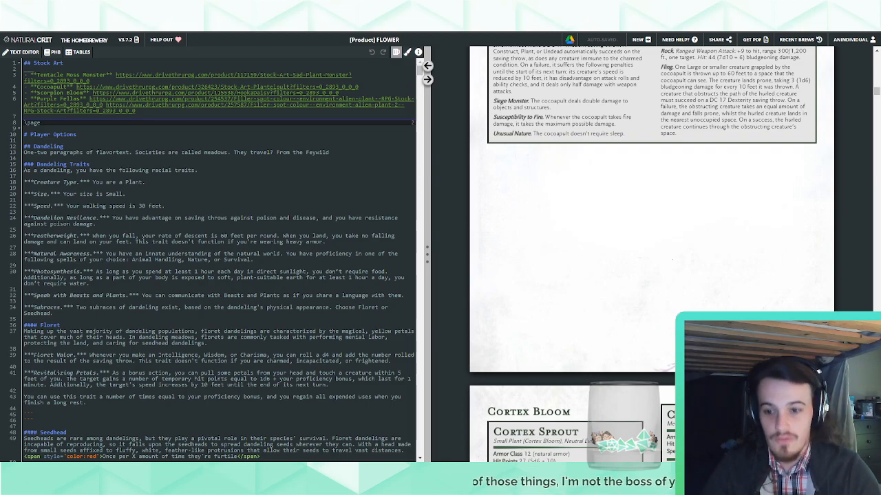
Review the Cortex Sprout, Bloom, Rhizome, Pitcher and Medulla stat blocks in the brew preview
{"action": "scroll", "coordinate": [753, 206], "scroll_direction": "down", "scroll_amount": 10}
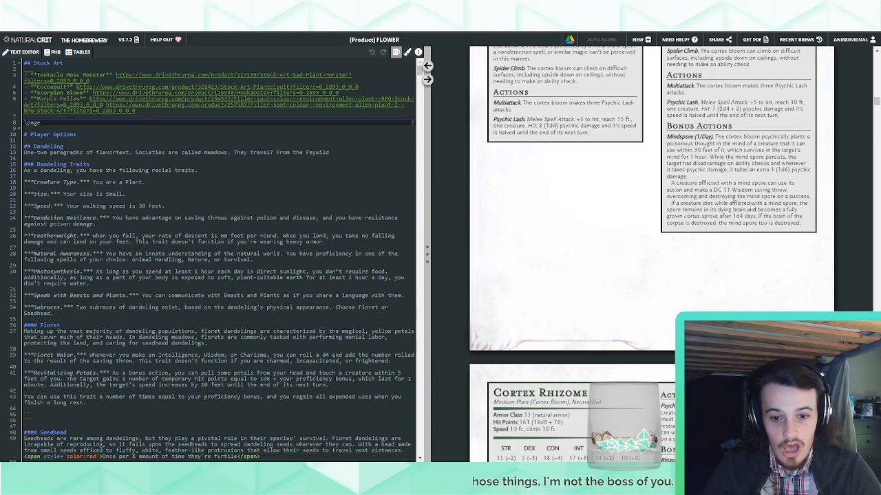
{"action": "scroll", "coordinate": [753, 206], "scroll_direction": "down", "scroll_amount": 5}
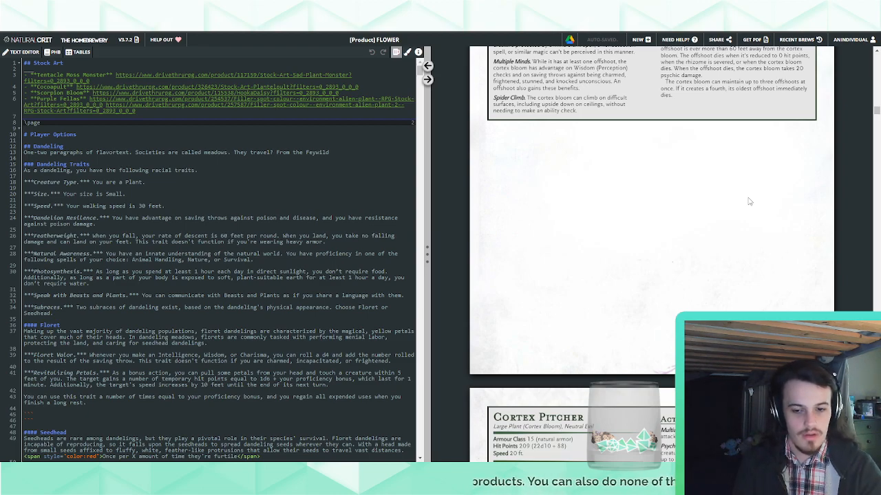
{"action": "scroll", "coordinate": [752, 207], "scroll_direction": "down", "scroll_amount": 5}
{"action": "scroll", "coordinate": [752, 205], "scroll_direction": "down", "scroll_amount": 12}
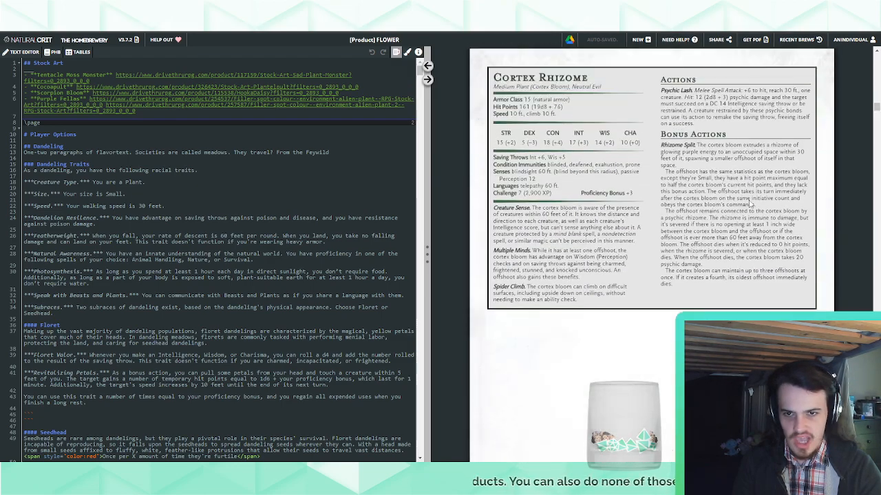
{"action": "scroll", "coordinate": [751, 205], "scroll_direction": "up", "scroll_amount": 3}
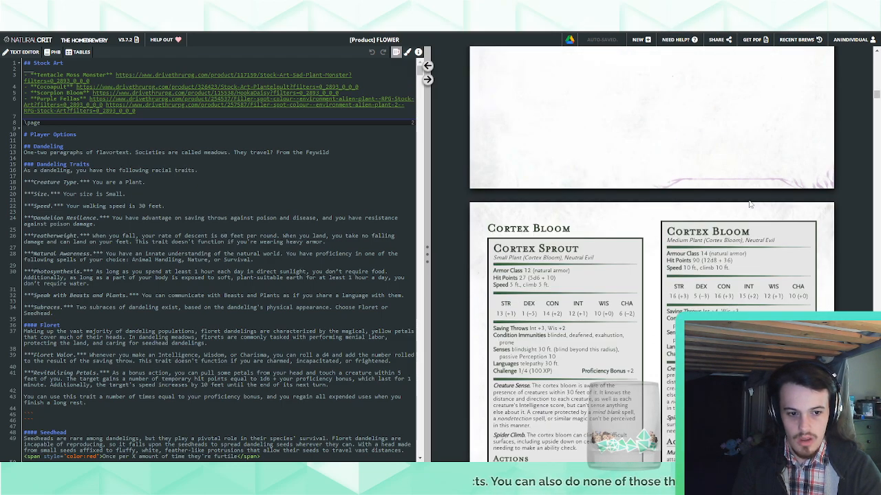
{"action": "scroll", "coordinate": [749, 204], "scroll_direction": "down", "scroll_amount": 8}
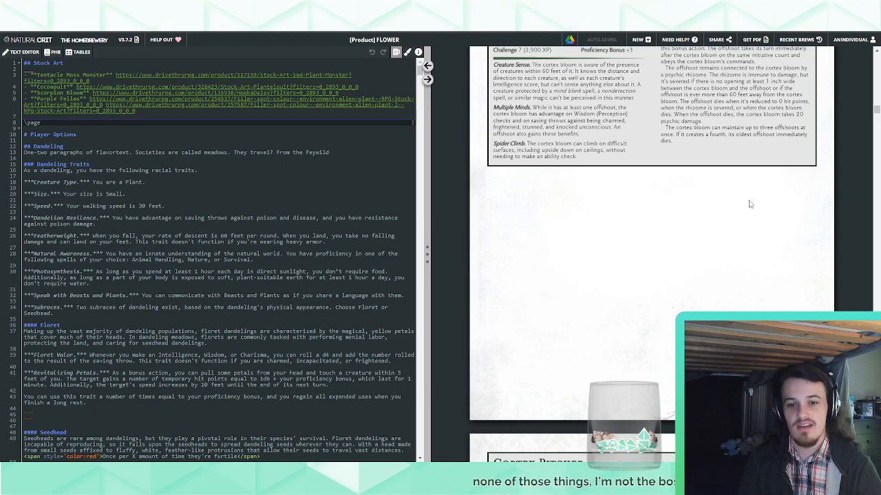
{"action": "scroll", "coordinate": [750, 205], "scroll_direction": "up", "scroll_amount": 3}
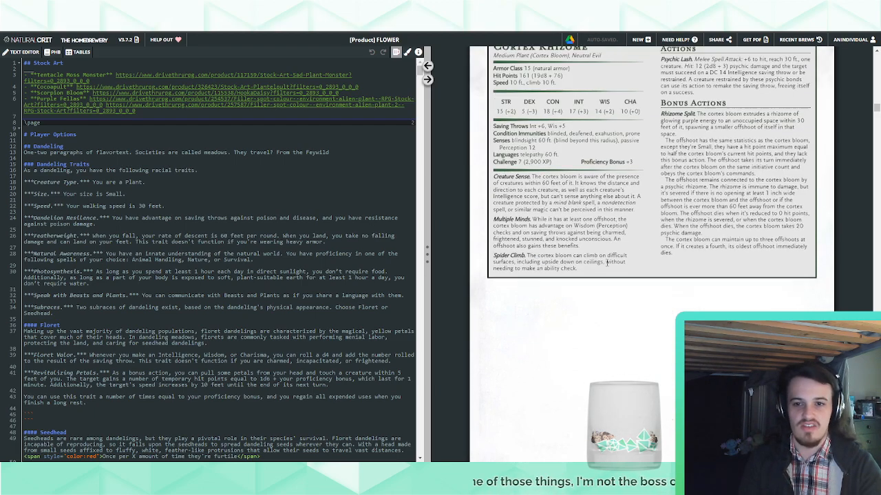
{"action": "scroll", "coordinate": [577, 289], "scroll_direction": "up", "scroll_amount": 5}
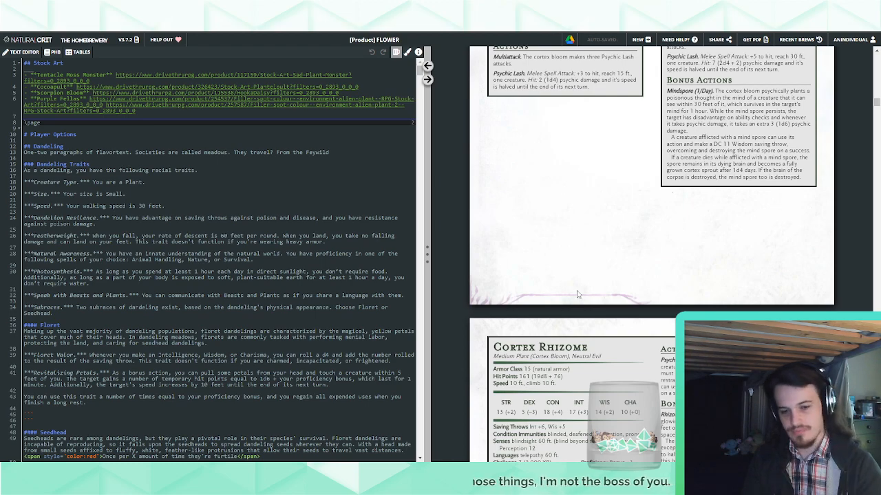
{"action": "scroll", "coordinate": [581, 293], "scroll_direction": "down", "scroll_amount": 10}
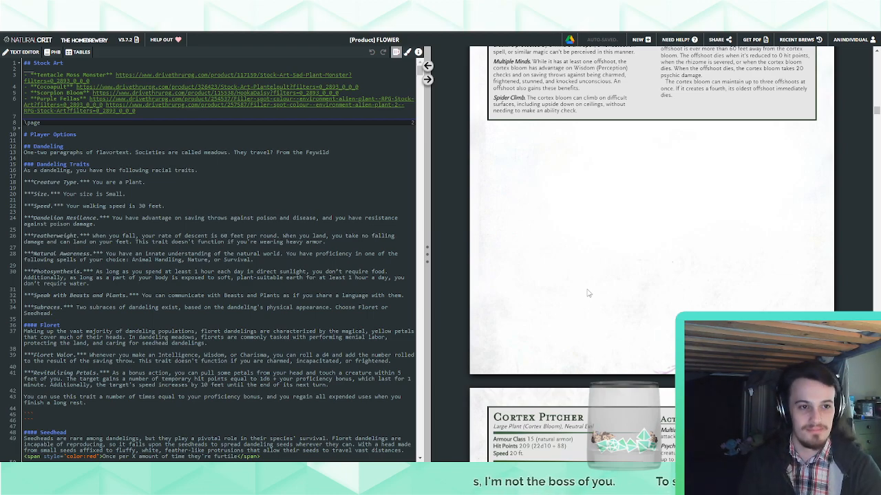
{"action": "scroll", "coordinate": [605, 272], "scroll_direction": "up", "scroll_amount": 4}
{"action": "scroll", "coordinate": [609, 272], "scroll_direction": "up", "scroll_amount": 5}
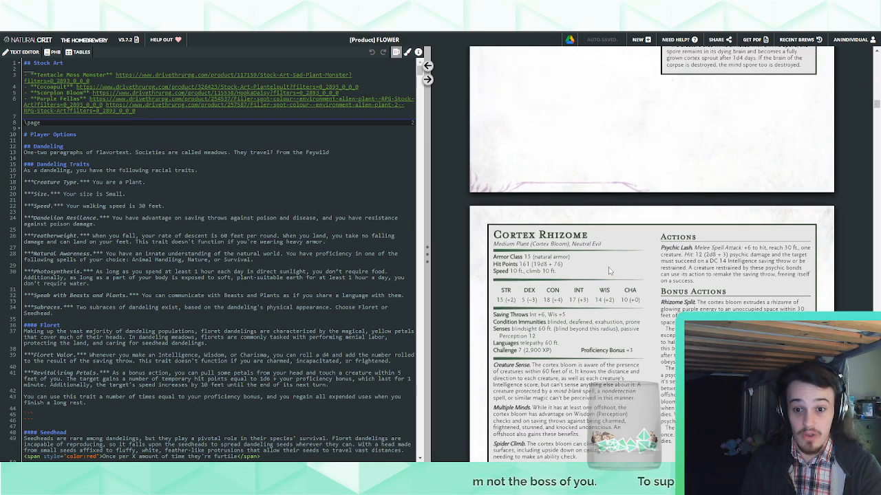
{"action": "scroll", "coordinate": [608, 272], "scroll_direction": "down", "scroll_amount": 5}
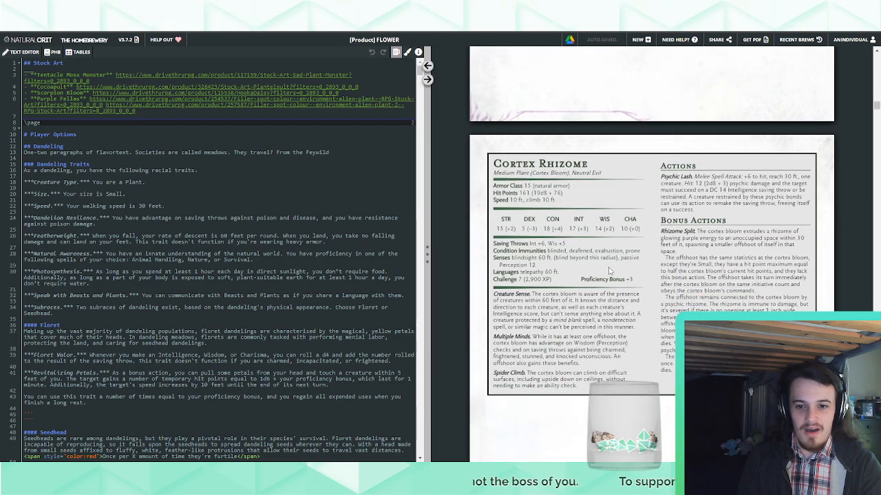
{"action": "scroll", "coordinate": [608, 272], "scroll_direction": "up", "scroll_amount": 2}
{"action": "scroll", "coordinate": [608, 272], "scroll_direction": "down", "scroll_amount": 10}
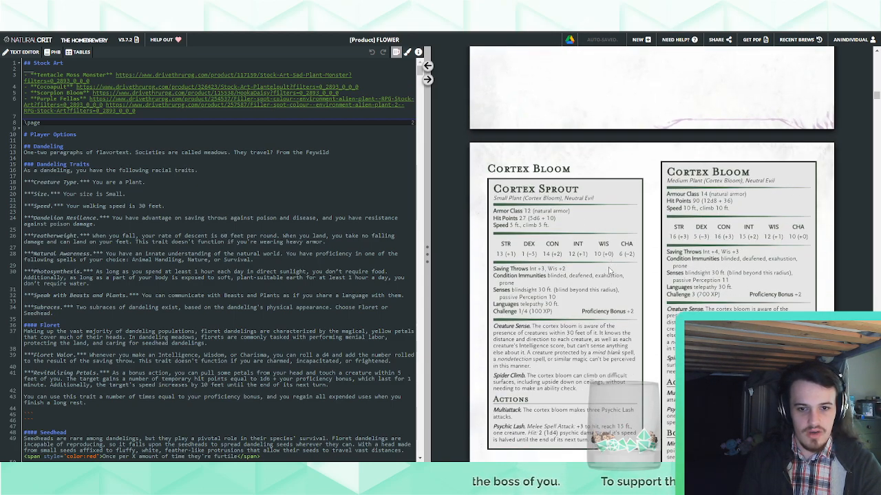
{"action": "scroll", "coordinate": [608, 272], "scroll_direction": "up", "scroll_amount": 10}
{"action": "scroll", "coordinate": [608, 272], "scroll_direction": "down", "scroll_amount": 6}
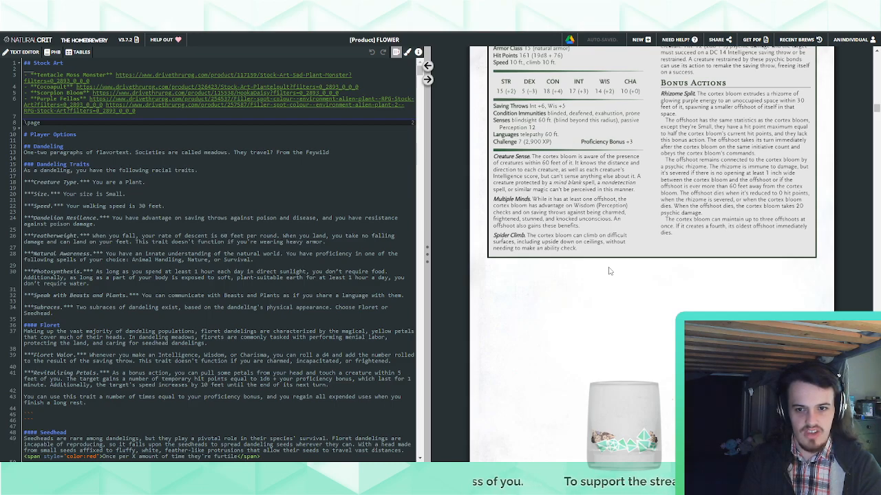
{"action": "scroll", "coordinate": [608, 272], "scroll_direction": "down", "scroll_amount": 5}
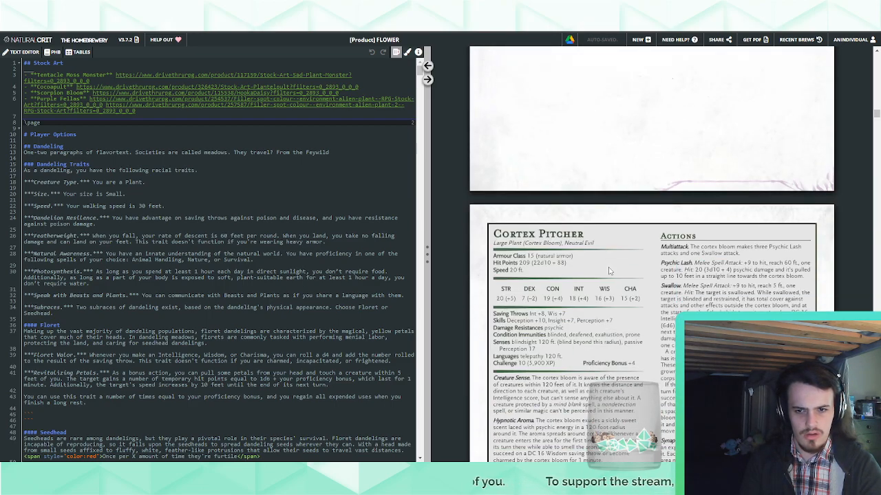
{"action": "scroll", "coordinate": [608, 270], "scroll_direction": "down", "scroll_amount": 8}
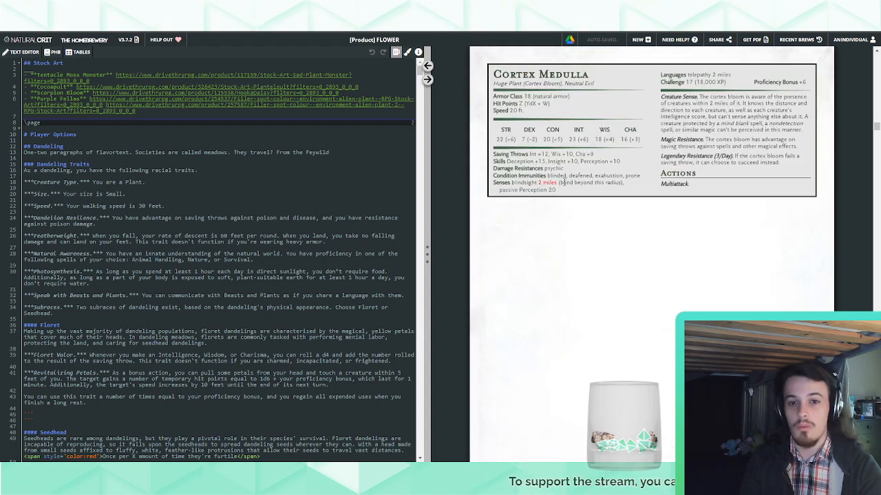
Begin the Cortex Medulla's Multiattack description in the source text with "The cortex bloom makes three Psychic Lash attacks"
{"action": "left_click", "coordinate": [427, 65]}
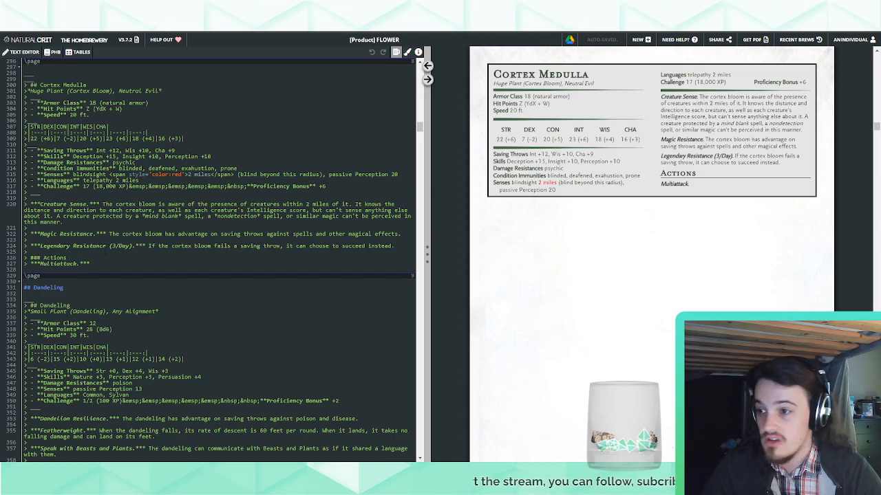
{"action": "scroll", "coordinate": [120, 250], "scroll_direction": "up", "scroll_amount": 5}
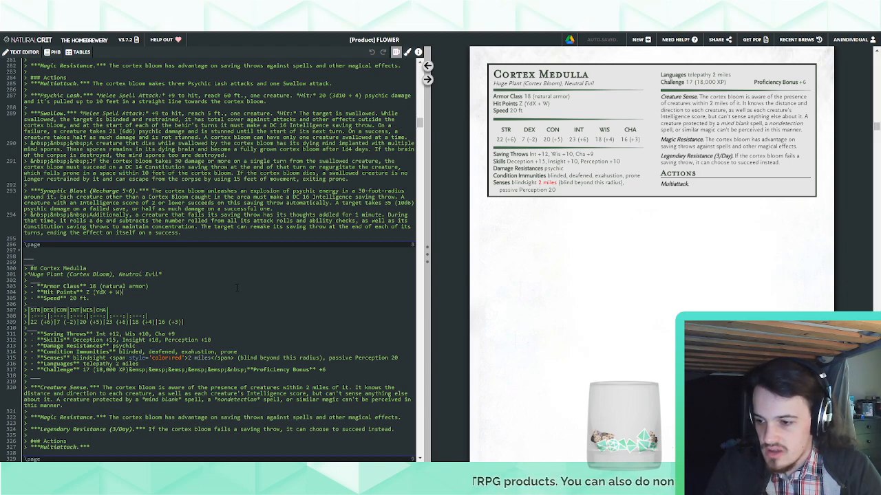
{"action": "scroll", "coordinate": [236, 288], "scroll_direction": "down", "scroll_amount": 3}
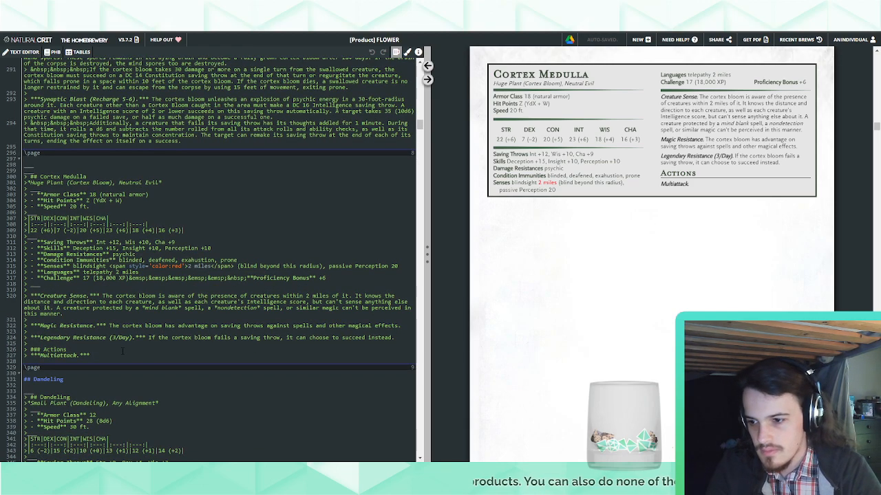
{"action": "type", "text": "The co"}
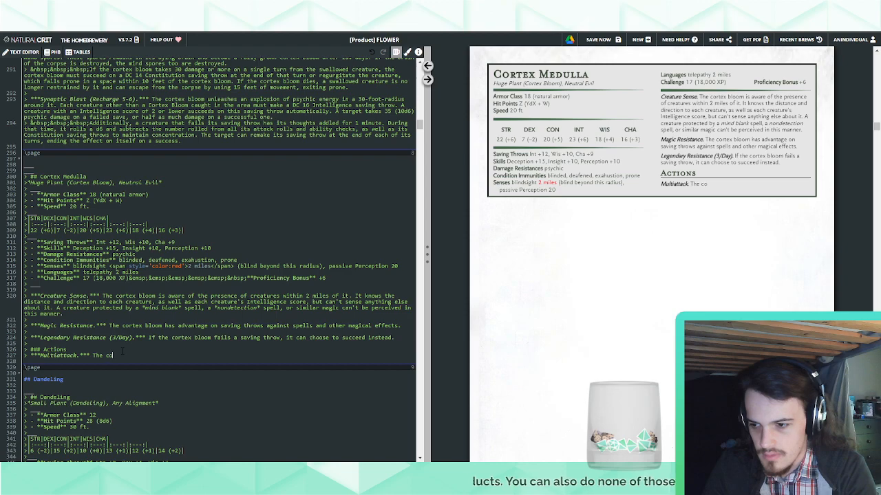
{"action": "type", "text": "rtex bloom makes"}
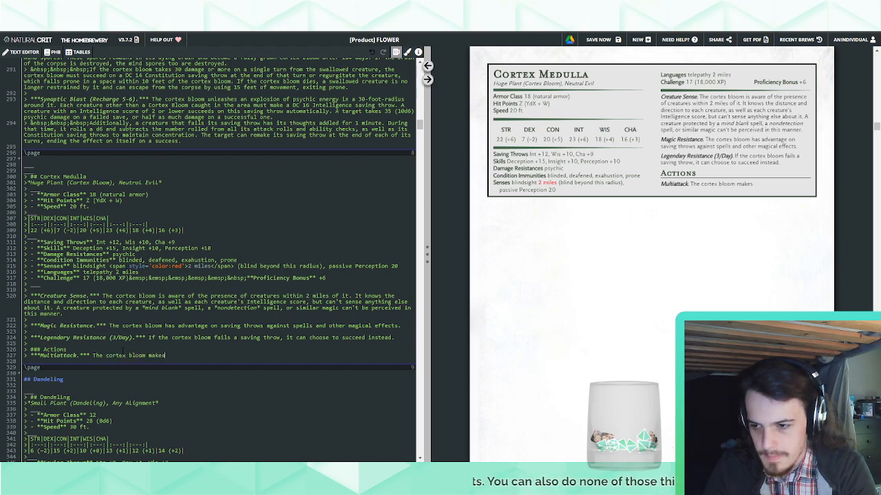
{"action": "type", "text": " three "}
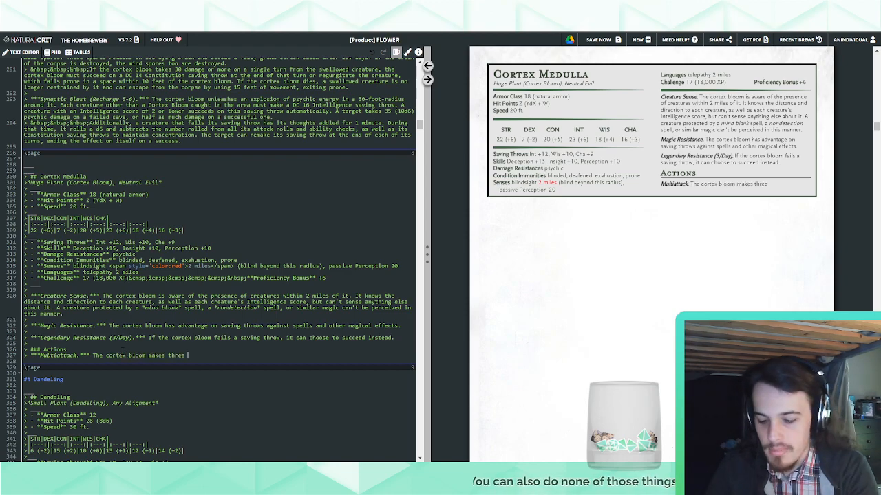
{"action": "type", "text": "Psychic Lash attacks"}
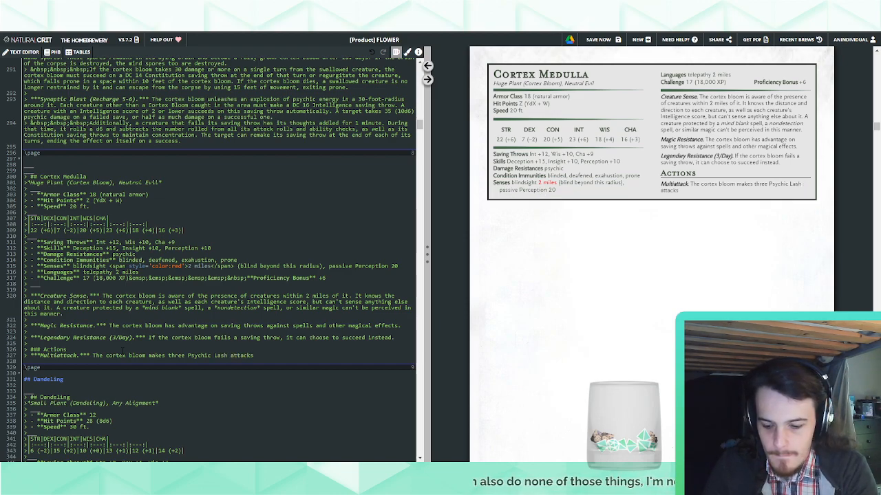
{"action": "type", "text": " and uses "}
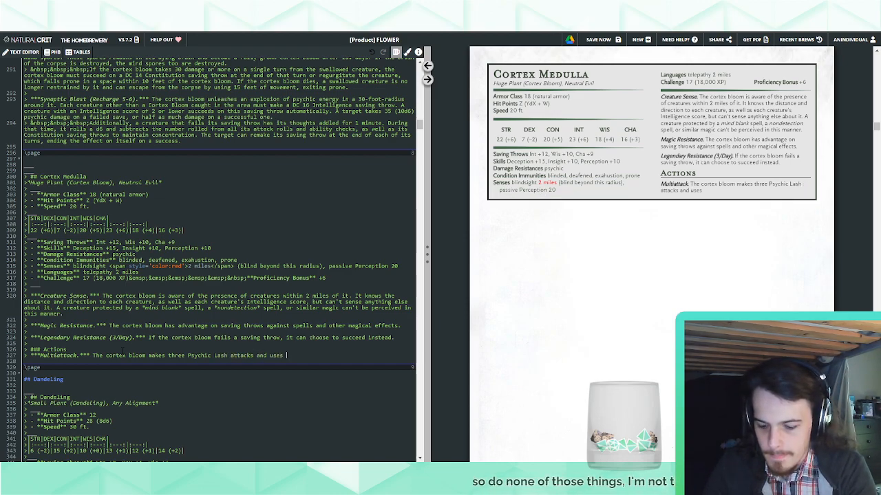
{"action": "type", "text": "Psi-Bla"}
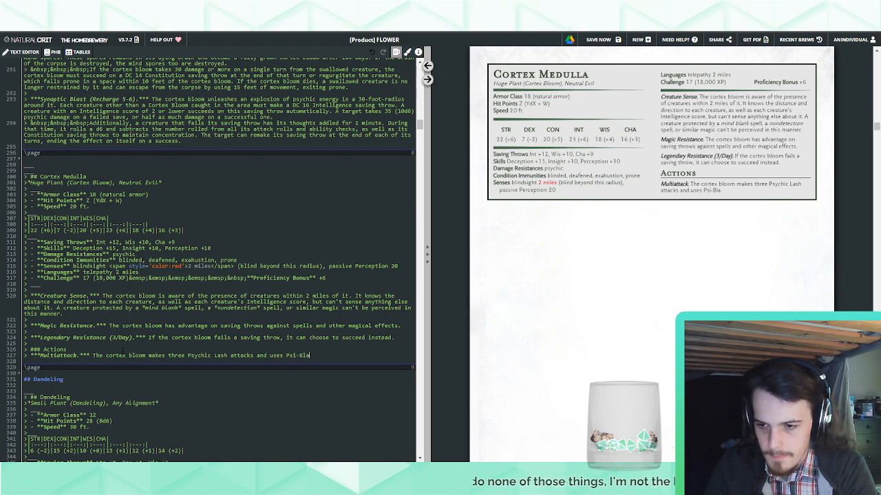
{"action": "type", "text": "st"}
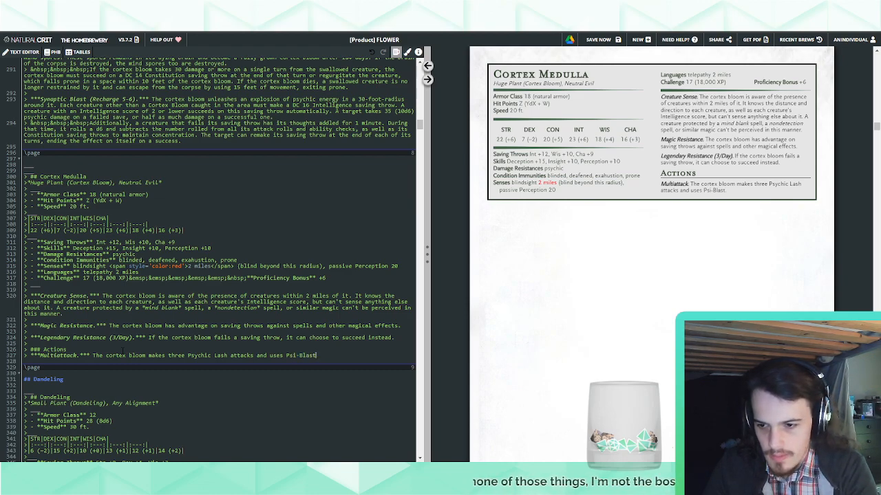
Complete the Cortex Medulla's Multiattack sentence with "and uses Mind Blast."
{"action": "key", "text": "BackSpace"}
{"action": "key", "text": "BackSpace"}
{"action": "key", "text": "BackSpace"}
{"action": "key", "text": "BackSpace"}
{"action": "key", "text": "BackSpace"}
{"action": "key", "text": "BackSpace"}
{"action": "key", "text": "BackSpace"}
{"action": "key", "text": "BackSpace"}
{"action": "key", "text": "BackSpace"}
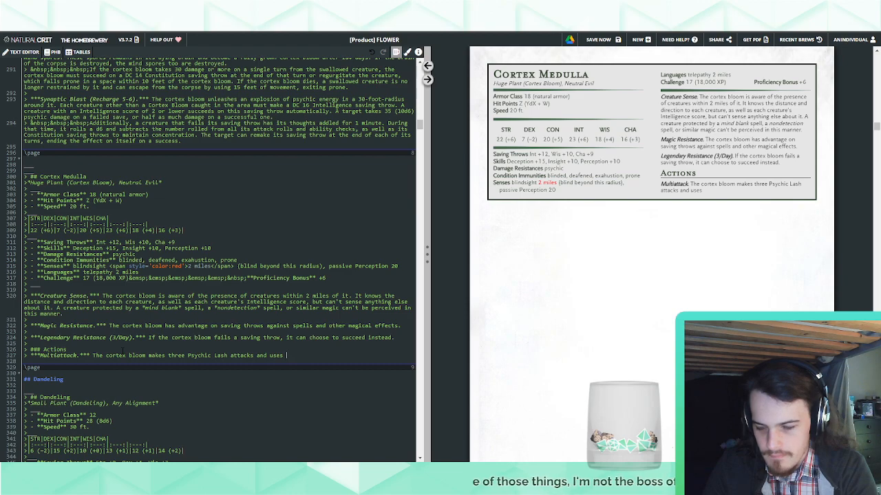
{"action": "type", "text": "Mind Blast."}
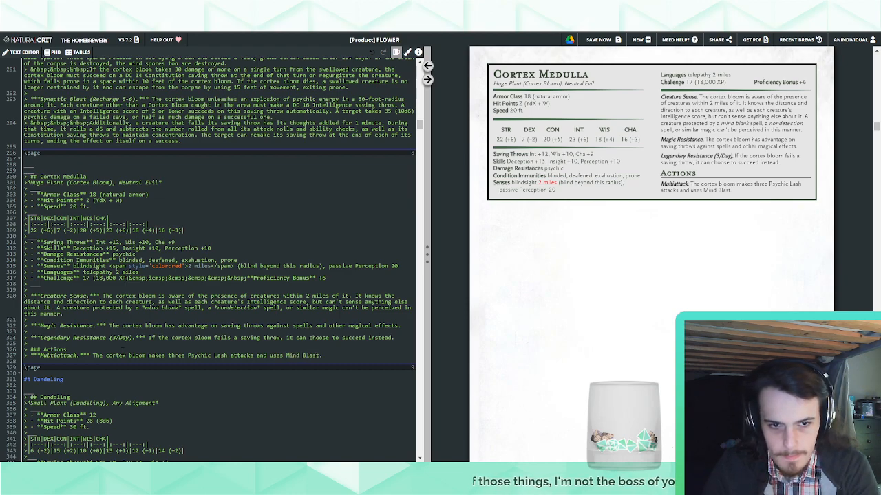
Add a new quoted line below the Cortex Medulla's Multiattack and end the Multiattack sentence with ", if available."
{"action": "key", "text": "Return"}
{"action": "key", "text": "Return"}
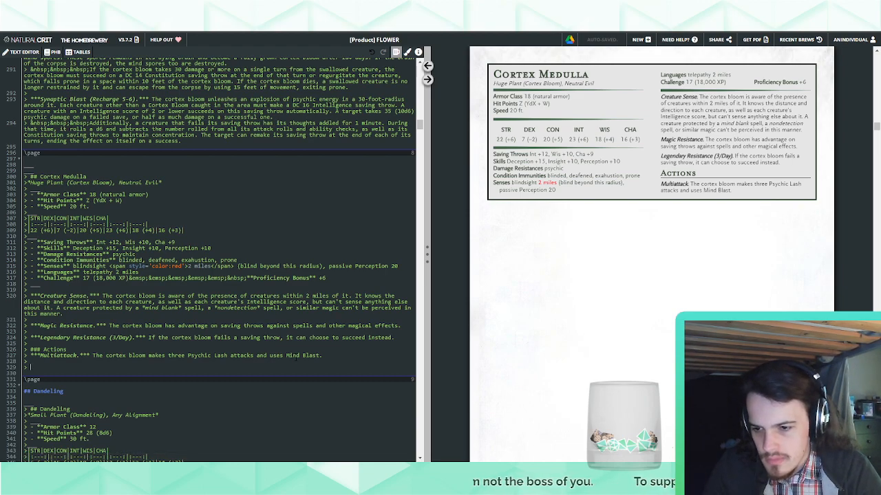
{"action": "type", "text": ", if availab"}
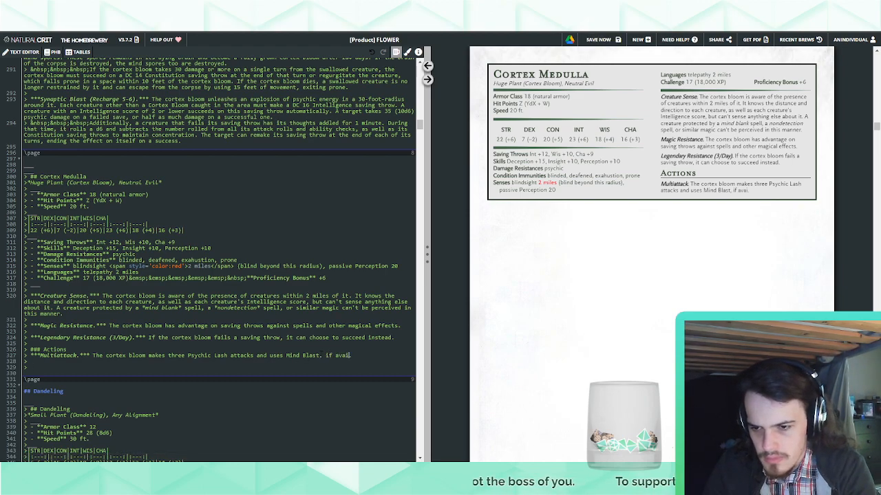
{"action": "type", "text": "le."}
{"action": "left_click", "coordinate": [317, 366]}
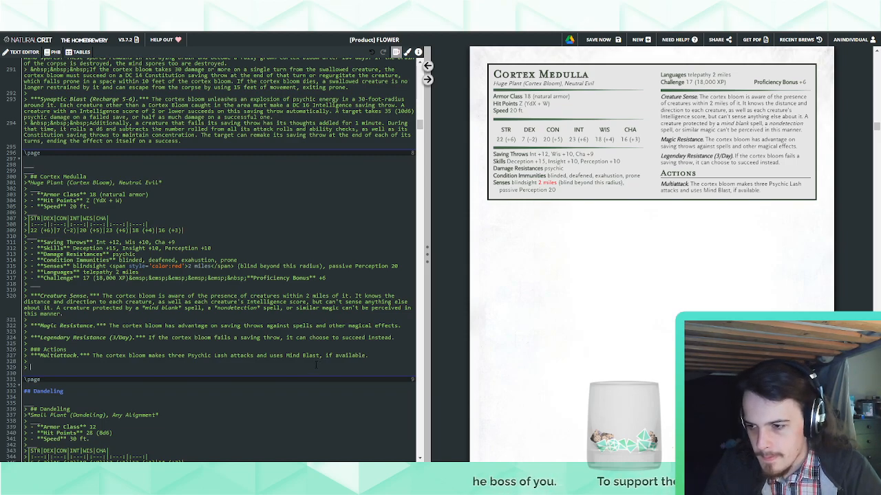
Copy the Psychic Lash action from the Cortex Pitcher stat block to below the Cortex Medulla's Multiattack
{"action": "scroll", "coordinate": [317, 366], "scroll_direction": "up", "scroll_amount": 5}
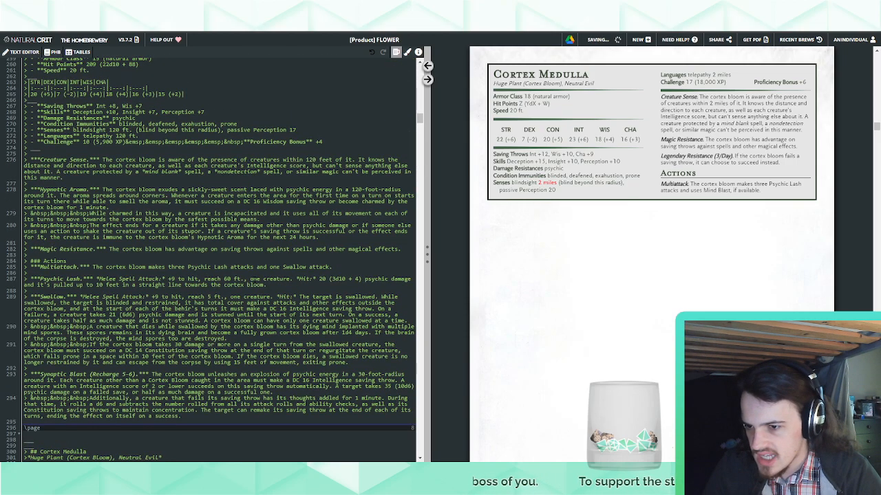
{"action": "left_click_drag", "start_coordinate": [272, 284], "coordinate": [337, 266]}
{"action": "key", "text": "ctrl+c"}
{"action": "scroll", "coordinate": [337, 265], "scroll_direction": "down", "scroll_amount": 5}
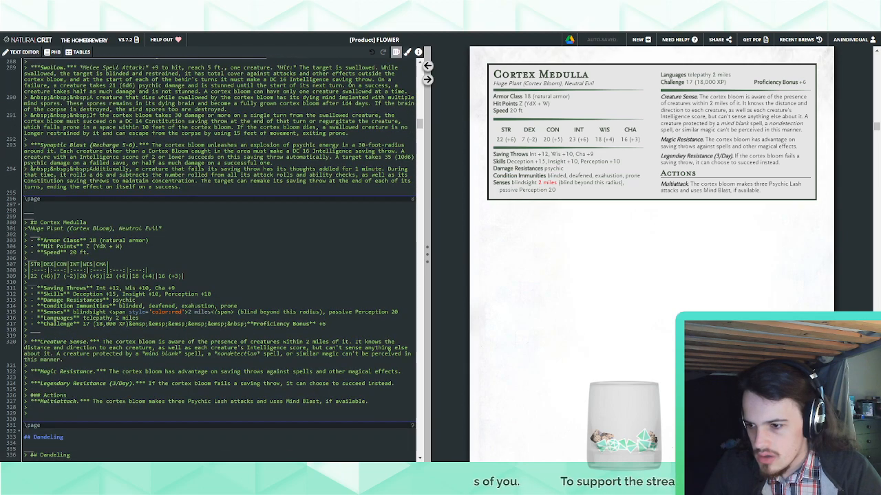
{"action": "key", "text": "ctrl+v"}
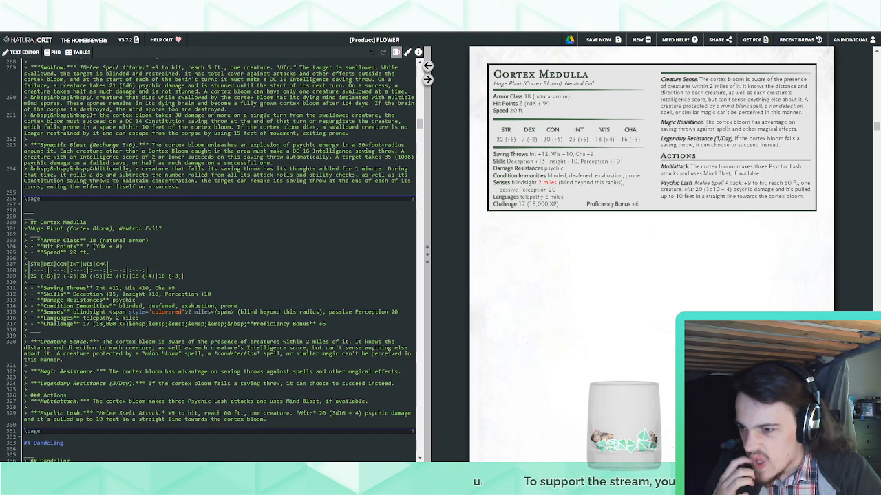
Set the Cortex Medulla's Psychic Lash attack bonus to +12 and remove the clause about pulling the target, ending the sentence at "psychic damage."
{"action": "type", "text": "12"}
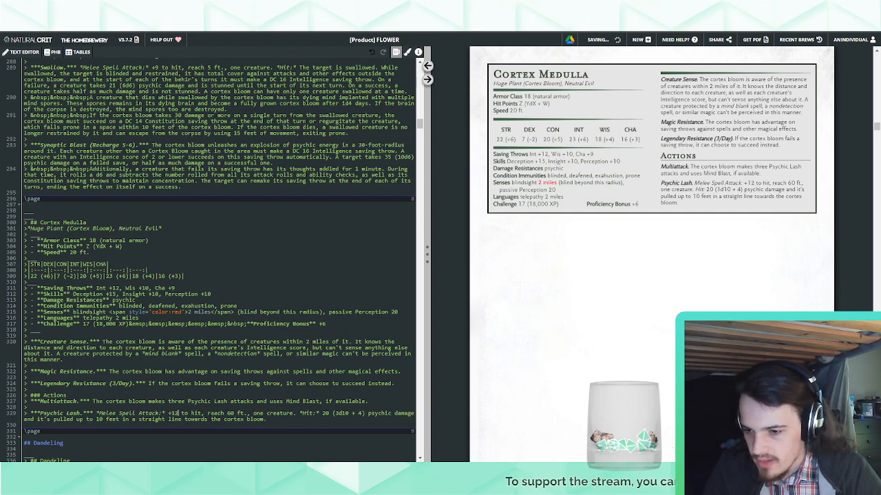
{"action": "left_click_drag", "start_coordinate": [263, 419], "coordinate": [415, 413]}
{"action": "key", "text": "BackSpace"}
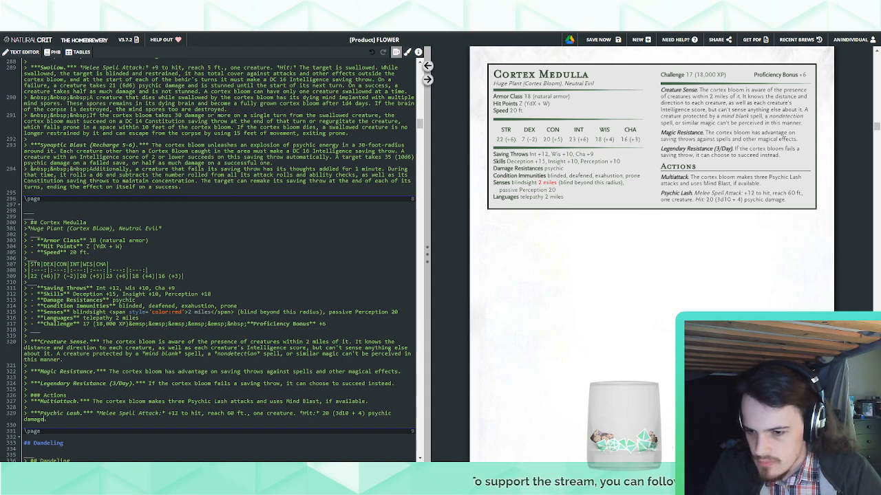
Set the Cortex Medulla's Psychic Lash hit damage to 28 (4d10 + 6)
{"action": "double_click", "coordinate": [342, 413]}
{"action": "left_click", "coordinate": [234, 413]}
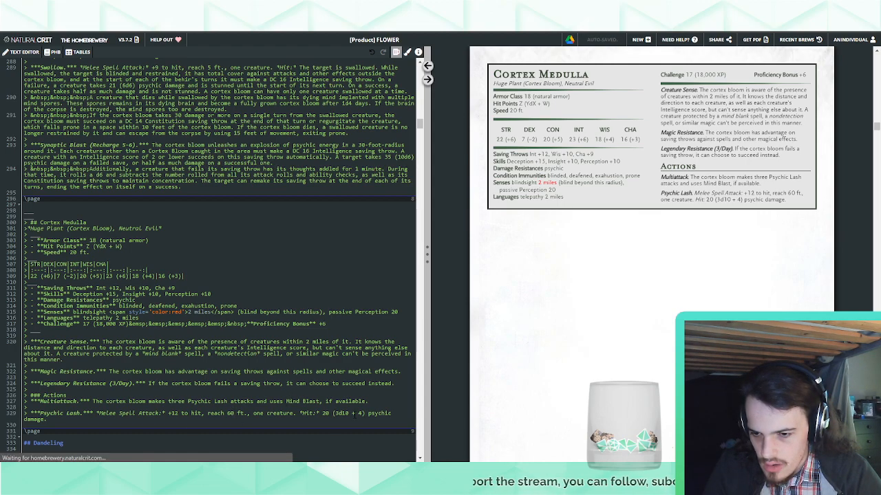
{"action": "double_click", "coordinate": [358, 414]}
{"action": "type", "text": "6"}
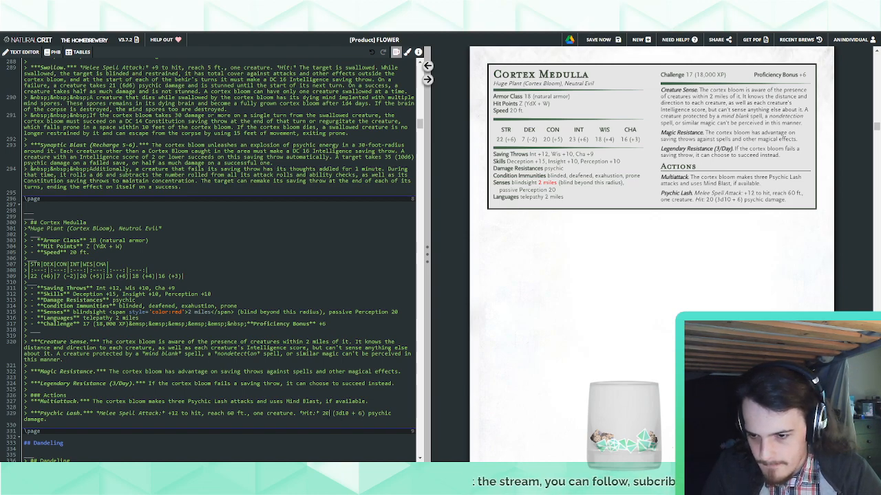
{"action": "double_click", "coordinate": [327, 414]}
{"action": "type", "text": "22"}
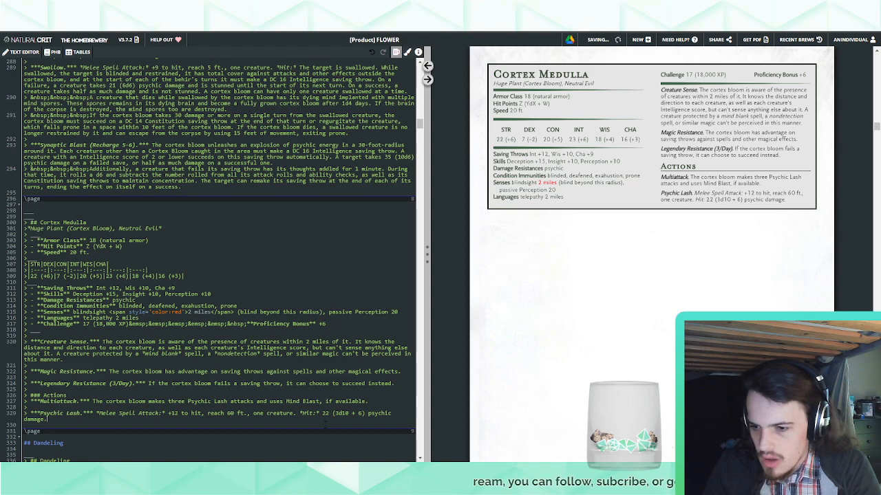
{"action": "left_click_drag", "start_coordinate": [335, 414], "coordinate": [339, 415]}
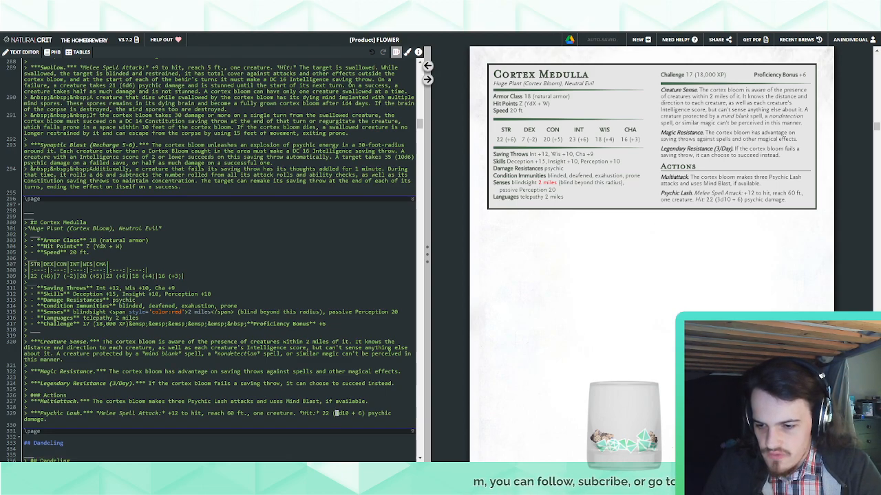
{"action": "type", "text": "4"}
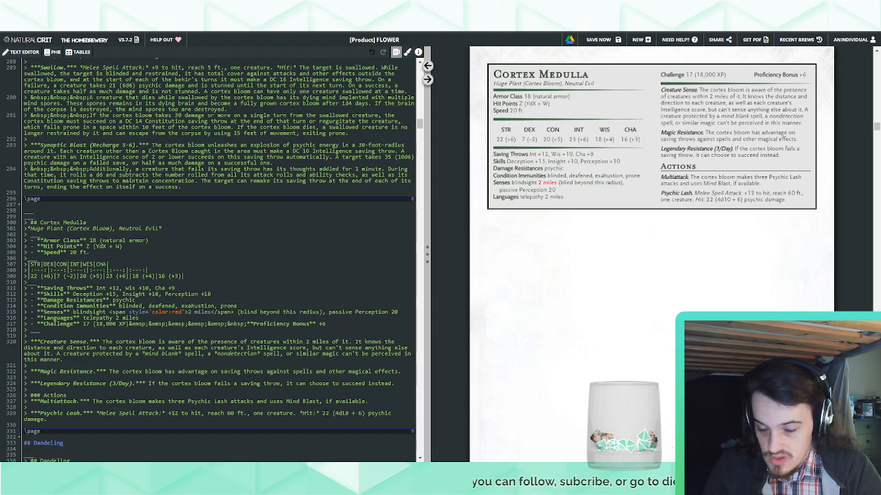
{"action": "double_click", "coordinate": [326, 413]}
{"action": "type", "text": "28"}
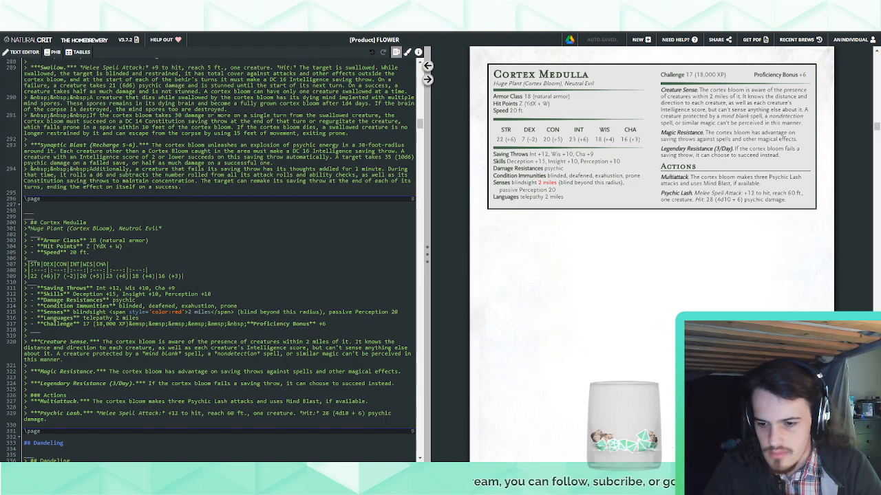
{"action": "type", "text": "If the t"}
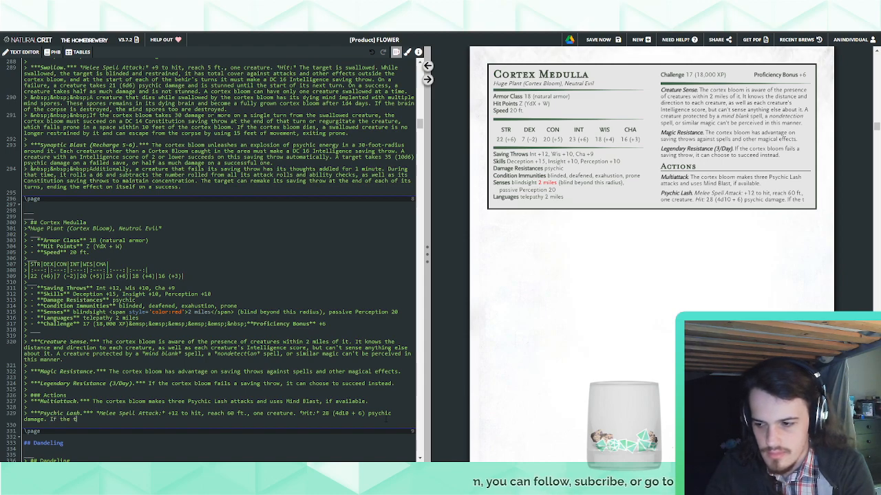
{"action": "type", "text": "arget is a cr"}
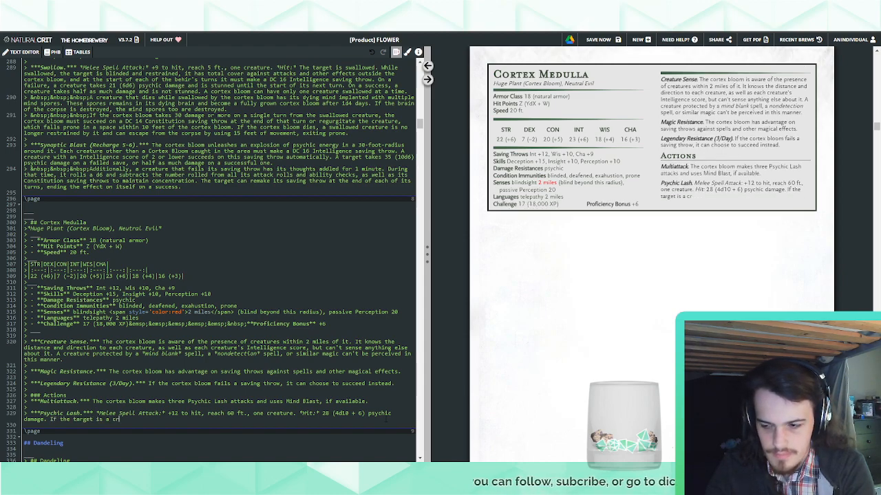
{"action": "key", "text": "BackSpace"}
{"action": "key", "text": "BackSpace"}
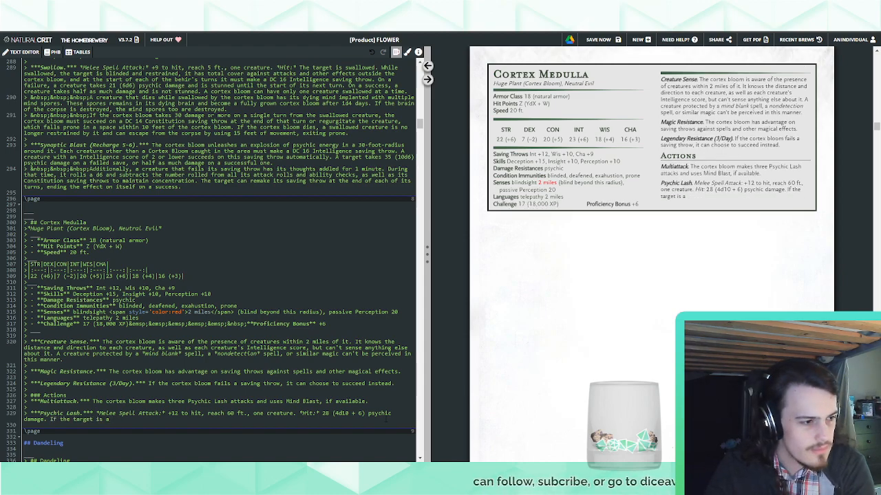
{"action": "key", "text": "BackSpace"}
{"action": "key", "text": "BackSpace"}
{"action": "key", "text": "BackSpace"}
{"action": "key", "text": "BackSpace"}
{"action": "key", "text": "BackSpace"}
{"action": "key", "text": "BackSpace"}
{"action": "key", "text": "BackSpace"}
{"action": "key", "text": "BackSpace"}
{"action": "key", "text": "BackSpace"}
{"action": "key", "text": "BackSpace"}
{"action": "key", "text": "BackSpace"}
{"action": "key", "text": "BackSpace"}
{"action": "key", "text": "BackSpace"}
{"action": "key", "text": "BackSpace"}
{"action": "key", "text": "BackSpace"}
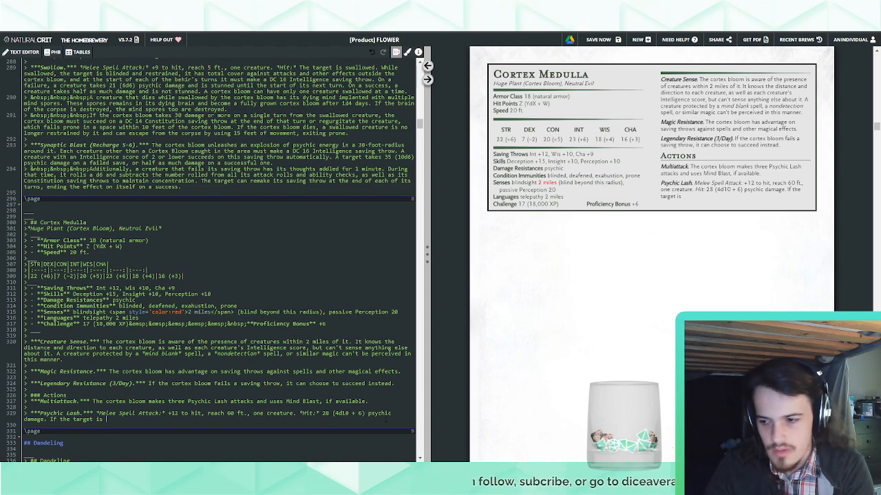
{"action": "key", "text": "BackSpace"}
{"action": "key", "text": "BackSpace"}
{"action": "key", "text": "BackSpace"}
{"action": "key", "text": "BackSpace"}
{"action": "key", "text": "BackSpace"}
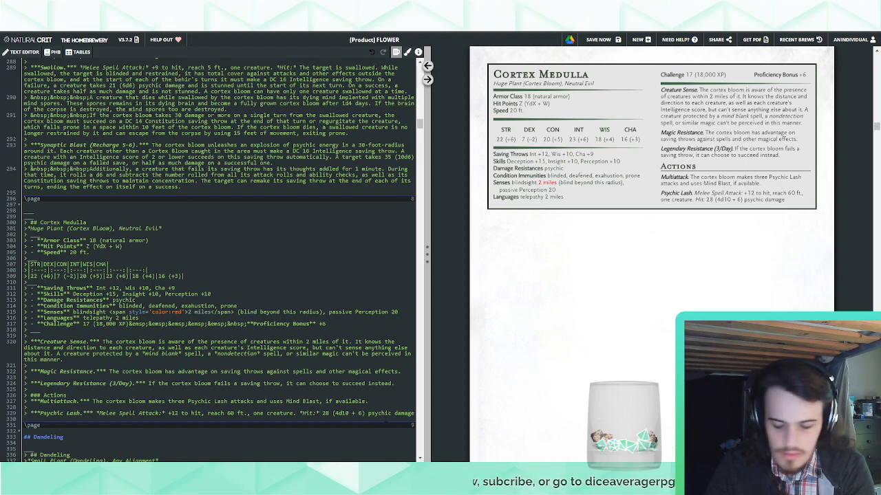
{"action": "type", "text": "and"}
{"action": "key", "text": "BackSpace"}
{"action": "key", "text": "BackSpace"}
{"action": "key", "text": "BackSpace"}
{"action": "key", "text": "BackSpace"}
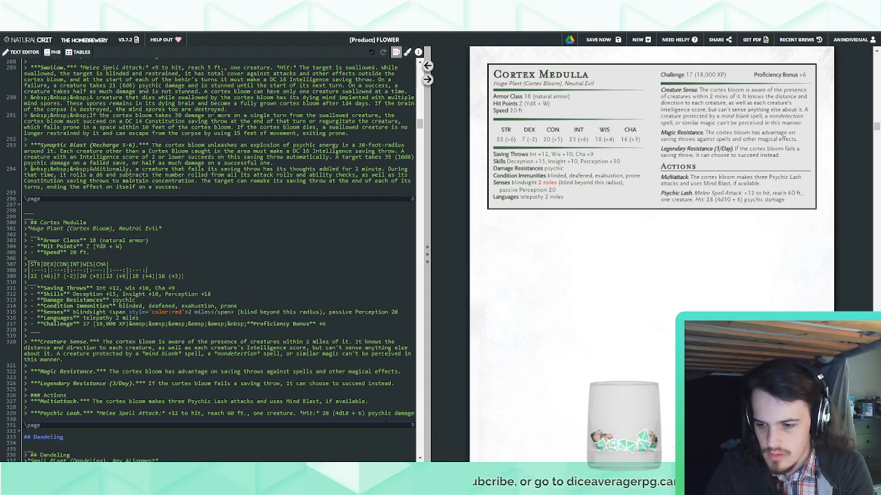
Continue the Cortex Medulla's Psychic Lash text with ". Additionally, whenever the target makes an attack roll, ability check, or saving"
{"action": "type", "text": ". Additi"}
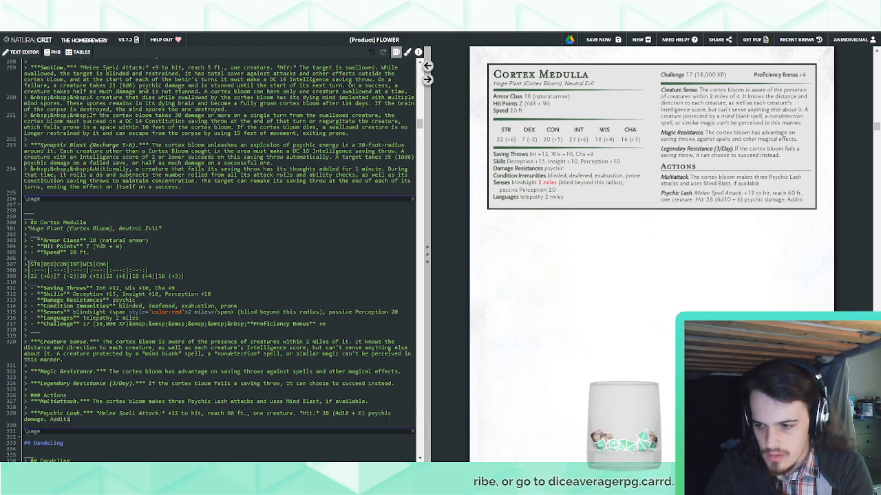
{"action": "type", "text": "onally, whenever the"}
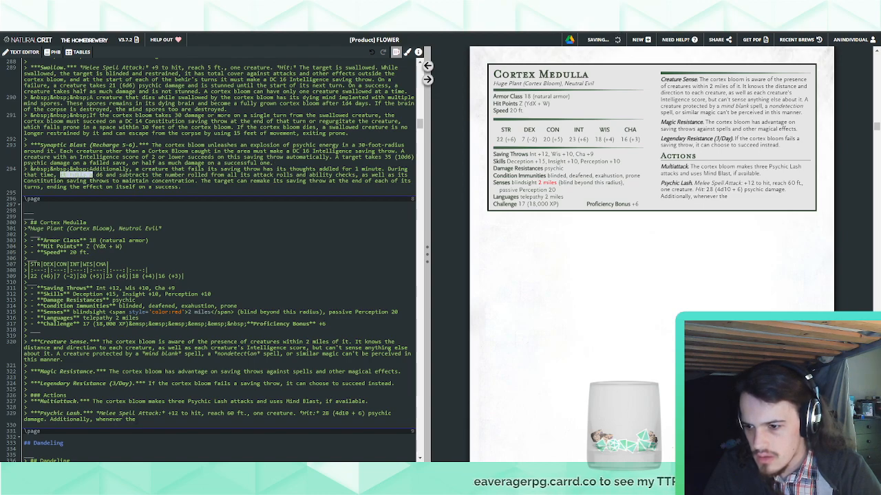
{"action": "type", "text": "target makes "}
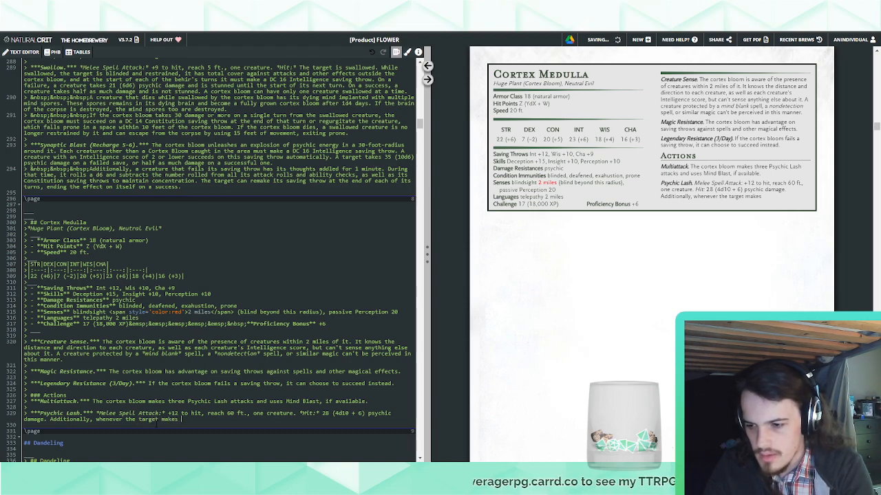
{"action": "type", "text": "an attack roll or abil"}
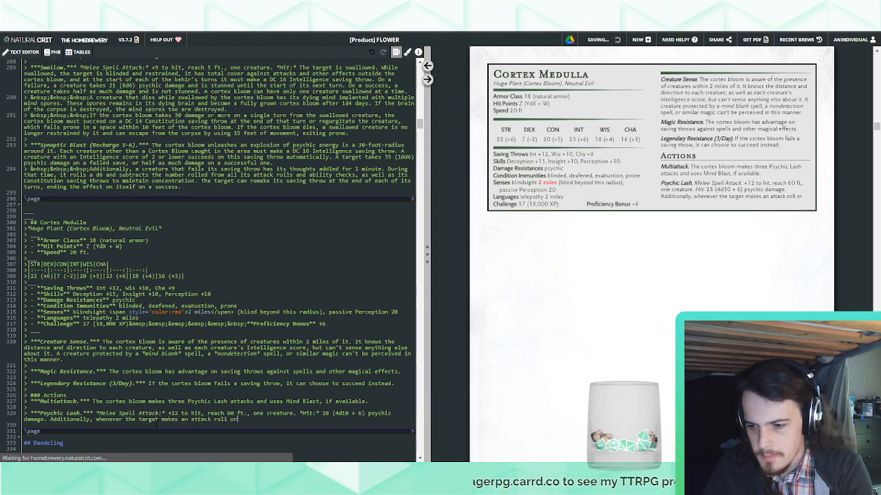
{"action": "key", "text": "BackSpace"}
{"action": "key", "text": "BackSpace"}
{"action": "key", "text": "BackSpace"}
{"action": "key", "text": "BackSpace"}
{"action": "key", "text": "BackSpace"}
{"action": "key", "text": "BackSpace"}
{"action": "key", "text": "BackSpace"}
{"action": "key", "text": "BackSpace"}
{"action": "type", "text": ", ab"}
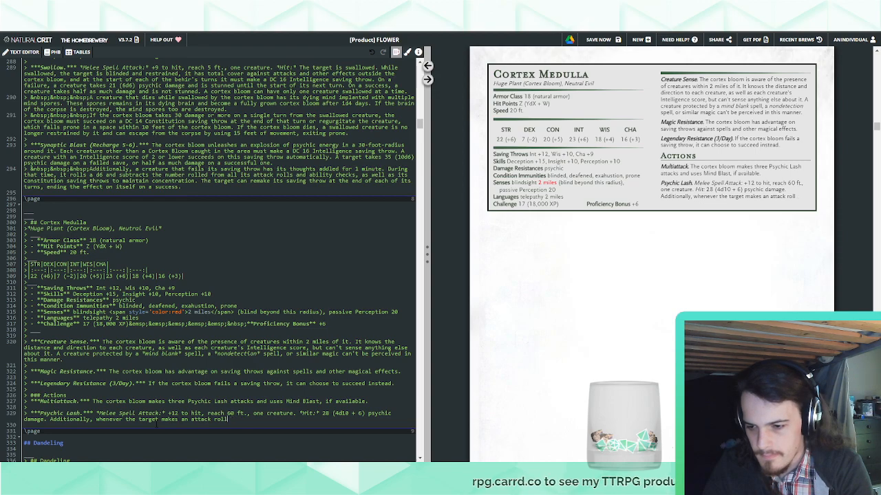
{"action": "type", "text": "ility check, or "}
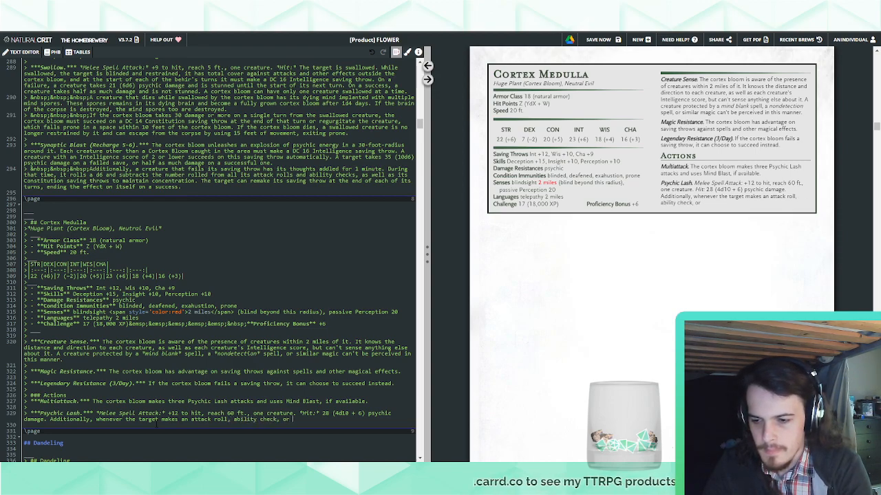
{"action": "type", "text": "saving throw befor"}
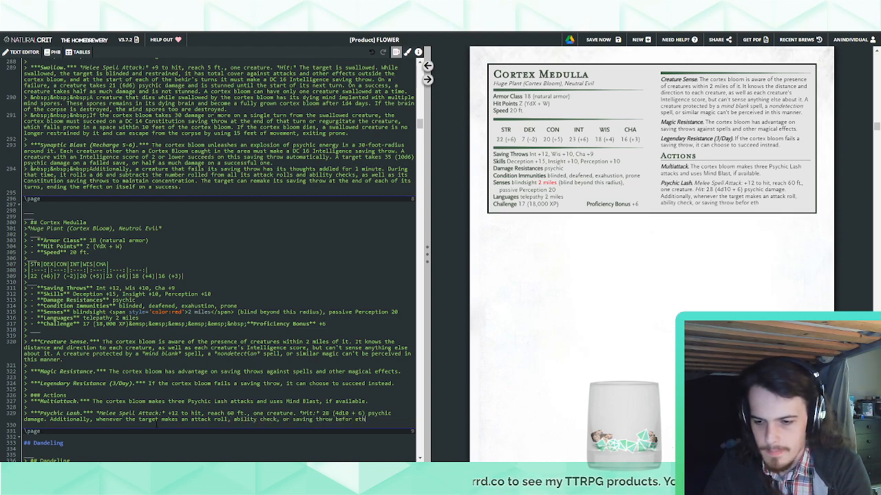
{"action": "type", "text": "e the start of"}
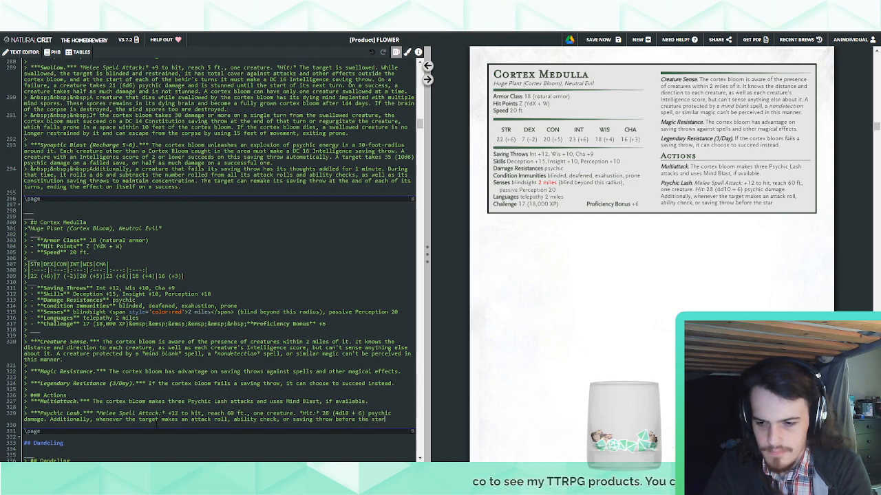
Extend the Psychic Lash sentence with "throw before the start of the cortex bloom's next turn"
{"action": "key", "text": "BackSpace"}
{"action": "key", "text": "BackSpace"}
{"action": "key", "text": "BackSpace"}
{"action": "key", "text": "BackSpace"}
{"action": "key", "text": "BackSpace"}
{"action": "key", "text": "BackSpace"}
{"action": "key", "text": "BackSpace"}
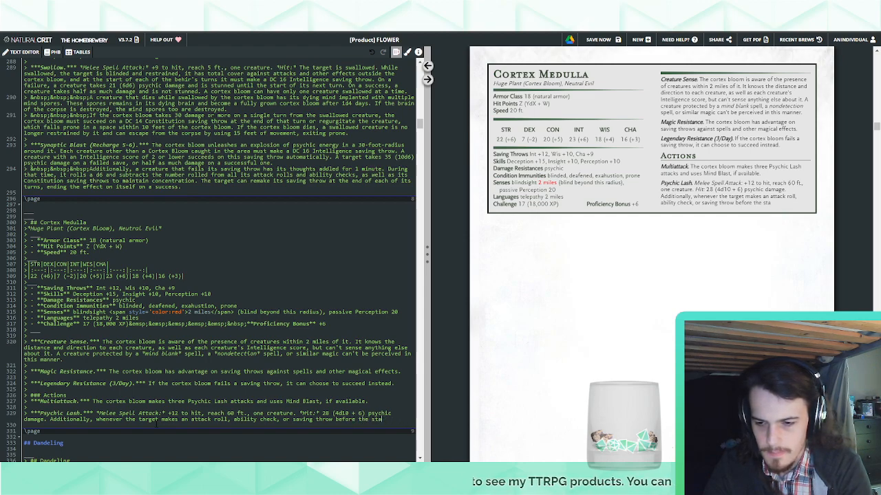
{"action": "type", "text": "art of th"}
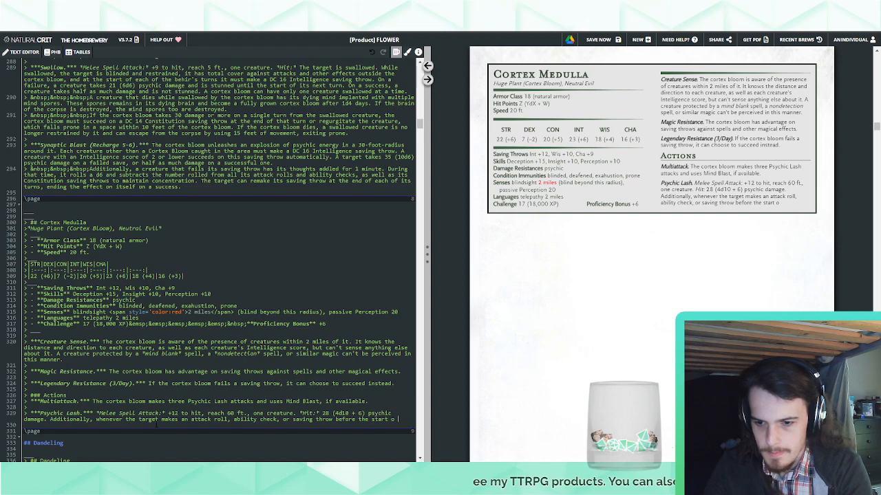
{"action": "type", "text": "e cor"}
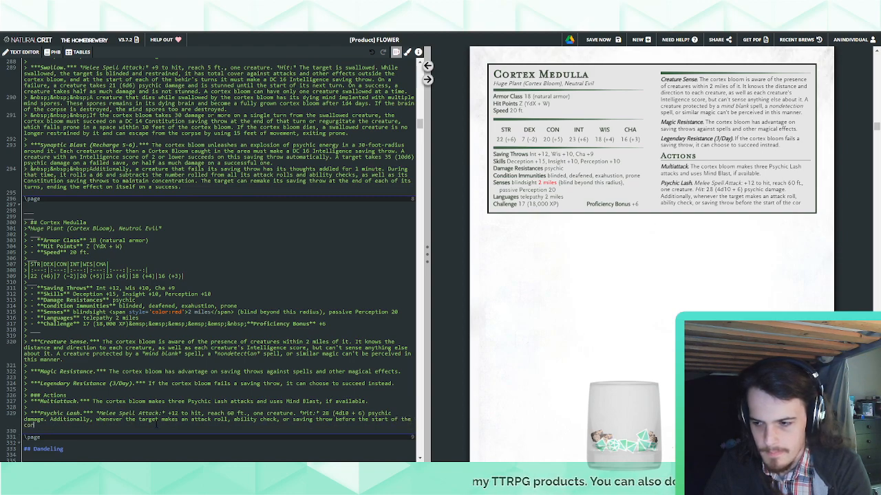
{"action": "type", "text": "tex bloom's nex"}
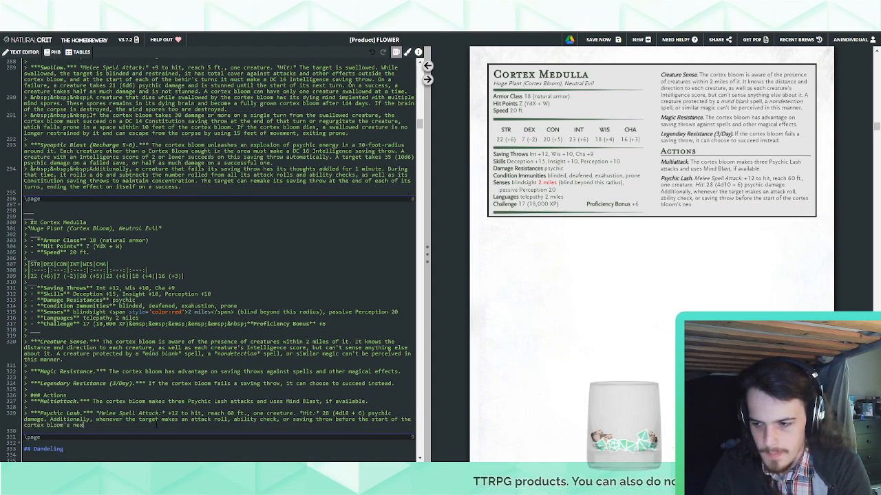
{"action": "type", "text": "t turn, it rolls a"}
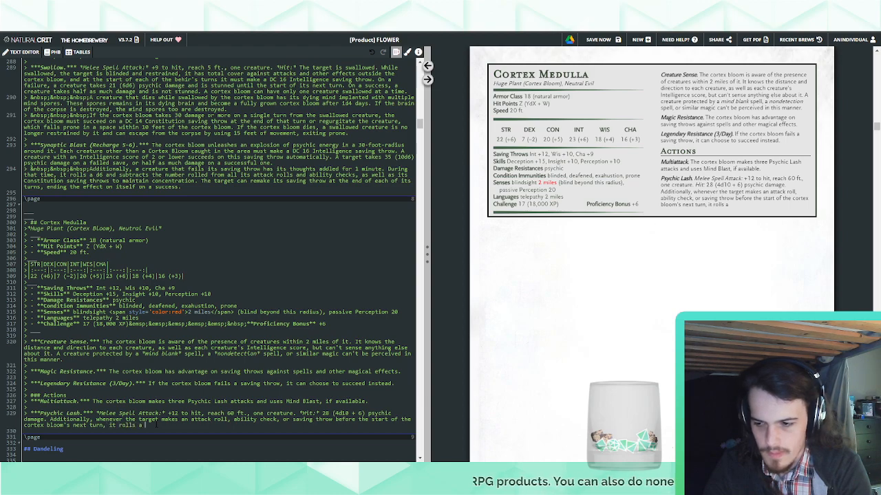
{"action": "type", "text": " d4 and subtracts"}
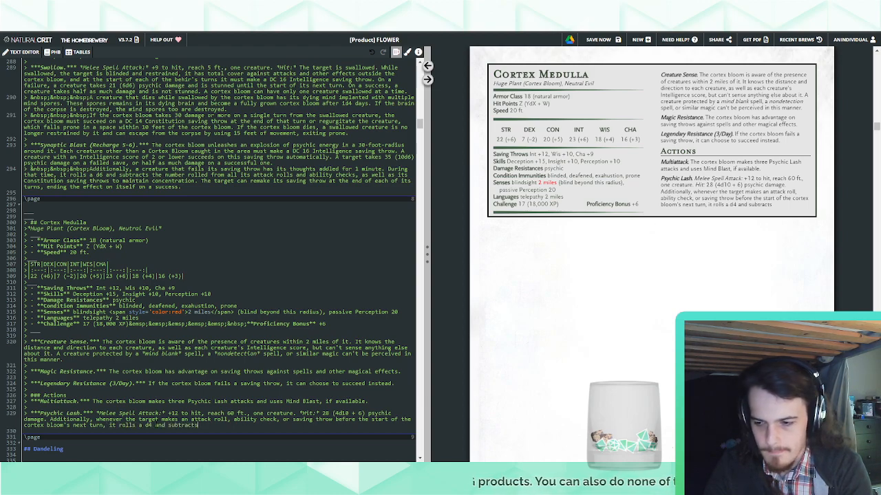
{"action": "type", "text": " the number rolled by th"}
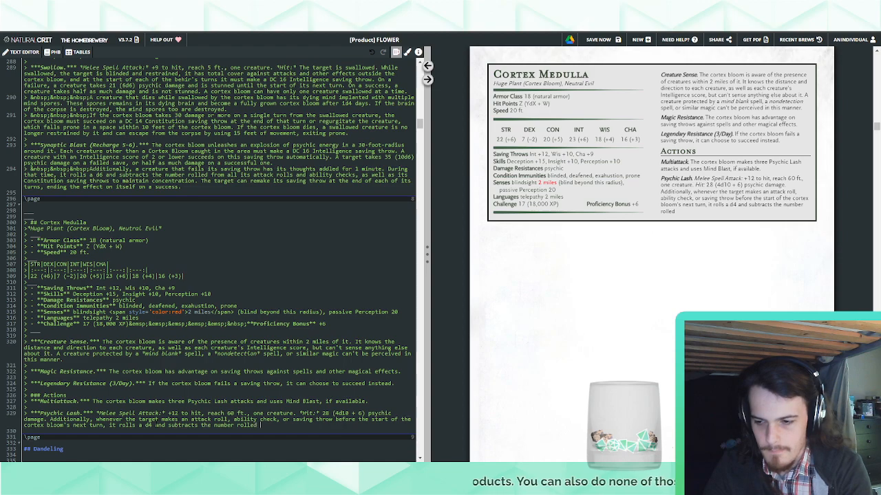
Add the penalty clause ", it rolls a d4 and subtracts the number rolled" to the Psychic Lash sentence
{"action": "key", "text": "BackSpace"}
{"action": "key", "text": "BackSpace"}
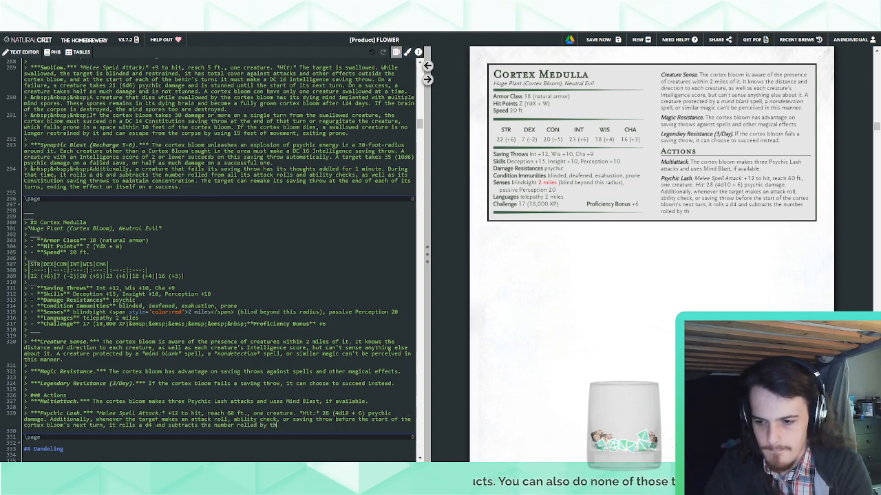
{"action": "key", "text": "BackSpace"}
{"action": "key", "text": "BackSpace"}
{"action": "key", "text": "BackSpace"}
Finish the Psychic Lash penalty sentence with "from the attack roll, ability check, or saving throw."
{"action": "type", "text": "from the attack, ro"}
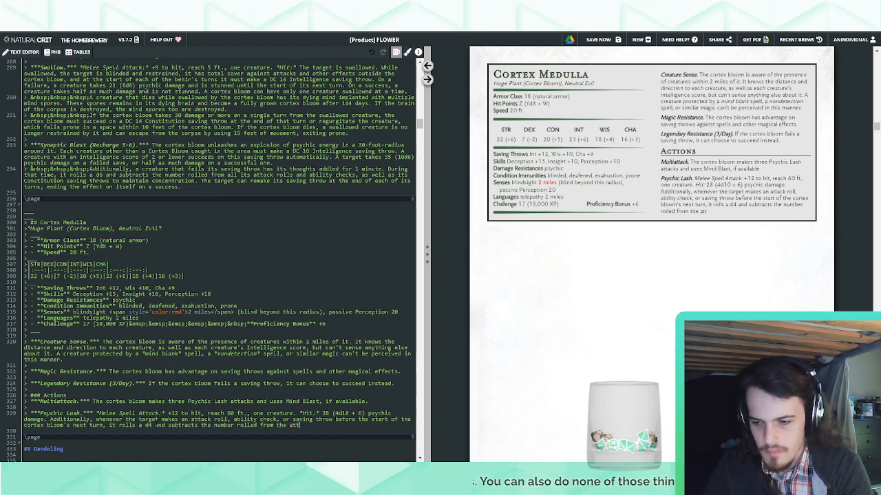
{"action": "key", "text": "BackSpace"}
{"action": "key", "text": "BackSpace"}
{"action": "key", "text": "BackSpace"}
{"action": "key", "text": "BackSpace"}
{"action": "type", "text": "roll, "}
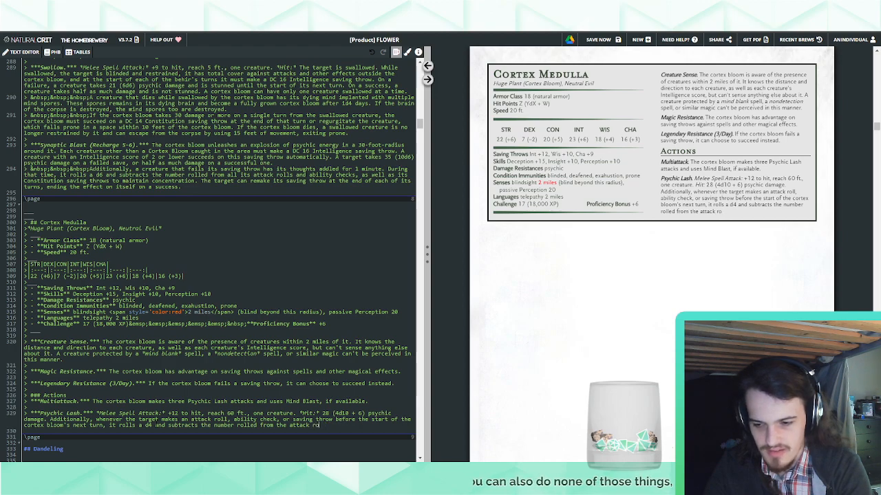
{"action": "type", "text": "ability check, or sav"}
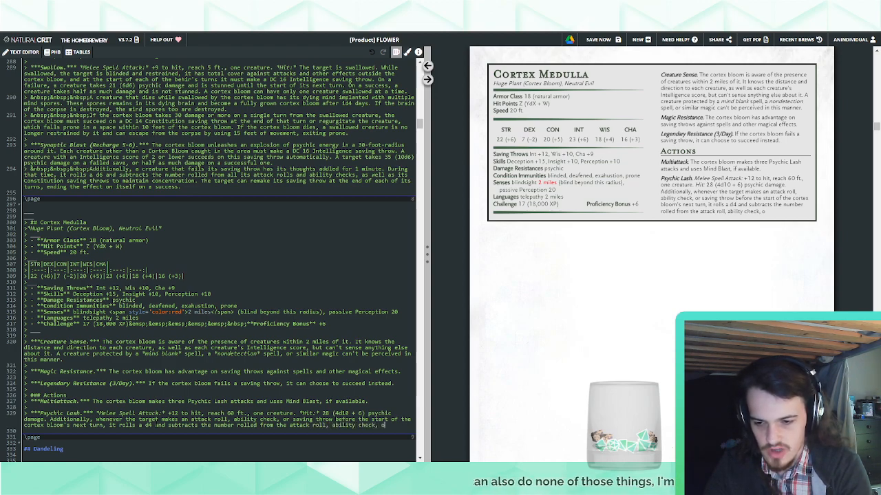
{"action": "type", "text": "ing throw."}
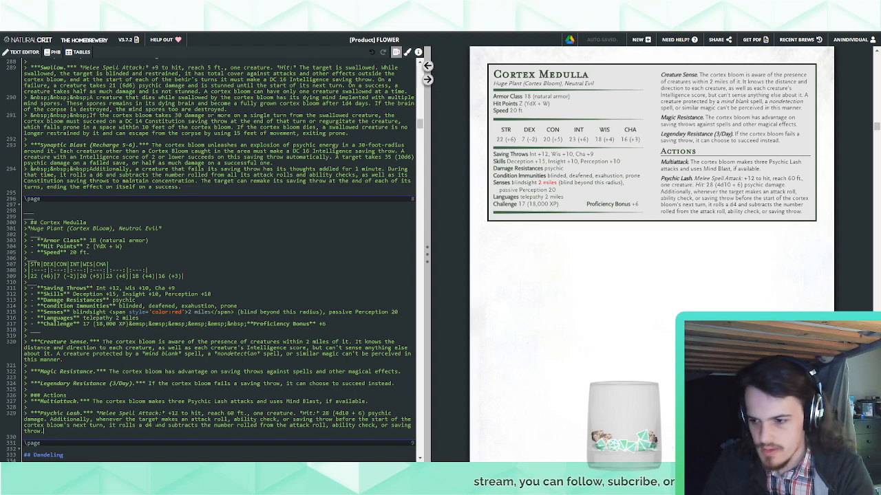
Begin a new Psychic Lash sentence after the saving throw clause with "Each time the cortex bloom hits"
{"action": "type", "text": "Each time the "}
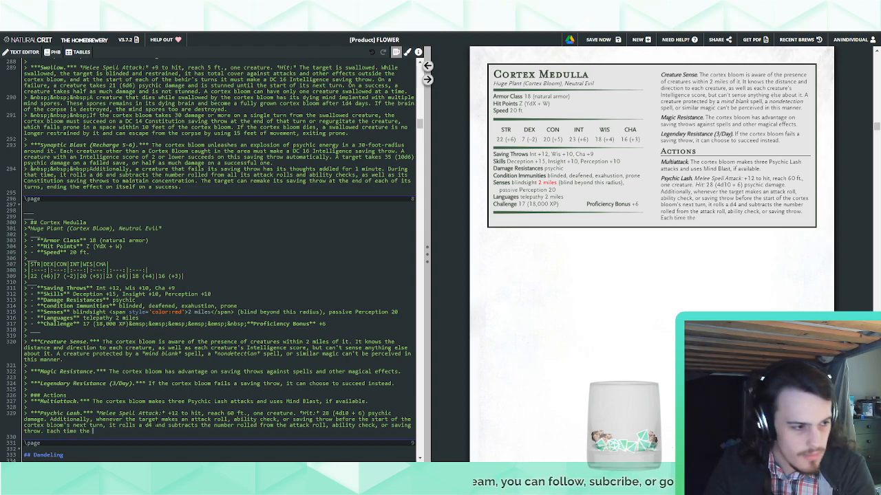
{"action": "type", "text": "cortex bloom hits"}
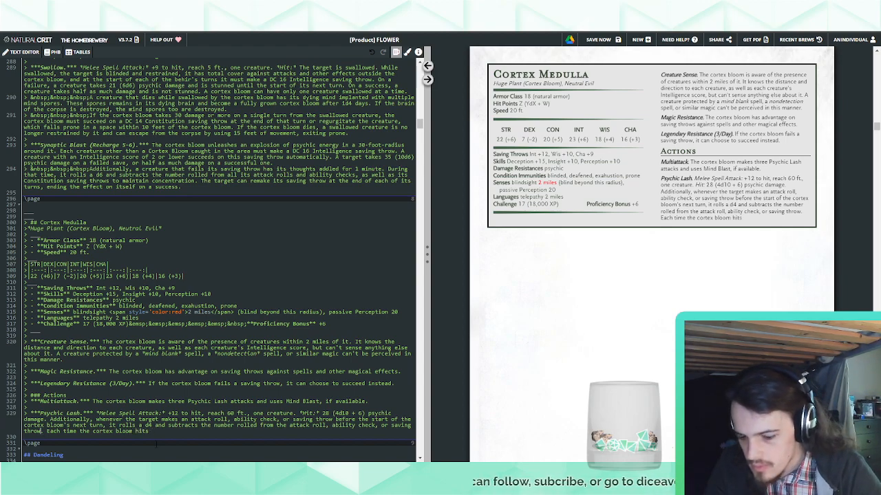
{"action": "type", "text": " due to its ad"}
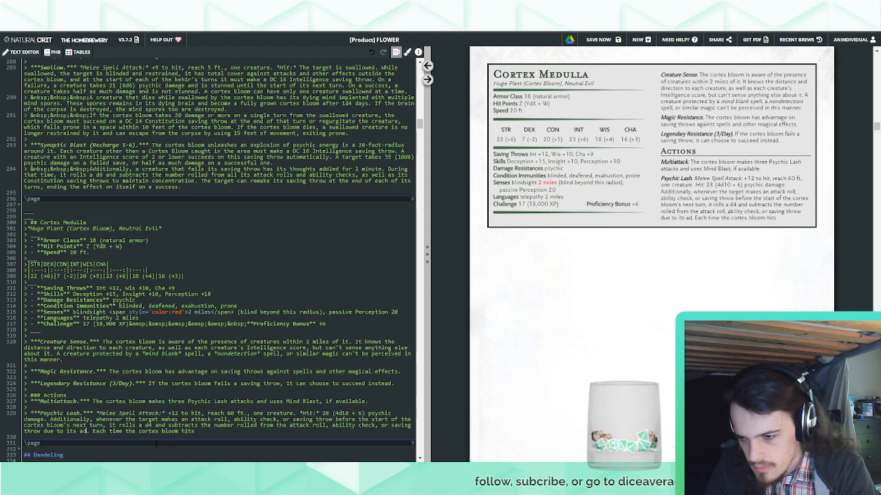
{"action": "type", "text": "ded mind"}
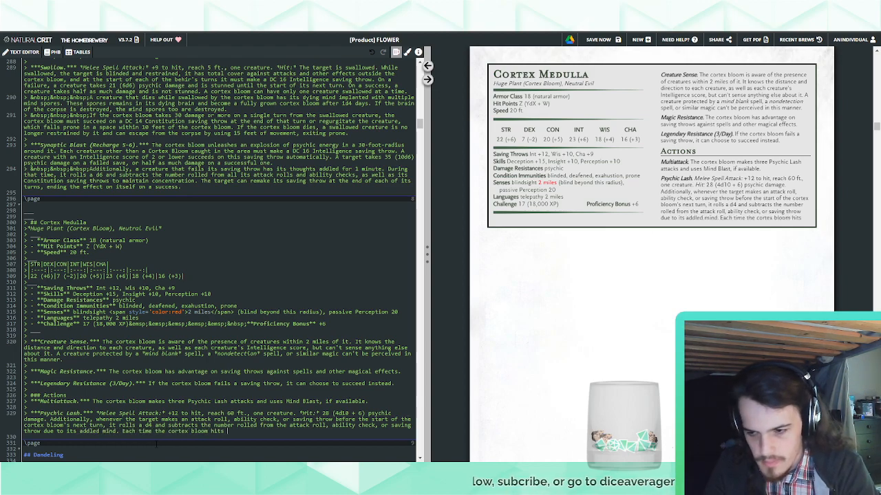
{"action": "type", "text": "a mind-a"}
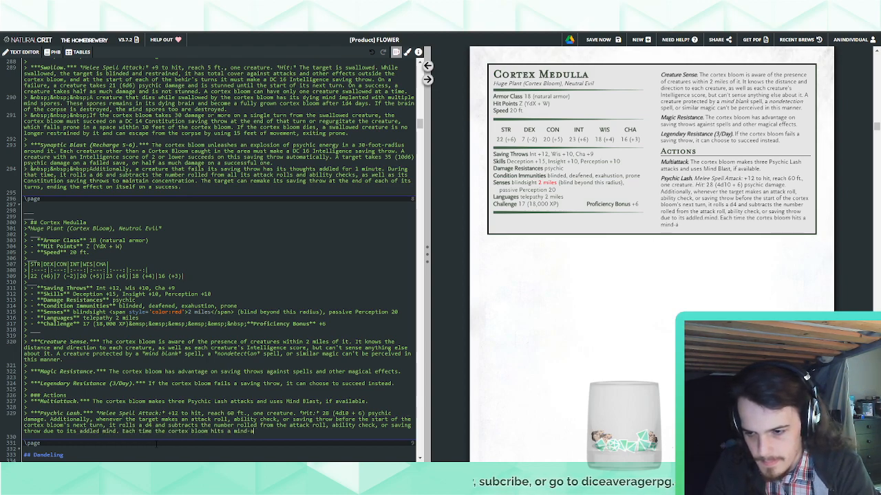
{"action": "type", "text": "ddled target with"}
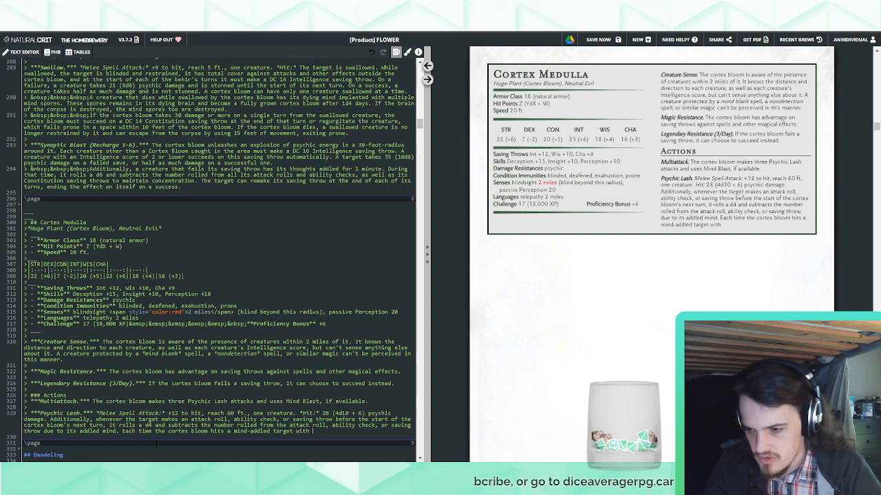
Look up the definition of "addled" on Dictionary.com and return to the homebrew document
{"action": "double_click", "coordinate": [91, 432]}
{"action": "right_click", "coordinate": [90, 432]}
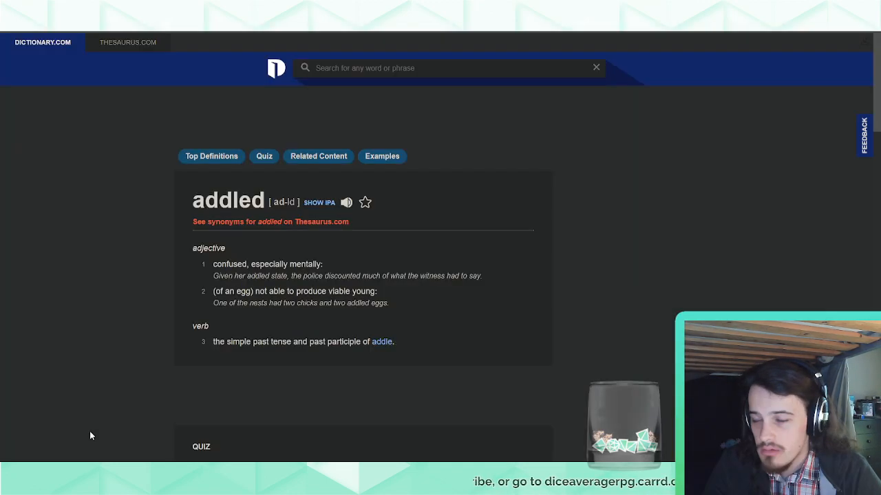
{"action": "key", "text": "ctrl+w"}
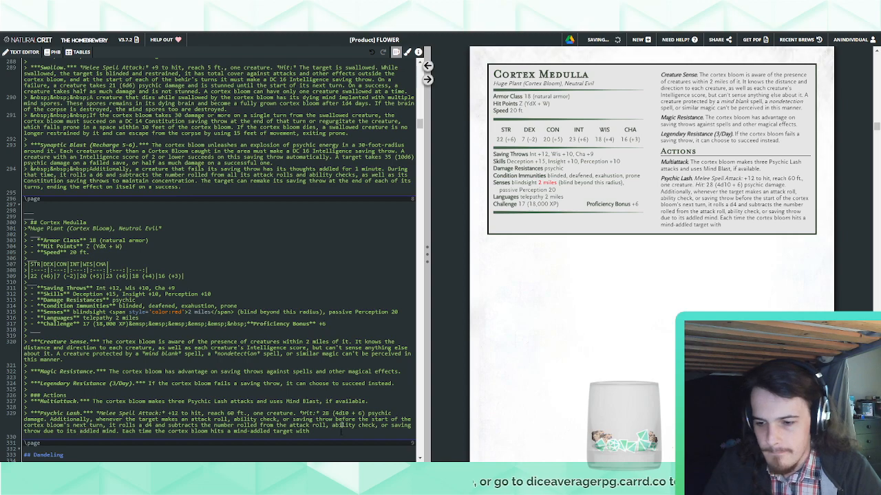
Continue the Psychic Lash sentence with "this attack, the size of the die rolled increases by one size"
{"action": "type", "text": "this attack,"}
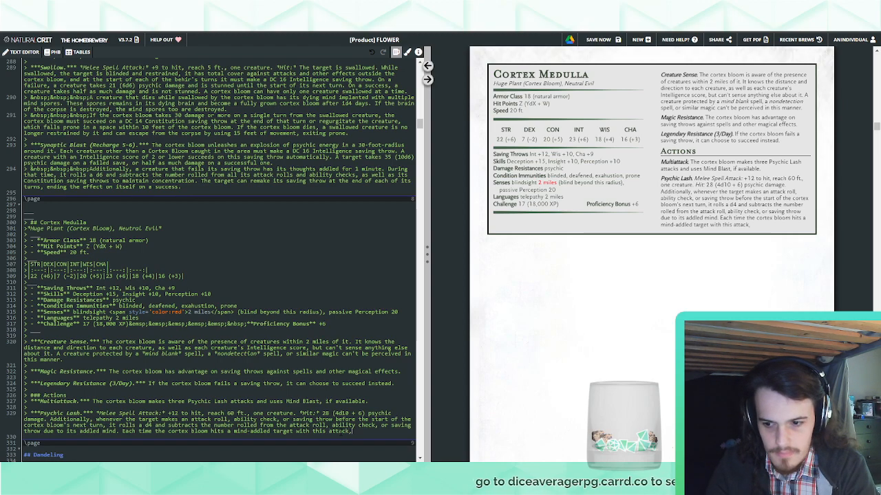
{"action": "type", "text": " the size of the"}
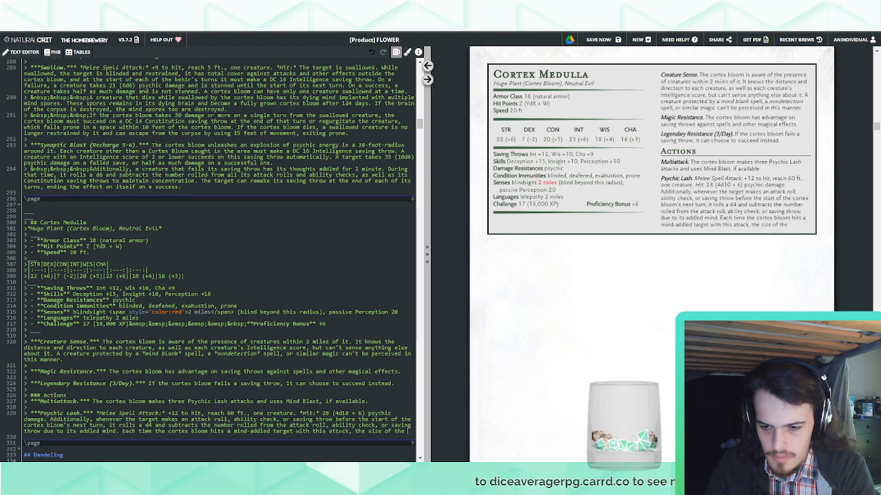
{"action": "type", "text": " die increases"}
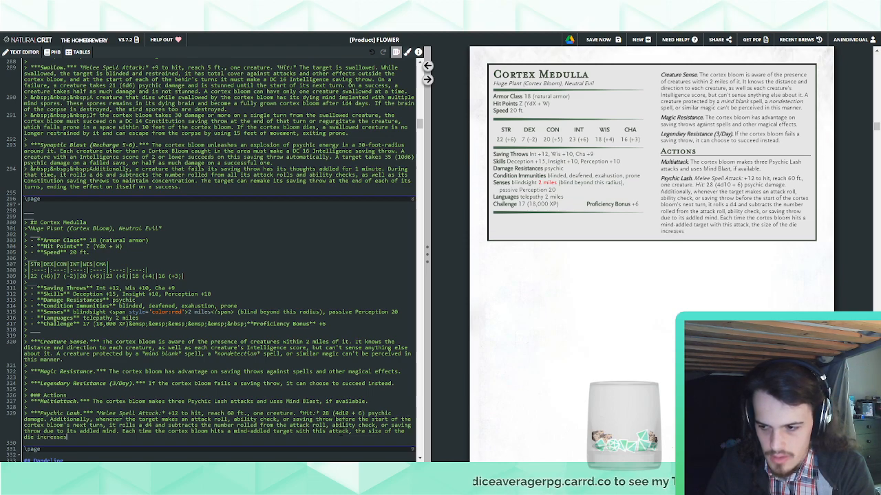
{"action": "type", "text": " by one size"}
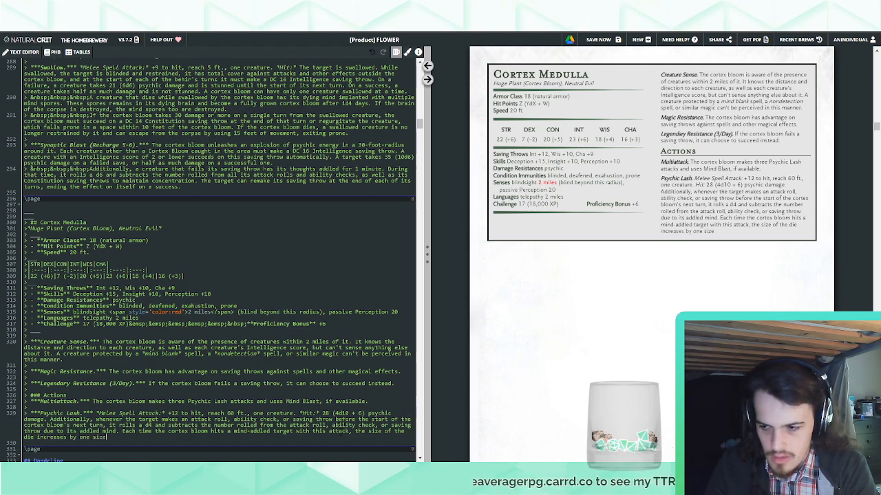
{"action": "type", "text": "rolled "}
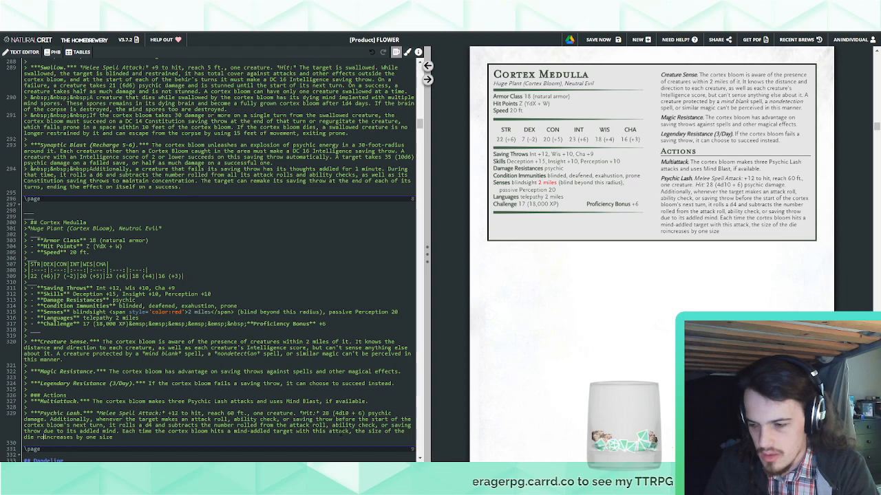
{"action": "type", "text": " ("}
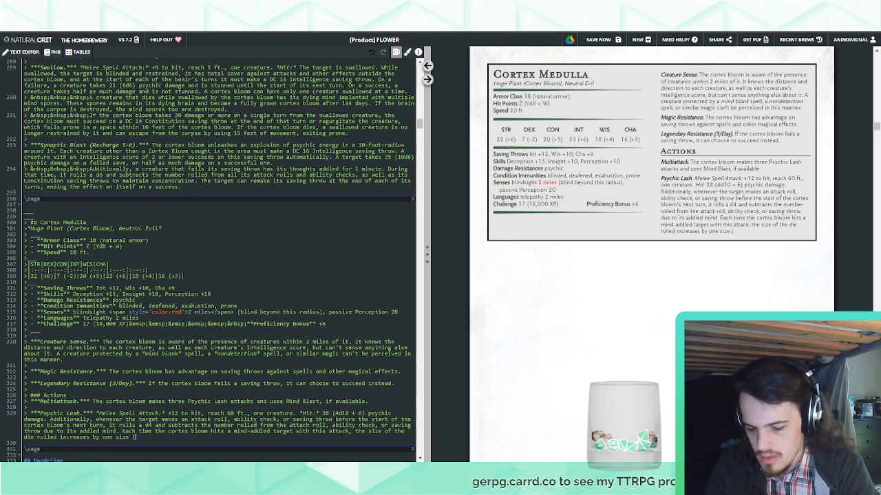
{"action": "type", "text": "i.e."}
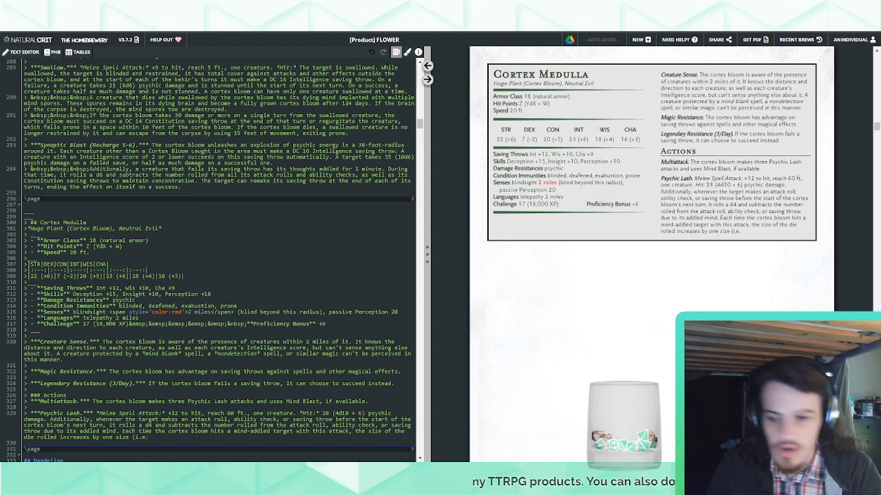
{"action": "key", "text": "Left"}
{"action": "key", "text": "Left"}
{"action": "key", "text": "Left"}
{"action": "key", "text": "BackSpace"}
{"action": "key", "text": "BackSpace"}
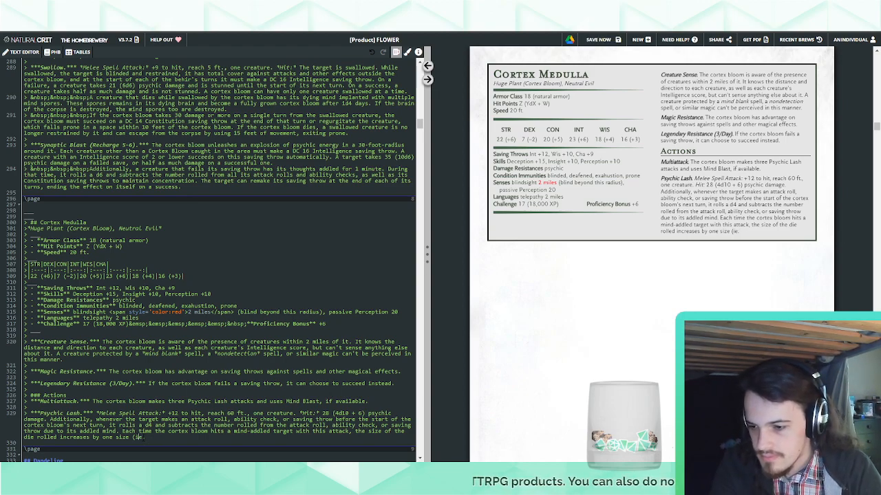
{"action": "key", "text": "End"}
{"action": "type", "text": "g."}
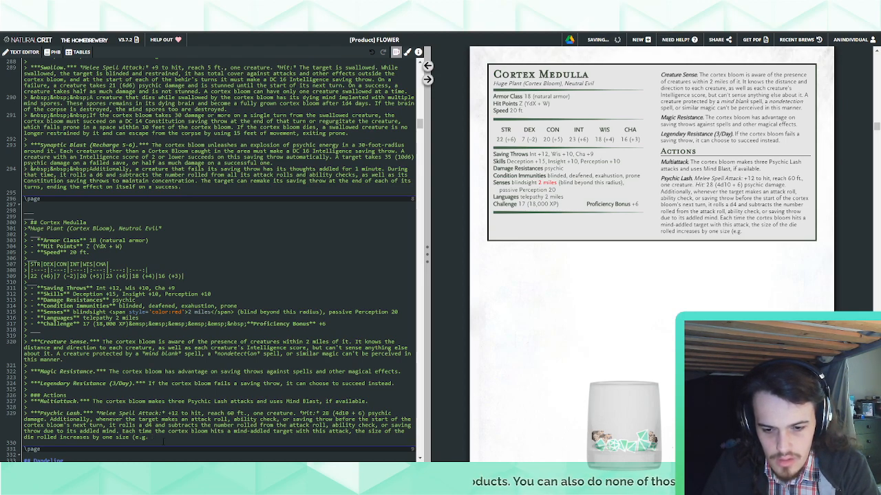
{"action": "key", "text": "BackSpace"}
{"action": "key", "text": "BackSpace"}
{"action": "key", "text": "BackSpace"}
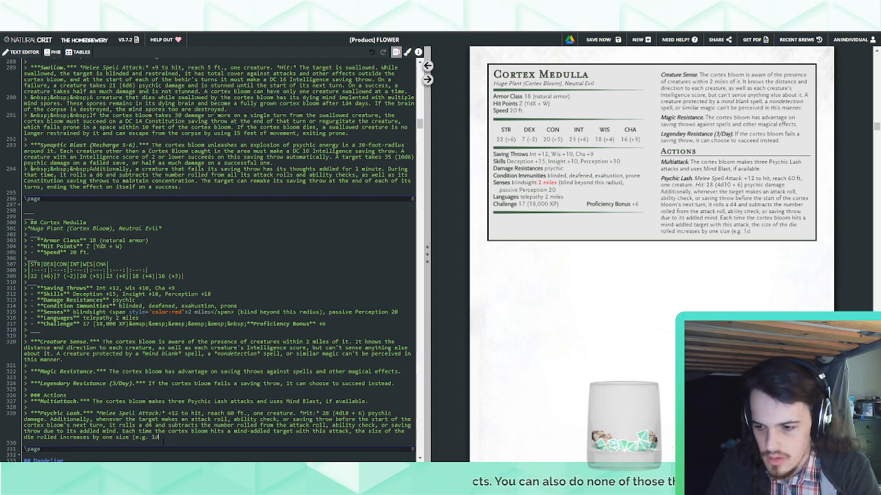
{"action": "key", "text": "BackSpace"}
{"action": "key", "text": "BackSpace"}
{"action": "key", "text": "BackSpace"}
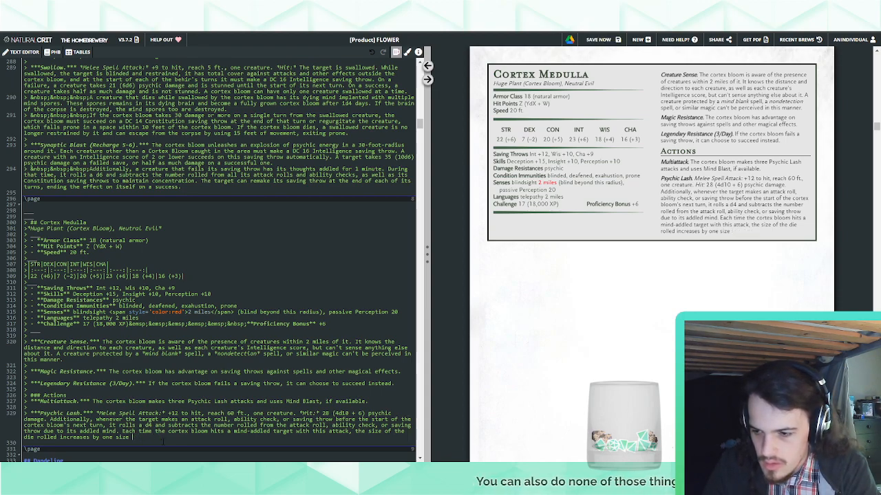
{"action": "type", "text": "(for example,"}
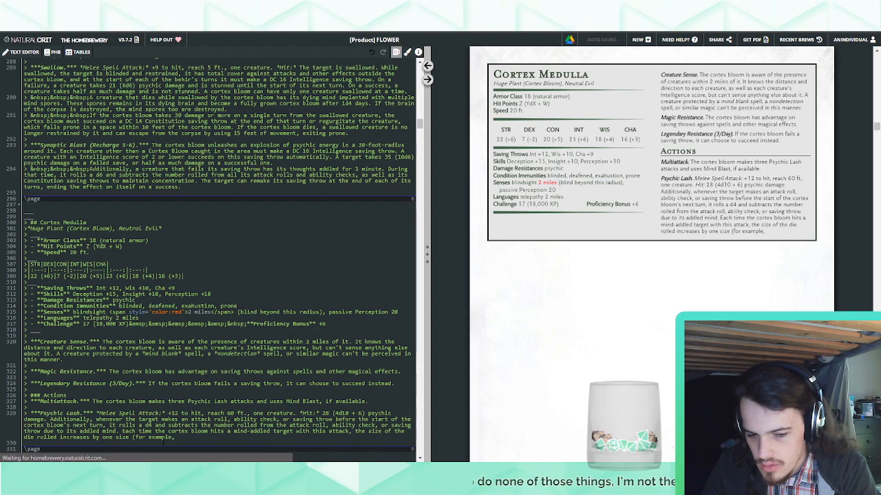
{"action": "key", "text": "BackSpace"}
{"action": "key", "text": "BackSpace"}
{"action": "key", "text": "BackSpace"}
{"action": "key", "text": "BackSpace"}
{"action": "key", "text": "BackSpace"}
{"action": "key", "text": "BackSpace"}
{"action": "key", "text": "BackSpace"}
{"action": "key", "text": "BackSpace"}
{"action": "key", "text": "BackSpace"}
{"action": "key", "text": "BackSpace"}
{"action": "key", "text": "BackSpace"}
{"action": "key", "text": "BackSpace"}
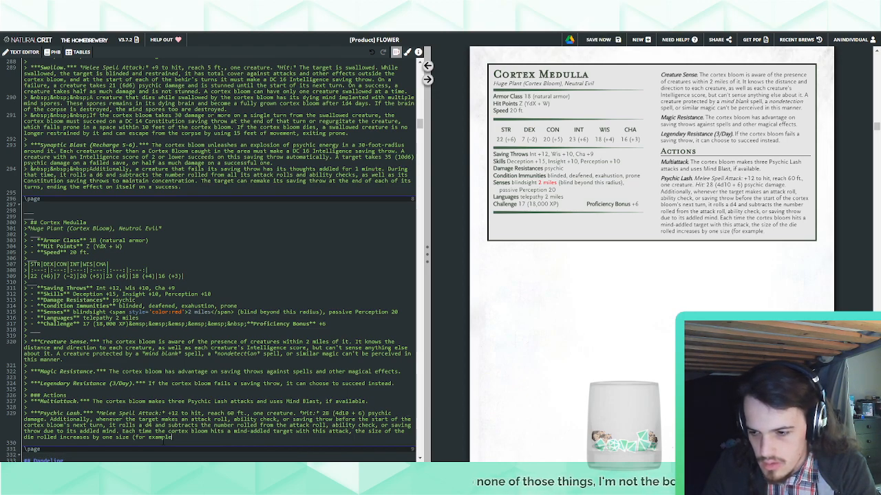
Add the die progression "(1d4 to 1d6, 1d6 to 1d8, etc.)" after "increases by one size"
{"action": "type", "text": "1d4 to 1d6, 1d6"}
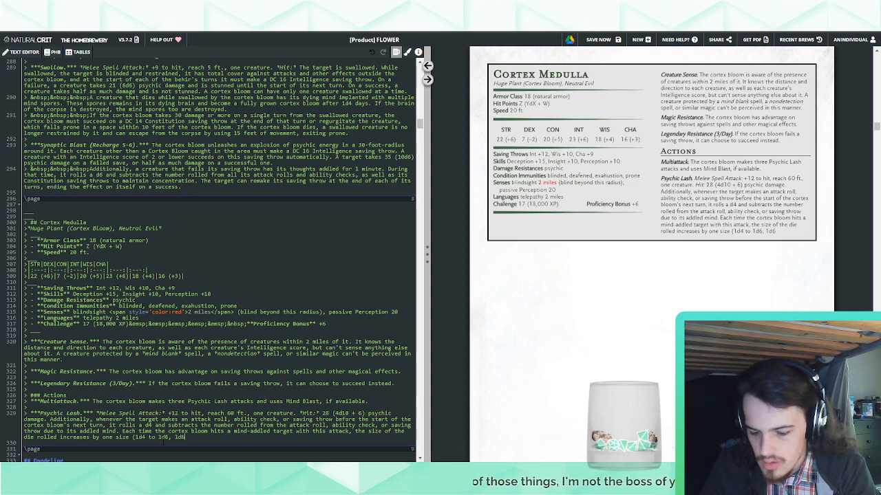
{"action": "type", "text": " to 1d8, etc"}
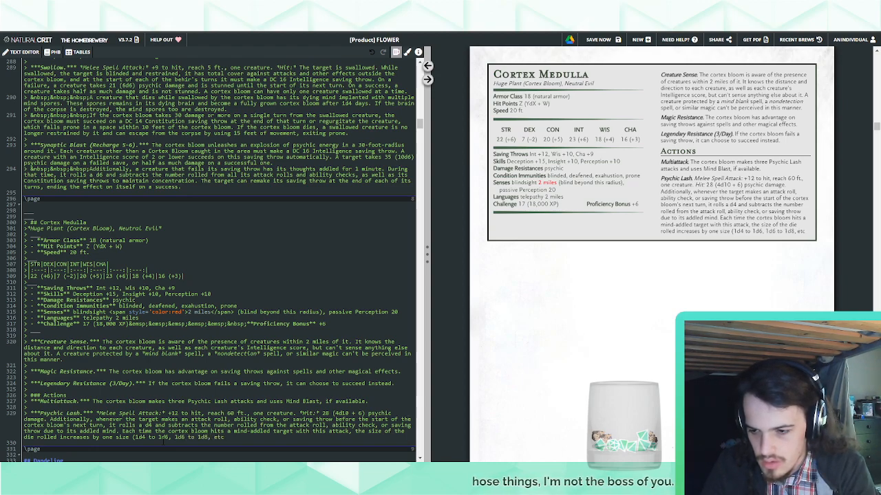
{"action": "type", "text": ".)"}
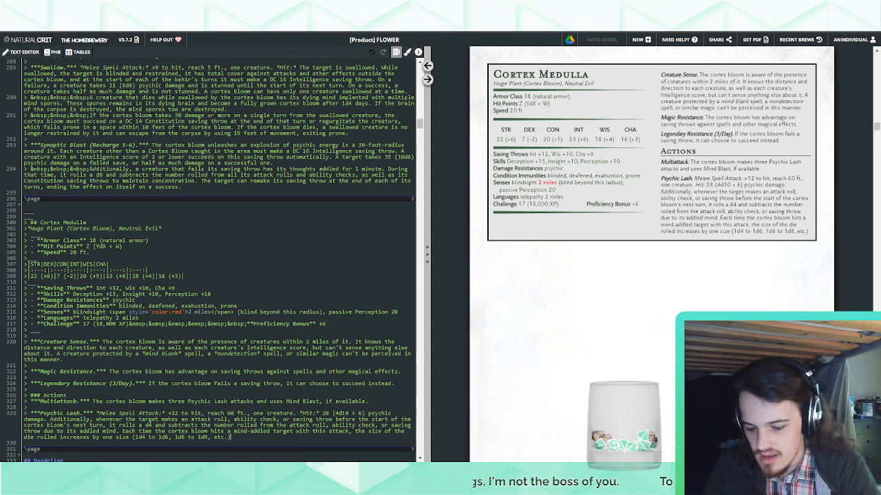
End the Psychic Lash sentence with ", up to a maximum of a d12." and remove the parenthetical die progression
{"action": "type", "text": ", up"}
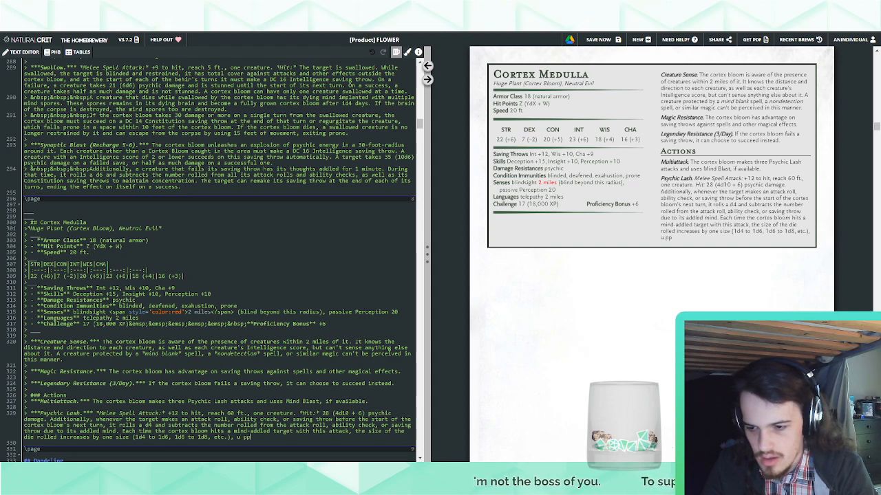
{"action": "type", "text": " to a maxi"}
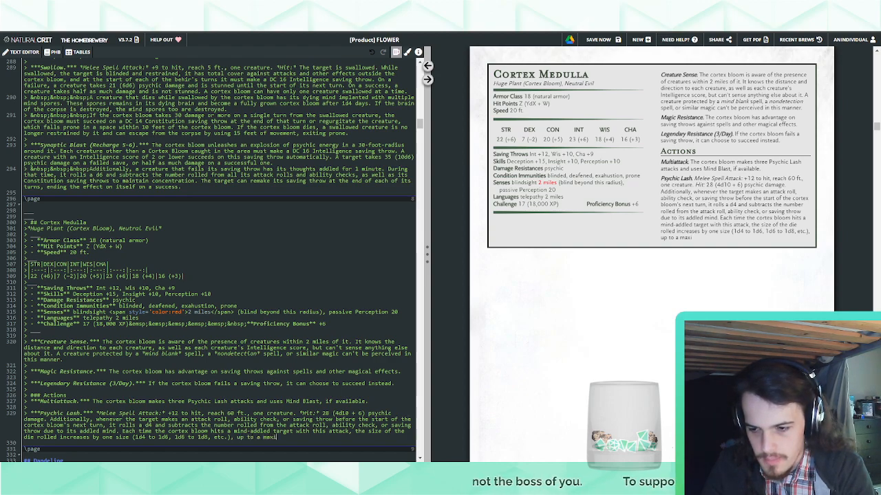
{"action": "type", "text": "mum of a d12"}
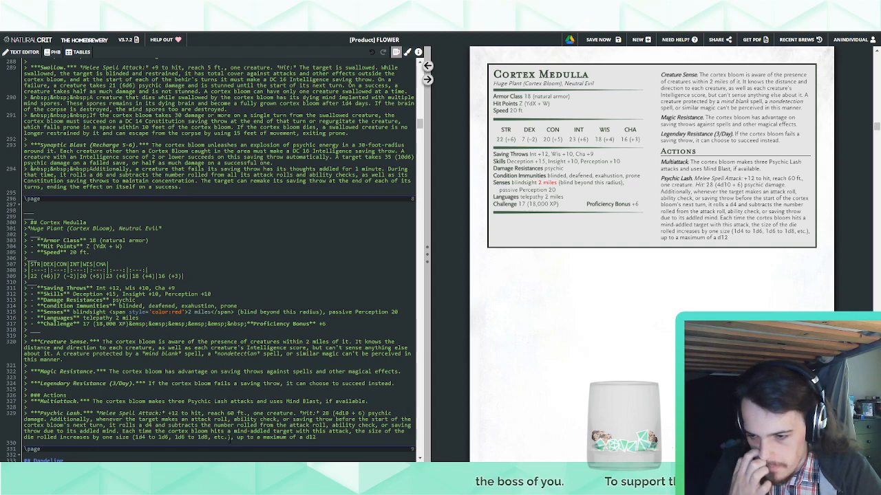
{"action": "key", "text": "BackSpace"}
{"action": "key", "text": "BackSpace"}
{"action": "key", "text": "BackSpace"}
{"action": "key", "text": "BackSpace"}
{"action": "key", "text": "BackSpace"}
{"action": "key", "text": "BackSpace"}
{"action": "key", "text": "BackSpace"}
{"action": "key", "text": "BackSpace"}
{"action": "key", "text": "BackSpace"}
{"action": "key", "text": "BackSpace"}
{"action": "key", "text": "BackSpace"}
{"action": "key", "text": "BackSpace"}
{"action": "key", "text": "BackSpace"}
{"action": "key", "text": "BackSpace"}
{"action": "key", "text": "BackSpace"}
{"action": "key", "text": "BackSpace"}
{"action": "key", "text": "BackSpace"}
{"action": "key", "text": "BackSpace"}
{"action": "key", "text": "BackSpace"}
{"action": "key", "text": "BackSpace"}
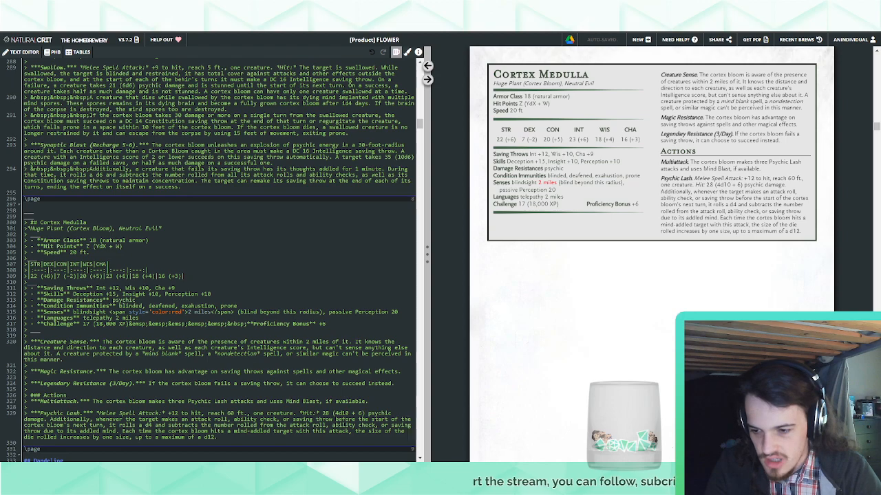
Add a new bold-italic action heading "Mind Blast (Recharge 5-6)." in the stat block below Psychic Lash
{"action": "key", "text": "Return"}
{"action": "type", "text": ">"}
{"action": "key", "text": "Return"}
{"action": "type", "text": "> "}
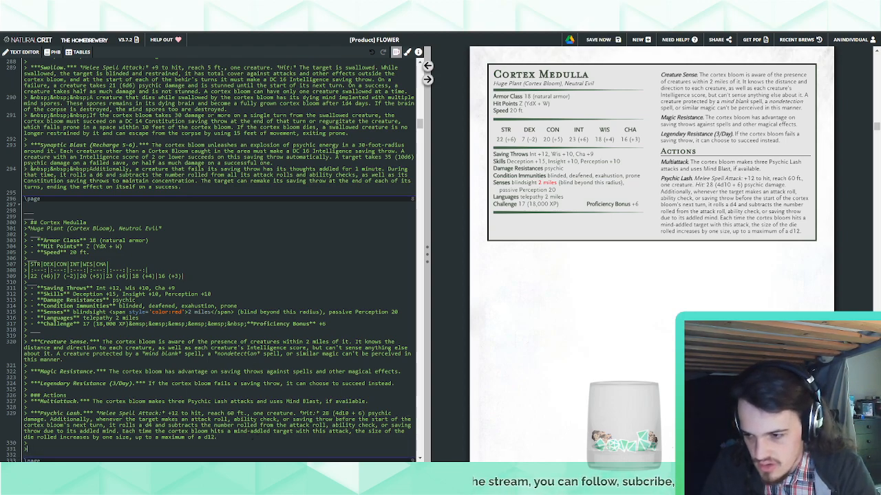
{"action": "type", "text": "******"}
{"action": "key", "text": "Left"}
{"action": "key", "text": "Left"}
{"action": "key", "text": "Left"}
{"action": "type", "text": "Mind Blast "}
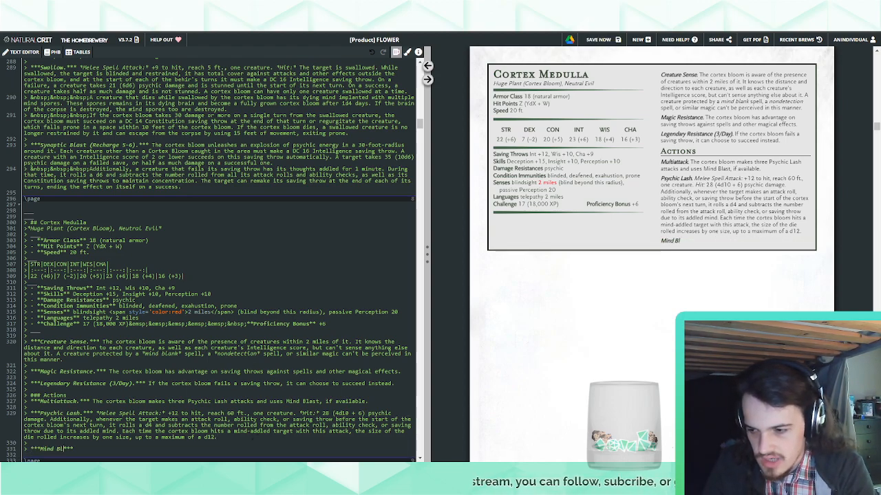
{"action": "type", "text": "(Recharge "}
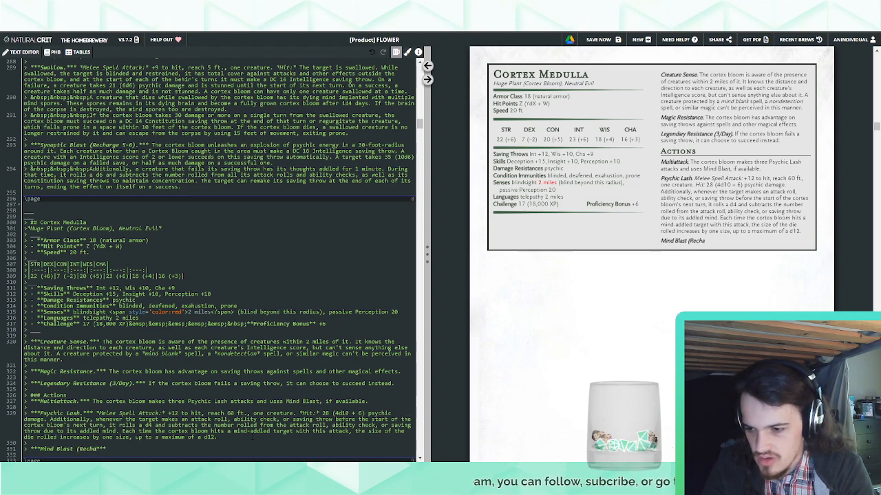
{"action": "type", "text": "5-6)/"}
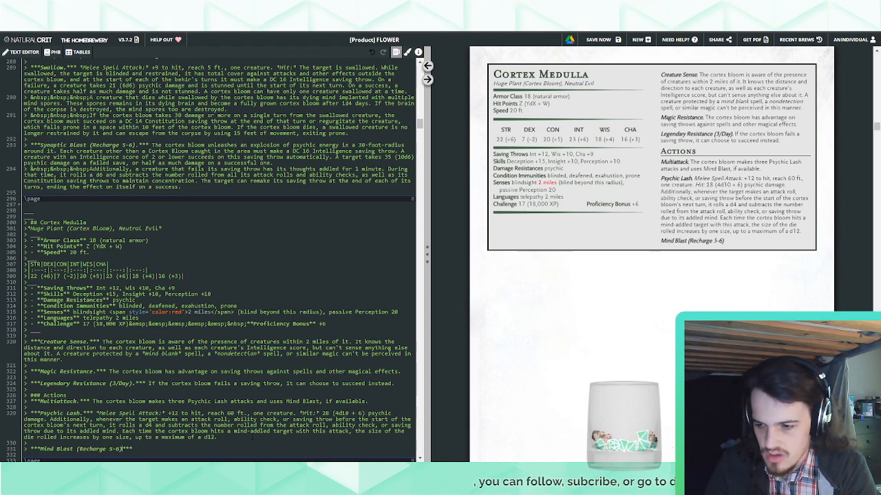
{"action": "key", "text": "BackSpace"}
{"action": "type", "text": "."}
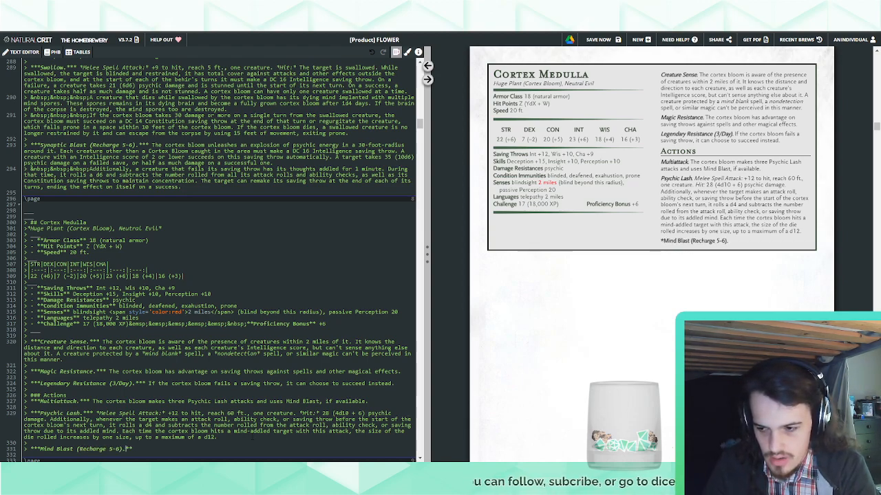
{"action": "type", "text": " T"}
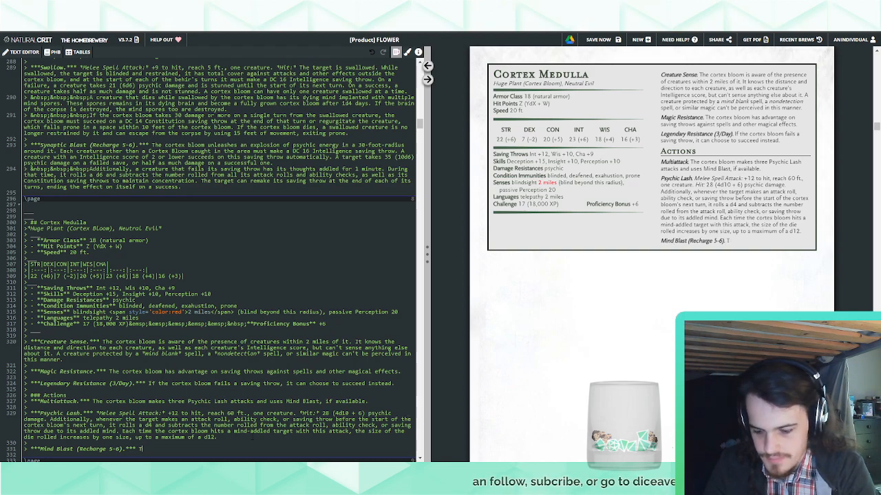
{"action": "type", "text": "he cortex med"}
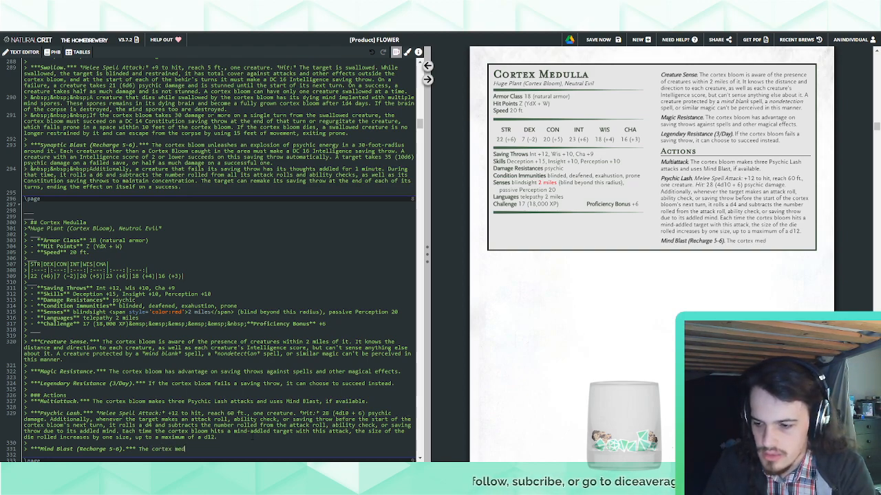
{"action": "type", "text": "ulla "}
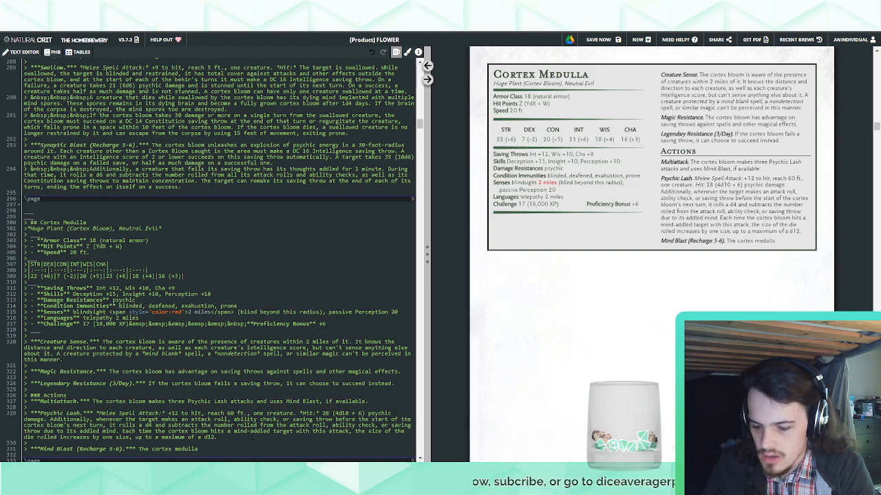
{"action": "type", "text": "unleashe"}
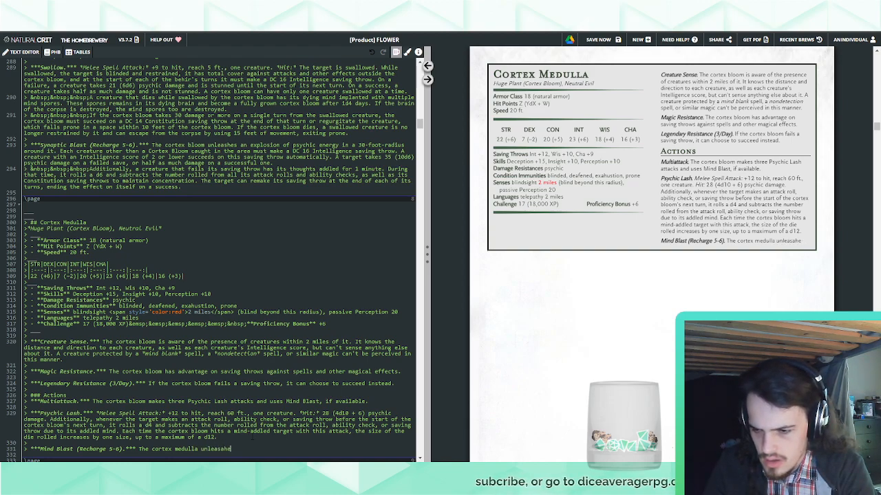
{"action": "type", "text": "s a s a blast of "}
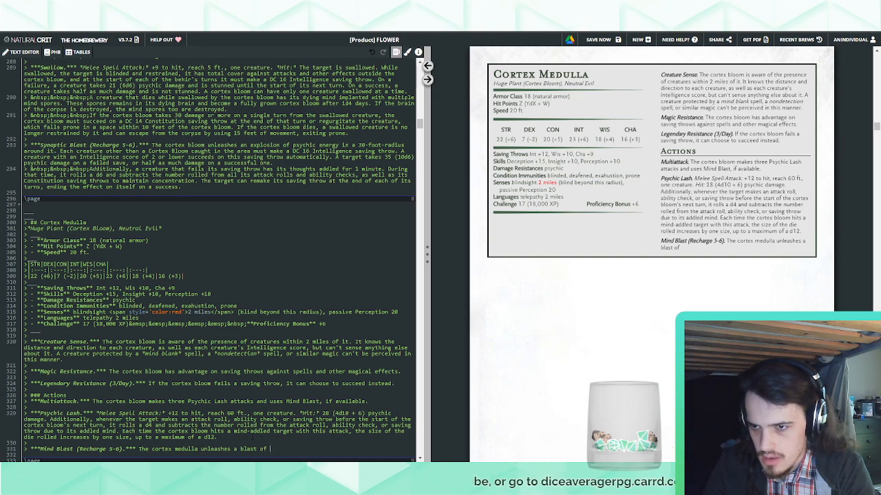
{"action": "type", "text": "psychic energy "}
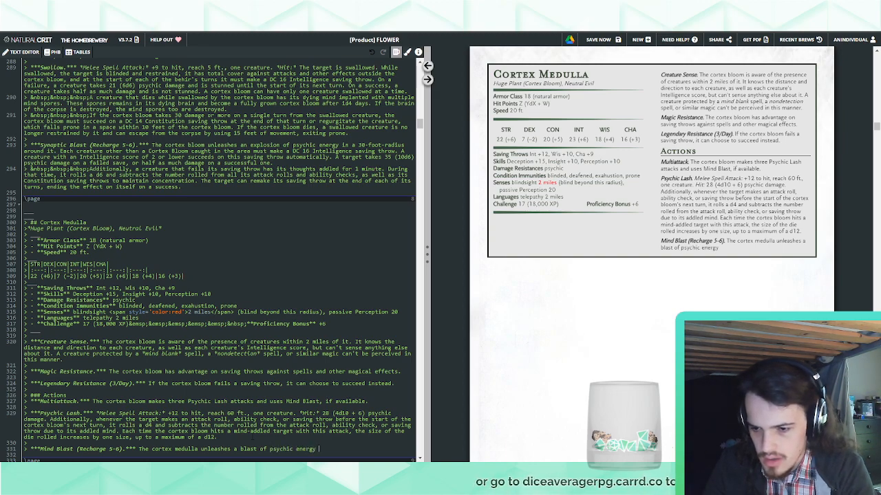
{"action": "type", "text": "in a "}
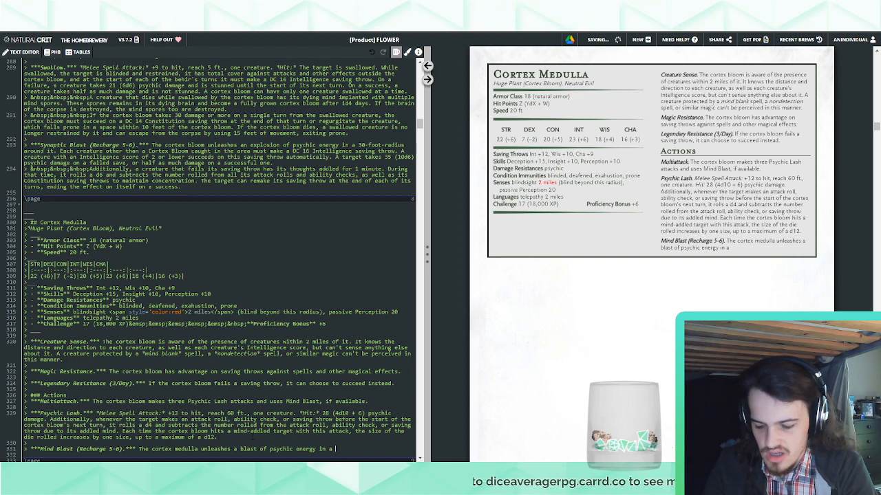
{"action": "type", "text": "60-foot cone"}
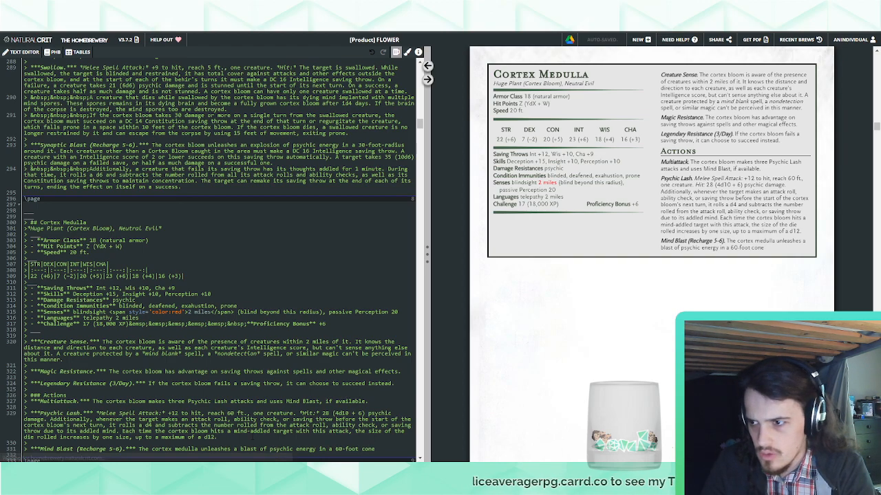
{"action": "type", "text": ". Each creature "}
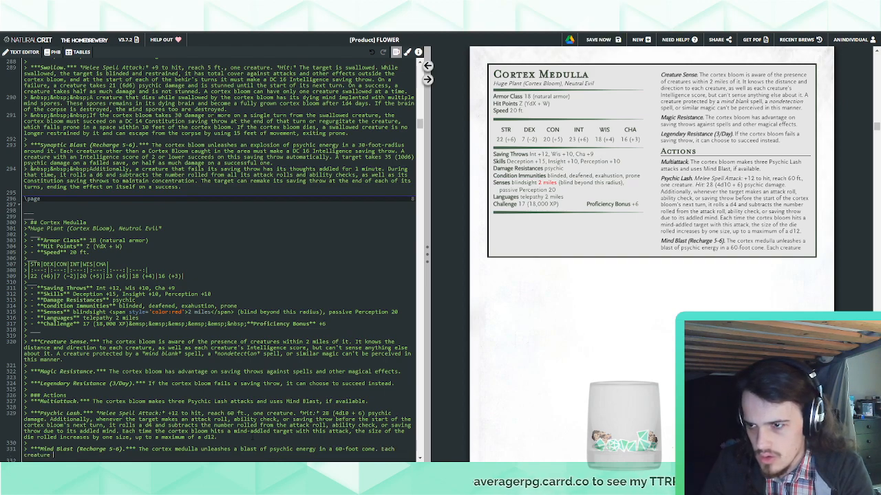
{"action": "type", "text": "other than a Cortex b"}
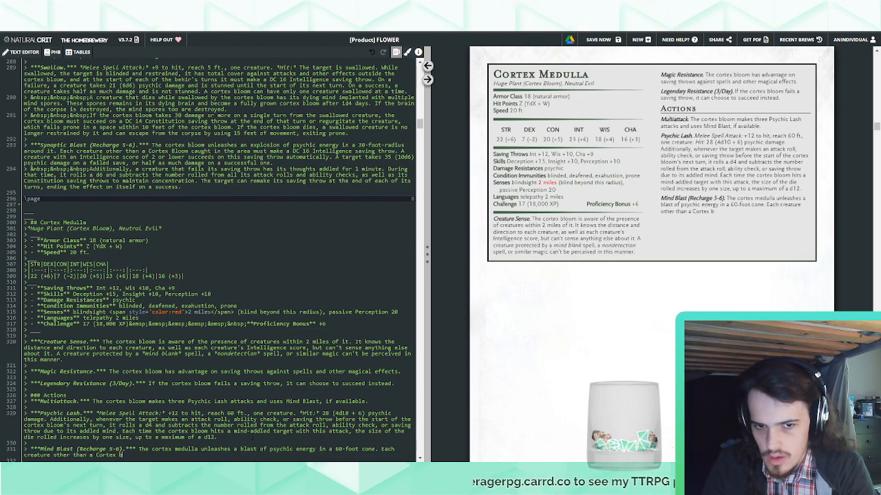
{"action": "type", "text": "loom"}
Add to Mind Blast: "Each creature other than a Cortex Bloom caught in the area must make a DC 20 Intelligence saving throw"
{"action": "key", "text": "BackSpace"}
{"action": "key", "text": "BackSpace"}
{"action": "key", "text": "BackSpace"}
{"action": "key", "text": "BackSpace"}
{"action": "key", "text": "BackSpace"}
{"action": "type", "text": "Bloom"}
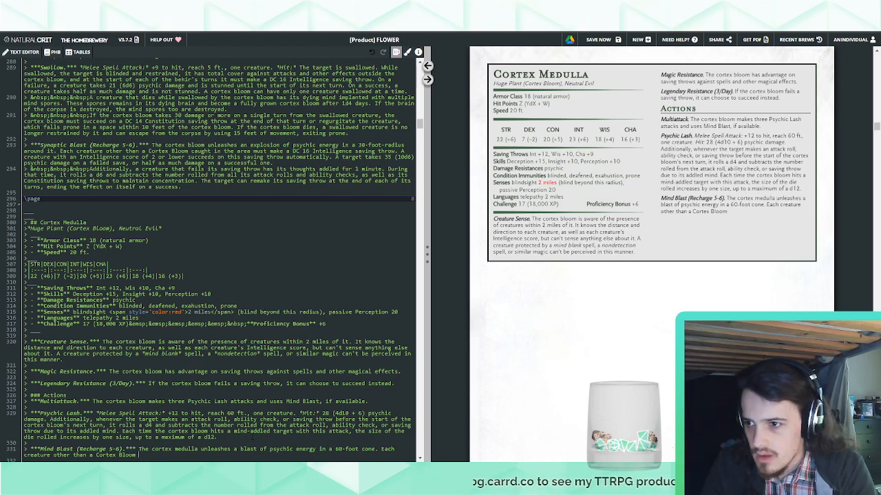
{"action": "type", "text": " caught in th"}
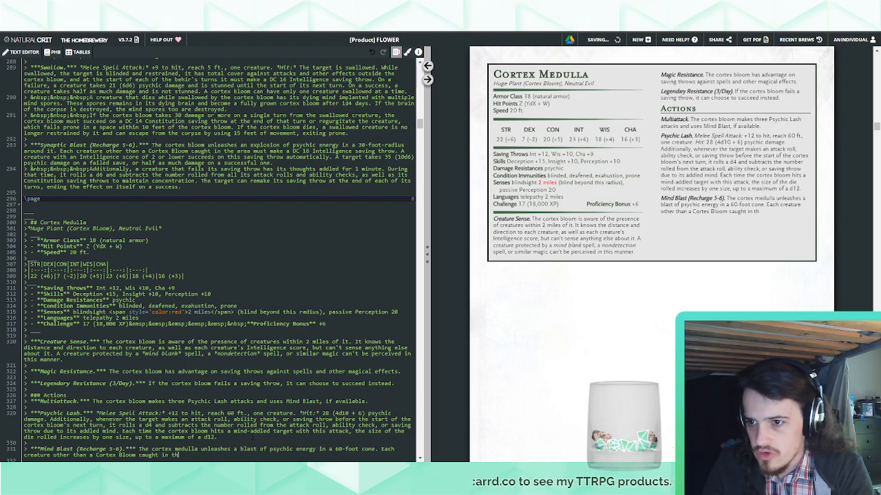
{"action": "type", "text": "e area must make a DC"}
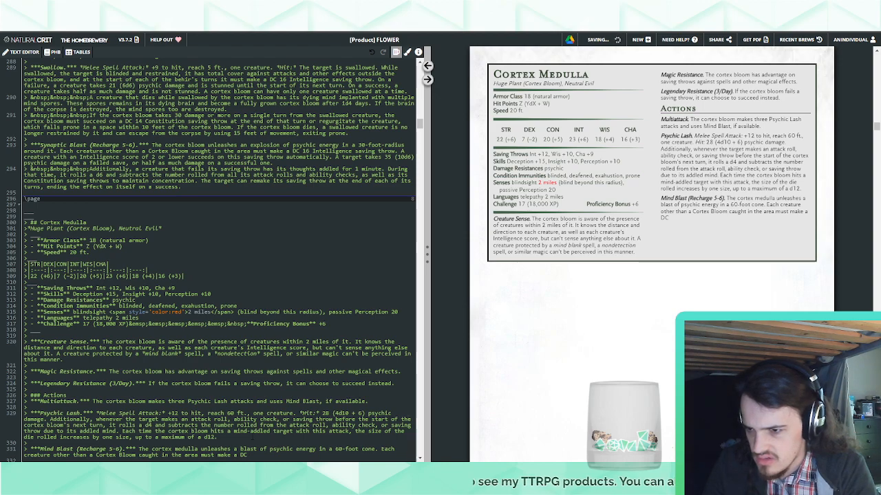
{"action": "type", "text": "20 Intelli"}
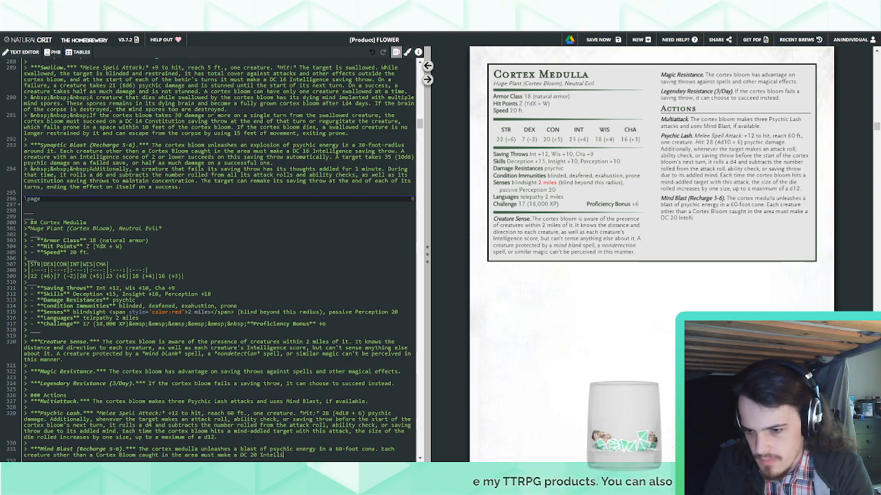
{"action": "type", "text": "gence saving throw"}
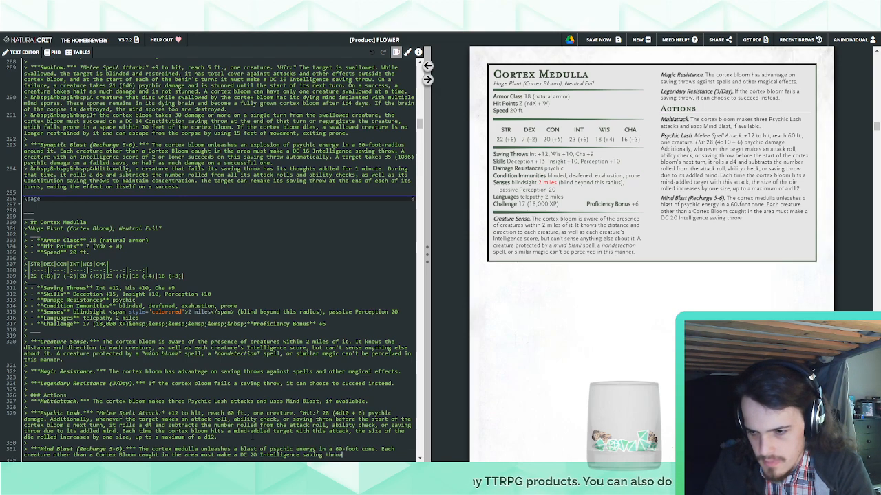
{"action": "type", "text": ". On a fialure, a"}
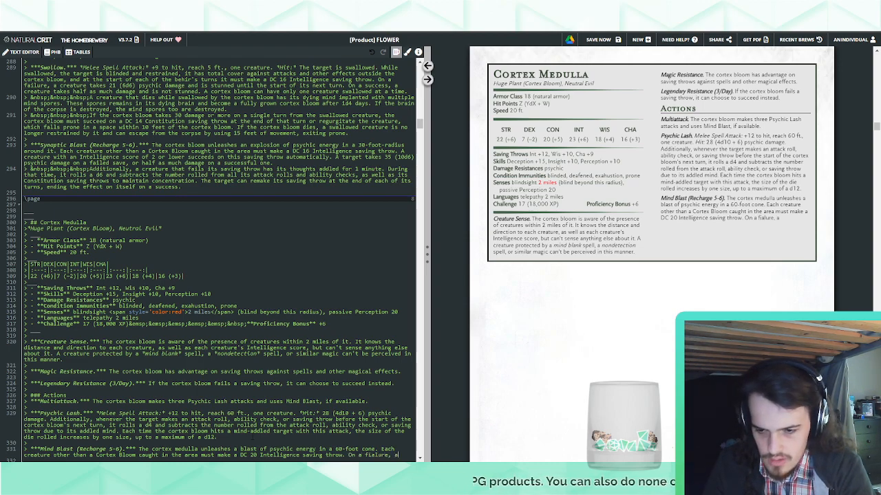
Start the Mind Blast failure sentence with "On a failure, a creature takes"
{"action": "key", "text": "BackSpace"}
{"action": "key", "text": "BackSpace"}
{"action": "type", "text": "ilure, a creature takes"}
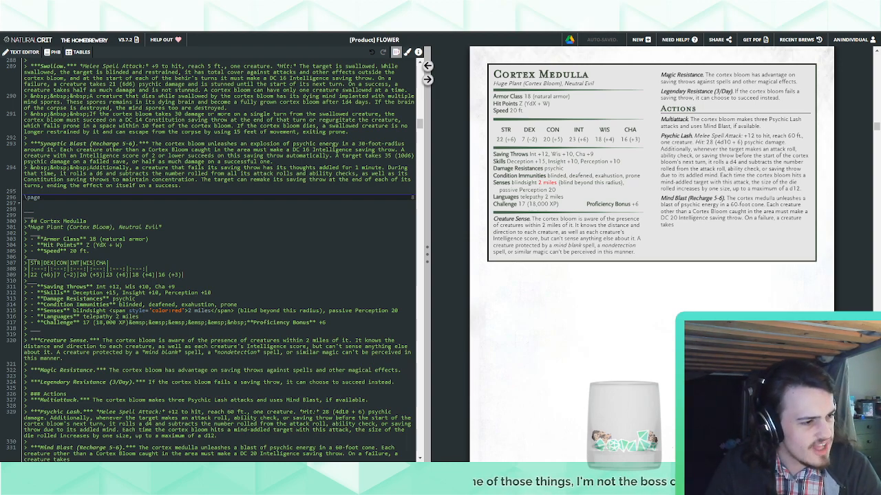
Change the damage in the Cortex Pitcher's Synaptic Blast to 32 (8d6 + 4)
{"action": "scroll", "coordinate": [258, 283], "scroll_direction": "down", "scroll_amount": 3}
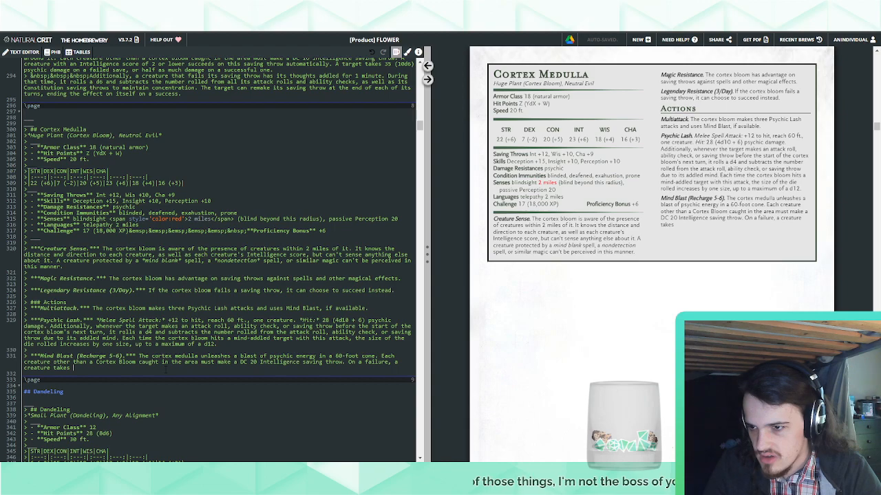
{"action": "scroll", "coordinate": [217, 255], "scroll_direction": "up", "scroll_amount": 3}
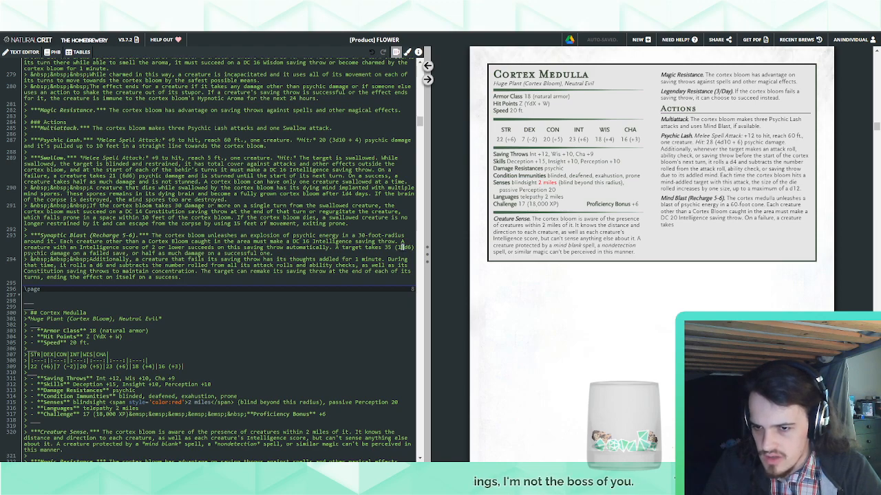
{"action": "type", "text": "8"}
{"action": "key", "text": "Right"}
{"action": "key", "text": "Right"}
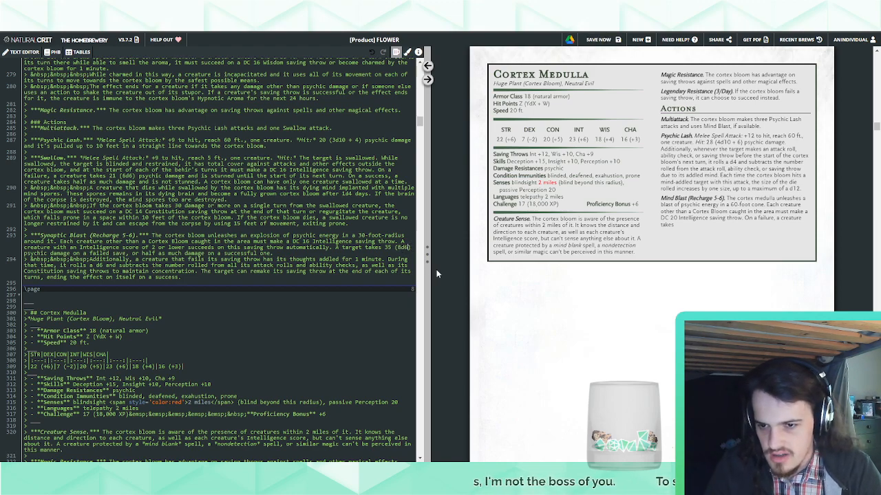
{"action": "type", "text": "+"}
{"action": "scroll", "coordinate": [277, 249], "scroll_direction": "up", "scroll_amount": 1}
{"action": "scroll", "coordinate": [277, 250], "scroll_direction": "down", "scroll_amount": 11}
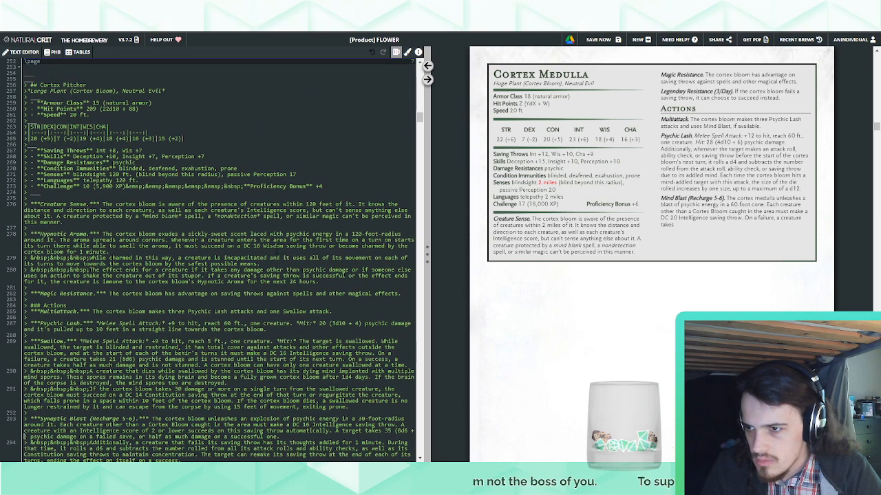
{"action": "scroll", "coordinate": [277, 250], "scroll_direction": "up", "scroll_amount": 14}
{"action": "scroll", "coordinate": [276, 250], "scroll_direction": "down", "scroll_amount": 2}
{"action": "type", "text": "4"}
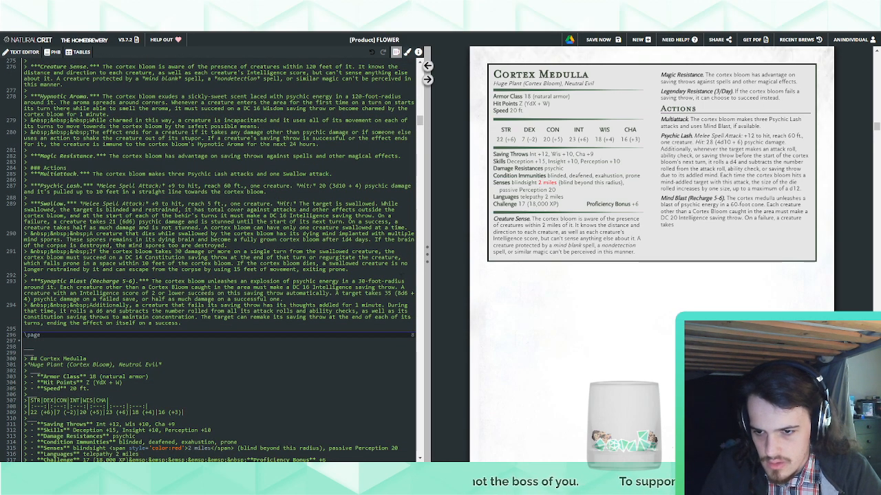
{"action": "double_click", "coordinate": [390, 293]}
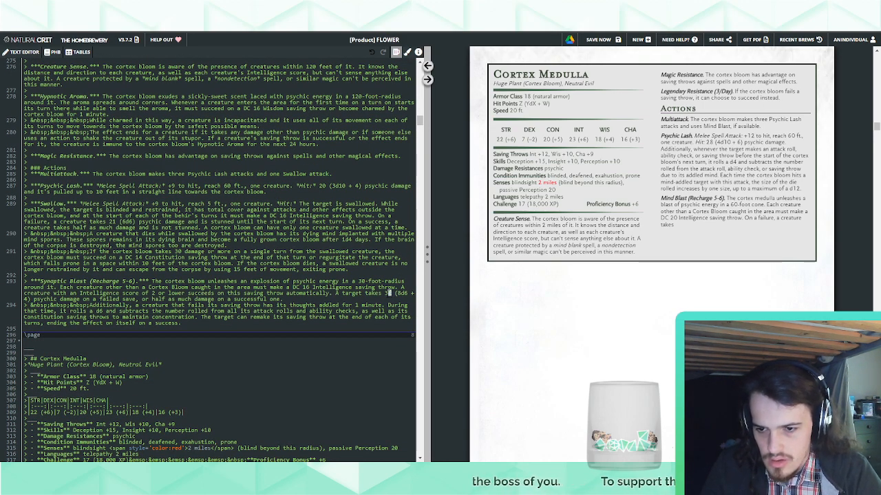
{"action": "type", "text": "32"}
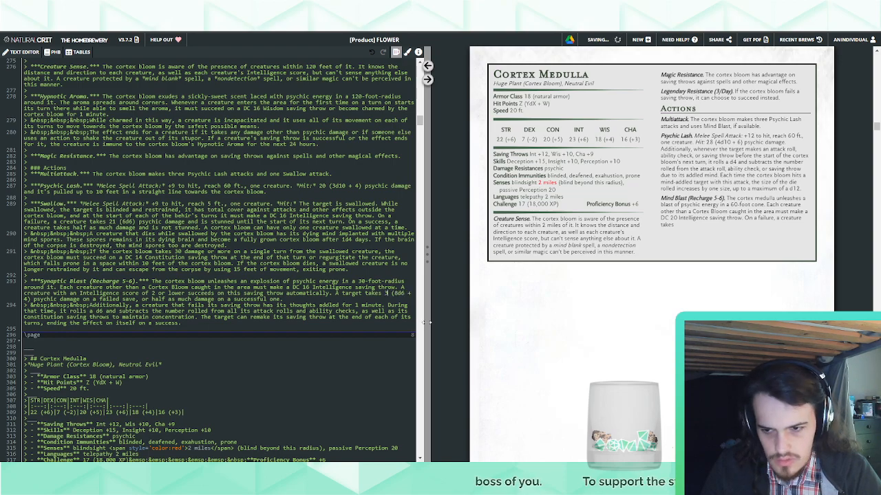
Complete the damage in Cortex Medulla's Mind Blast failure sentence as "39 (6d10 + 6) psychic damage"
{"action": "scroll", "coordinate": [366, 286], "scroll_direction": "down", "scroll_amount": 6}
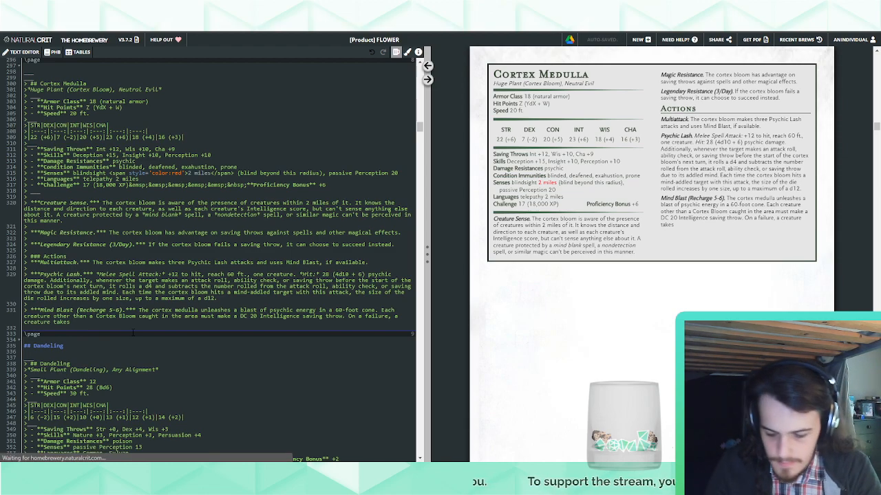
{"action": "type", "text": "(6d10"}
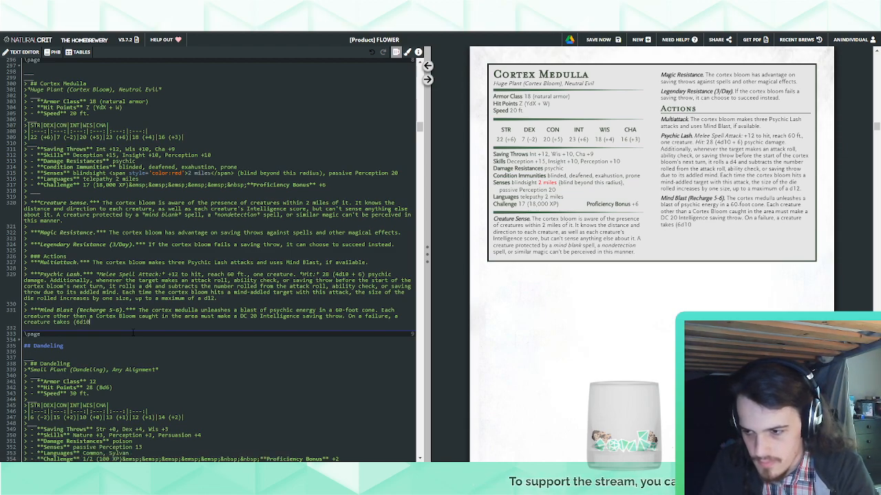
{"action": "type", "text": " + 6) psychi"}
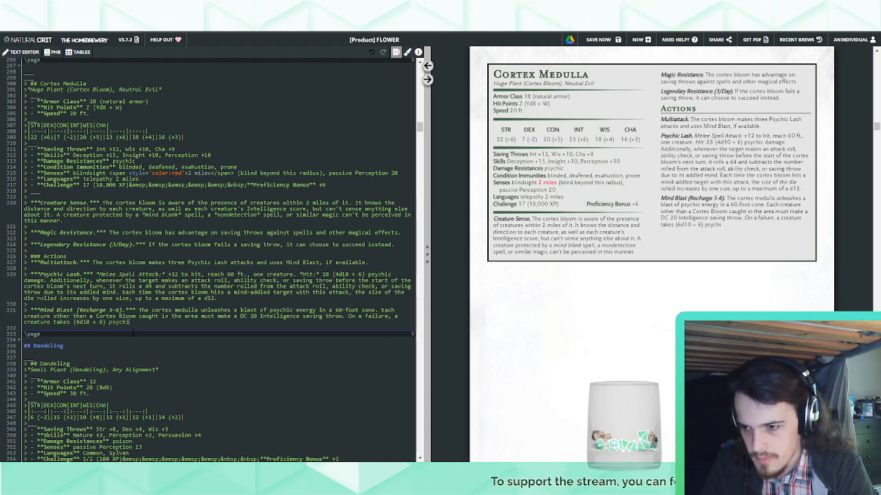
{"action": "type", "text": "c damage"}
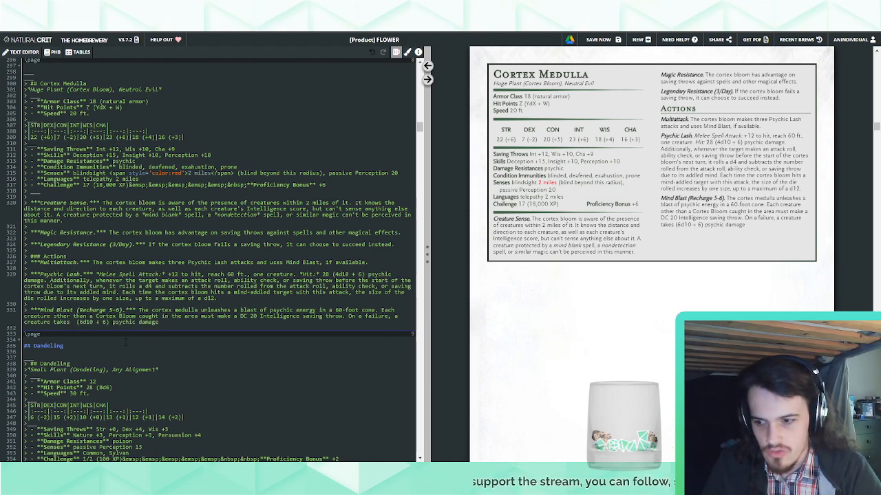
{"action": "type", "text": " 9"}
{"action": "type", "text": "39"}
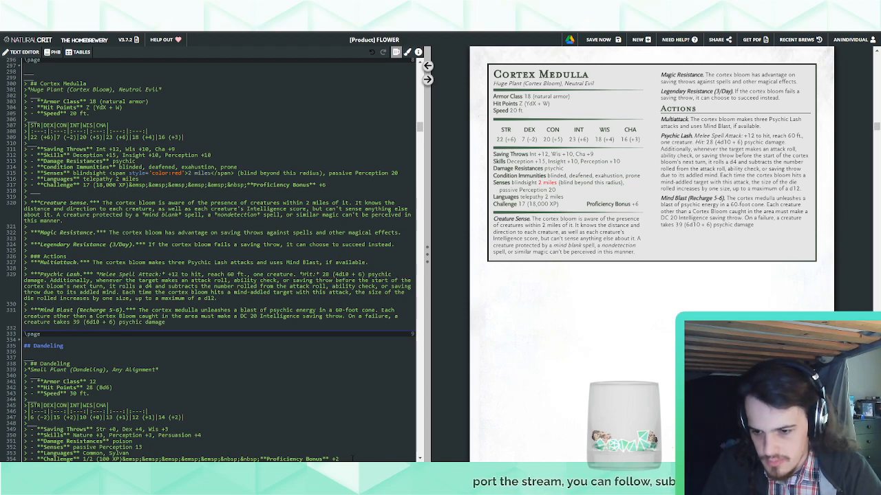
Switch to Calculator, compute 6 × 5.5 plus 6 to check the Mind Blast average damage, and close it
{"action": "left_click", "coordinate": [353, 485]}
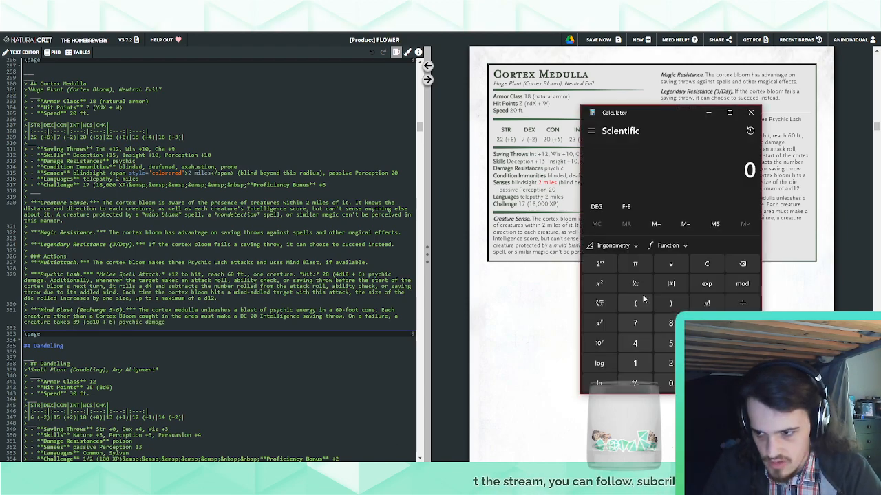
{"action": "type", "text": "6*5.5"}
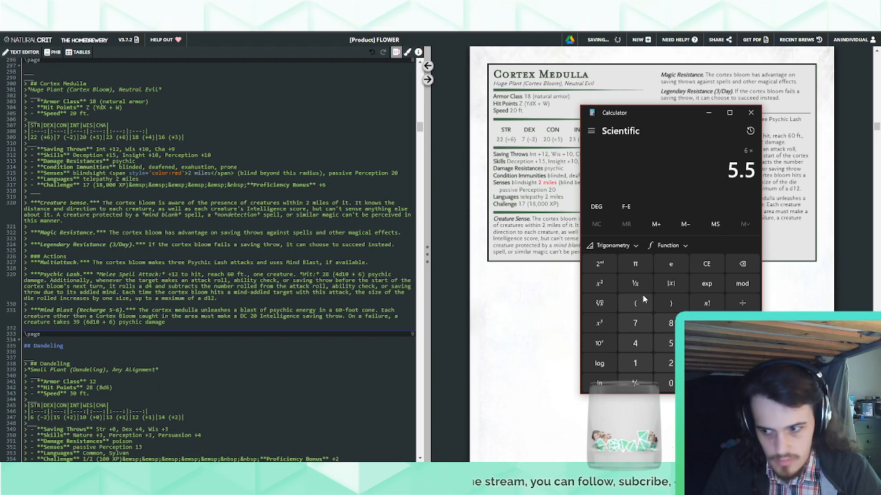
{"action": "key", "text": "Return"}
{"action": "type", "text": "+6"}
{"action": "key", "text": "Return"}
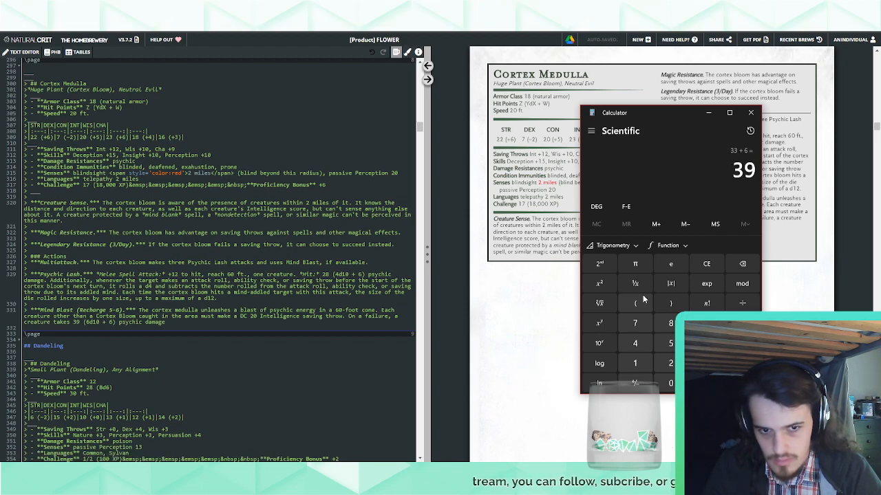
{"action": "left_click", "coordinate": [751, 112]}
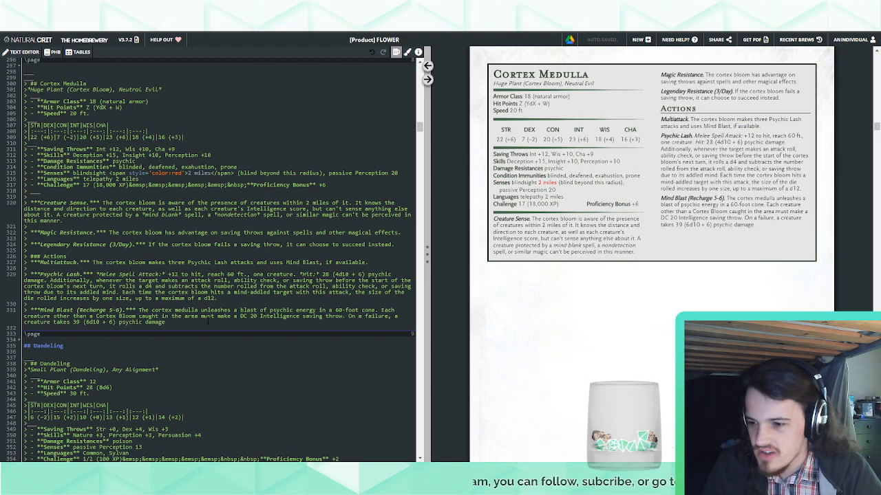
Extend Mind Blast's failure sentence so that the creature also suffers the effects of the italicised "slow" spell
{"action": "left_click", "coordinate": [208, 321]}
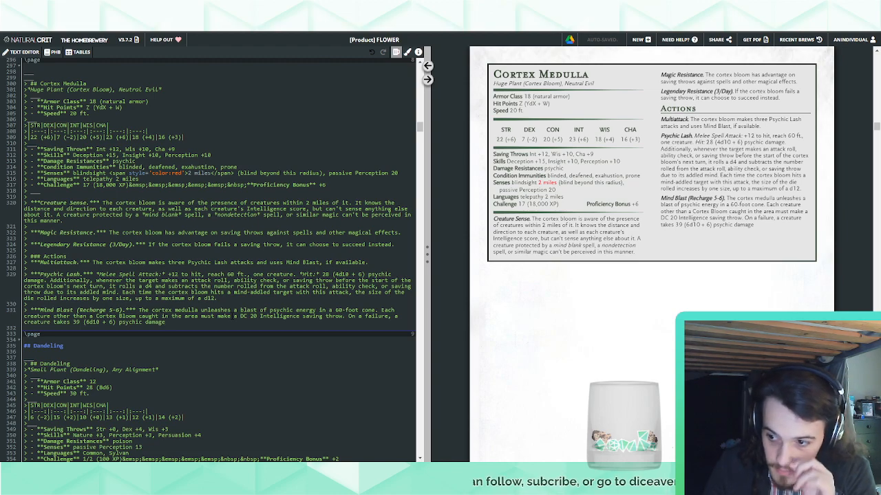
{"action": "type", "text": "and it"}
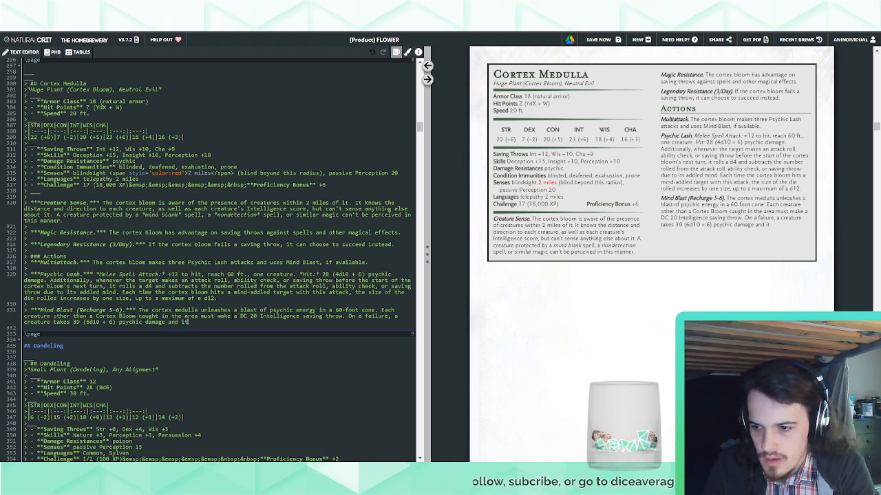
{"action": "type", "text": " suffers the effects "}
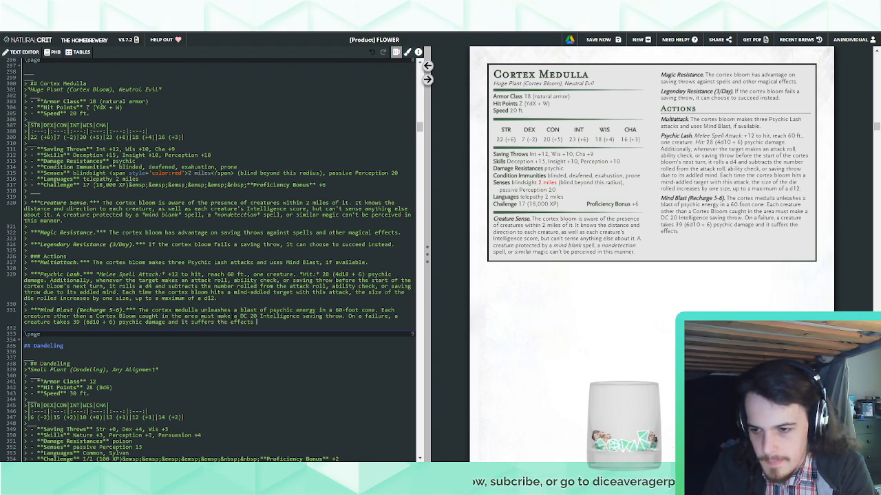
{"action": "type", "text": "of the *slow* sp"}
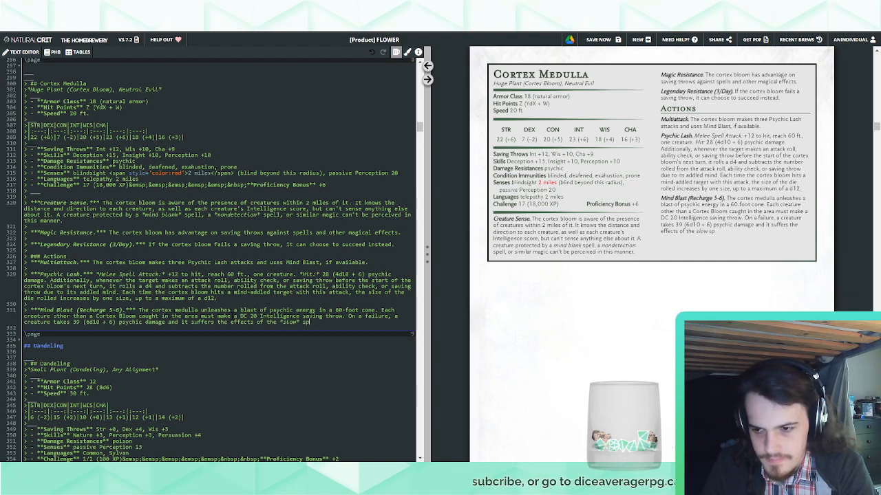
{"action": "type", "text": "ell for 1 minute"}
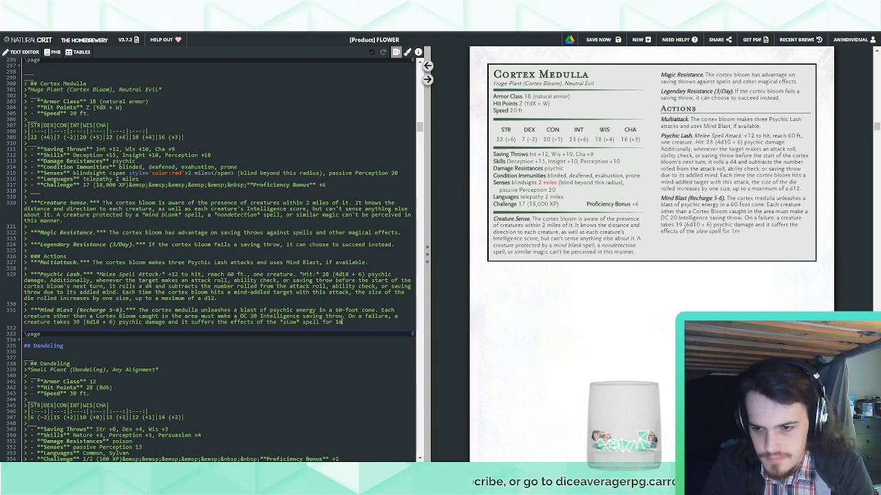
Make Mind Blast's slow effect last "until the start of the cortex bloom's next turn."
{"action": "key", "text": "BackSpace"}
{"action": "key", "text": "BackSpace"}
{"action": "key", "text": "BackSpace"}
{"action": "key", "text": "BackSpace"}
{"action": "key", "text": "BackSpace"}
{"action": "key", "text": "BackSpace"}
{"action": "key", "text": "BackSpace"}
{"action": "key", "text": "BackSpace"}
{"action": "key", "text": "BackSpace"}
{"action": "key", "text": "BackSpace"}
{"action": "key", "text": "BackSpace"}
{"action": "key", "text": "BackSpace"}
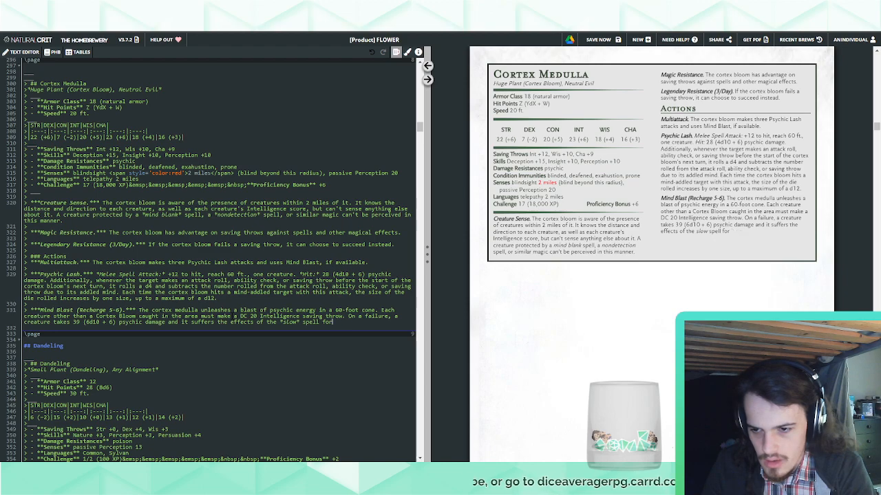
{"action": "type", "text": "nd it suffers the effects of the *slow* spell until th"}
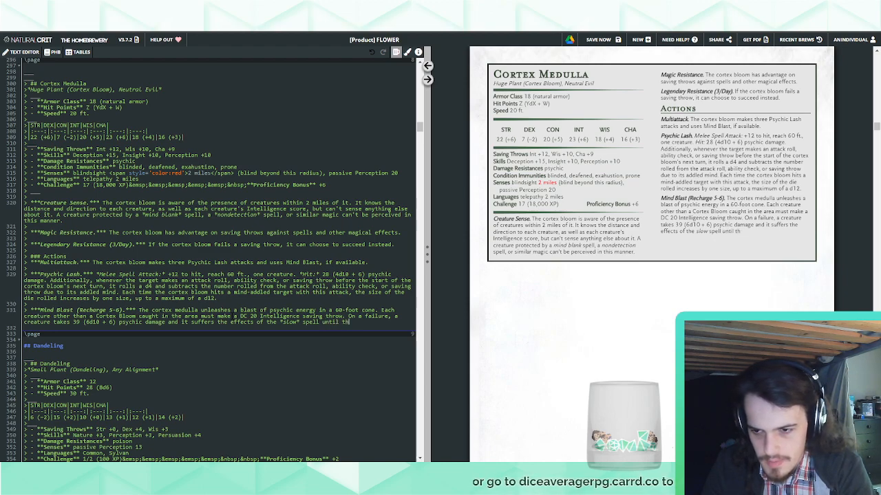
{"action": "type", "text": "e start of the"}
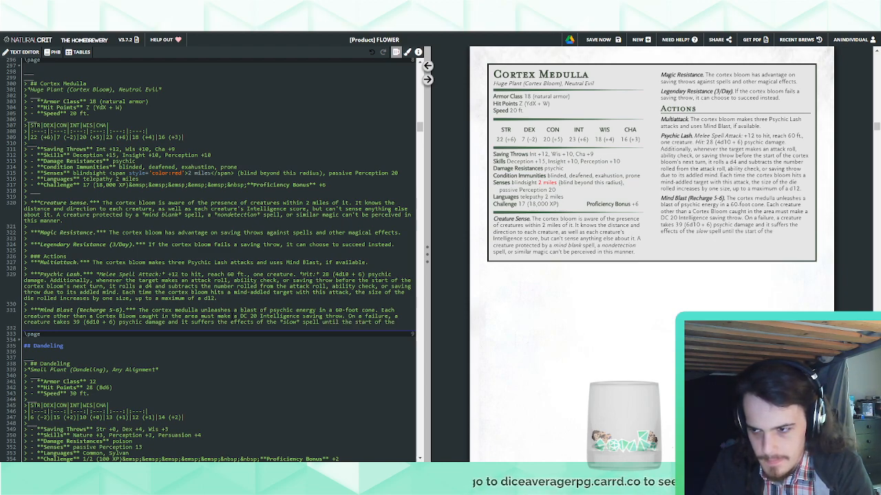
{"action": "type", "text": " cortex bloom"}
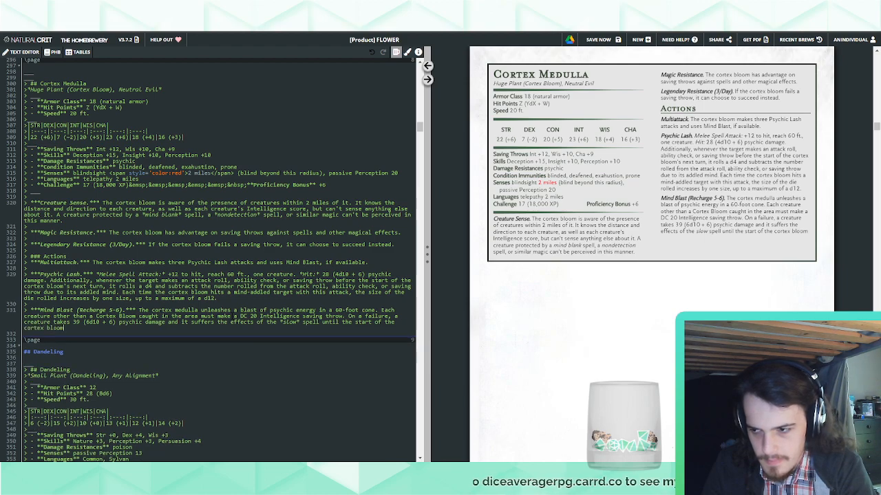
{"action": "type", "text": "'s next turn"}
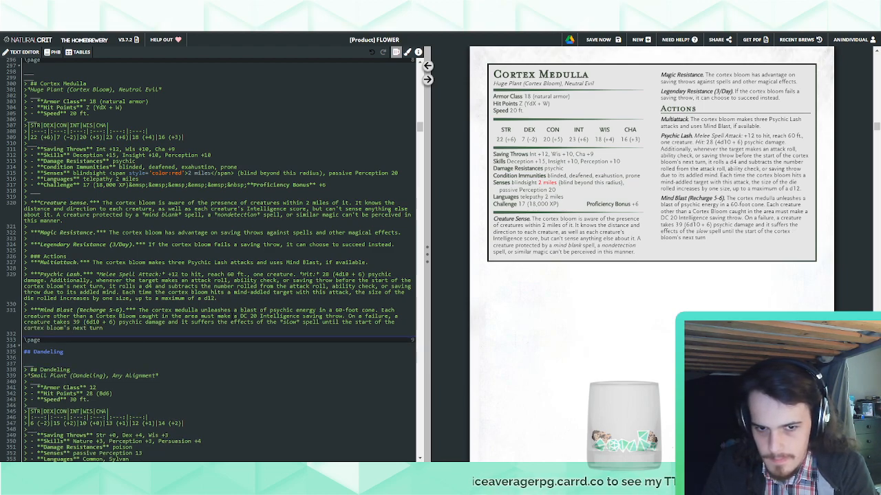
{"action": "type", "text": "."}
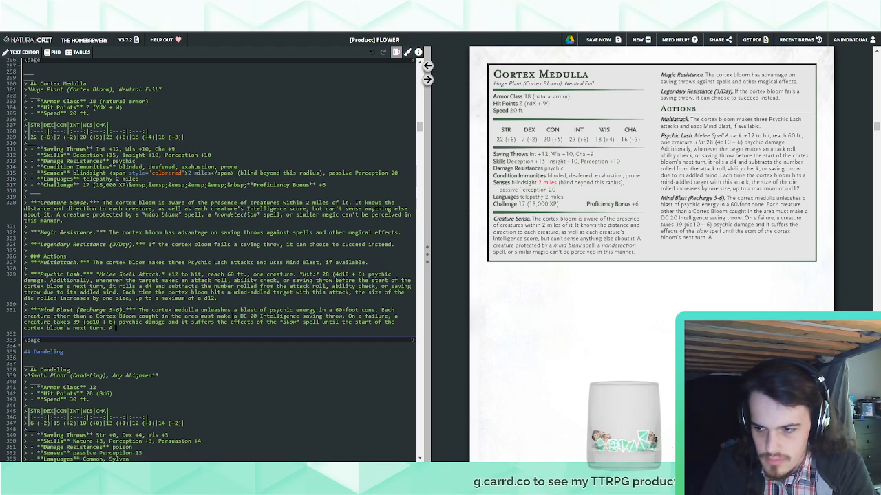
{"action": "type", "text": "A tr"}
{"action": "key", "text": "BackSpace"}
{"action": "type", "text": "arget can rep"}
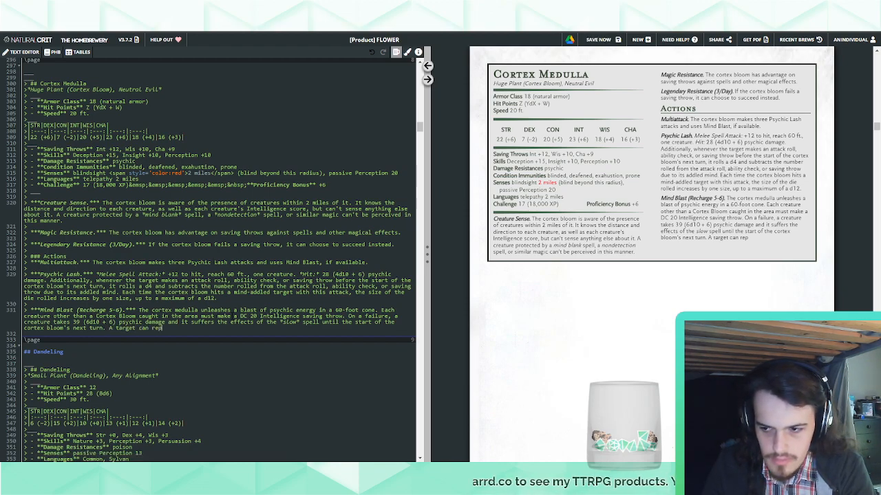
{"action": "type", "text": "eat the saving throw at t"}
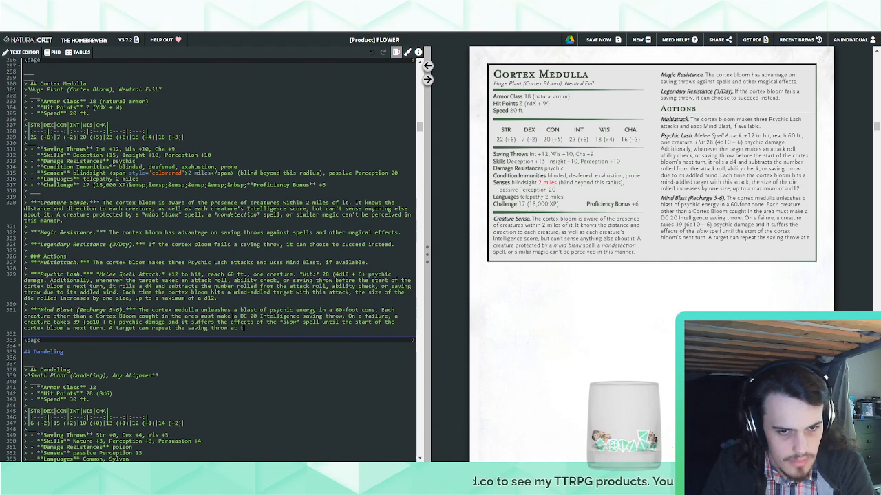
{"action": "type", "text": "he end of each of its tur"}
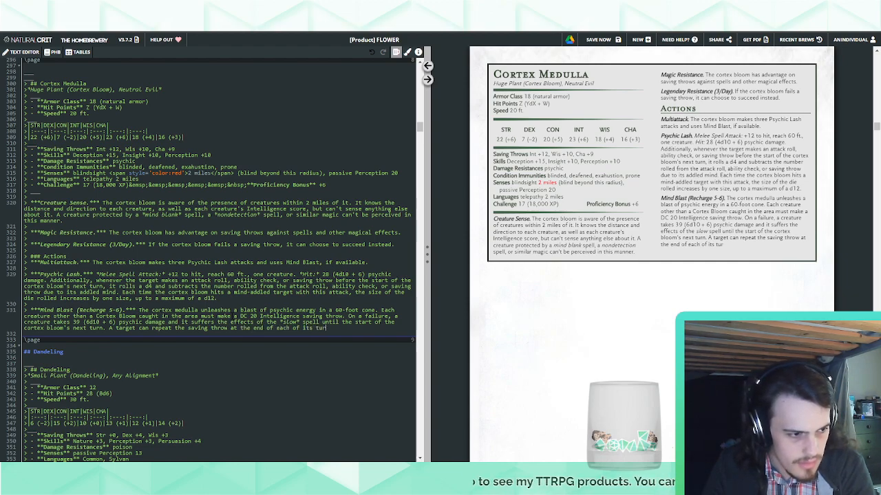
{"action": "type", "text": "ns, ending the"}
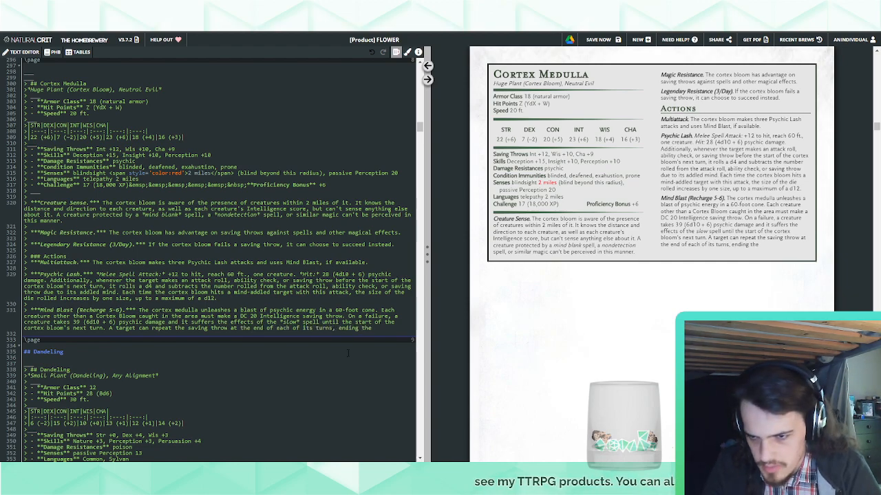
{"action": "key", "text": "ctrl+shift+Left"}
{"action": "key", "text": "ctrl+shift+Left"}
{"action": "key", "text": "ctrl+shift+Left"}
{"action": "key", "text": "ctrl+shift+Left"}
{"action": "key", "text": "ctrl+shift+Left"}
{"action": "key", "text": "ctrl+shift+Left"}
{"action": "key", "text": "ctrl+shift+Left"}
{"action": "key", "text": "ctrl+shift+Left"}
{"action": "key", "text": "ctrl+shift+Left"}
{"action": "key", "text": "ctrl+shift+Left"}
{"action": "key", "text": "ctrl+shift+Left"}
{"action": "key", "text": "ctrl+shift+Left"}
{"action": "key", "text": "ctrl+shift+Left"}
{"action": "key", "text": "ctrl+shift+Left"}
{"action": "key", "text": "ctrl+shift+Left"}
{"action": "key", "text": "ctrl+shift+Left"}
{"action": "key", "text": "ctrl+shift+Left"}
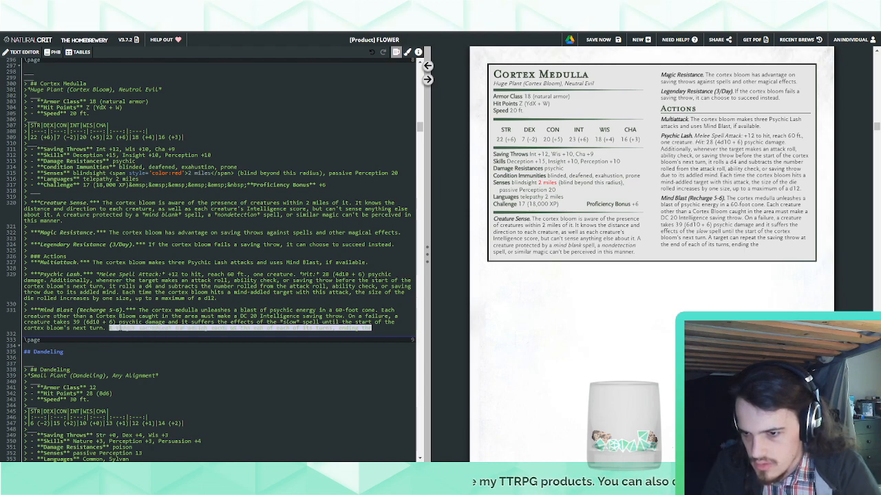
End Mind Blast with "On a success, a creature takes half as much damage and suffers no other effects."
{"action": "type", "text": "On a success, a"}
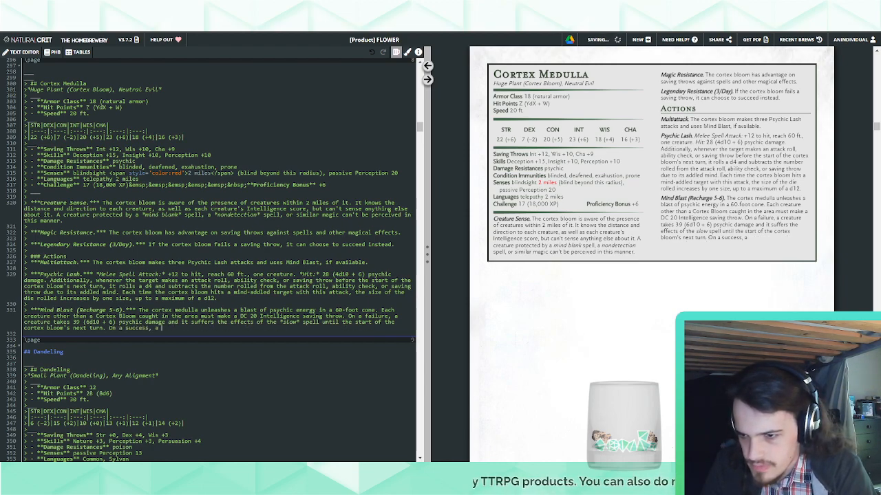
{"action": "type", "text": " c"}
{"action": "type", "text": "re take"}
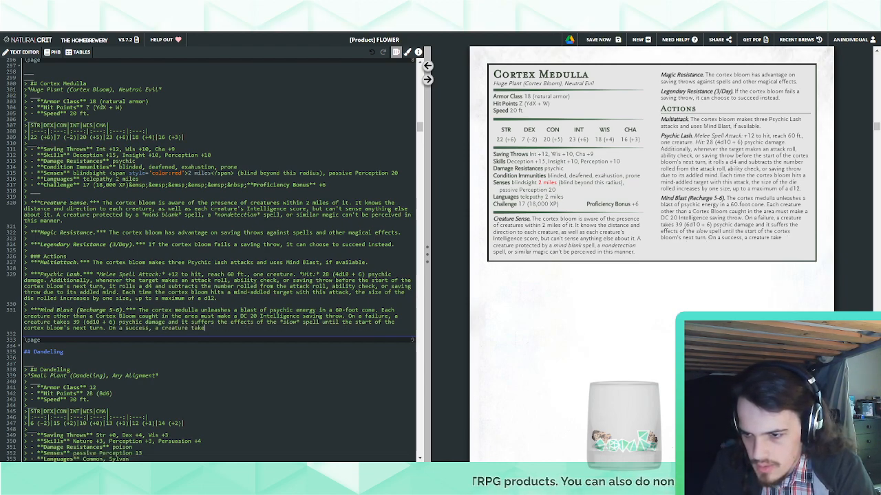
{"action": "type", "text": "s half as much damage an"}
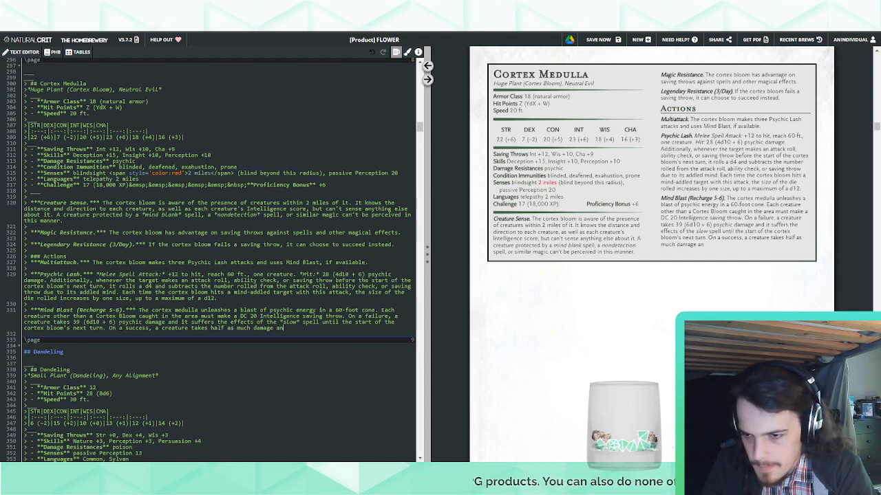
{"action": "type", "text": "d suffer sno othe"}
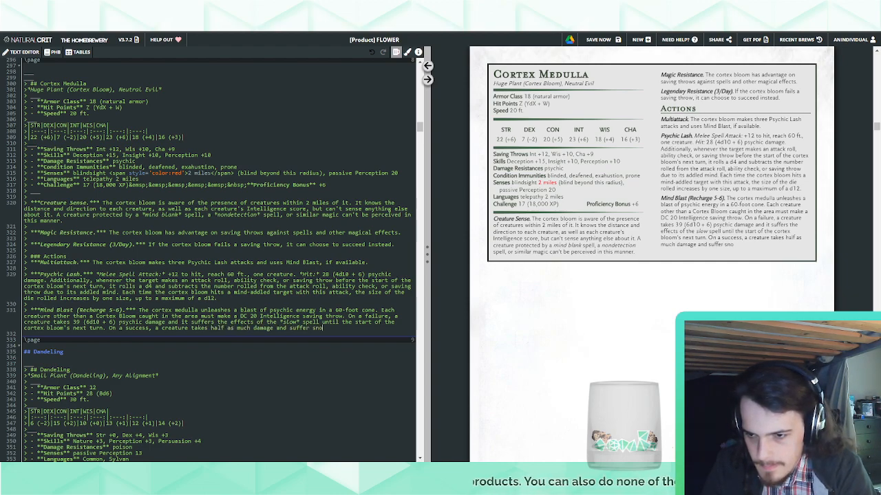
{"action": "key", "text": "BackSpace"}
{"action": "key", "text": "BackSpace"}
{"action": "key", "text": "BackSpace"}
{"action": "key", "text": "BackSpace"}
{"action": "key", "text": "BackSpace"}
{"action": "key", "text": "BackSpace"}
{"action": "key", "text": "BackSpace"}
{"action": "key", "text": "BackSpace"}
{"action": "key", "text": "BackSpace"}
{"action": "key", "text": "BackSpace"}
{"action": "type", "text": "s "}
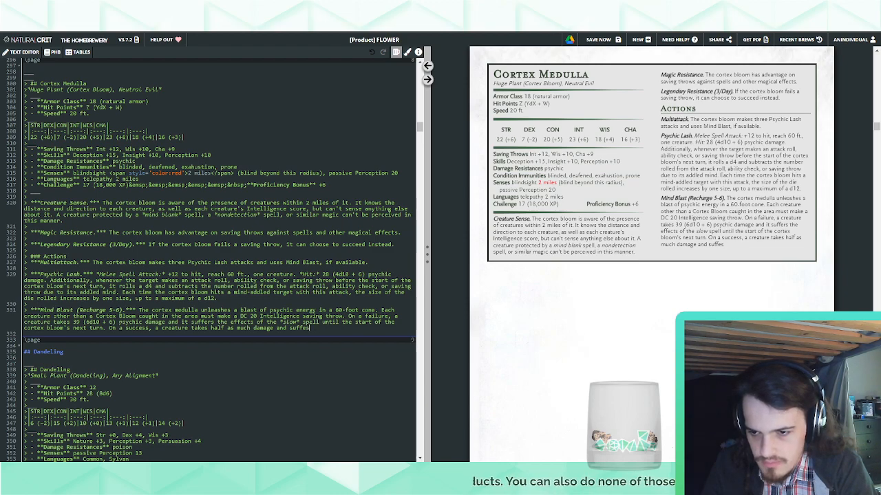
{"action": "type", "text": "no other effects."}
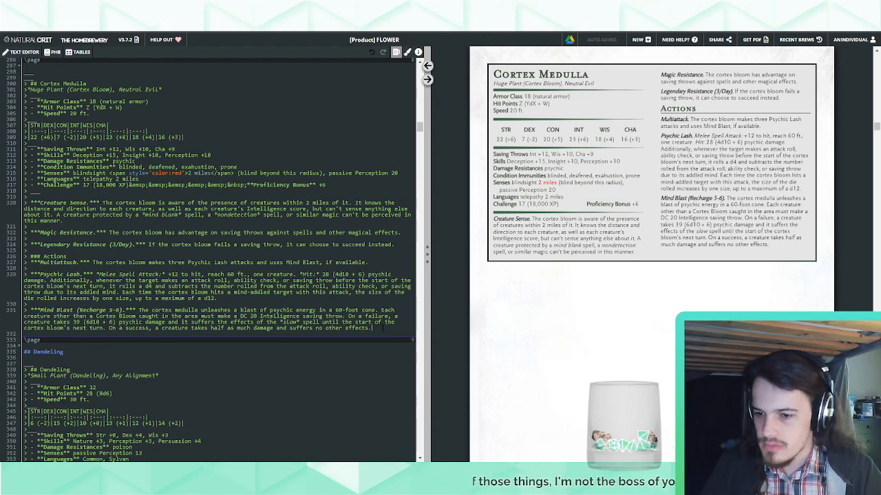
Add a "Bonus Actions" heading below Mind Blast with a bold italic entry titled "Mind Spore."
{"action": "key", "text": "Return"}
{"action": "key", "text": "Return"}
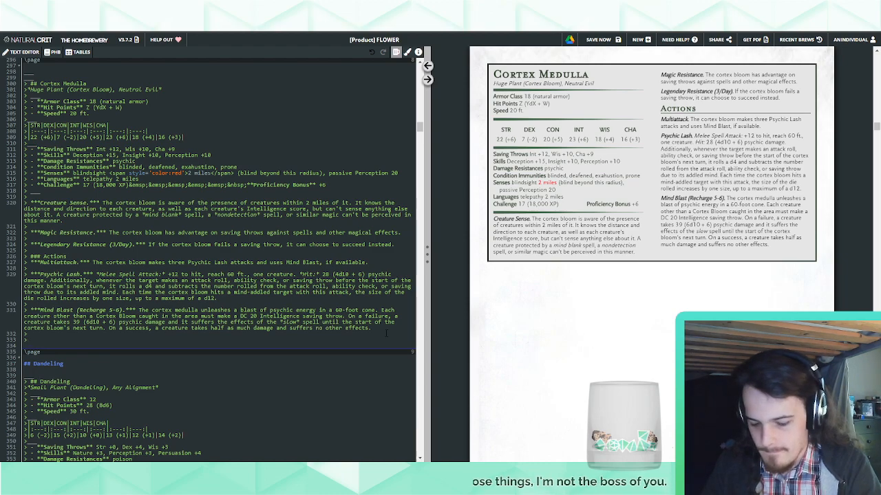
{"action": "type", "text": "### Bonus A"}
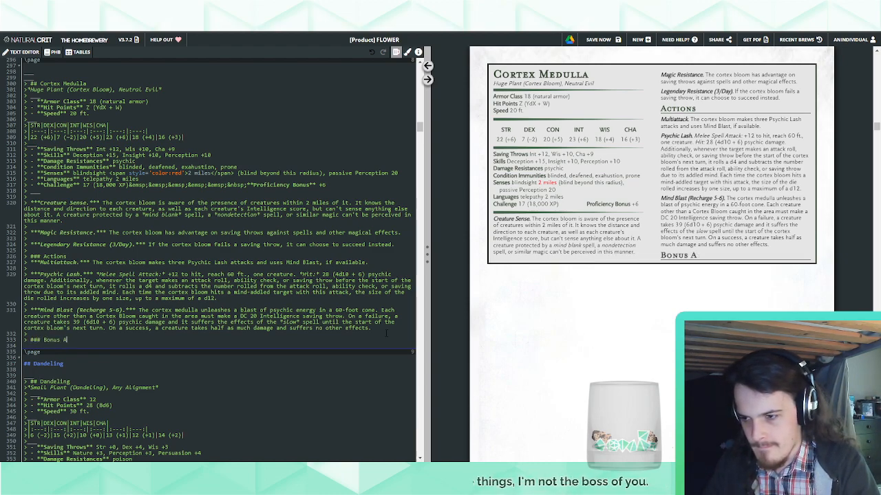
{"action": "type", "text": "ctions"}
{"action": "key", "text": "Return"}
{"action": "type", "text": "***"}
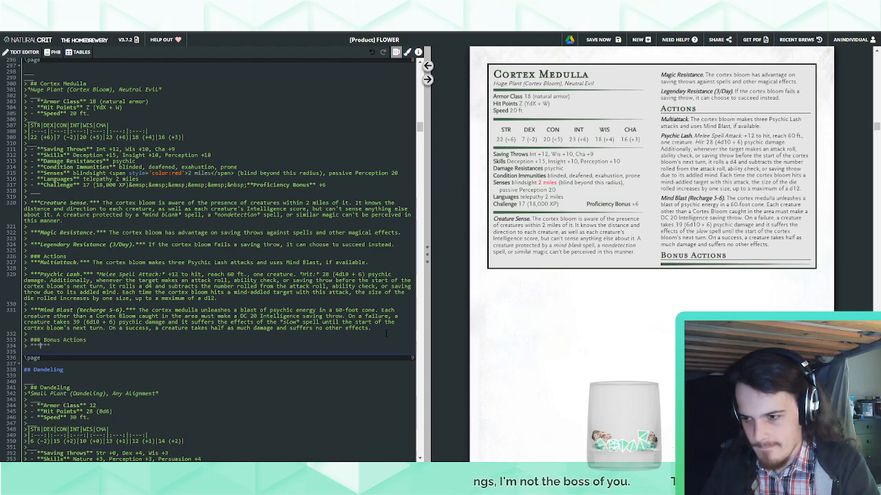
{"action": "type", "text": "Mind Spore.***"}
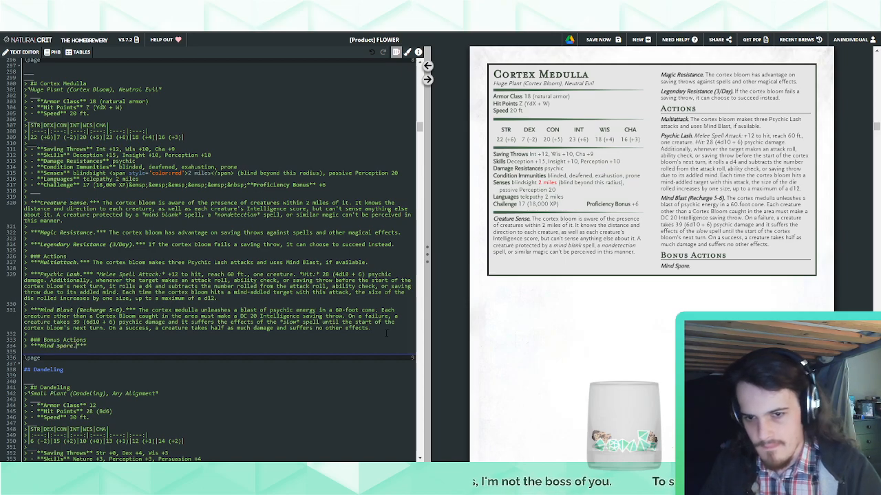
Check the earlier cortex bloom's bonus action in the preview and respell the Cortex Medulla's entry title as "Mindspore."
{"action": "scroll", "coordinate": [650, 248], "scroll_direction": "down", "scroll_amount": 5}
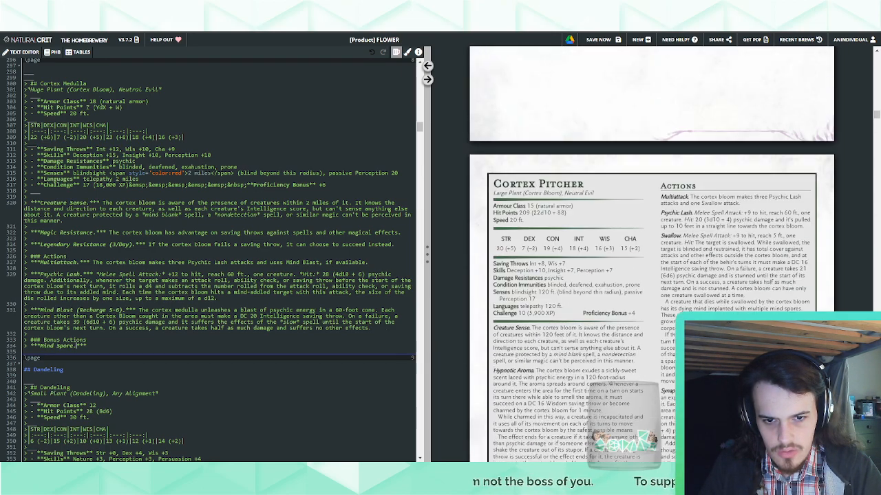
{"action": "scroll", "coordinate": [651, 248], "scroll_direction": "down", "scroll_amount": 5}
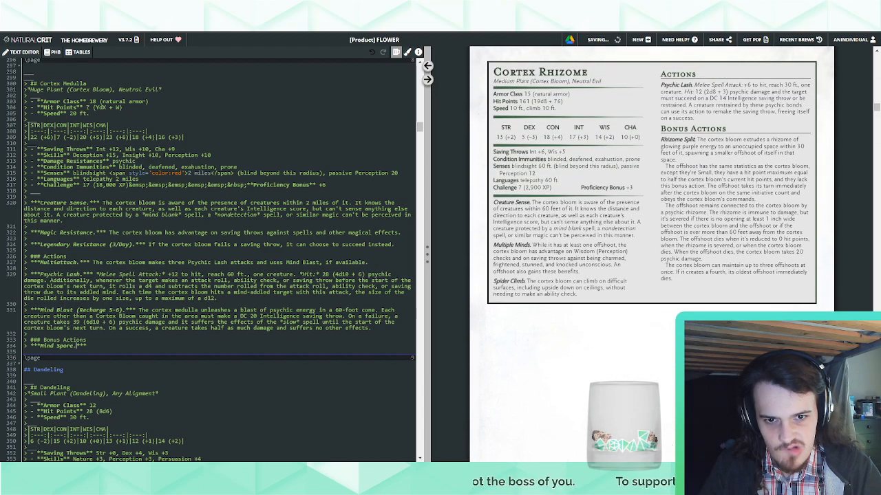
{"action": "scroll", "coordinate": [651, 247], "scroll_direction": "down", "scroll_amount": 5}
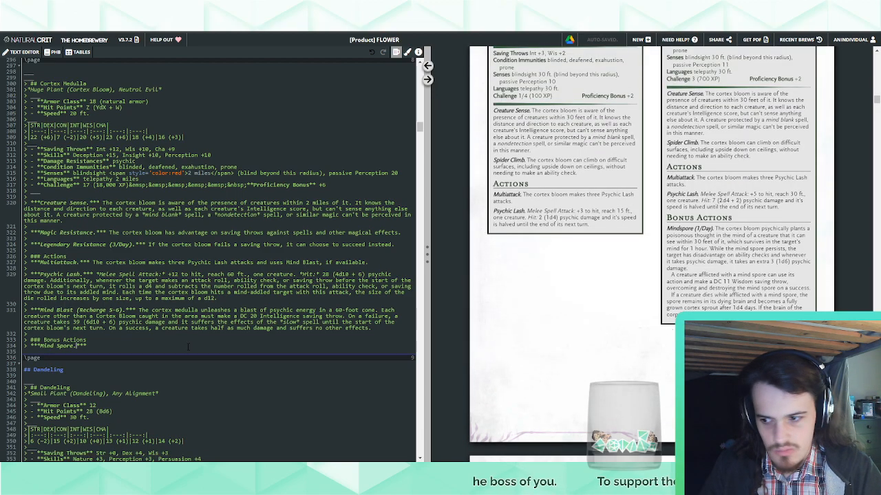
{"action": "left_click_drag", "start_coordinate": [61, 346], "coordinate": [53, 346]}
{"action": "type", "text": "s"}
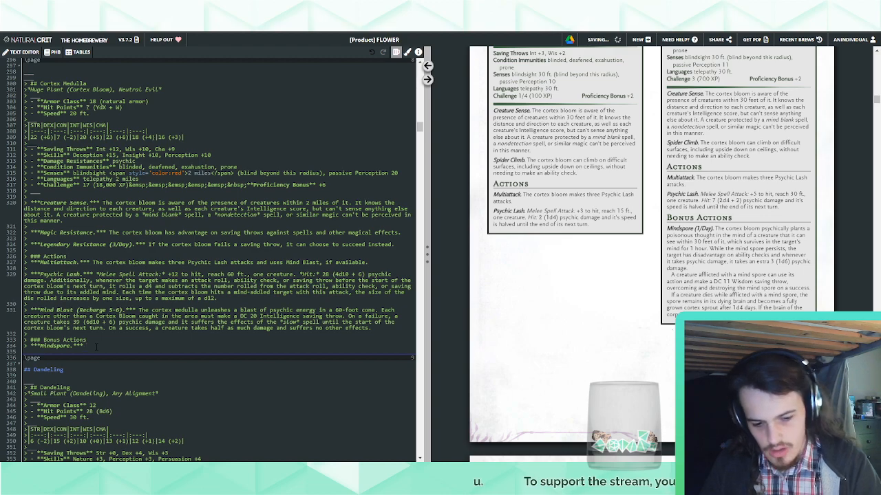
Review the Cortex Rhizome and Cortex Pitcher stat blocks in the preview, ending at the Cortex Medulla's bonus actions
{"action": "scroll", "coordinate": [617, 402], "scroll_direction": "down", "scroll_amount": 4}
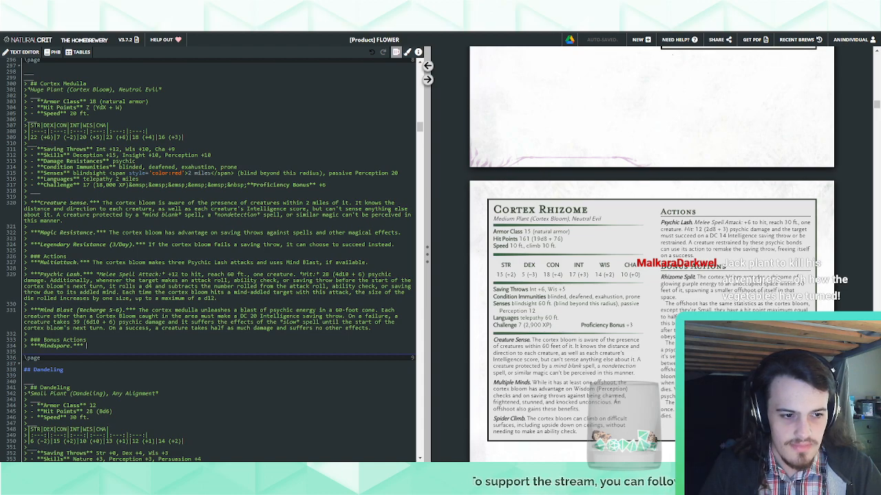
{"action": "scroll", "coordinate": [617, 376], "scroll_direction": "down", "scroll_amount": 3}
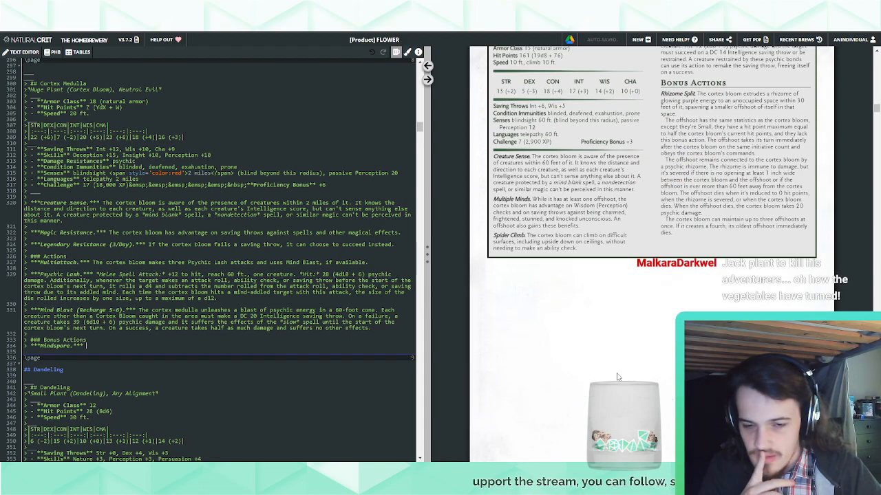
{"action": "scroll", "coordinate": [617, 376], "scroll_direction": "down", "scroll_amount": 3}
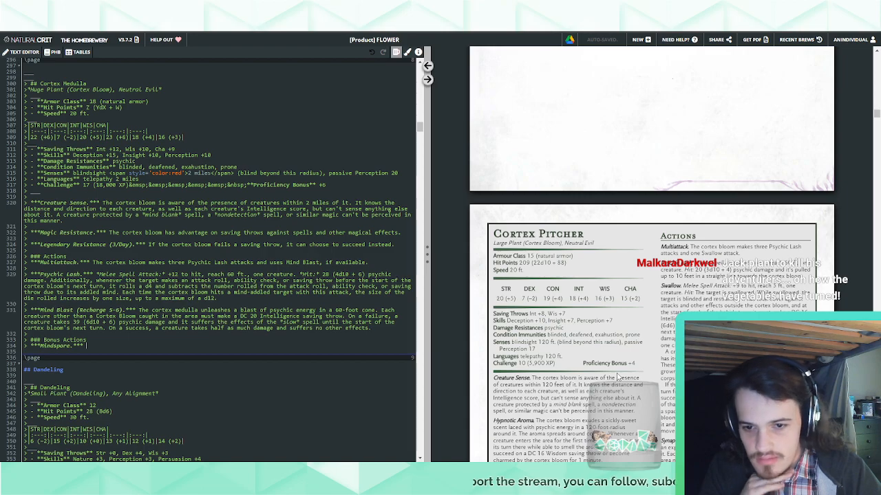
{"action": "scroll", "coordinate": [617, 376], "scroll_direction": "down", "scroll_amount": 4}
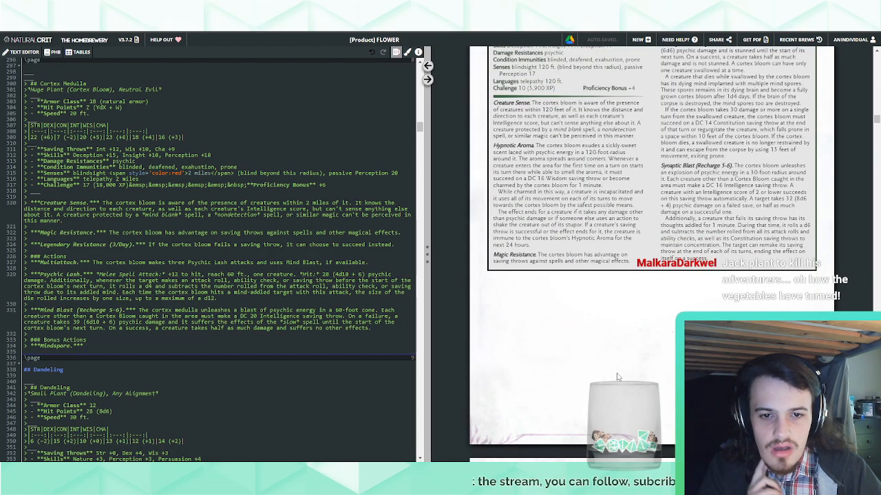
{"action": "scroll", "coordinate": [617, 377], "scroll_direction": "down", "scroll_amount": 6}
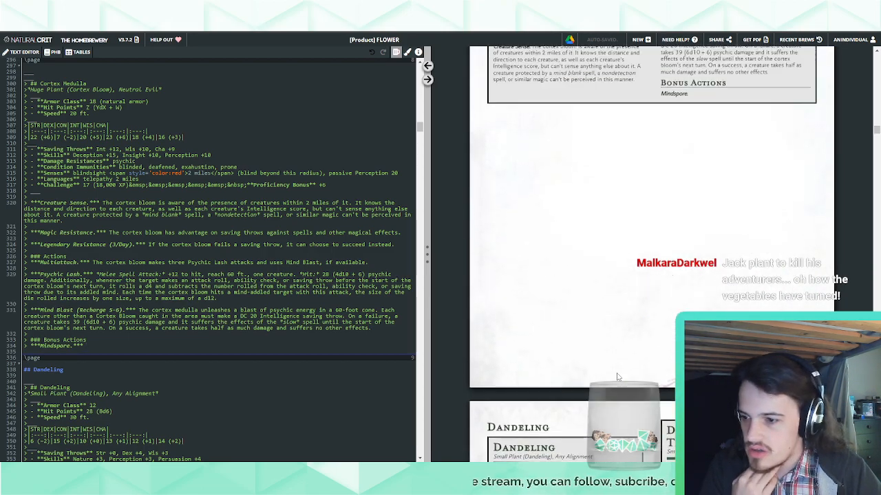
{"action": "scroll", "coordinate": [617, 376], "scroll_direction": "up", "scroll_amount": 2}
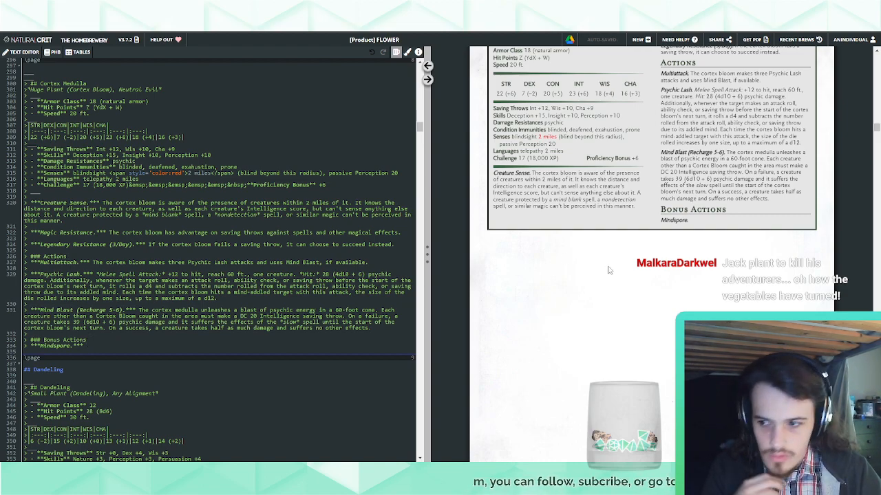
{"action": "type", "text": "The"}
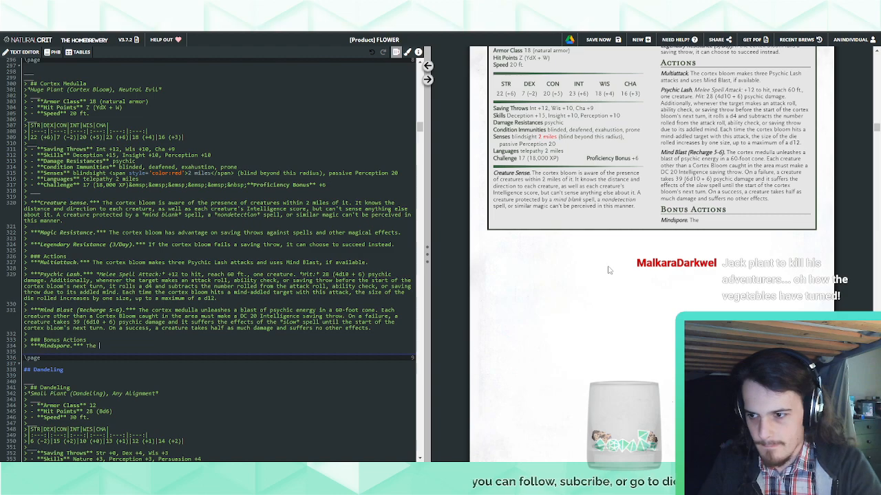
{"action": "type", "text": " corte"}
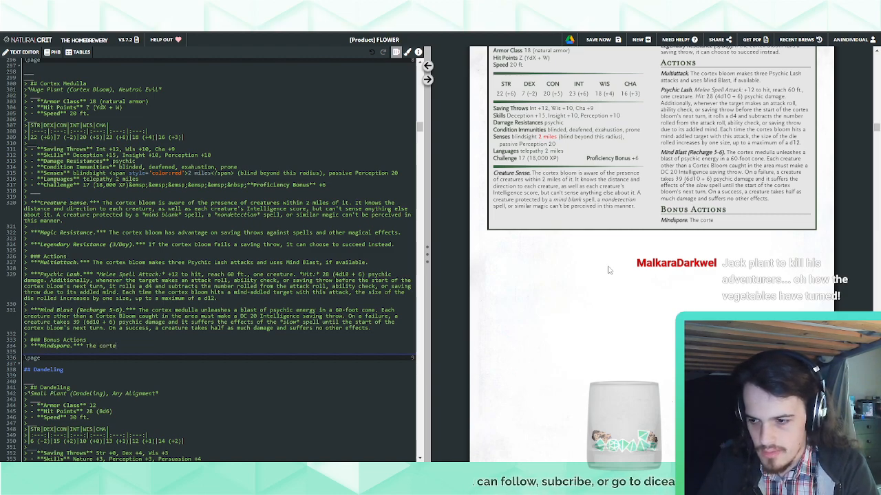
{"action": "type", "text": "x medulla "}
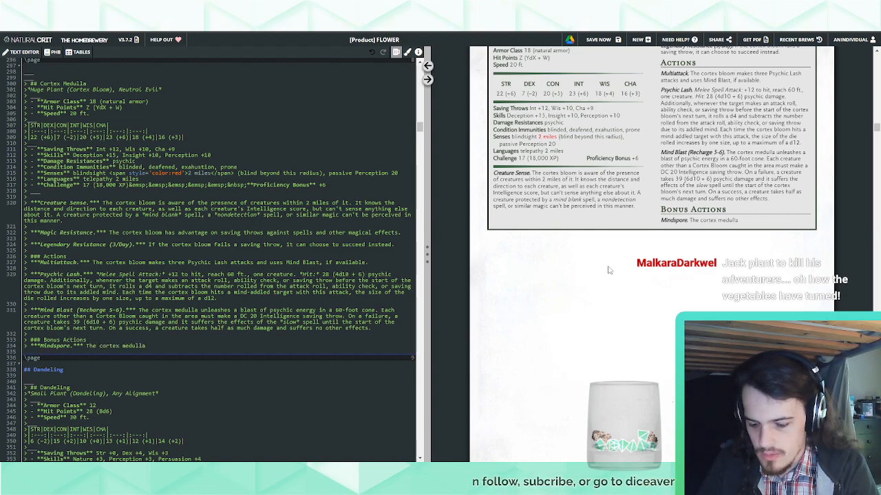
{"action": "type", "text": "plants a m"}
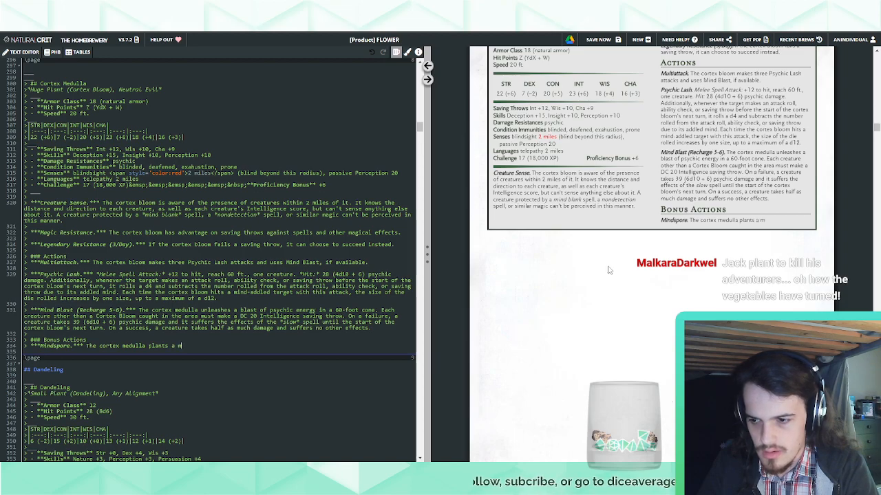
{"action": "type", "text": "ind"}
Replace the drafted Mindspore text with the cortex bloom's opening sentence about planting a poisonous thought that survives for 1 hour
{"action": "scroll", "coordinate": [636, 243], "scroll_direction": "up", "scroll_amount": 10}
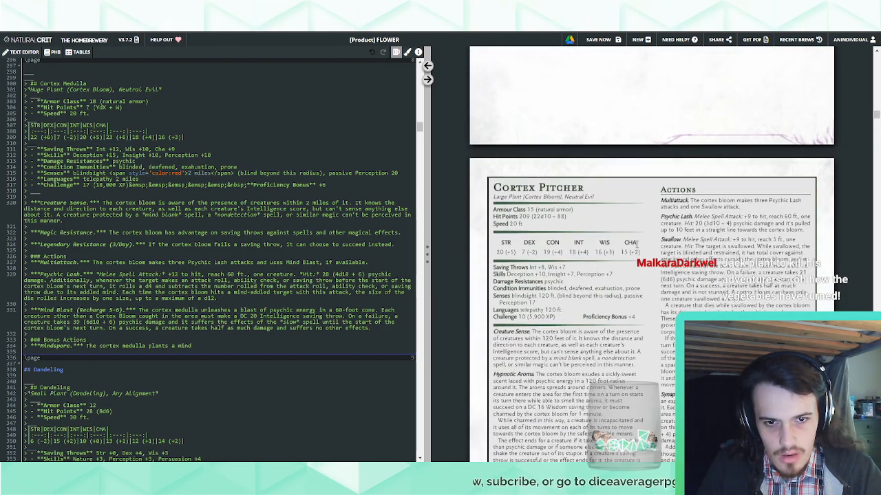
{"action": "scroll", "coordinate": [636, 243], "scroll_direction": "up", "scroll_amount": 10}
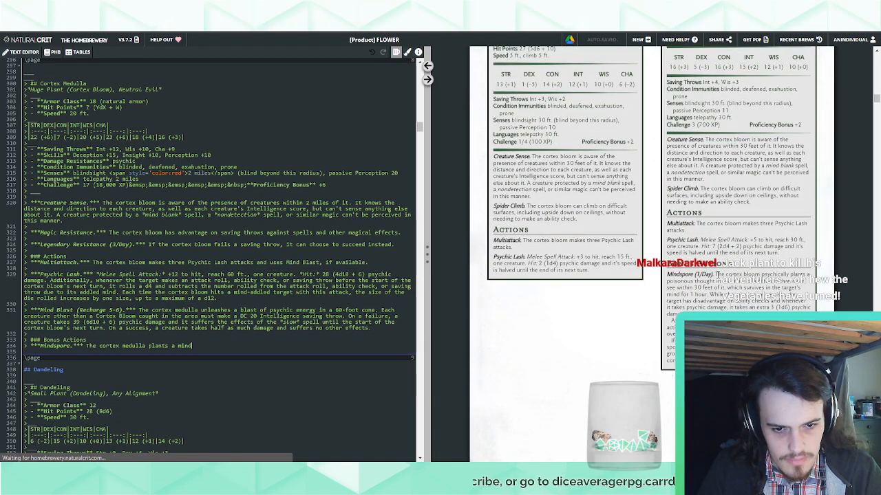
{"action": "left_click_drag", "start_coordinate": [716, 274], "coordinate": [708, 296]}
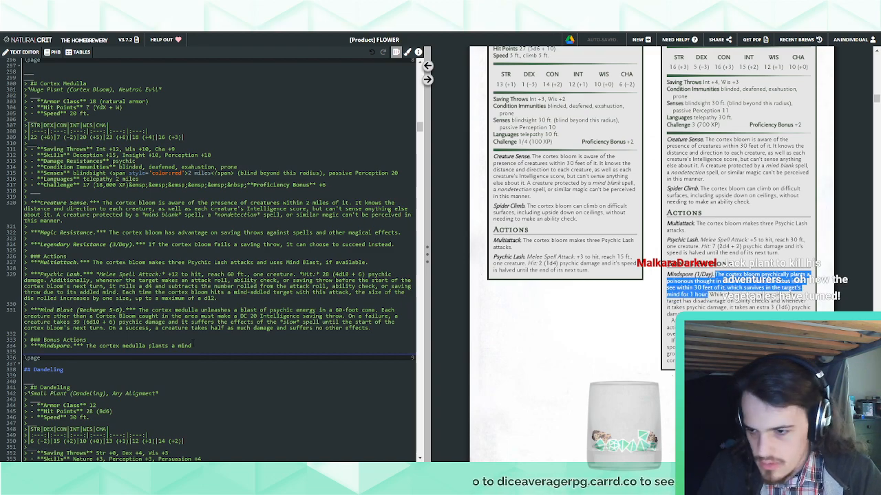
{"action": "left_click_drag", "start_coordinate": [192, 347], "coordinate": [87, 346]}
{"action": "type", "text": "he cortex bloom psychically plants a poisonous thought in the mind of a creature that it can see within 30 feet of it, which survives in the target's mind for 1 hour."}
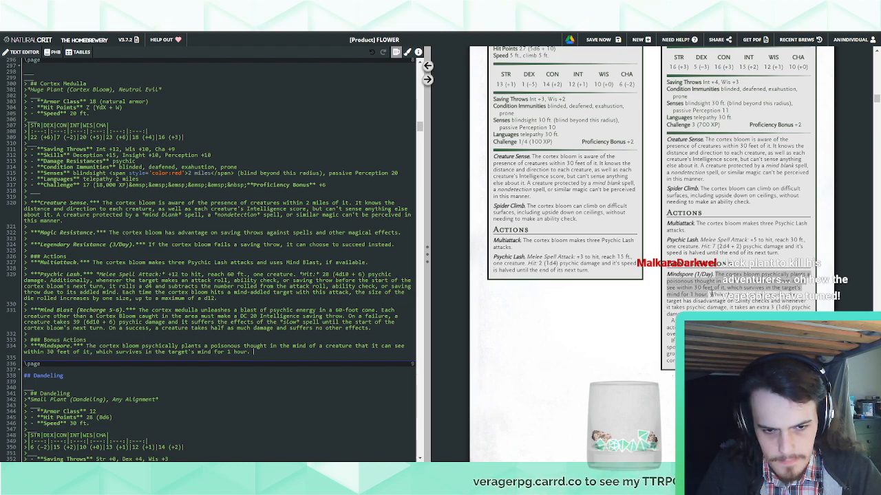
Extend the Cortex Medulla's Mindspore with the cortex bloom's wording "While the mind spore persists, the target has"
{"action": "left_click_drag", "start_coordinate": [709, 295], "coordinate": [692, 301]}
{"action": "left_click", "coordinate": [261, 348]}
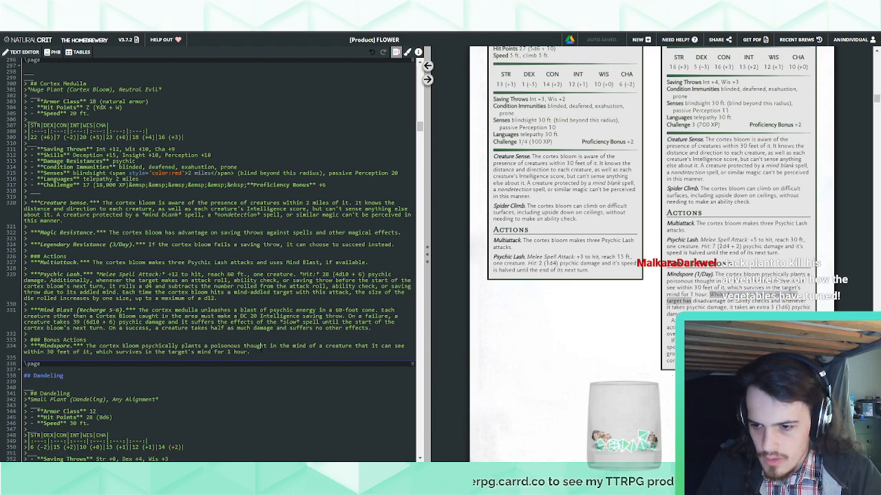
{"action": "type", "text": "While the mind spore persists, the target has"}
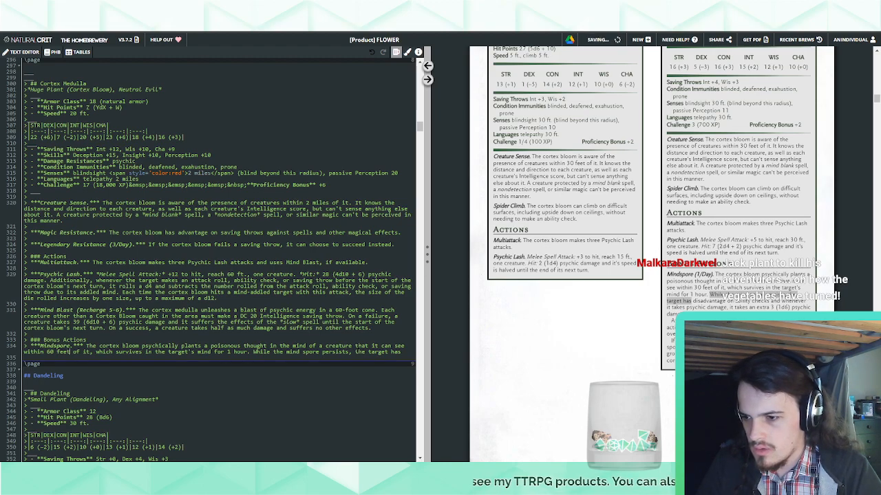
Add "(3/Day)" to the Cortex Medulla's Mindspore title and set its range to 2 miles
{"action": "type", "text": "(3/Day)"}
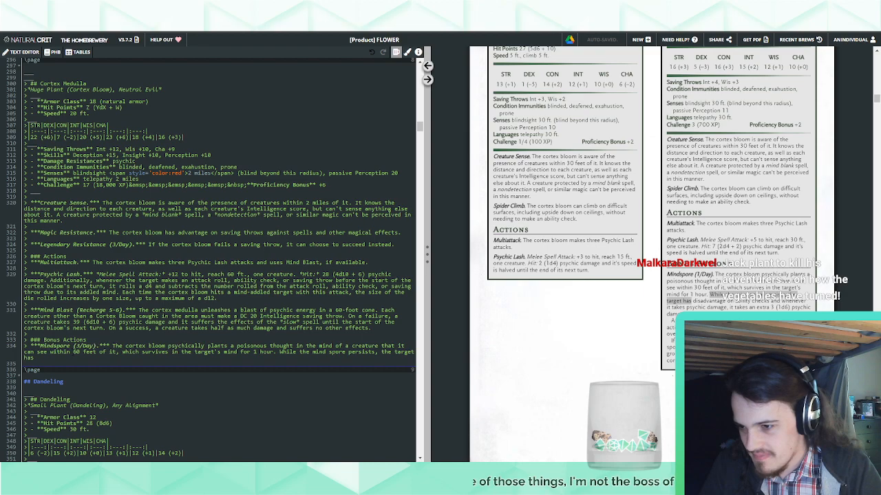
{"action": "left_click_drag", "start_coordinate": [73, 353], "coordinate": [97, 353]}
{"action": "type", "text": "2 miles o"}
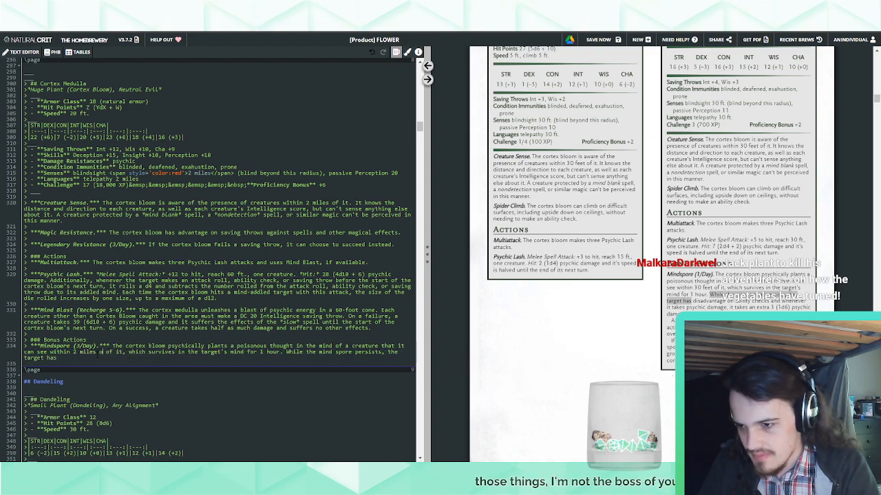
{"action": "key", "text": "BackSpace"}
{"action": "key", "text": "BackSpace"}
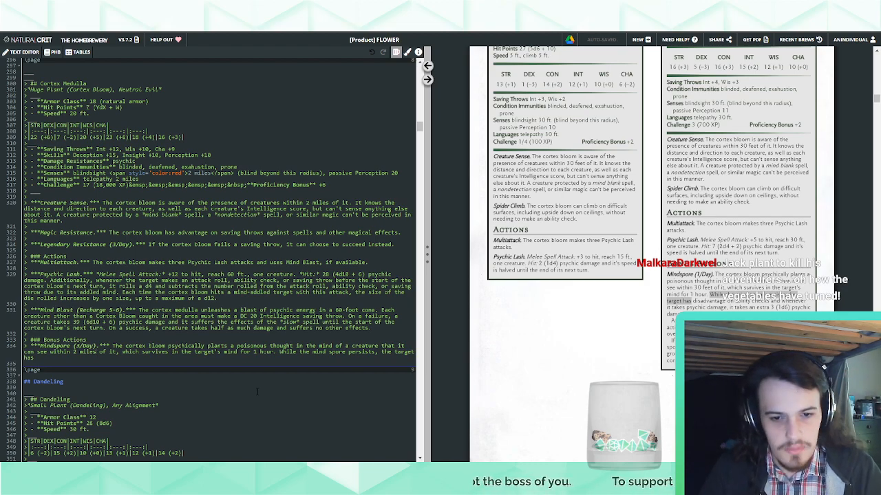
Insert "that isn't protected by a *mind blank* spell" after the 2-mile range in the Cortex Medulla's Mindspore
{"action": "scroll", "coordinate": [592, 401], "scroll_direction": "down", "scroll_amount": 5}
{"action": "scroll", "coordinate": [591, 401], "scroll_direction": "down", "scroll_amount": 6}
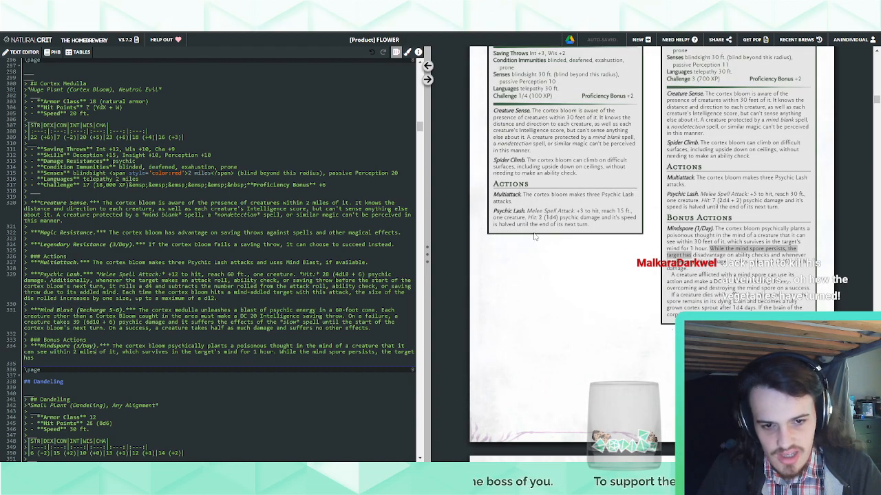
{"action": "left_click", "coordinate": [427, 65]}
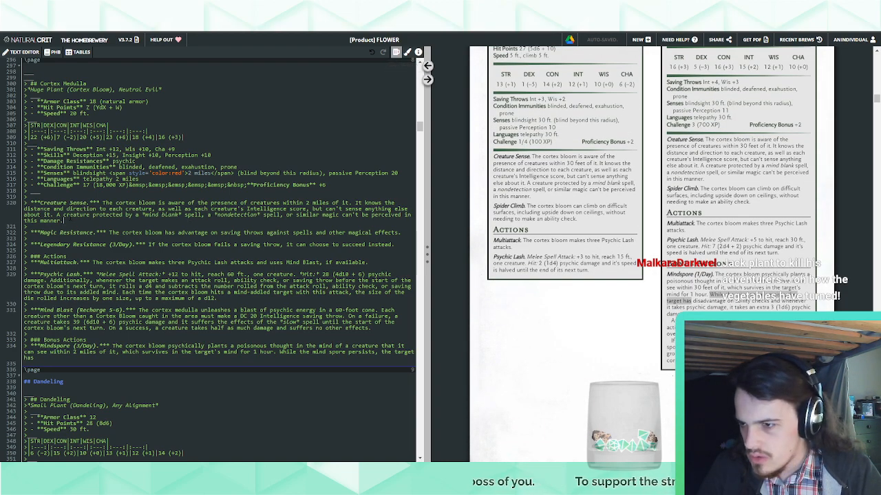
{"action": "left_click_drag", "start_coordinate": [79, 222], "coordinate": [57, 216]}
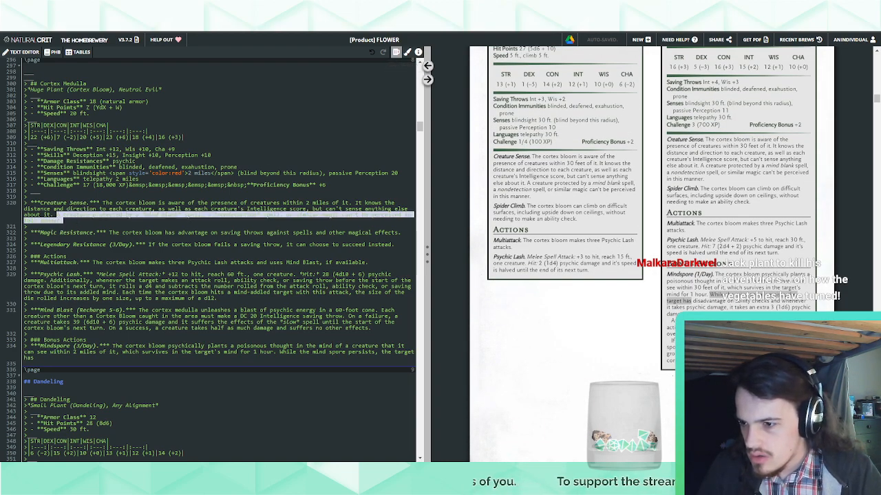
{"action": "left_click", "coordinate": [69, 358]}
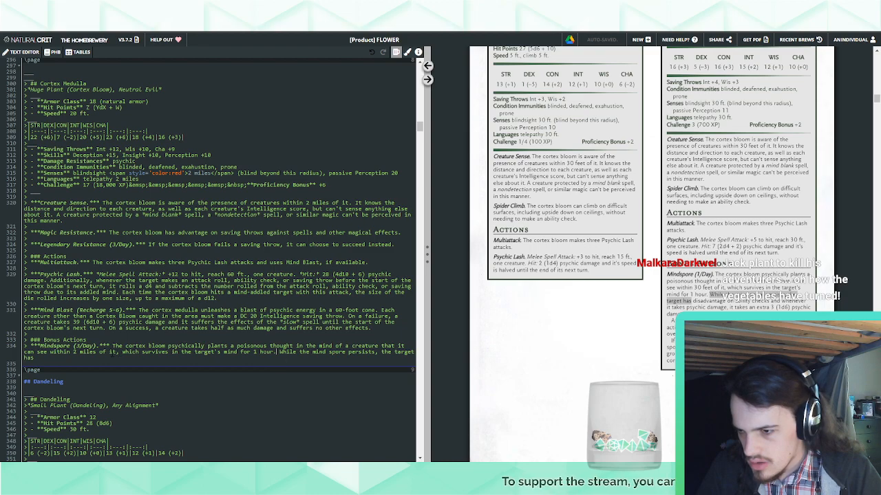
{"action": "type", "text": "that isn't protec"}
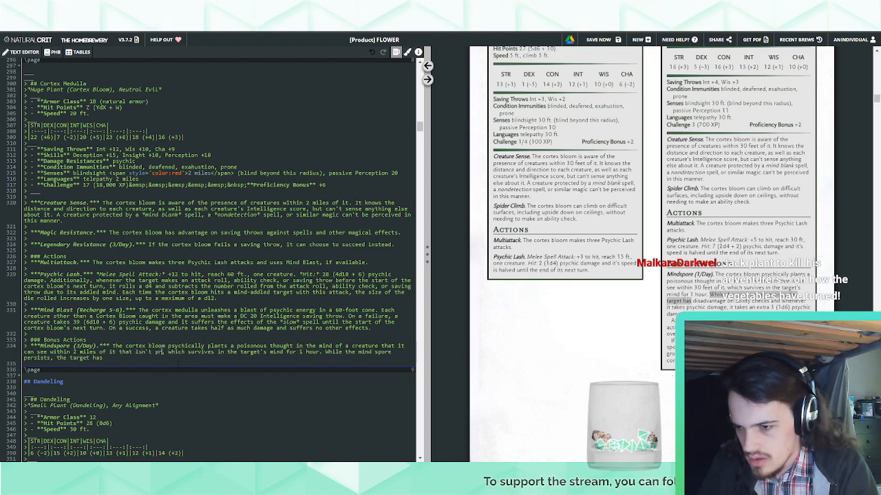
{"action": "type", "text": "ted by a *m"}
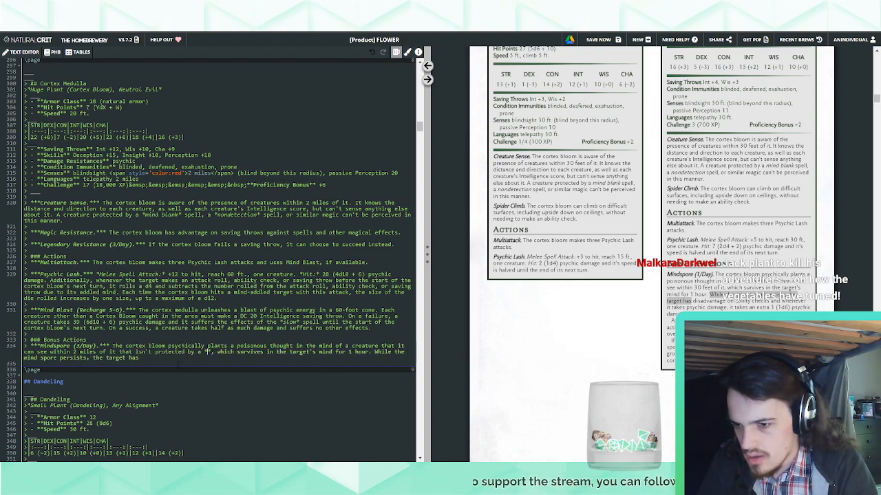
{"action": "type", "text": "ind blank*"}
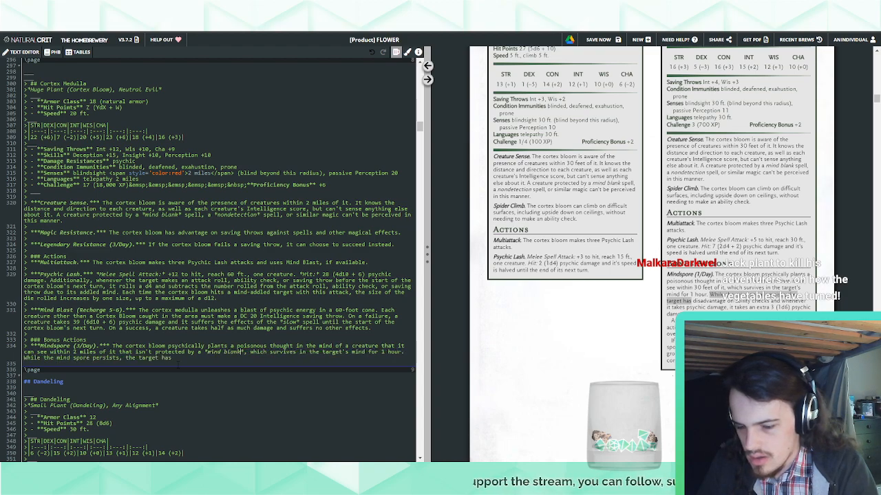
{"action": "type", "text": " spell"}
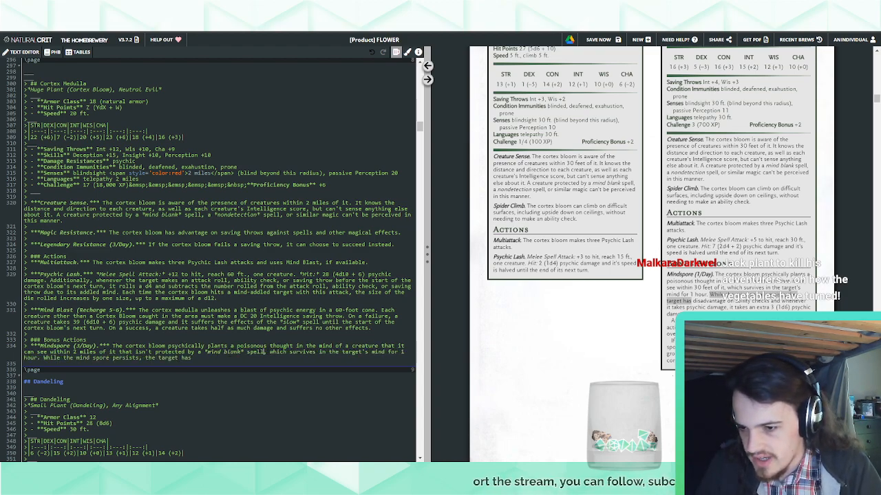
Copy the mind blank protection clause into the Cortex Bloom's Mindspore, directly after "within 30 feet of it"
{"action": "key", "text": "ctrl+shift+Left"}
{"action": "key", "text": "ctrl+shift+Left"}
{"action": "key", "text": "ctrl+shift+Left"}
{"action": "key", "text": "ctrl+shift+Left"}
{"action": "key", "text": "ctrl+shift+Left"}
{"action": "key", "text": "ctrl+shift+Left"}
{"action": "key", "text": "ctrl+shift+Left"}
{"action": "key", "text": "ctrl+shift+Left"}
{"action": "key", "text": "ctrl+shift+Left"}
{"action": "key", "text": "ctrl+shift+Left"}
{"action": "key", "text": "ctrl+shift+Left"}
{"action": "key", "text": "ctrl+shift+Left"}
{"action": "key", "text": "ctrl+c"}
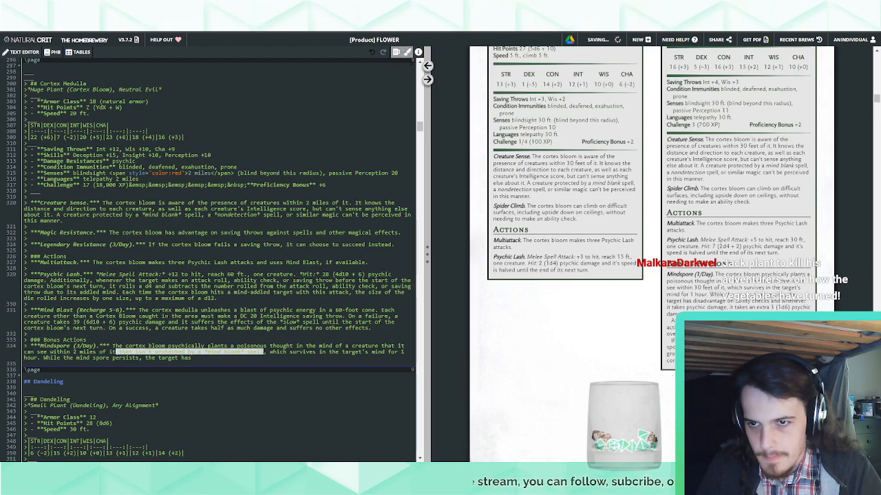
{"action": "left_click", "coordinate": [427, 65]}
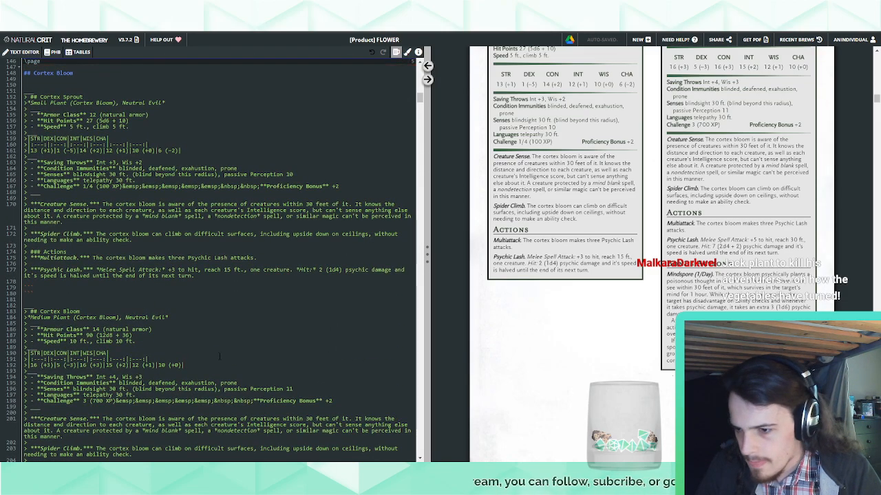
{"action": "scroll", "coordinate": [237, 250], "scroll_direction": "down", "scroll_amount": 5}
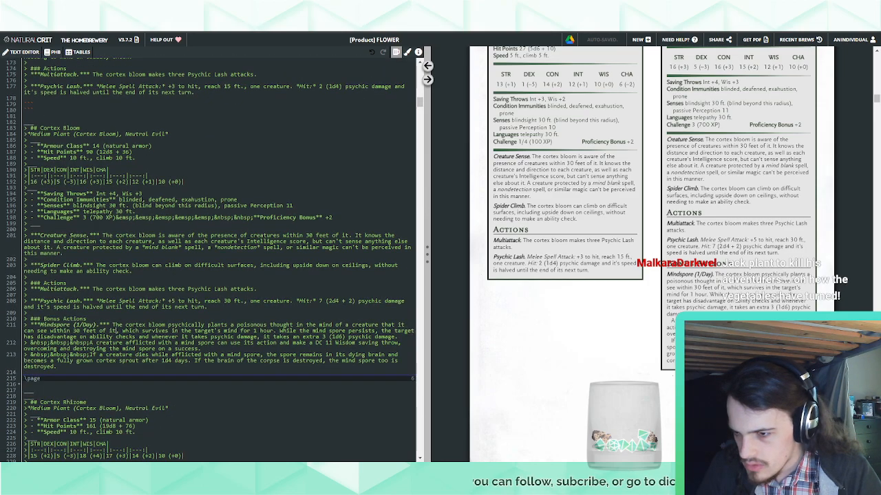
{"action": "key", "text": "ctrl+v"}
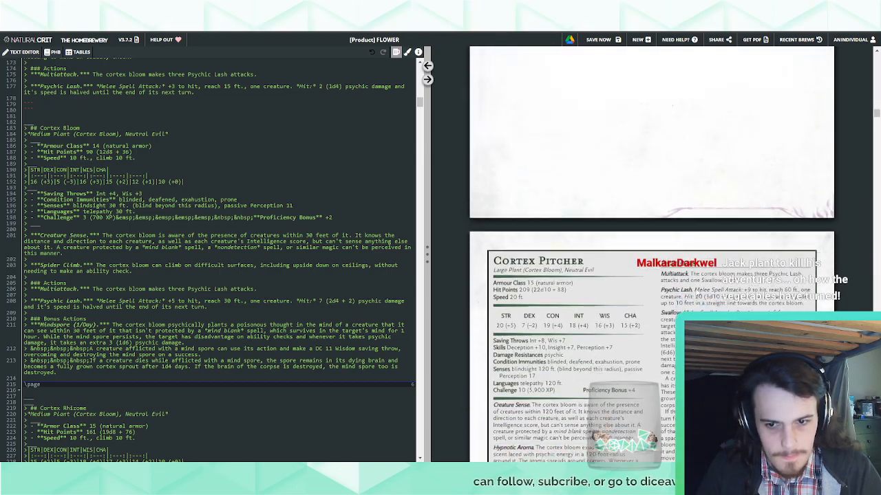
Set the duration of the Cortex Medulla's Mindspore to 8 hours
{"action": "scroll", "coordinate": [213, 258], "scroll_direction": "down", "scroll_amount": 15}
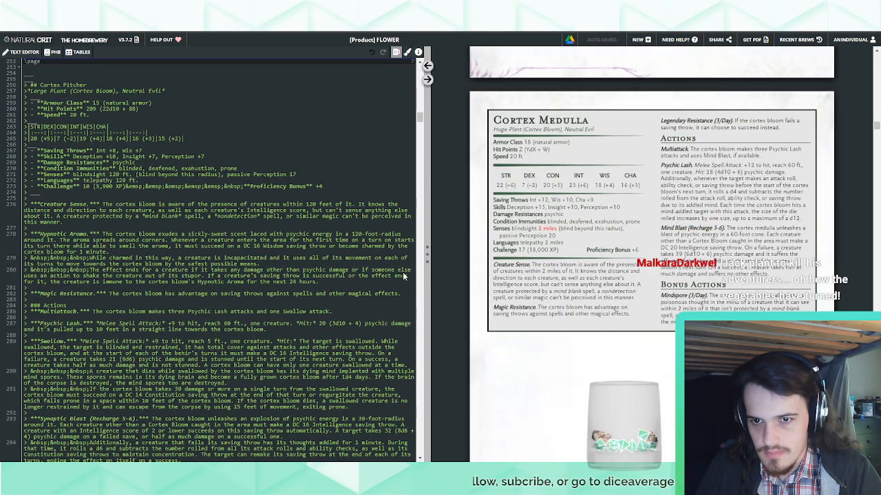
{"action": "scroll", "coordinate": [404, 276], "scroll_direction": "down", "scroll_amount": 12}
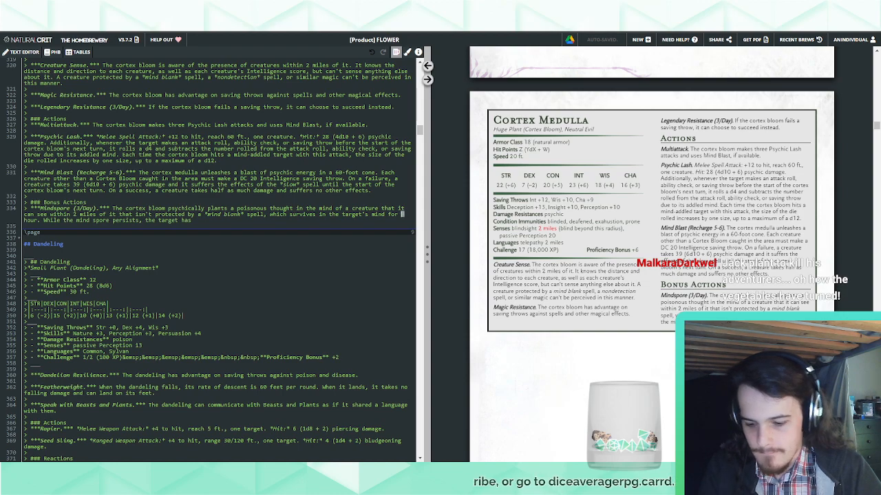
{"action": "type", "text": "8 "}
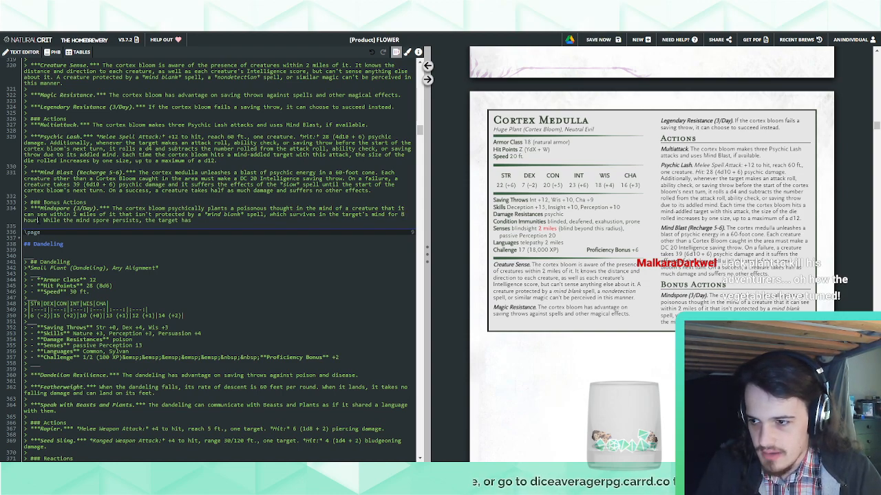
{"action": "type", "text": "s."}
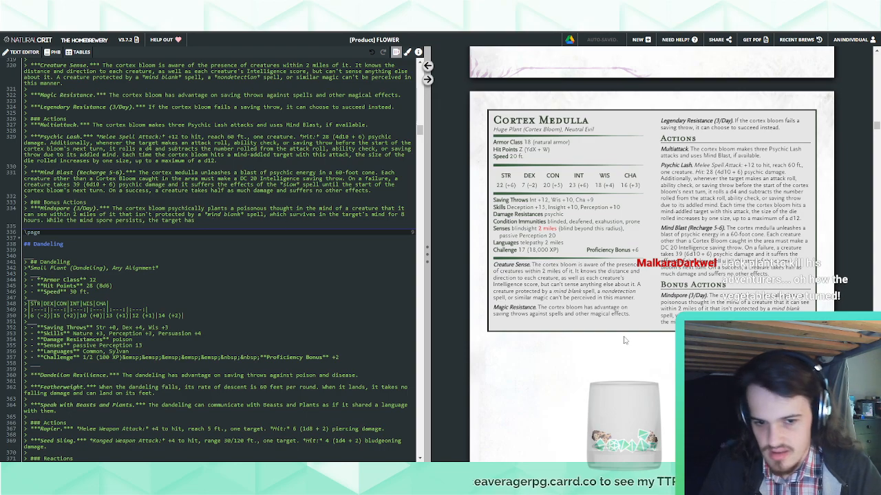
Replace "the target has" in the Cortex Medulla's Mindspore with "whenever the target takes psychic damage, it takes an extra 3 (1d6) psychic damage."
{"action": "scroll", "coordinate": [643, 375], "scroll_direction": "up", "scroll_amount": 5}
{"action": "scroll", "coordinate": [640, 373], "scroll_direction": "down", "scroll_amount": 10}
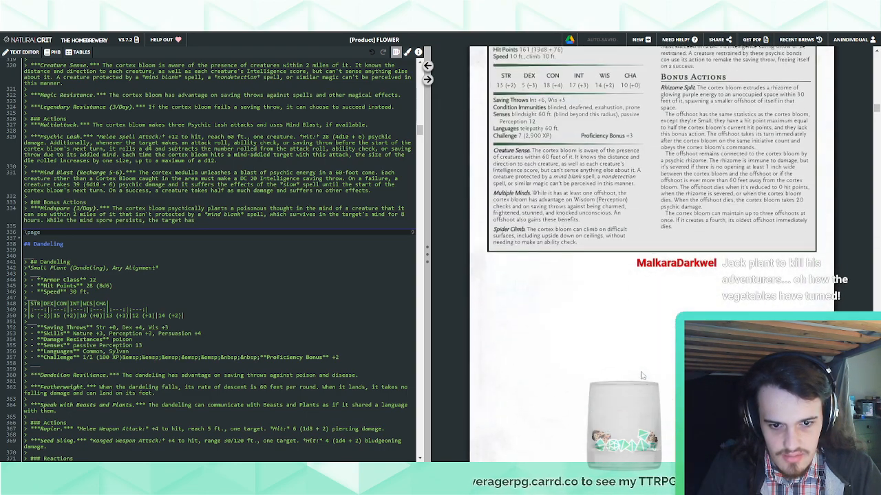
{"action": "scroll", "coordinate": [634, 378], "scroll_direction": "down", "scroll_amount": 10}
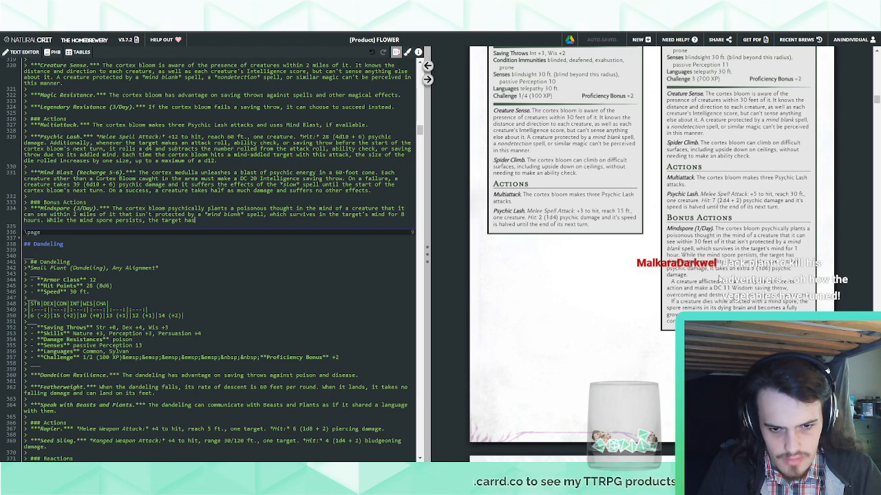
{"action": "left_click_drag", "start_coordinate": [696, 276], "coordinate": [758, 264]}
{"action": "key", "text": "ctrl+c"}
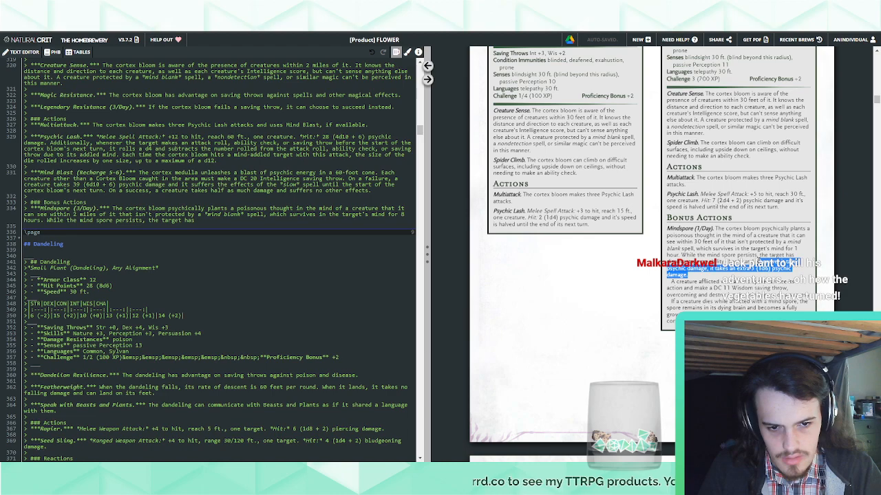
{"action": "left_click_drag", "start_coordinate": [195, 221], "coordinate": [148, 220]}
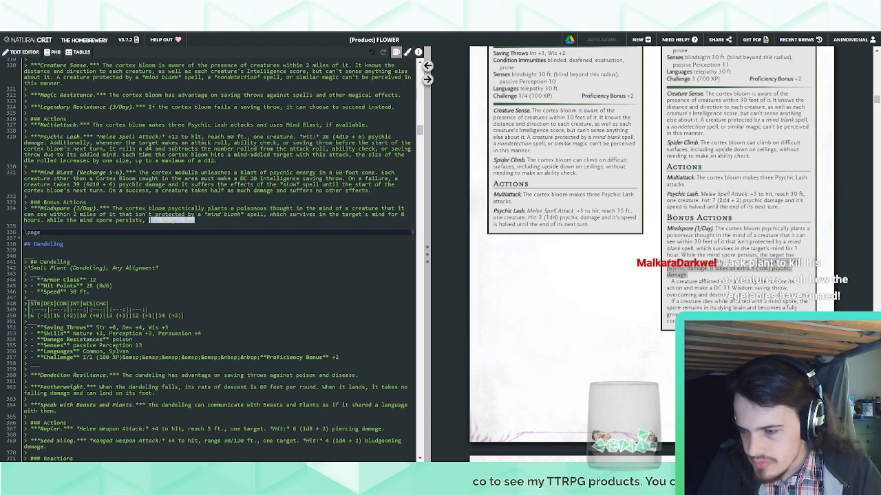
{"action": "key", "text": "ctrl+v"}
{"action": "double_click", "coordinate": [181, 220]}
{"action": "type", "text": "the target"}
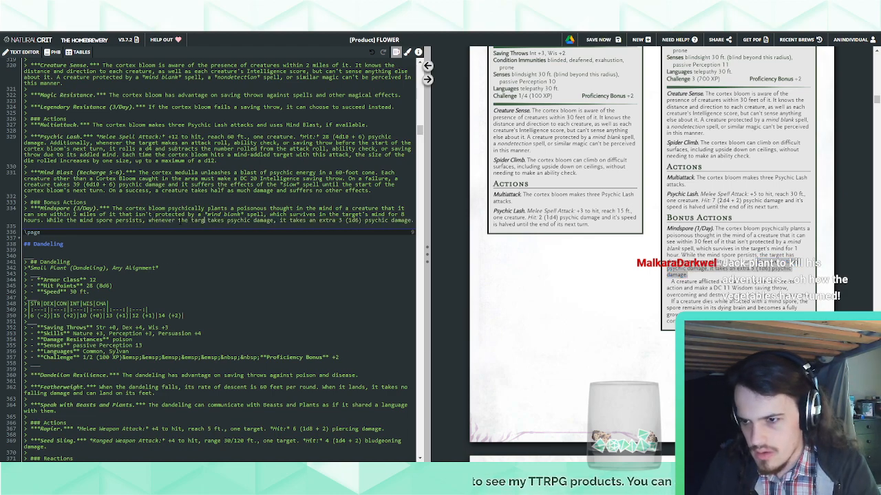
Set the extra psychic damage in the Cortex Medulla's Mindspore to 5 (1d10)
{"action": "double_click", "coordinate": [362, 220]}
{"action": "type", "text": "1d10"}
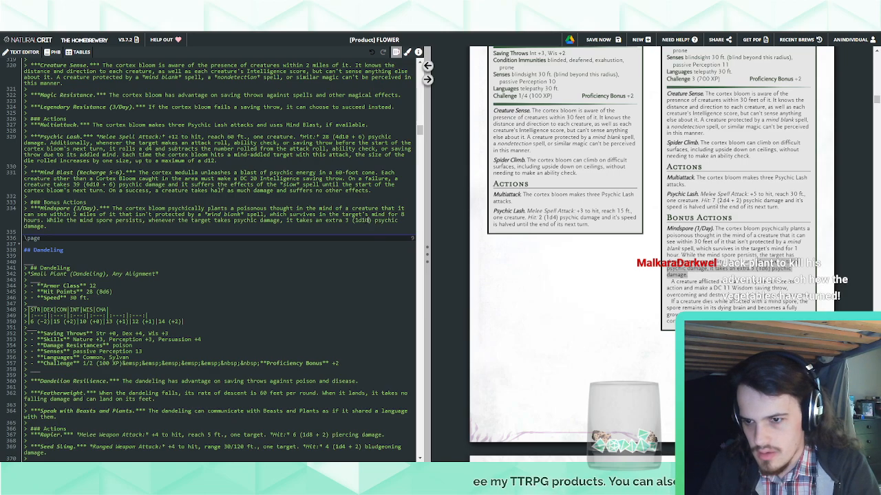
{"action": "type", "text": "5"}
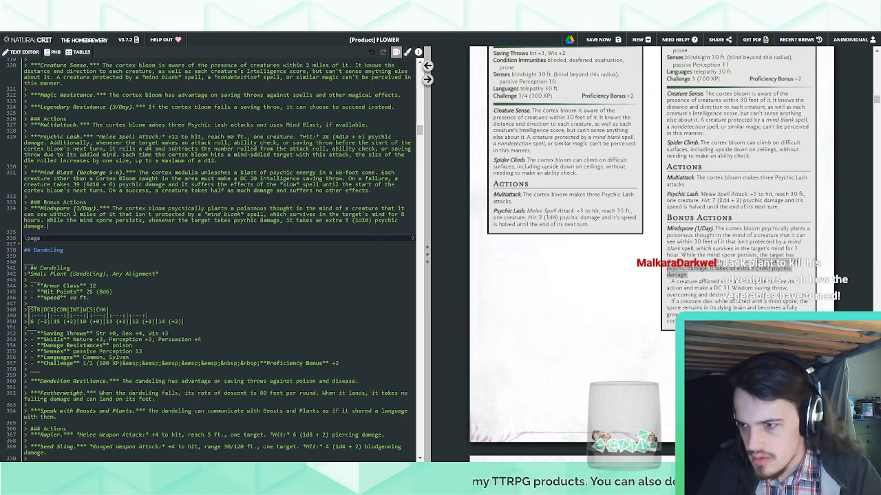
Start a new paragraph below the Cortex Medulla's Mindspore text, indented with "&nbsp;&nbsp;&nbsp;"
{"action": "scroll", "coordinate": [659, 401], "scroll_direction": "down", "scroll_amount": 10}
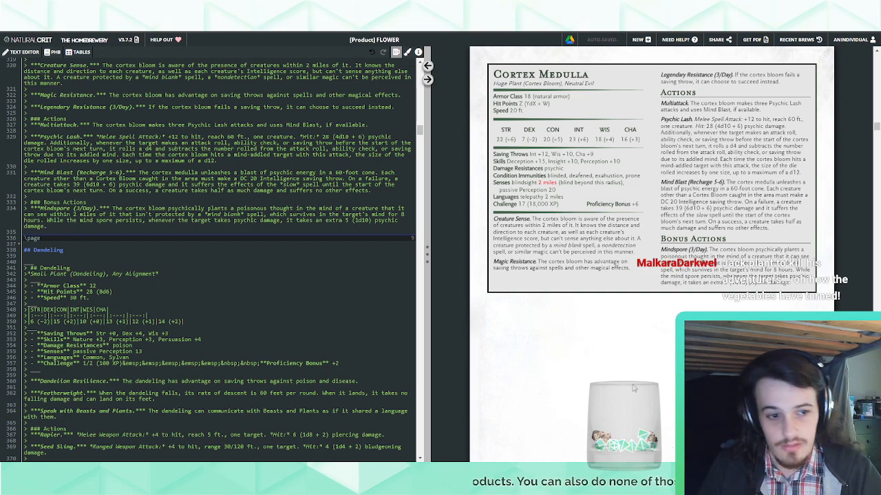
{"action": "key", "text": "Return"}
{"action": "type", "text": "n"}
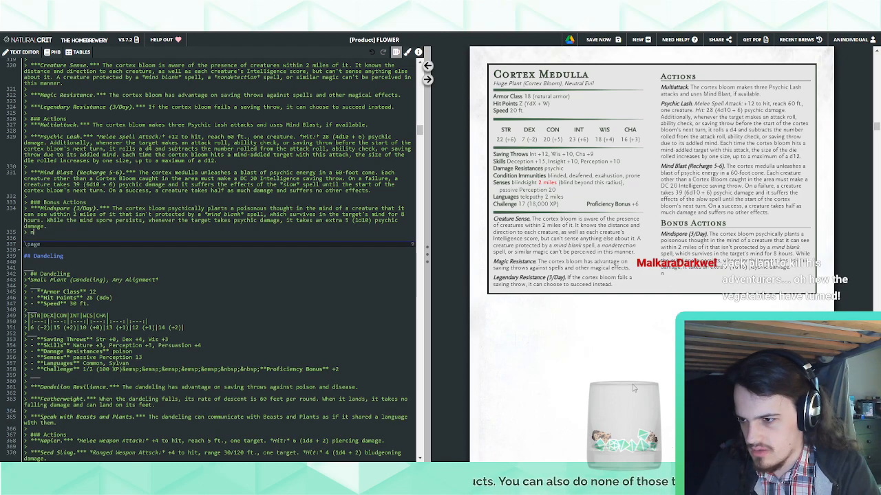
{"action": "key", "text": "BackSpace"}
{"action": "type", "text": "&nbsp;&nbsp;&nbsp;"}
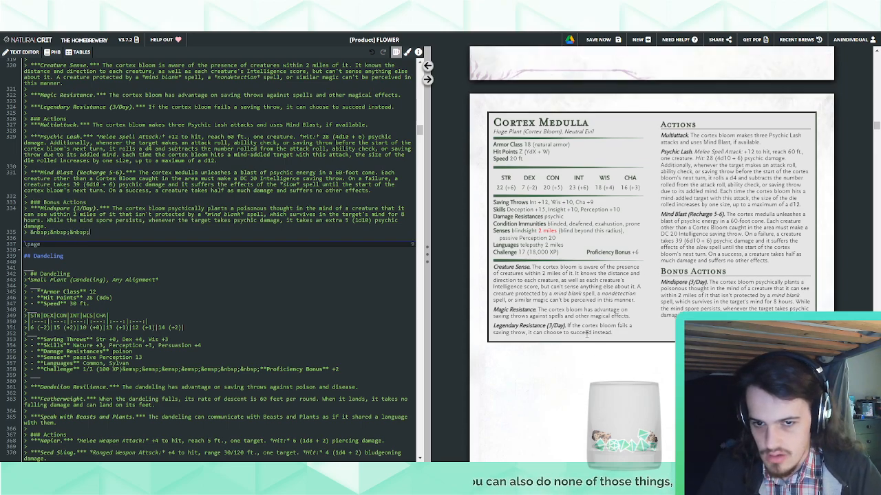
Copy the Cortex Bloom's paragraph about overcoming the mind spore into the indented line and set its Wisdom save to DC 20
{"action": "scroll", "coordinate": [592, 331], "scroll_direction": "down", "scroll_amount": 5}
{"action": "scroll", "coordinate": [586, 333], "scroll_direction": "down", "scroll_amount": 10}
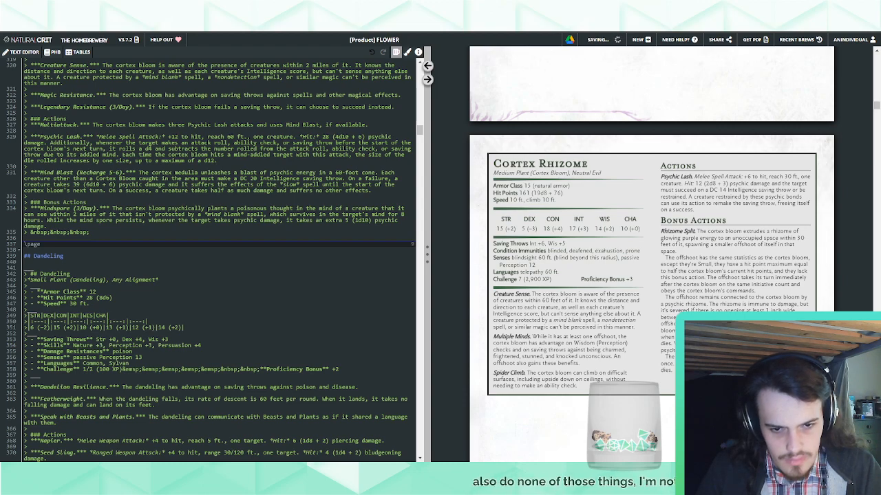
{"action": "scroll", "coordinate": [652, 255], "scroll_direction": "down", "scroll_amount": 10}
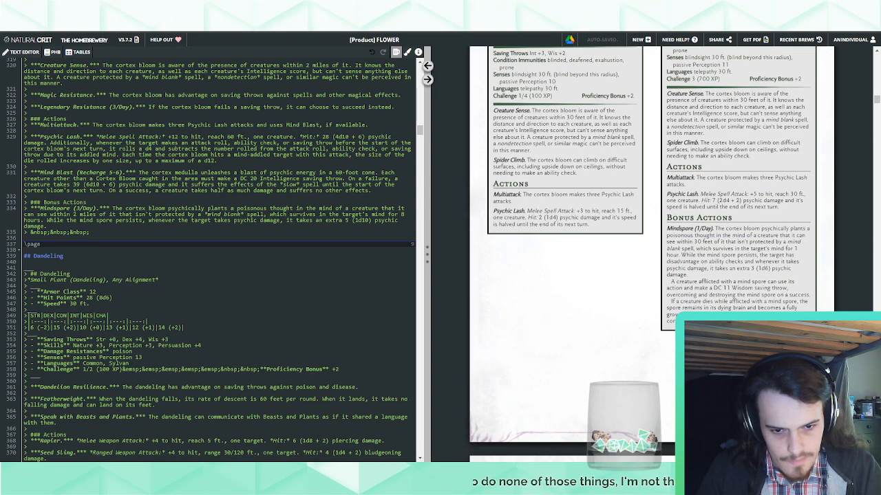
{"action": "left_click_drag", "start_coordinate": [672, 281], "coordinate": [810, 296]}
{"action": "key", "text": "ctrl+c"}
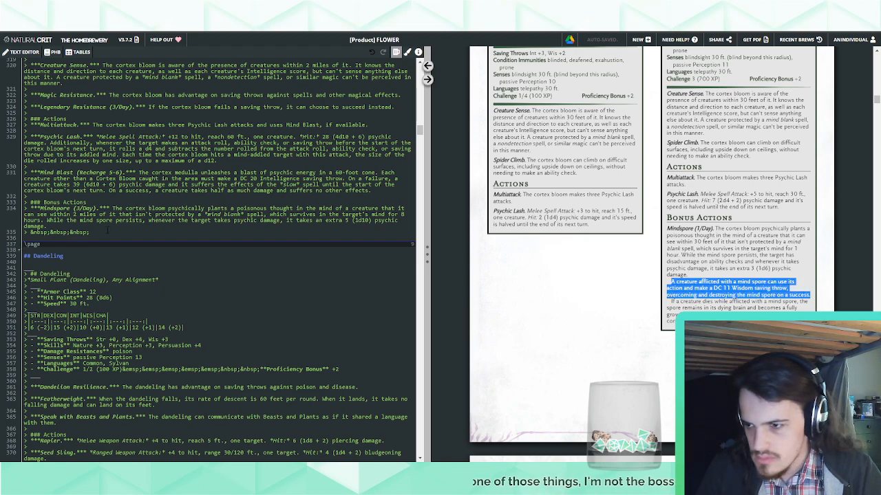
{"action": "left_click", "coordinate": [89, 232]}
{"action": "key", "text": "ctrl+v"}
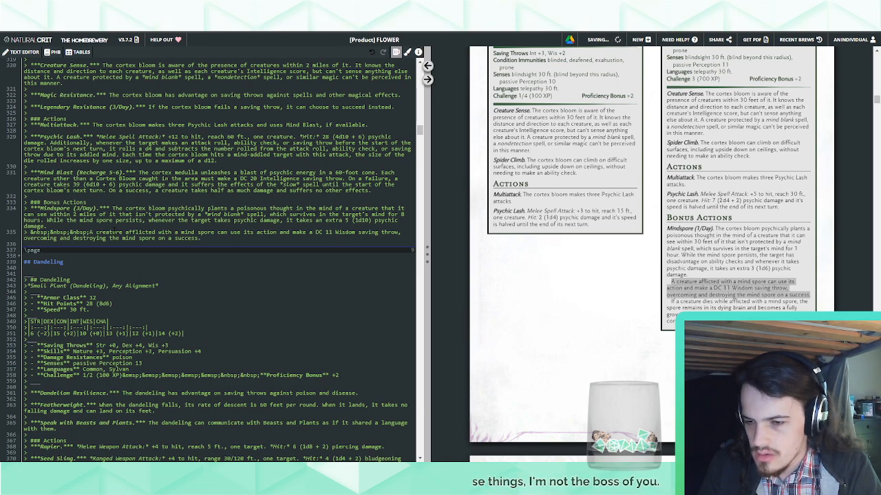
{"action": "double_click", "coordinate": [329, 232]}
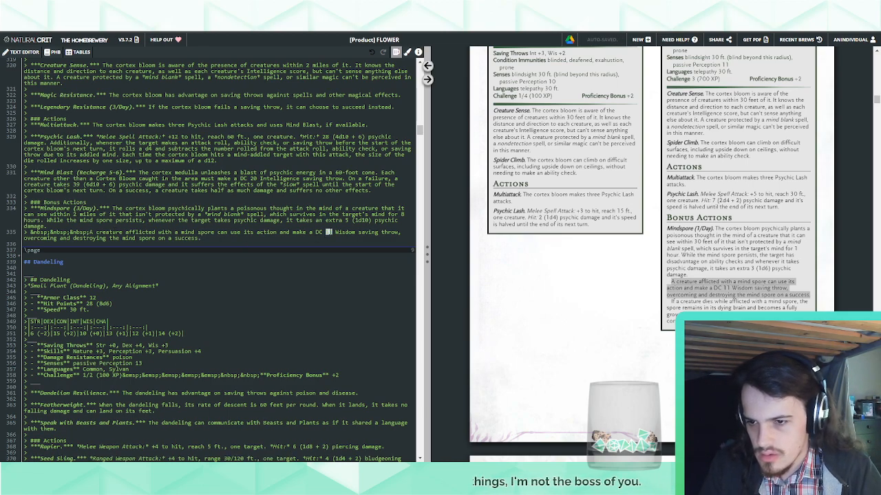
{"action": "type", "text": "20"}
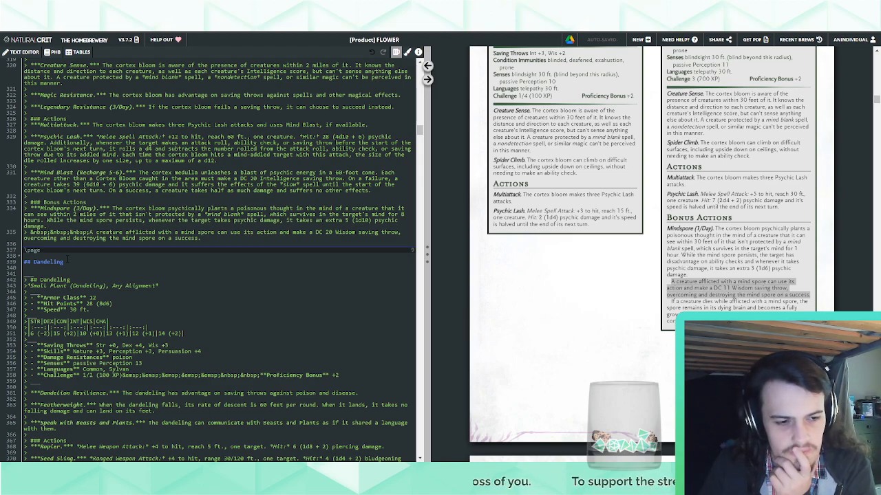
Append "Only a *detect magic* spell or similar magic can reveal the mindspore as a" to the Cortex Medulla's first Mindspore paragraph
{"action": "type", "text": "Only a "}
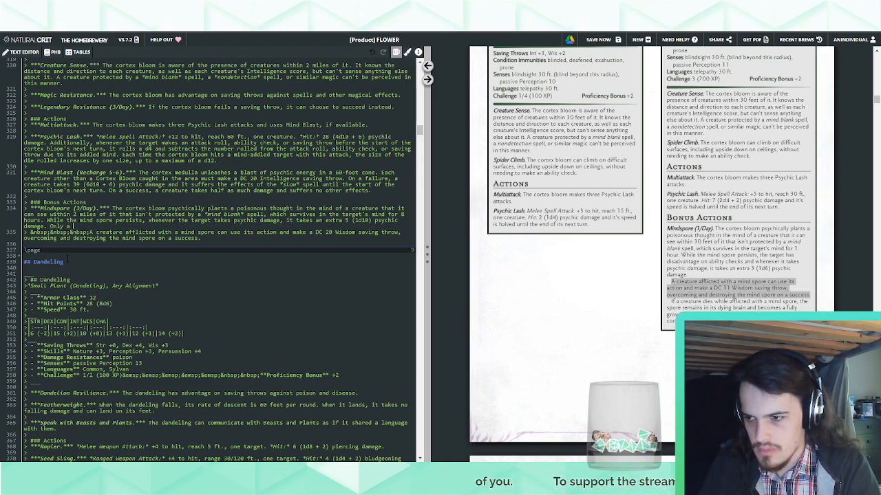
{"action": "type", "text": "*detect magic*"}
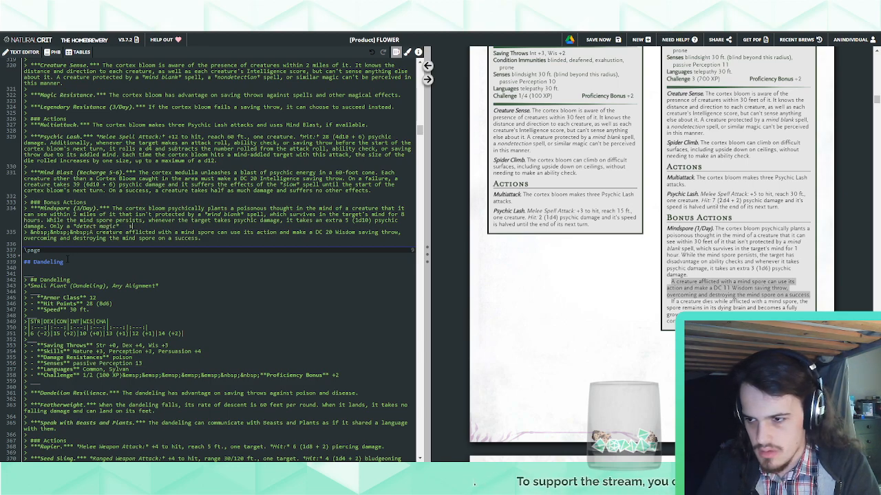
{"action": "type", "text": " spell can reveal"}
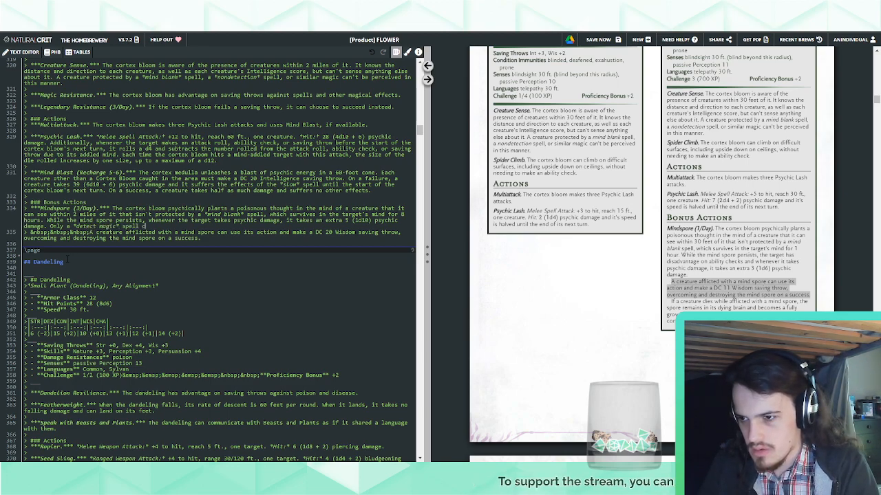
{"action": "key", "text": "BackSpace"}
{"action": "key", "text": "BackSpace"}
{"action": "key", "text": "BackSpace"}
{"action": "key", "text": "BackSpace"}
{"action": "key", "text": "BackSpace"}
{"action": "key", "text": "BackSpace"}
{"action": "key", "text": "BackSpace"}
{"action": "key", "text": "BackSpace"}
{"action": "key", "text": "BackSpace"}
{"action": "key", "text": "BackSpace"}
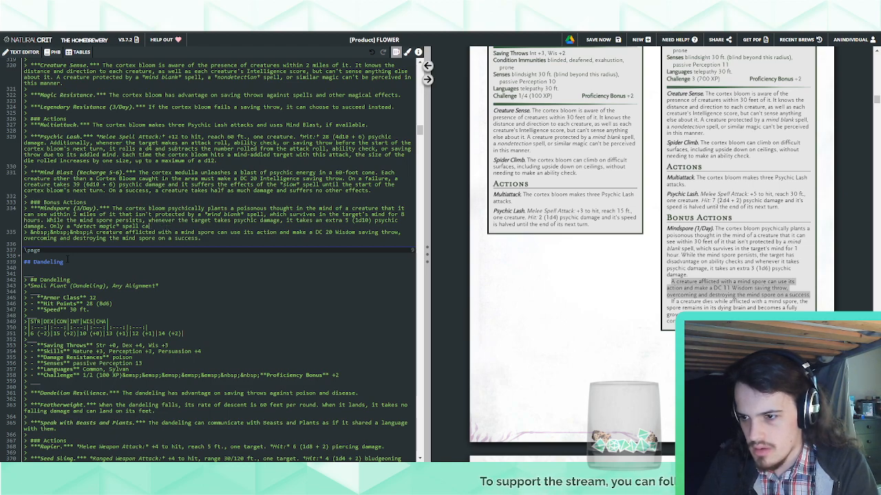
{"action": "type", "text": "or similar magic"}
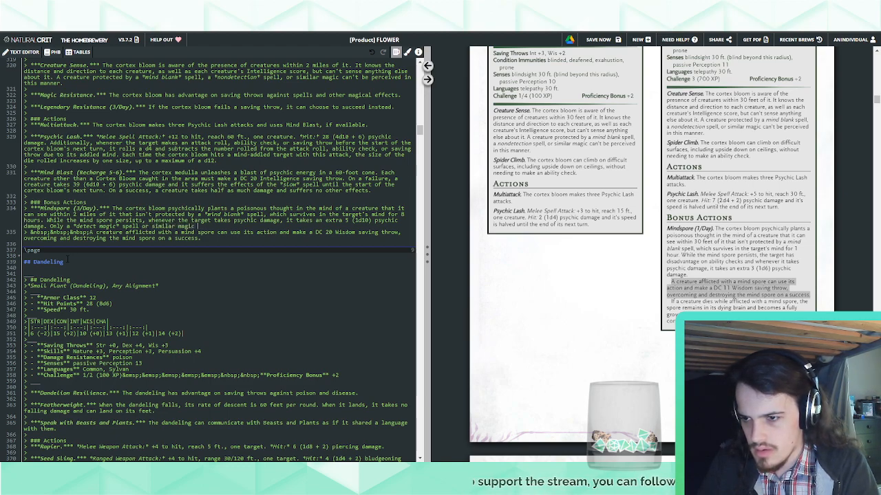
{"action": "type", "text": " can reveal the mindspore as a"}
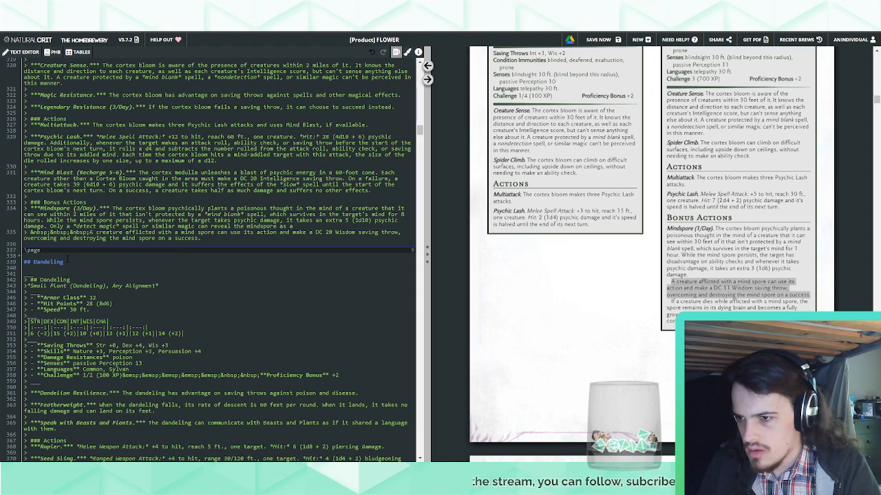
Change "a mind spore" to "a mindspore" in the afflicted-creature paragraph and finish the detect magic sentence with "supernaturally-implanted thought."
{"action": "left_click", "coordinate": [197, 233]}
{"action": "key", "text": "BackSpace"}
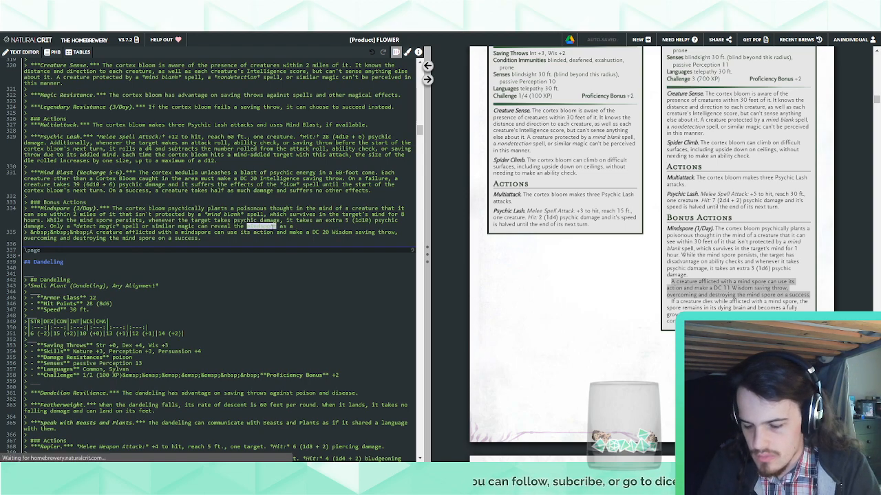
{"action": "type", "text": "su"}
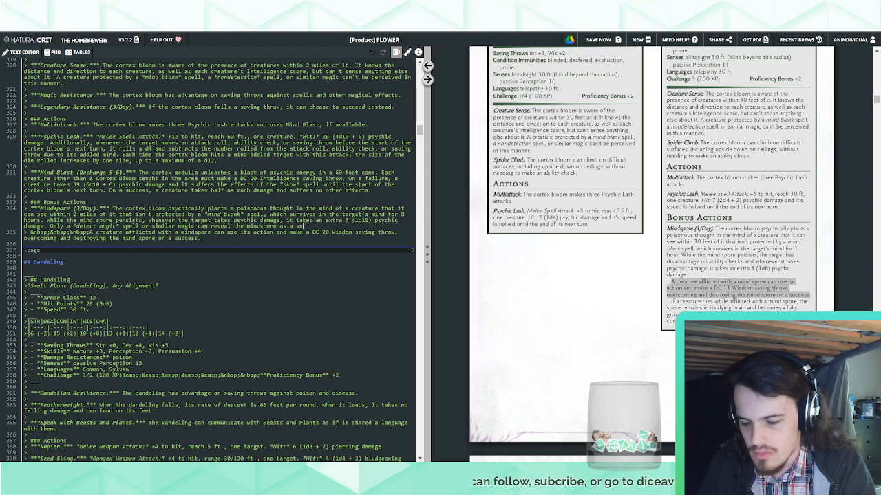
{"action": "type", "text": "pernaturally-"}
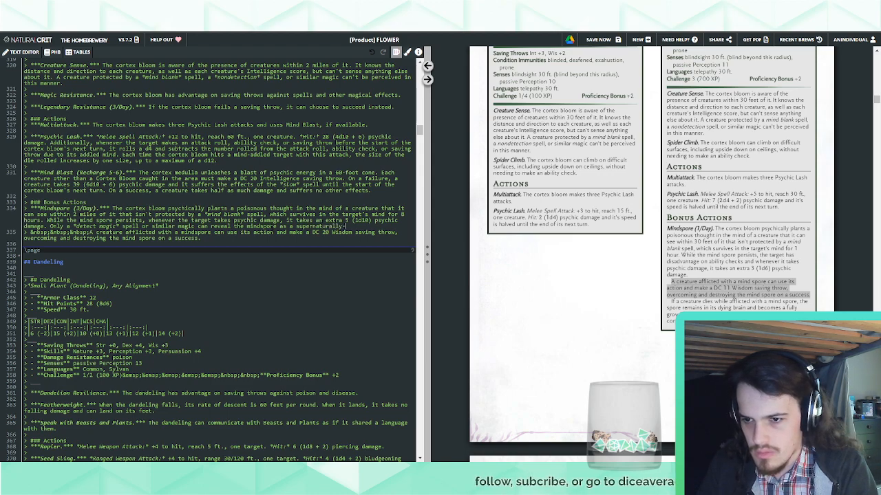
{"action": "type", "text": "implanted thought."}
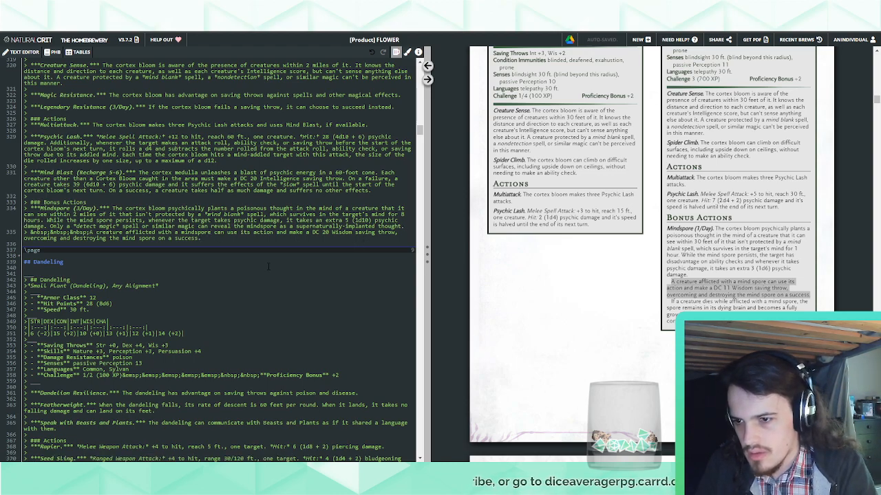
Insert "that is aware of it" after "A creature afflicted with a mindspore" in the Cortex Medulla's saving throw paragraph
{"action": "type", "text": "that is aware of it"}
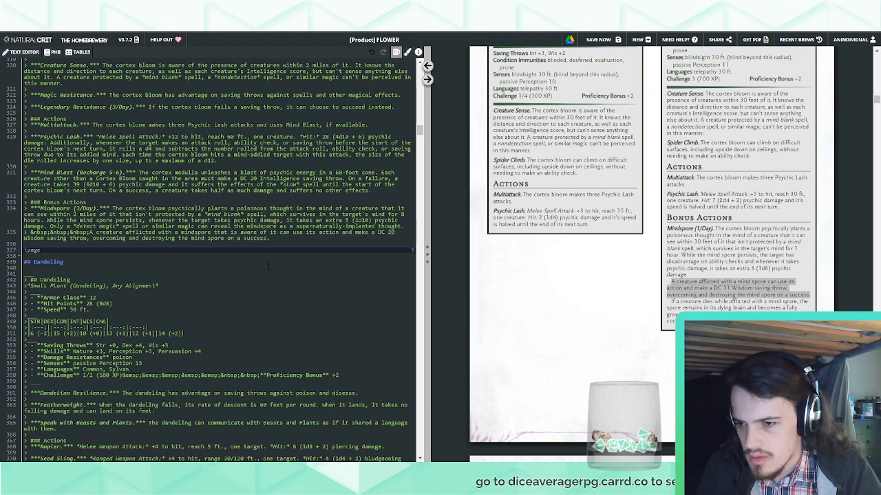
{"action": "key", "text": "ctrl+shift+Left"}
{"action": "key", "text": "ctrl+shift+Left"}
{"action": "key", "text": "ctrl+shift+Left"}
{"action": "key", "text": "ctrl+shift+Left"}
{"action": "key", "text": "ctrl+shift+Left"}
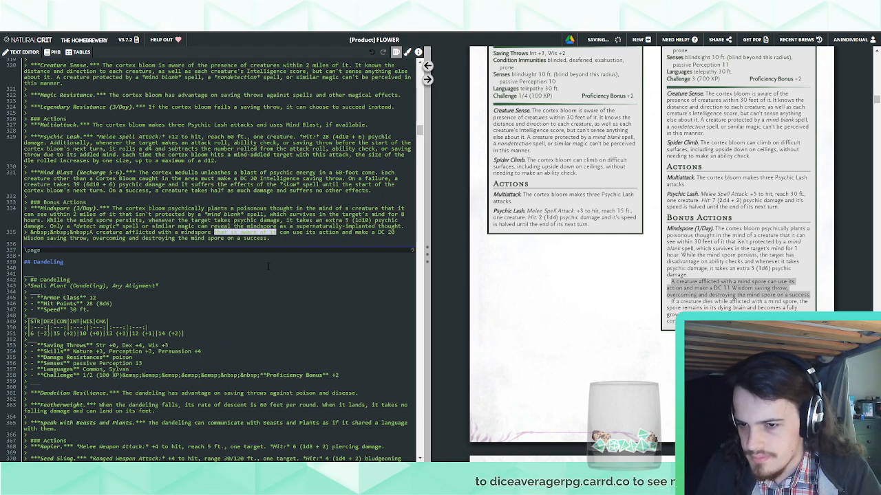
{"action": "left_click", "coordinate": [298, 239]}
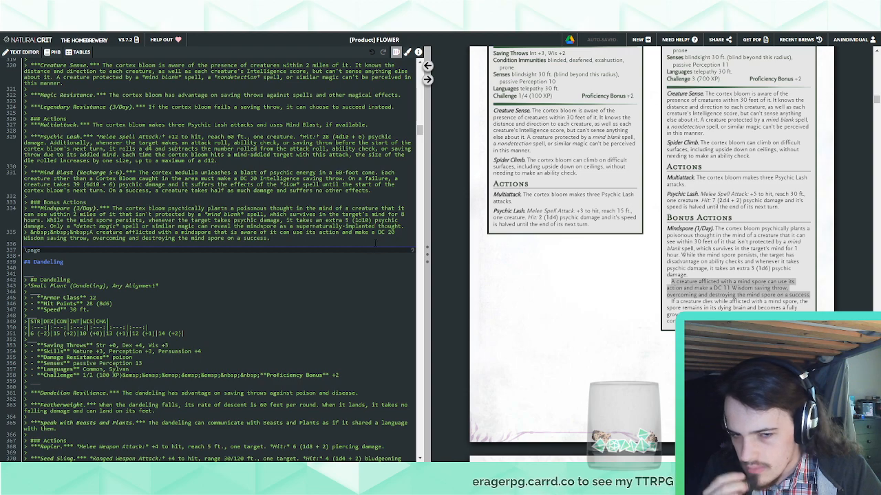
Add another indented paragraph to the Cortex Medulla's Mindspore containing the Cortex Bloom's text about a creature dying while afflicted
{"action": "key", "text": "Return"}
{"action": "type", "text": "> "}
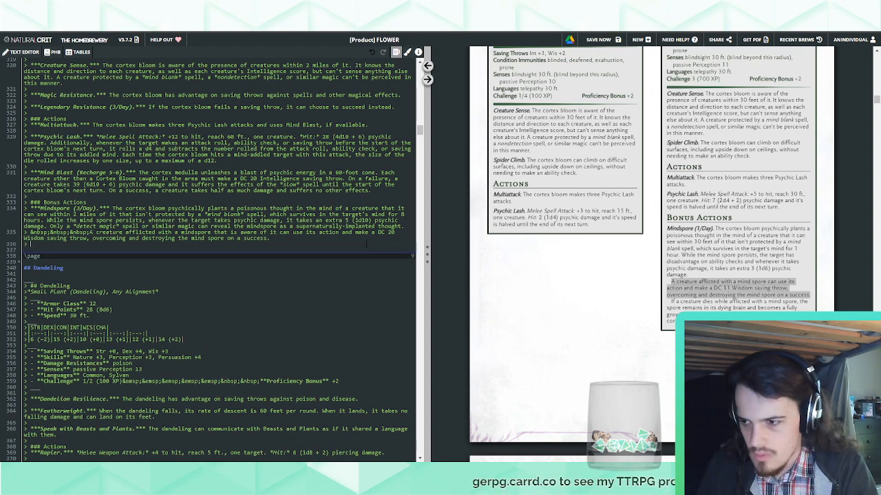
{"action": "type", "text": "&nbsp;&nbsp;&nbsp;"}
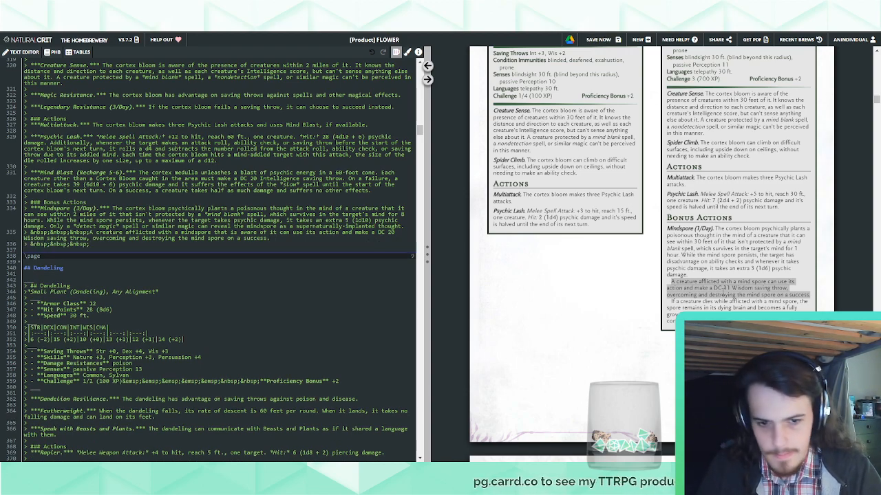
{"action": "mouse_move", "coordinate": [671, 301]}
{"action": "left_mouse_down"}
{"action": "mouse_move", "coordinate": [688, 323]}
{"action": "mouse_move", "coordinate": [667, 308]}
{"action": "mouse_move", "coordinate": [671, 301]}
{"action": "left_mouse_up"}
{"action": "left_click", "coordinate": [102, 248]}
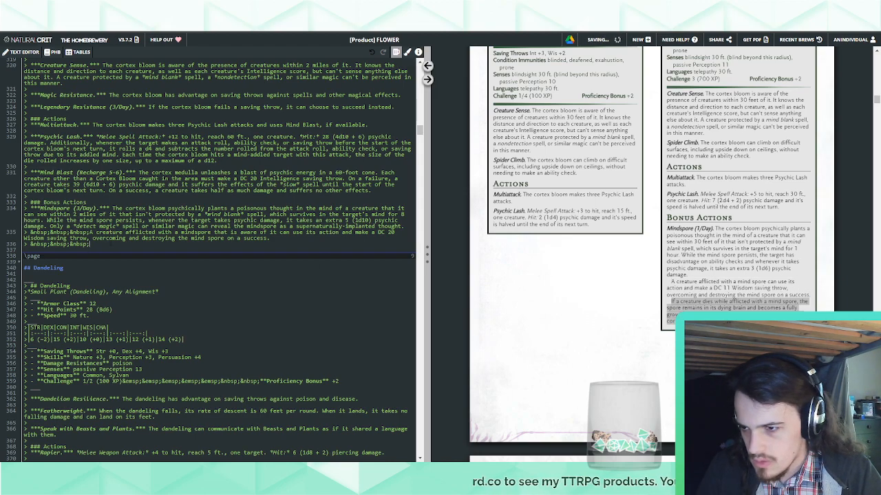
{"action": "type", "text": "If a creature dies while afflicted with a mind spore, the spore remains in its dying brain and becomes a fully grown cortex sprout after 1d4 days. If the brain of the corpse is destroyed, the mind spore too is destroyed."}
{"action": "key", "text": "BackSpace"}
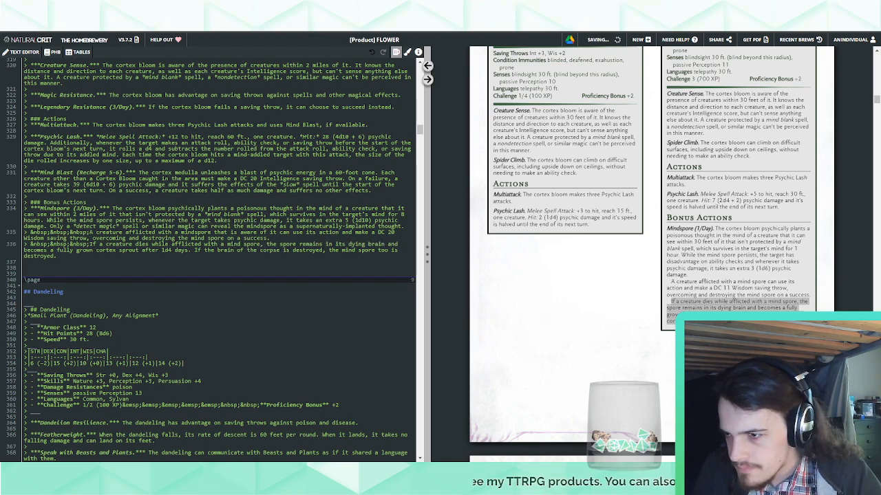
Rename the Cortex Medulla's Mindspore bonus action to "Mind Spore"
{"action": "left_click", "coordinate": [55, 209]}
{"action": "key", "text": "BackSpace"}
{"action": "type", "text": "S"}
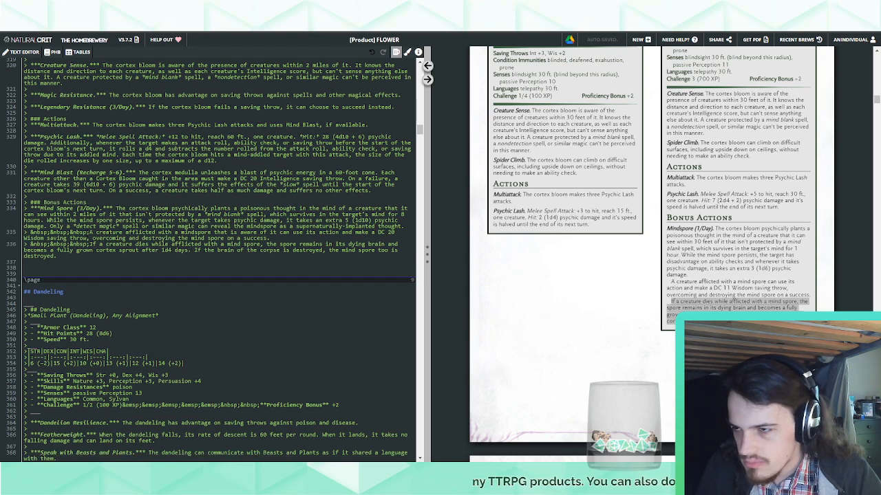
Replace every "mindspore" in the document with "mind spore"
{"action": "key", "text": "ctrl+shift+f"}
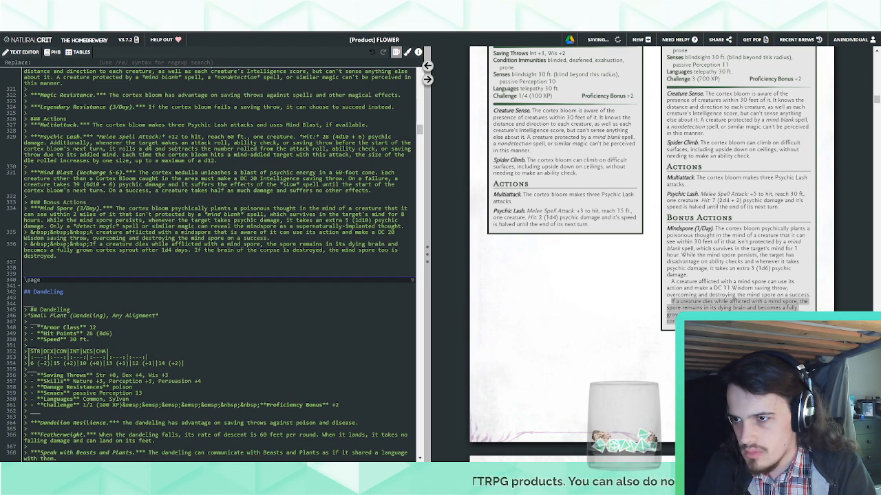
{"action": "type", "text": "mindspore"}
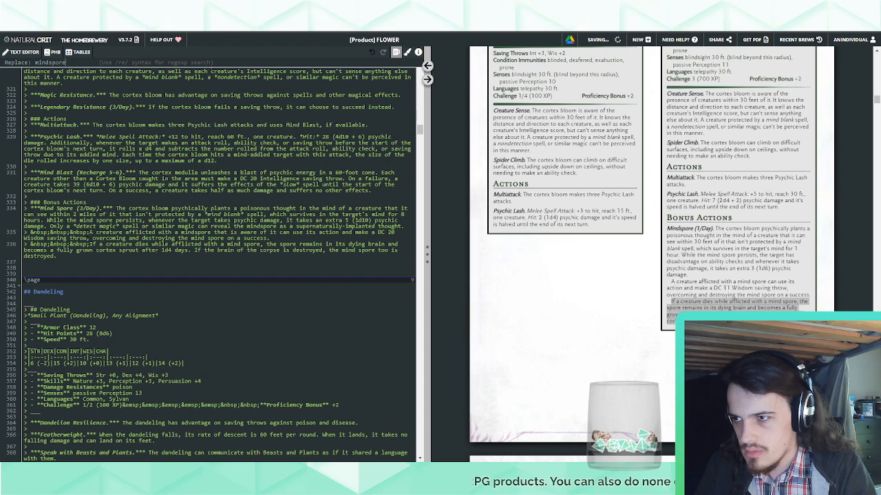
{"action": "key", "text": "Return"}
{"action": "type", "text": "mind spore"}
{"action": "key", "text": "Return"}
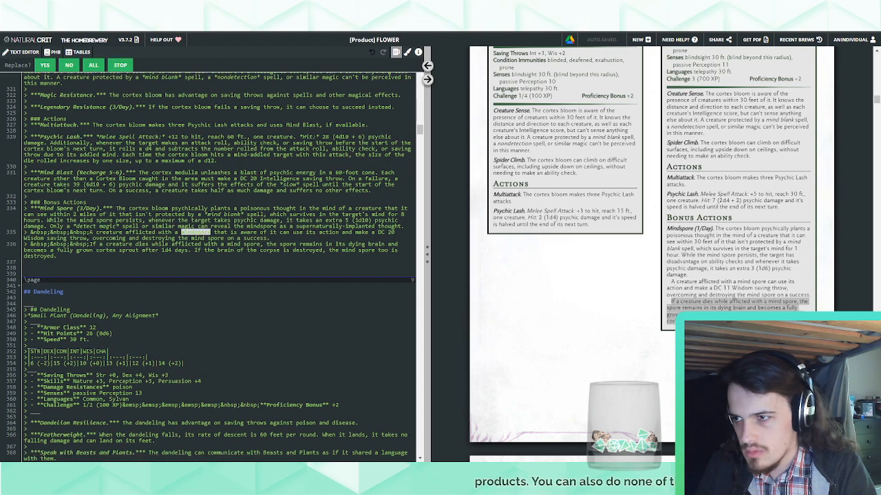
{"action": "left_click", "coordinate": [93, 65]}
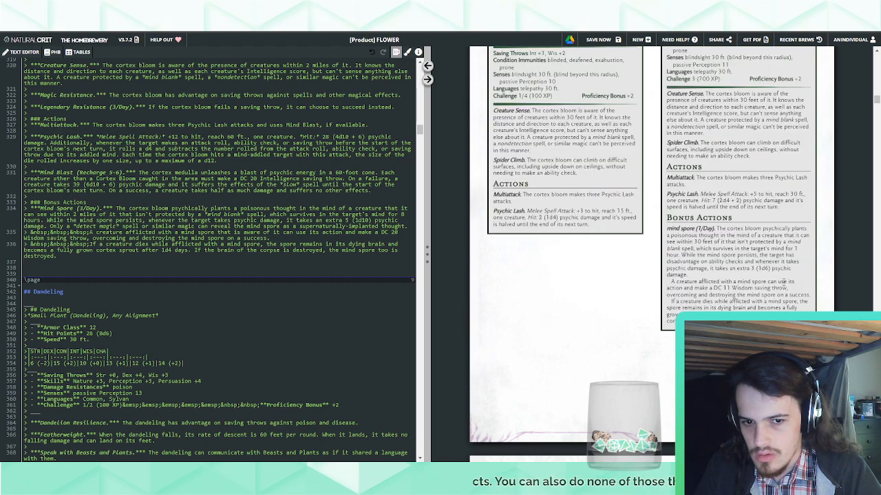
Replace every "***mind spore" in the document with "***Mind Spore" so the bonus action titles are capitalised
{"action": "key", "text": "ctrl+shift+f"}
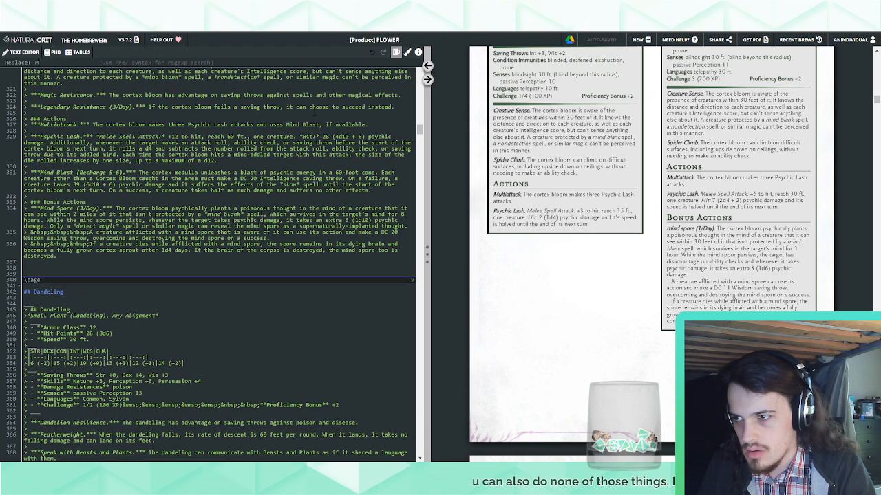
{"action": "type", "text": "Mind Spore"}
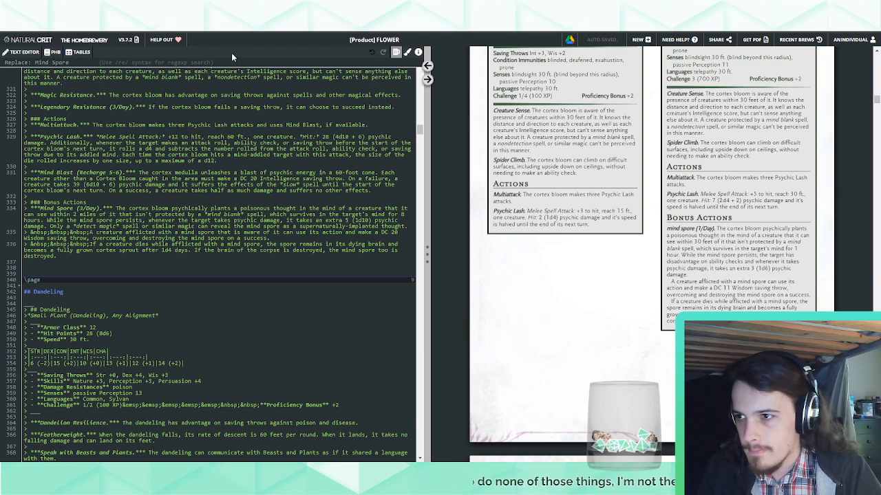
{"action": "mouse_move", "coordinate": [16, 61]}
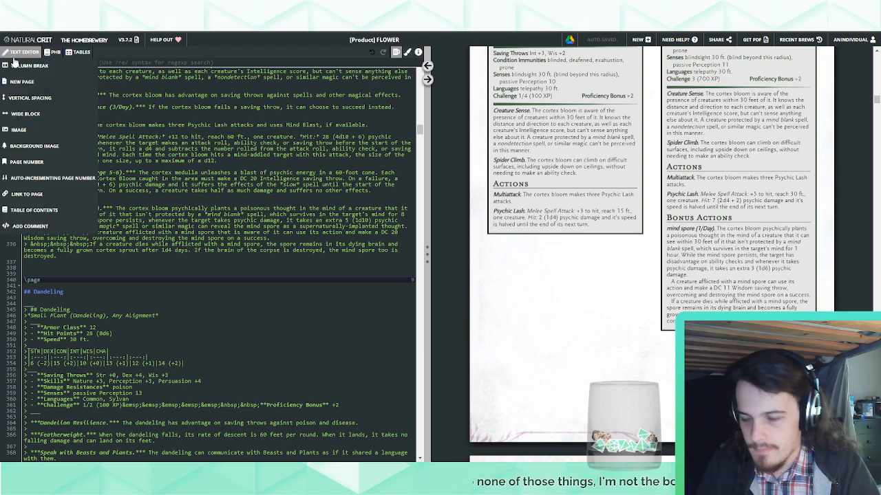
{"action": "type", "text": "***Mind spore"}
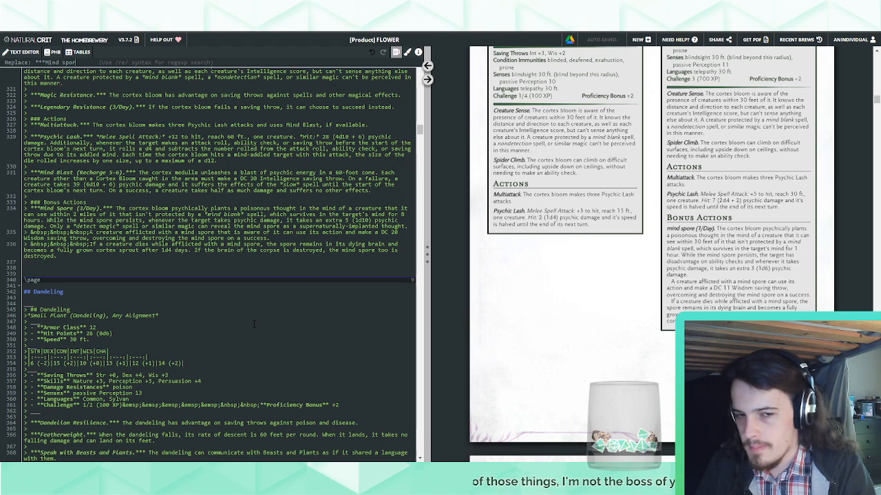
{"action": "key", "text": "BackSpace"}
{"action": "key", "text": "BackSpace"}
{"action": "key", "text": "BackSpace"}
{"action": "key", "text": "BackSpace"}
{"action": "key", "text": "BackSpace"}
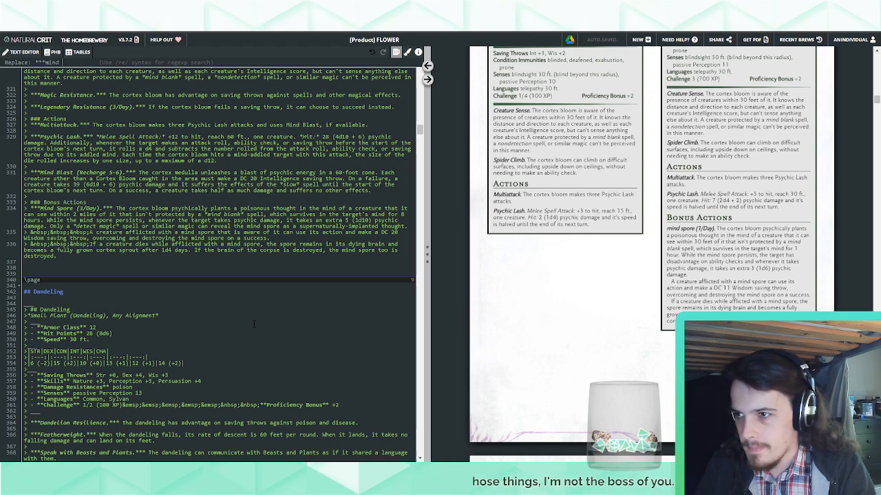
{"action": "type", "text": "***"}
{"action": "key", "text": "Return"}
{"action": "type", "text": "***"}
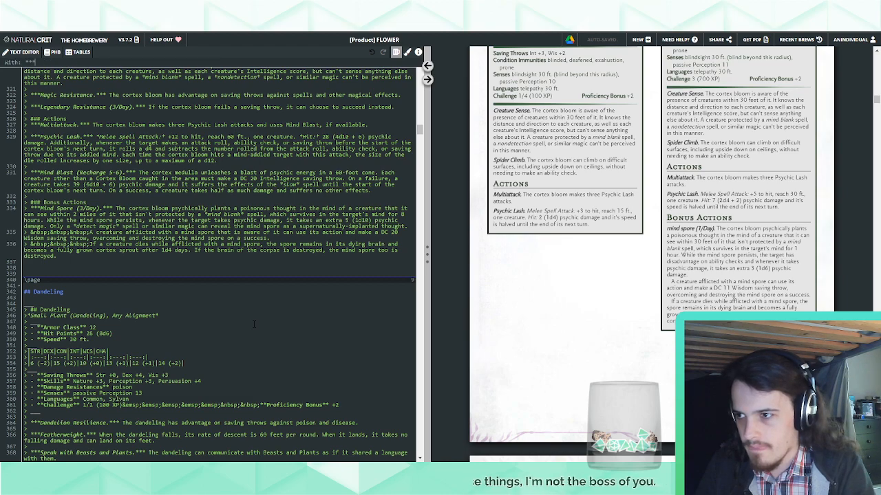
{"action": "type", "text": "Mind Spore"}
{"action": "key", "text": "Return"}
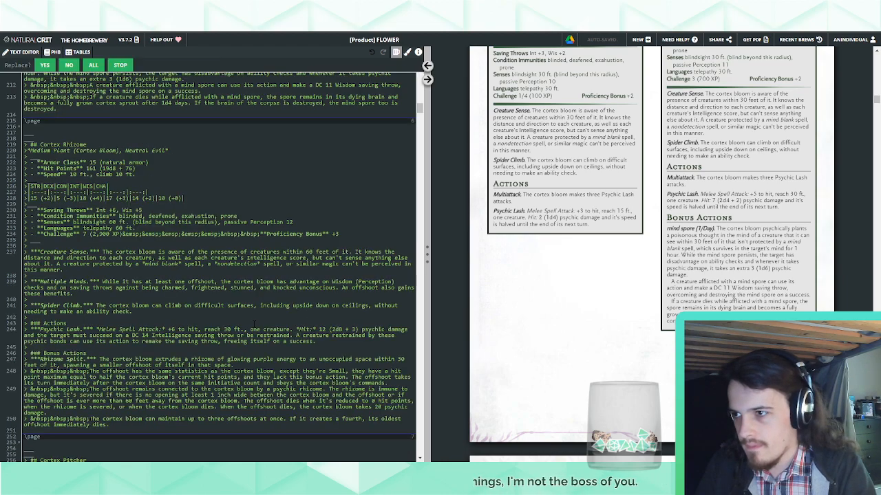
{"action": "left_click", "coordinate": [94, 66]}
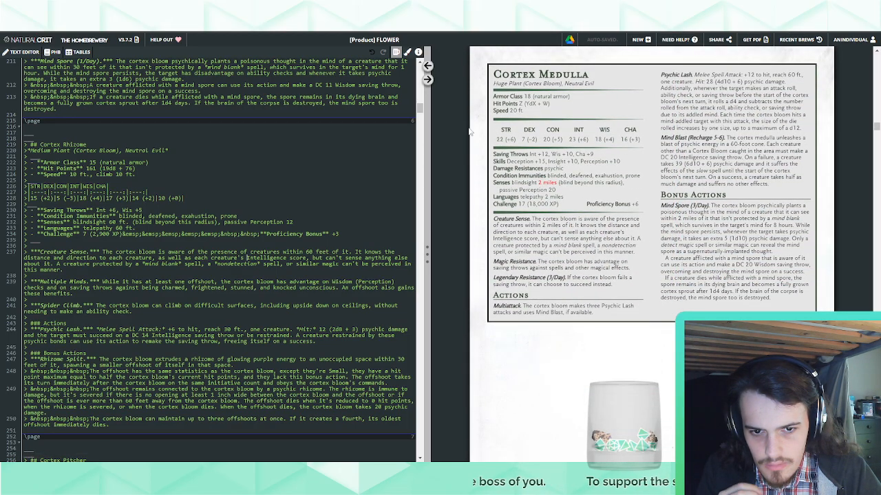
Start a new bonus action entry below the Cortex Medulla's Mind Spore, with a bold-italic name beginning with "Mental"
{"action": "left_click", "coordinate": [428, 66]}
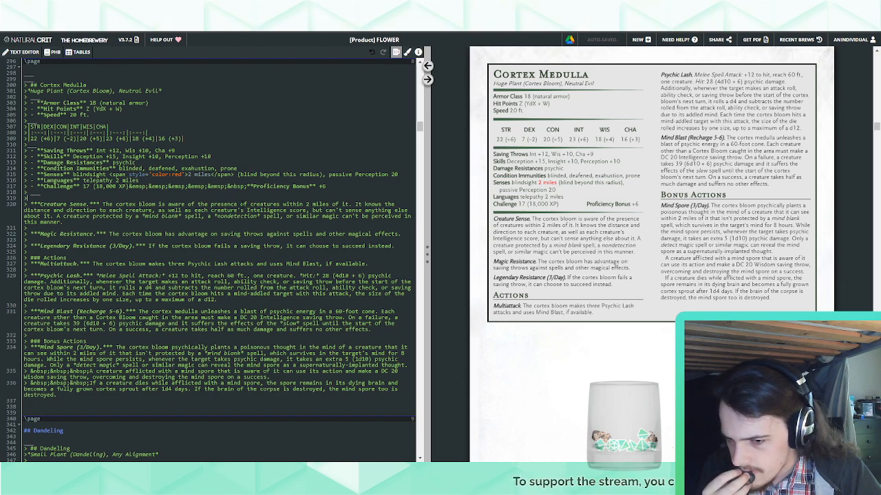
{"action": "left_click", "coordinate": [174, 406]}
{"action": "type", "text": "> "}
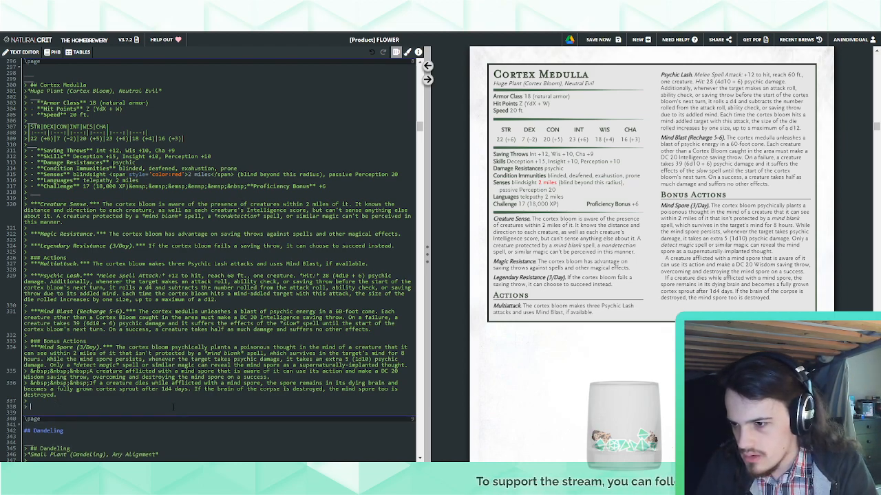
{"action": "type", "text": "***Mind Sl"}
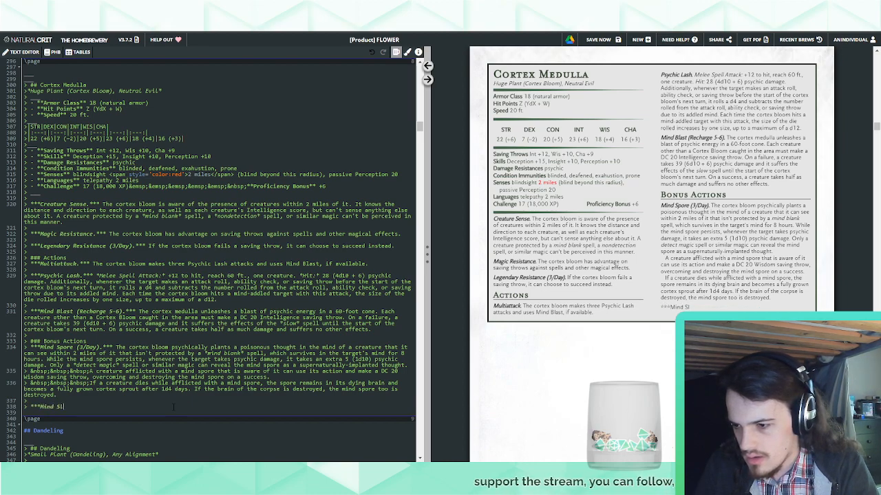
{"action": "type", "text": "ave"}
{"action": "key", "text": "BackSpace"}
{"action": "key", "text": "BackSpace"}
{"action": "key", "text": "BackSpace"}
{"action": "key", "text": "BackSpace"}
{"action": "key", "text": "BackSpace"}
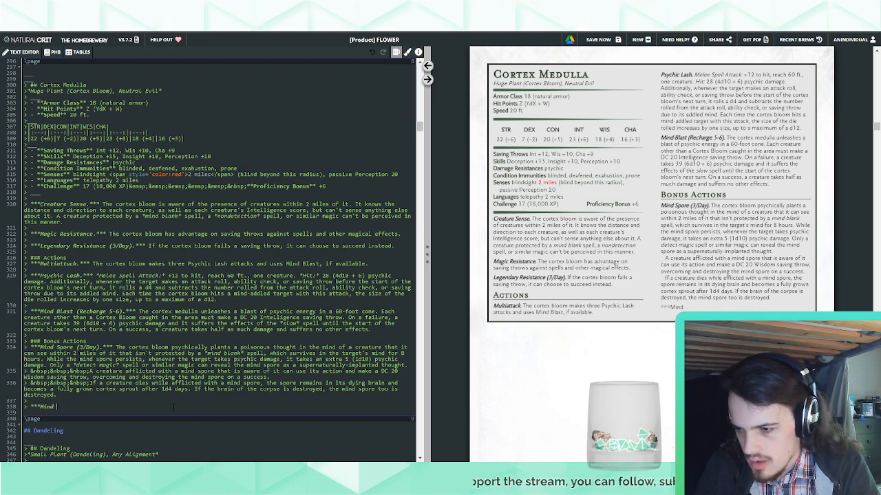
{"action": "key", "text": "BackSpace"}
{"action": "key", "text": "BackSpace"}
{"action": "key", "text": "BackSpace"}
{"action": "key", "text": "BackSpace"}
{"action": "key", "text": "BackSpace"}
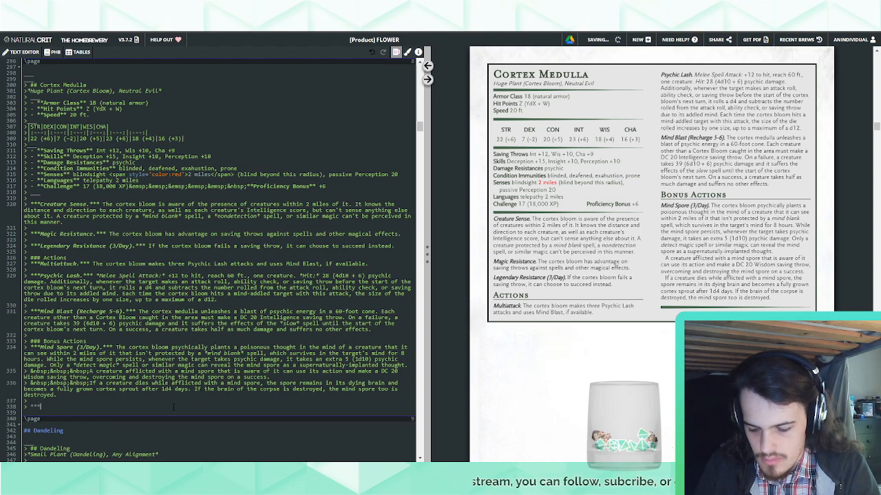
{"action": "type", "text": "Mind"}
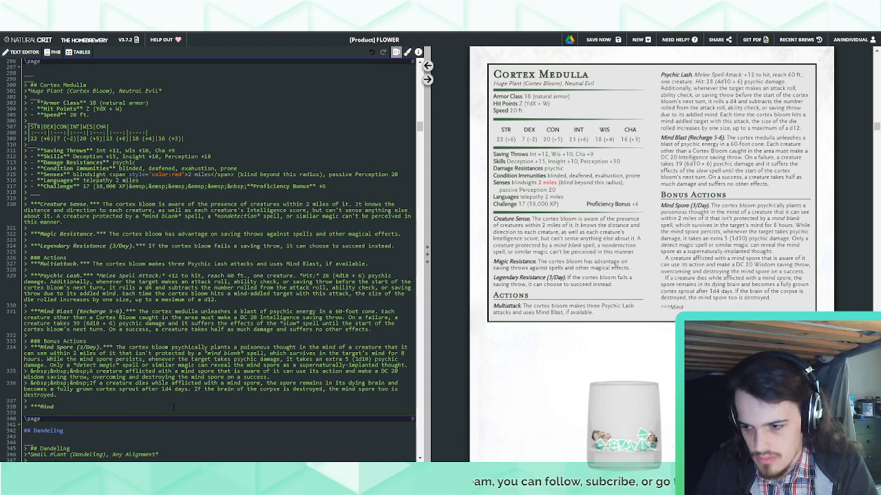
{"action": "key", "text": "BackSpace"}
{"action": "key", "text": "BackSpace"}
{"action": "key", "text": "BackSpace"}
{"action": "key", "text": "BackSpace"}
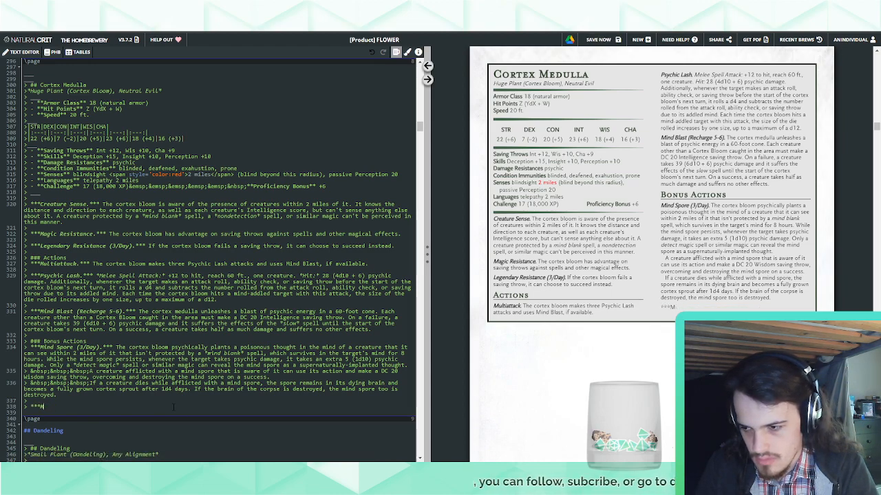
{"action": "type", "text": "Mental "}
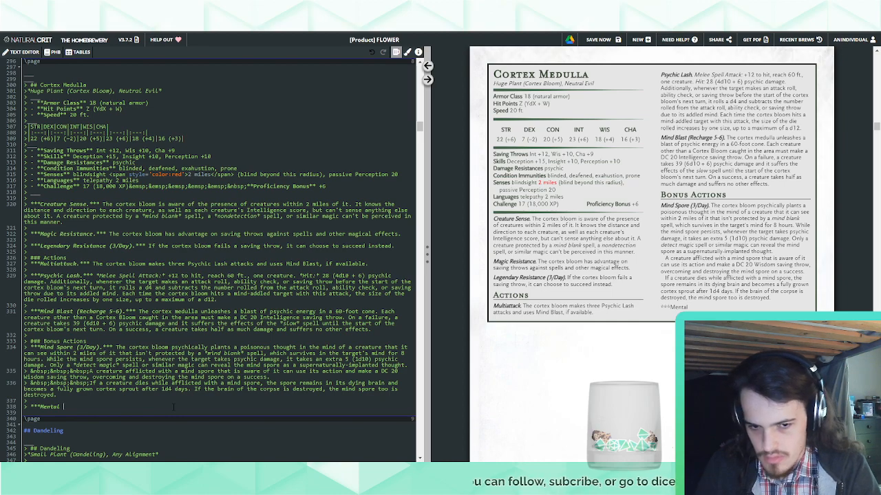
{"action": "type", "text": "C"}
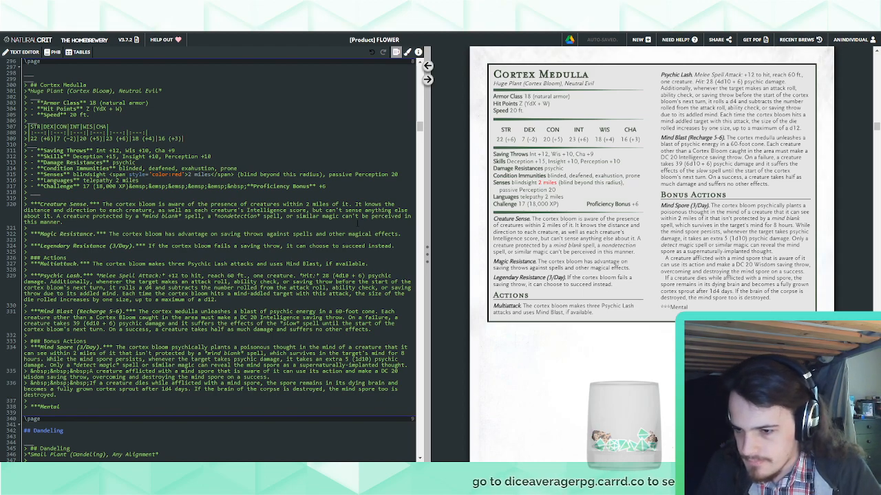
Replace the mind blank condition in the Cortex Medulla's Mind Spore with "it can communicate with telepathically"
{"action": "left_click_drag", "start_coordinate": [267, 355], "coordinate": [137, 354]}
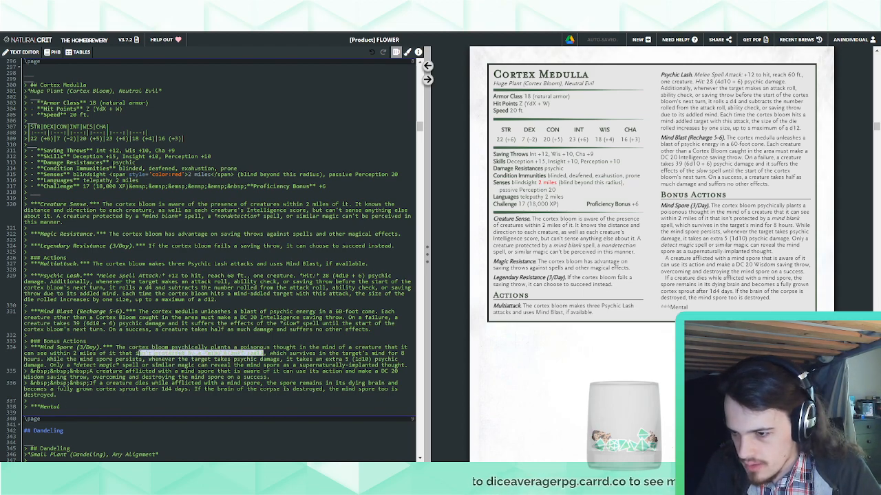
{"action": "type", "text": "it can communicate wi"}
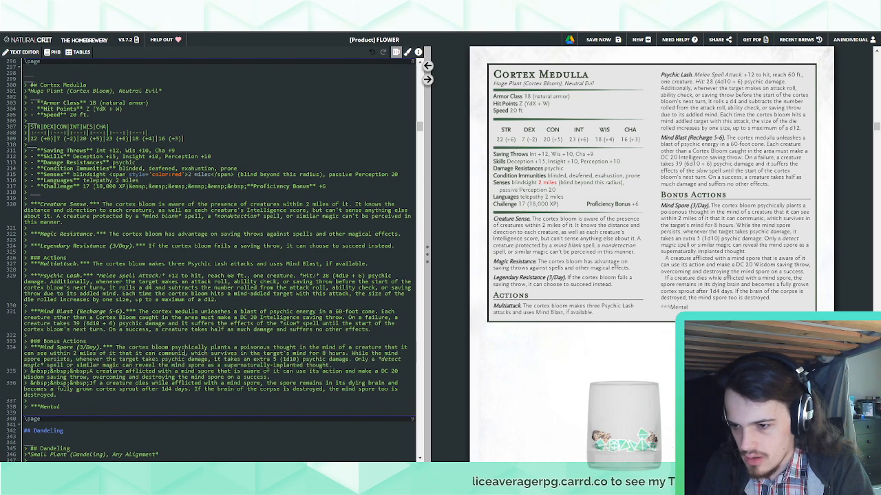
{"action": "type", "text": "th telepathically"}
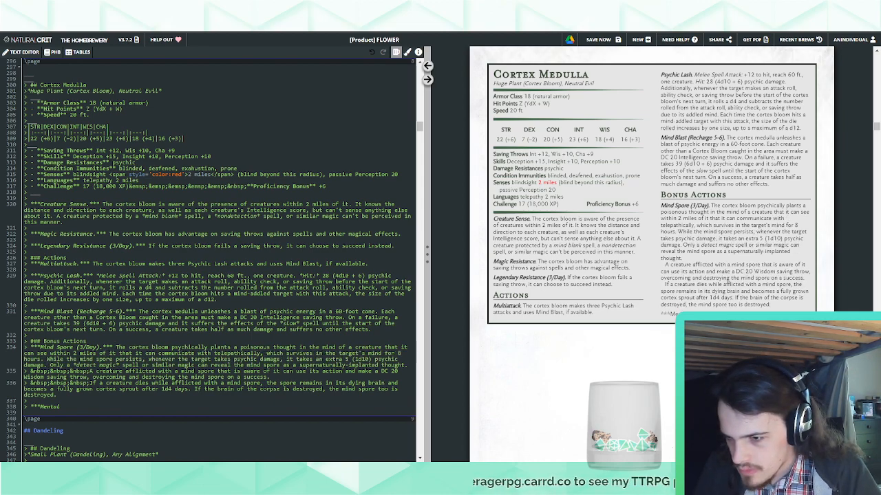
Copy "that it can communicate with telepathically" over the mind blank condition in the earlier Mind Spore (1/Day) bonus action
{"action": "left_click_drag", "start_coordinate": [108, 354], "coordinate": [256, 355]}
{"action": "key", "text": "ctrl+c"}
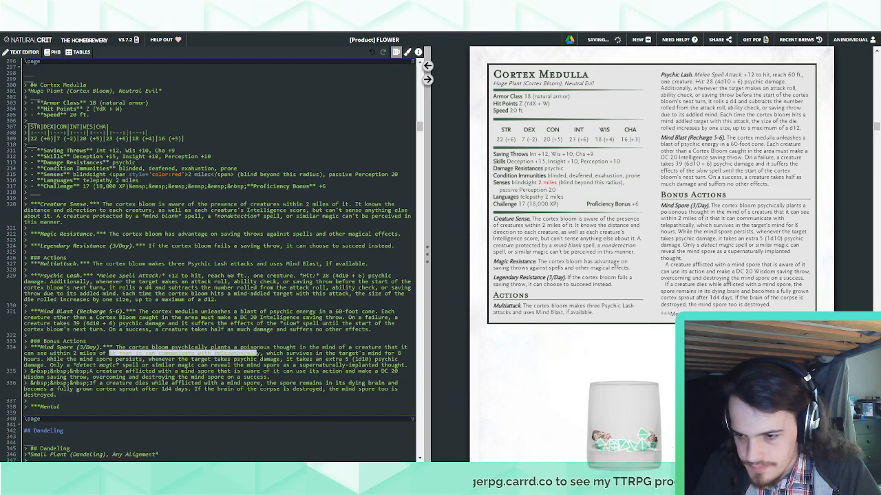
{"action": "scroll", "coordinate": [216, 338], "scroll_direction": "up", "scroll_amount": 6}
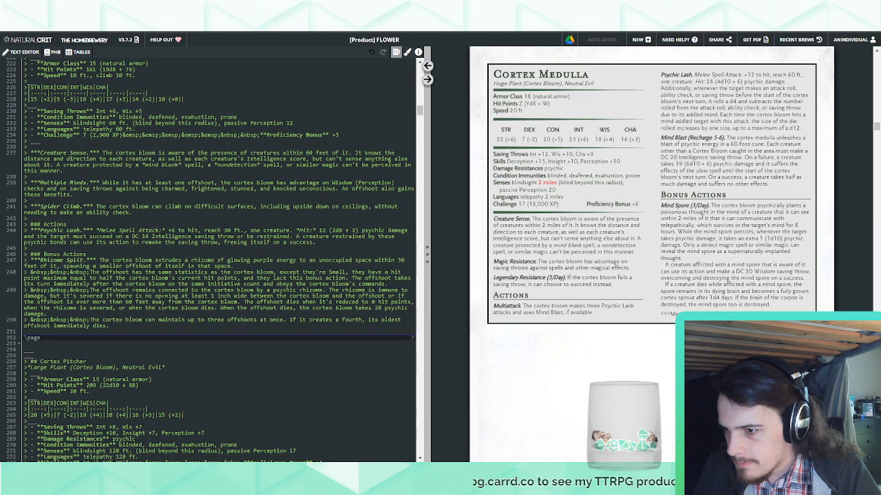
{"action": "scroll", "coordinate": [132, 301], "scroll_direction": "up", "scroll_amount": 3}
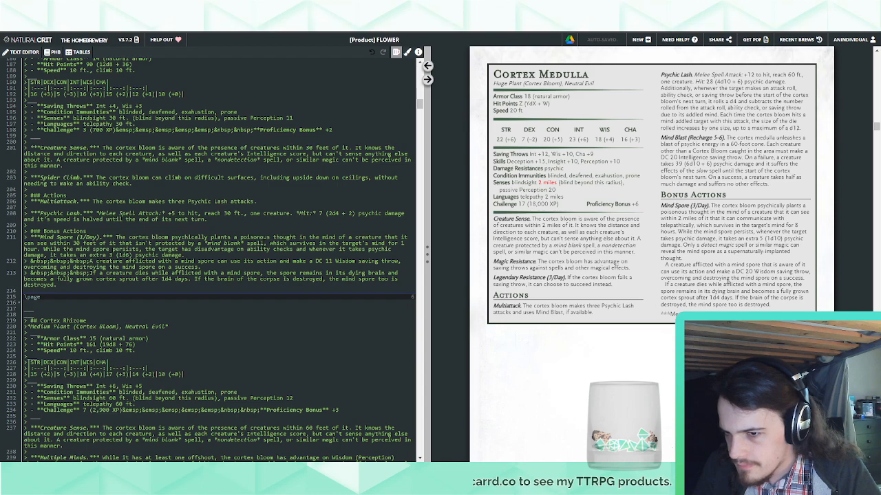
{"action": "left_click_drag", "start_coordinate": [264, 243], "coordinate": [109, 243]}
{"action": "key", "text": "ctrl+v"}
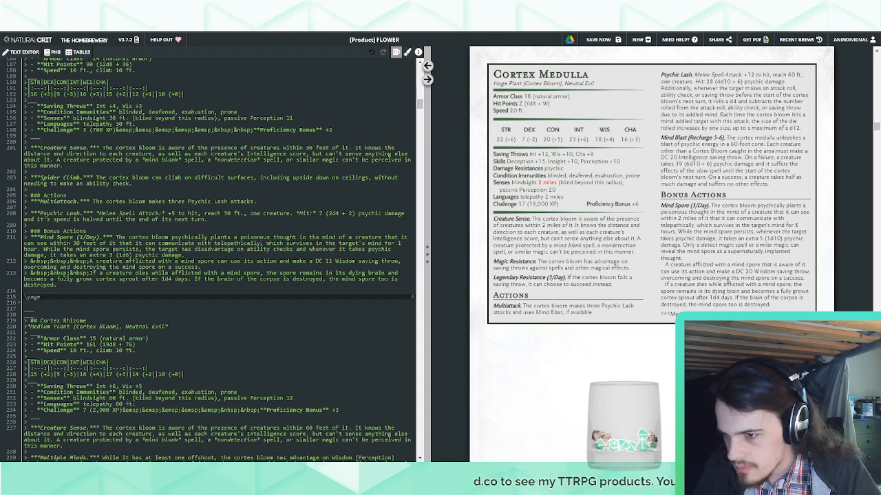
{"action": "key", "text": "ctrl+z"}
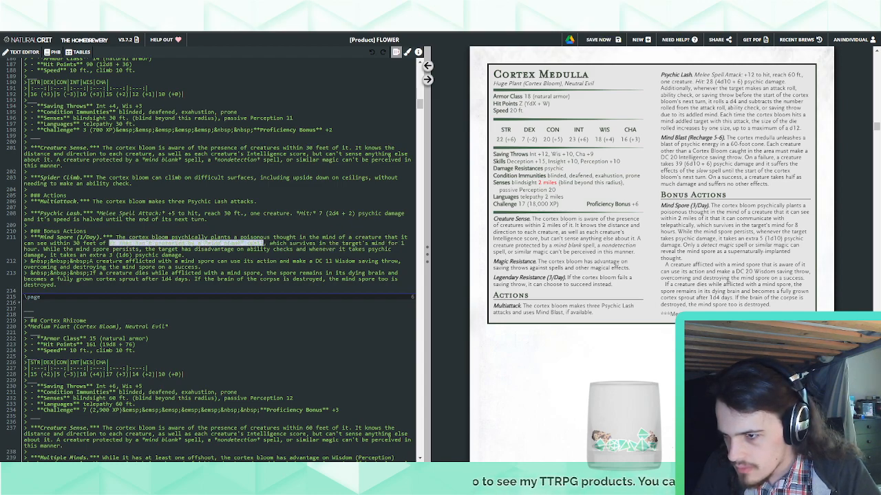
{"action": "key", "text": "ctrl+y"}
Close the name of the Cortex Medulla's unfinished "Mental" bonus action with ".***"
{"action": "scroll", "coordinate": [156, 313], "scroll_direction": "down", "scroll_amount": 6}
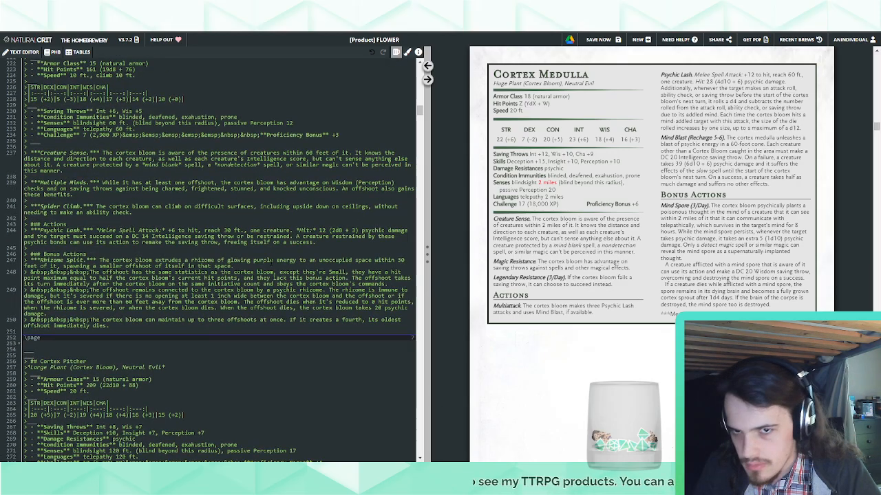
{"action": "left_click", "coordinate": [427, 67]}
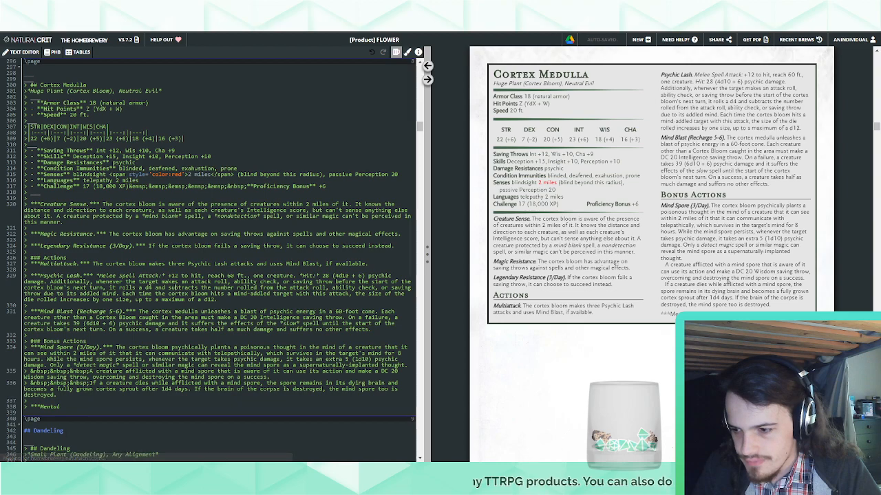
{"action": "left_click", "coordinate": [71, 408]}
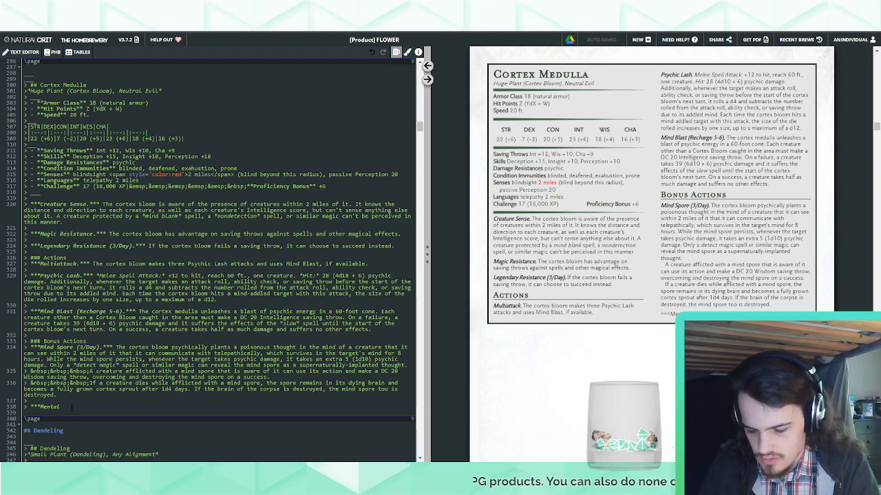
{"action": "type", "text": "***"}
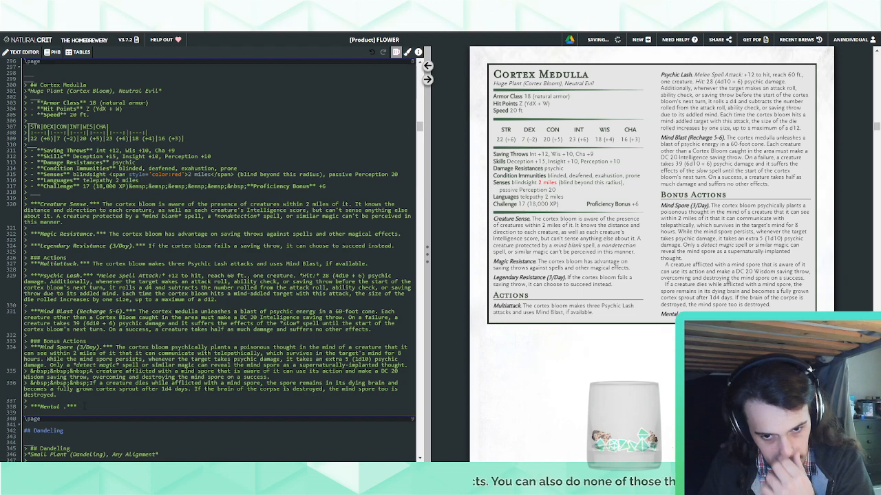
{"action": "type", "text": " The cor"}
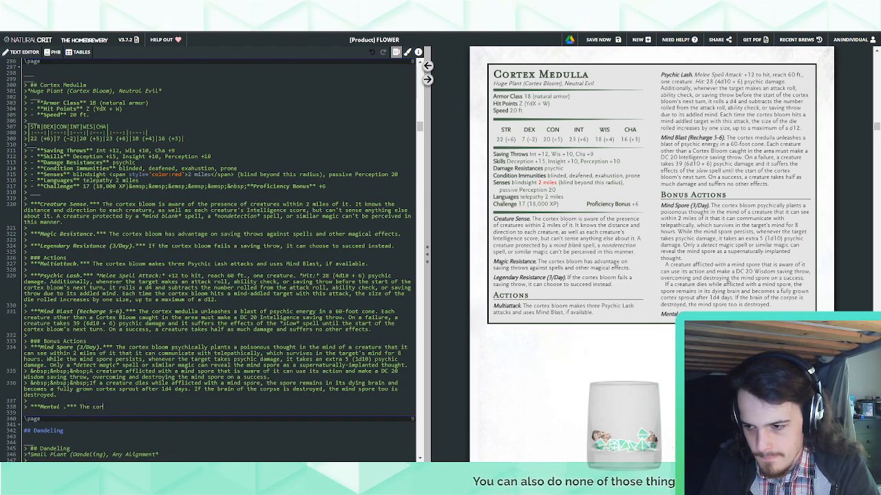
{"action": "type", "text": "tex bloom telepathically communicates"}
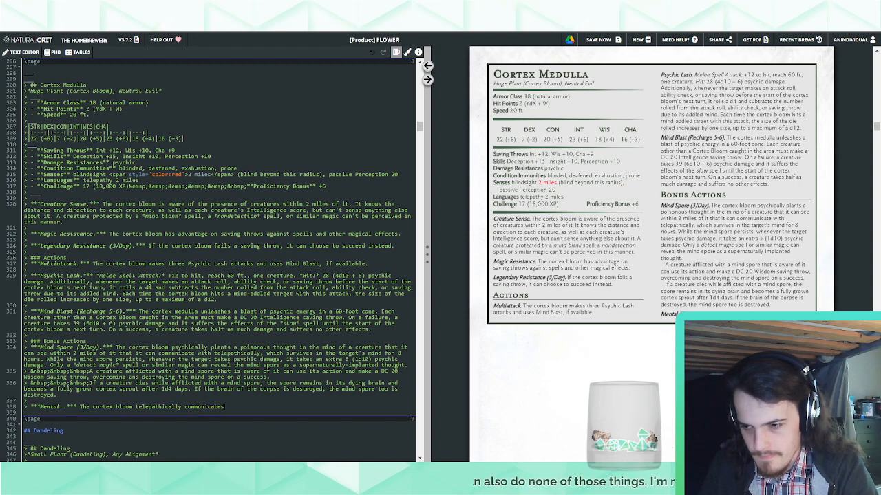
Begin the description of the Cortex Medulla's "Mental" bonus action with "The cortex bloom"
{"action": "key", "text": "BackSpace"}
{"action": "key", "text": "BackSpace"}
{"action": "key", "text": "BackSpace"}
{"action": "key", "text": "BackSpace"}
{"action": "key", "text": "BackSpace"}
{"action": "key", "text": "BackSpace"}
{"action": "key", "text": "BackSpace"}
{"action": "key", "text": "BackSpace"}
{"action": "key", "text": "BackSpace"}
{"action": "key", "text": "BackSpace"}
{"action": "key", "text": "BackSpace"}
{"action": "key", "text": "BackSpace"}
{"action": "key", "text": "BackSpace"}
{"action": "key", "text": "BackSpace"}
{"action": "key", "text": "BackSpace"}
{"action": "key", "text": "BackSpace"}
{"action": "key", "text": "BackSpace"}
{"action": "key", "text": "BackSpace"}
{"action": "key", "text": "BackSpace"}
{"action": "key", "text": "BackSpace"}
{"action": "key", "text": "BackSpace"}
{"action": "key", "text": "BackSpace"}
{"action": "key", "text": "BackSpace"}
{"action": "key", "text": "BackSpace"}
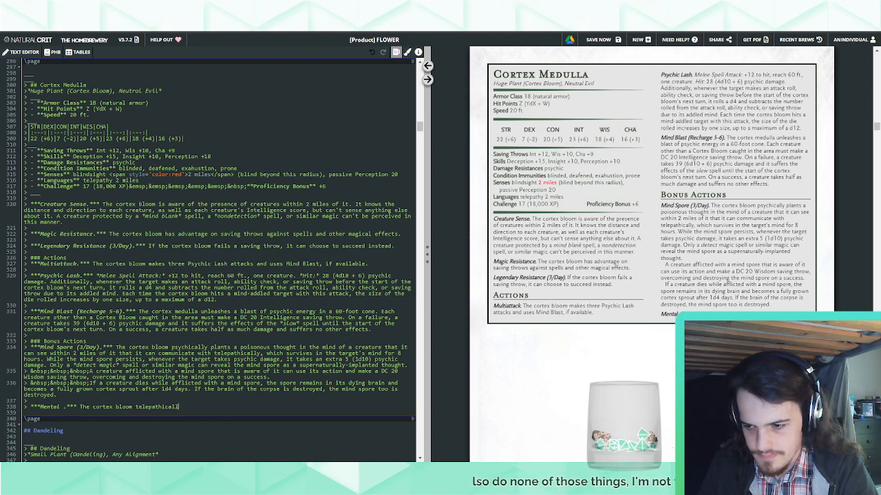
Continue the "Mental" description with "attempts to take control of a creature under the effects of its mind spore."
{"action": "type", "text": "attempts to ta"}
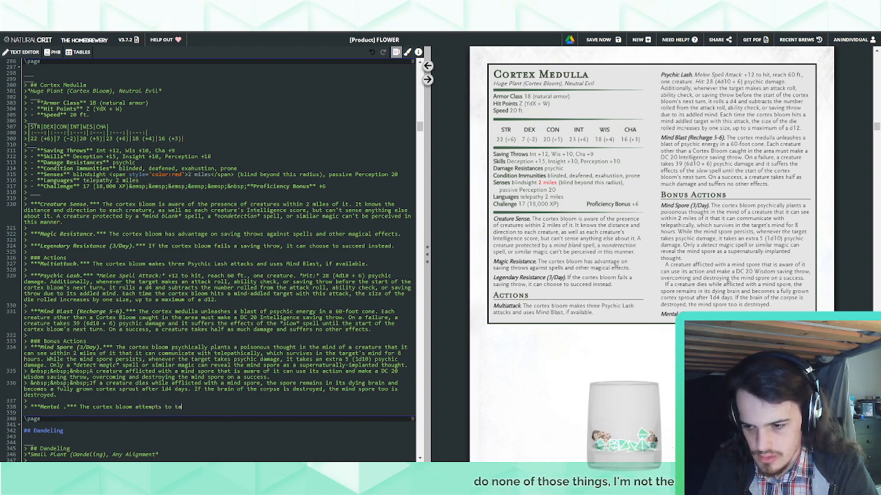
{"action": "type", "text": "ke control of a creatur"}
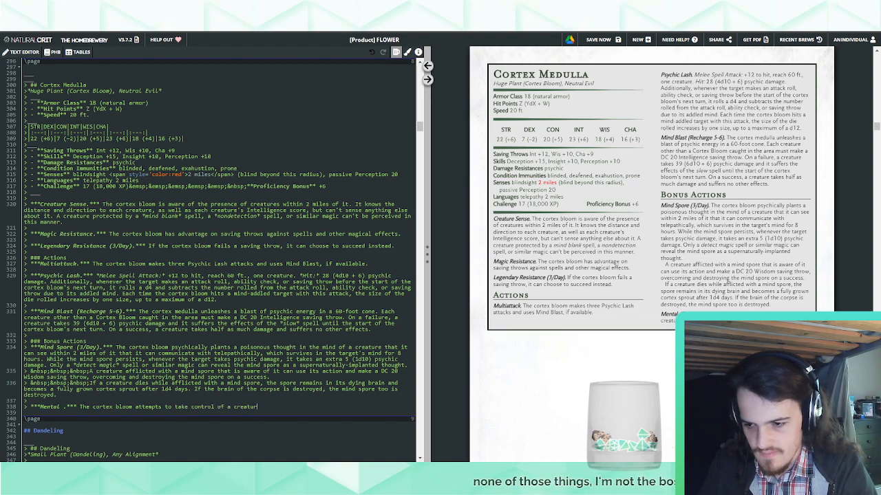
{"action": "type", "text": "e under the "}
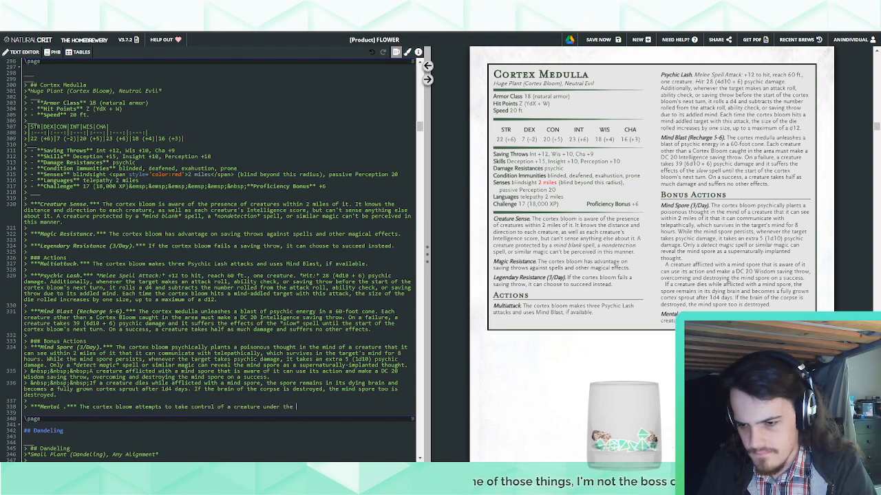
{"action": "type", "text": "effects of its "}
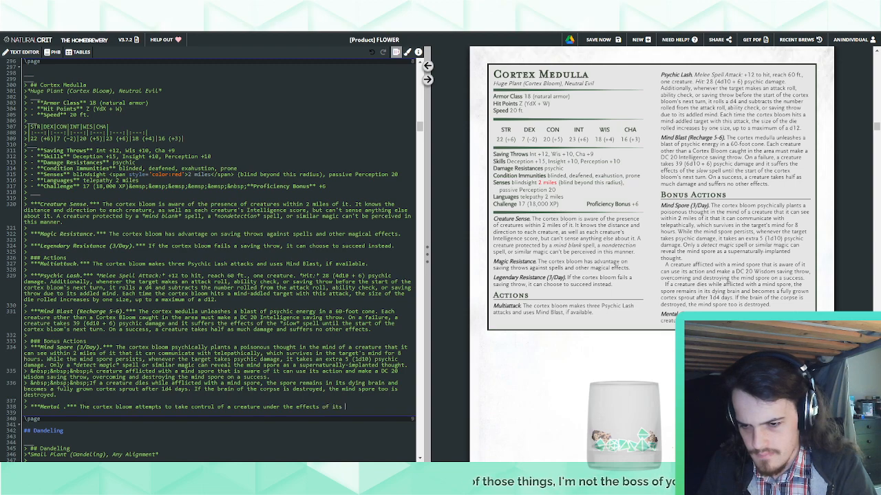
{"action": "type", "text": "mind spore"}
{"action": "key", "text": "BackSpace"}
{"action": "key", "text": "BackSpace"}
{"action": "key", "text": "BackSpace"}
{"action": "key", "text": "BackSpace"}
{"action": "key", "text": "BackSpace"}
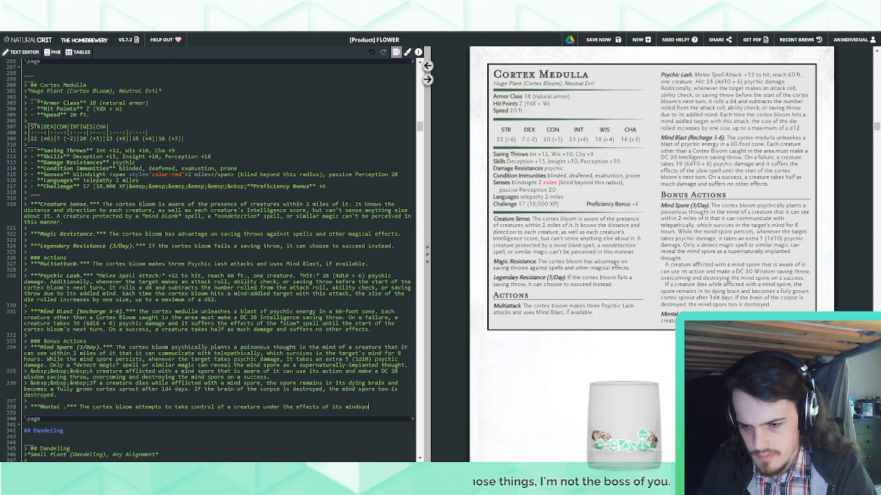
{"action": "type", "text": "spore."}
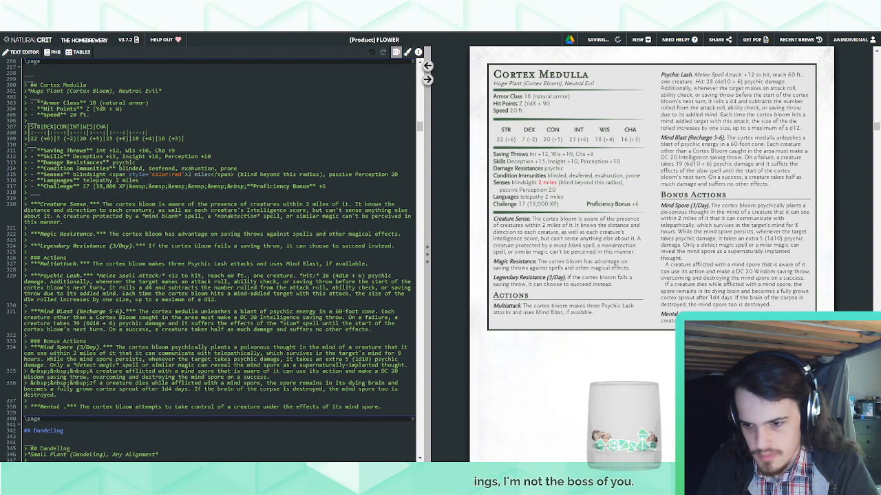
Rewrite the clause after "The cortex bloom" as "chooses one creature it can telepathically communicate with that is under the effect of its Mind Spore."
{"action": "key", "text": "BackSpace"}
{"action": "key", "text": "BackSpace"}
{"action": "key", "text": "BackSpace"}
{"action": "key", "text": "BackSpace"}
{"action": "key", "text": "BackSpace"}
{"action": "key", "text": "BackSpace"}
{"action": "key", "text": "BackSpace"}
{"action": "key", "text": "BackSpace"}
{"action": "key", "text": "BackSpace"}
{"action": "key", "text": "BackSpace"}
{"action": "key", "text": "BackSpace"}
{"action": "key", "text": "BackSpace"}
{"action": "key", "text": "BackSpace"}
{"action": "key", "text": "BackSpace"}
{"action": "key", "text": "BackSpace"}
{"action": "key", "text": "BackSpace"}
{"action": "key", "text": "BackSpace"}
{"action": "key", "text": "BackSpace"}
{"action": "key", "text": "BackSpace"}
{"action": "key", "text": "BackSpace"}
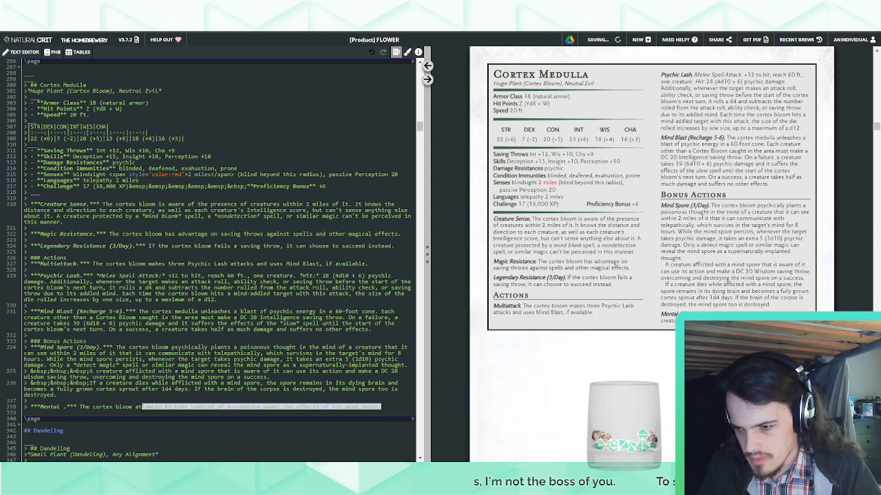
{"action": "type", "text": "ch"}
{"action": "key", "text": "BackSpace"}
{"action": "key", "text": "BackSpace"}
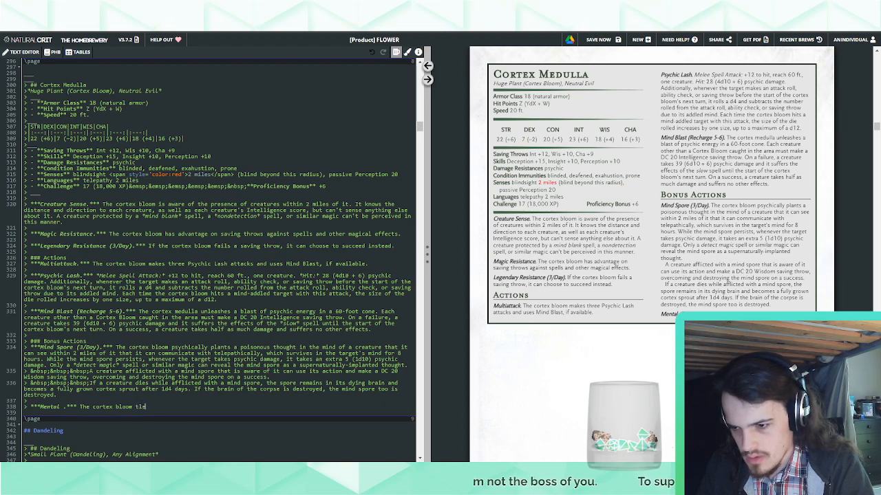
{"action": "type", "text": "chooses o"}
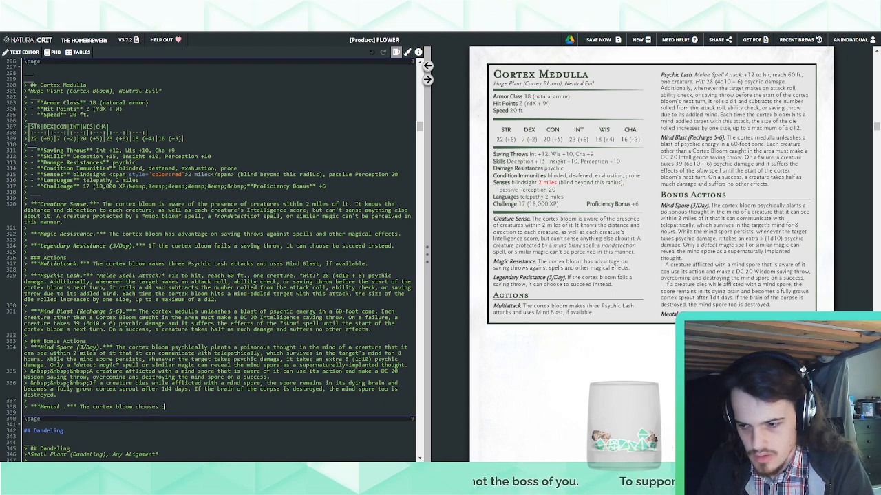
{"action": "type", "text": "ne creature it can telep"}
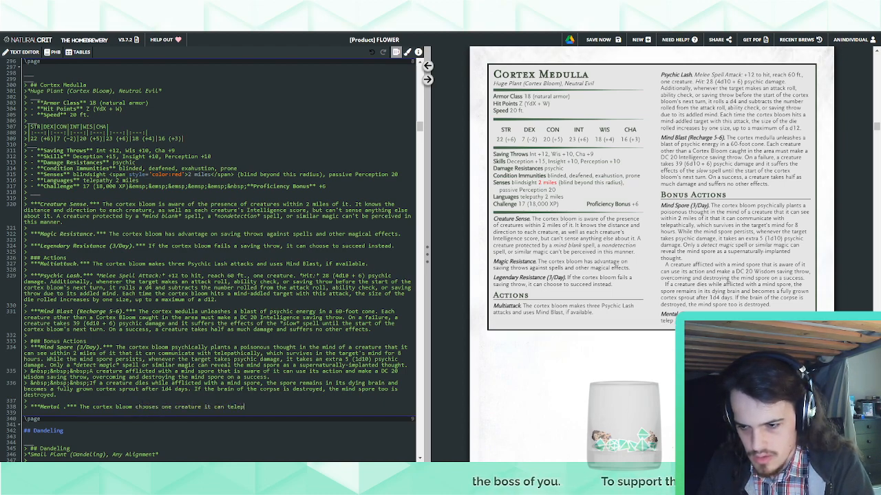
{"action": "type", "text": "athically communicate wit"}
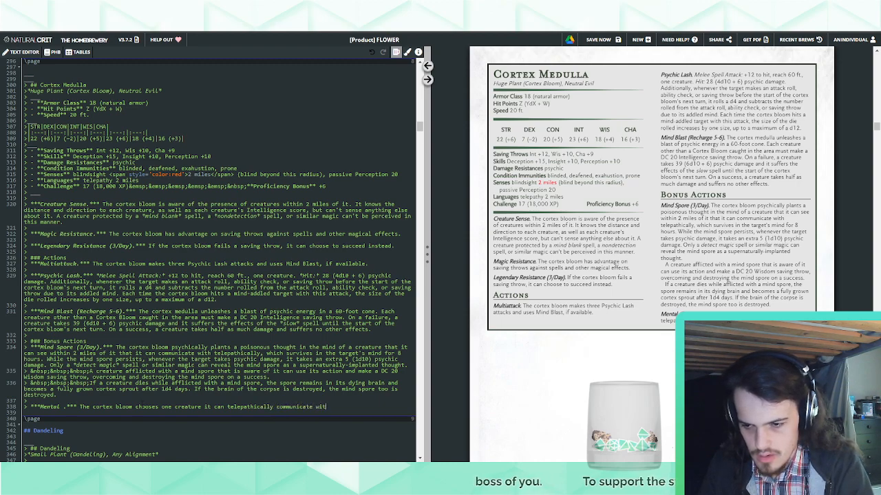
{"action": "type", "text": "h that is un"}
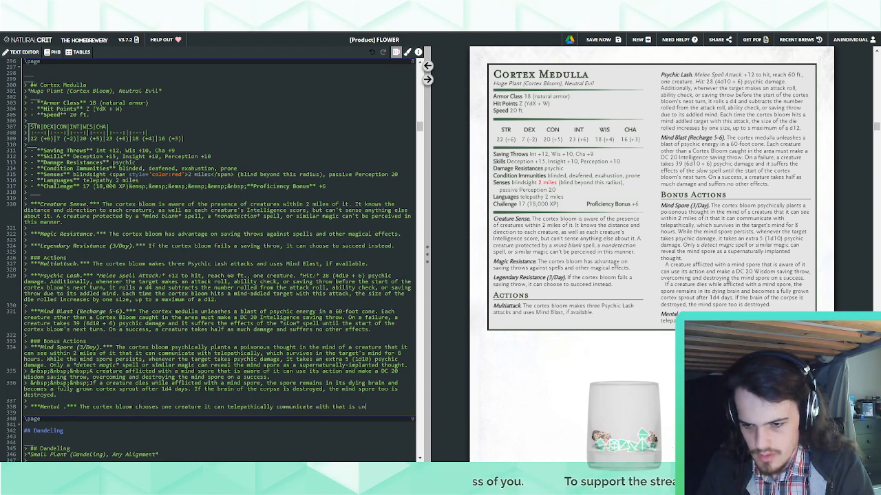
{"action": "type", "text": "der the effec"}
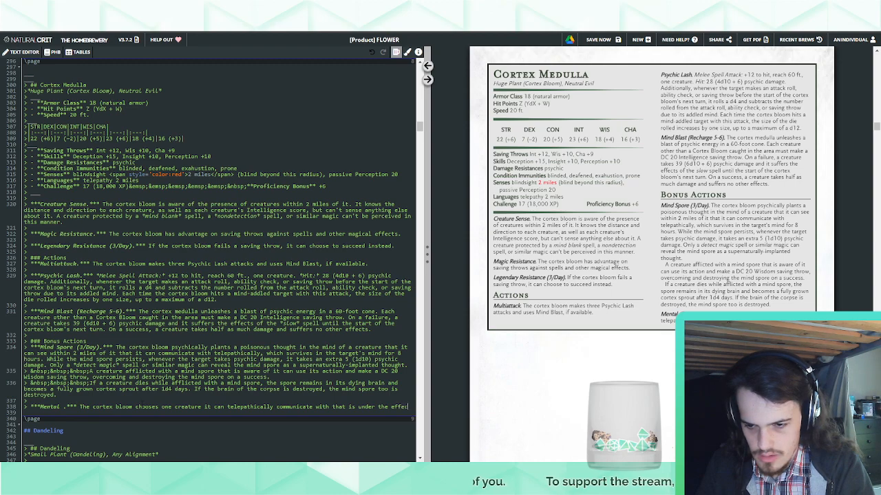
{"action": "type", "text": "t of its Mind Spor"}
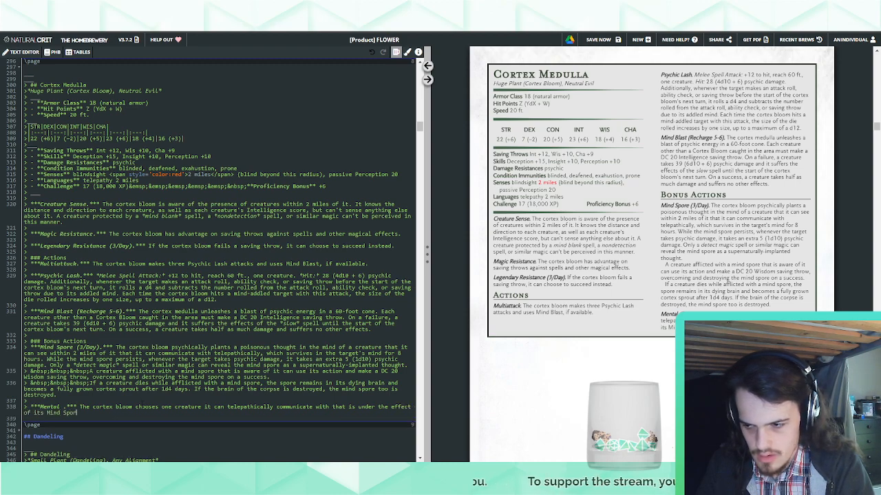
{"action": "type", "text": "e. "}
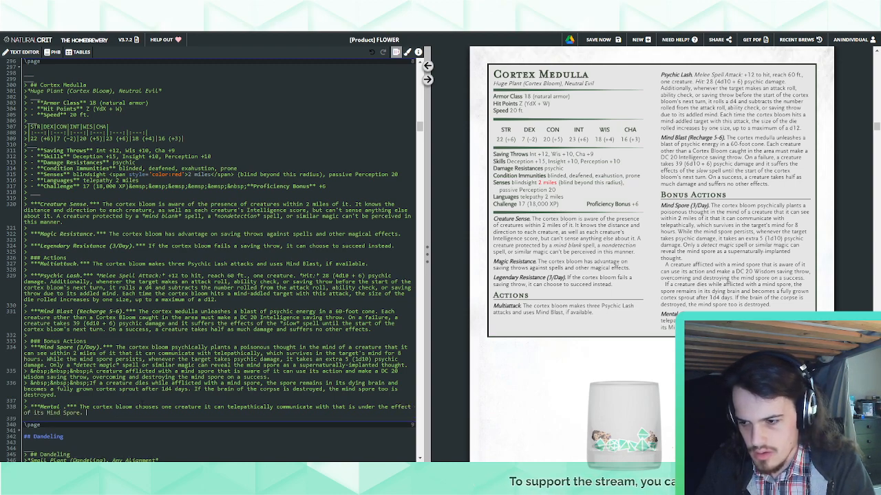
{"action": "type", "text": "That creature must suc"}
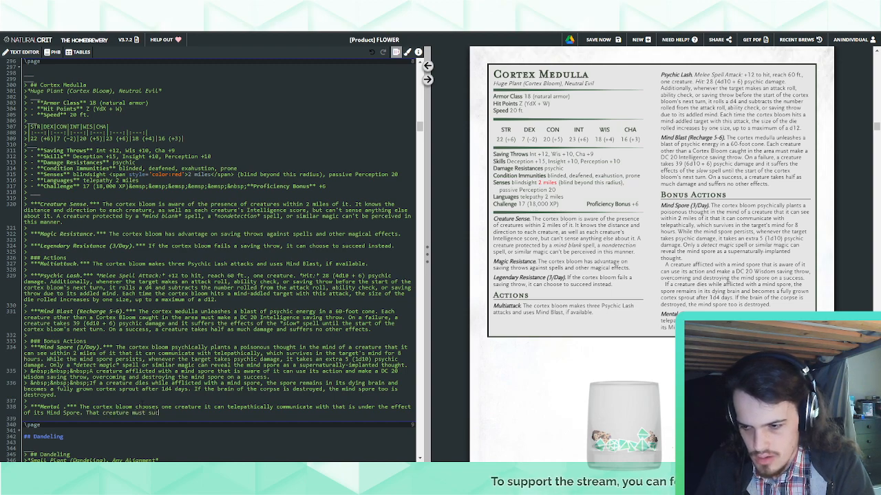
{"action": "type", "text": "ceed on a "}
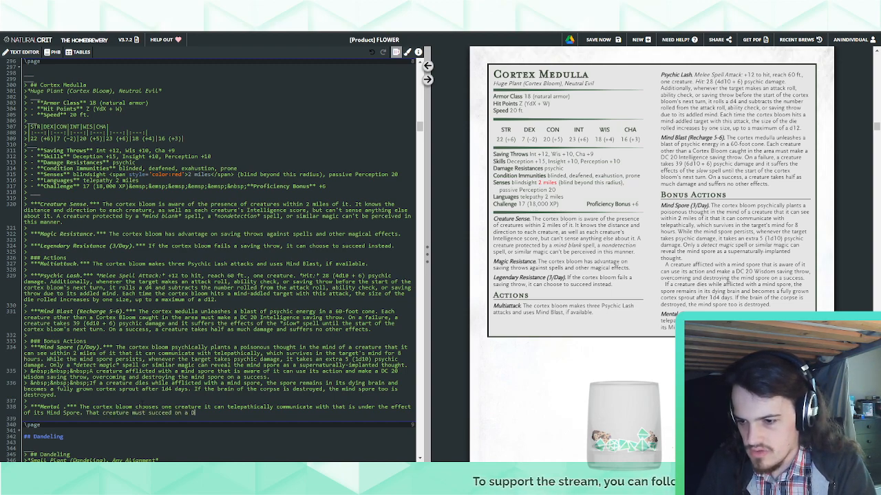
{"action": "type", "text": "DC 20 Wisdom saving ht"}
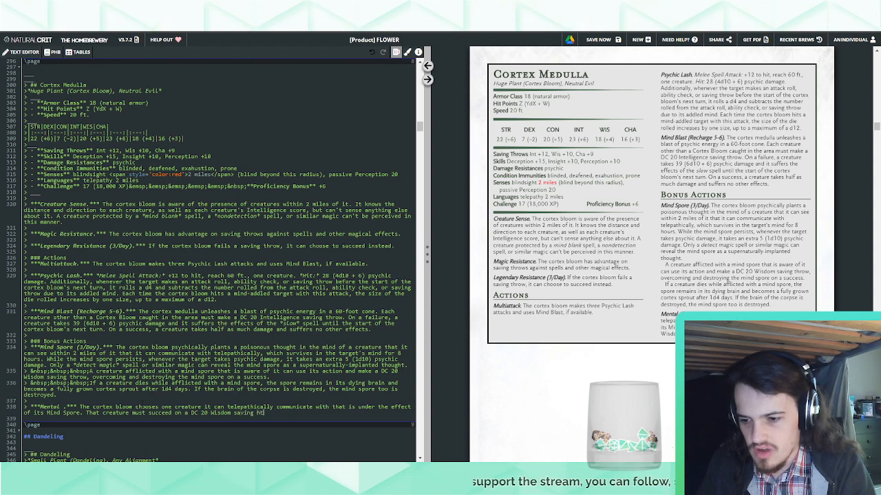
Add "That creature must succeed on a DC 20 Wisdom saving throw or become charmed by the cortex bloom" to the "Mental" bonus action
{"action": "key", "text": "BackSpace"}
{"action": "key", "text": "BackSpace"}
{"action": "type", "text": "throw or"}
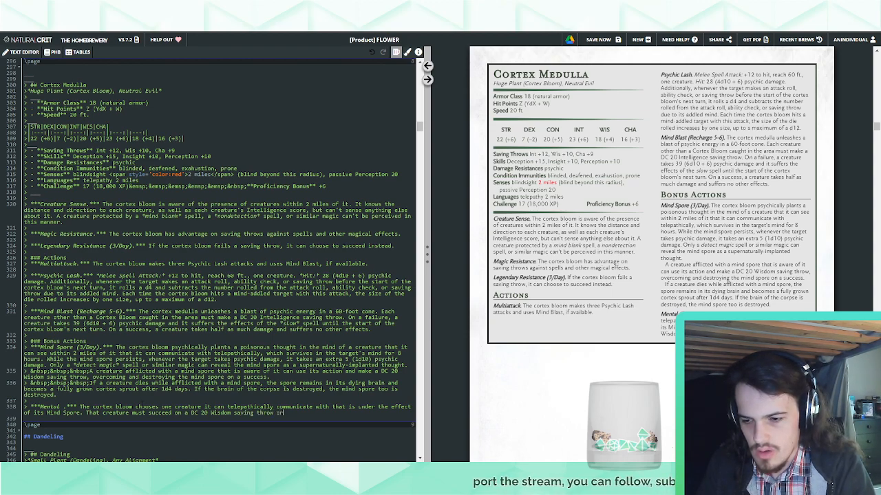
{"action": "type", "text": " become"}
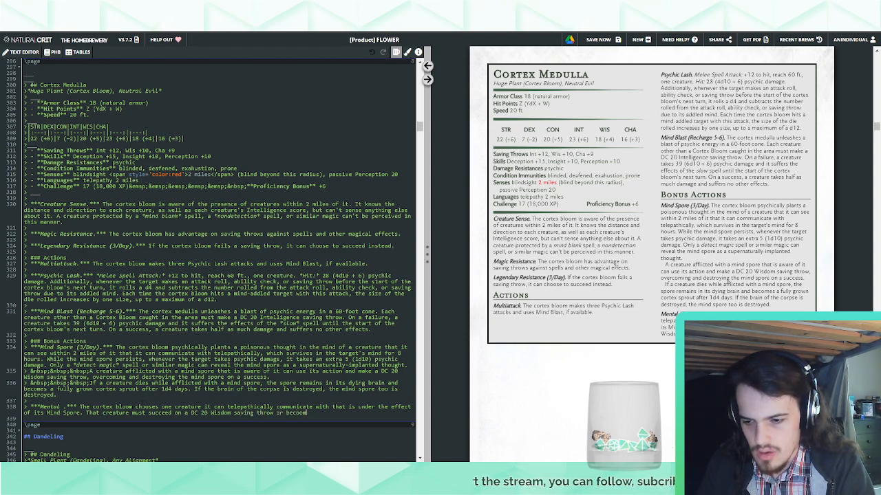
{"action": "type", "text": " charmed by"}
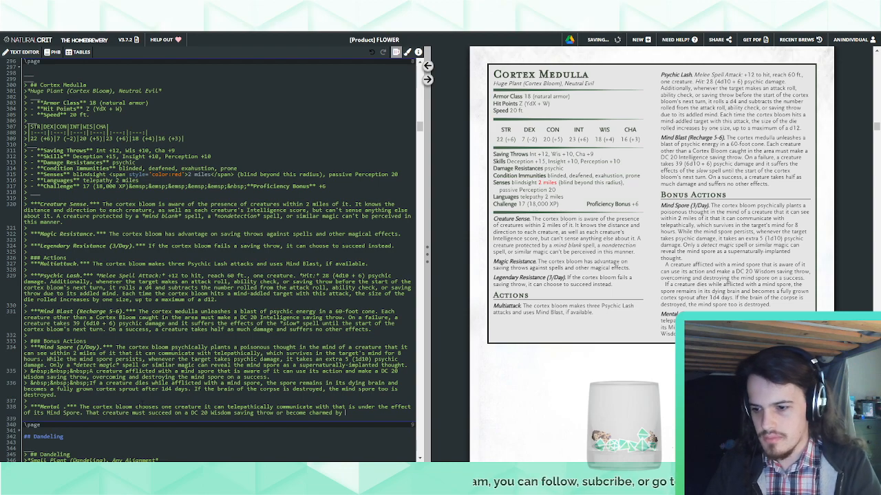
{"action": "type", "text": "the cortex bloom"}
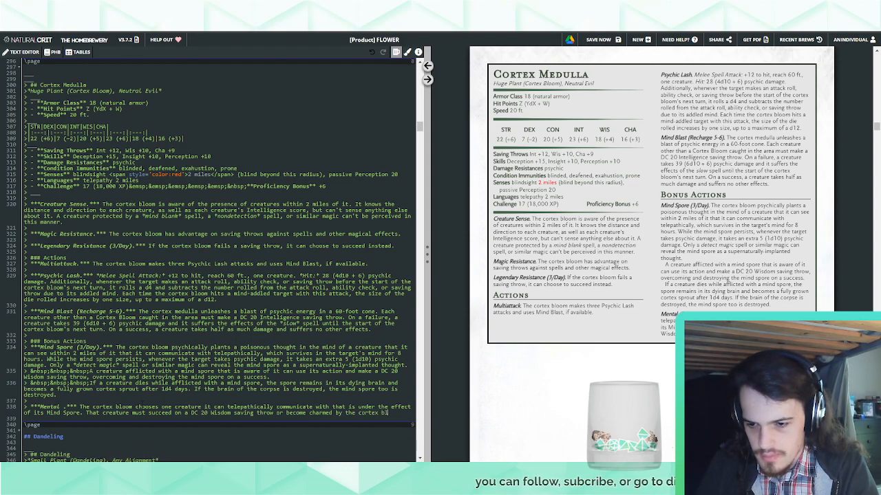
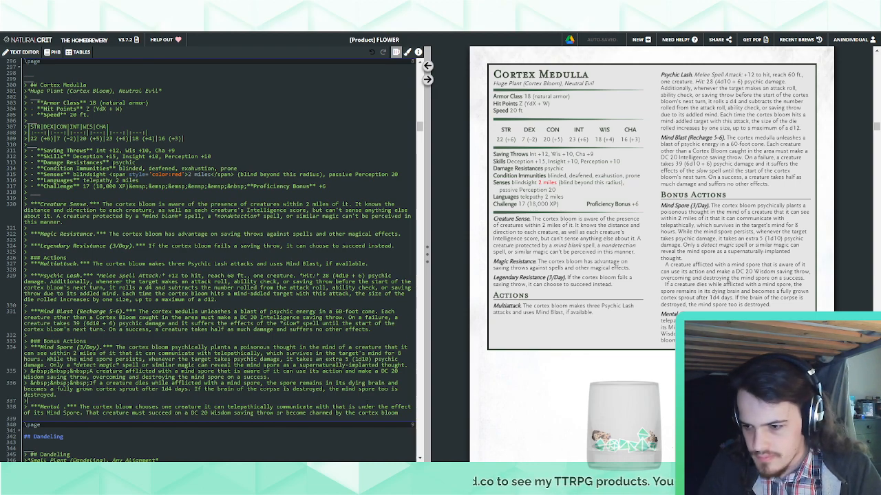
Replace the "Mental" bonus action's description after "The cortex bloom" with "casts *dominate person*, using"
{"action": "left_click_drag", "start_coordinate": [398, 413], "coordinate": [137, 408]}
{"action": "type", "text": "casts *"}
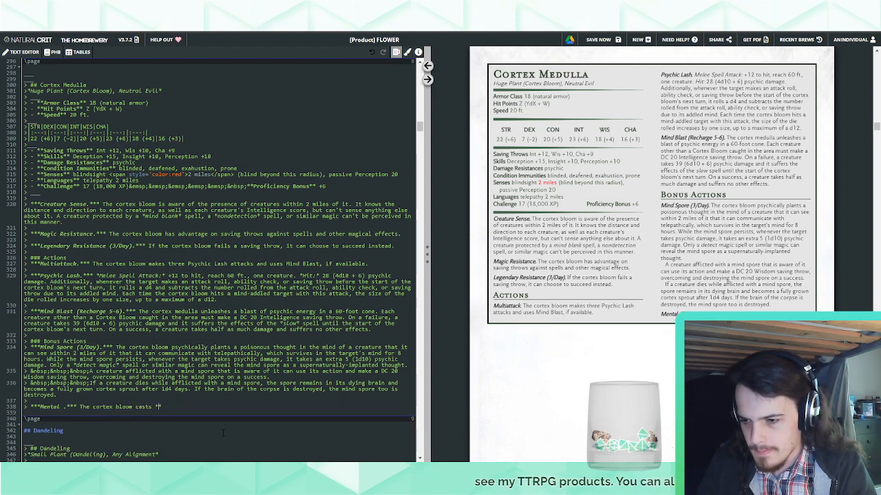
{"action": "type", "text": "dominate person*"}
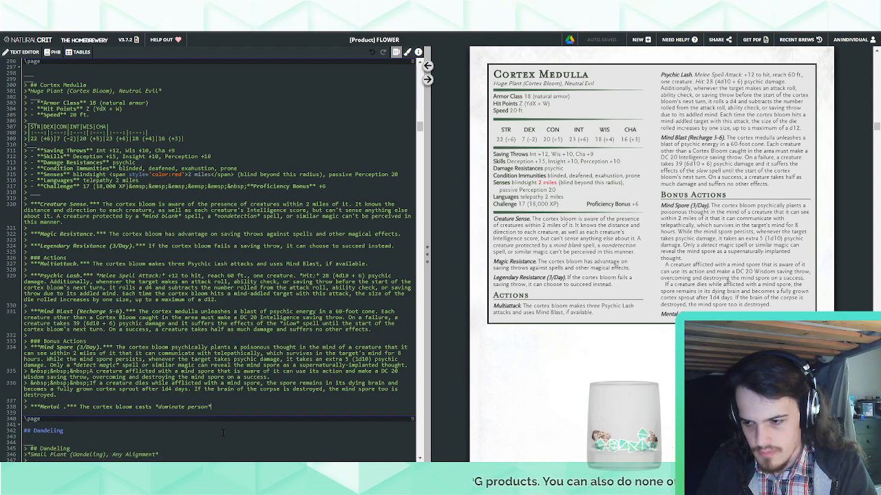
{"action": "type", "text": ", using "}
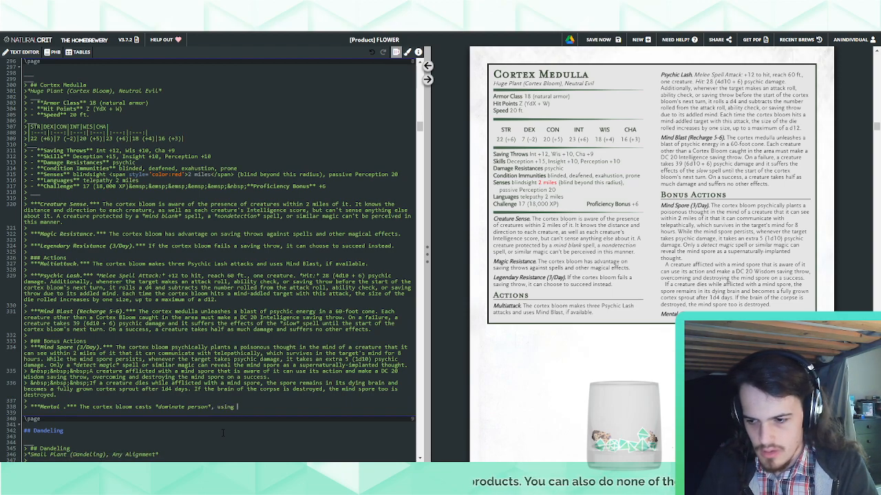
{"action": "type", "text": "Domina"}
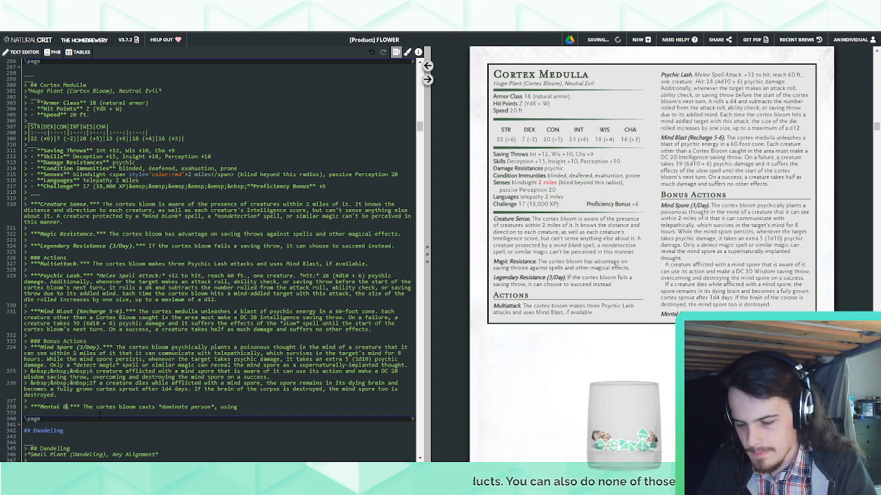
{"action": "type", "text": "tion."}
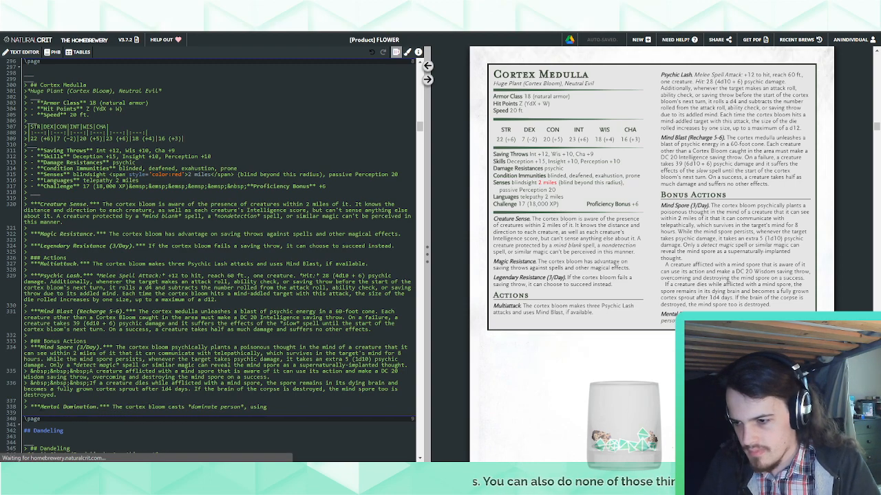
Retitle the "Mental" bonus action as "Brain Domination" and change its spell to *dominate monster*
{"action": "double_click", "coordinate": [50, 407]}
{"action": "type", "text": "Mind"}
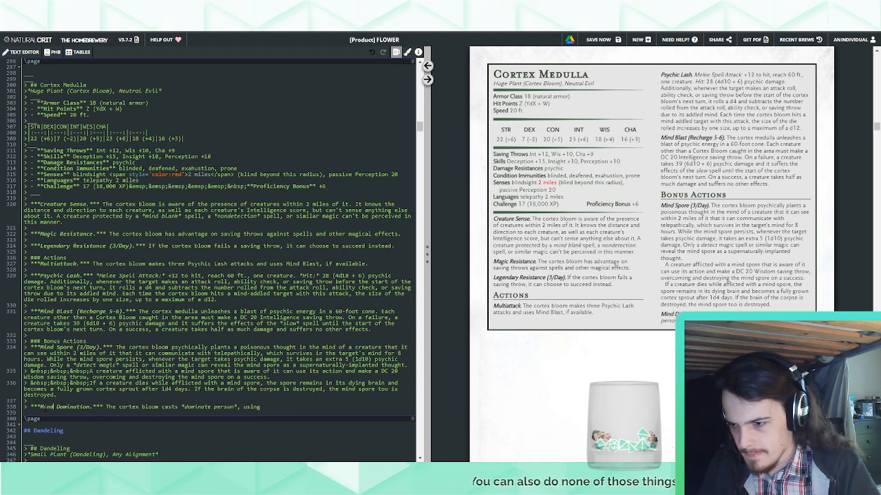
{"action": "double_click", "coordinate": [221, 407]}
{"action": "type", "text": "monster"}
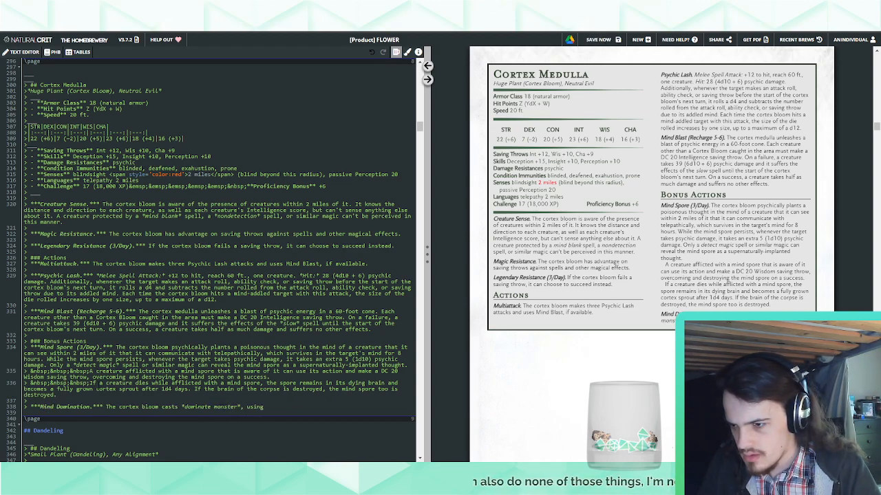
{"action": "double_click", "coordinate": [46, 407]}
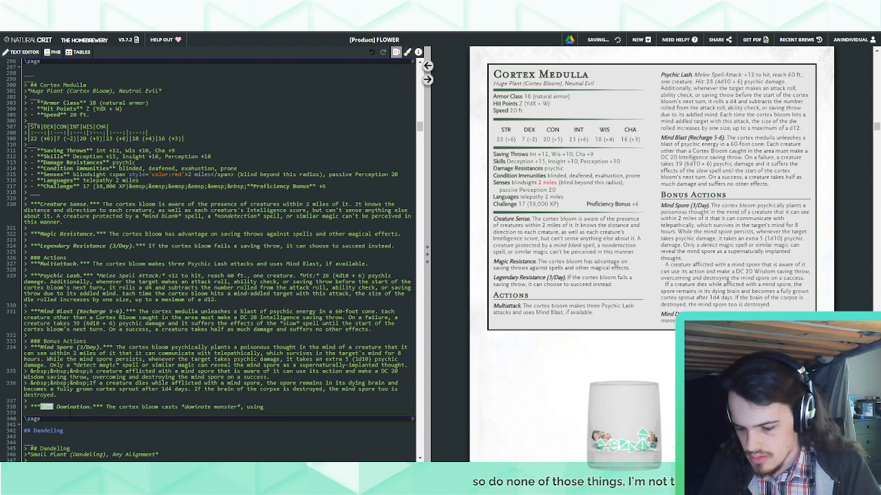
{"action": "type", "text": "Brain"}
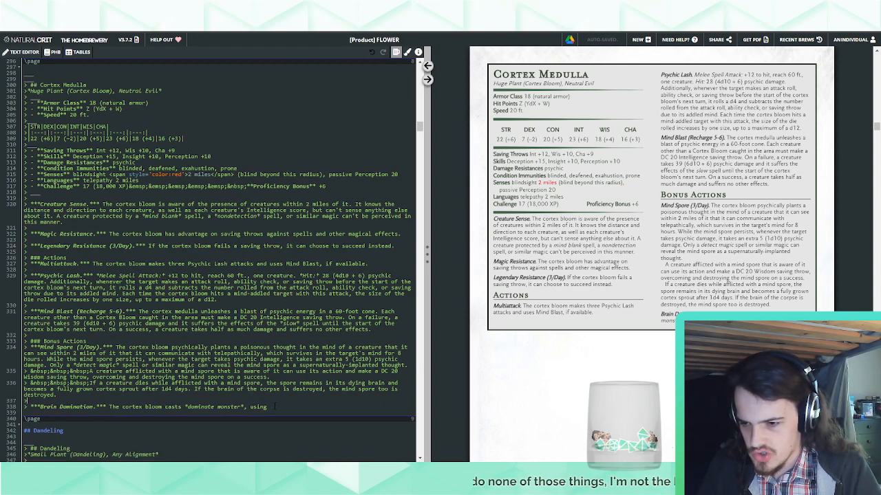
Move the Brain Domination entry directly under the Bonus Actions heading, above Mind Spore, without a blank line after the heading
{"action": "left_click_drag", "start_coordinate": [270, 406], "coordinate": [277, 394]}
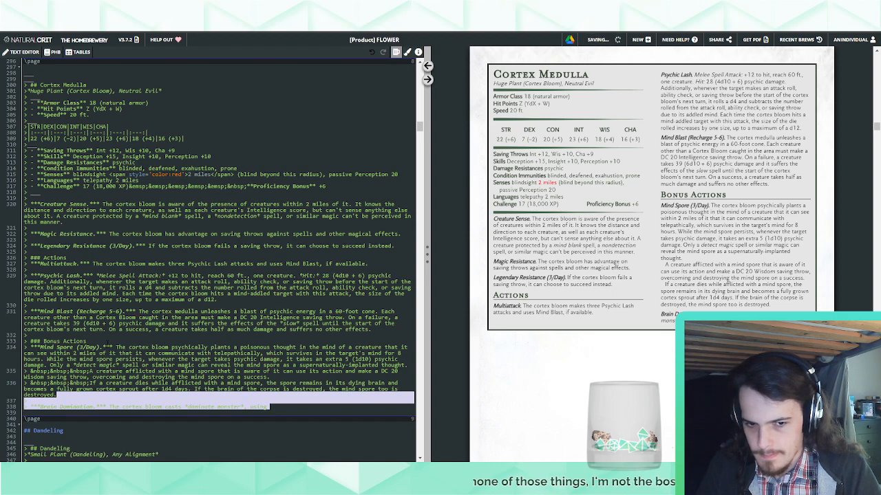
{"action": "key", "text": "ctrl+x"}
{"action": "left_click", "coordinate": [106, 340]}
{"action": "key", "text": "ctrl+v"}
{"action": "key", "text": "Return"}
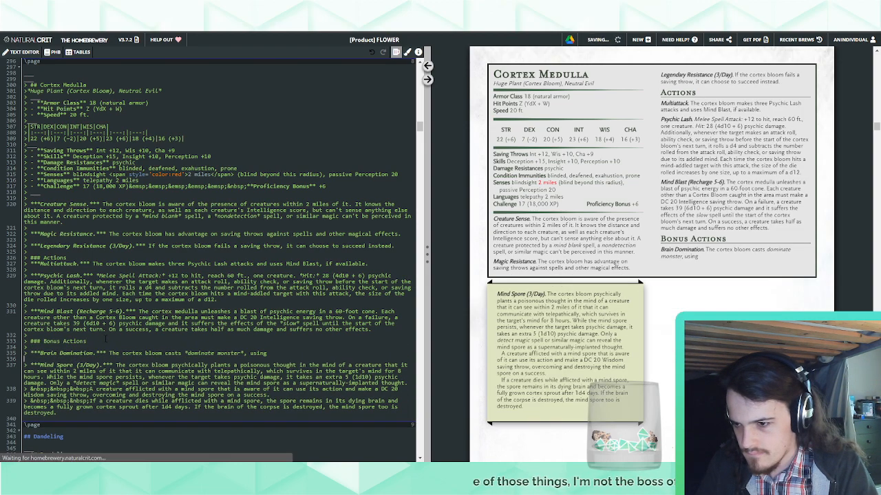
{"action": "left_click_drag", "start_coordinate": [105, 340], "coordinate": [106, 347]}
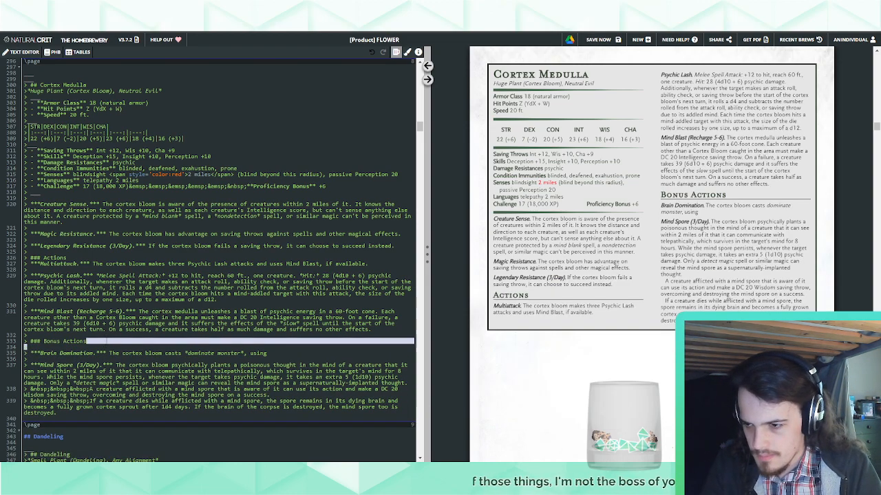
{"action": "key", "text": "BackSpace"}
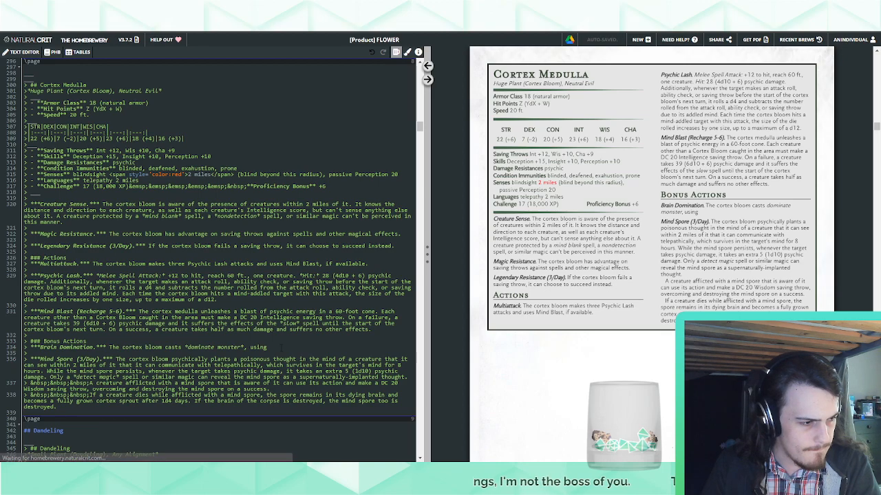
{"action": "type", "text": "Intelligence"}
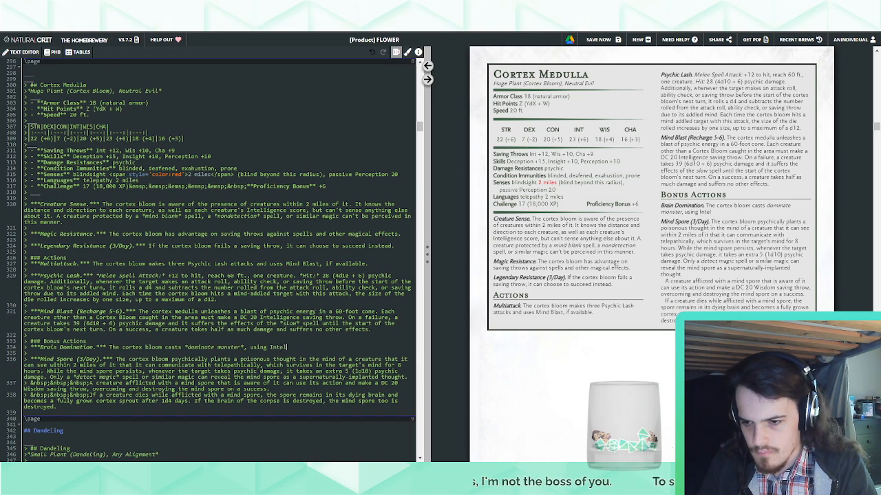
{"action": "type", "text": " as"}
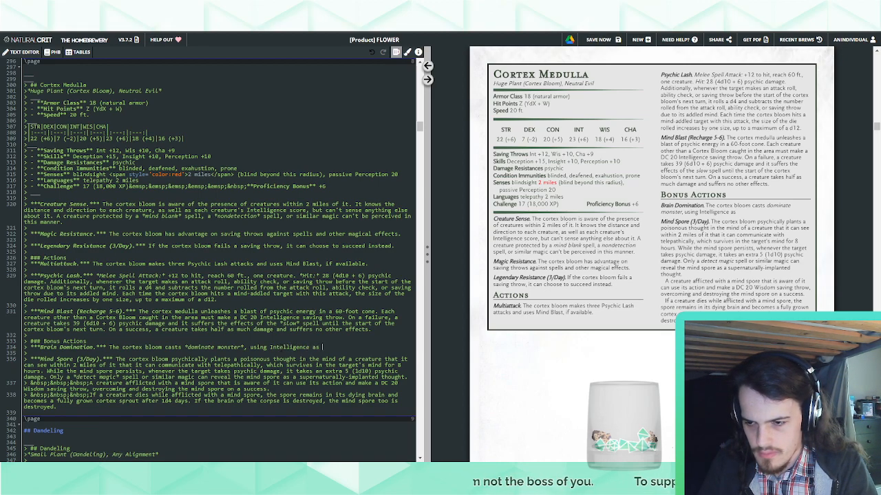
{"action": "key", "text": "BackSpace"}
{"action": "key", "text": "BackSpace"}
{"action": "key", "text": "BackSpace"}
{"action": "key", "text": "BackSpace"}
{"action": "key", "text": "BackSpace"}
{"action": "key", "text": "BackSpace"}
{"action": "key", "text": "BackSpace"}
{"action": "key", "text": "BackSpace"}
{"action": "key", "text": "BackSpace"}
{"action": "key", "text": "BackSpace"}
{"action": "key", "text": "BackSpace"}
{"action": "key", "text": "BackSpace"}
{"action": "key", "text": "BackSpace"}
{"action": "key", "text": "BackSpace"}
{"action": "key", "text": "BackSpace"}
{"action": "key", "text": "BackSpace"}
{"action": "key", "text": "BackSpace"}
{"action": "key", "text": "BackSpace"}
{"action": "key", "text": "BackSpace"}
{"action": "key", "text": "BackSpace"}
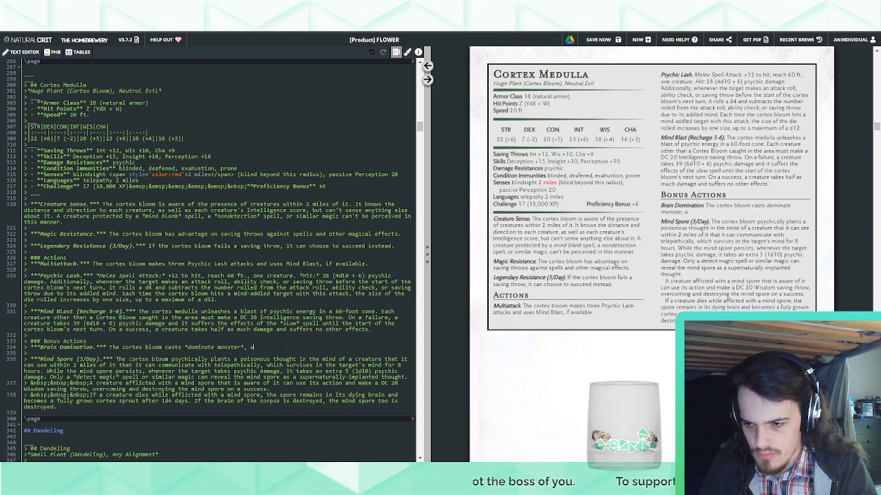
End Brain Domination's first sentence, after *dominate monster*, with "requiring no components and using Intelligence as the spellcasting ability (spell save DC 20)."
{"action": "type", "text": "requiring no compo"}
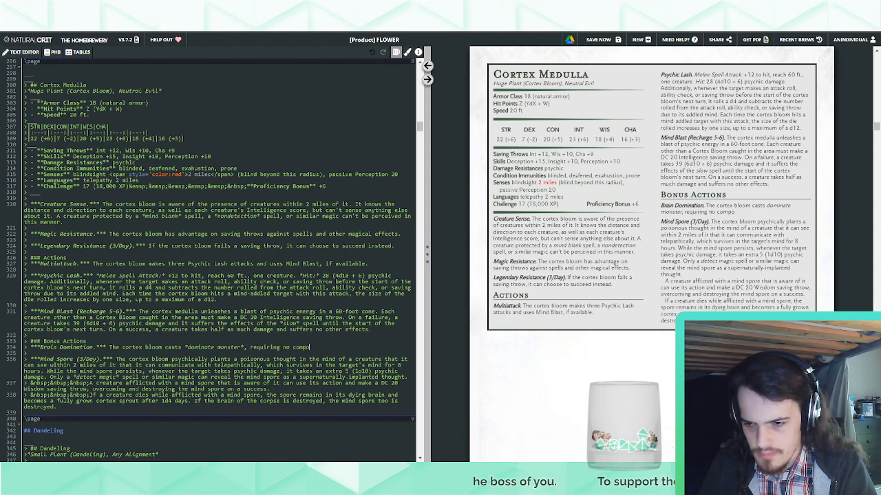
{"action": "type", "text": "nents and using INtelli"}
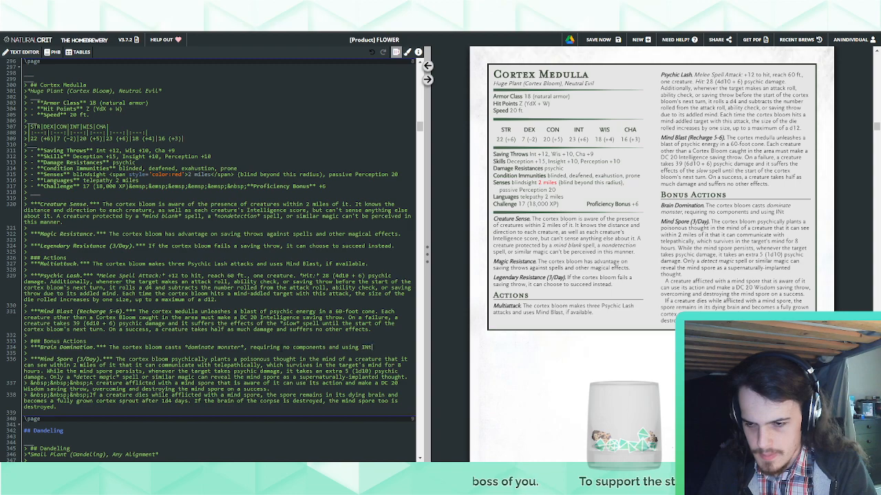
{"action": "key", "text": "BackSpace"}
{"action": "key", "text": "BackSpace"}
{"action": "key", "text": "BackSpace"}
{"action": "key", "text": "BackSpace"}
{"action": "key", "text": "BackSpace"}
{"action": "key", "text": "BackSpace"}
{"action": "key", "text": "BackSpace"}
{"action": "type", "text": "Intel"}
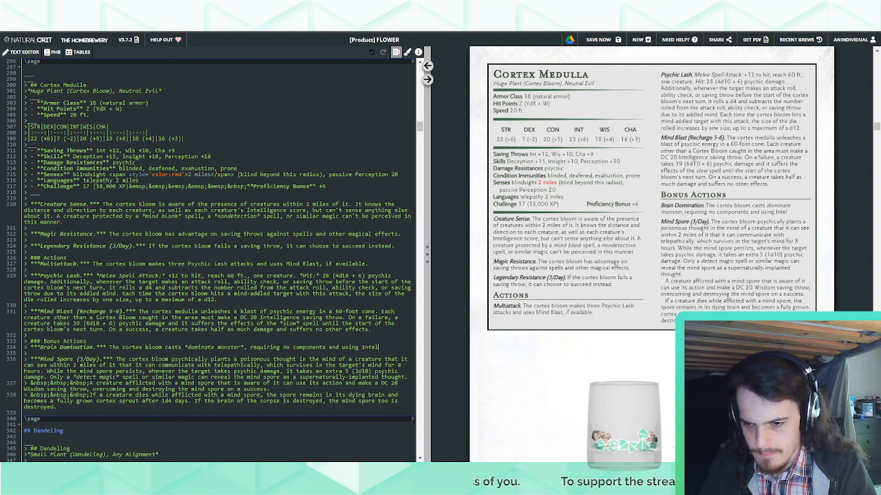
{"action": "type", "text": "ligence as the spellcas"}
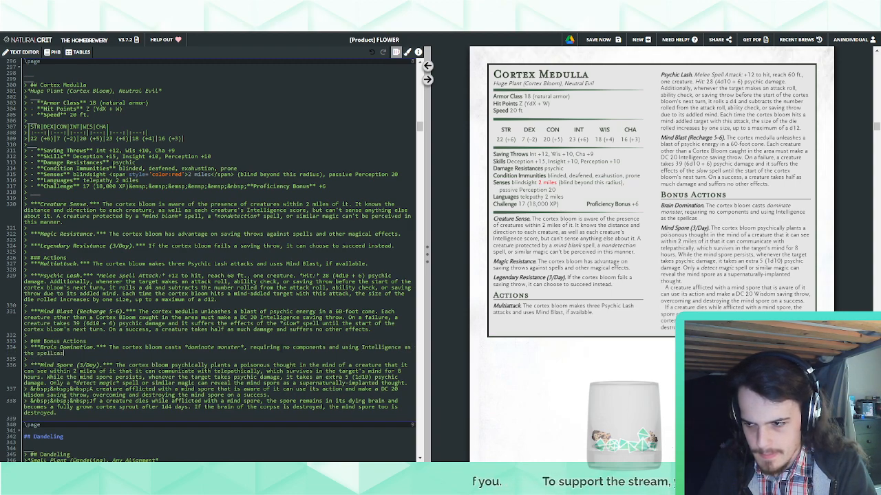
{"action": "type", "text": "ting ability (spel"}
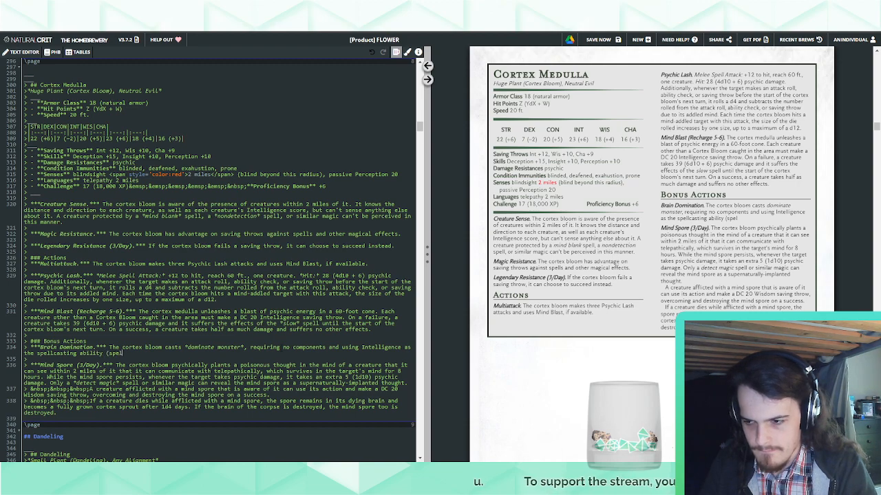
{"action": "type", "text": "l save DC 20)"}
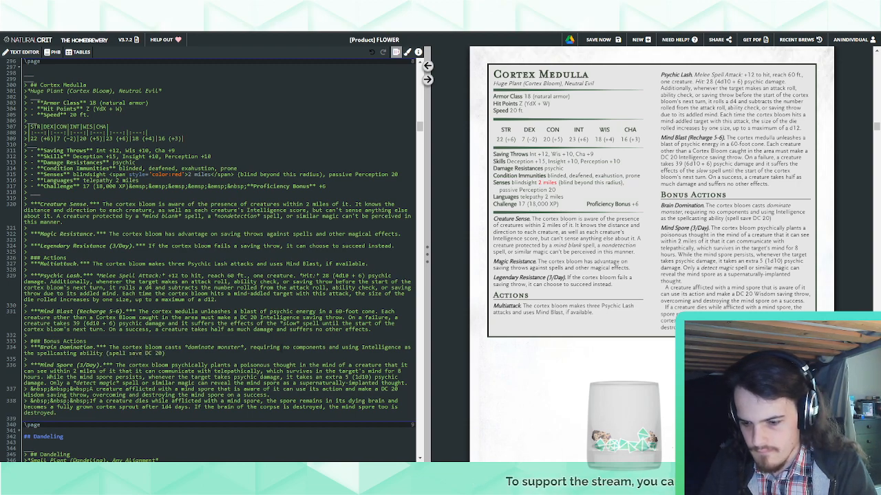
{"action": "type", "text": "."}
{"action": "type", "text": " When i"}
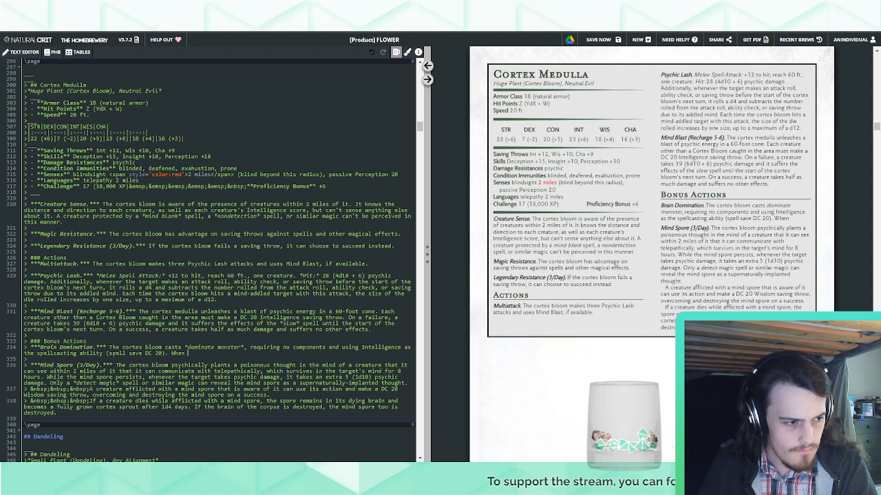
{"action": "type", "text": "t casts"}
Add "When it casts *dominate monster* in this way, the cortex bloom must target a creature that it can communicate" to Brain Domination
{"action": "type", "text": "dominate monster*"}
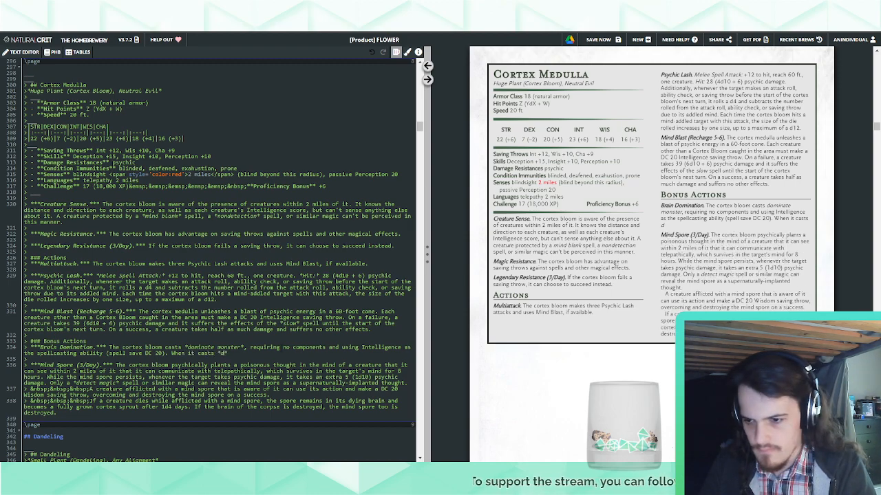
{"action": "type", "text": " in this way, it"}
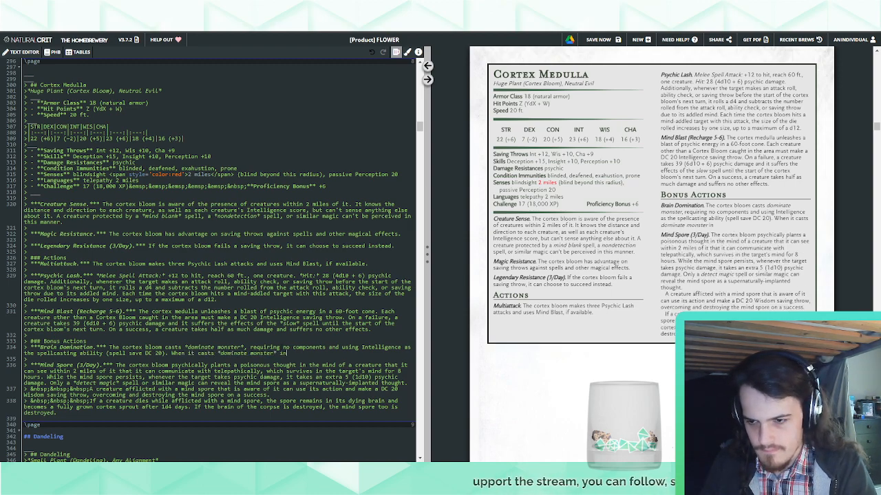
{"action": "key", "text": "BackSpace"}
{"action": "key", "text": "BackSpace"}
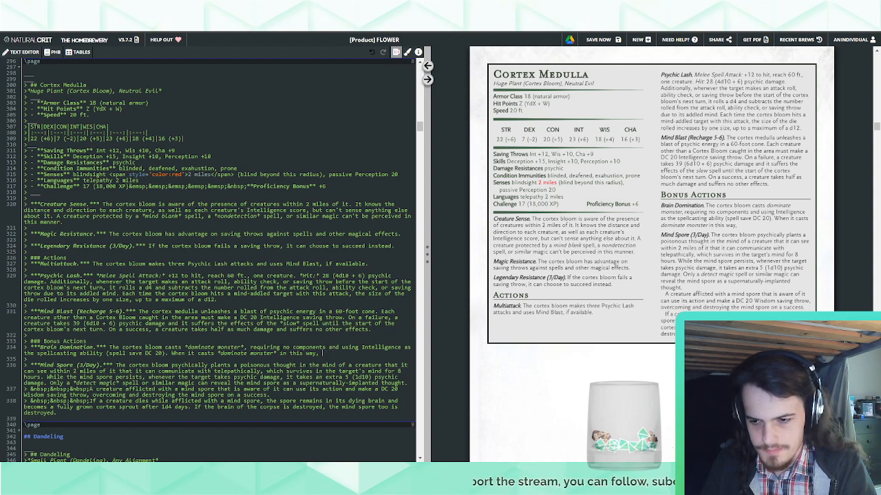
{"action": "type", "text": "the corte"}
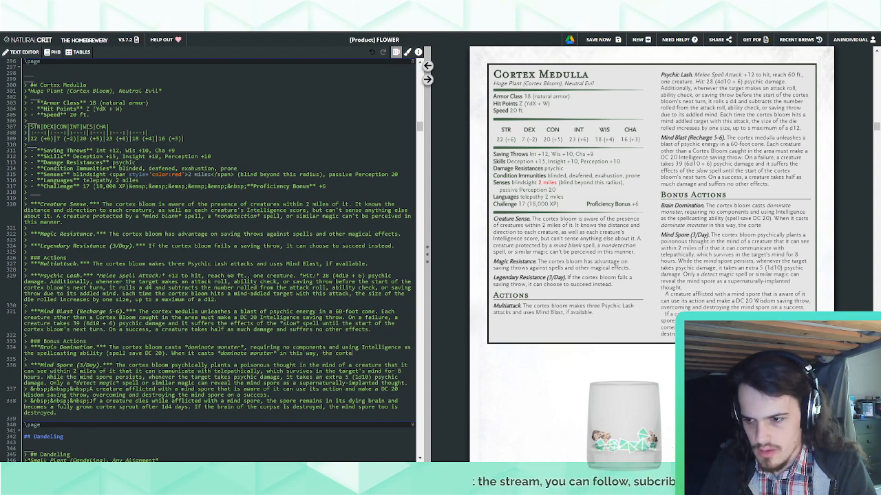
{"action": "type", "text": "x bloom must"}
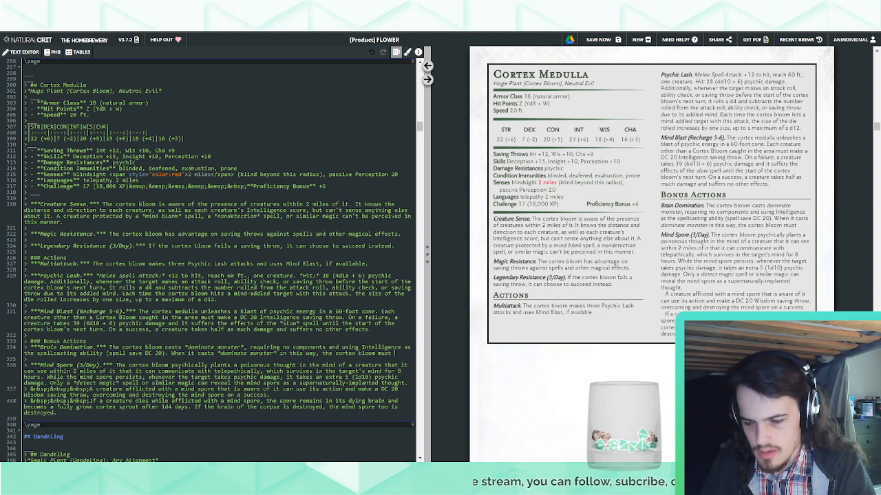
{"action": "type", "text": " target a creature that it can communicate"}
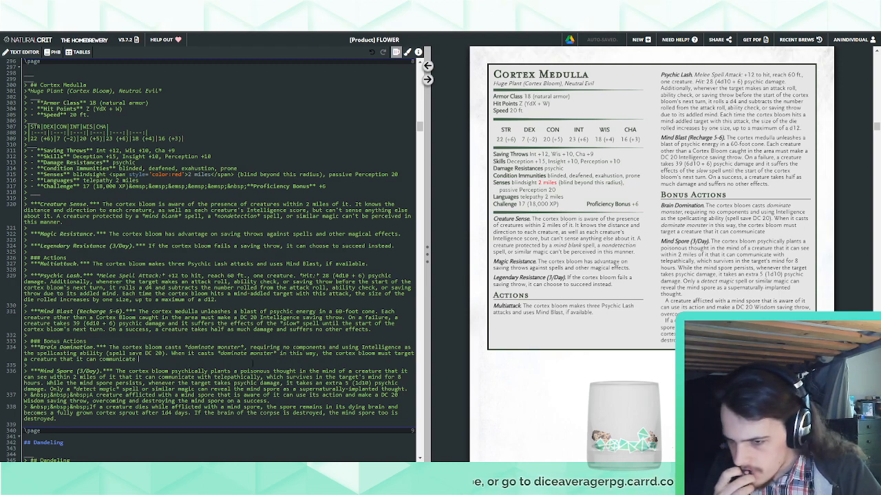
Replace "must target a creature that it can communicate" in Brain Domination with "can target a creature up to 2 miles away, provided that that the cortex"
{"action": "left_click_drag", "start_coordinate": [139, 359], "coordinate": [377, 353]}
{"action": "type", "text": "can tar"}
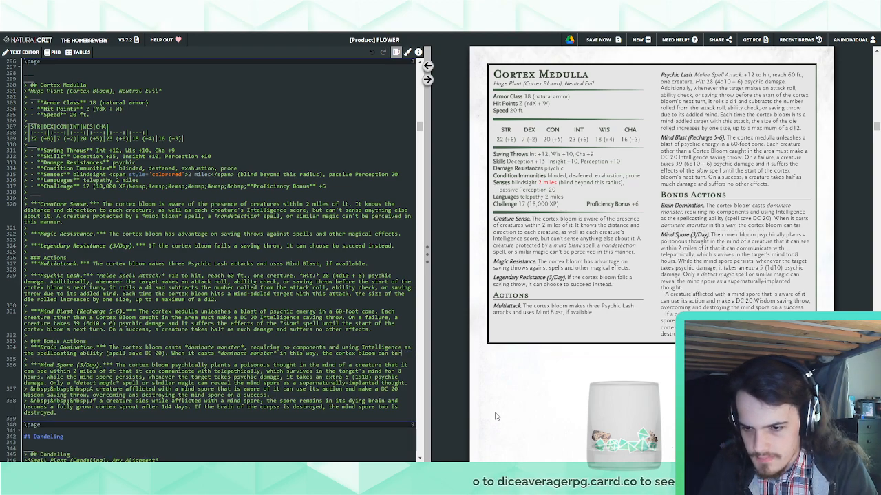
{"action": "type", "text": "get a creature at a"}
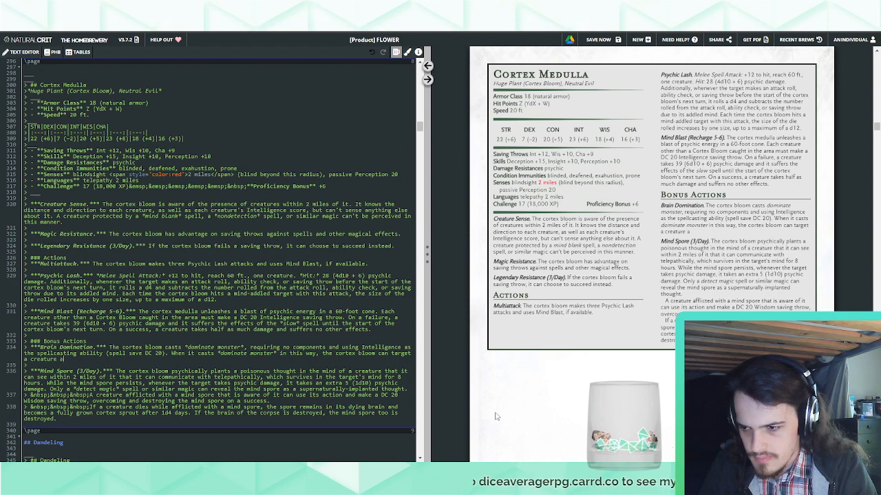
{"action": "key", "text": "BackSpace"}
{"action": "key", "text": "BackSpace"}
{"action": "key", "text": "BackSpace"}
{"action": "key", "text": "BackSpace"}
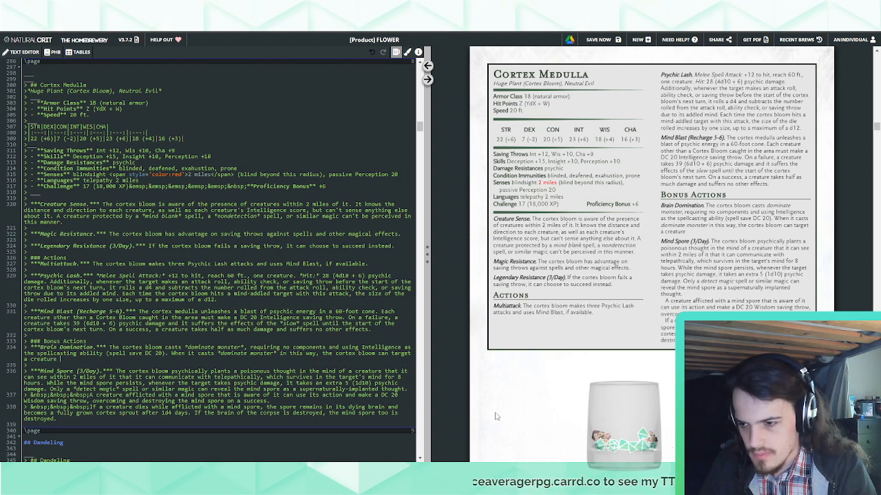
{"action": "type", "text": "up to 2 miles away, pr"}
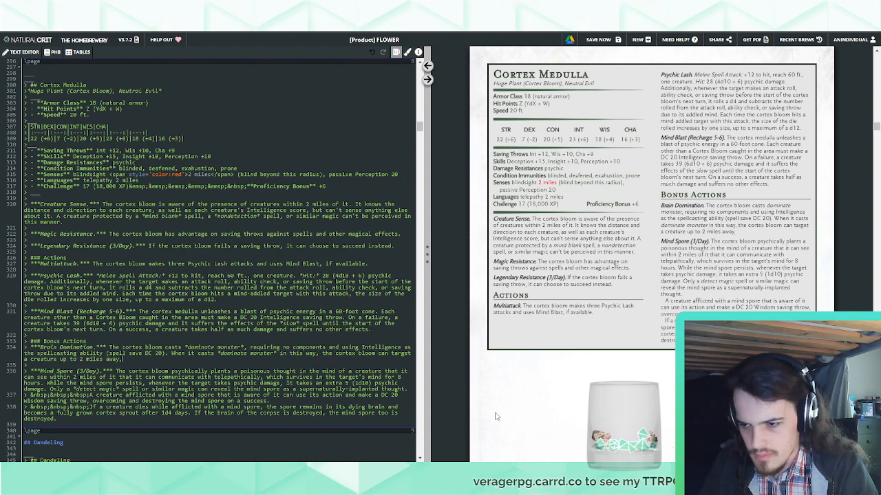
{"action": "type", "text": "oi"}
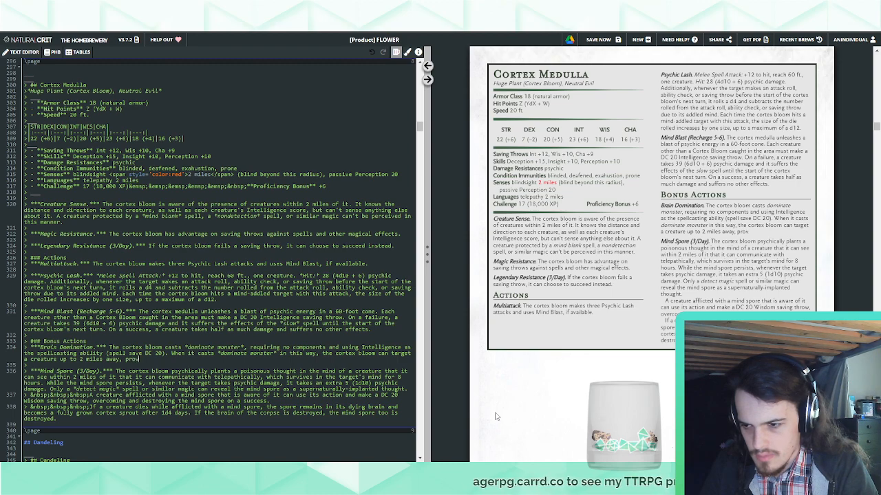
{"action": "type", "text": "ided that "}
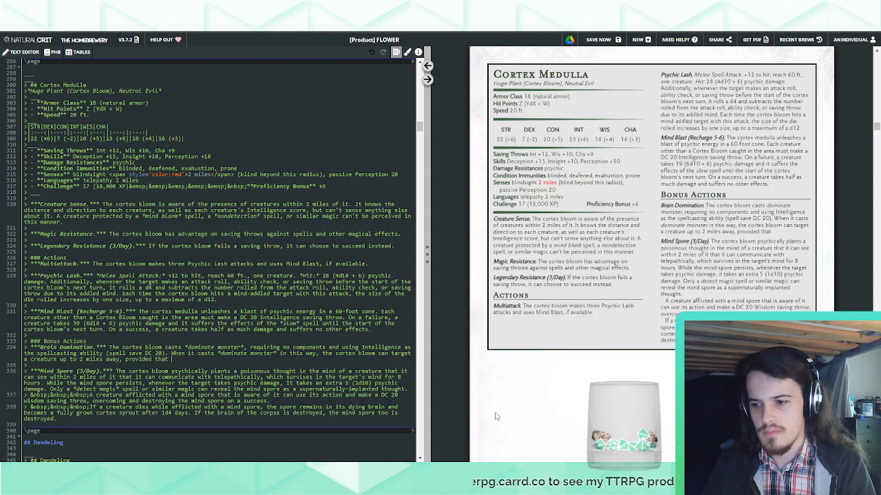
{"action": "type", "text": "t"}
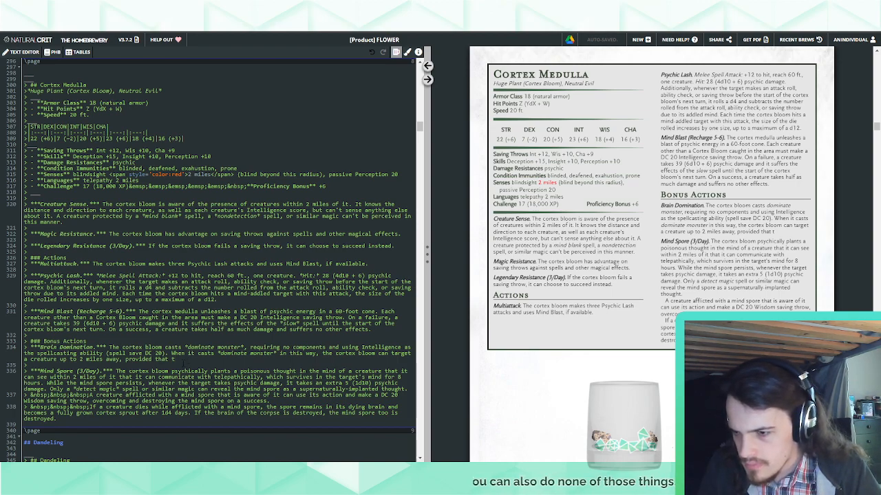
{"action": "type", "text": "hat that"}
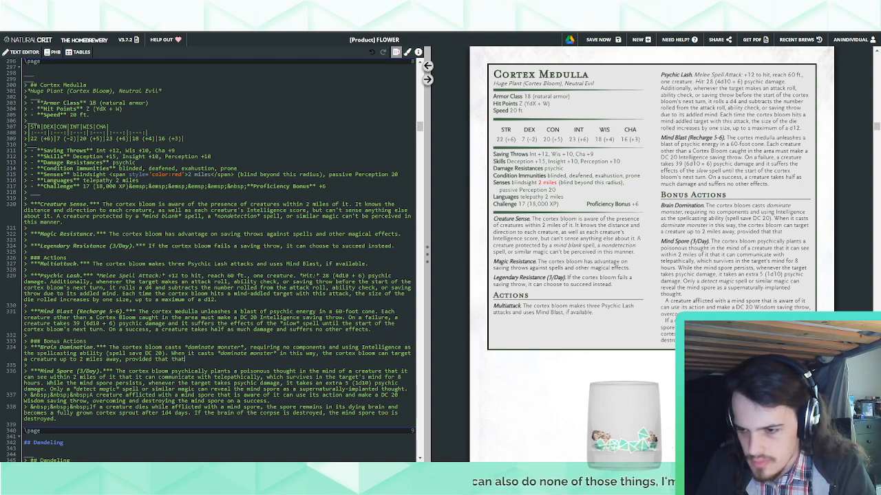
{"action": "type", "text": "e cortex"}
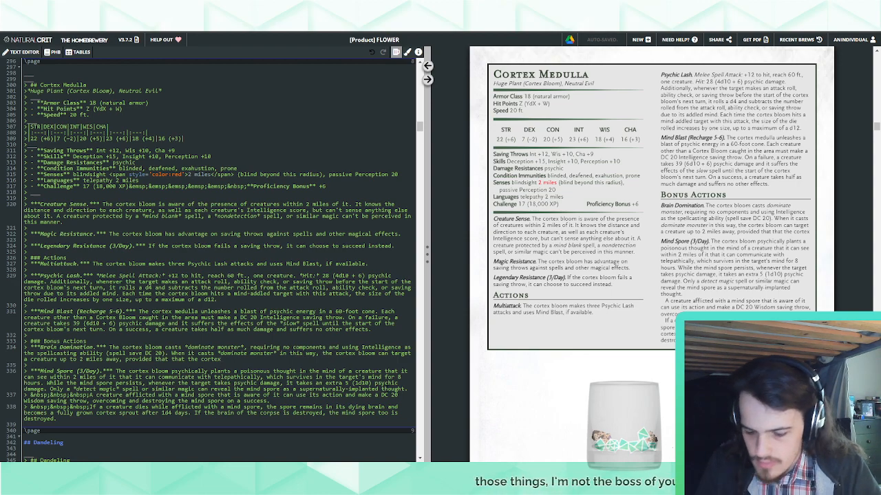
Insert "it must target a creature under the effect of its Mind Spore bonus action" after "in this way," in Brain Domination
{"action": "left_click", "coordinate": [324, 353]}
{"action": "type", "text": "it must target "}
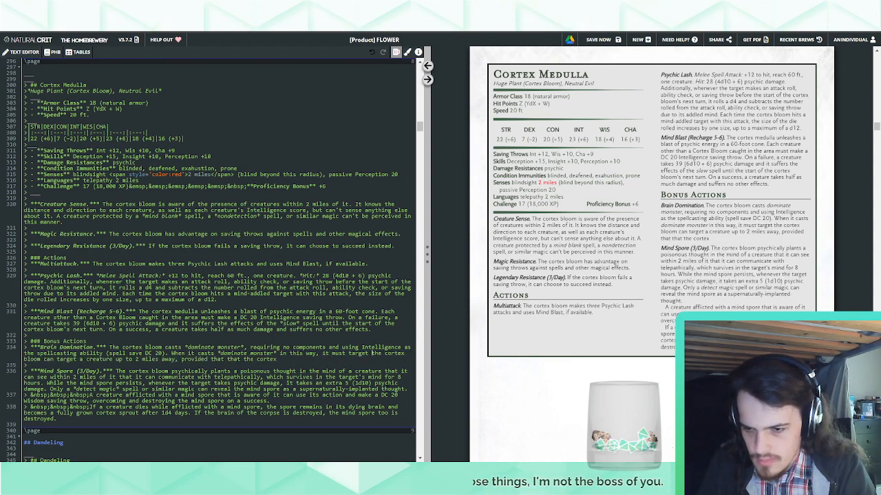
{"action": "type", "text": "a creature under "}
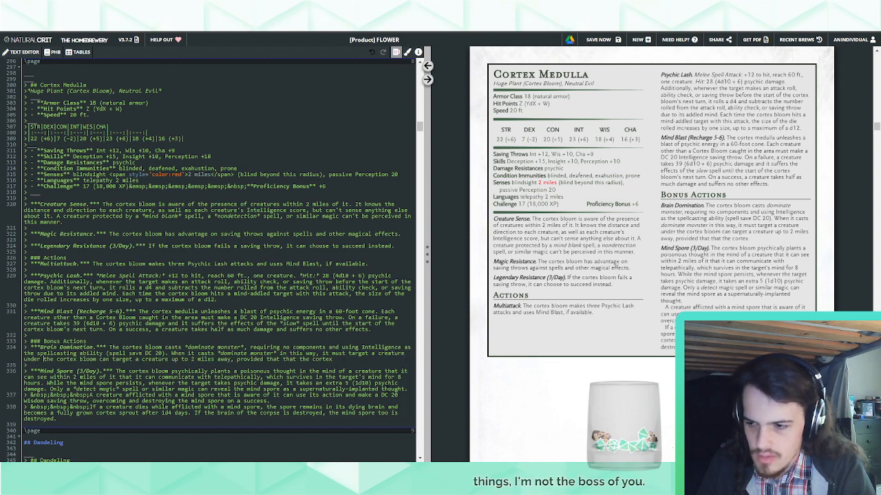
{"action": "type", "text": "the effect of it's "}
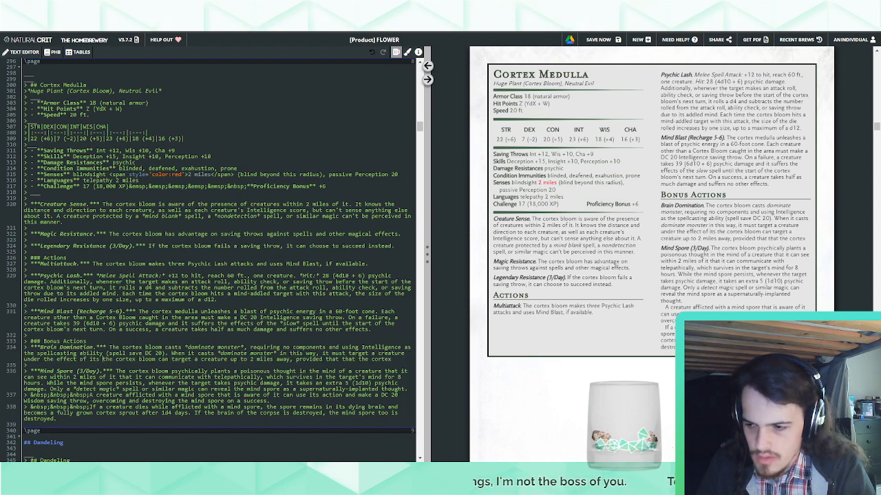
{"action": "type", "text": "Mind Spore "}
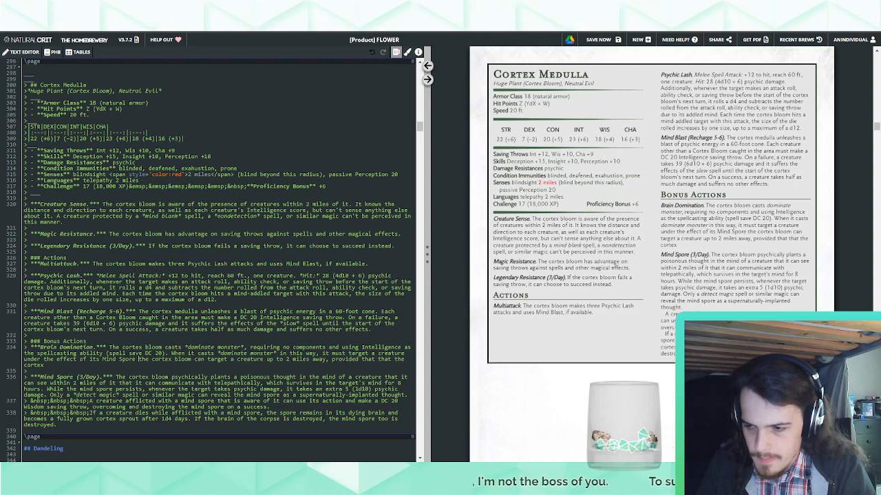
{"action": "type", "text": "bonus action"}
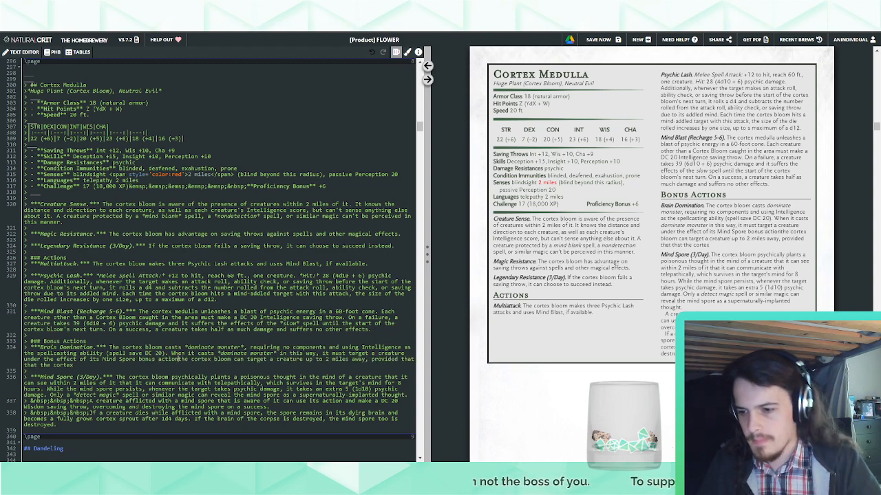
{"action": "type", "text": " and it "}
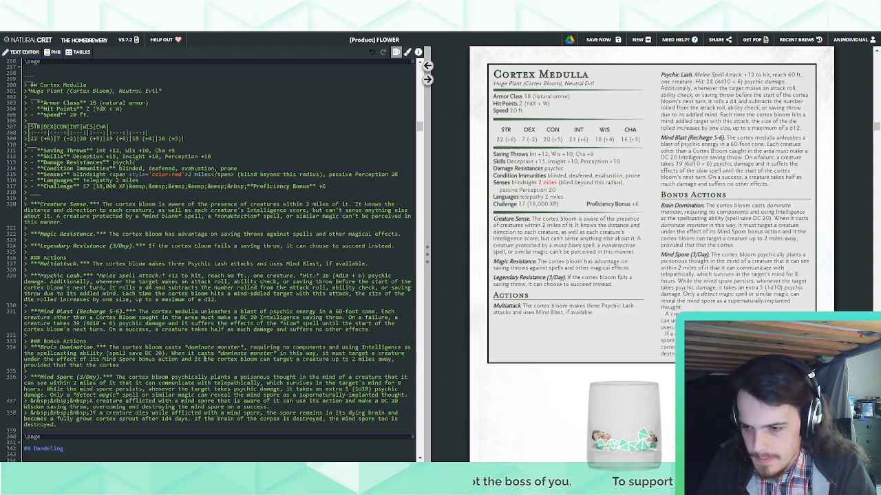
{"action": "type", "text": "can do so from up"}
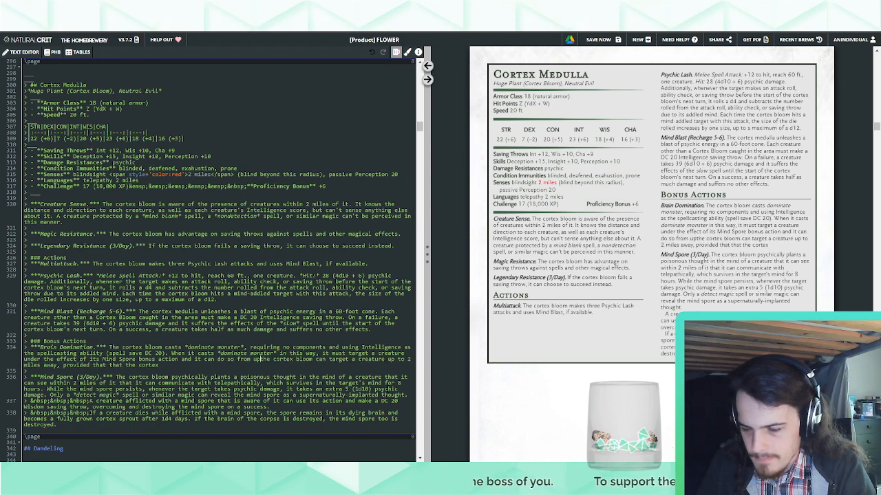
{"action": "type", "text": " to t"}
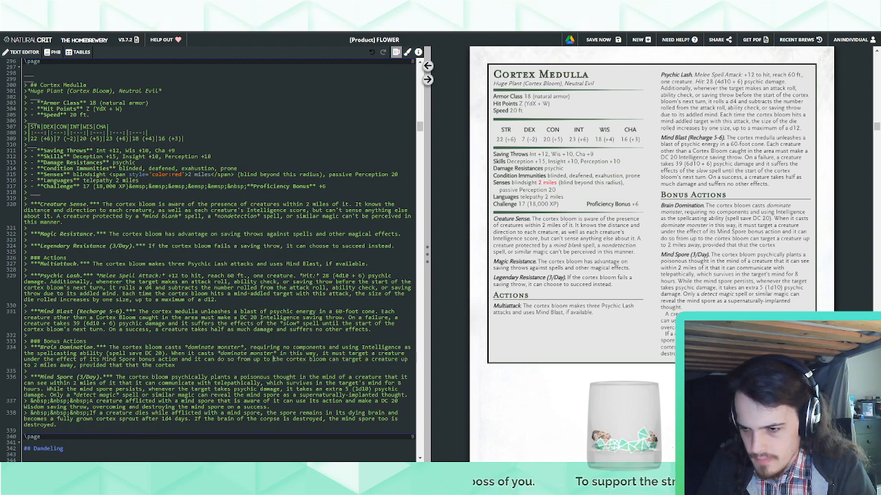
Continue the Mind Spore targeting sentence with "and it can do so from up up to 2 miles away."
{"action": "key", "text": "BackSpace"}
{"action": "key", "text": "BackSpace"}
{"action": "key", "text": "BackSpace"}
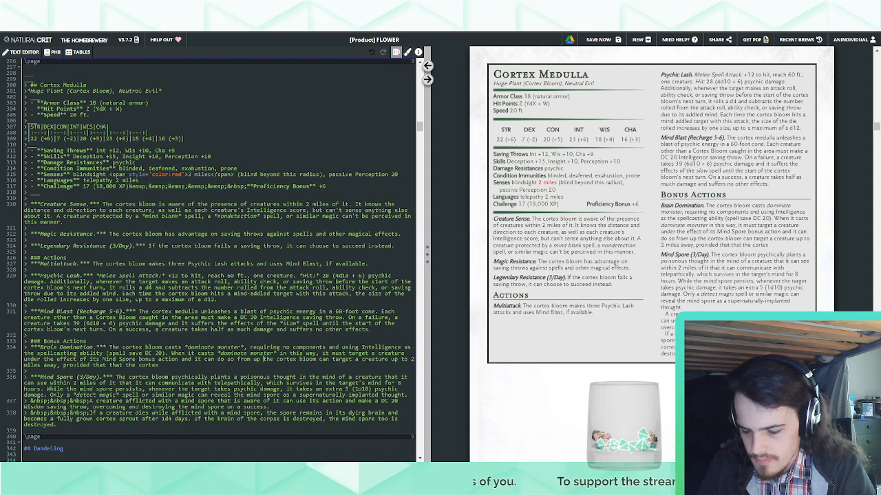
{"action": "type", "text": "to 2 miles"}
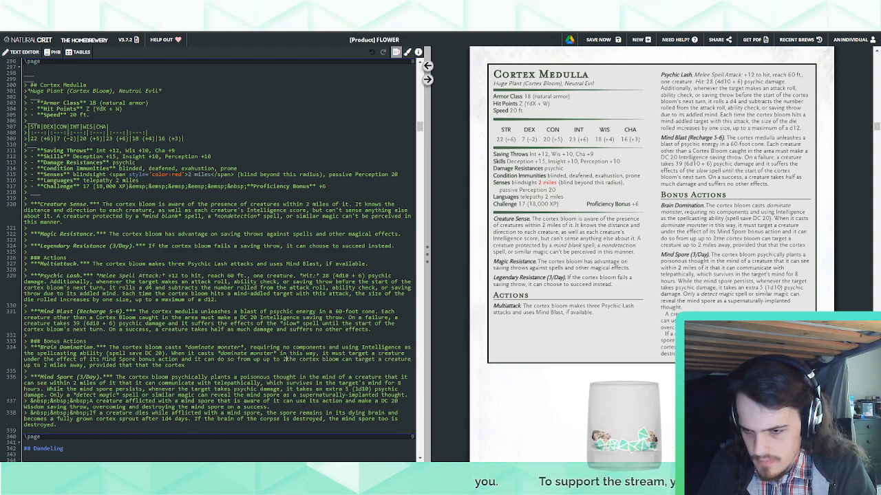
{"action": "type", "text": " away."}
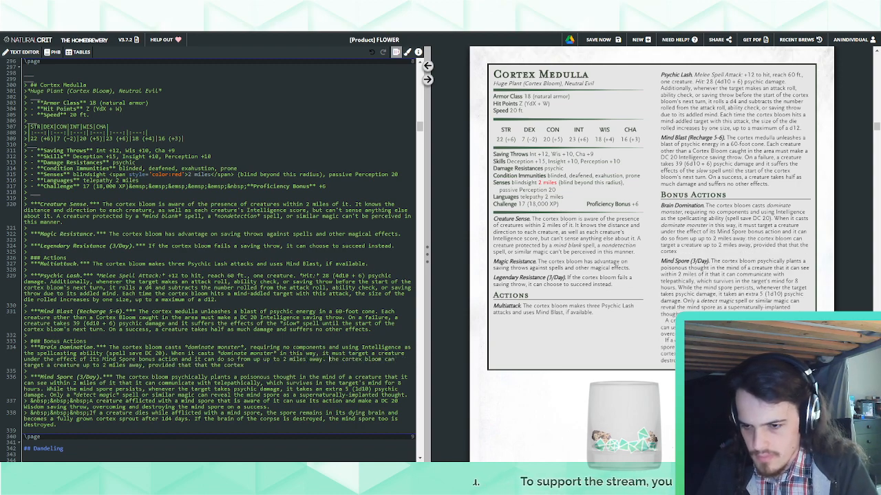
Replace the leftover old wording at the end of Brain Domination with "The cortex bloom can't"
{"action": "key", "text": "shift+End"}
{"action": "type", "text": "The"}
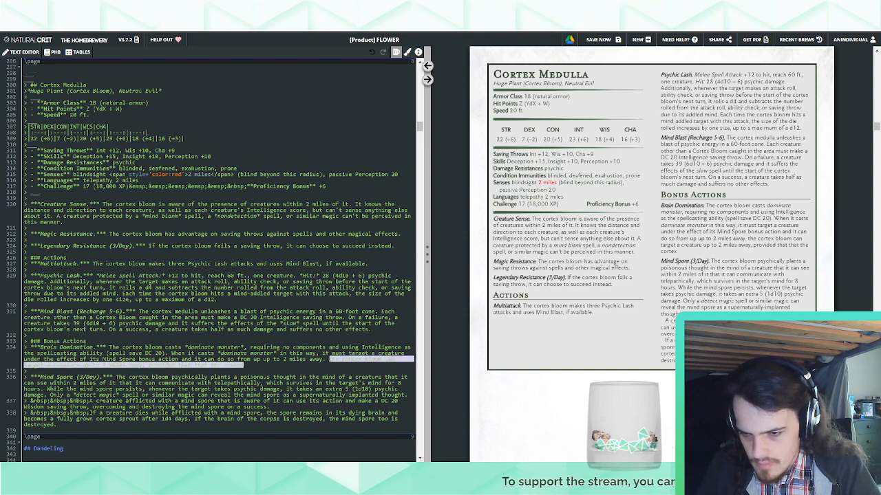
{"action": "type", "text": " cortex bloom"}
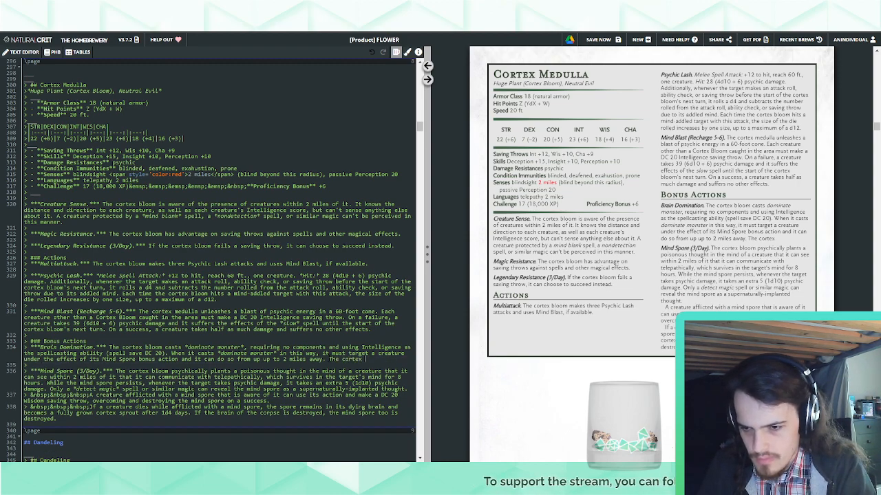
{"action": "type", "text": " can't"}
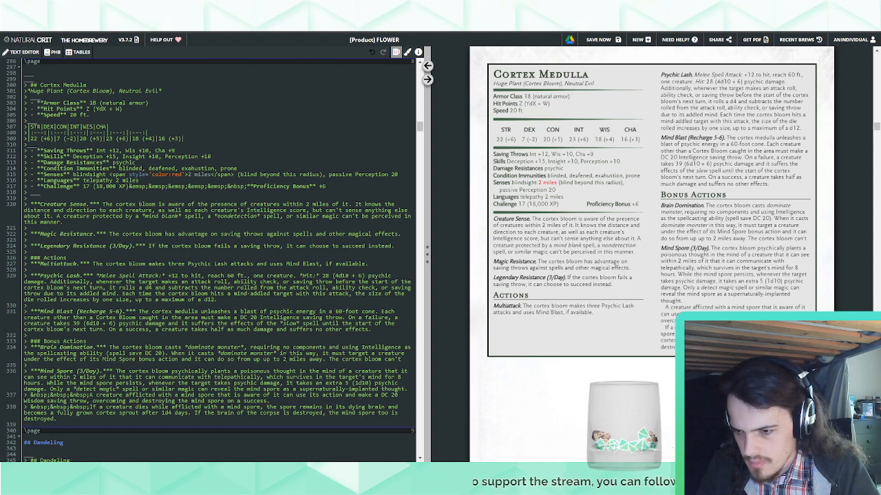
Delete the "and it can do so" clause from Brain Domination and insert "it has a range of 2 miles, but" before "it must target"
{"action": "left_click_drag", "start_coordinate": [321, 358], "coordinate": [178, 358]}
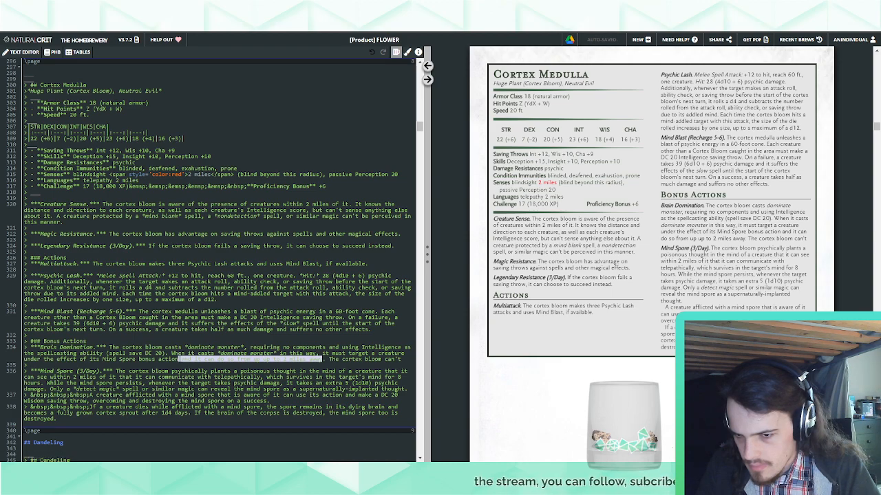
{"action": "key", "text": "BackSpace"}
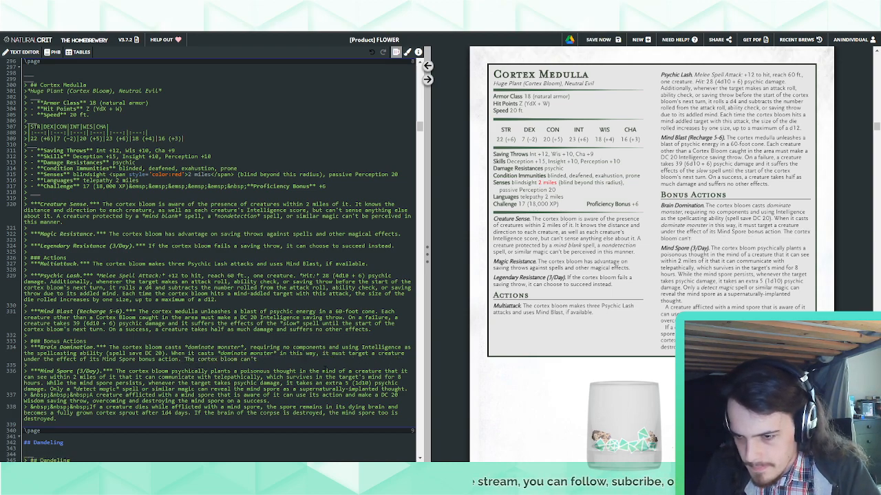
{"action": "left_click", "coordinate": [322, 353]}
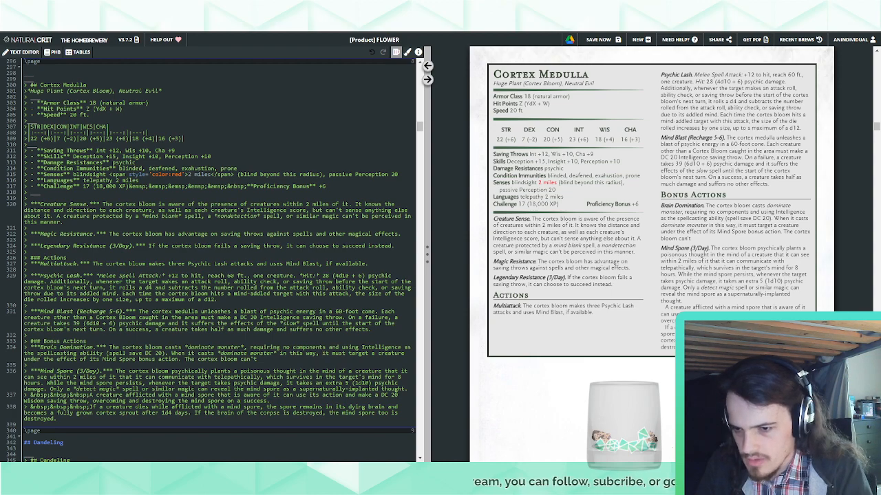
{"action": "type", "text": "it "}
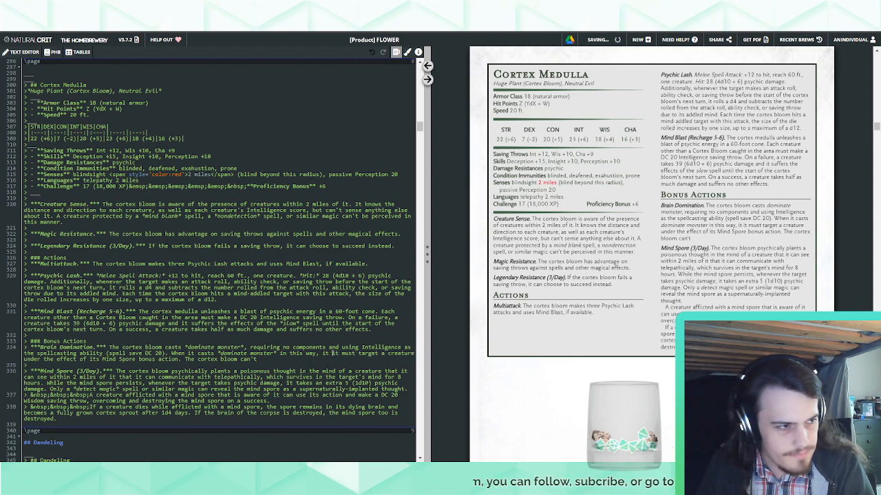
{"action": "type", "text": "has a range of "}
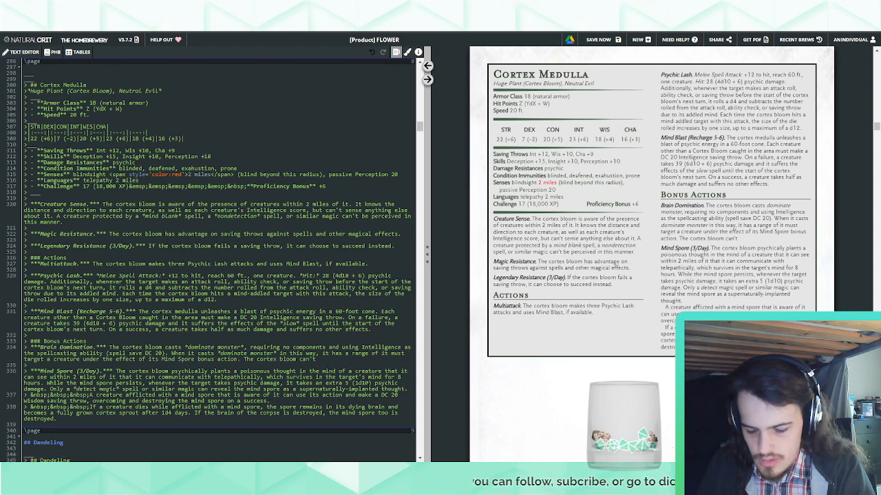
{"action": "type", "text": "2 miles"}
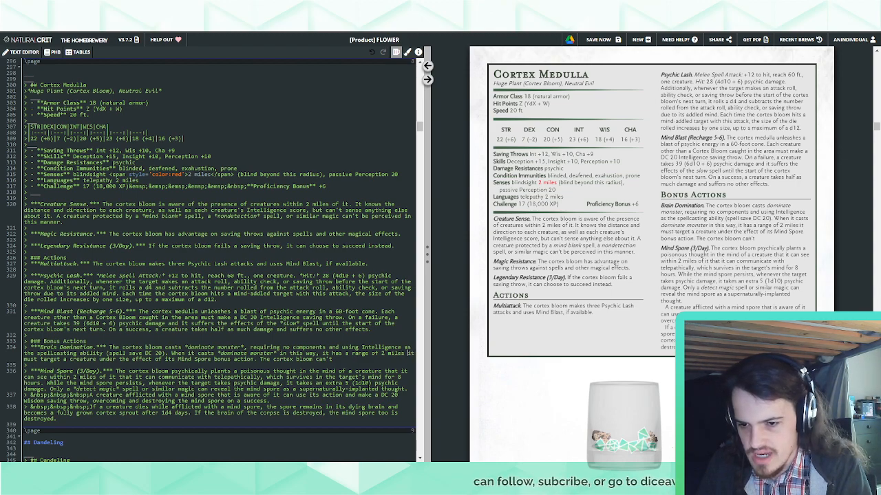
{"action": "key", "text": "BackSpace"}
{"action": "type", "text": ", but"}
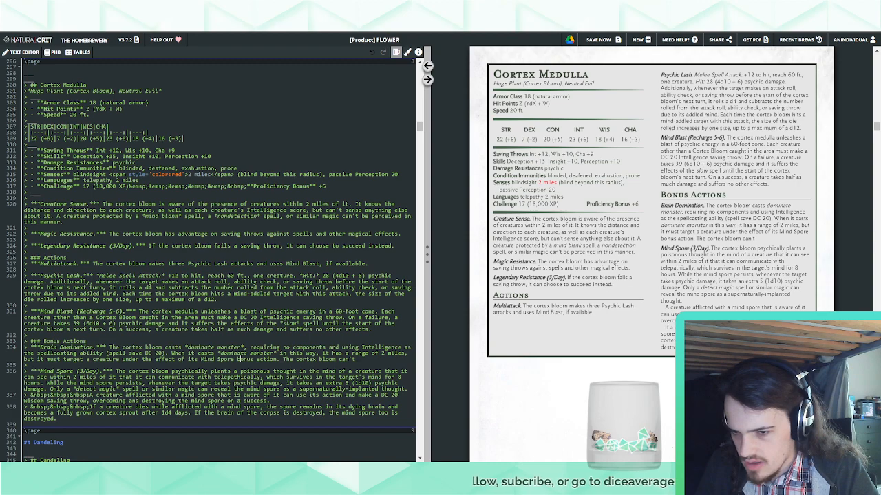
Remove the unfinished "The cortex bloom can't" sentence so that Brain Domination ends with "Mind Spore bonus action."
{"action": "key", "text": "BackSpace"}
{"action": "key", "text": "BackSpace"}
{"action": "key", "text": "BackSpace"}
{"action": "key", "text": "BackSpace"}
{"action": "key", "text": "BackSpace"}
{"action": "key", "text": "BackSpace"}
{"action": "key", "text": "BackSpace"}
{"action": "key", "text": "BackSpace"}
{"action": "key", "text": "BackSpace"}
{"action": "key", "text": "BackSpace"}
{"action": "key", "text": "BackSpace"}
{"action": "key", "text": "BackSpace"}
{"action": "key", "text": "BackSpace"}
{"action": "key", "text": "BackSpace"}
{"action": "key", "text": "BackSpace"}
{"action": "key", "text": "BackSpace"}
{"action": "key", "text": "BackSpace"}
{"action": "key", "text": "BackSpace"}
{"action": "key", "text": "BackSpace"}
{"action": "key", "text": "BackSpace"}
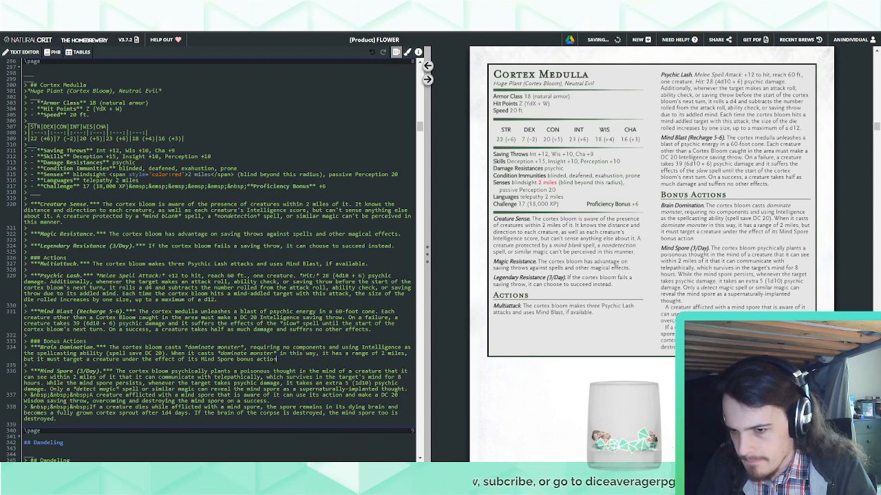
{"action": "type", "text": "."}
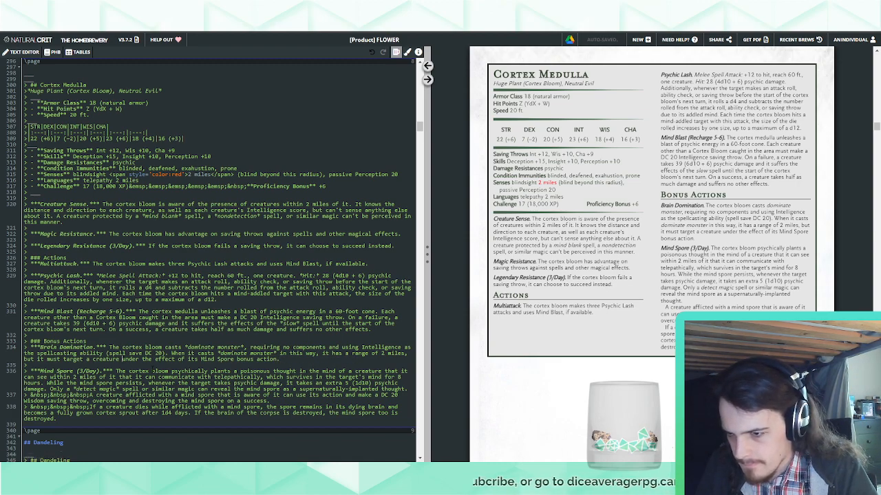
In Brain Domination, insert "that the cortex bloom is aware of the location" after "it must target a creature"
{"action": "left_click", "coordinate": [122, 358]}
{"action": "type", "text": "the"}
{"action": "key", "text": "BackSpace"}
{"action": "key", "text": "BackSpace"}
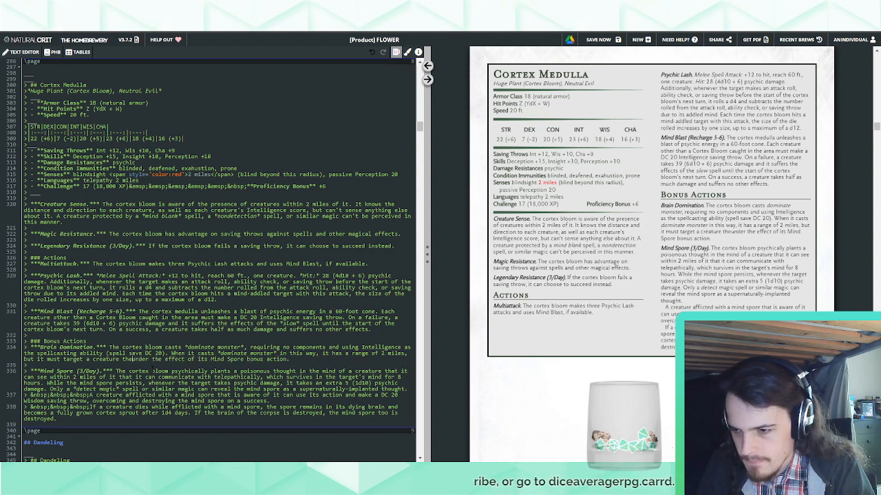
{"action": "type", "text": "at t"}
{"action": "type", "text": "he cortex bloom is "}
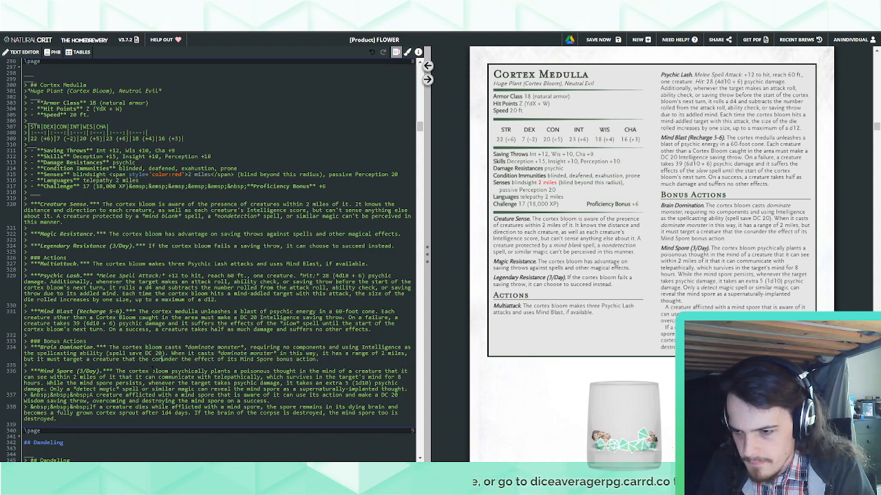
{"action": "type", "text": "aware of the locat"}
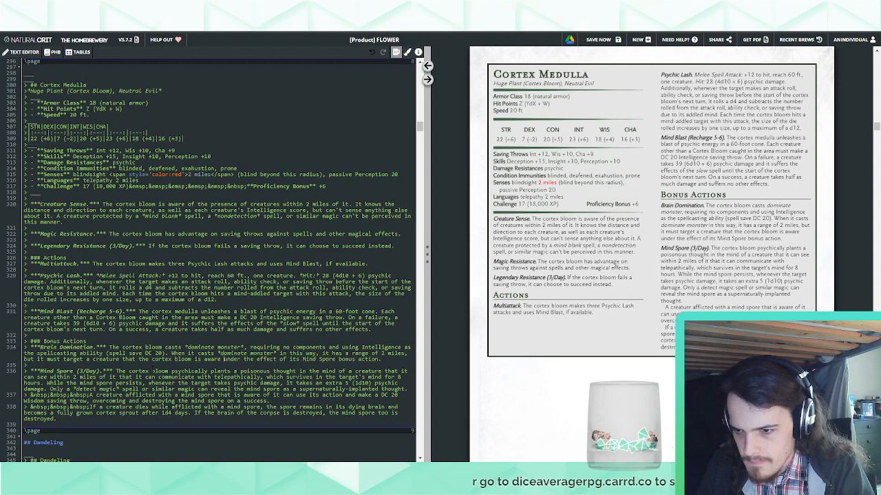
{"action": "type", "text": "ion"}
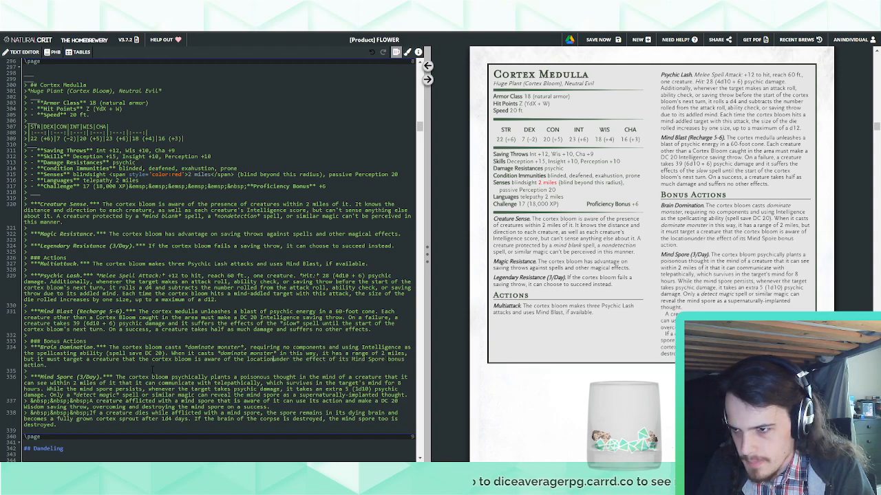
Replace "is aware of the location" in Brain Domination with "can telepathically communicate with and that is"
{"action": "key", "text": "BackSpace"}
{"action": "key", "text": "BackSpace"}
{"action": "key", "text": "BackSpace"}
{"action": "key", "text": "BackSpace"}
{"action": "key", "text": "BackSpace"}
{"action": "key", "text": "BackSpace"}
{"action": "key", "text": "BackSpace"}
{"action": "key", "text": "BackSpace"}
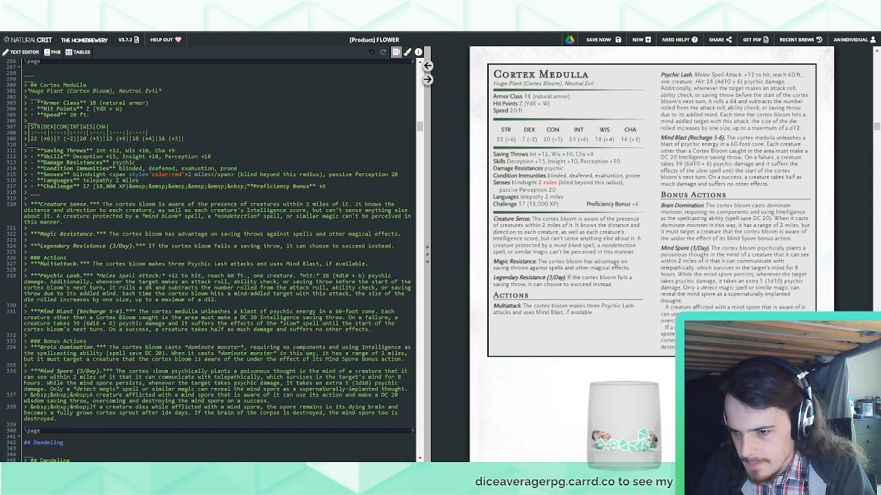
{"action": "key", "text": "BackSpace"}
{"action": "key", "text": "BackSpace"}
{"action": "key", "text": "BackSpace"}
{"action": "key", "text": "BackSpace"}
{"action": "key", "text": "BackSpace"}
{"action": "key", "text": "BackSpace"}
{"action": "key", "text": "BackSpace"}
{"action": "key", "text": "BackSpace"}
{"action": "key", "text": "BackSpace"}
{"action": "key", "text": "BackSpace"}
{"action": "key", "text": "BackSpace"}
{"action": "key", "text": "BackSpace"}
{"action": "key", "text": "BackSpace"}
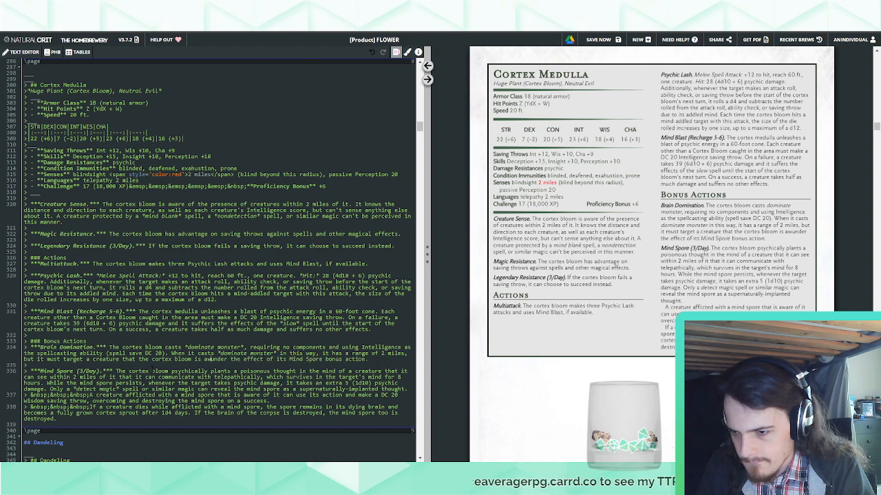
{"action": "key", "text": "BackSpace"}
{"action": "key", "text": "BackSpace"}
{"action": "key", "text": "BackSpace"}
{"action": "key", "text": "BackSpace"}
{"action": "key", "text": "BackSpace"}
{"action": "type", "text": "can tele"}
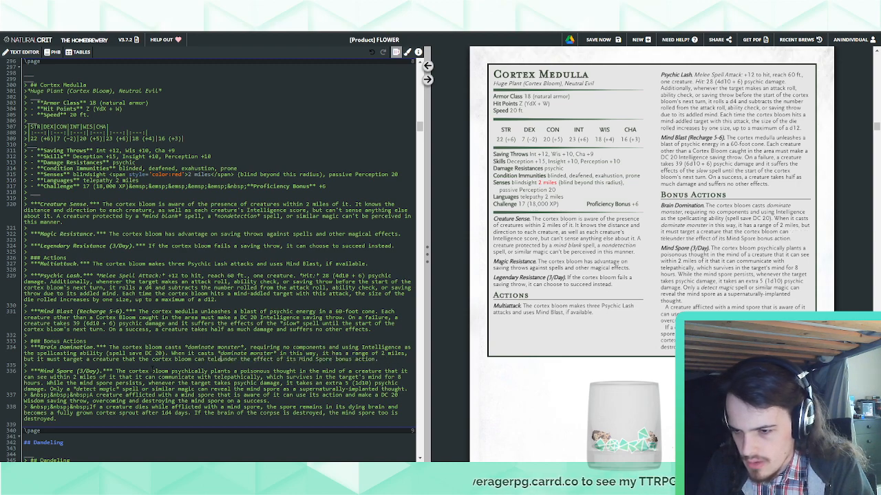
{"action": "type", "text": "pathically comm"}
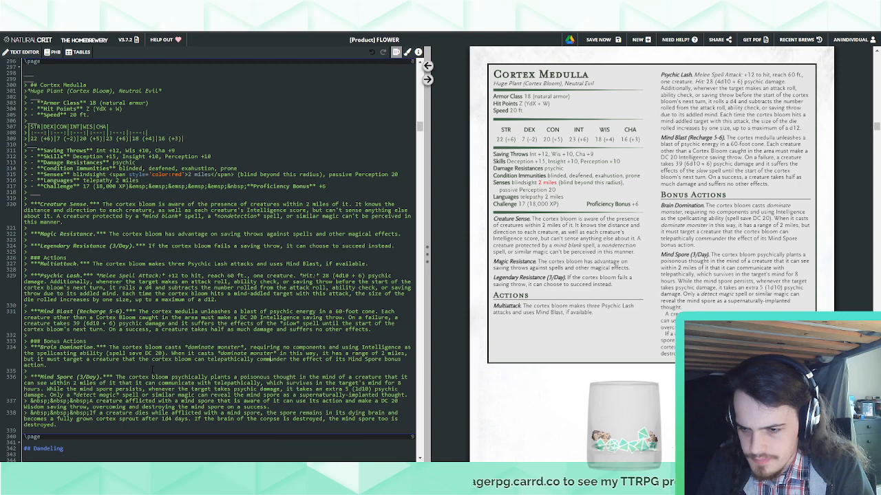
{"action": "type", "text": "unicate with "}
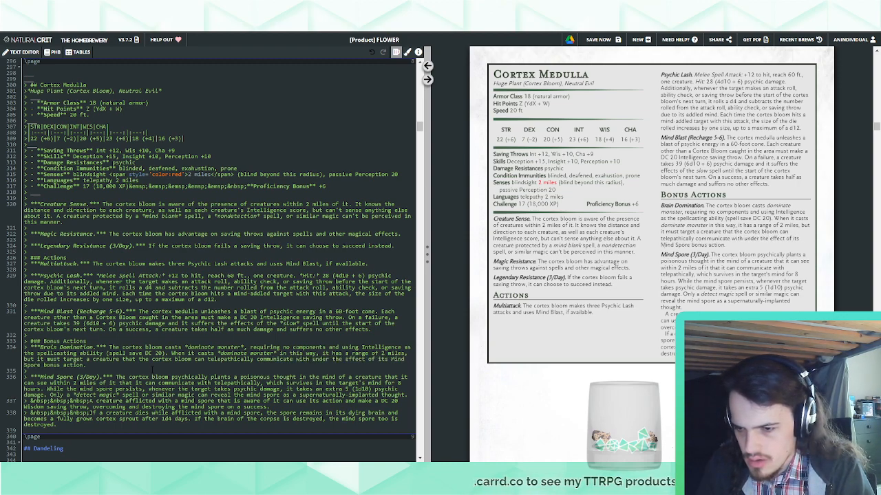
{"action": "type", "text": "and"}
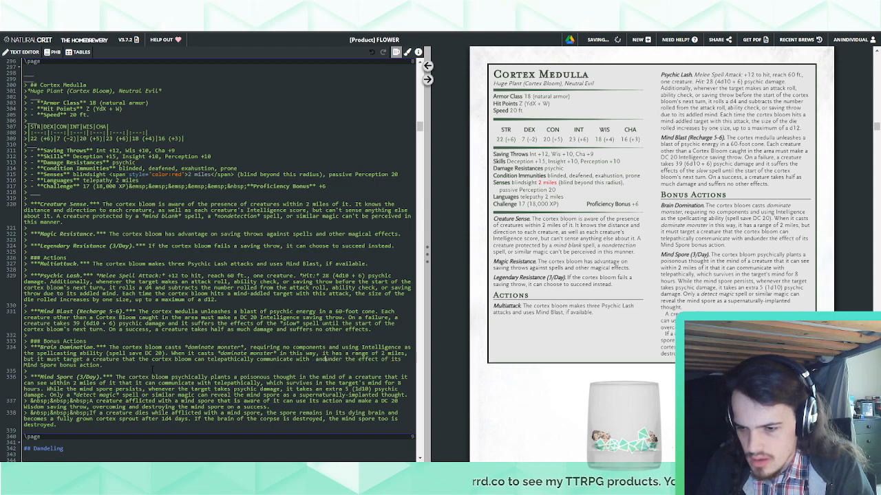
{"action": "type", "text": " that"}
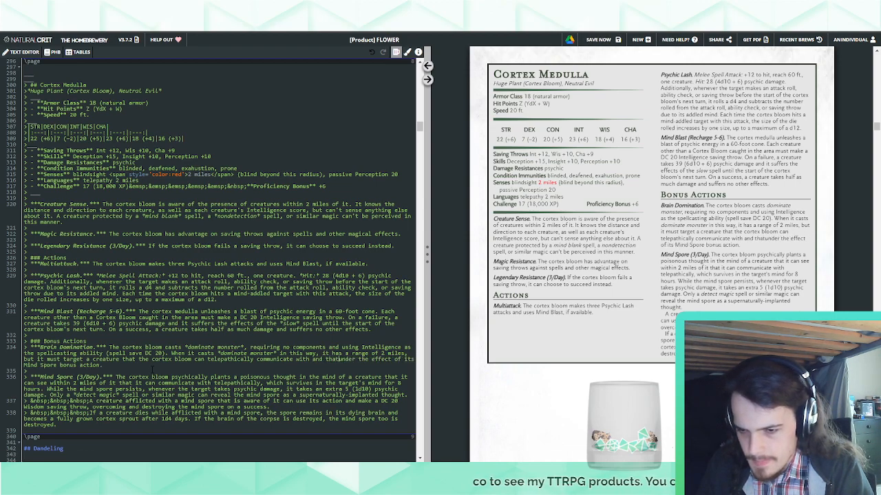
{"action": "type", "text": " is"}
Add a "### Legendary Actions" heading in the stat block below the end of the Mind Spore entry
{"action": "key", "text": "End"}
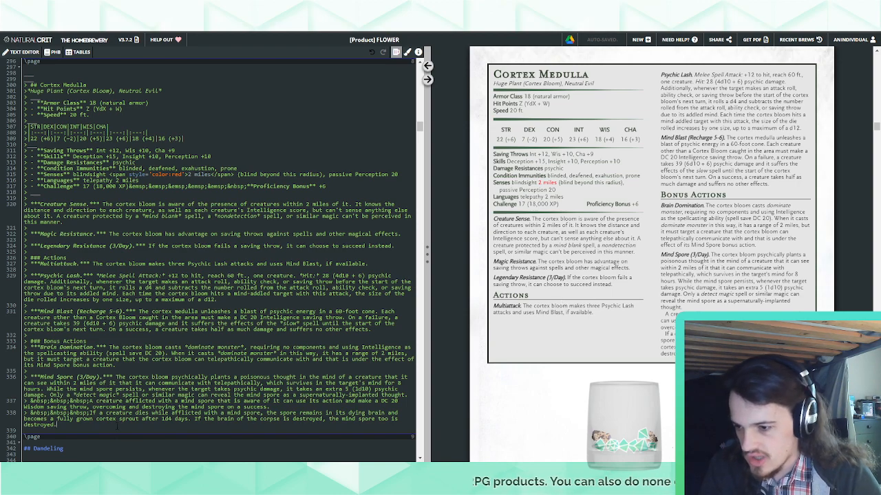
{"action": "key", "text": "Return"}
{"action": "type", "text": ">"}
{"action": "key", "text": "Return"}
{"action": "type", "text": "> "}
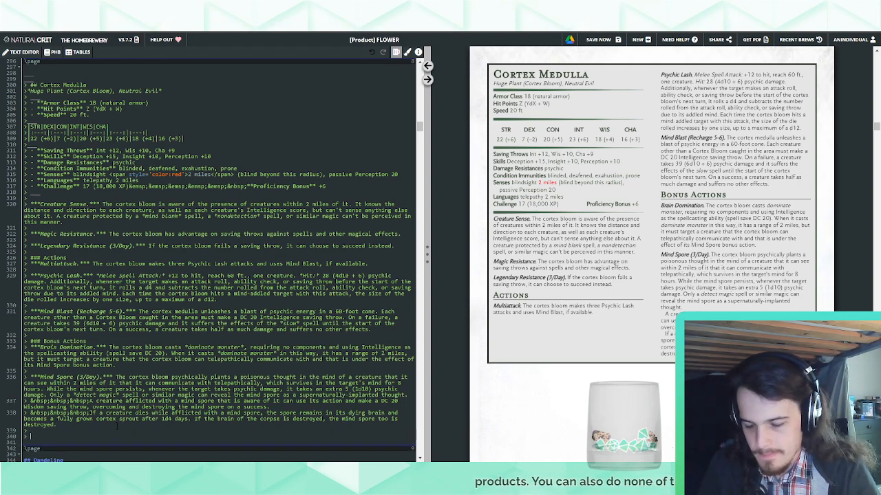
{"action": "type", "text": "### Legendary "}
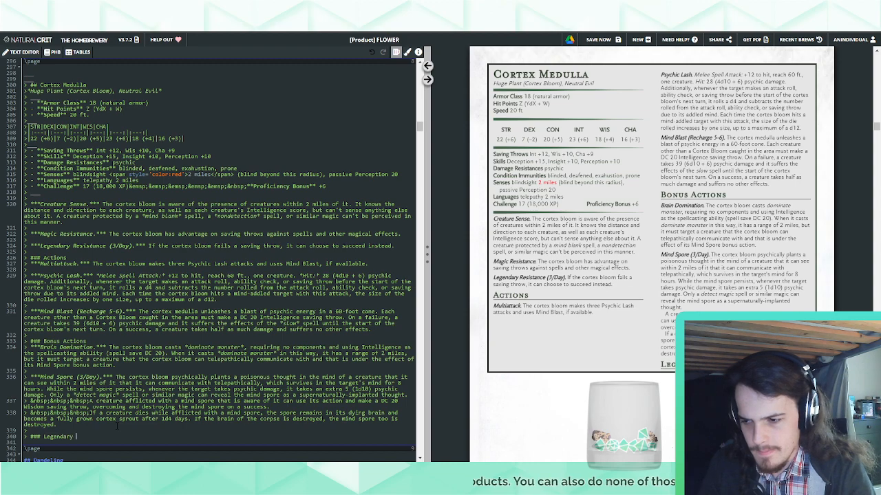
{"action": "type", "text": "Actions"}
{"action": "key", "text": "Return"}
{"action": "type", "text": ">"}
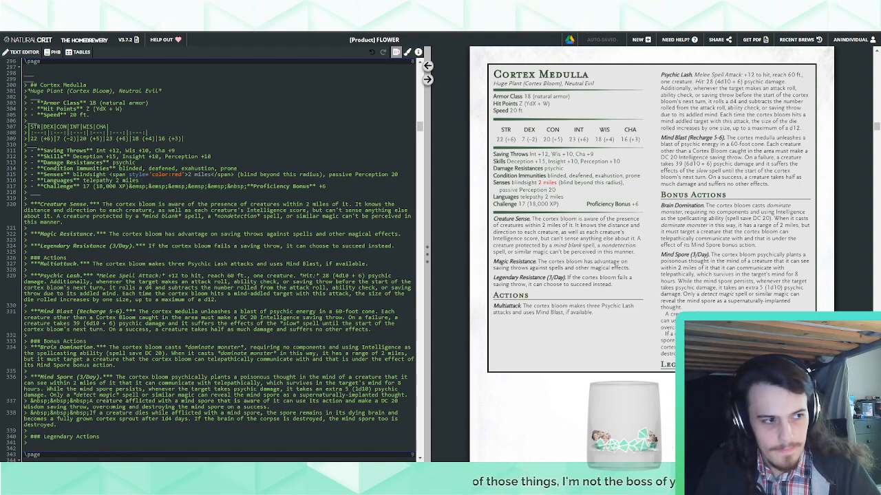
Paste the standard 3 legendary actions paragraph under the Legendary Actions heading and replace both "dragon" mentions with "cortex bloom"
{"action": "type", "text": "The dragon can take 3 legendary actions, choosing from the options below. Only one legendary action can be used at a time and only at the end of another creature's turn. The dragon regains spent legendary actions at the start of its turn."}
{"action": "scroll", "coordinate": [219, 262], "scroll_direction": "down", "scroll_amount": 3}
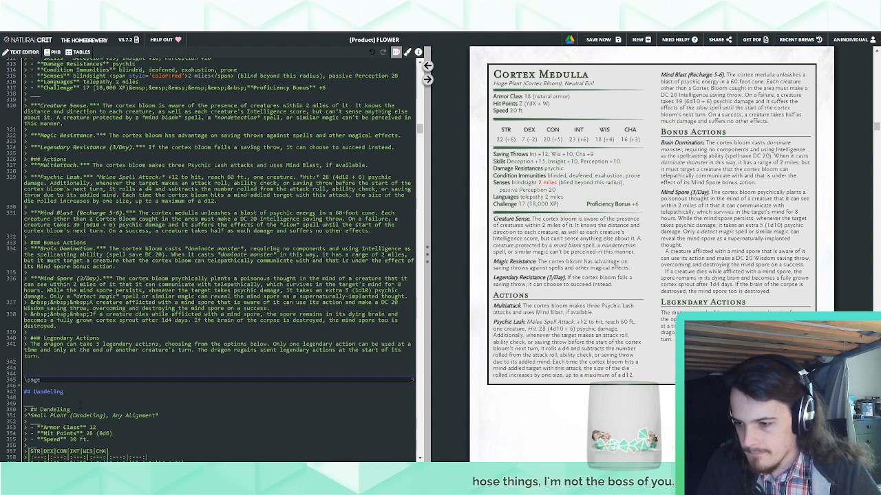
{"action": "double_click", "coordinate": [59, 344]}
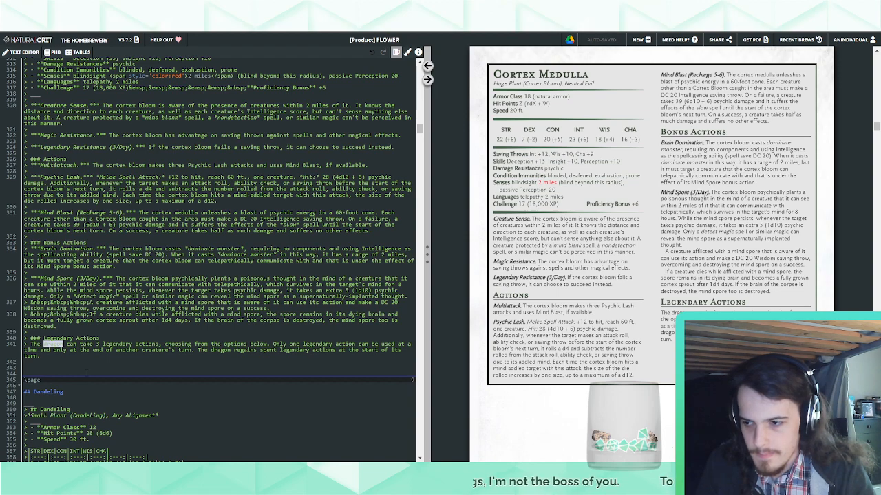
{"action": "type", "text": "cortex bloom"}
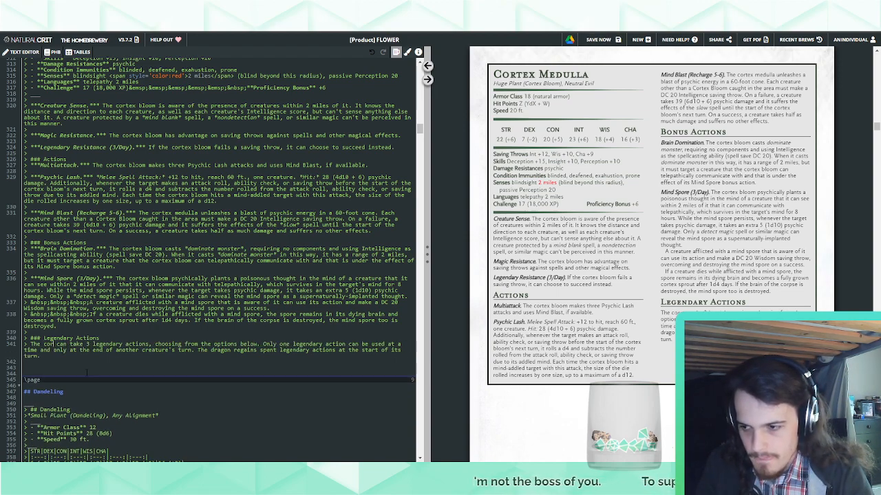
{"action": "double_click", "coordinate": [236, 350]}
{"action": "type", "text": "cortex bloo"}
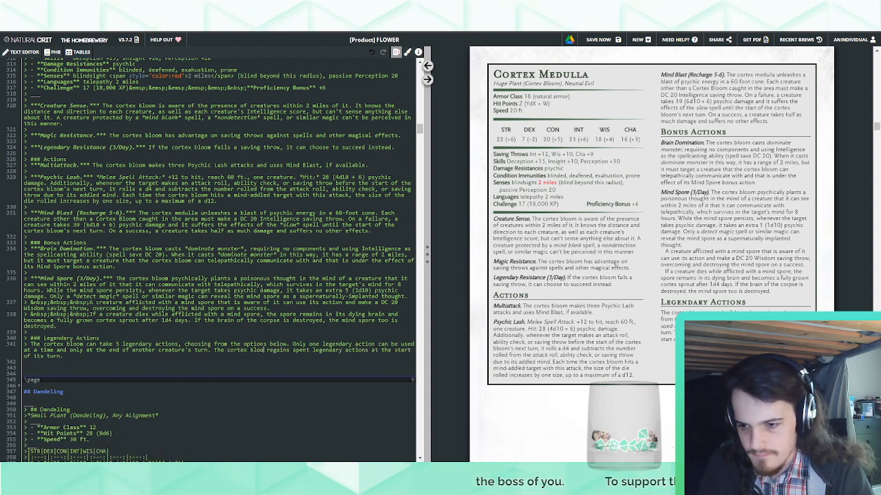
{"action": "type", "text": "m"}
Start a legendary action entry below the introductory paragraph with the bold name "Psionic Bolt."
{"action": "key", "text": "Return"}
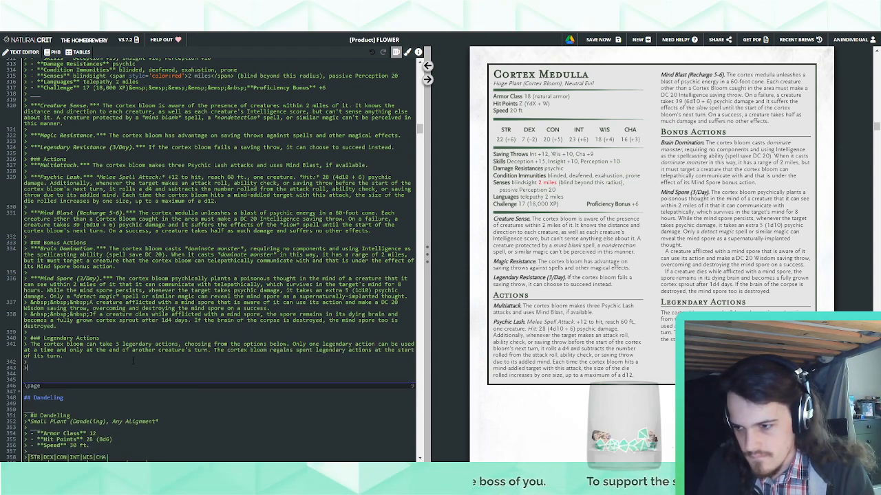
{"action": "type", "text": "> ****"}
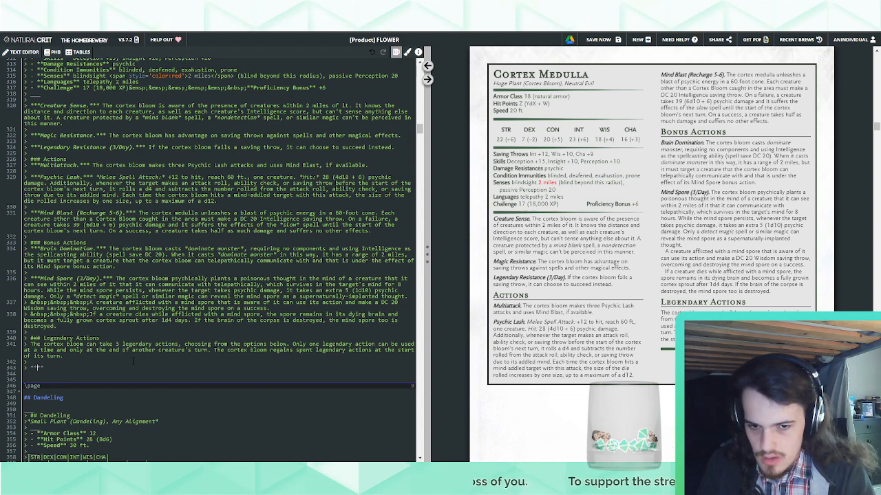
{"action": "key", "text": "Left"}
{"action": "key", "text": "Left"}
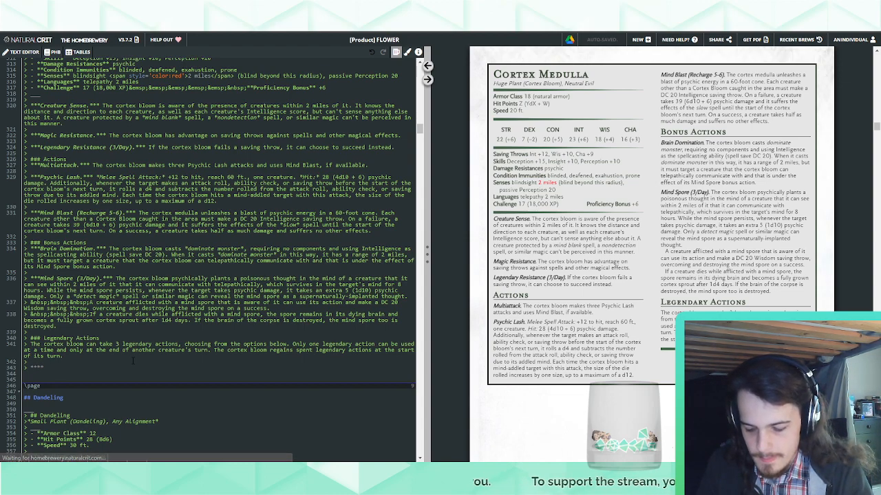
{"action": "type", "text": "Psionic Bolt.**"}
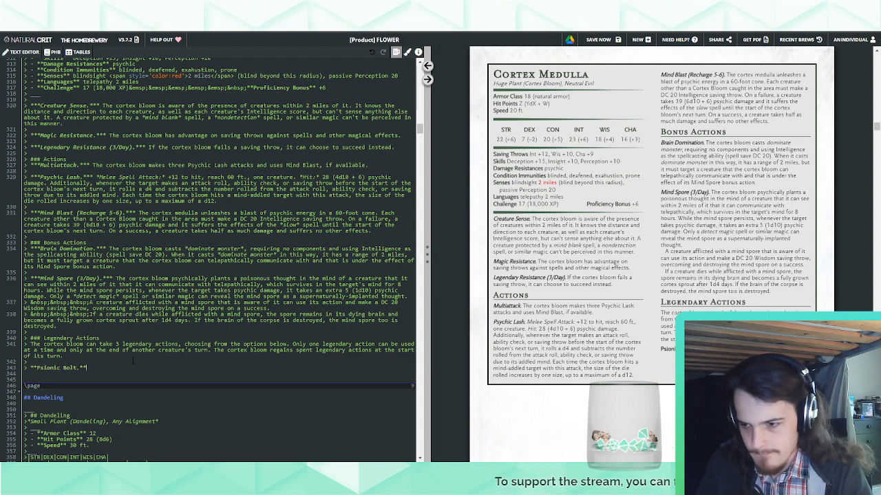
{"action": "type", "text": " *R"}
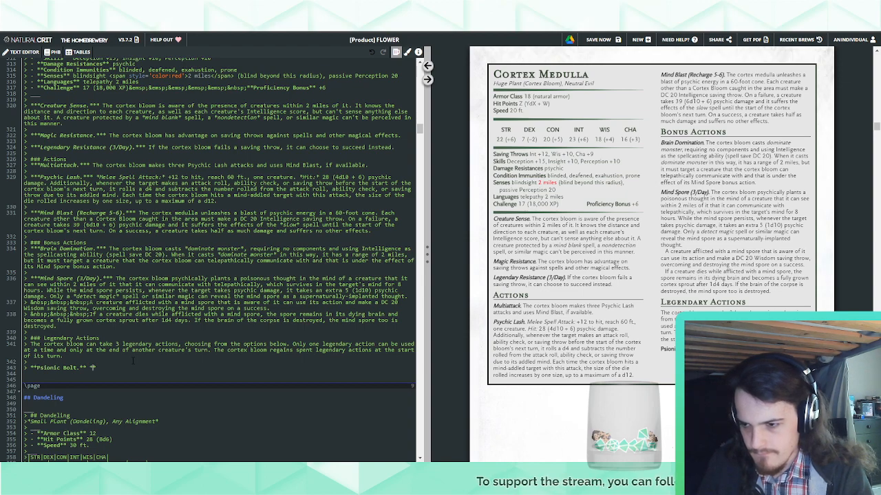
{"action": "type", "text": "anged Spell "}
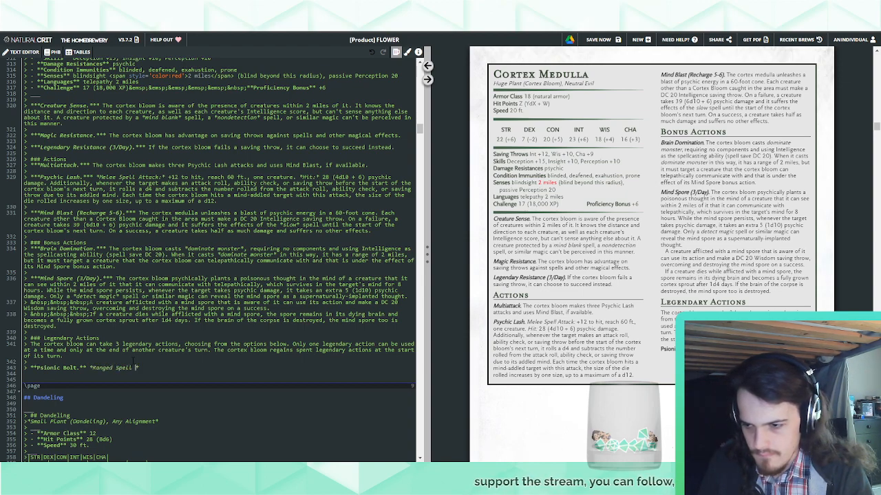
{"action": "type", "text": "Attack:* +12 "}
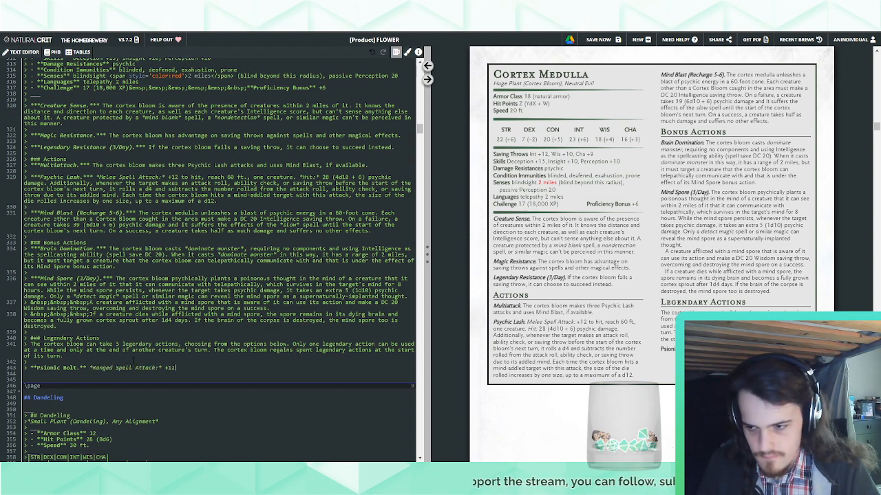
{"action": "type", "text": "to hit, range"}
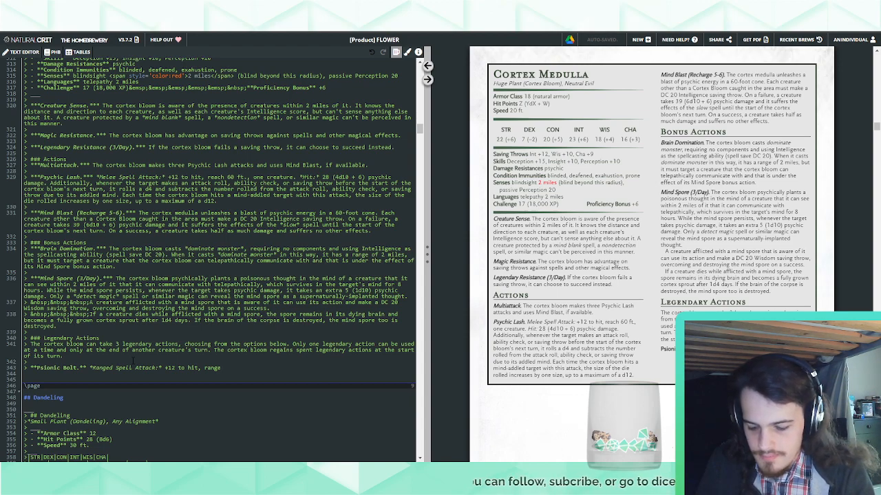
Write Psionic Bolt's attack line as "*Ranged Spell Attack:* +12 to hit, range 120 ft., one target. *Hit:*"
{"action": "type", "text": "120 ft., "}
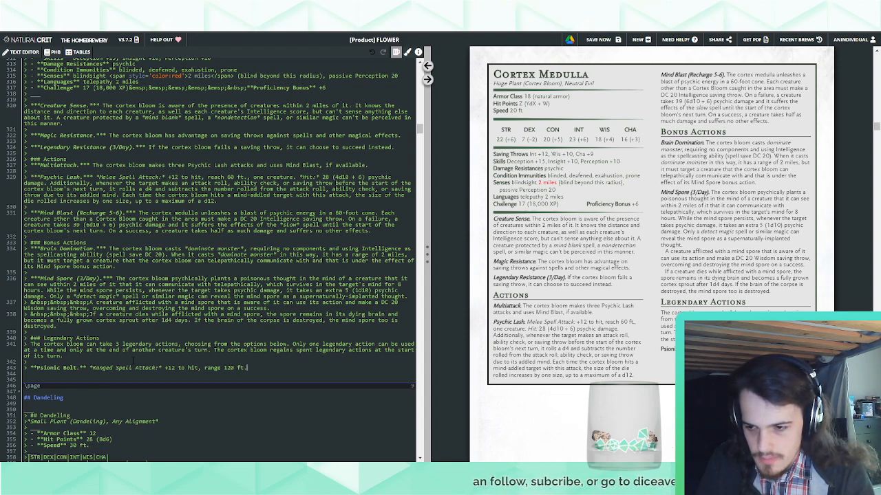
{"action": "type", "text": "one target. "}
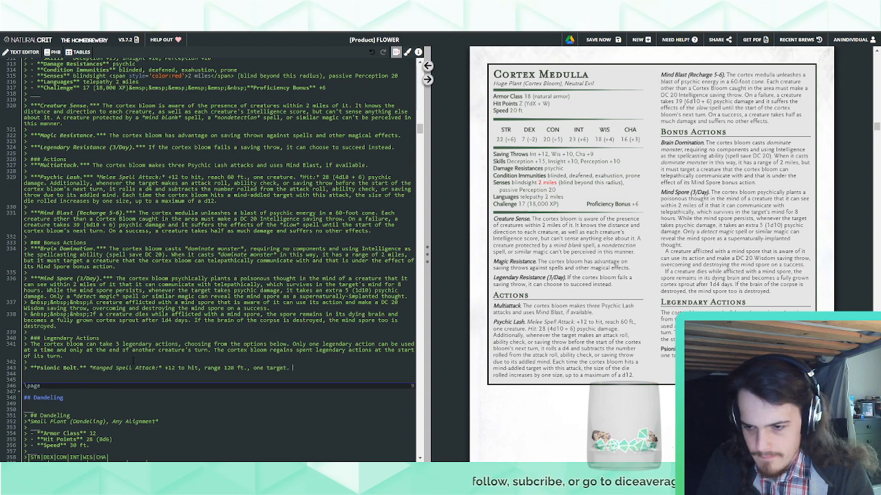
{"action": "type", "text": "*Hit:**"}
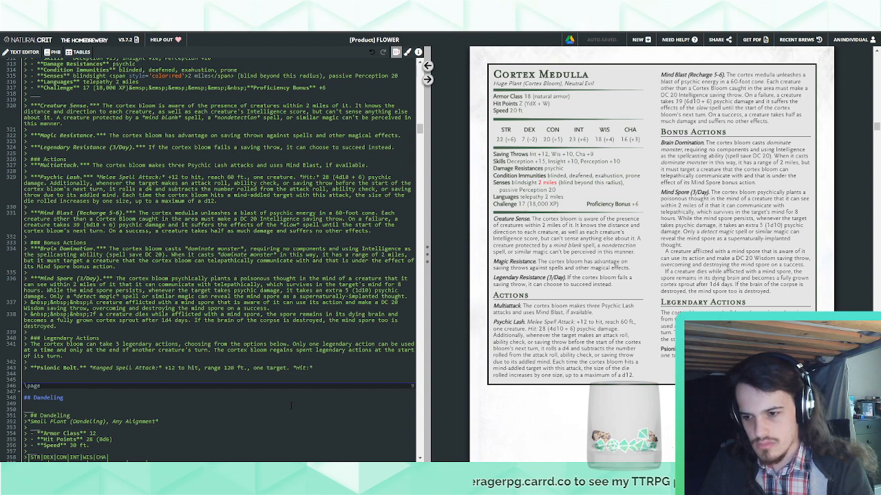
Insert "(this attack ignores cover)" after "+12 to hit" in Psionic Bolt
{"action": "type", "text": "("}
{"action": "type", "text": "this attack a"}
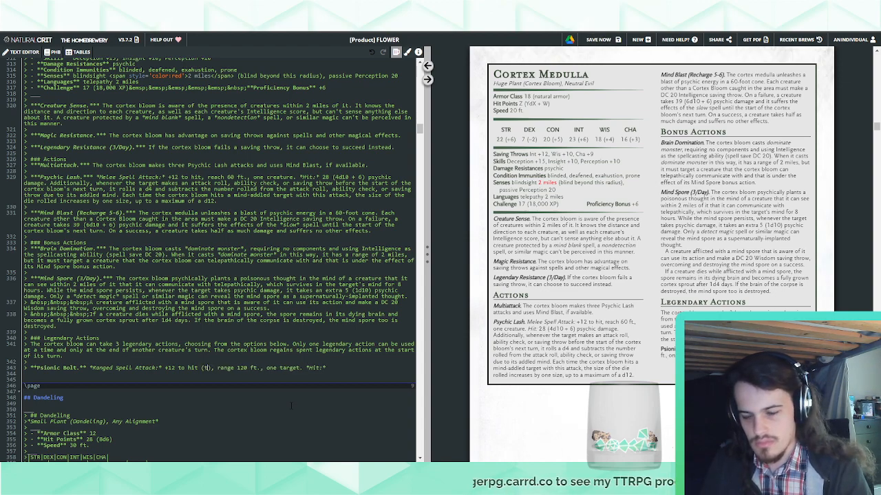
{"action": "key", "text": "BackSpace"}
{"action": "type", "text": "ignores cover"}
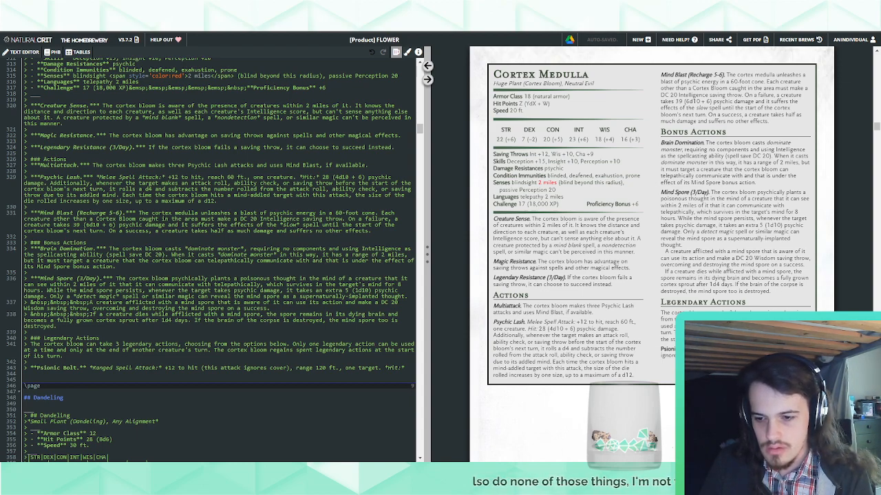
Change Psionic Bolt's "one target" to "one creature" and write its hit damage as "17 (2d10 + 6) psychic damage."
{"action": "double_click", "coordinate": [372, 369]}
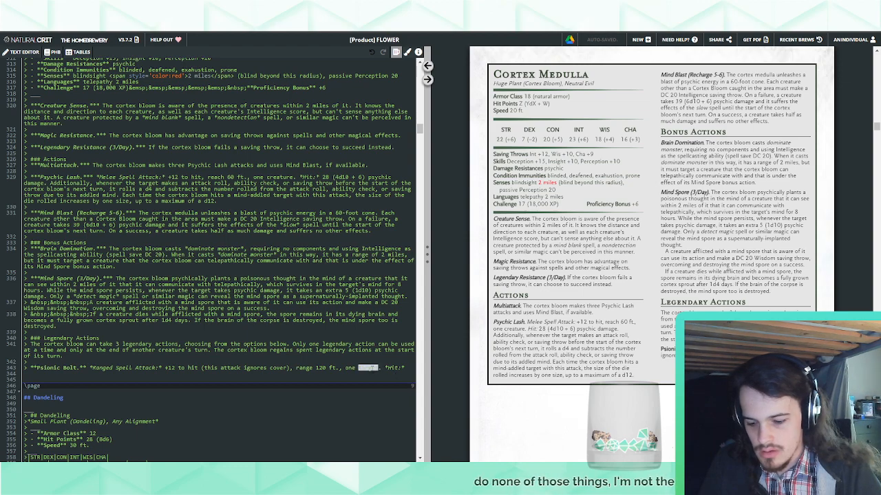
{"action": "type", "text": "creature"}
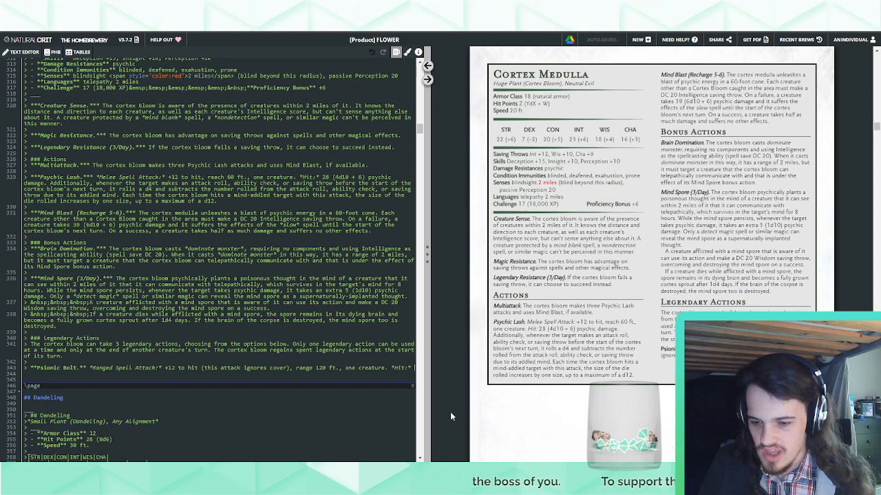
{"action": "type", "text": "(2d1"}
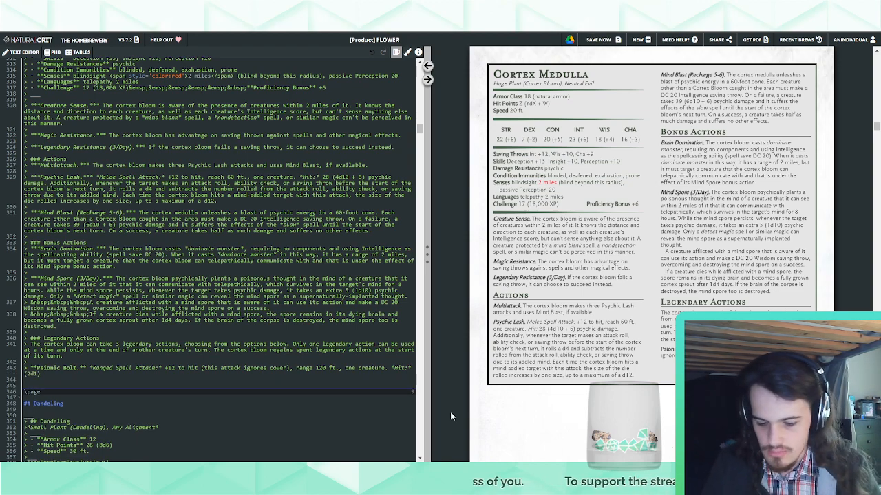
{"action": "type", "text": "0 + "}
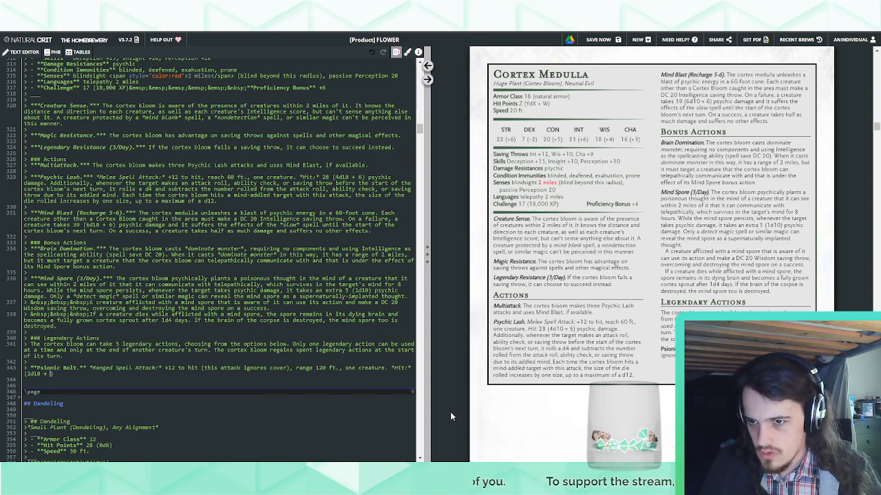
{"action": "type", "text": "6)"}
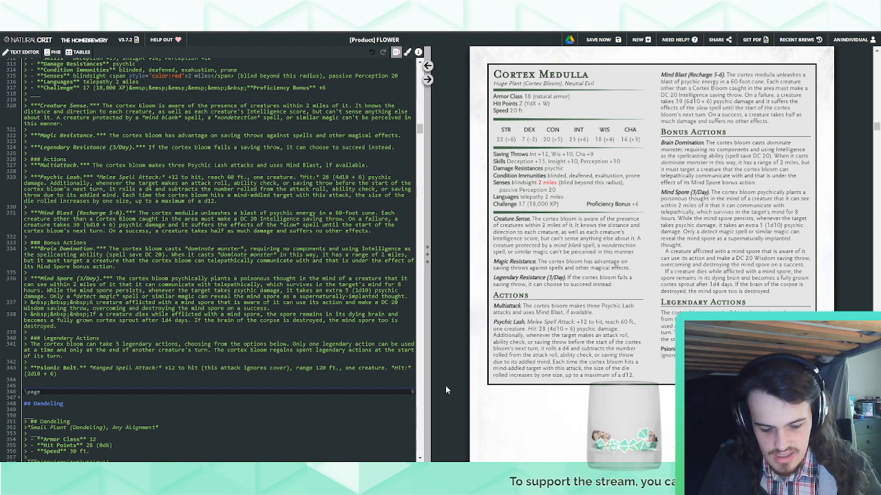
{"action": "type", "text": "17 "}
{"action": "type", "text": " psychic damage."}
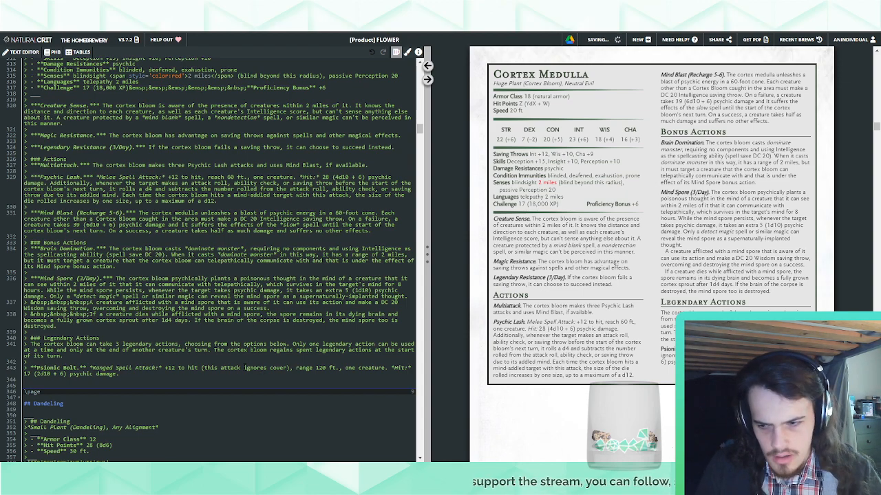
Break Psionic Bolt into new lines before "ignores cover)" and "+ 6) psychic damage", each indented with "&nbsp;&nbsp;&nbsp;"
{"action": "key", "text": "Return"}
{"action": "type", "text": "> &nbsp;&nbsp;&nbsp;"}
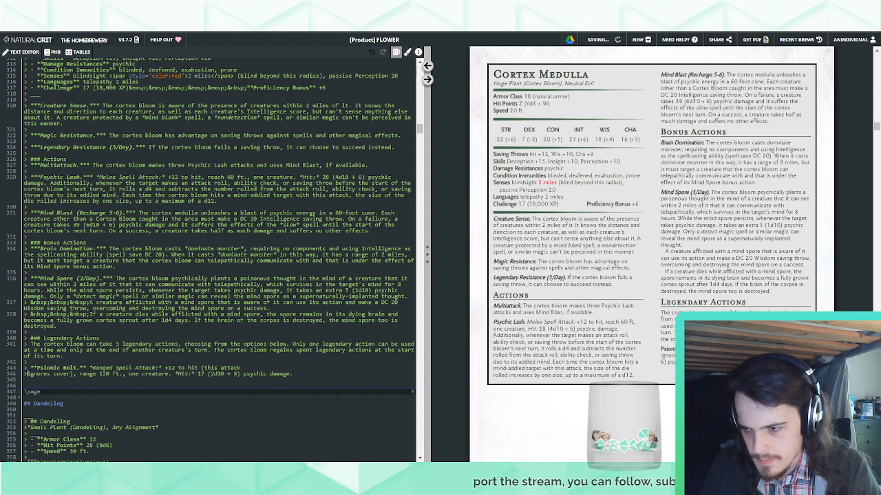
{"action": "key", "text": "BackSpace"}
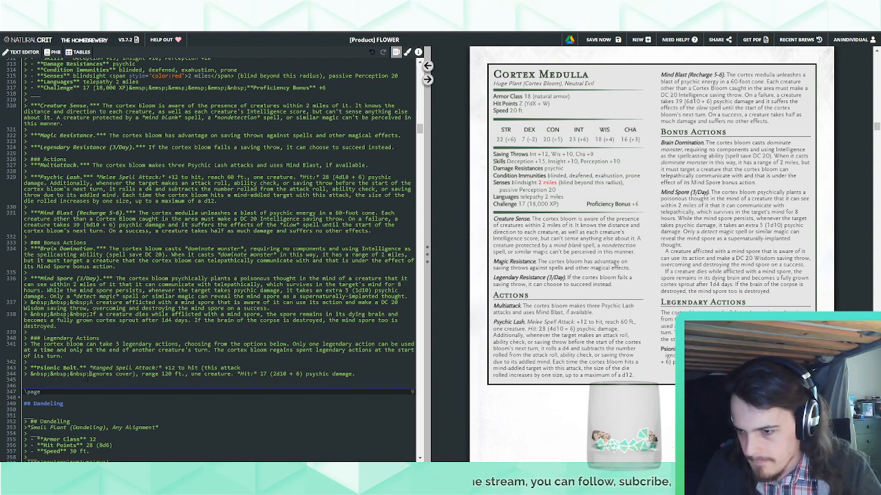
{"action": "left_click_drag", "start_coordinate": [90, 375], "coordinate": [247, 369]}
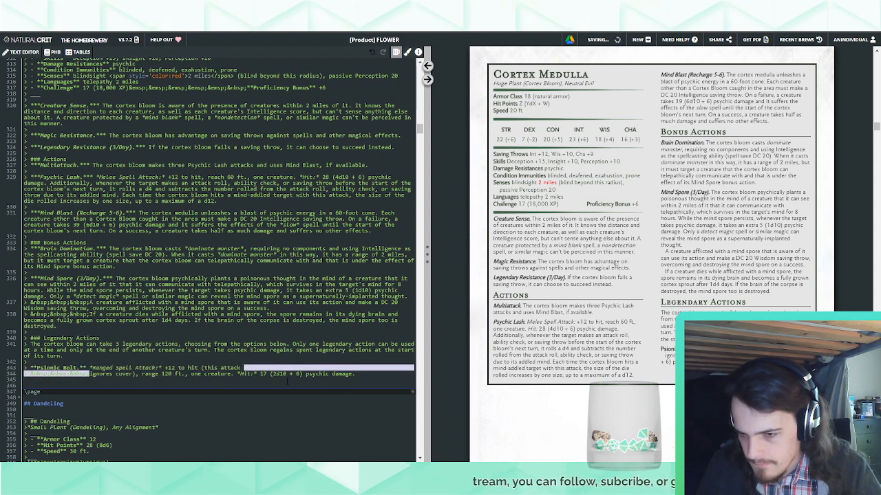
{"action": "key", "text": "ctrl+c"}
{"action": "left_click", "coordinate": [286, 375]}
{"action": "key", "text": "ctrl+v"}
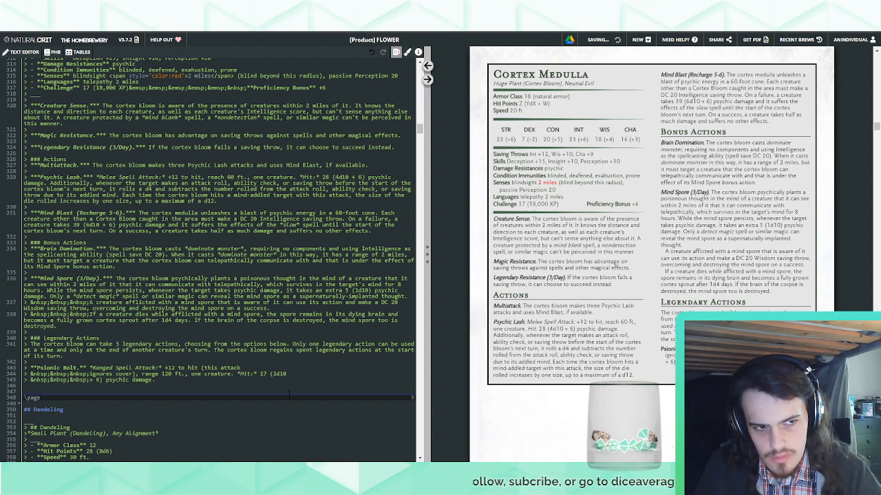
Start a new quoted line below Psionic Bolt with the opening bold marker "**"
{"action": "key", "text": "Return"}
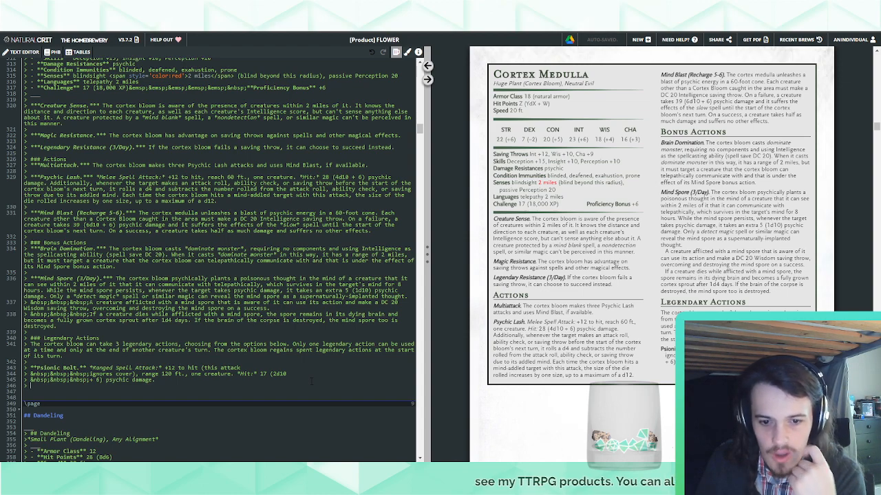
{"action": "type", "text": "**"}
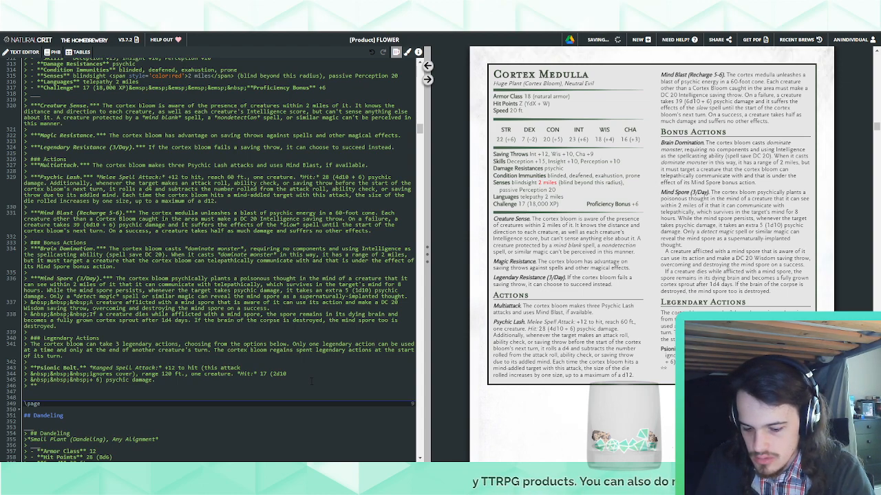
{"action": "type", "text": "Command"}
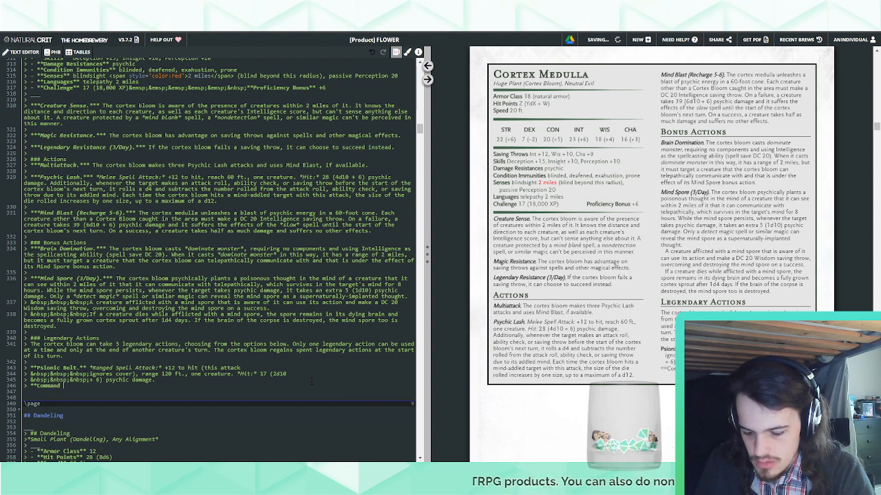
{"action": "type", "text": " psi"}
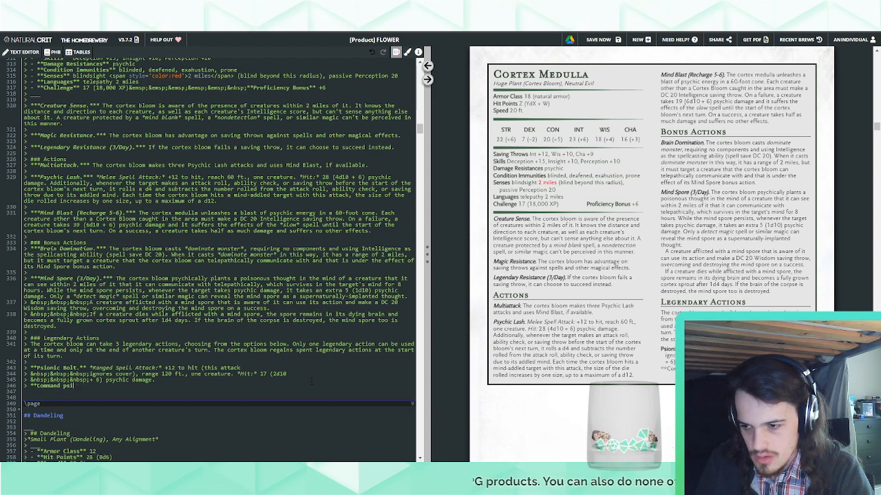
{"action": "key", "text": "BackSpace"}
{"action": "key", "text": "BackSpace"}
{"action": "key", "text": "BackSpace"}
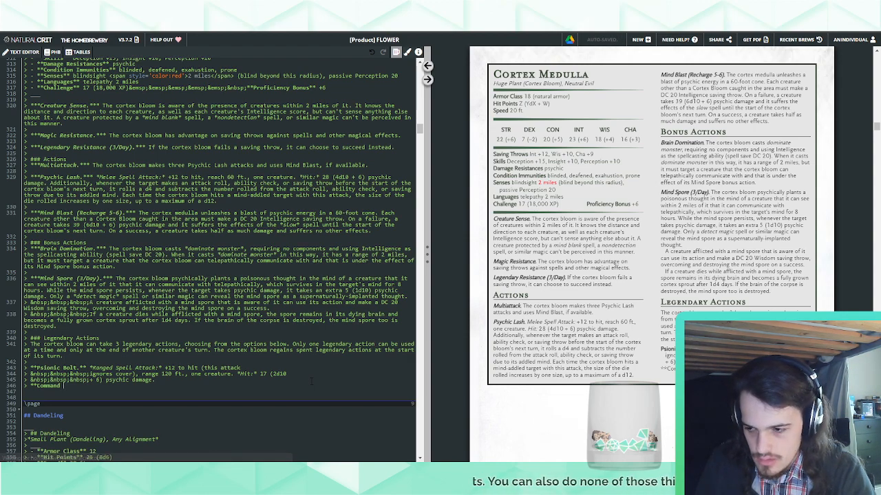
{"action": "key", "text": "BackSpace"}
{"action": "key", "text": "BackSpace"}
{"action": "key", "text": "BackSpace"}
{"action": "key", "text": "BackSpace"}
{"action": "key", "text": "BackSpace"}
{"action": "key", "text": "BackSpace"}
{"action": "key", "text": "BackSpace"}
{"action": "key", "text": "BackSpace"}
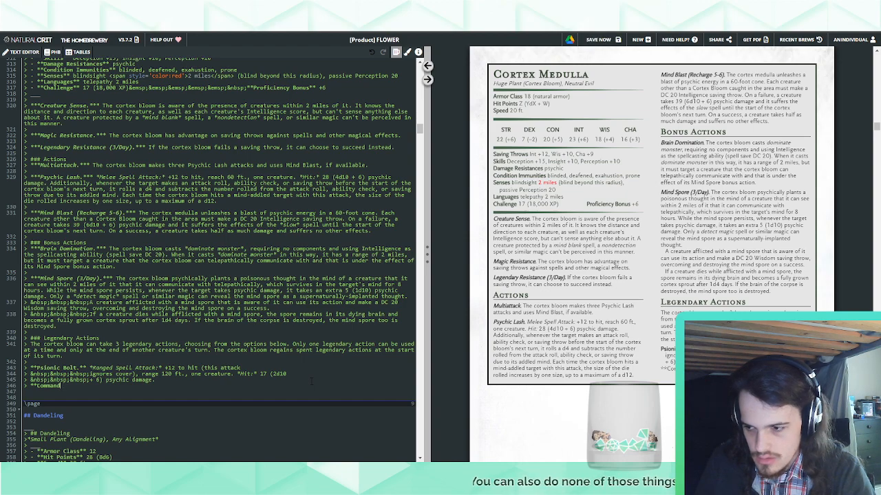
Name the new legendary action "Psychic Command." in bold and begin its description with "The"
{"action": "type", "text": "Psychic Command"}
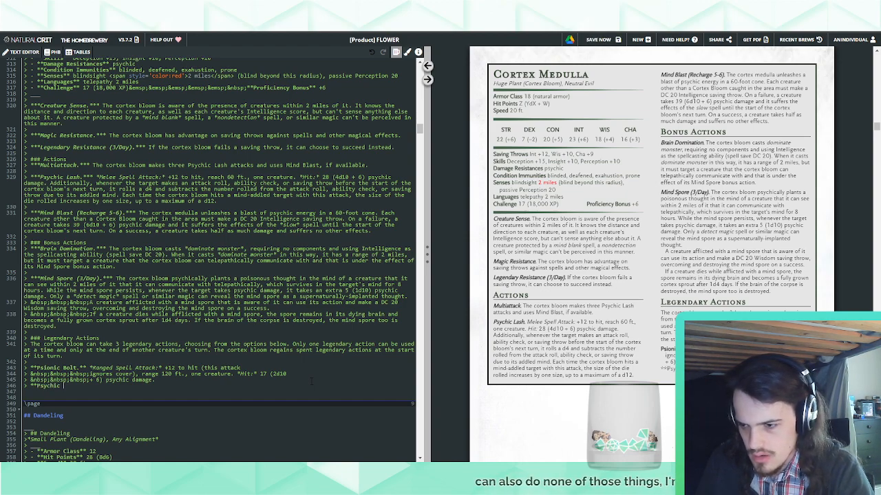
{"action": "key", "text": "BackSpace"}
{"action": "key", "text": "BackSpace"}
{"action": "key", "text": "BackSpace"}
{"action": "key", "text": "BackSpace"}
{"action": "key", "text": "BackSpace"}
{"action": "key", "text": "BackSpace"}
{"action": "type", "text": "ommand.** The"}
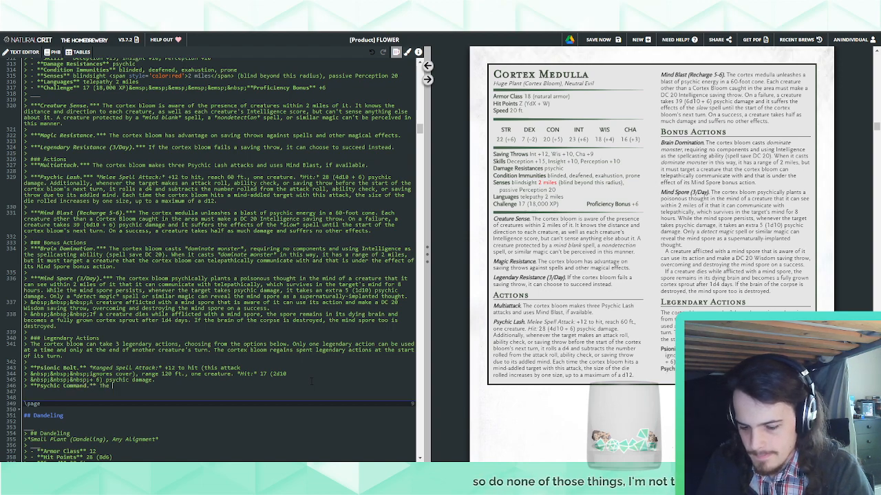
{"action": "type", "text": " cortex bloom "}
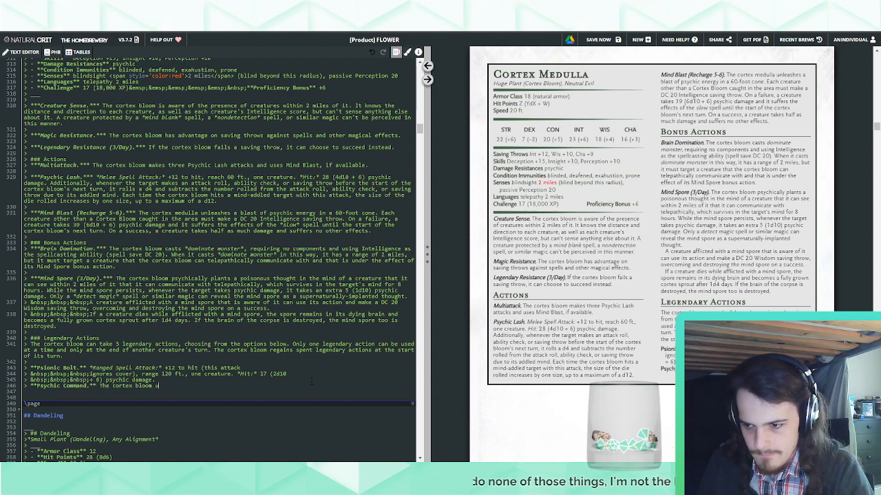
{"action": "type", "text": "sp"}
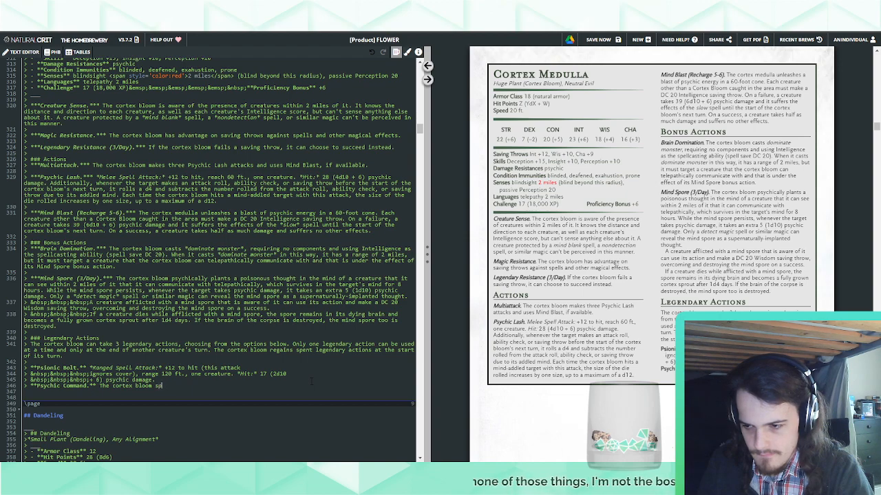
{"action": "type", "text": "eaks a telepathic command t "}
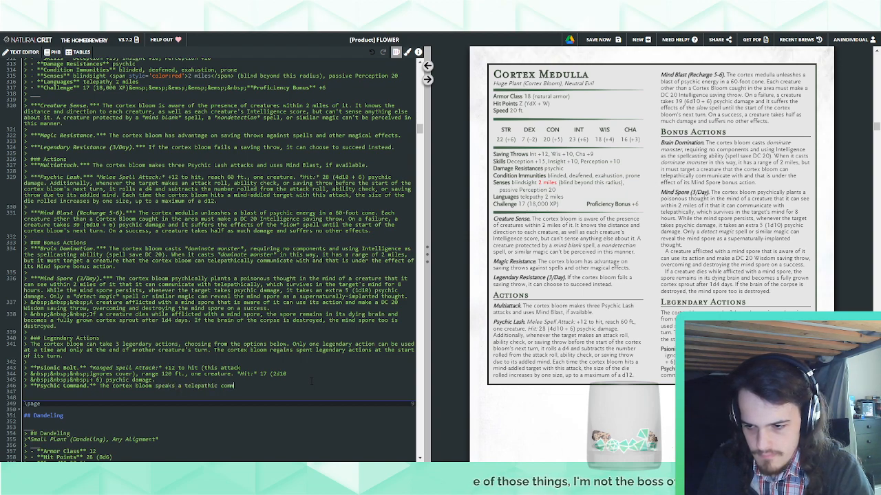
{"action": "type", "text": "o on"}
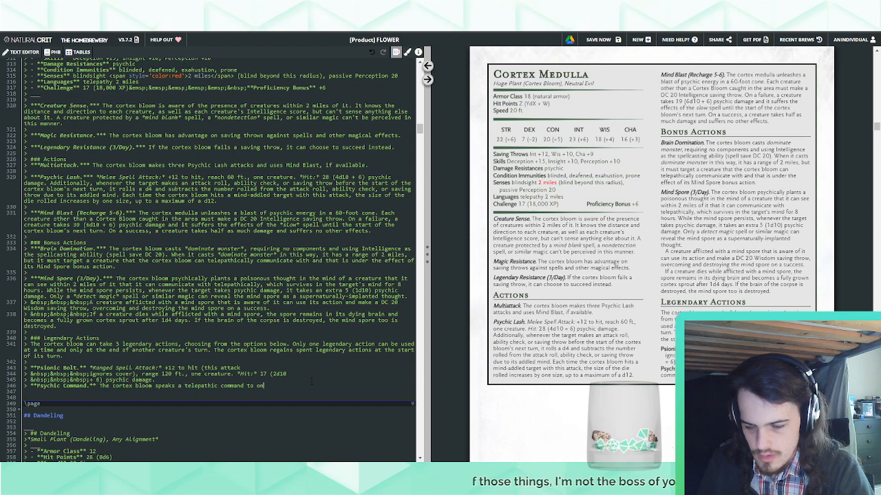
{"action": "type", "text": "e creature under the e"}
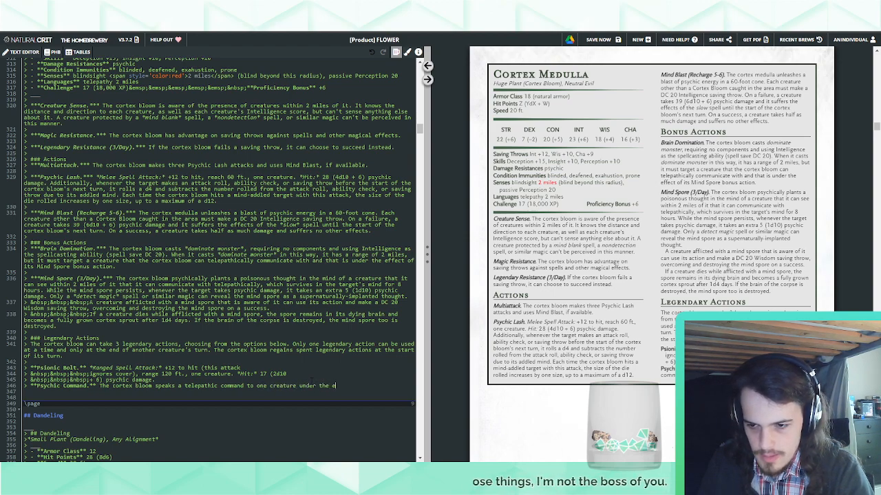
{"action": "type", "text": "ffects of"}
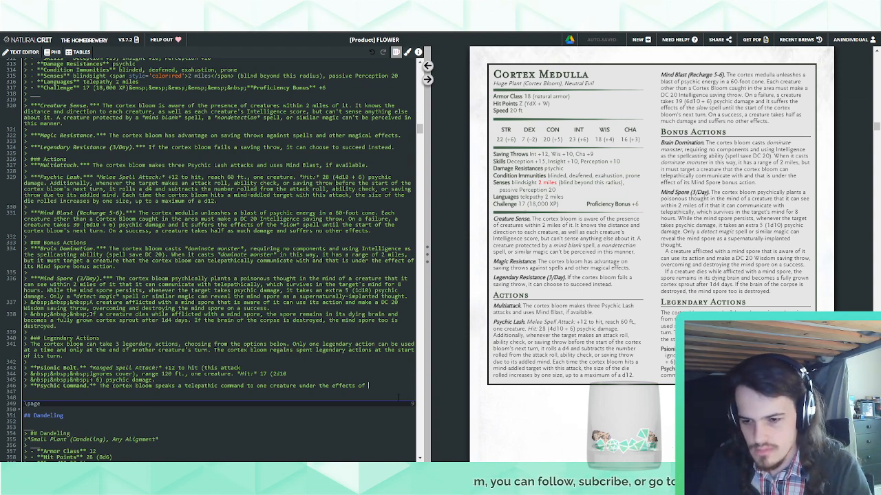
Complete Psychic Command's first sentence: "The cortex bloom speaks a telepathic command to one creature under the effects of its *dominate person* spell."
{"action": "type", "text": "its"}
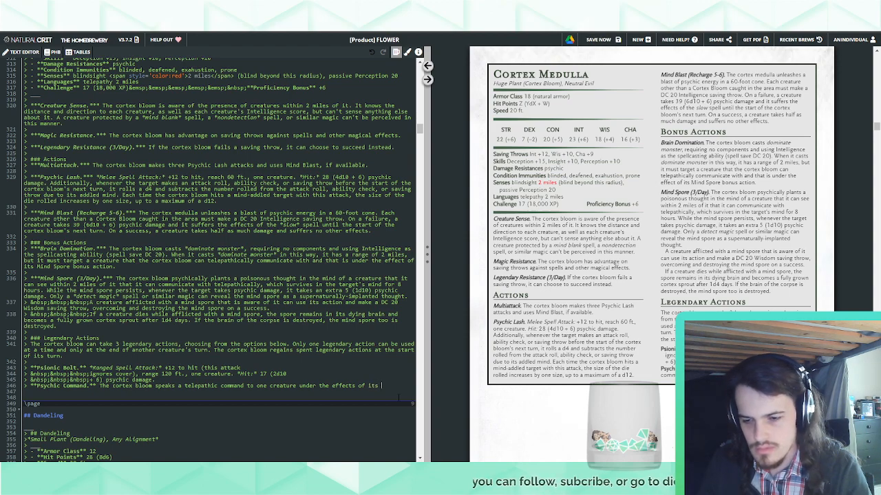
{"action": "type", "text": " *dominate person"}
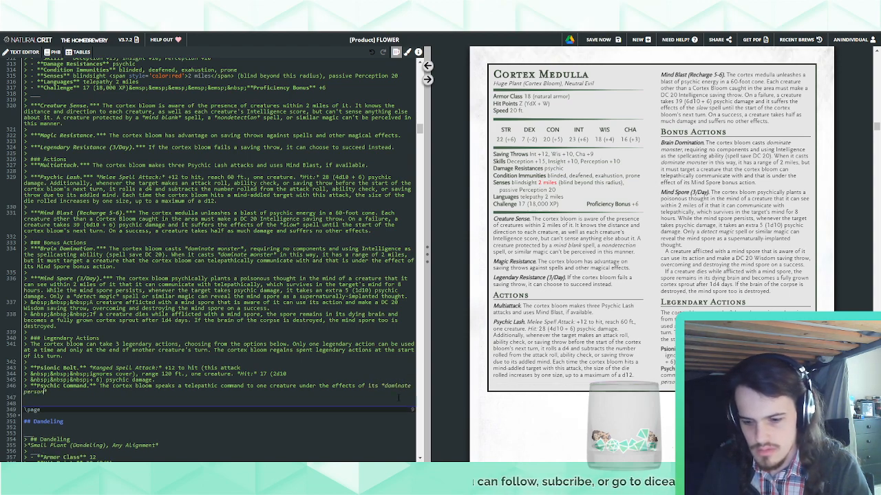
{"action": "type", "text": "* spell"}
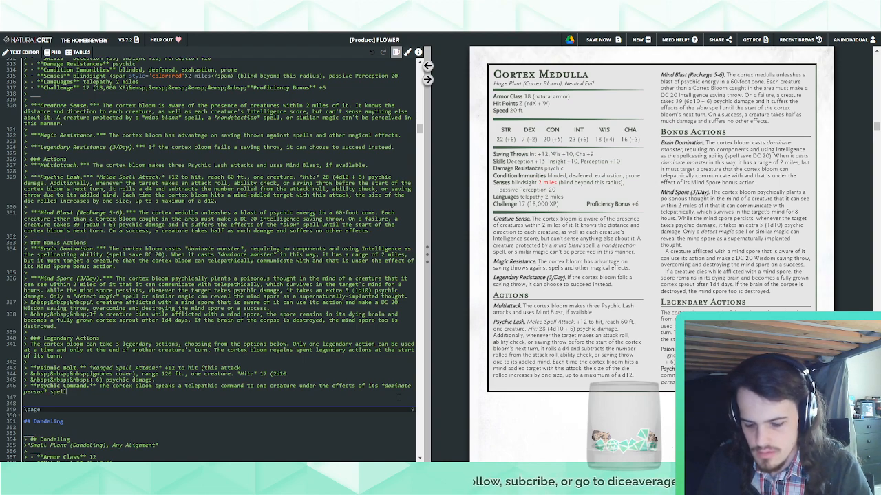
{"action": "type", "text": ". That creature "}
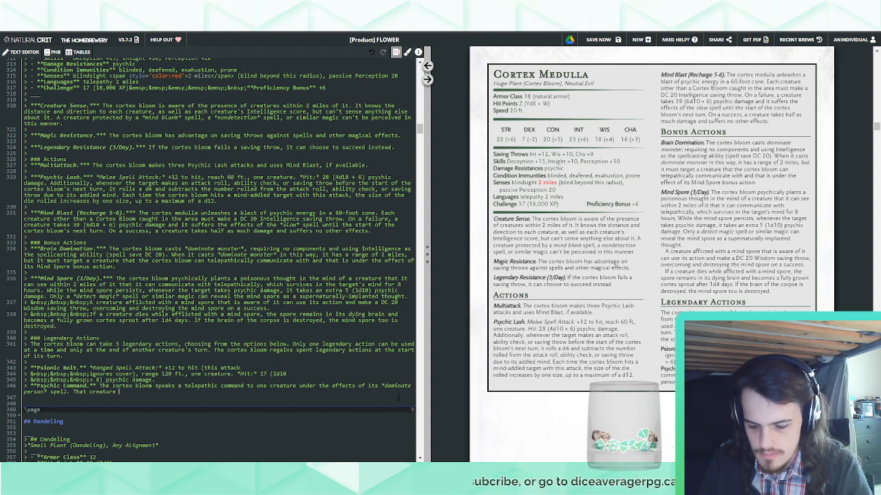
{"action": "type", "text": "must use its reac"}
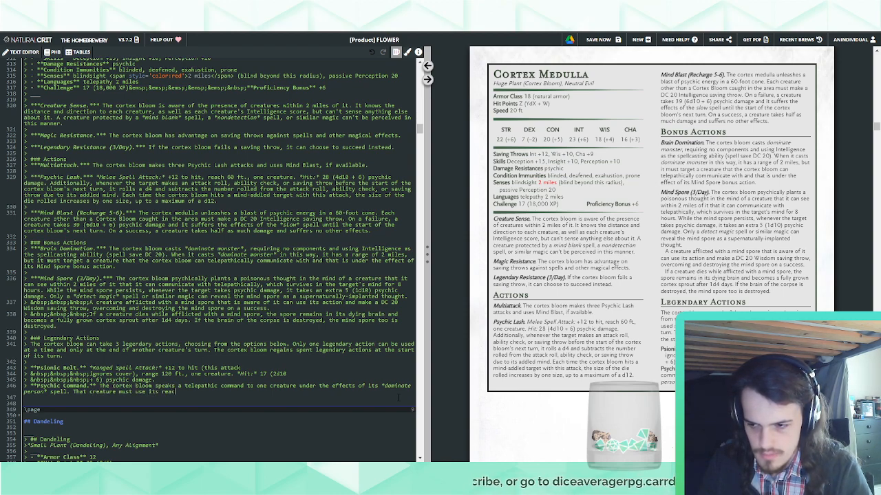
{"action": "type", "text": "tion"}
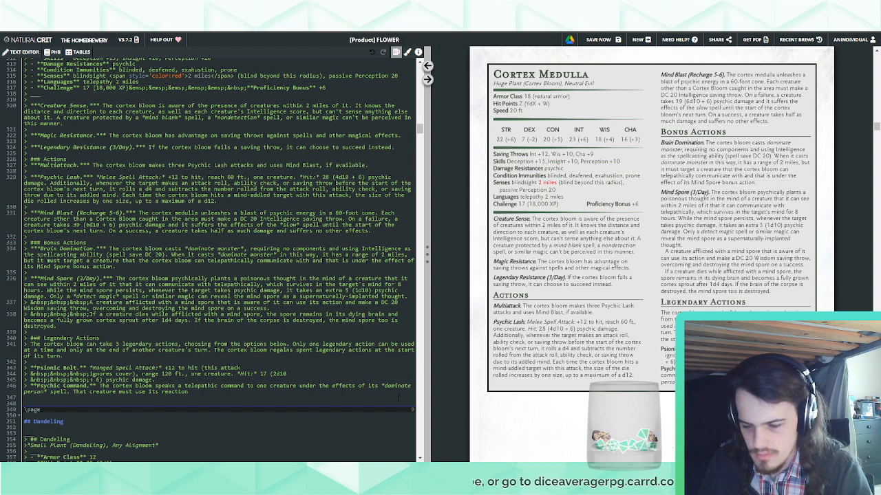
{"action": "type", "text": " immediately "}
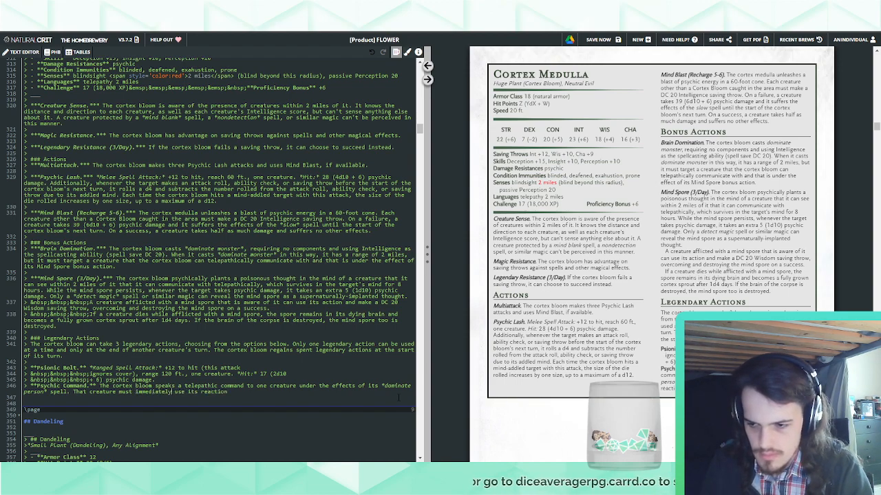
{"action": "type", "text": ", if available"}
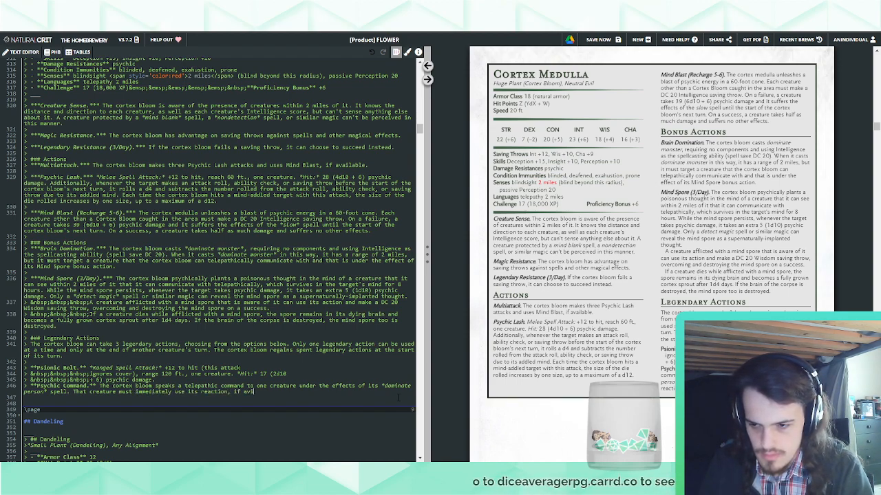
{"action": "type", "text": "."}
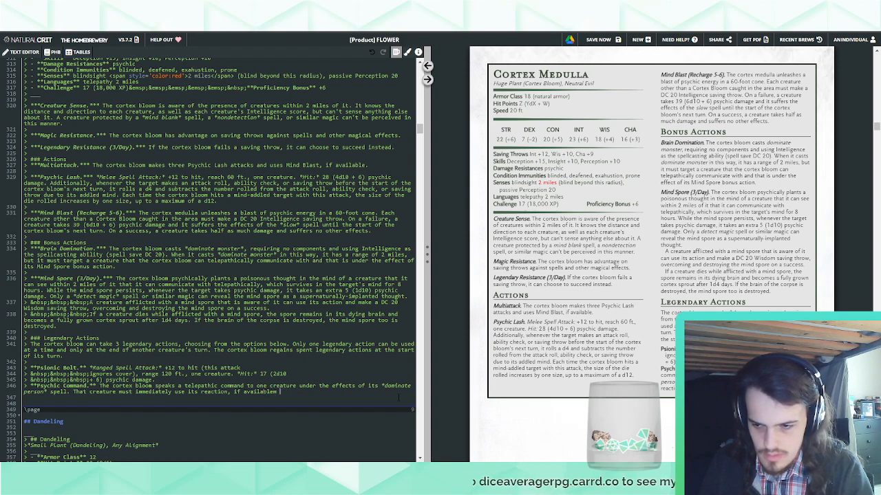
{"action": "type", "text": " to move up"}
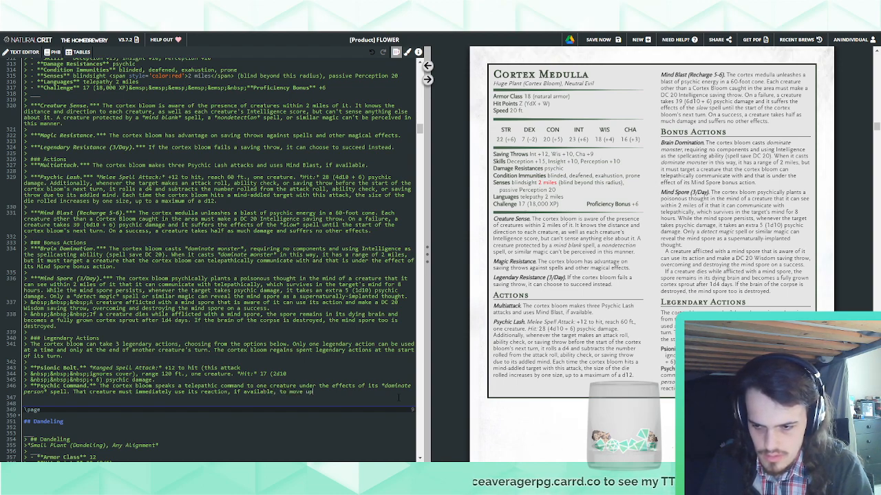
{"action": "type", "text": " to its speed and "}
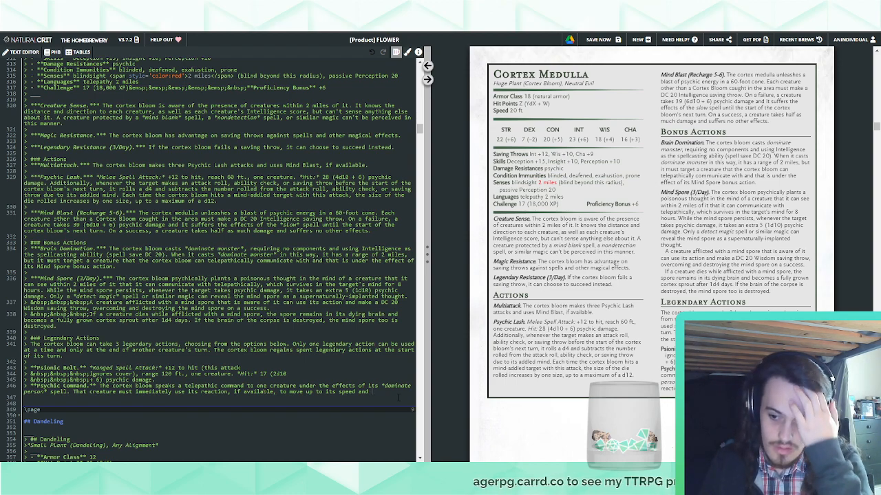
{"action": "type", "text": "make a"}
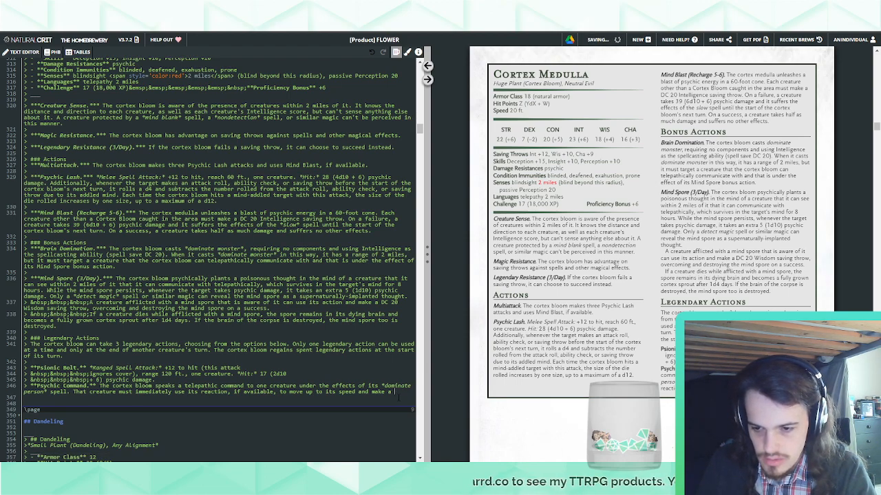
Extend Psychic Command's second sentence with "make a weapon attack or unarmed strike against a target of the cort."
{"action": "type", "text": "weapon"}
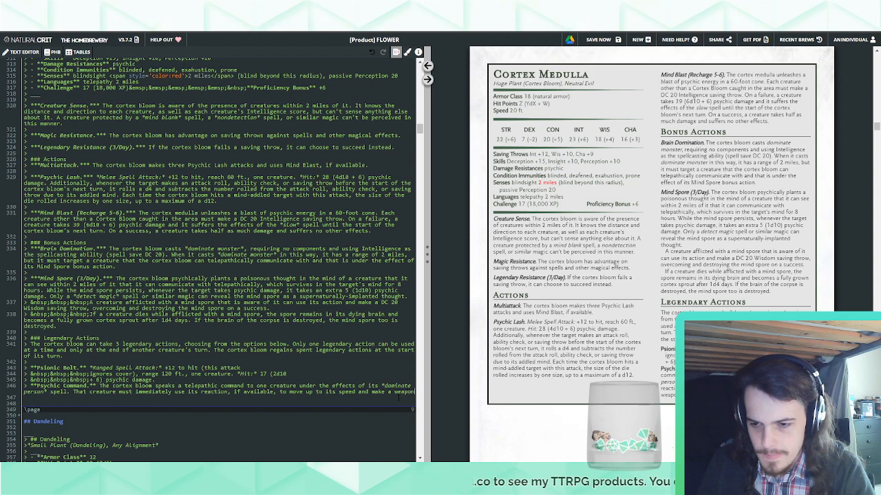
{"action": "type", "text": " attack."}
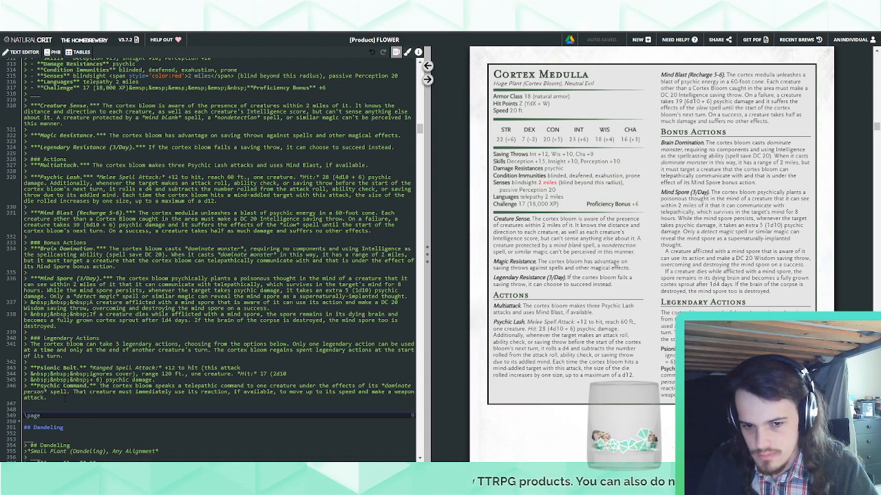
{"action": "key", "text": "BackSpace"}
{"action": "type", "text": "or unarmed st"}
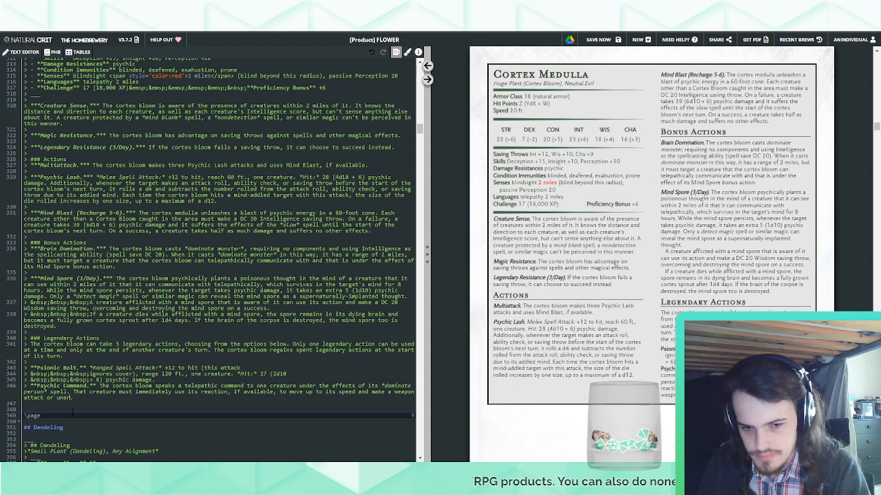
{"action": "type", "text": "rike against a tar"}
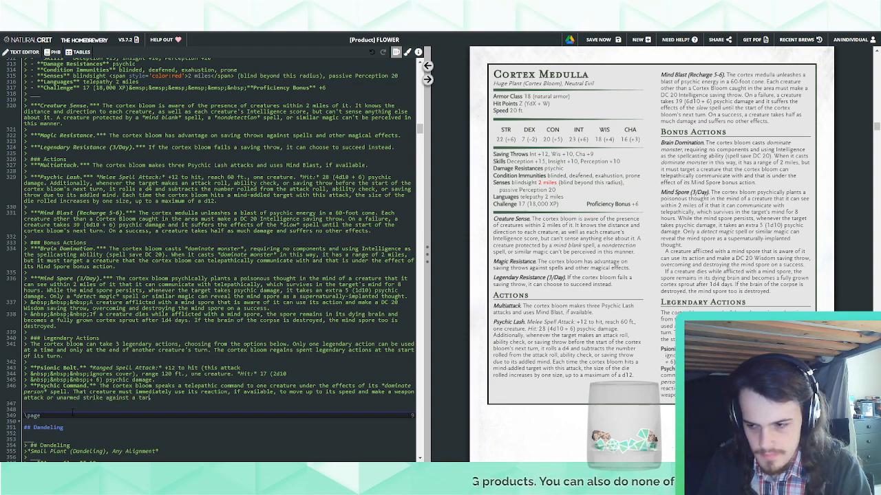
{"action": "type", "text": "get of the cort"}
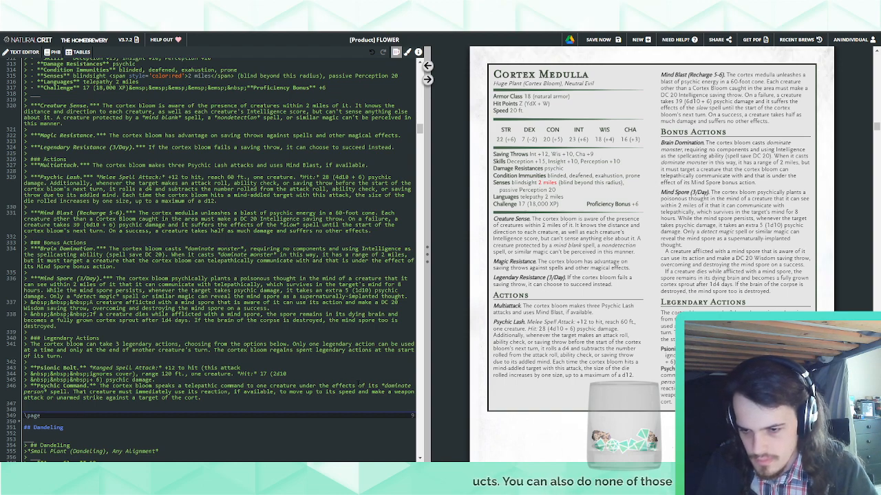
{"action": "type", "text": "."}
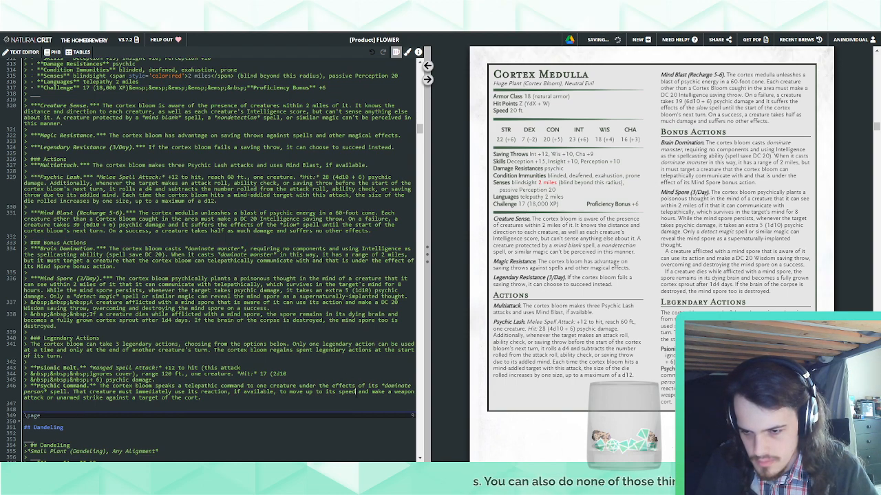
Insert "in a direction of the cortex's blooms choice" after "move up to its speed" in Psychic Command
{"action": "left_click", "coordinate": [348, 398]}
{"action": "type", "text": "in a direction "}
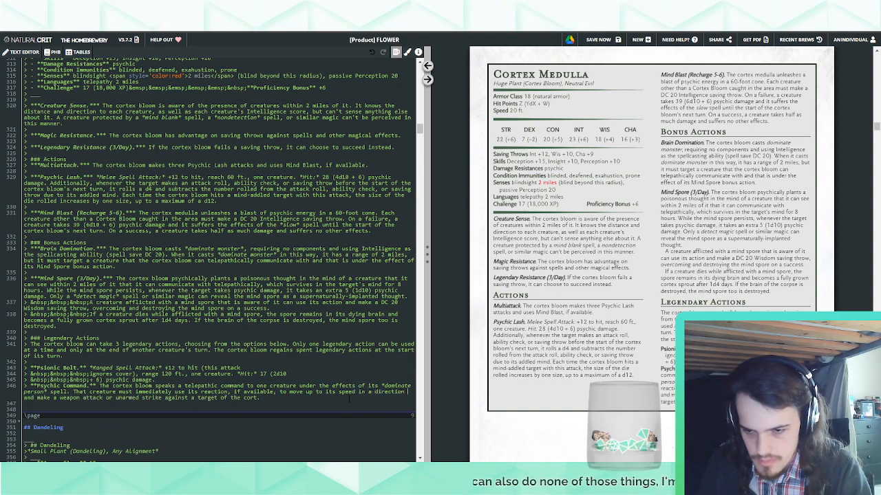
{"action": "type", "text": "of the cortex's b"}
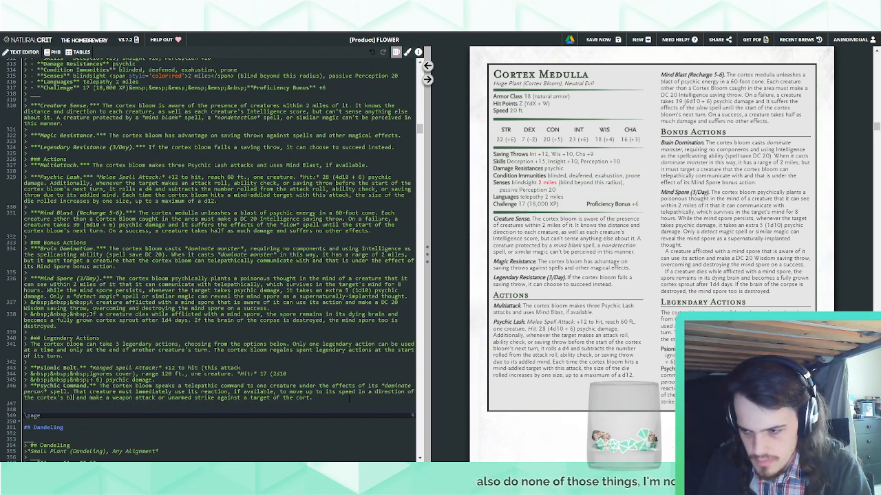
{"action": "type", "text": "looms choice"}
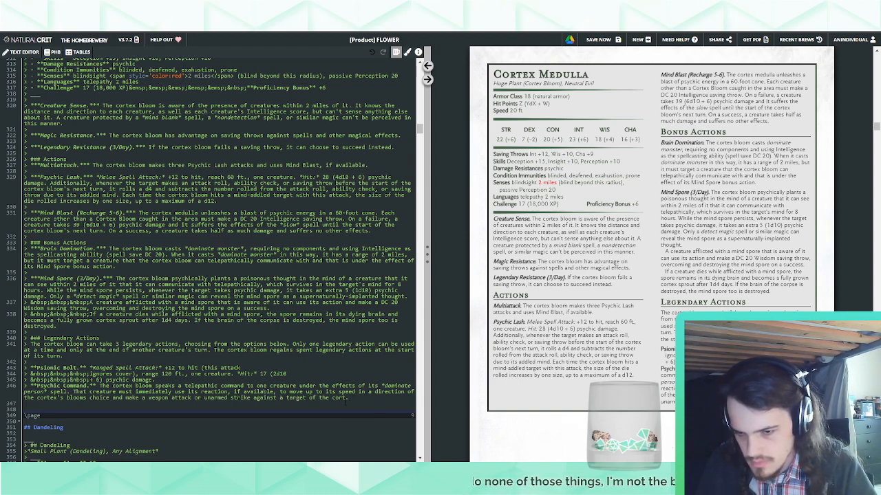
Undo the direction phrase and the weapon attack clause in Psychic Command, back to "move up to its speed"
{"action": "key", "text": "ctrl+z"}
{"action": "key", "text": "ctrl+z"}
{"action": "key", "text": "ctrl+z"}
{"action": "key", "text": "ctrl+z"}
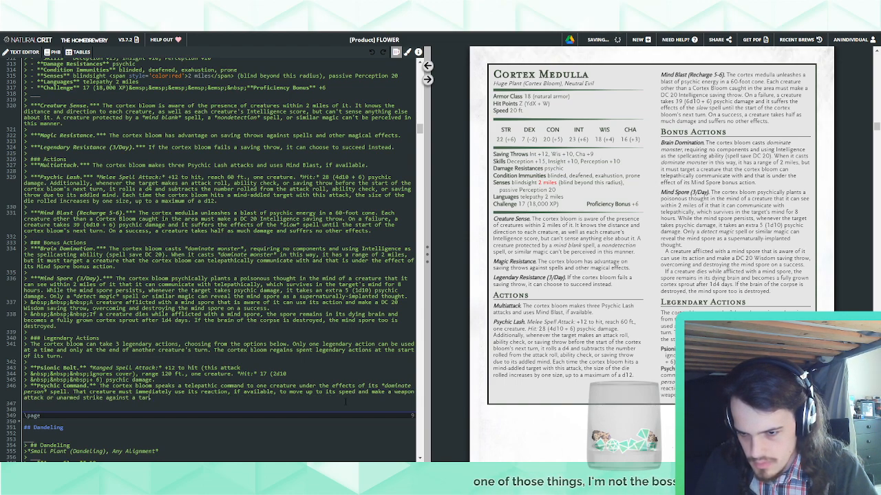
{"action": "key", "text": "shift+Left"}
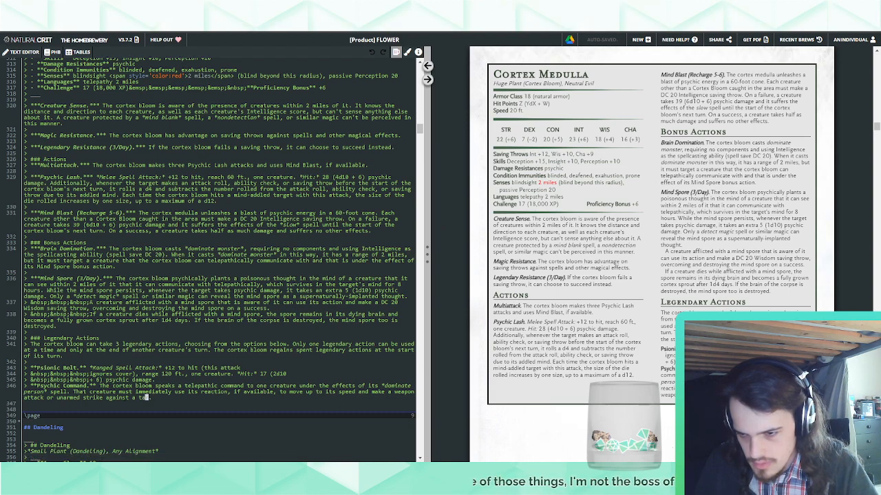
{"action": "key", "text": "ctrl+z"}
{"action": "key", "text": "ctrl+z"}
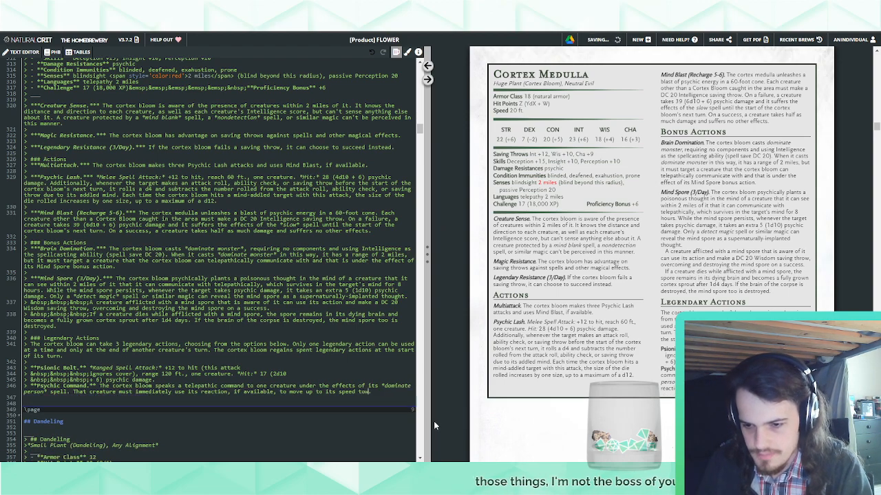
Try ending Psychic Command with "towards a creature or location", then reword it as "towards a creature of the cortex bloom's choice"
{"action": "type", "text": "ards a creature."}
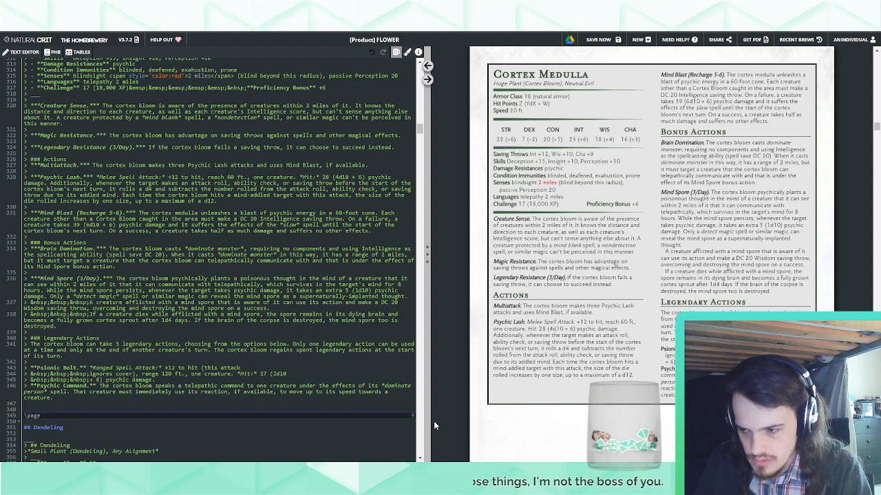
{"action": "key", "text": "BackSpace"}
{"action": "type", "text": " or lo"}
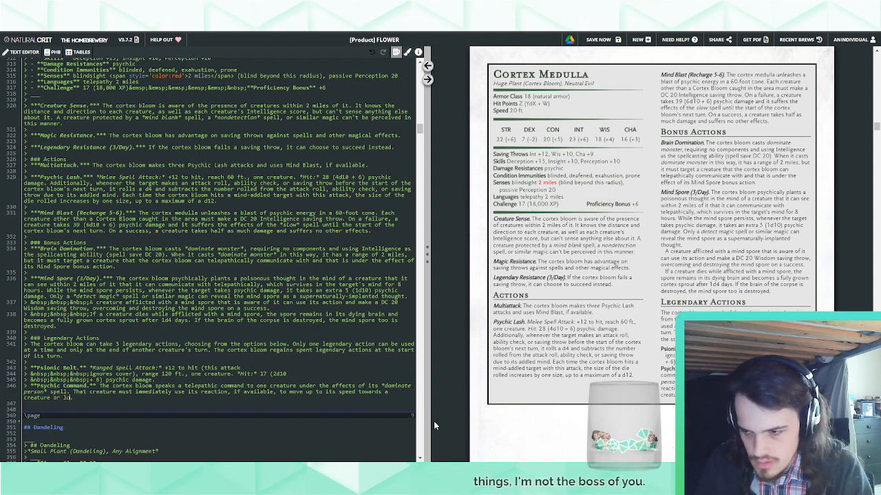
{"action": "type", "text": "cation."}
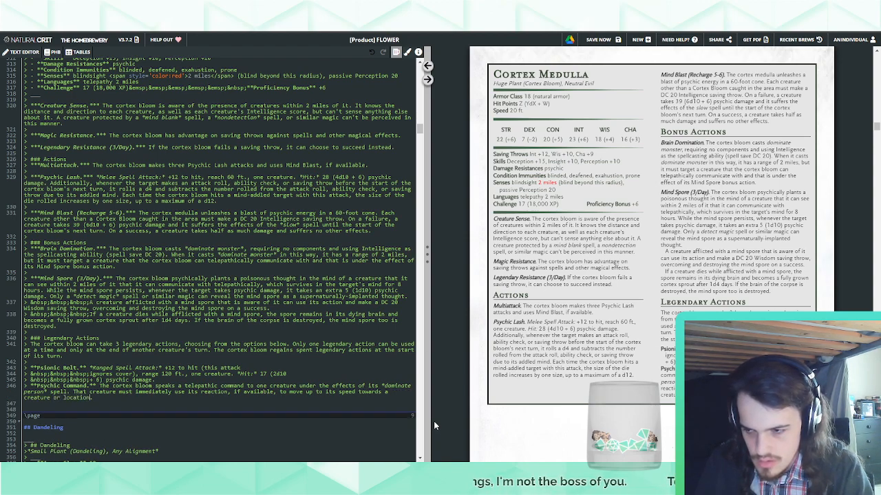
{"action": "key", "text": "BackSpace"}
{"action": "key", "text": "BackSpace"}
{"action": "key", "text": "BackSpace"}
{"action": "key", "text": "BackSpace"}
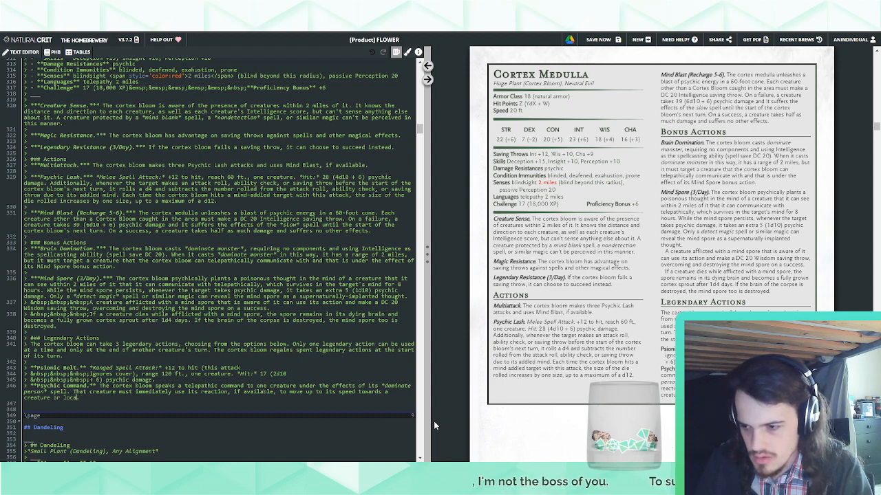
{"action": "key", "text": "BackSpace"}
{"action": "key", "text": "BackSpace"}
{"action": "key", "text": "BackSpace"}
{"action": "key", "text": "BackSpace"}
{"action": "key", "text": "BackSpace"}
{"action": "key", "text": "BackSpace"}
{"action": "key", "text": "BackSpace"}
{"action": "type", "text": "of the "}
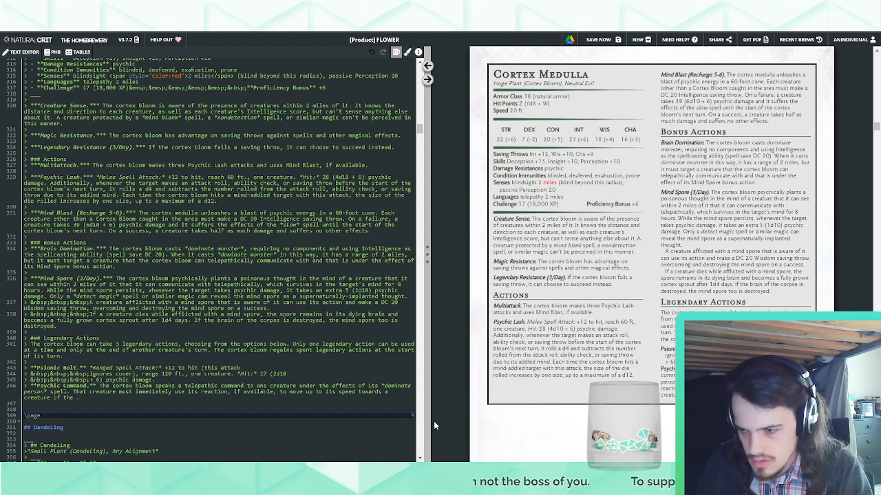
{"action": "type", "text": "cortex bloom's"}
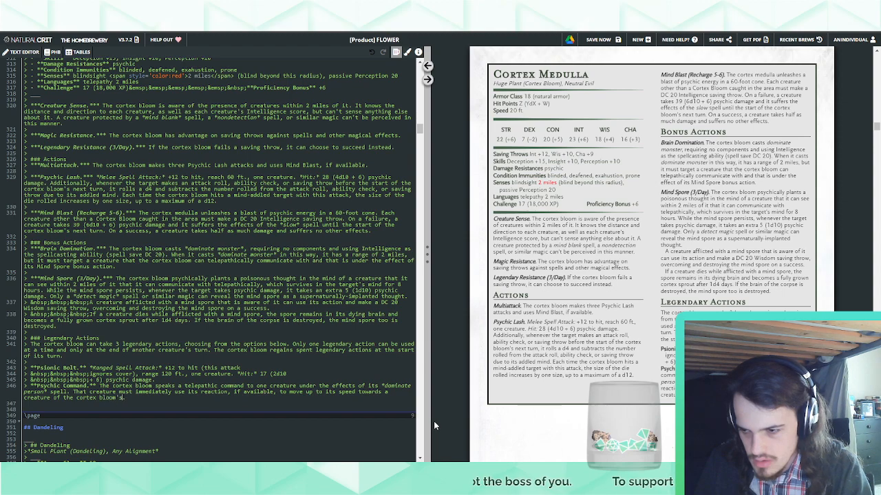
{"action": "type", "text": " choice"}
Delete the "towards a creature of the cortex bloom's choice" wording after "speed" in Psychic Command
{"action": "key", "text": "BackSpace"}
{"action": "key", "text": "BackSpace"}
{"action": "key", "text": "BackSpace"}
{"action": "key", "text": "BackSpace"}
{"action": "key", "text": "BackSpace"}
{"action": "key", "text": "BackSpace"}
{"action": "key", "text": "BackSpace"}
{"action": "key", "text": "BackSpace"}
{"action": "key", "text": "BackSpace"}
{"action": "key", "text": "BackSpace"}
{"action": "key", "text": "BackSpace"}
{"action": "key", "text": "BackSpace"}
{"action": "key", "text": "BackSpace"}
{"action": "key", "text": "BackSpace"}
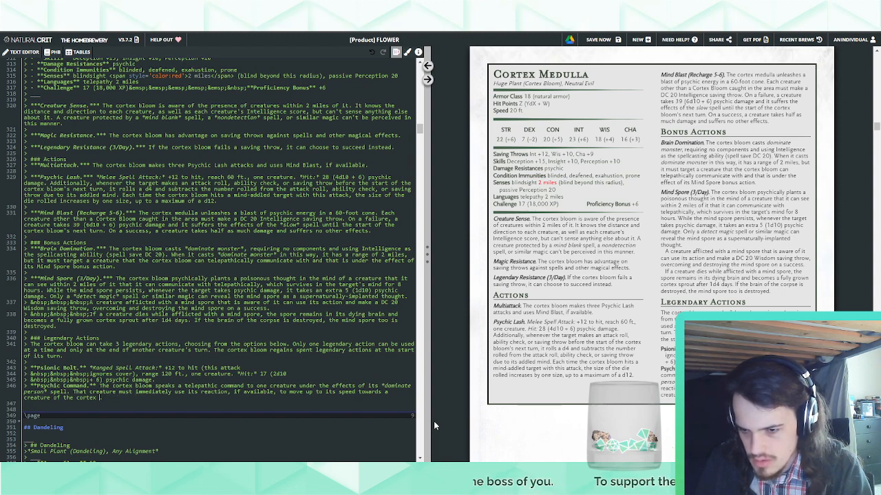
{"action": "key", "text": "BackSpace"}
{"action": "key", "text": "BackSpace"}
{"action": "key", "text": "BackSpace"}
{"action": "key", "text": "BackSpace"}
{"action": "key", "text": "BackSpace"}
{"action": "key", "text": "BackSpace"}
{"action": "key", "text": "BackSpace"}
{"action": "key", "text": "BackSpace"}
{"action": "key", "text": "BackSpace"}
{"action": "key", "text": "BackSpace"}
{"action": "key", "text": "BackSpace"}
{"action": "key", "text": "BackSpace"}
{"action": "key", "text": "BackSpace"}
{"action": "key", "text": "BackSpace"}
{"action": "key", "text": "BackSpace"}
{"action": "key", "text": "BackSpace"}
{"action": "key", "text": "BackSpace"}
{"action": "key", "text": "BackSpace"}
{"action": "key", "text": "BackSpace"}
{"action": "key", "text": "BackSpace"}
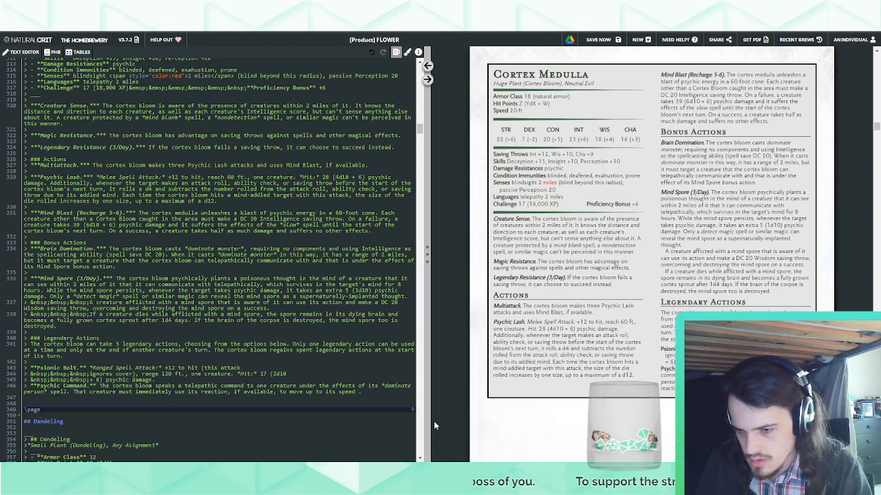
Finish Psychic Command's movement sentence with "in a direction of the cortex bloom's choice"
{"action": "type", "text": "in a direction of"}
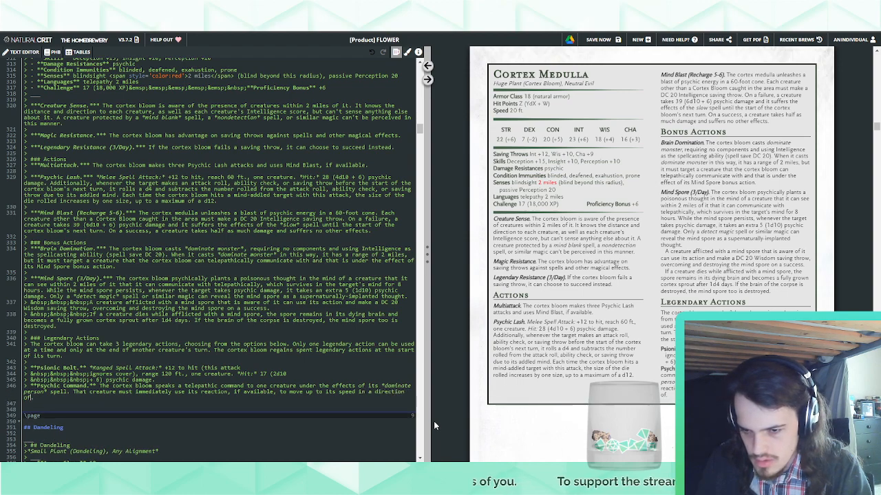
{"action": "type", "text": " the co"}
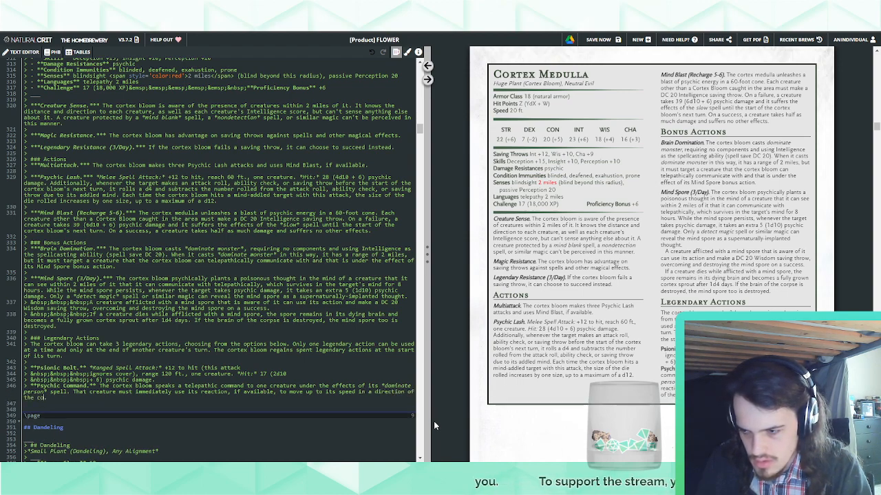
{"action": "type", "text": "rtex bloom's choice"}
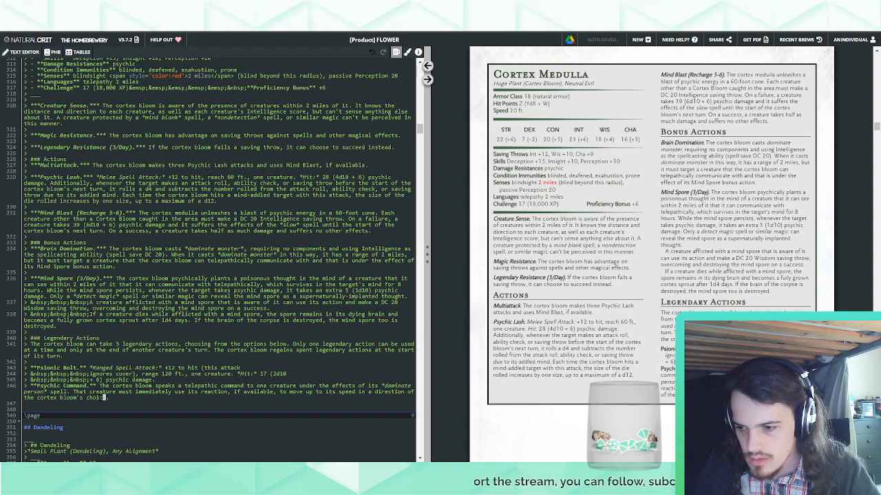
{"action": "left_click_drag", "start_coordinate": [103, 398], "coordinate": [156, 387]}
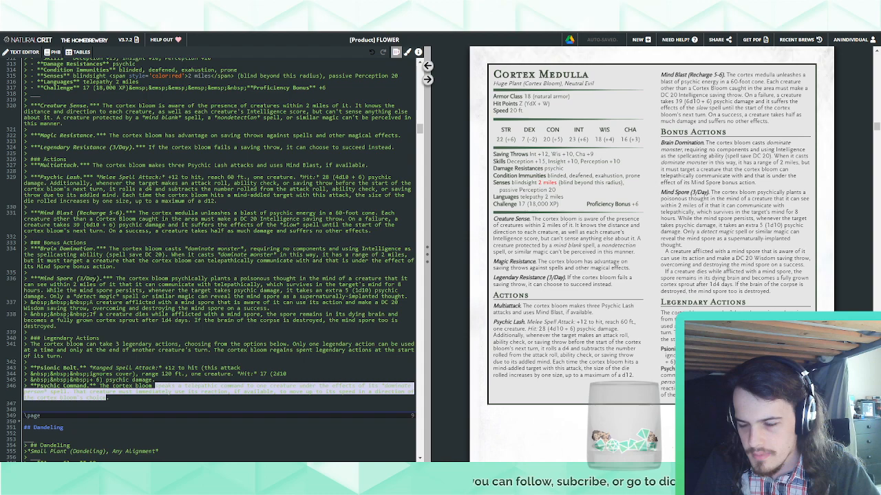
Add ", it doesn't require concentration" after the 2-mile range in Brain Domination, joined by a comma instead of "and"
{"action": "left_click", "coordinate": [128, 268]}
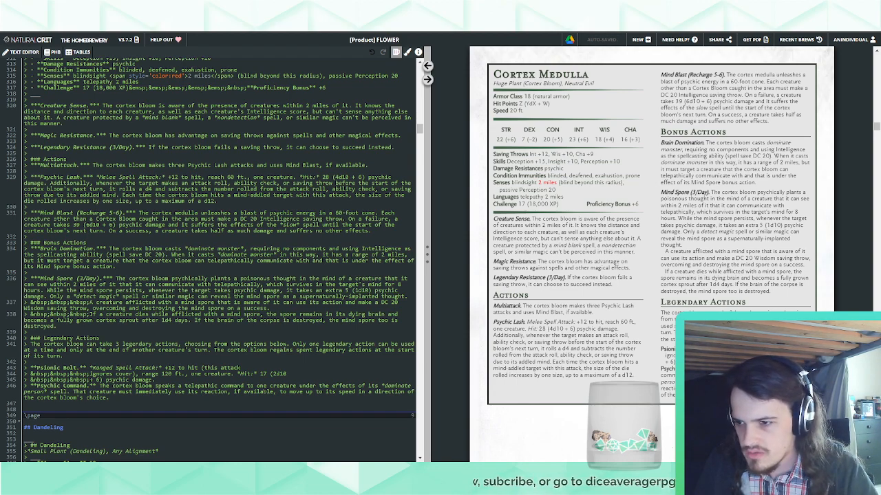
{"action": "type", "text": "and it doesn't "}
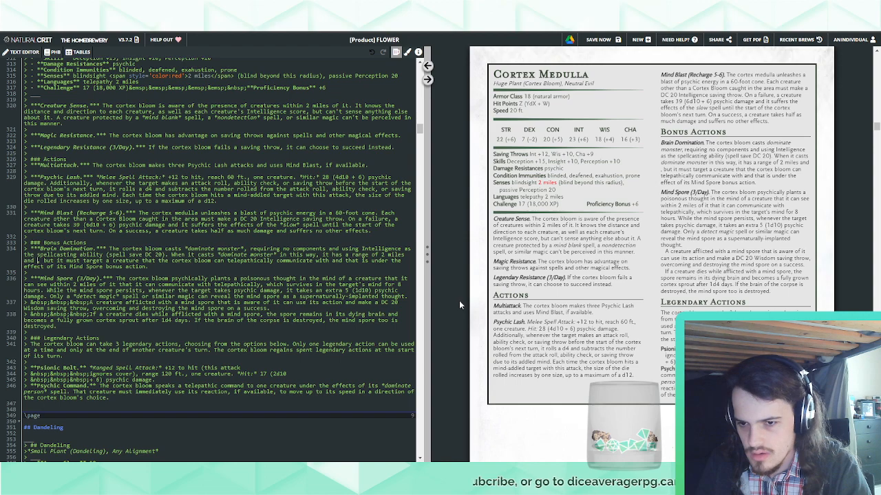
{"action": "type", "text": "require concentration,"}
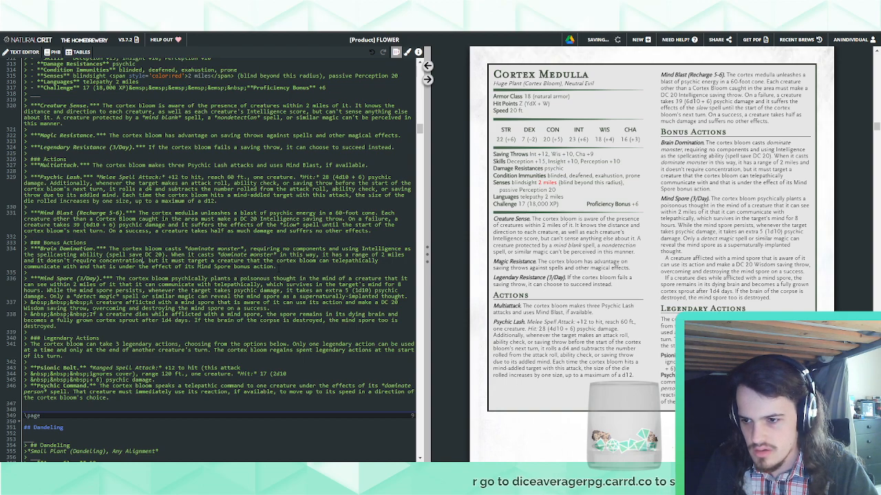
{"action": "double_click", "coordinate": [28, 260]}
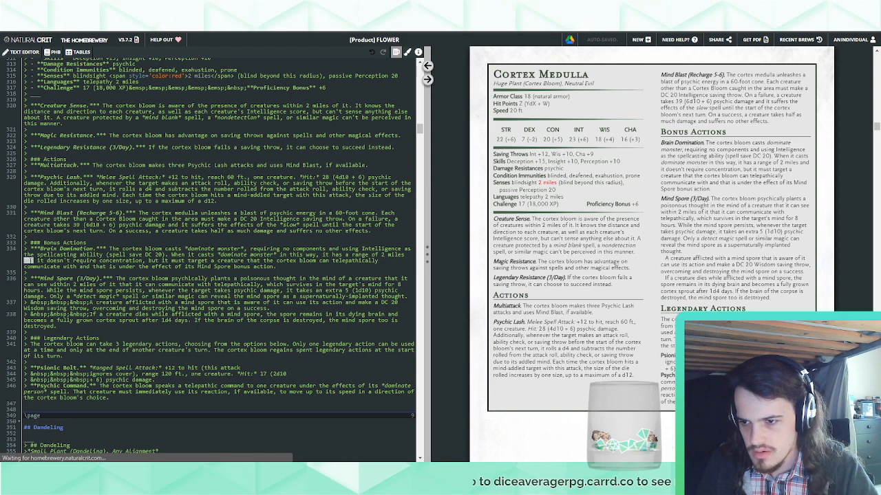
{"action": "key", "text": "BackSpace"}
{"action": "key", "text": "BackSpace"}
{"action": "type", "text": ","}
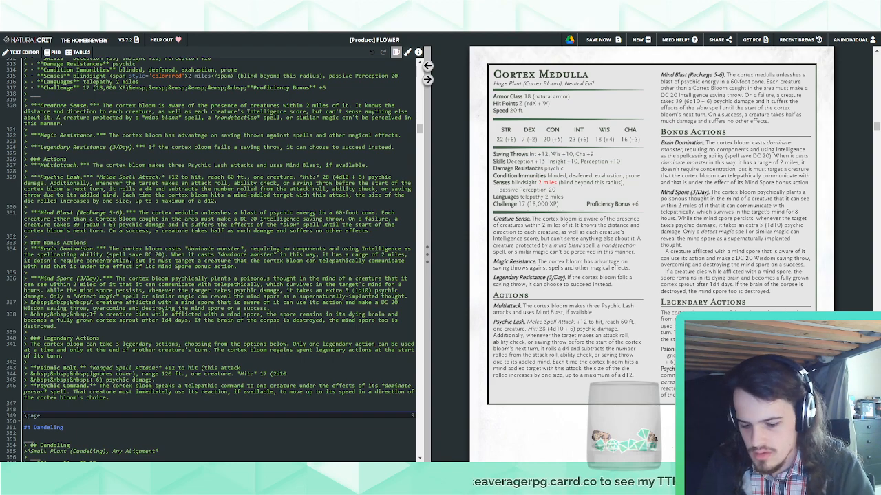
{"action": "type", "text": ", and the target do"}
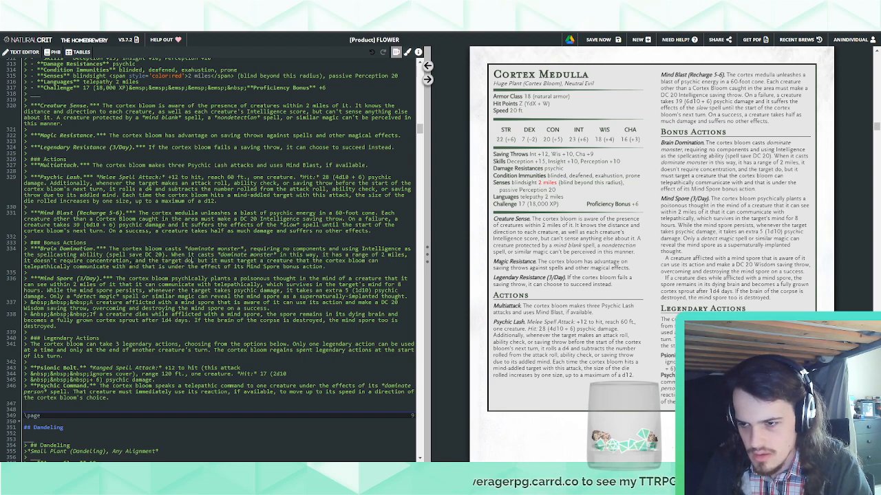
{"action": "type", "text": "esn't h"}
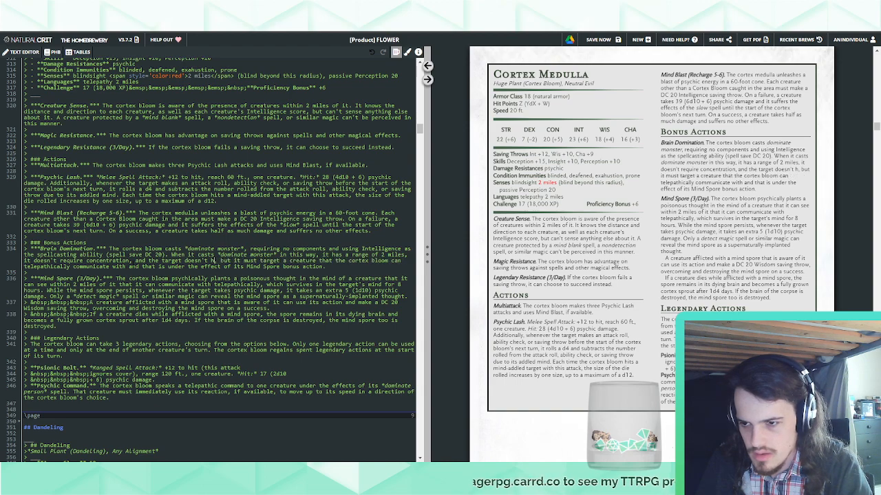
Continue Brain Domination with ", and the target doesn't have advantage on this saving throw if it or creatures friendly to it are fighting the cortex blood"
{"action": "key", "text": "BackSpace"}
{"action": "type", "text": "have"}
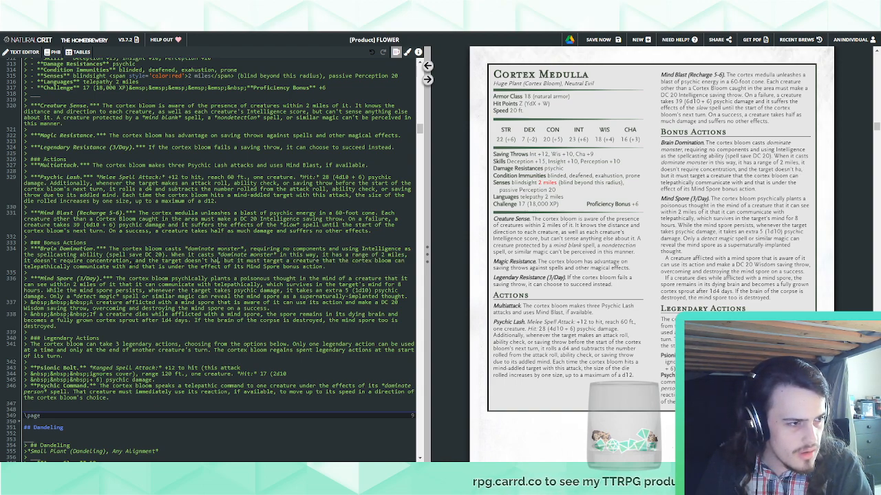
{"action": "type", "text": " advantage on this"}
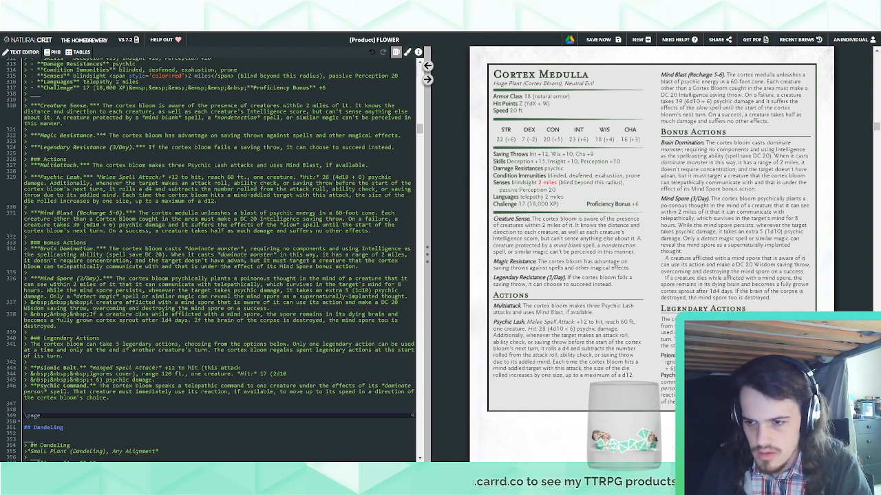
{"action": "type", "text": " saving throw"}
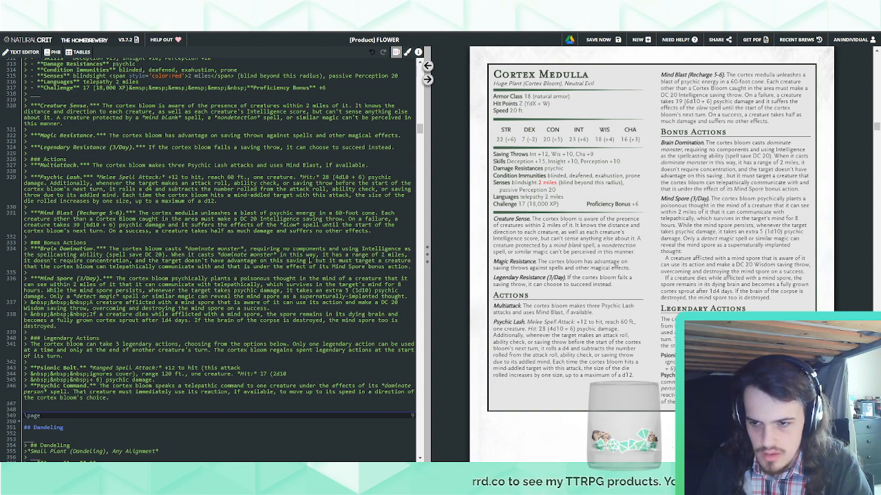
{"action": "type", "text": " if it or"}
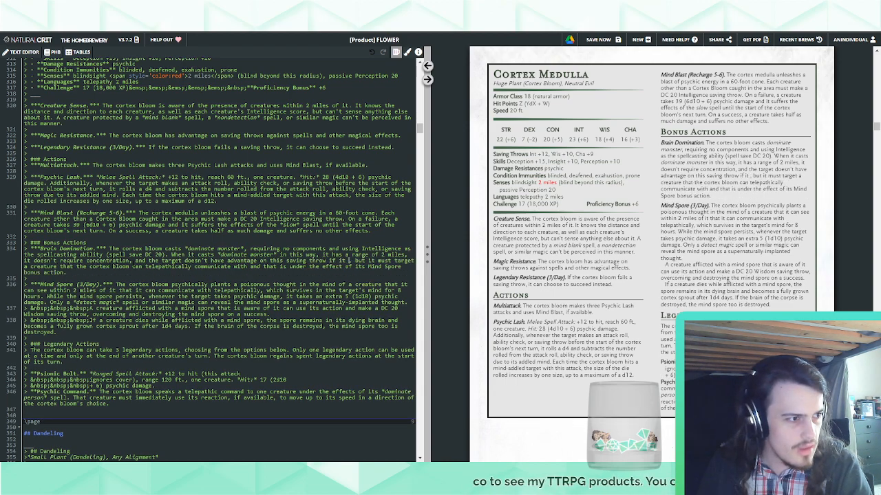
{"action": "type", "text": " creatures friend"}
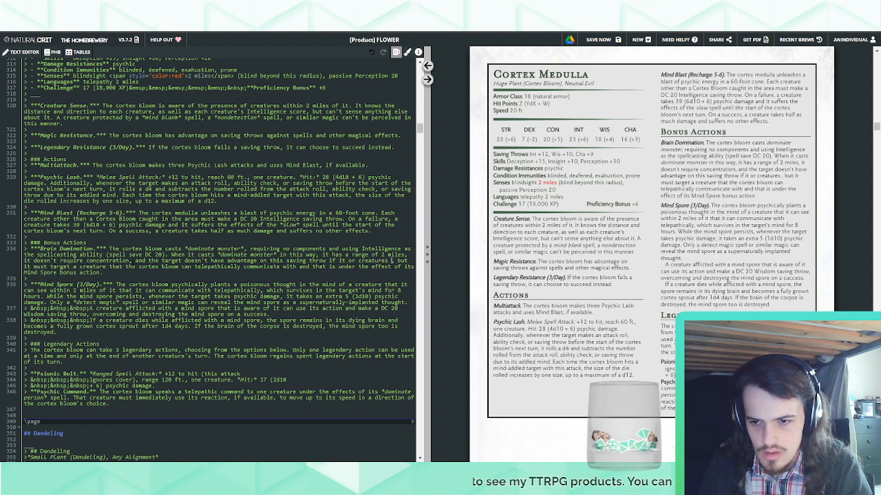
{"action": "type", "text": "ly to it are fighting "}
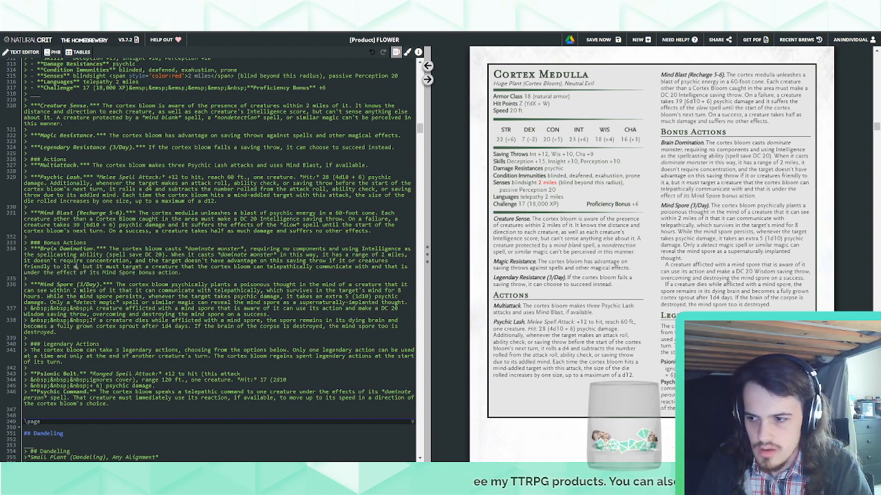
{"action": "type", "text": "the cortex bl"}
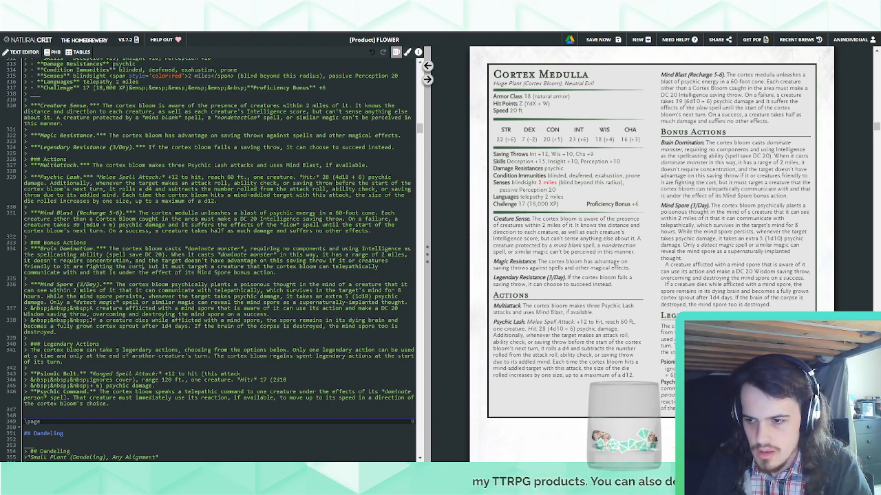
{"action": "type", "text": "oom"}
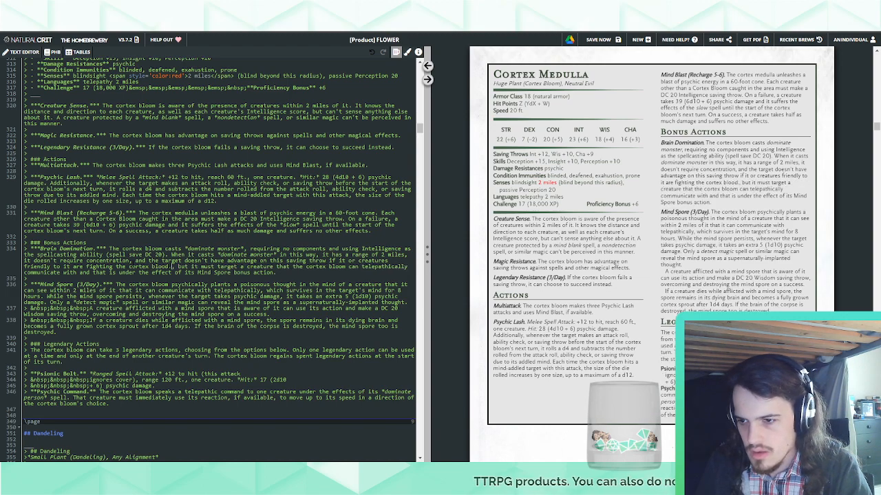
Split off Brain Domination's targeting requirement as its own sentence beginning "The cortex bloom must target a creature"
{"action": "key", "text": "Delete"}
{"action": "key", "text": "Delete"}
{"action": "key", "text": "Delete"}
{"action": "key", "text": "Delete"}
{"action": "key", "text": "Delete"}
{"action": "key", "text": "Delete"}
{"action": "key", "text": "Delete"}
{"action": "key", "text": "Delete"}
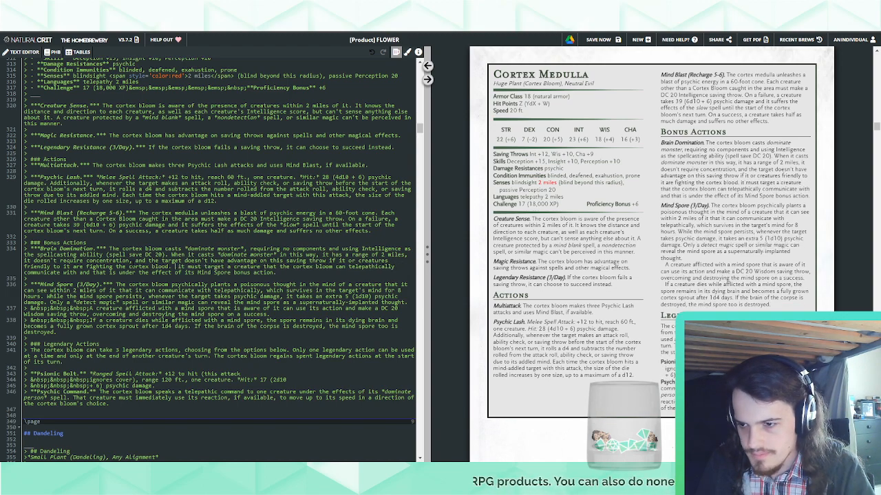
{"action": "type", "text": "The cortex bl"}
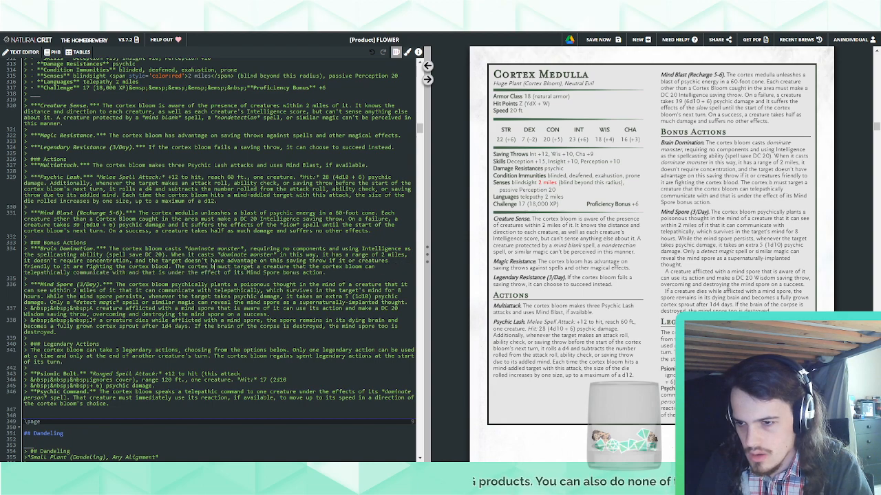
{"action": "type", "text": "oom"}
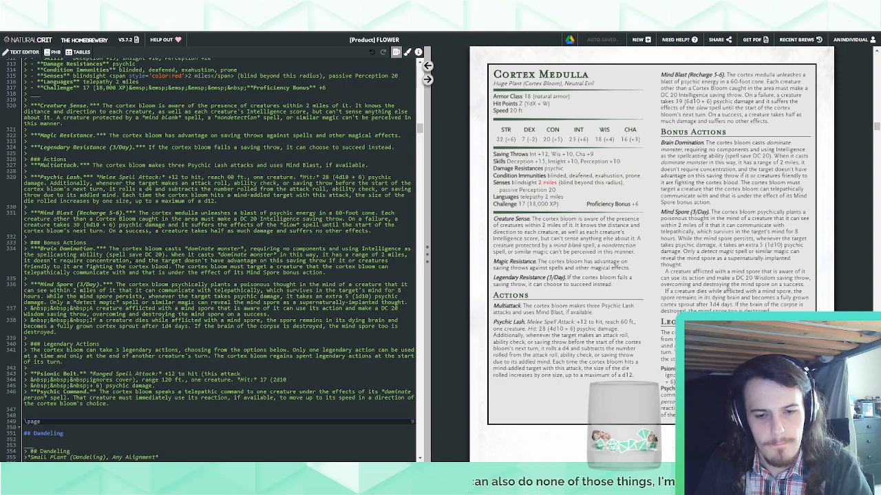
Replace Psychic Command's reaction movement sentence with "The cortex bloom takes total and precise control of that creature."
{"action": "scroll", "coordinate": [579, 357], "scroll_direction": "down", "scroll_amount": 4}
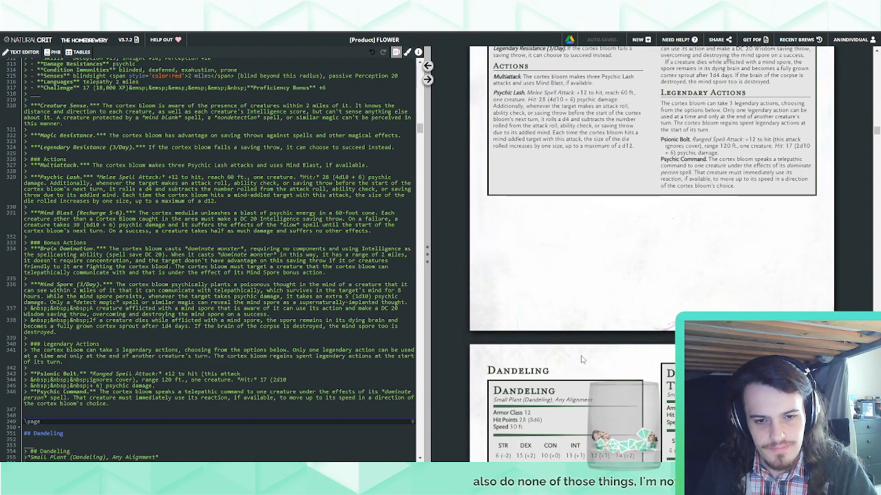
{"action": "scroll", "coordinate": [580, 357], "scroll_direction": "up", "scroll_amount": 3}
{"action": "scroll", "coordinate": [580, 357], "scroll_direction": "up", "scroll_amount": 1}
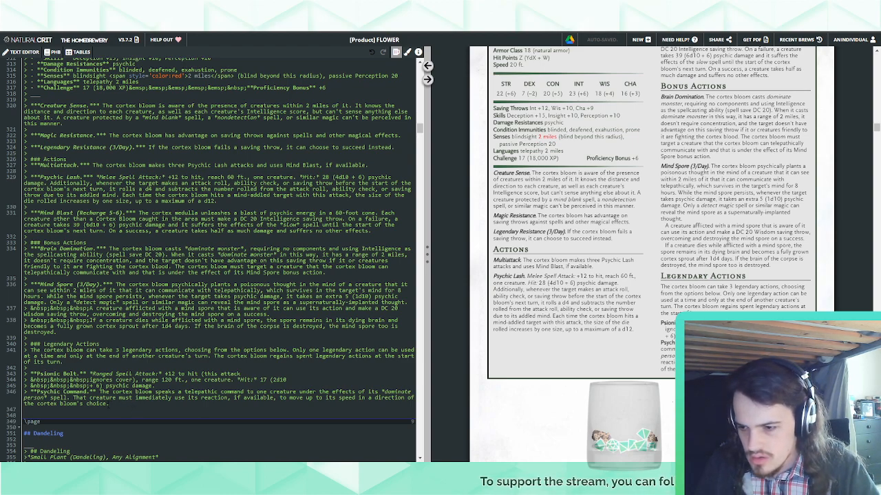
{"action": "left_click_drag", "start_coordinate": [109, 404], "coordinate": [74, 398]}
{"action": "key", "text": "BackSpace"}
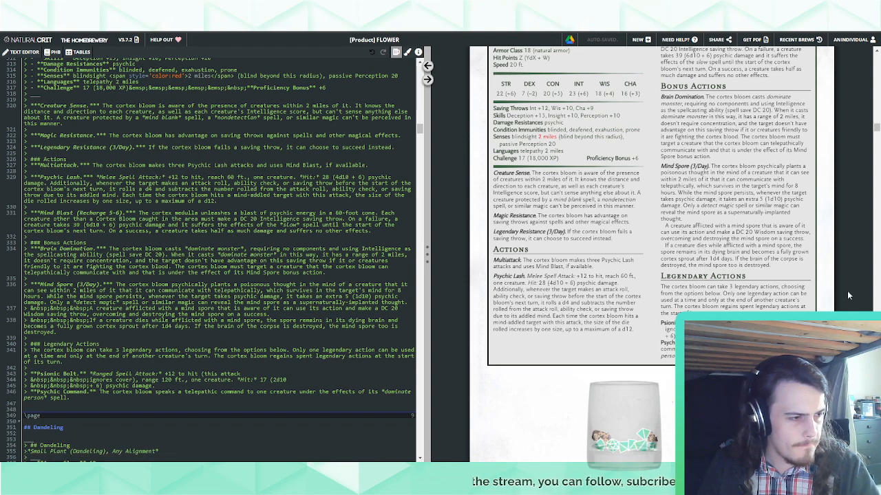
{"action": "type", "text": "The cortex"}
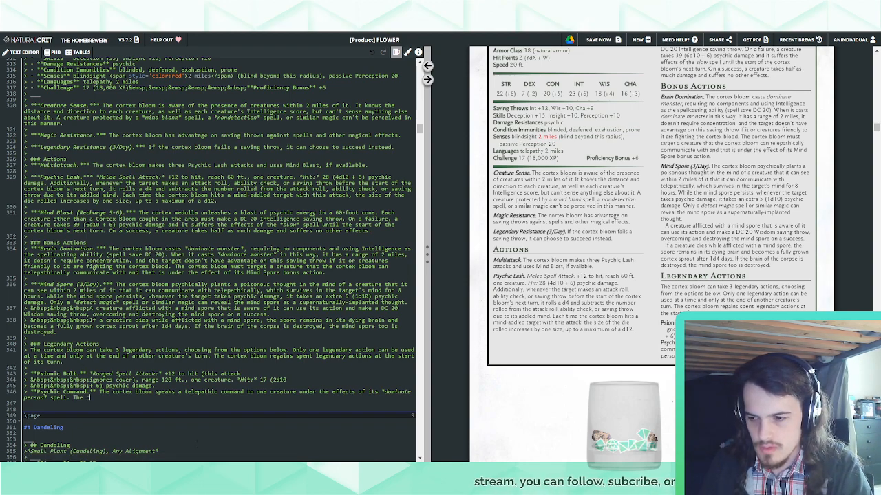
{"action": "type", "text": " bloom "}
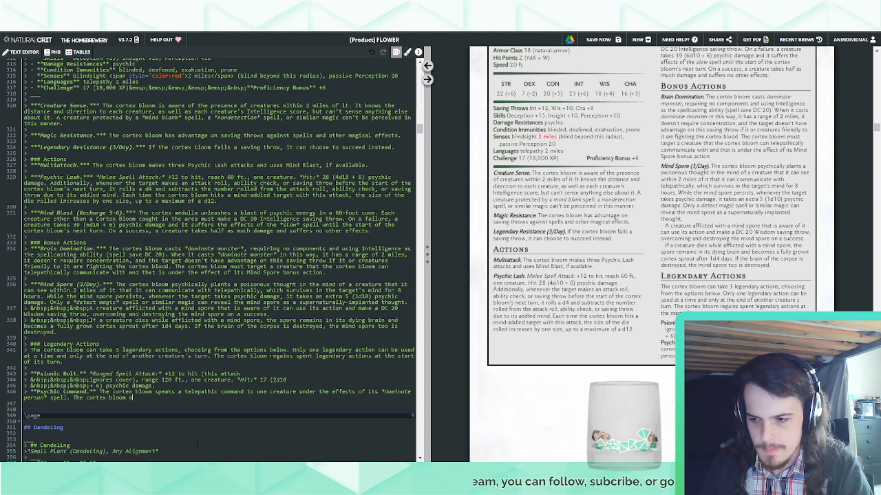
{"action": "type", "text": "takes total and "}
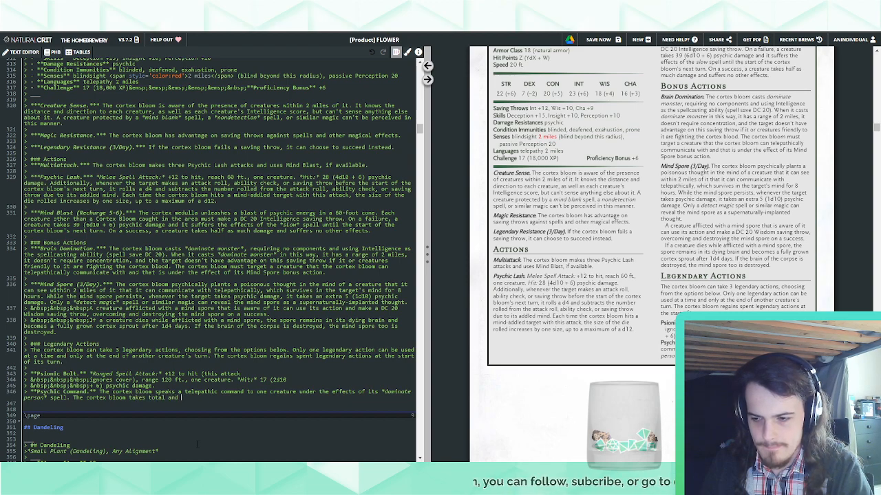
{"action": "type", "text": "precise control"}
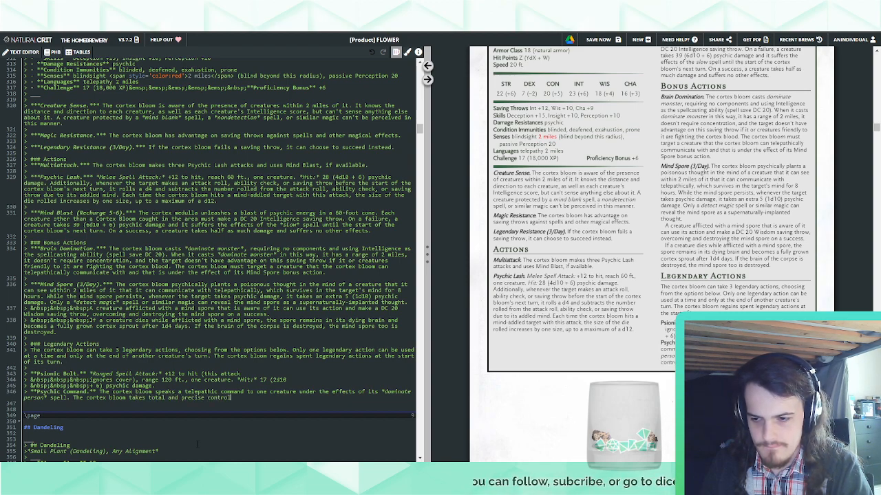
{"action": "type", "text": " of that creature."}
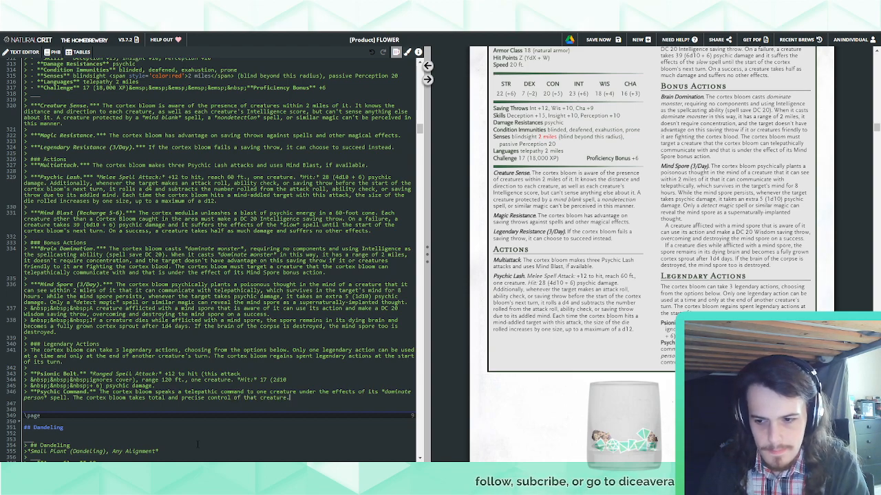
Extend Psychic Command's last sentence with ", as per the *dominate monster* spell."
{"action": "key", "text": "BackSpace"}
{"action": "type", "text": ", as per the *"}
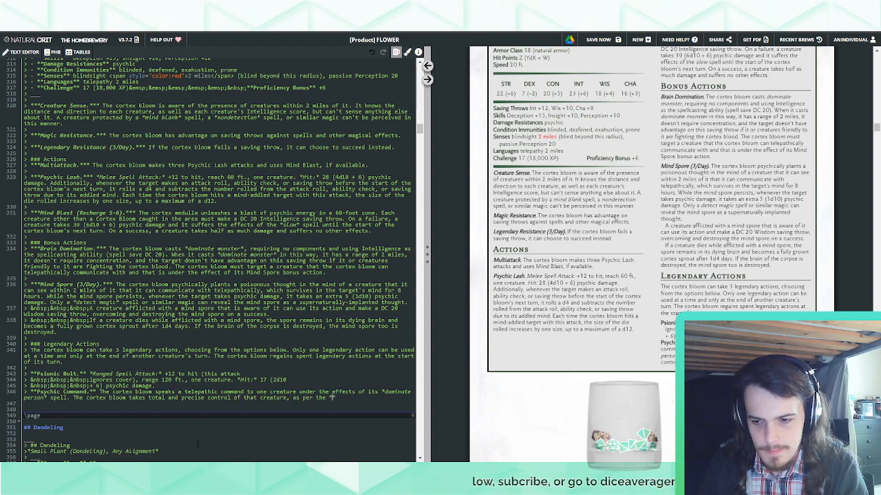
{"action": "type", "text": "dominate "}
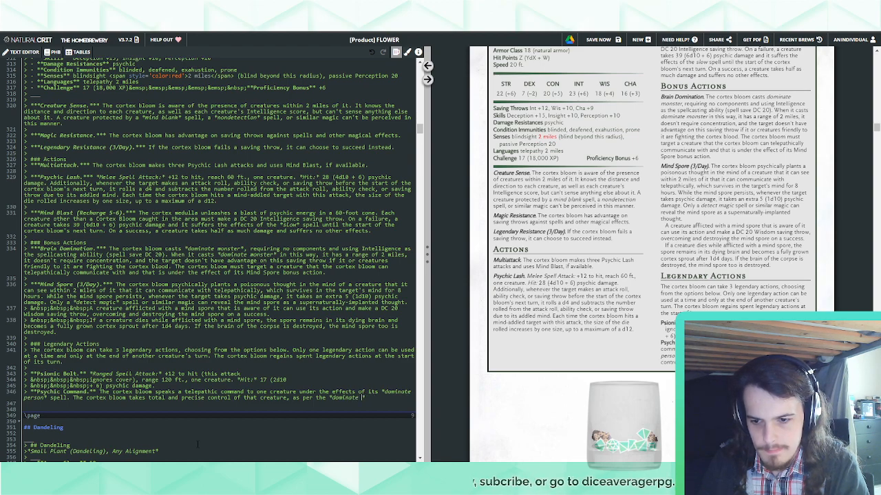
{"action": "type", "text": "monster* spell."}
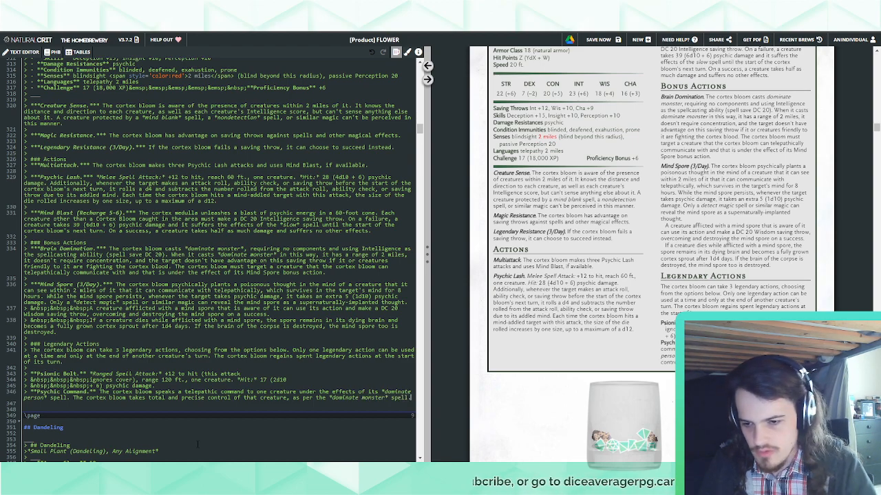
Change "dominate person" to "dominate monster" in Psychic Command's first sentence, reusing the word from its last sentence
{"action": "double_click", "coordinate": [369, 397]}
{"action": "key", "text": "ctrl+c"}
{"action": "double_click", "coordinate": [33, 398]}
{"action": "key", "text": "ctrl+v"}
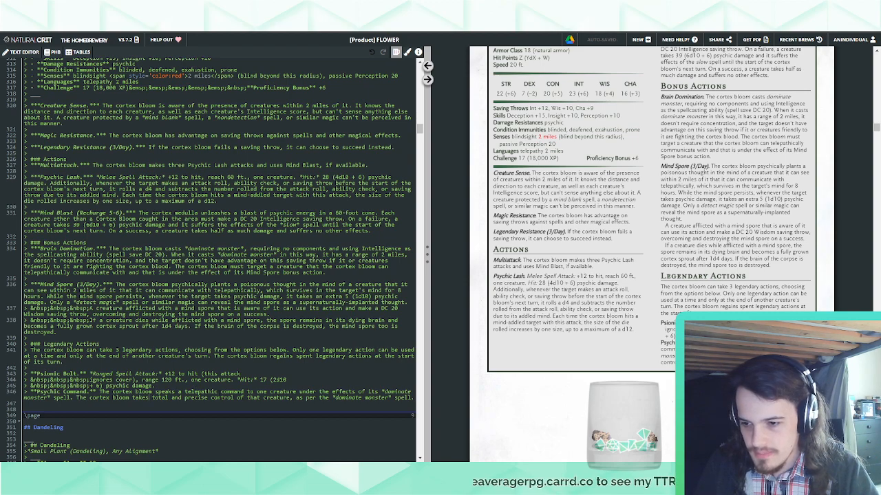
Break Psychic Command's first sentence before "command" and indent the new quoted line with &nbsp; entities
{"action": "left_click", "coordinate": [220, 393]}
{"action": "key", "text": "Return"}
{"action": "type", "text": "> nbsp"}
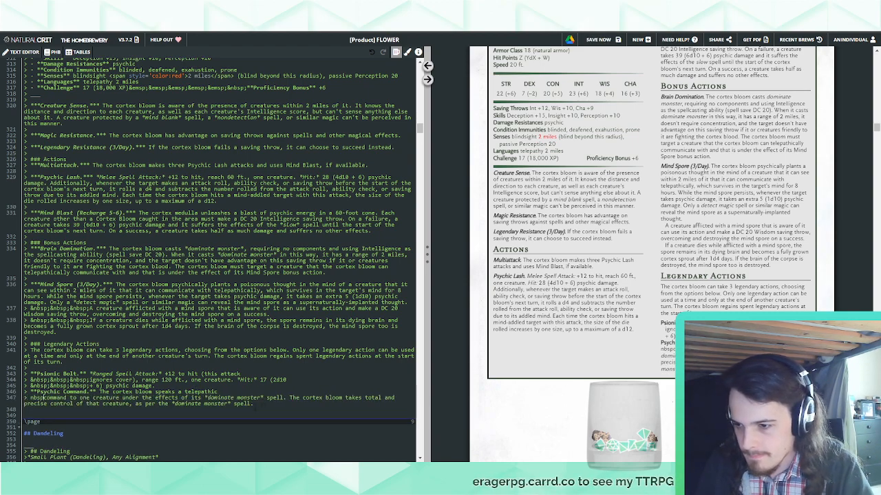
{"action": "key", "text": "BackSpace"}
{"action": "key", "text": "BackSpace"}
{"action": "key", "text": "BackSpace"}
{"action": "key", "text": "BackSpace"}
{"action": "type", "text": "&nbsp;&nbsp;"}
Add "(Costs 2 Actions)" to the Psychic Command heading and move "speaks a telepathic" to the start of the indented line
{"action": "left_click", "coordinate": [87, 392]}
{"action": "type", "text": "(Costs 2 Actions)"}
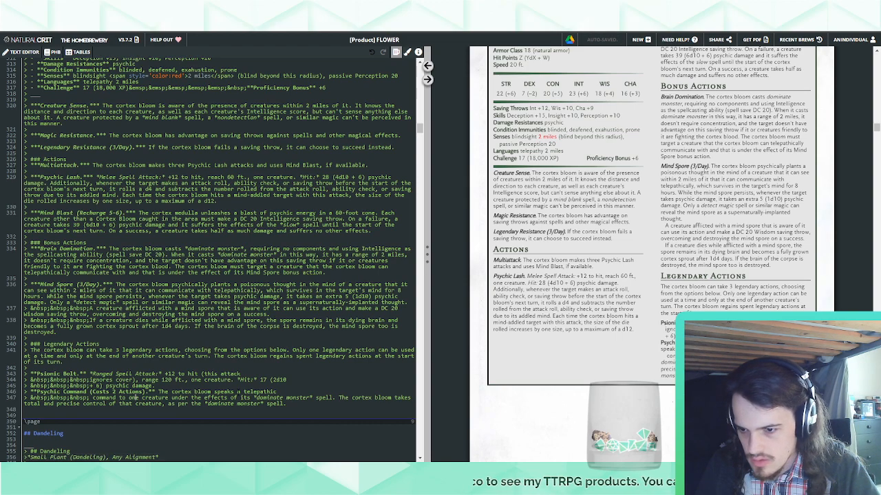
{"action": "left_click_drag", "start_coordinate": [214, 391], "coordinate": [275, 391]}
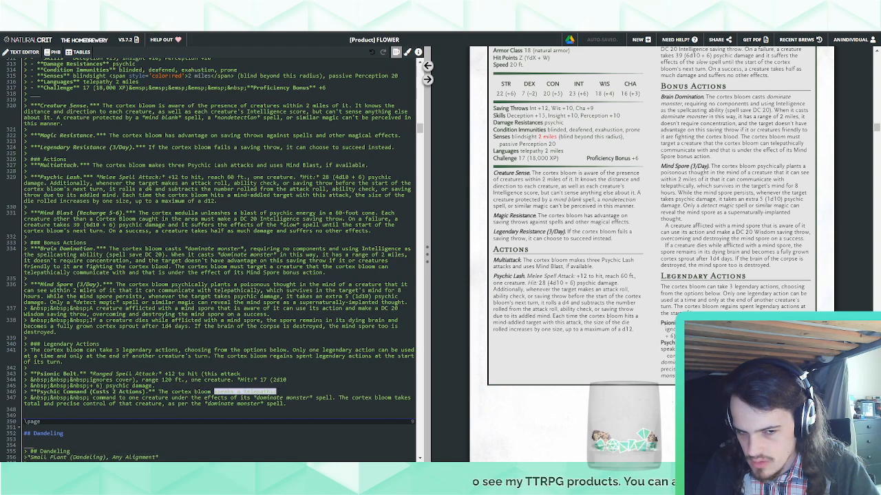
{"action": "key", "text": "BackSpace"}
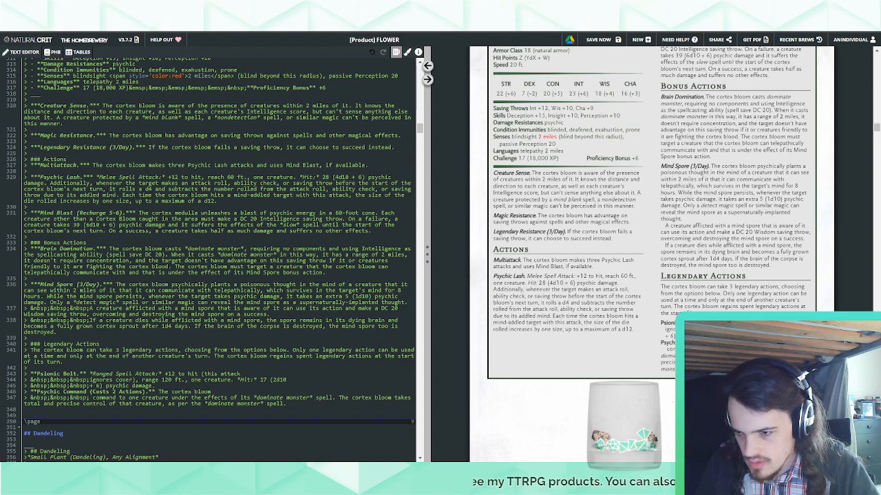
{"action": "key", "text": "ctrl+v"}
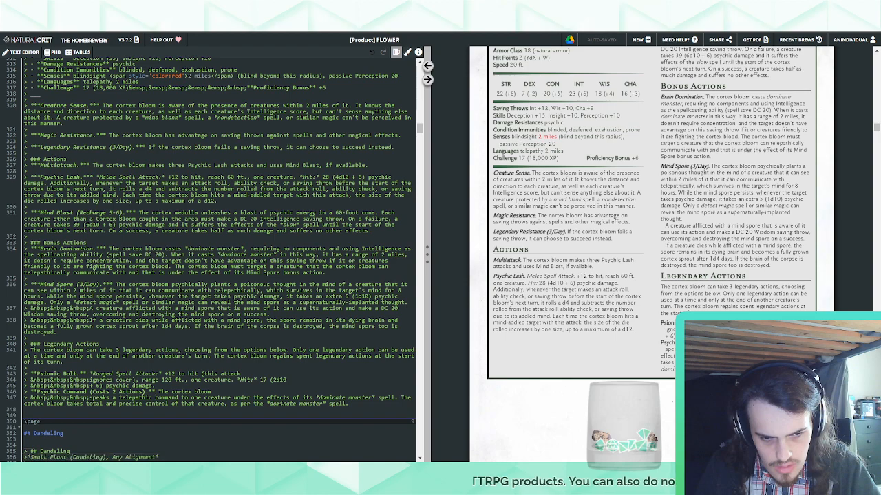
Break the rest of Psychic Command into &nbsp;-indented quoted lines before "effects of its", "takes total" and "*dominate monster* spell."
{"action": "left_click_drag", "start_coordinate": [88, 398], "coordinate": [217, 393]}
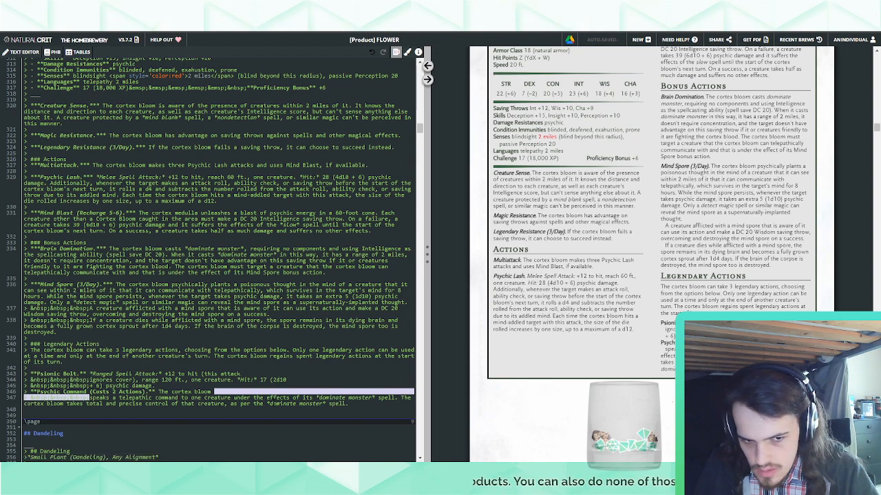
{"action": "left_click", "coordinate": [267, 399]}
{"action": "key", "text": "ctrl+v"}
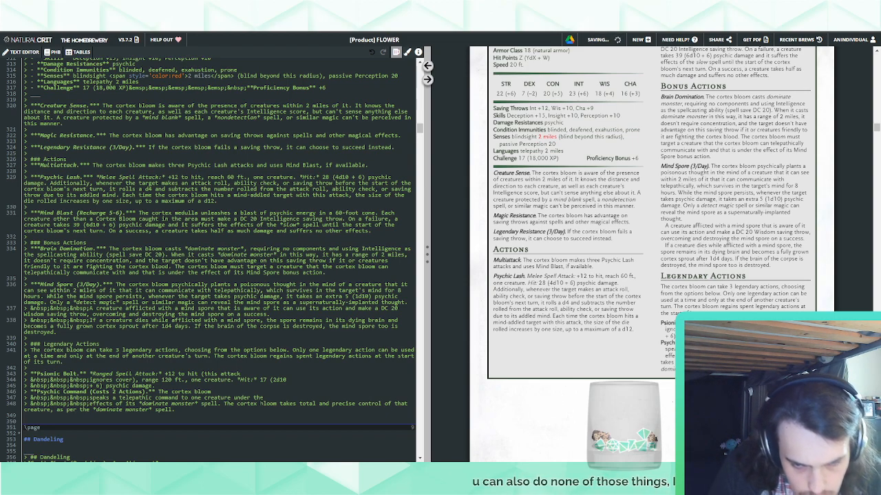
{"action": "left_click", "coordinate": [279, 403]}
{"action": "key", "text": "ctrl+v"}
{"action": "left_click", "coordinate": [289, 409]}
{"action": "key", "text": "Return"}
{"action": "key", "text": "ctrl+v"}
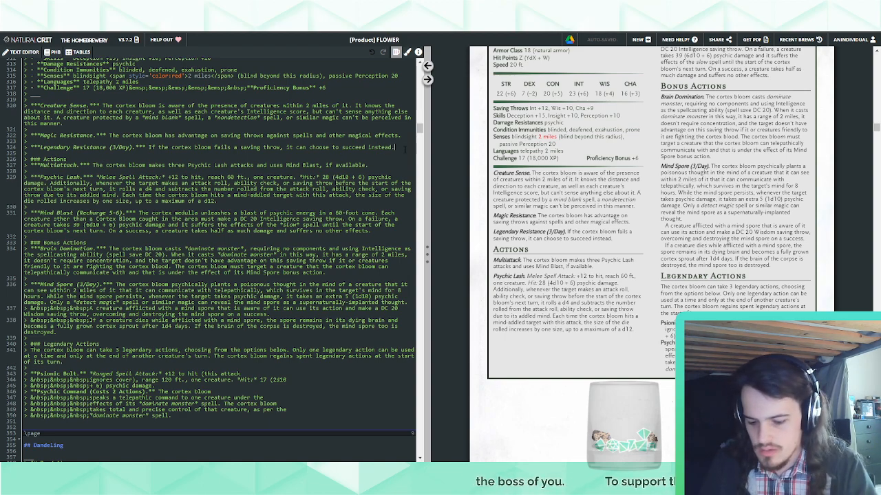
Add a bold-italic "Telepathic Hub." trait below Legendary Resistance and paste in the elder brain's description of telepathic conversations with up to ten creatures
{"action": "key", "text": "Return"}
{"action": "type", "text": ">"}
{"action": "key", "text": "Return"}
{"action": "type", "text": ">"}
{"action": "key", "text": "ctrl+b"}
{"action": "key", "text": "ctrl+i"}
{"action": "type", "text": "Telepathi"}
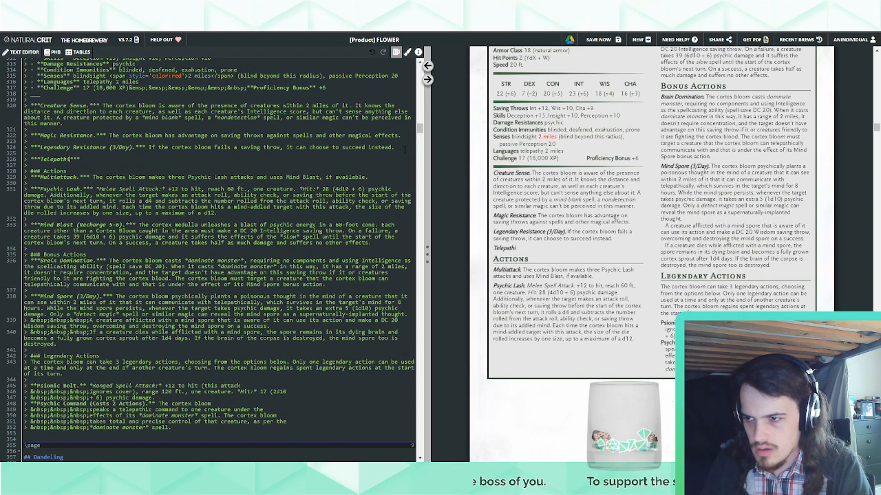
{"action": "type", "text": "c Hub."}
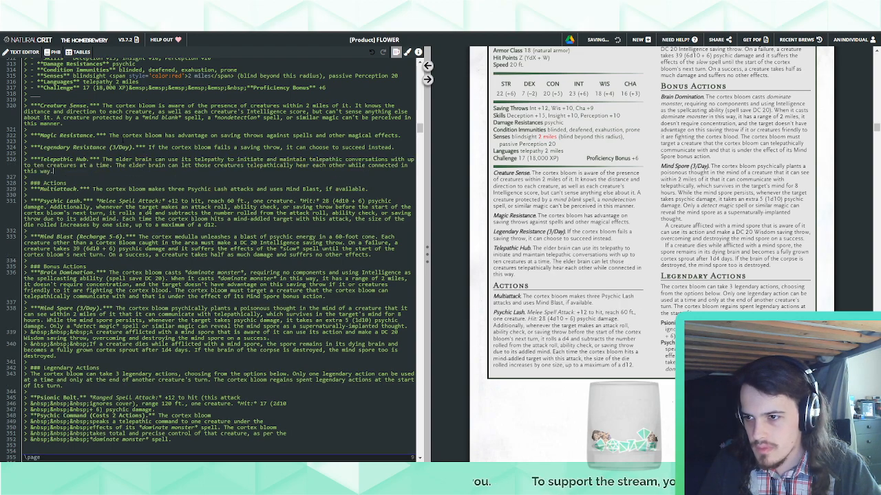
{"action": "key", "text": "ctrl+v"}
Replace "elder brain" with "cortex bloom" in both sentences of the Telepathic Hub trait
{"action": "left_click_drag", "start_coordinate": [123, 135], "coordinate": [163, 135]}
{"action": "key", "text": "ctrl+c"}
{"action": "left_click_drag", "start_coordinate": [115, 159], "coordinate": [153, 159]}
{"action": "key", "text": "ctrl+v"}
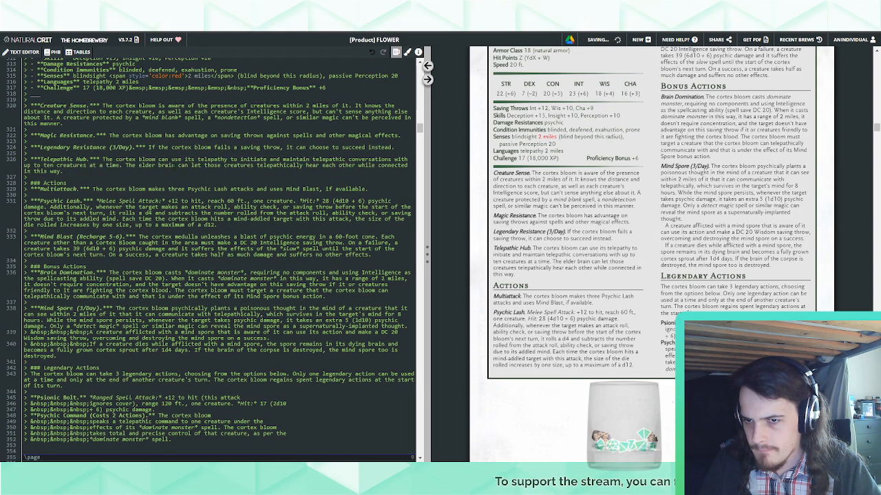
{"action": "left_click_drag", "start_coordinate": [139, 165], "coordinate": [175, 165]}
{"action": "key", "text": "ctrl+v"}
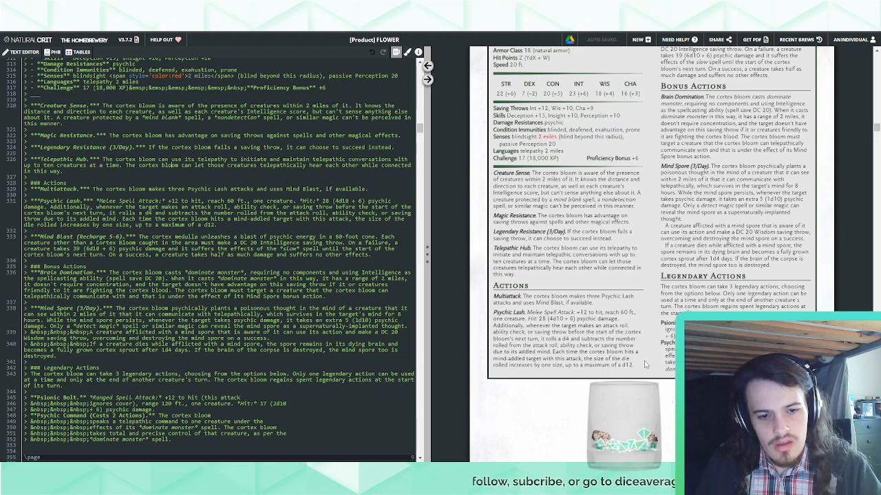
Add a bold "Psychic Lash." legendary action above Psionic Bolt reading "The cortex bloom makes a Psychic Lash attack."
{"action": "scroll", "coordinate": [646, 364], "scroll_direction": "up", "scroll_amount": 2}
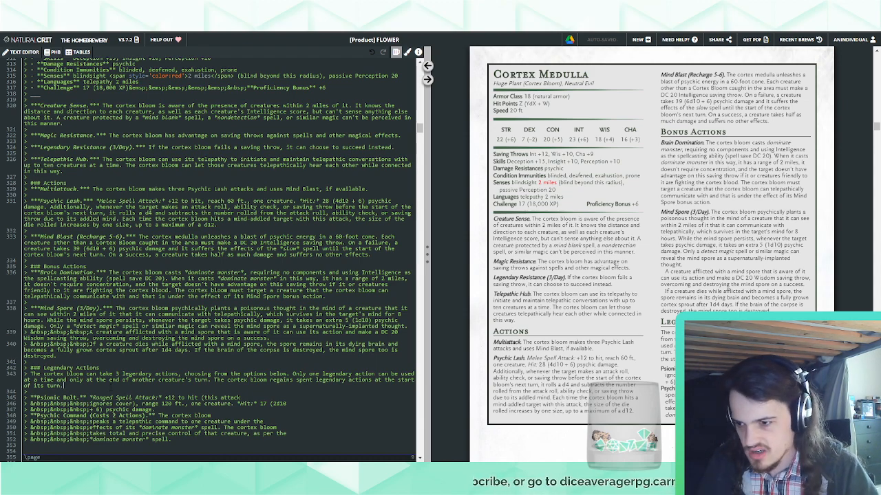
{"action": "key", "text": "Return"}
{"action": "type", "text": ">"}
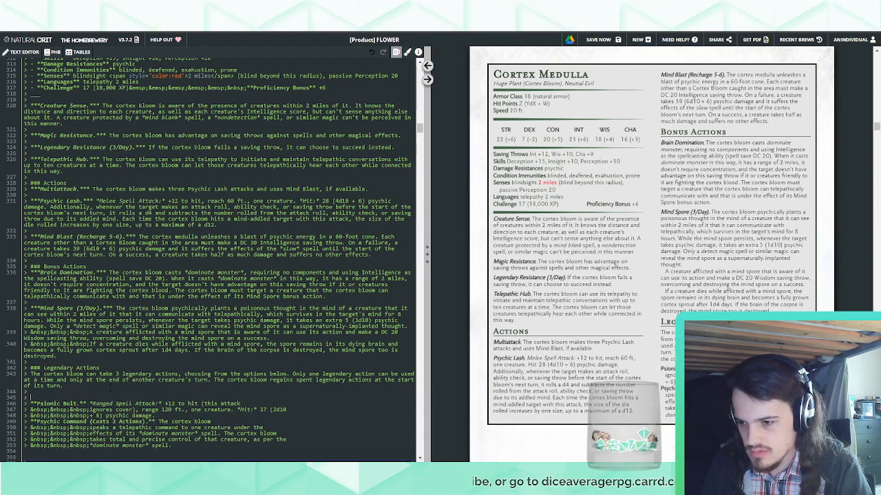
{"action": "key", "text": "ctrl+b"}
{"action": "type", "text": "Psychic Lash.**"}
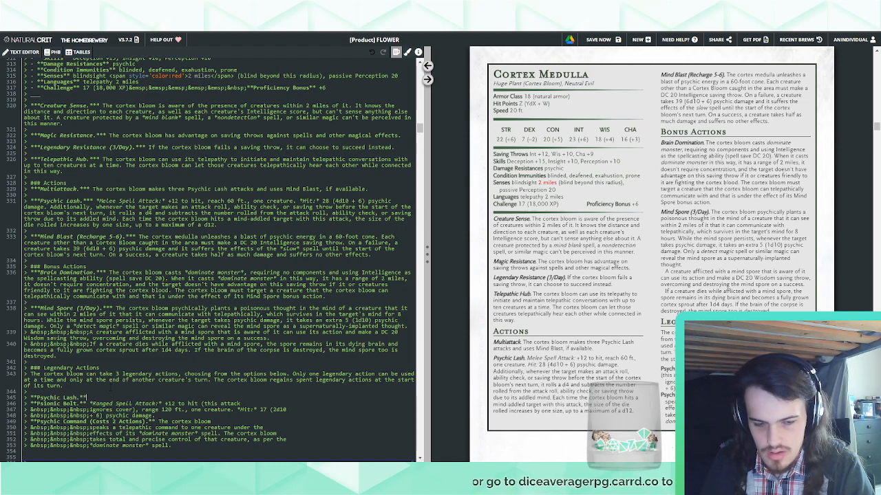
{"action": "key", "text": "End"}
{"action": "type", "text": "The cor"}
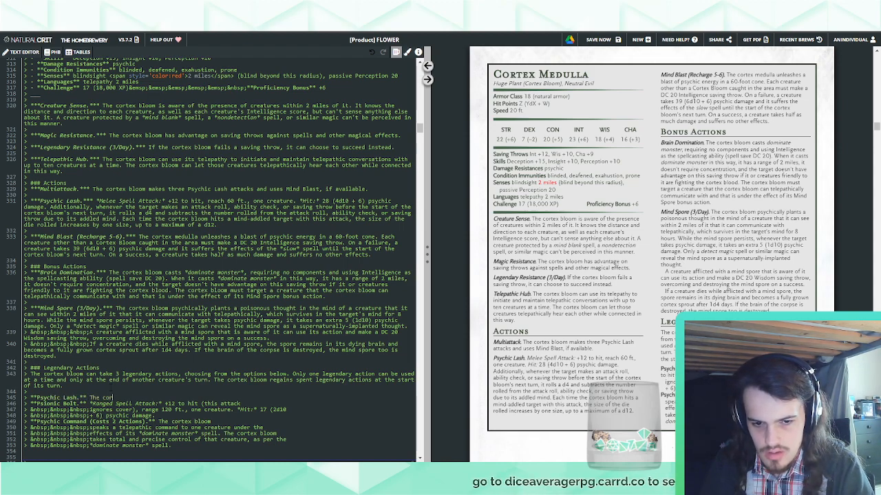
{"action": "type", "text": "tex bloom makes a P"}
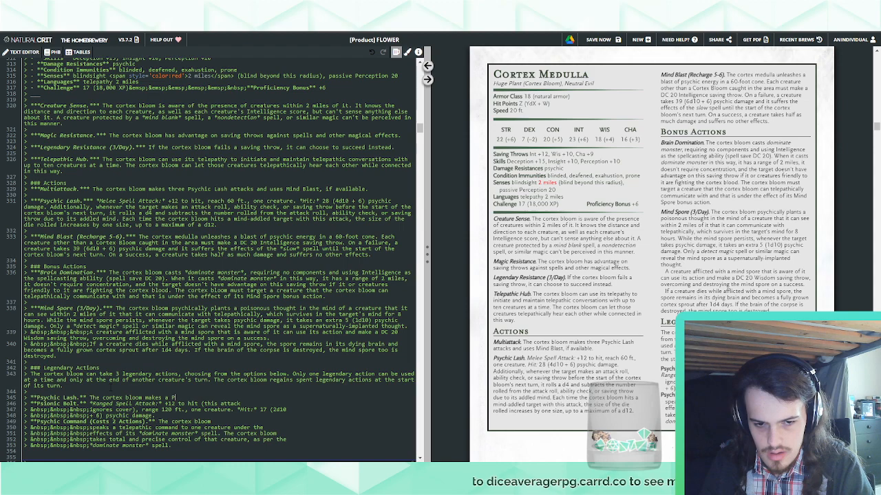
{"action": "type", "text": "sych"}
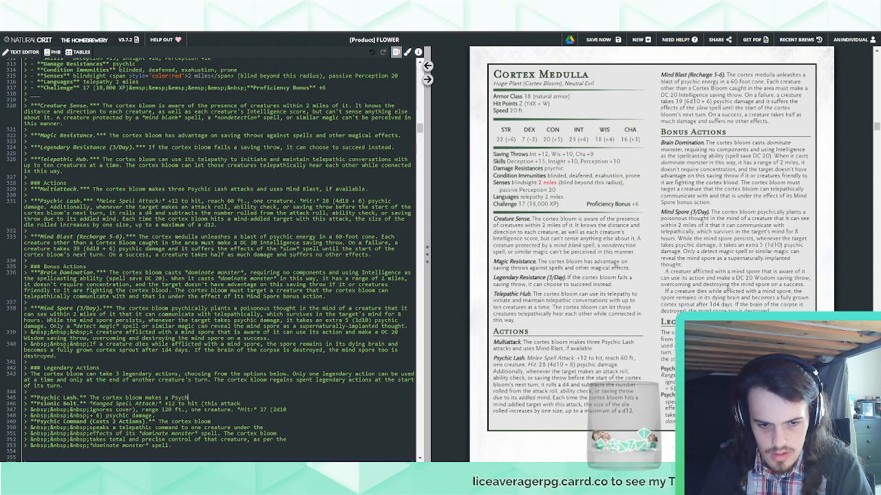
{"action": "type", "text": "ic Lash attack."}
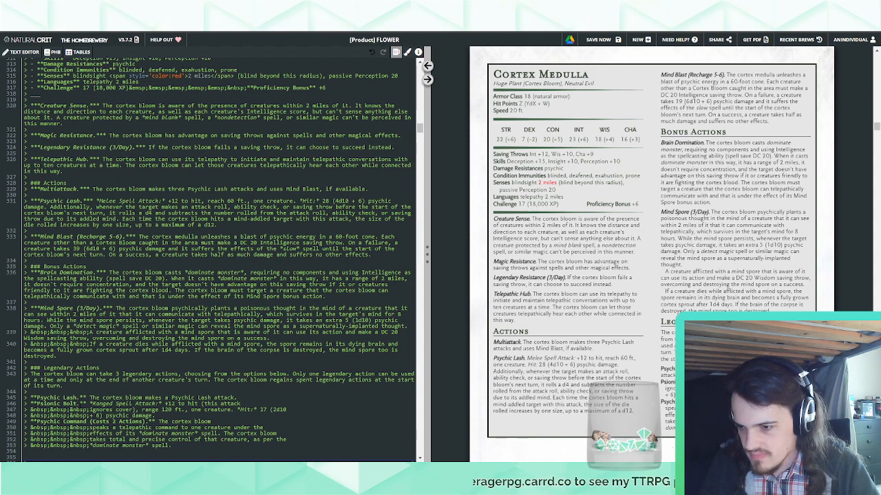
Break the Psychic Lash legendary action before "attack." using the quoted &nbsp; indent copied from Psionic Bolt
{"action": "left_click_drag", "start_coordinate": [89, 410], "coordinate": [245, 404]}
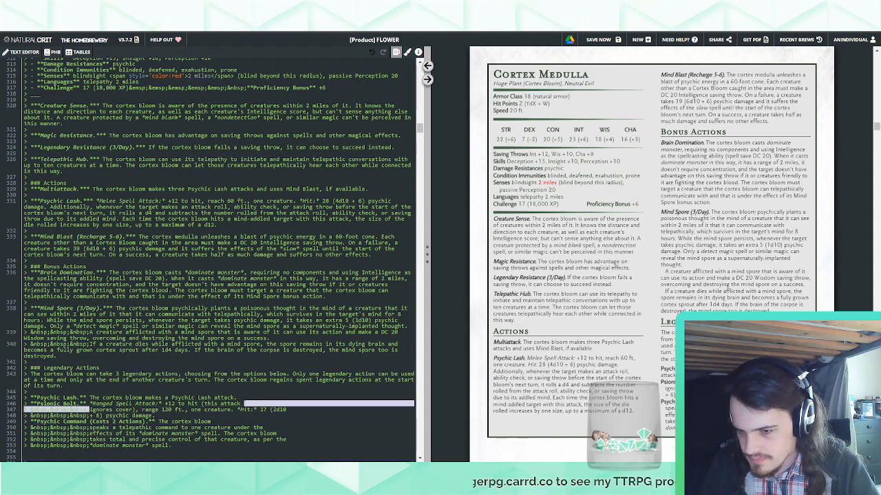
{"action": "key", "text": "ctrl+c"}
{"action": "left_click", "coordinate": [212, 397]}
{"action": "key", "text": "ctrl+v"}
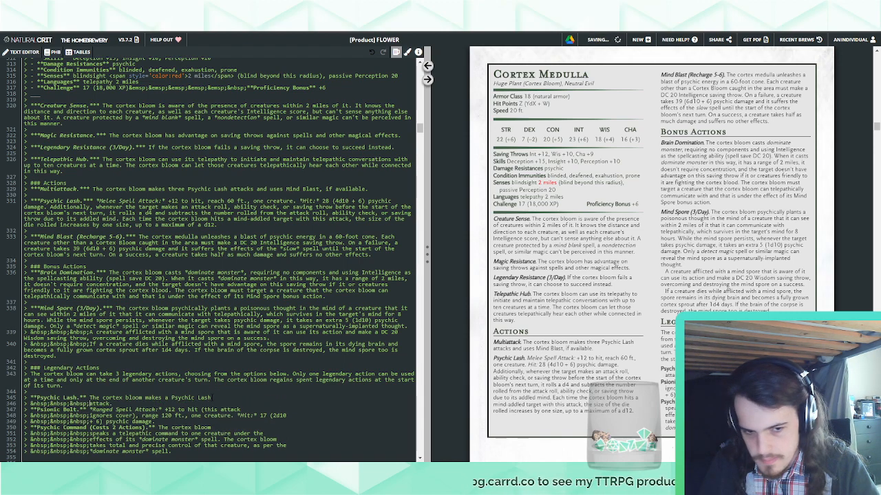
{"action": "scroll", "coordinate": [619, 351], "scroll_direction": "down", "scroll_amount": 4}
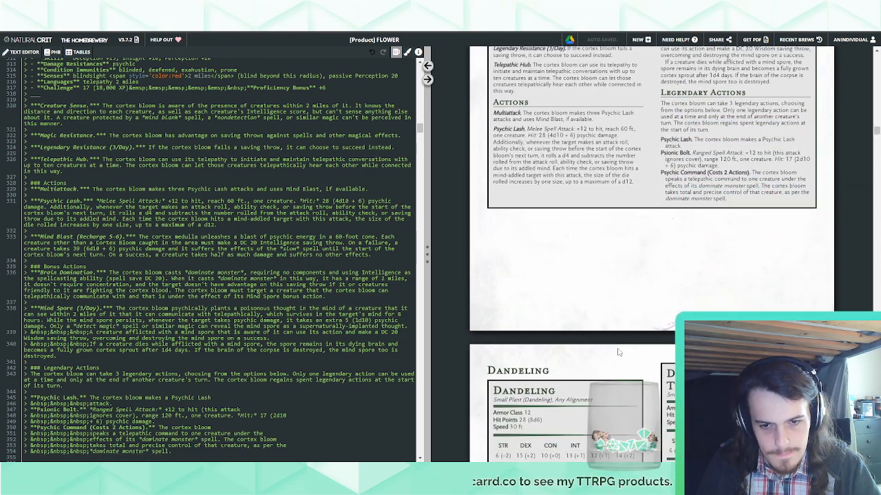
{"action": "scroll", "coordinate": [619, 352], "scroll_direction": "up", "scroll_amount": 3}
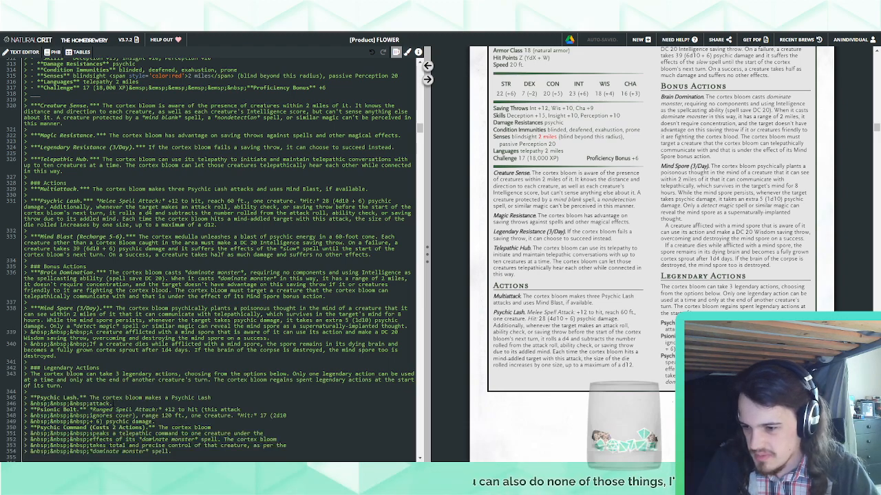
{"action": "left_click_drag", "start_coordinate": [118, 404], "coordinate": [80, 404]}
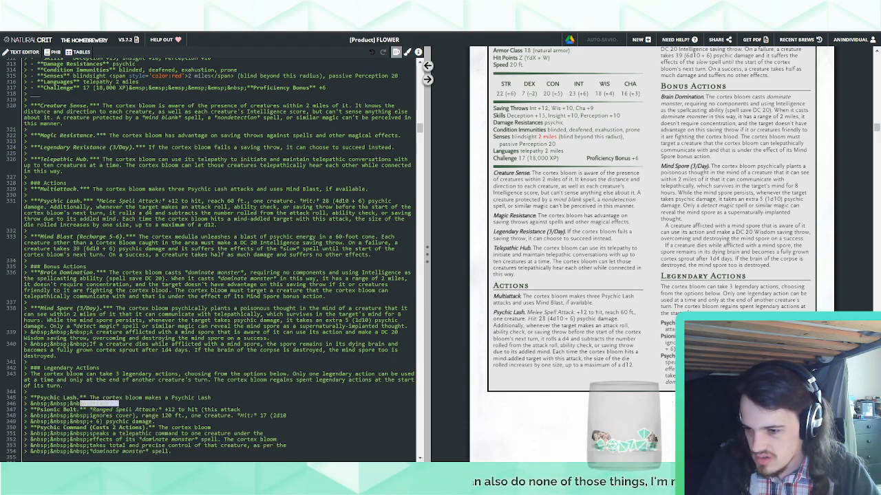
{"action": "left_click", "coordinate": [81, 404]}
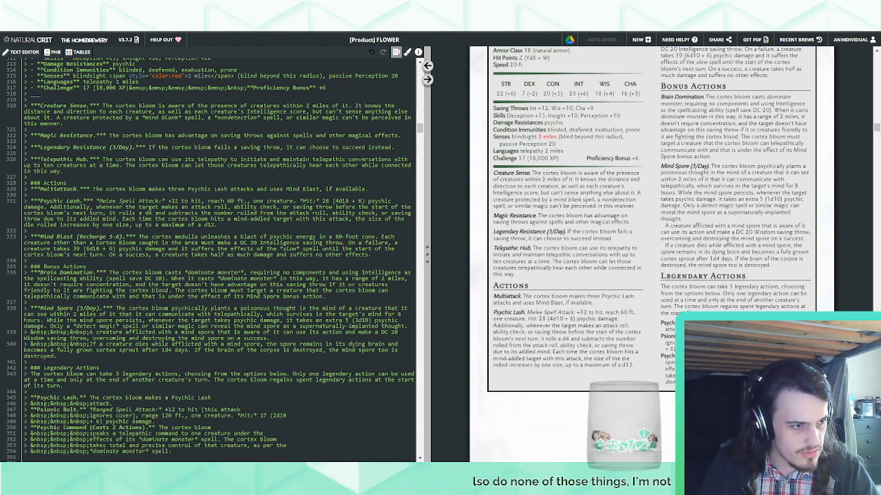
{"action": "left_click_drag", "start_coordinate": [653, 115], "coordinate": [880, 131]}
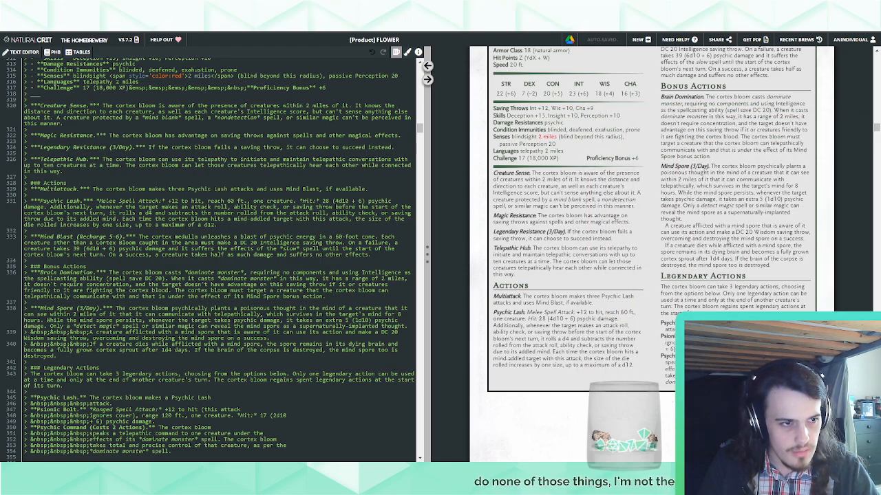
Set the Psychic Lash action's hit damage to 22 (3d10 + 6)
{"action": "scroll", "coordinate": [582, 222], "scroll_direction": "up", "scroll_amount": 1}
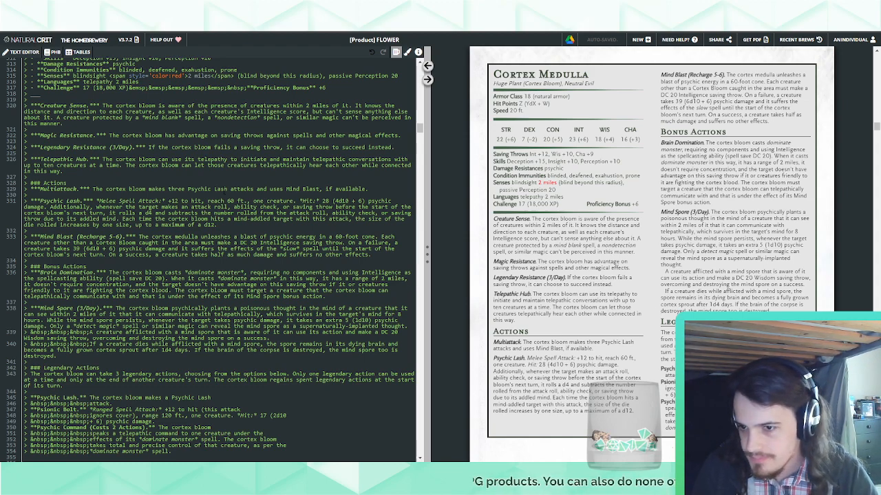
{"action": "left_click", "coordinate": [339, 201]}
{"action": "key", "text": "BackSpace"}
{"action": "type", "text": "3"}
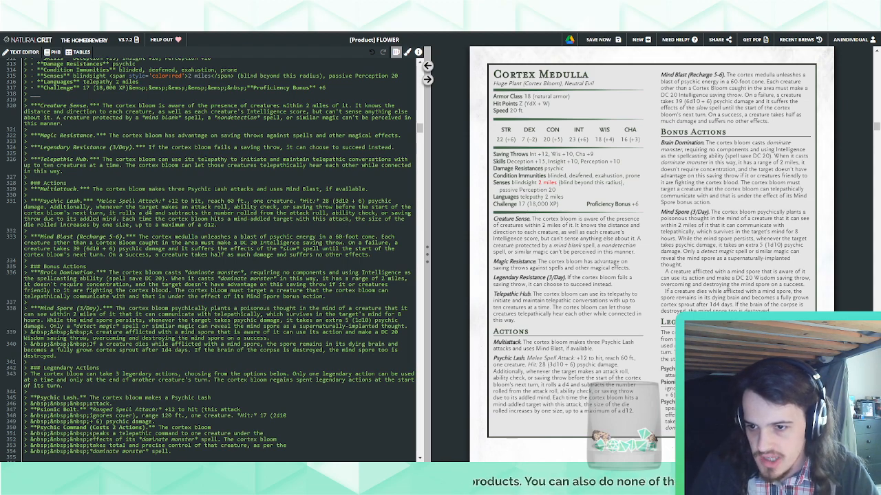
{"action": "left_click_drag", "start_coordinate": [329, 201], "coordinate": [322, 202]}
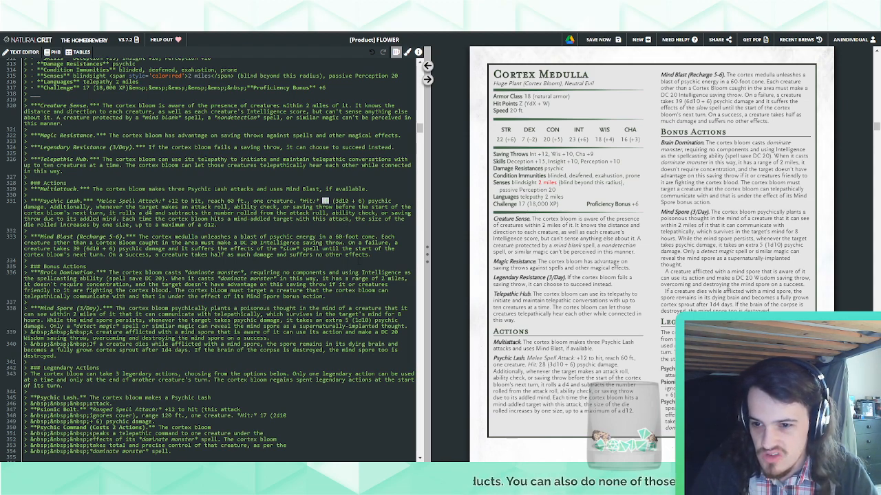
{"action": "type", "text": "22"}
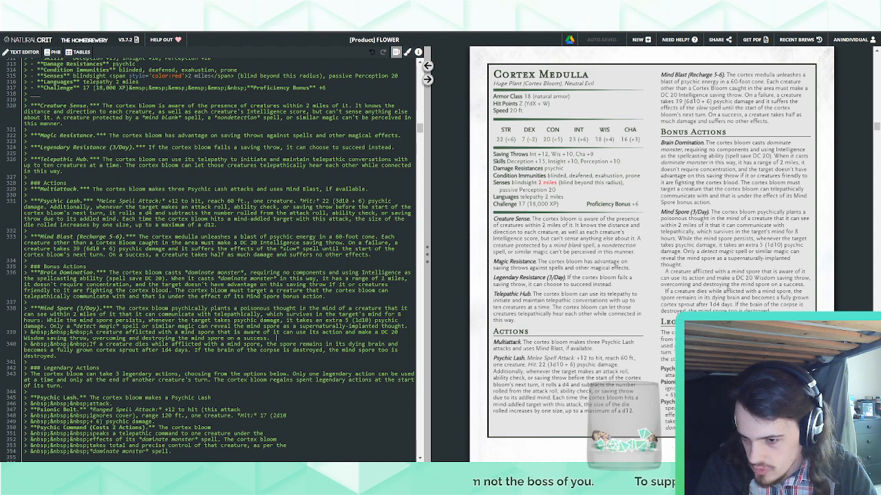
Change Psionic Bolt's damage dice to 2d8
{"action": "key", "text": "shift+Left"}
{"action": "key", "text": "shift+Left"}
{"action": "type", "text": "8"}
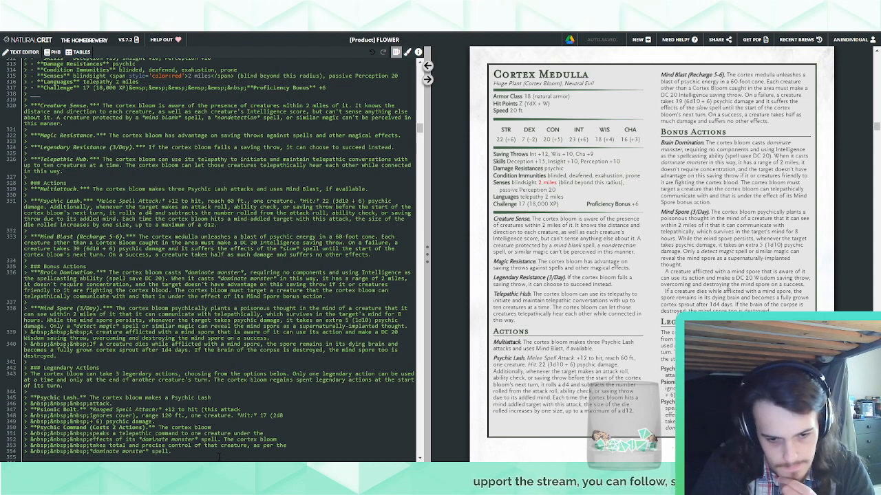
{"action": "type", "text": "Alternatively,"}
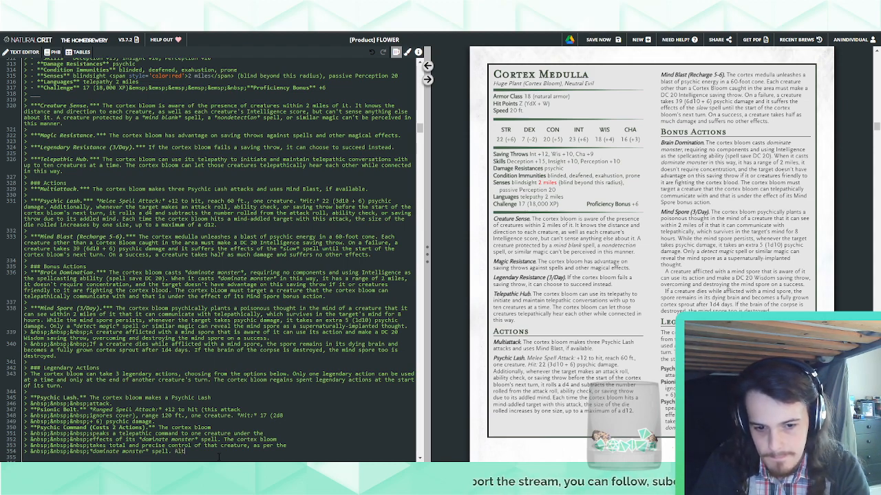
{"action": "key", "text": "ctrl+shift+Left"}
{"action": "key", "text": "ctrl+shift+Left"}
{"action": "key", "text": "ctrl+shift+Left"}
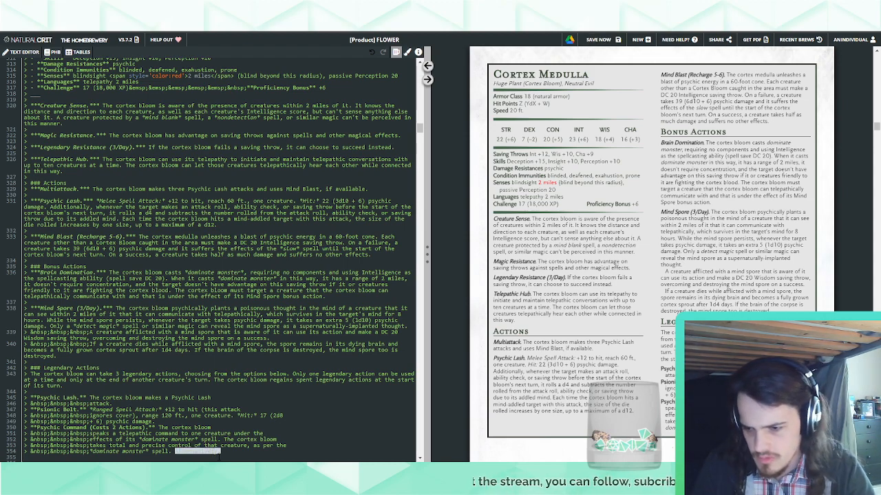
{"action": "key", "text": "shift+Right"}
{"action": "key", "text": "BackSpace"}
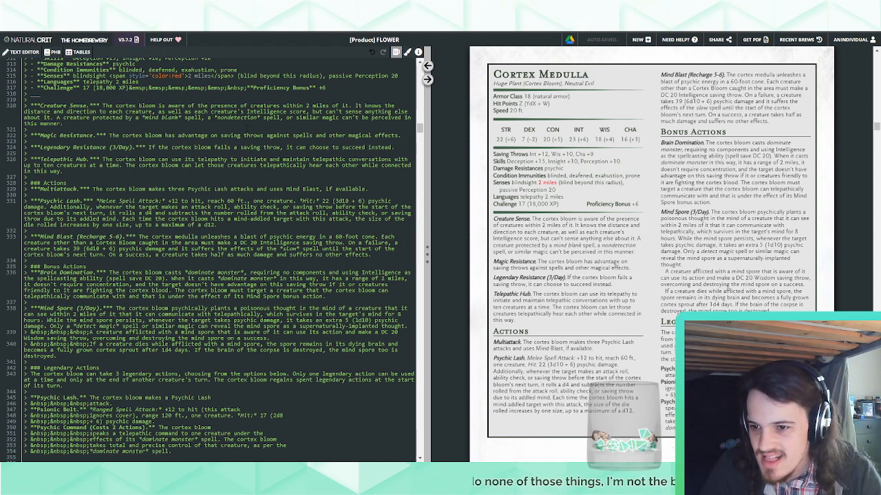
Set the Psychic Lash action's hit damage to 17 (2d10 + 6)
{"action": "left_click_drag", "start_coordinate": [339, 201], "coordinate": [335, 201]}
{"action": "type", "text": "2"}
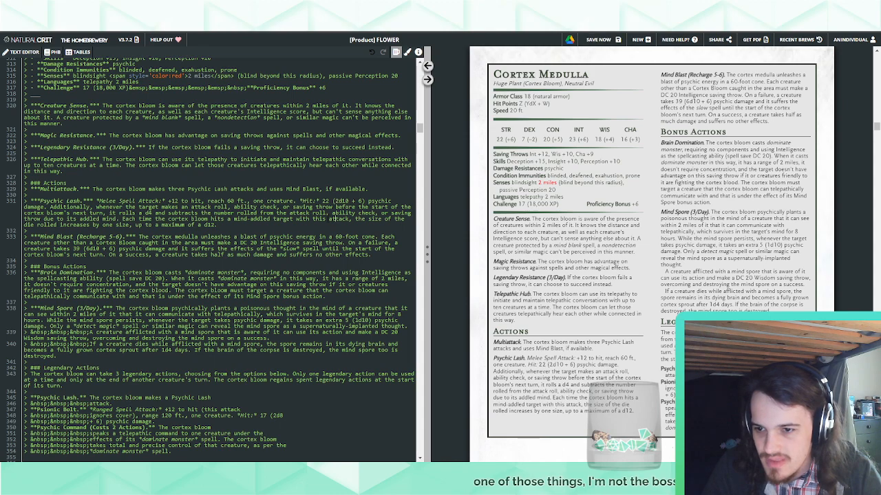
{"action": "double_click", "coordinate": [327, 202]}
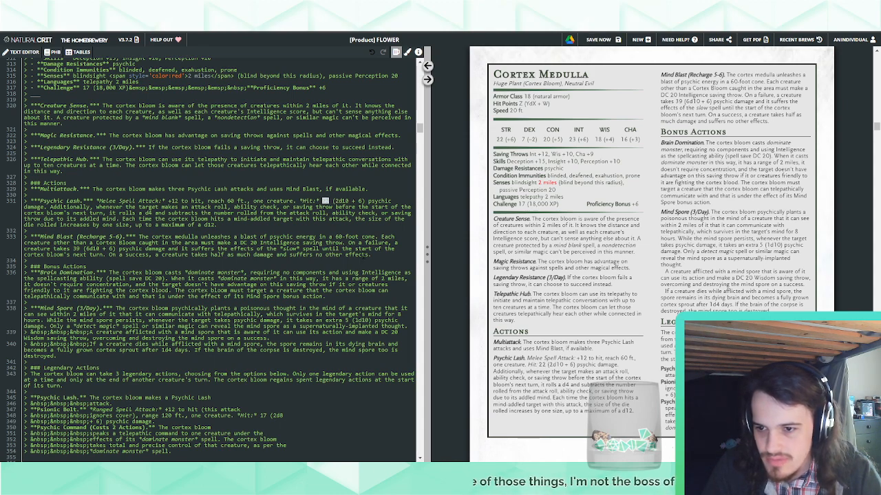
{"action": "type", "text": "17"}
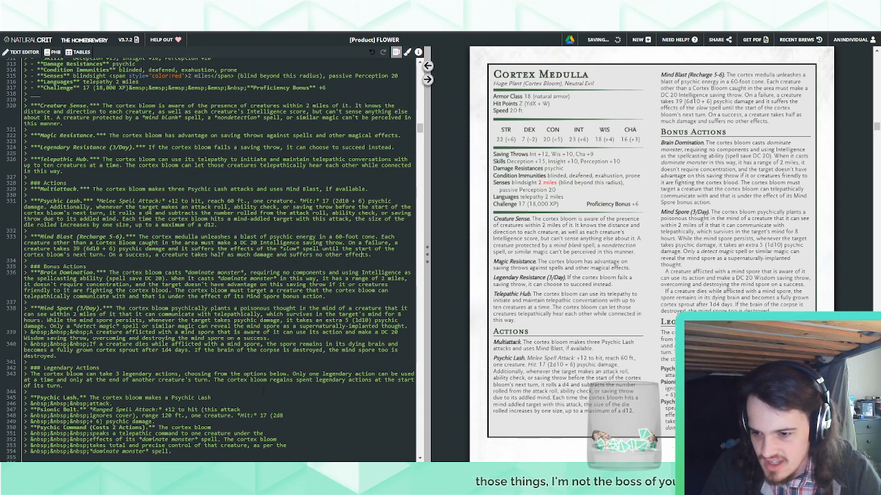
Set Psionic Bolt's hit damage to 13 (2d6 + 6)
{"action": "double_click", "coordinate": [279, 415]}
{"action": "type", "text": "2d6"}
{"action": "left_click", "coordinate": [260, 423]}
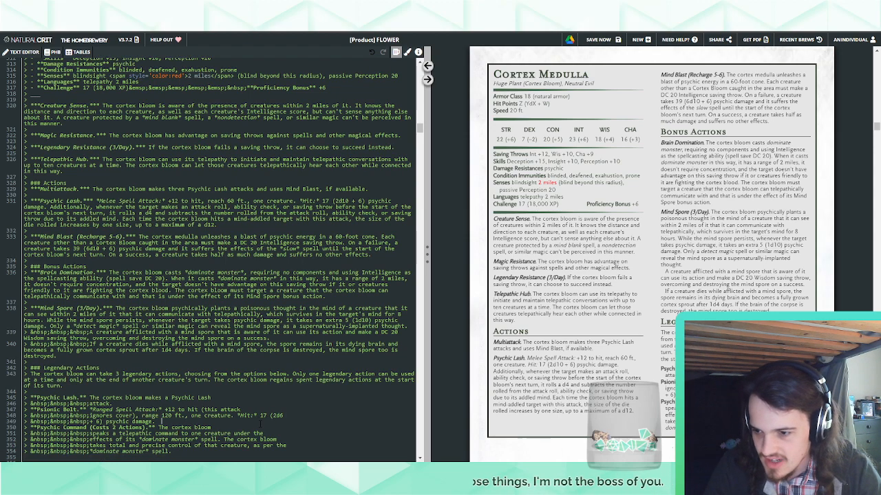
{"action": "double_click", "coordinate": [262, 415]}
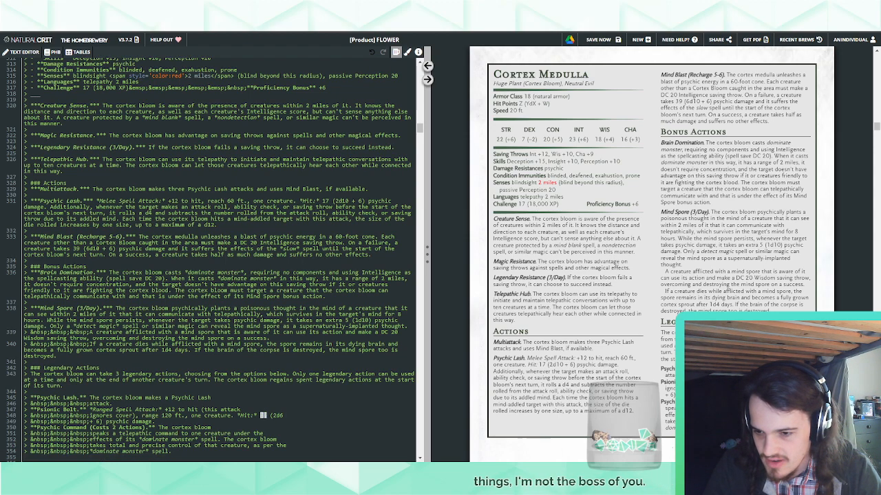
{"action": "type", "text": "13"}
{"action": "left_click", "coordinate": [292, 368]}
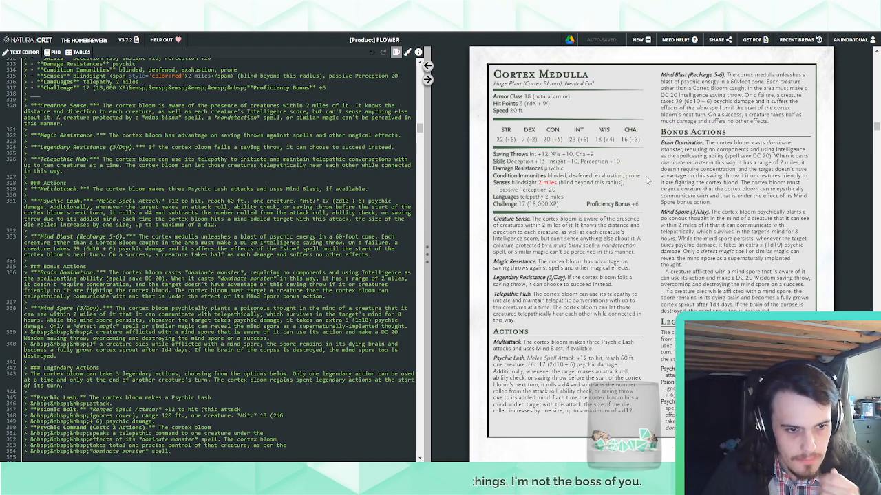
Rename the Psychic Lash entry under Legendary Actions to Brainbleed
{"action": "left_click_drag", "start_coordinate": [642, 365], "coordinate": [663, 369]}
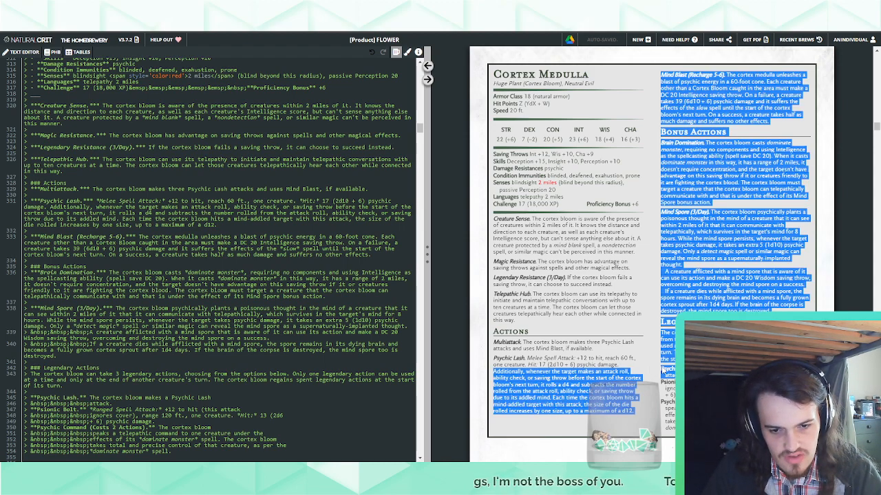
{"action": "left_click", "coordinate": [663, 369]}
{"action": "scroll", "coordinate": [184, 354], "scroll_direction": "down", "scroll_amount": 1}
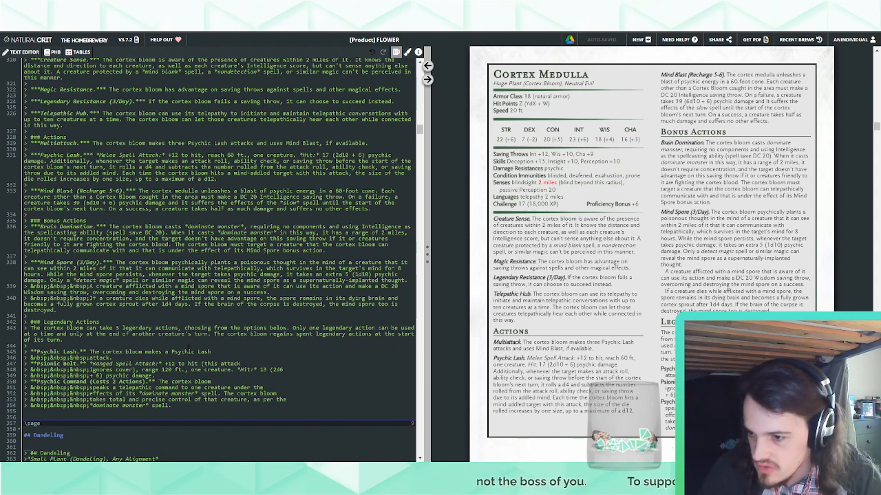
{"action": "left_click_drag", "start_coordinate": [76, 351], "coordinate": [37, 351]}
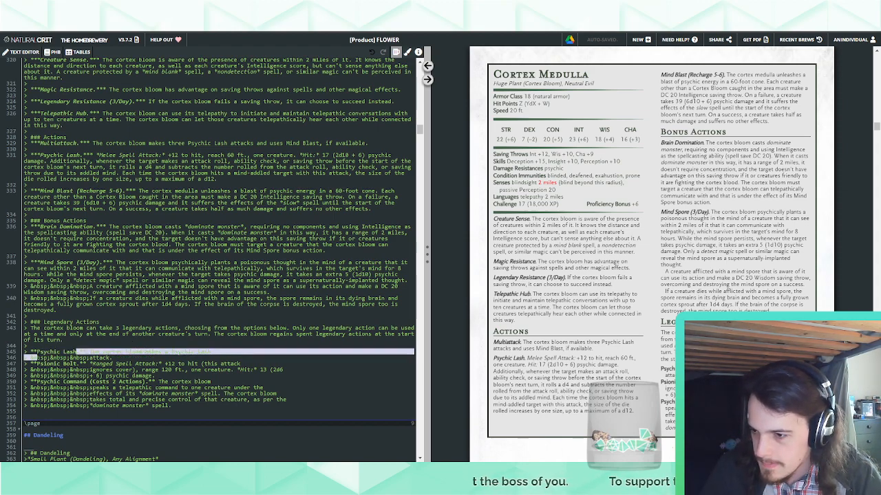
{"action": "type", "text": "Brain"}
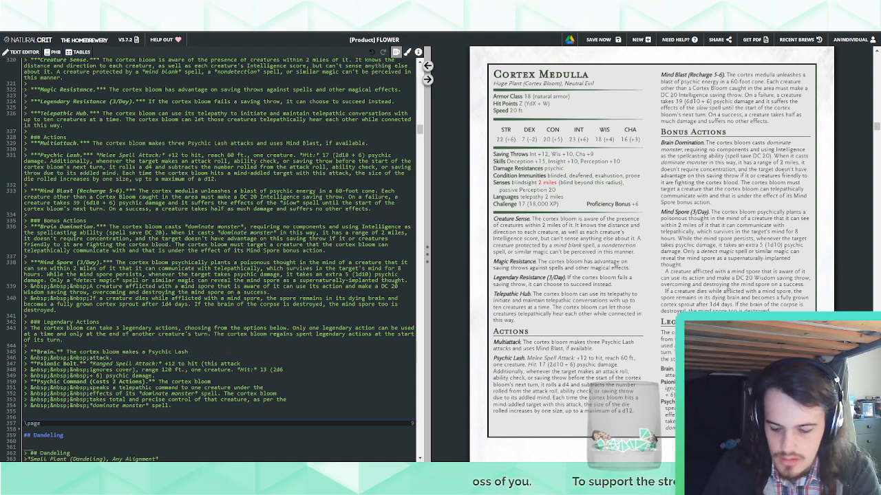
{"action": "type", "text": "bleed"}
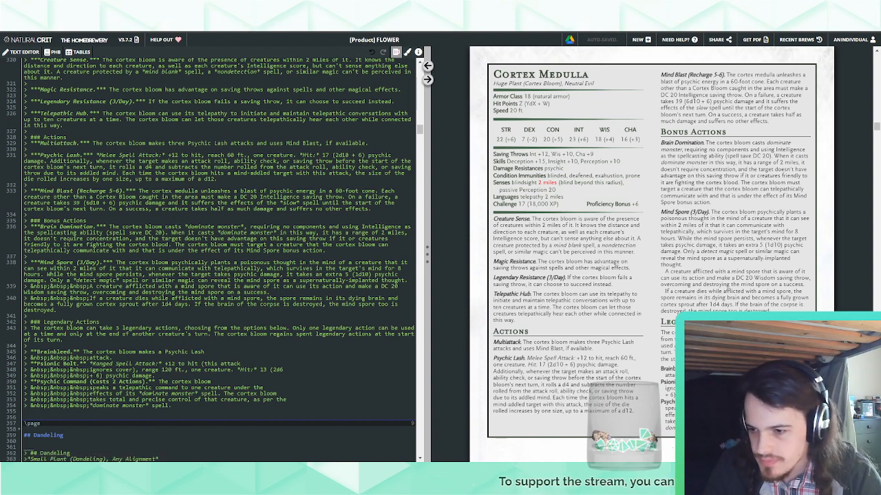
Replace the Brainbleed description after "The cortex bloom" with "induces mental decay in"
{"action": "left_click_drag", "start_coordinate": [112, 357], "coordinate": [138, 352]}
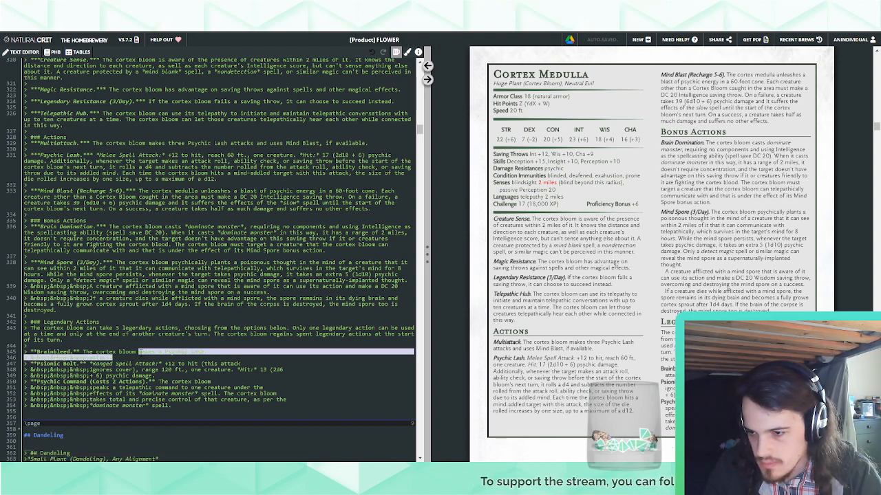
{"action": "left_click", "coordinate": [139, 352]}
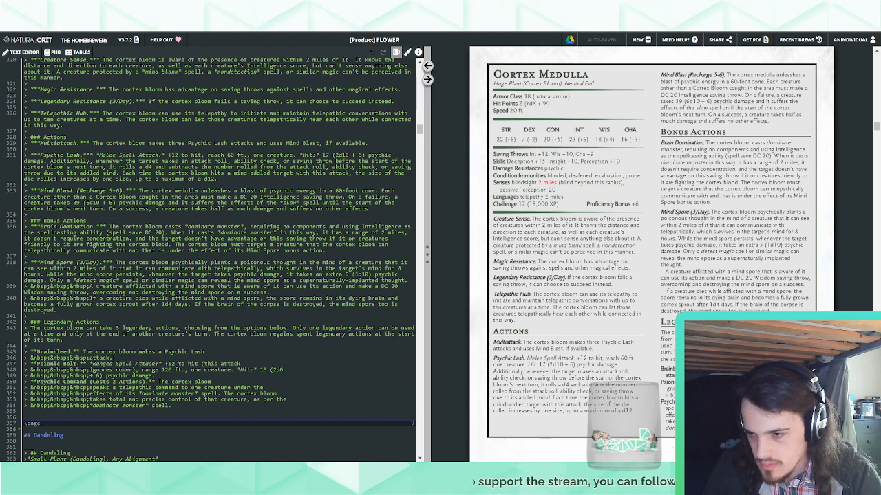
{"action": "left_click_drag", "start_coordinate": [111, 358], "coordinate": [140, 351]}
{"action": "type", "text": "in"}
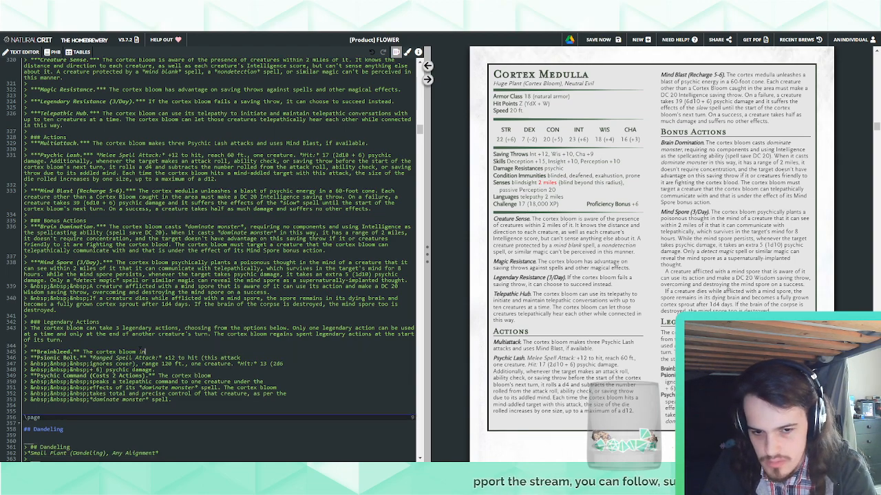
{"action": "type", "text": "duces"}
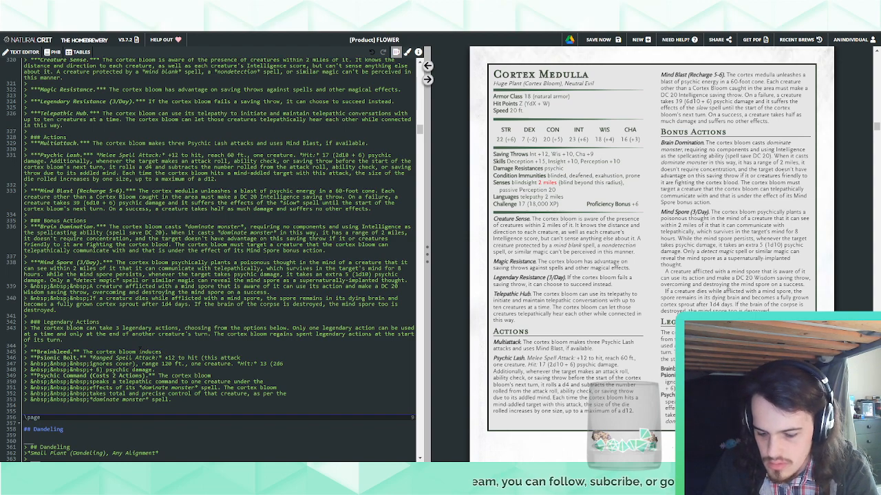
{"action": "type", "text": "mental str"}
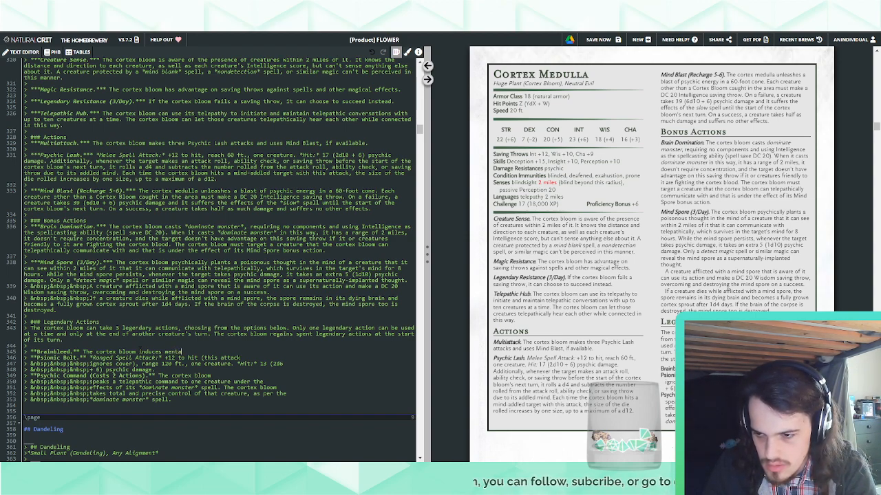
{"action": "key", "text": "BackSpace"}
{"action": "key", "text": "BackSpace"}
{"action": "key", "text": "BackSpace"}
{"action": "key", "text": "BackSpace"}
{"action": "key", "text": "BackSpace"}
{"action": "key", "text": "BackSpace"}
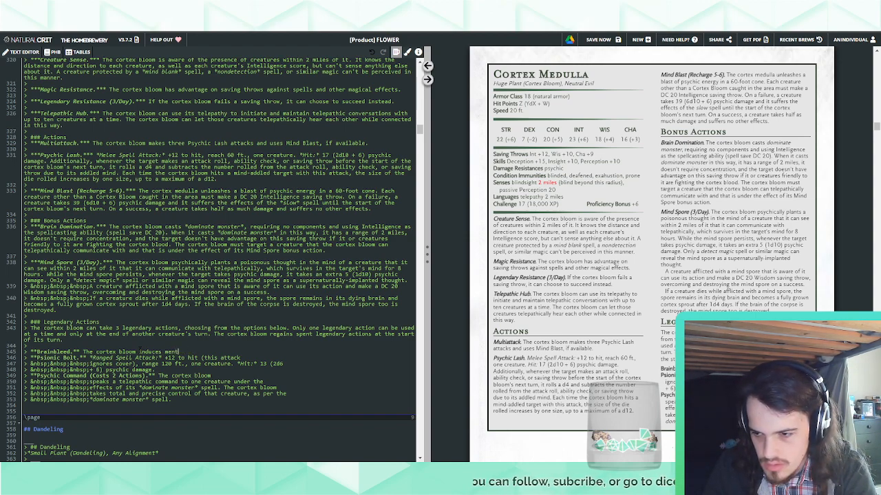
{"action": "type", "text": "al decay in"}
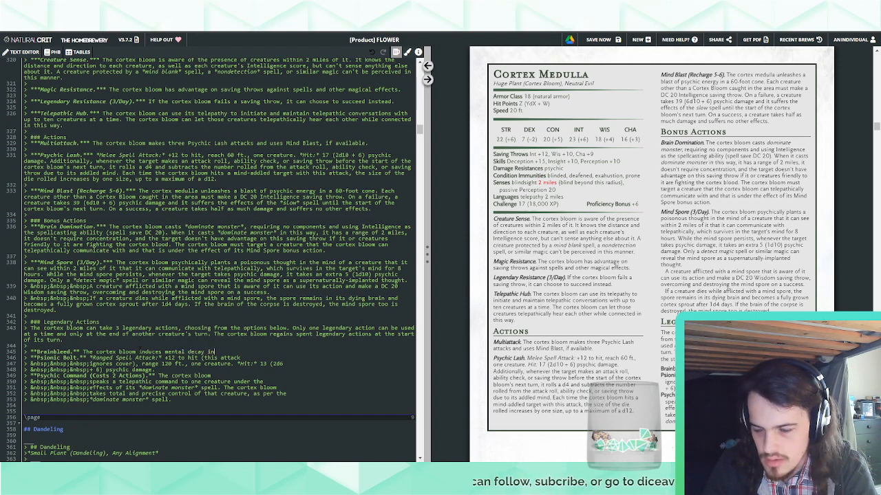
{"action": "type", "text": " the mind of a c"}
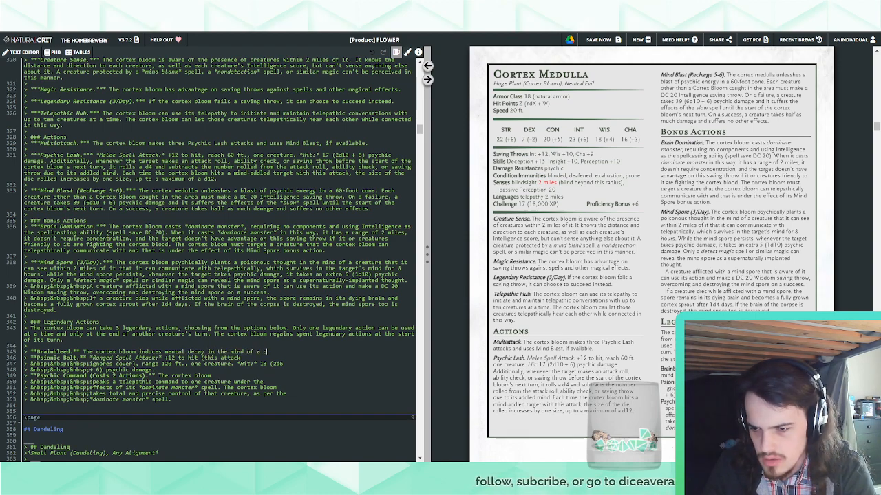
{"action": "type", "text": "reature within 60"}
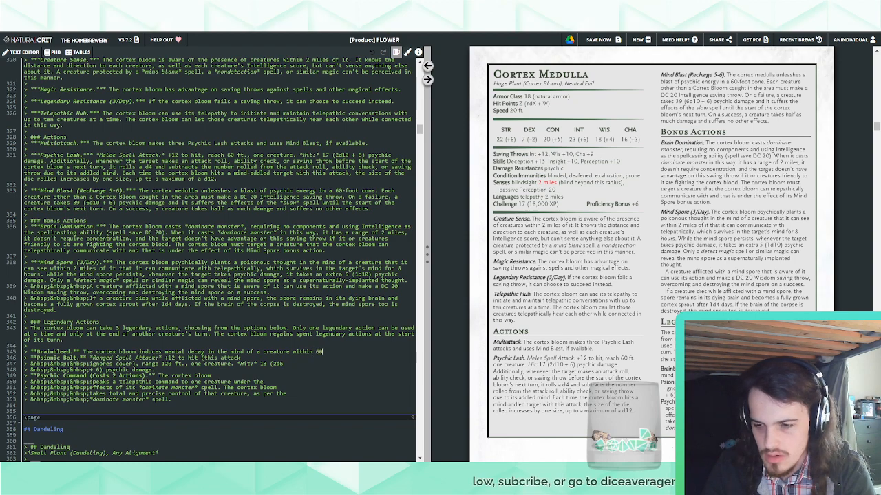
{"action": "type", "text": " feet of that it can"}
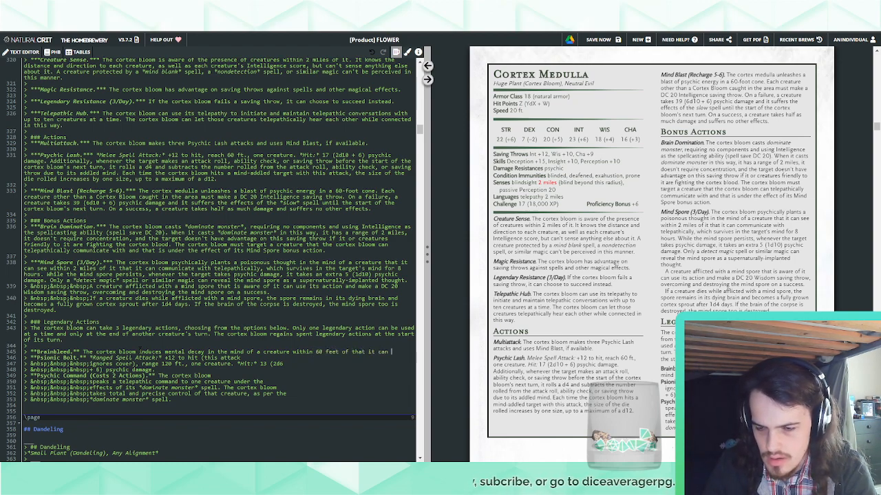
{"action": "type", "text": " telepathically communic"}
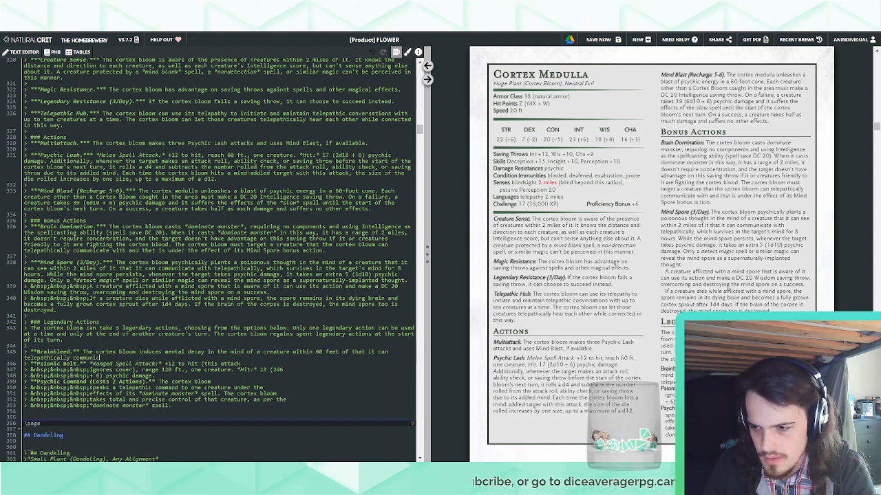
{"action": "type", "text": "ate with. That crea"}
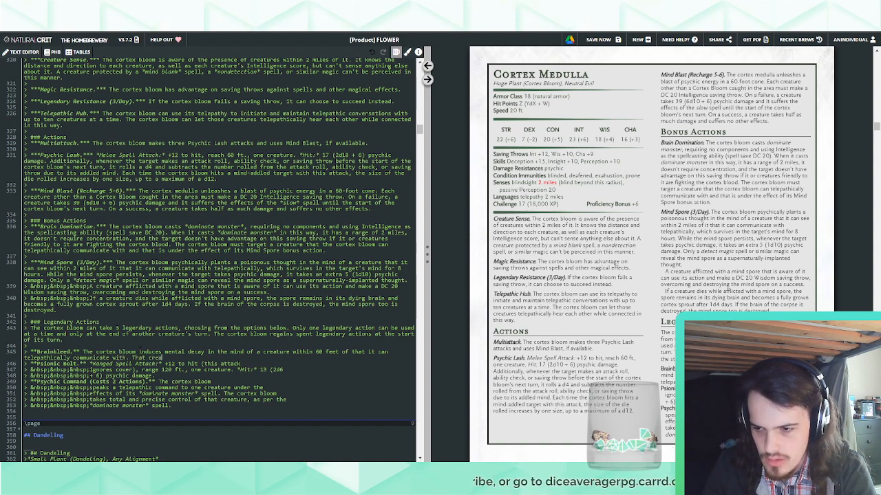
{"action": "type", "text": "ture"}
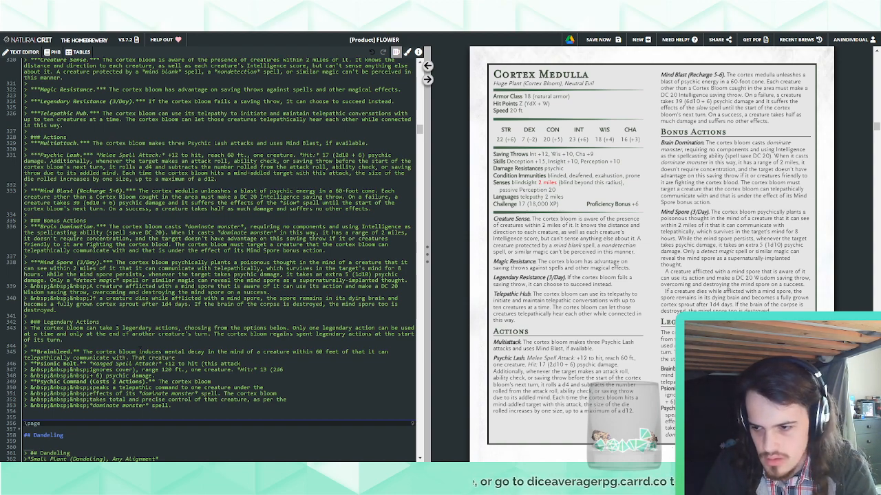
Begin the second sentence of the Brainbleed description with "The target must"
{"action": "key", "text": "BackSpace"}
{"action": "key", "text": "BackSpace"}
{"action": "key", "text": "BackSpace"}
{"action": "key", "text": "BackSpace"}
{"action": "key", "text": "BackSpace"}
{"action": "key", "text": "BackSpace"}
{"action": "key", "text": "BackSpace"}
{"action": "key", "text": "BackSpace"}
{"action": "key", "text": "BackSpace"}
{"action": "key", "text": "BackSpace"}
{"action": "key", "text": "BackSpace"}
{"action": "key", "text": "BackSpace"}
{"action": "key", "text": "BackSpace"}
{"action": "key", "text": "BackSpace"}
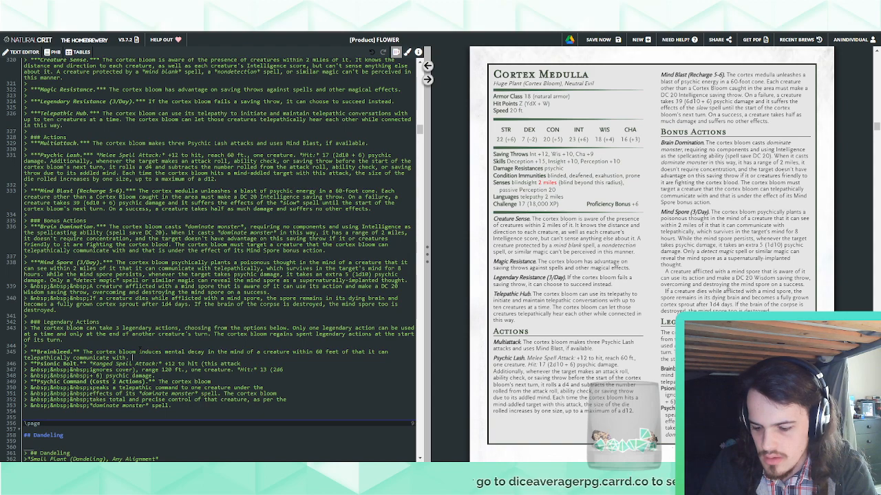
{"action": "type", "text": "That c"}
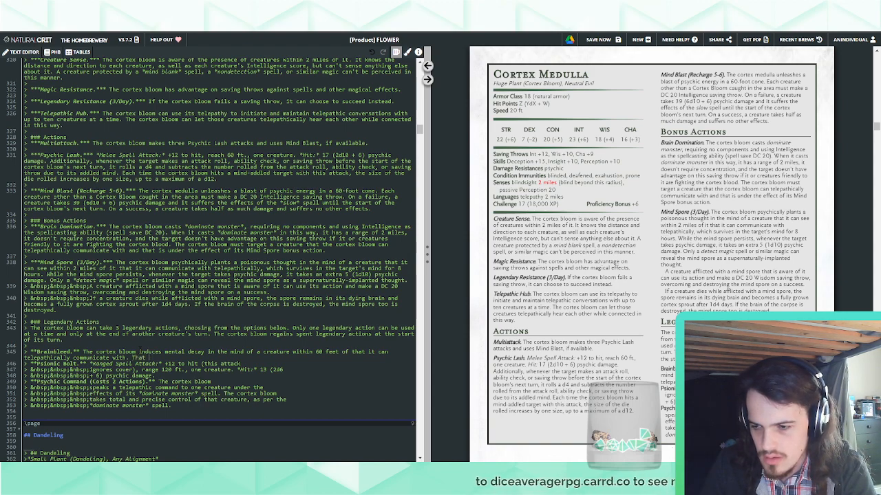
{"action": "key", "text": "BackSpace"}
{"action": "key", "text": "BackSpace"}
{"action": "key", "text": "BackSpace"}
{"action": "key", "text": "BackSpace"}
{"action": "key", "text": "BackSpace"}
{"action": "type", "text": "At the"}
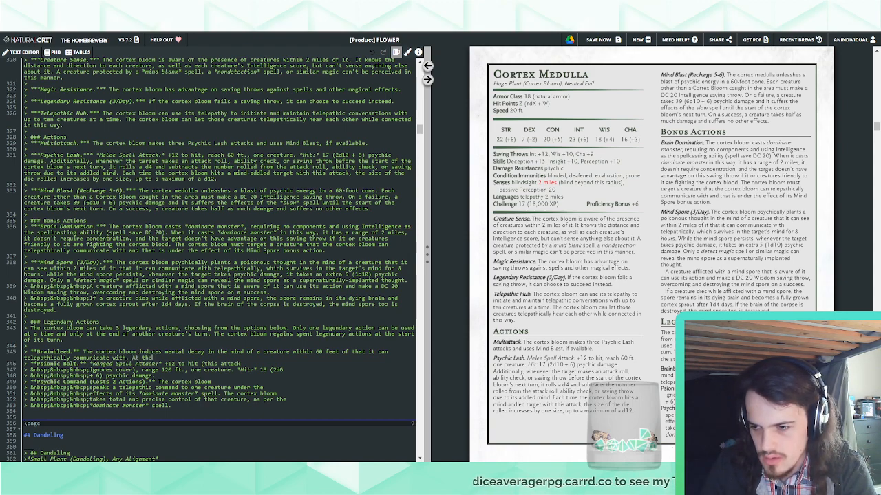
{"action": "key", "text": "BackSpace"}
{"action": "key", "text": "BackSpace"}
{"action": "key", "text": "BackSpace"}
{"action": "key", "text": "BackSpace"}
{"action": "key", "text": "BackSpace"}
{"action": "key", "text": "BackSpace"}
{"action": "type", "text": "The targ"}
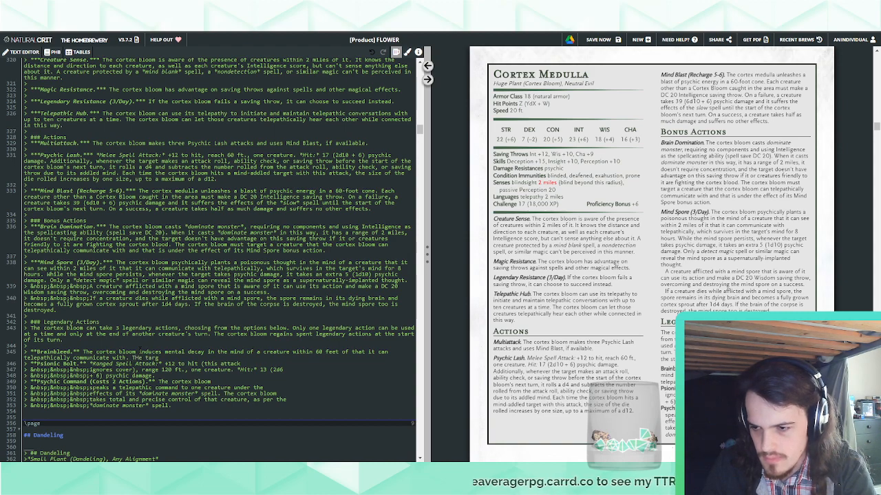
{"action": "key", "text": "BackSpace"}
{"action": "key", "text": "BackSpace"}
{"action": "key", "text": "BackSpace"}
{"action": "key", "text": "BackSpace"}
{"action": "key", "text": "BackSpace"}
{"action": "key", "text": "BackSpace"}
{"action": "key", "text": "BackSpace"}
{"action": "key", "text": "BackSpace"}
{"action": "type", "text": "The target "}
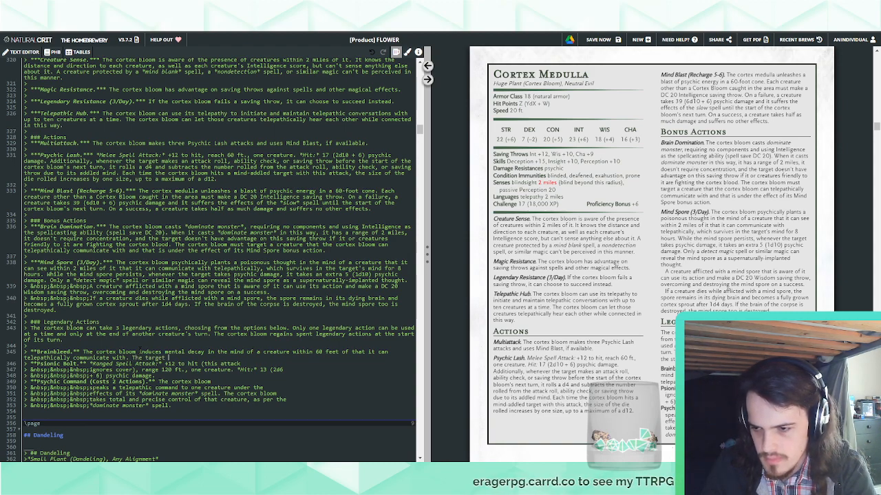
{"action": "type", "text": "must suc"}
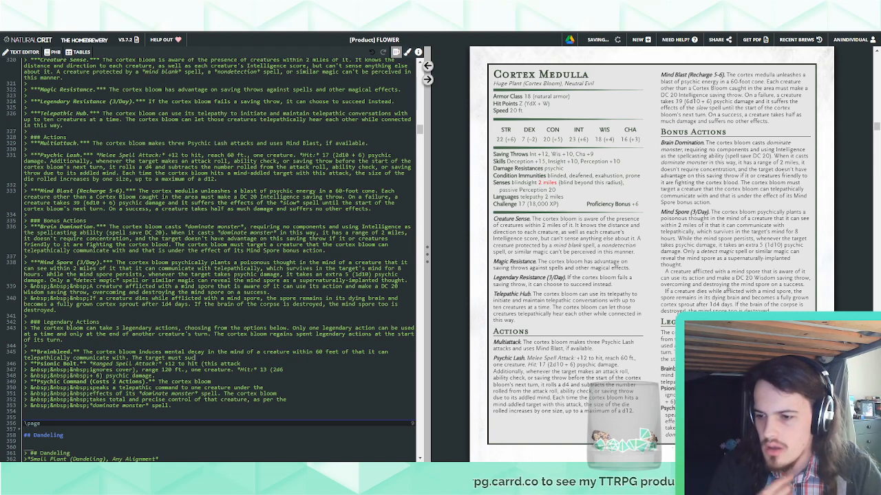
Delete the entire Brainbleed entry, description and name, from the legendary actions
{"action": "left_click_drag", "start_coordinate": [194, 358], "coordinate": [83, 352]}
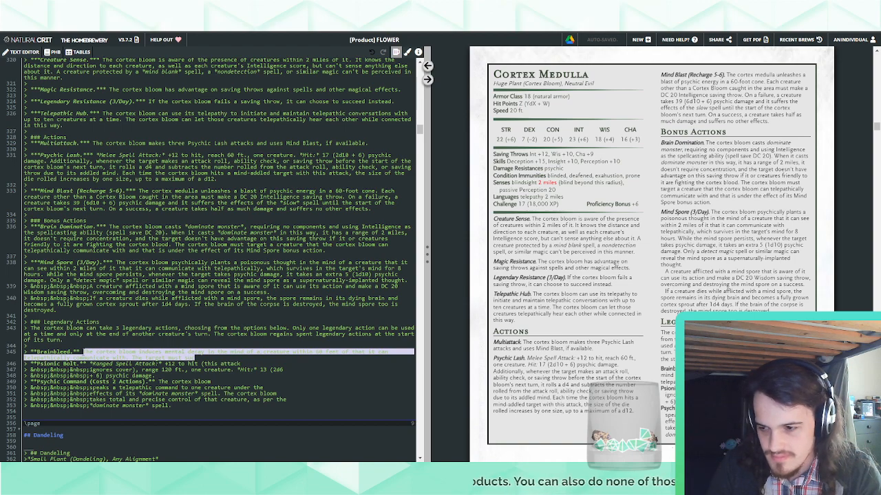
{"action": "key", "text": "BackSpace"}
{"action": "double_click", "coordinate": [54, 351]}
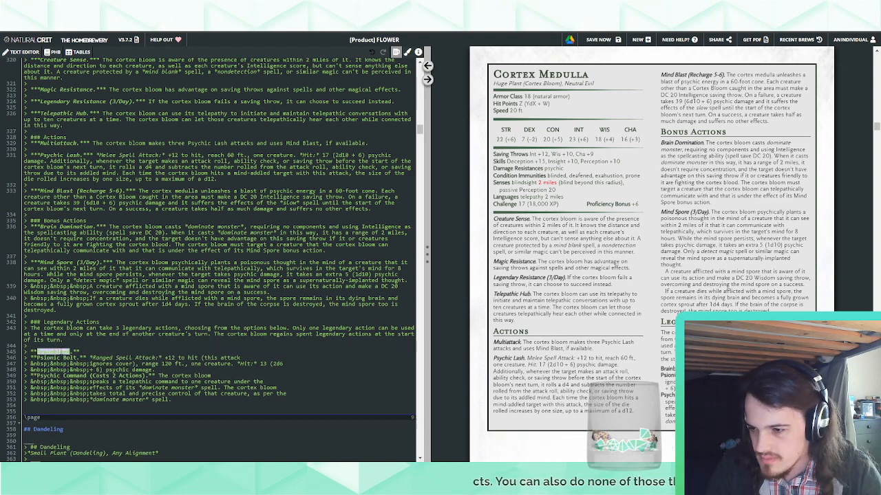
{"action": "left_click", "coordinate": [90, 351]}
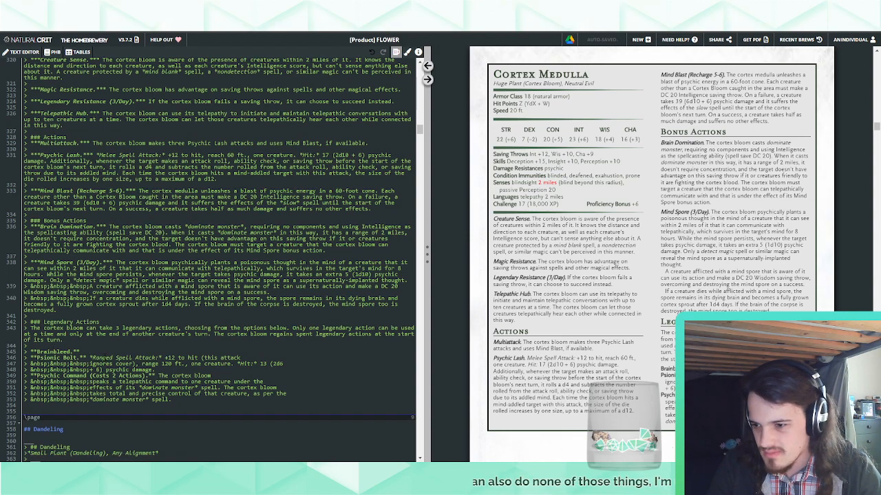
{"action": "left_click_drag", "start_coordinate": [105, 352], "coordinate": [106, 348]}
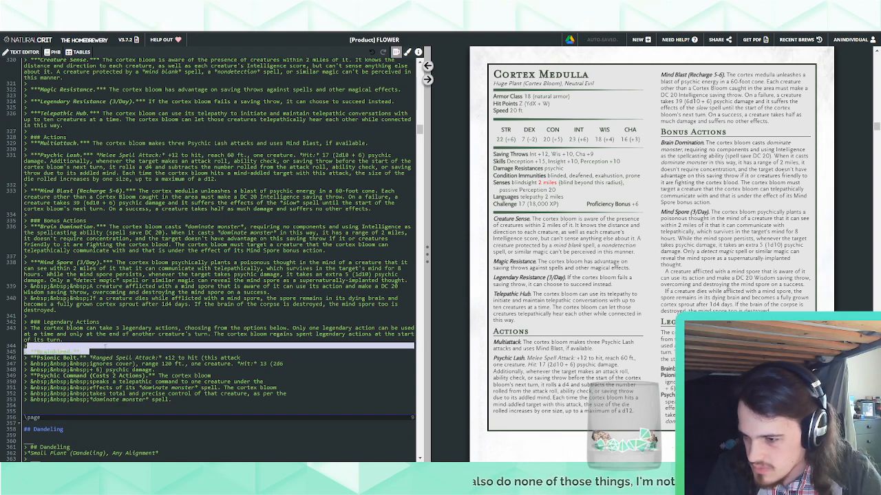
{"action": "key", "text": "BackSpace"}
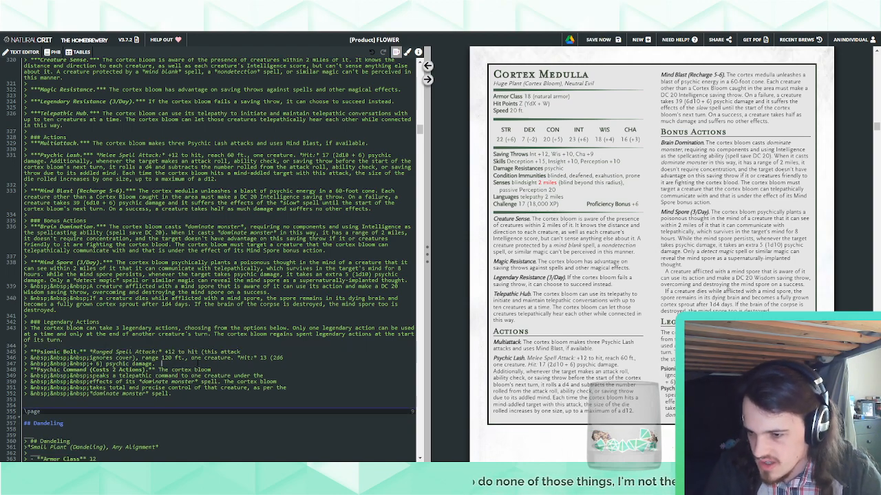
Add a bold Teleport legendary action below Psionic Bolt, beginning its description with "The cortex bloom teleports"
{"action": "key", "text": "Return"}
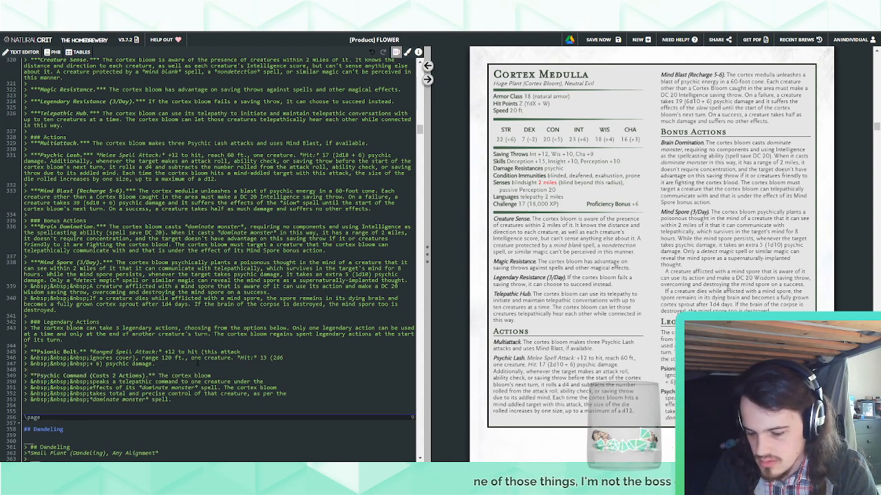
{"action": "type", "text": "**Te"}
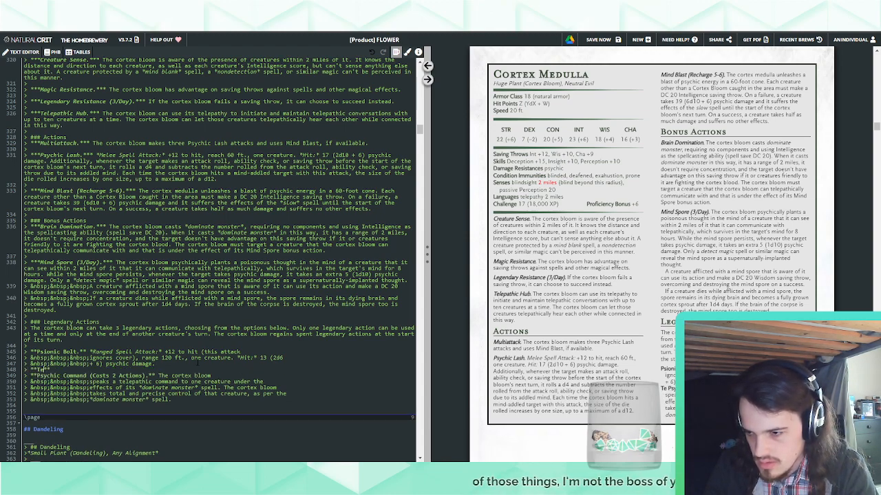
{"action": "type", "text": "leport.**"}
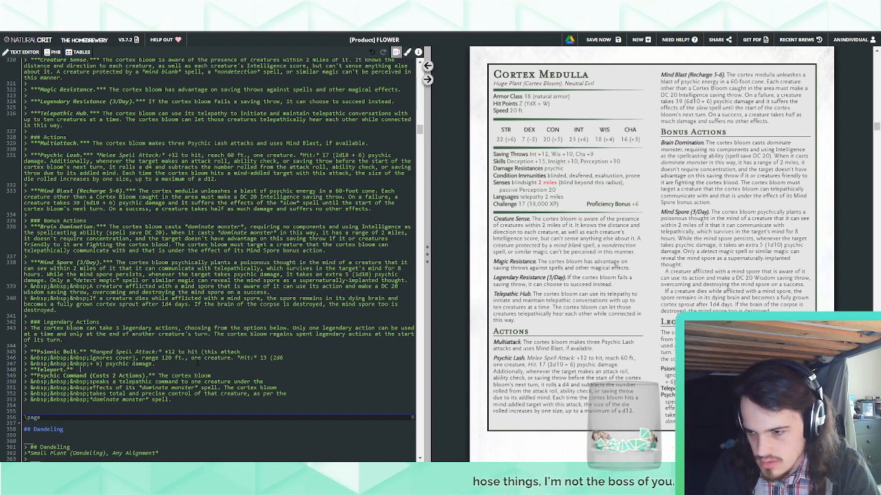
{"action": "type", "text": " Th"}
{"action": "type", "text": "t"}
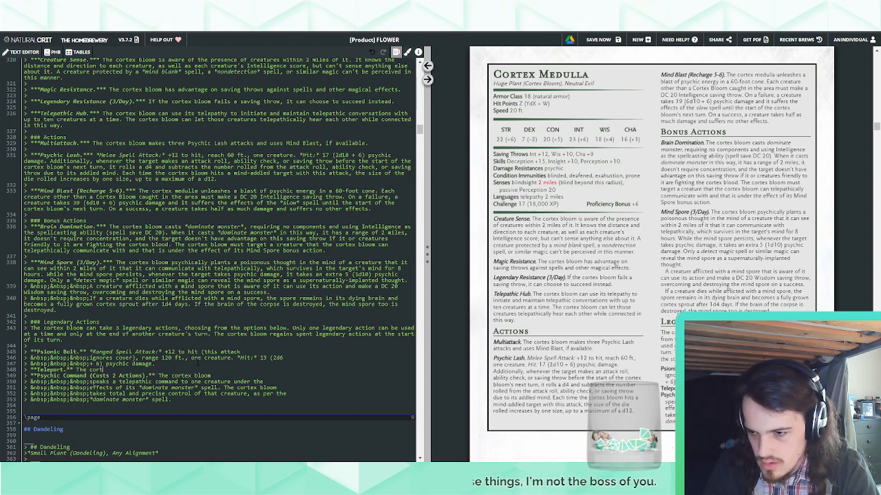
{"action": "type", "text": "ex bloom teleports"}
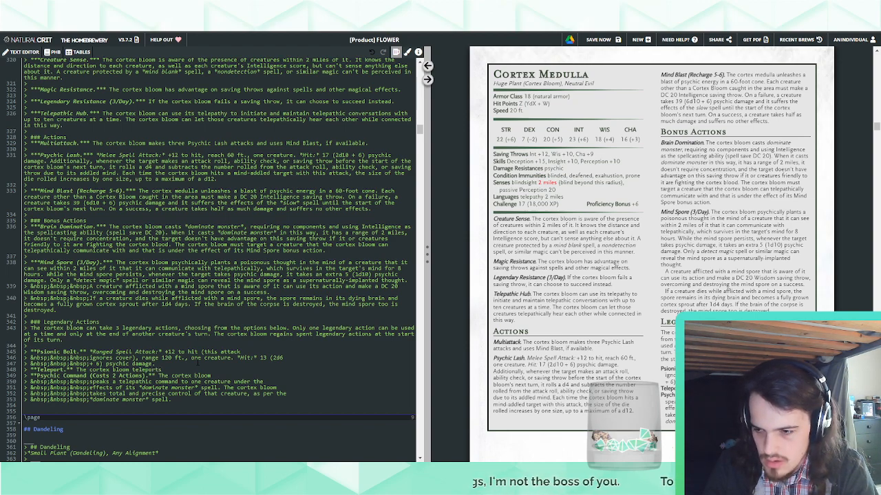
{"action": "type", "text": ", alongsid"}
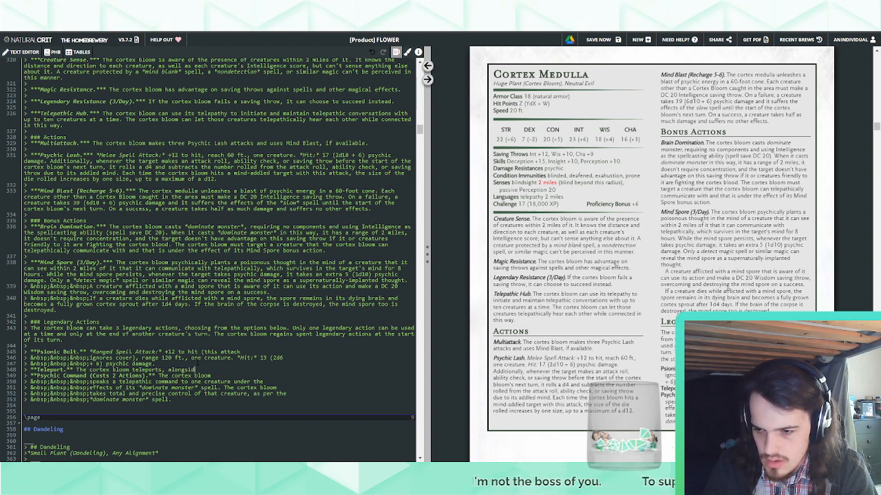
{"action": "type", "text": "e everything it's"}
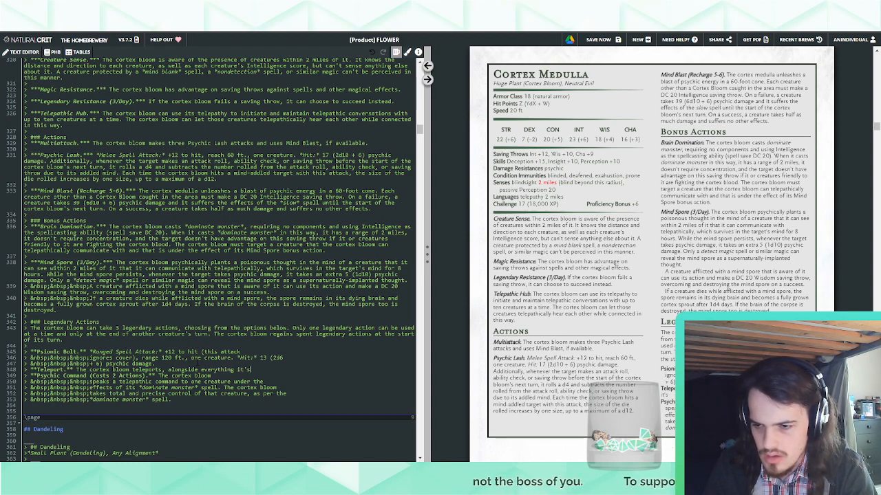
{"action": "type", "text": " carrying"}
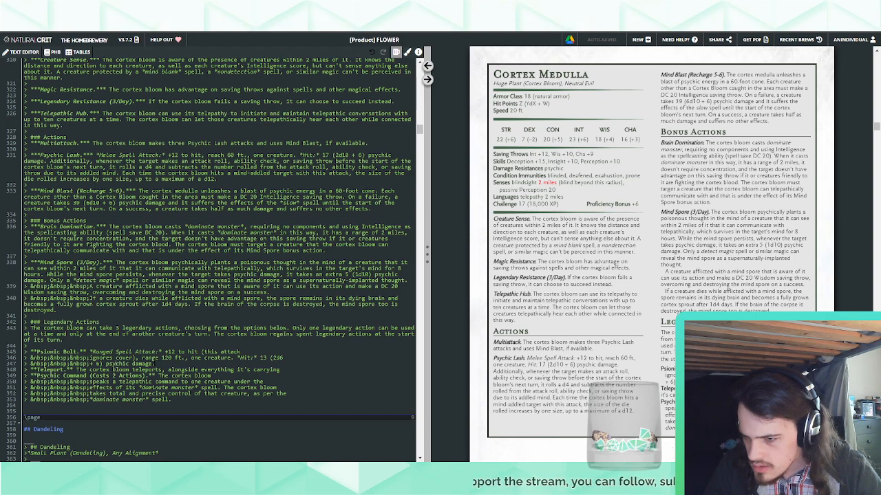
Replace the Teleport wording with "magically teleports, along with any equipment it is wearing or carrying, up to 120 feet to an unoccupied space it can see."
{"action": "left_click_drag", "start_coordinate": [77, 370], "coordinate": [132, 370]}
{"action": "type", "text": "The balor magically teleports, along with any equipment it is wearing or carrying, up to 120 feet to an unoccupied space it can see."}
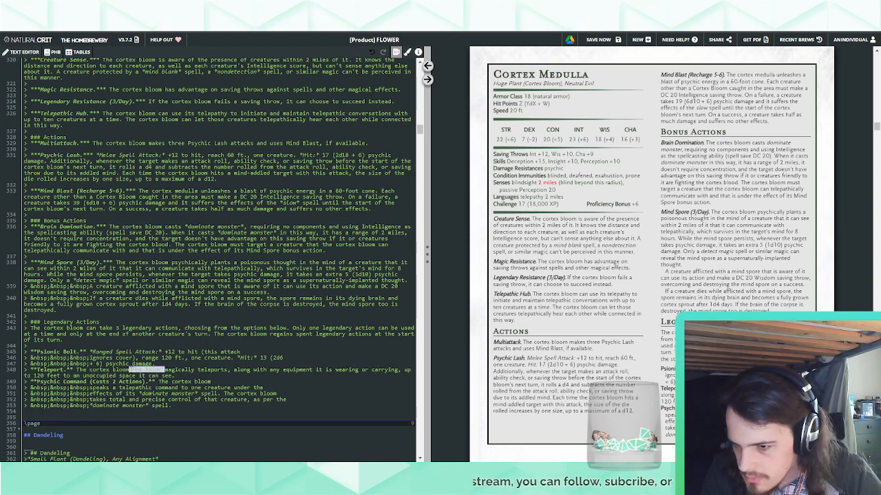
{"action": "key", "text": "BackSpace"}
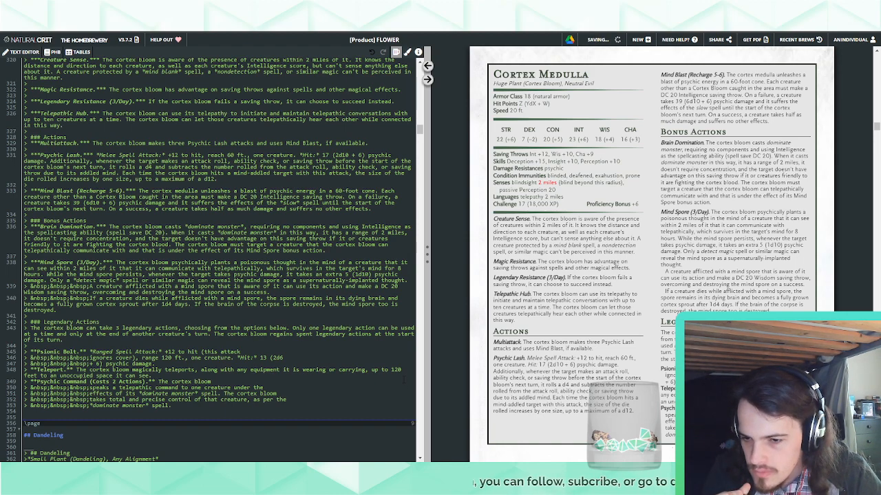
In the Teleport description, shorten the equipment wording to "anything it's carrying" and set the distance to 60 feet
{"action": "double_click", "coordinate": [242, 370]}
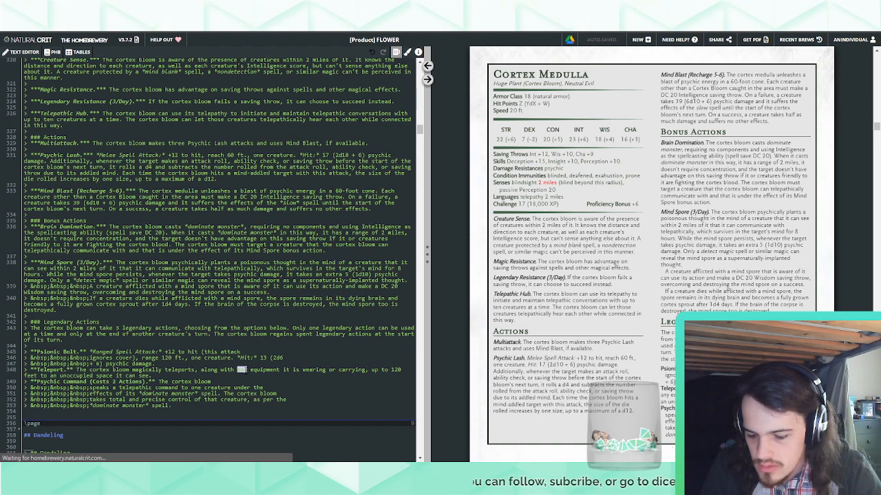
{"action": "key", "text": "Right"}
{"action": "type", "text": "thing"}
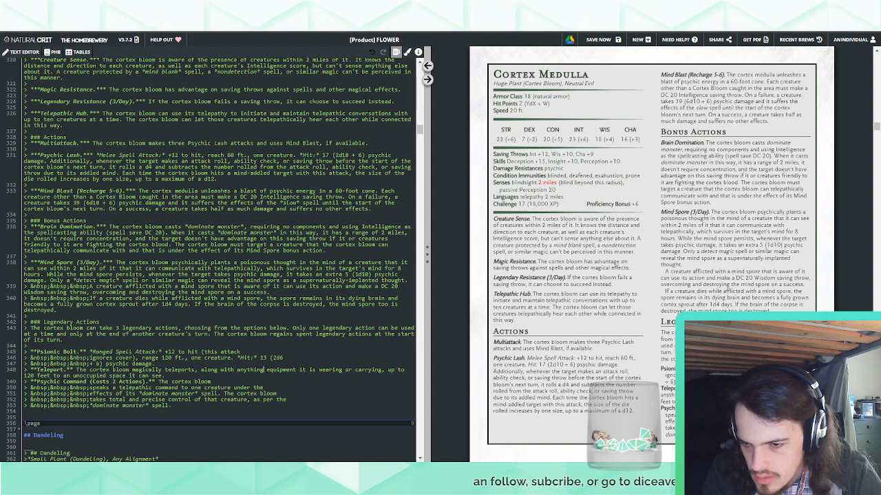
{"action": "double_click", "coordinate": [280, 370]}
{"action": "key", "text": "BackSpace"}
{"action": "key", "text": "BackSpace"}
{"action": "key", "text": "BackSpace"}
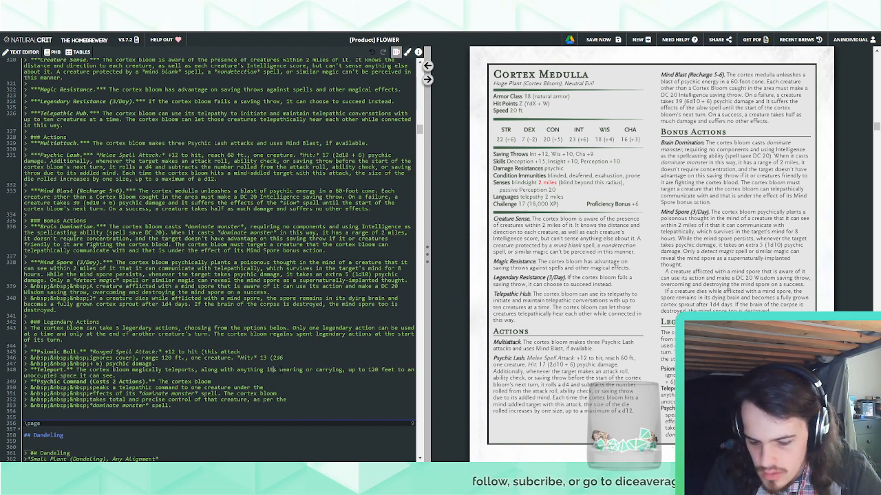
{"action": "type", "text": "'"}
{"action": "double_click", "coordinate": [296, 371]}
{"action": "key", "text": "Delete"}
{"action": "key", "text": "Delete"}
{"action": "key", "text": "Delete"}
{"action": "key", "text": "Delete"}
{"action": "key", "text": "Delete"}
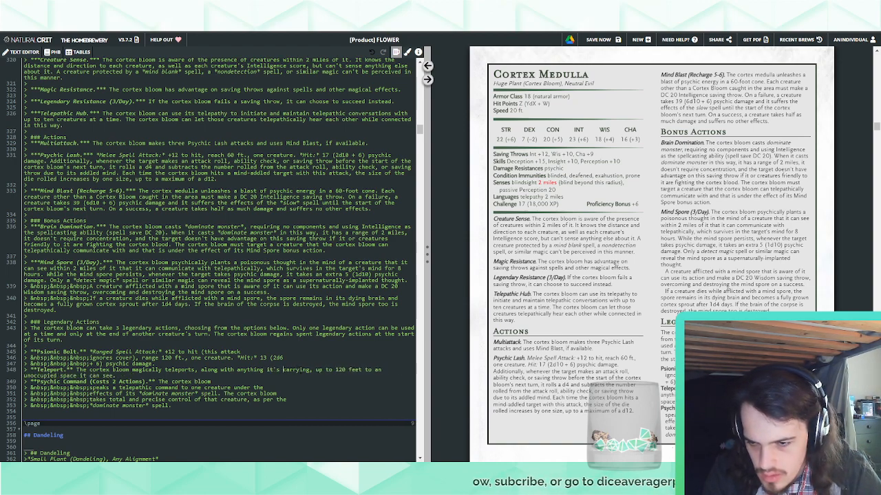
{"action": "double_click", "coordinate": [339, 370]}
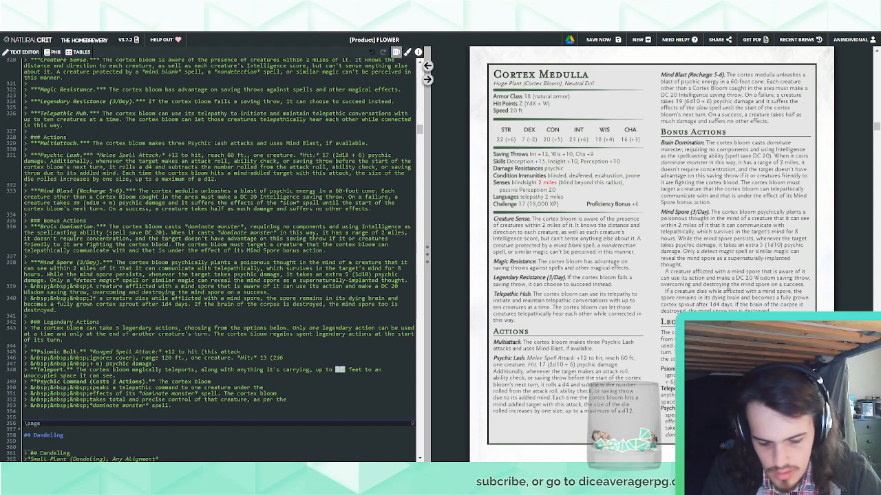
{"action": "type", "text": "60"}
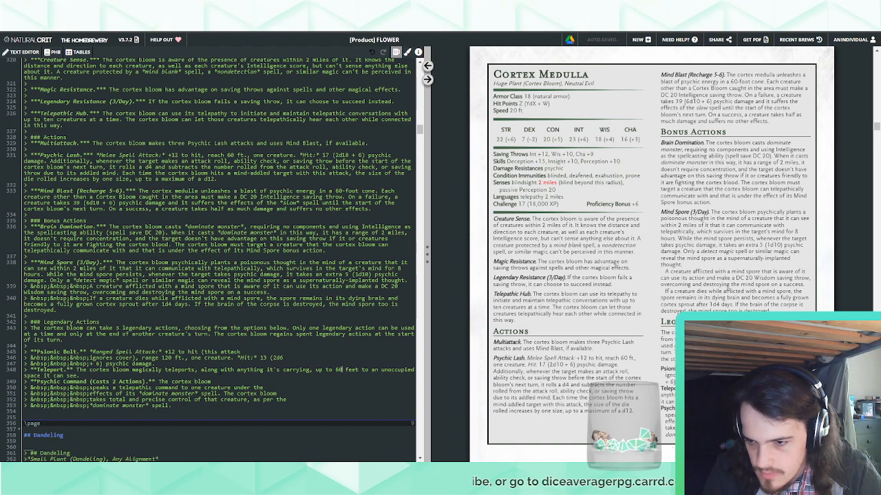
Break the Teleport description after "along with" and "unoccupied", indenting both continuation lines with the same non-breaking spaces as Psionic Bolt
{"action": "left_click", "coordinate": [237, 370]}
{"action": "key", "text": "Return"}
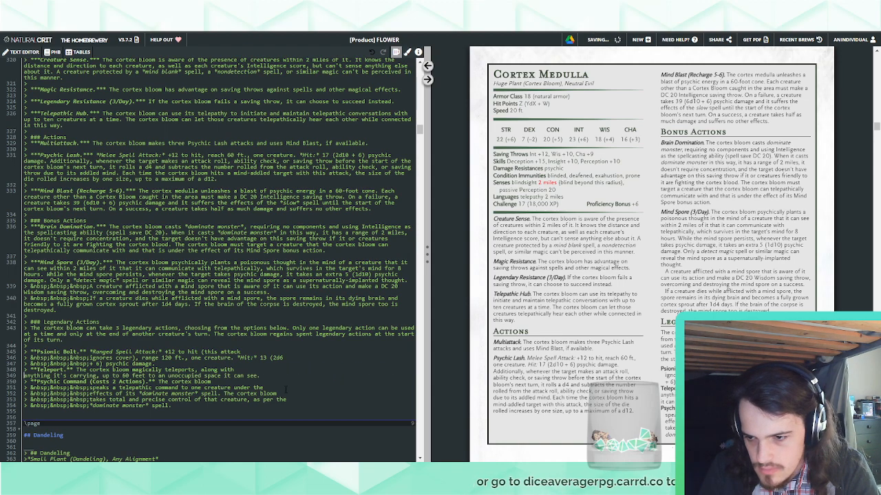
{"action": "type", "text": "> &nbsp;&nbsp;&nbsp;"}
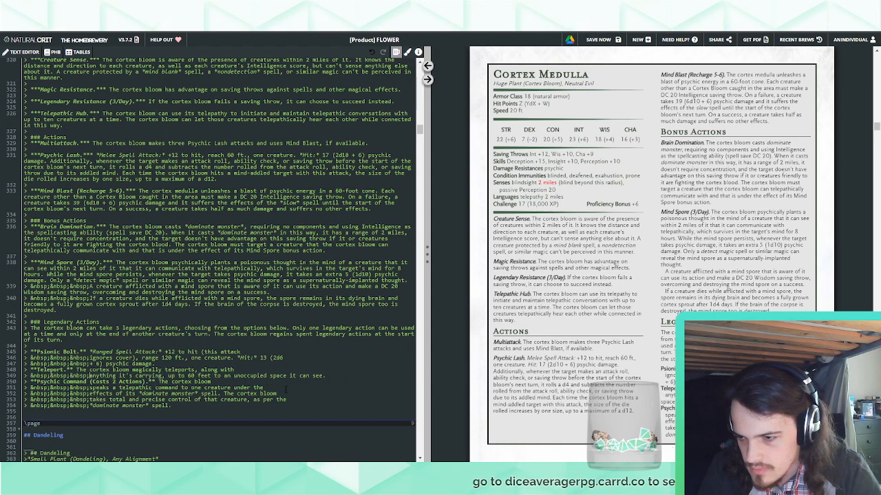
{"action": "left_click_drag", "start_coordinate": [90, 375], "coordinate": [237, 370]}
{"action": "key", "text": "ctrl+c"}
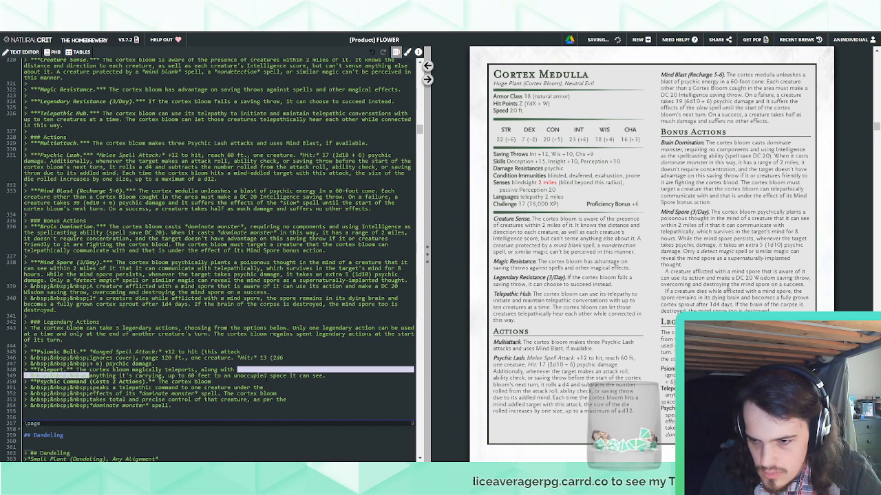
{"action": "left_click", "coordinate": [269, 376]}
{"action": "key", "text": "Return"}
{"action": "key", "text": "ctrl+v"}
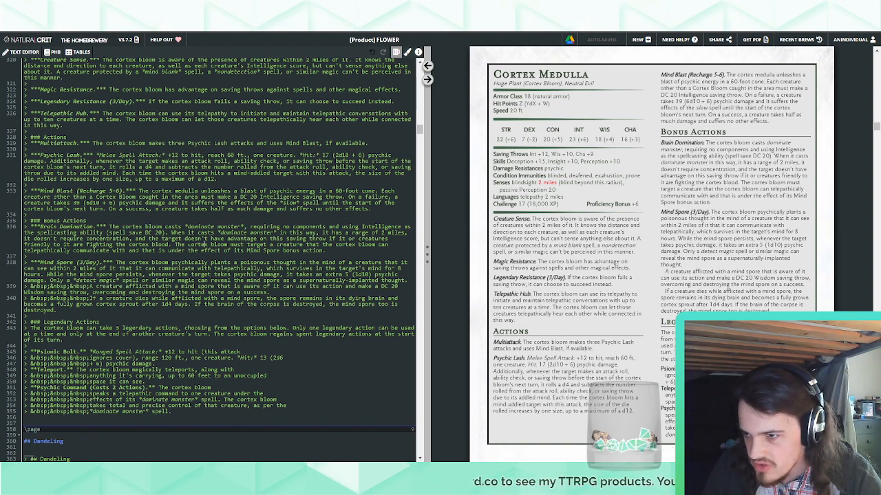
Set Mind Blast's damage to 33 (5d10 + 6) psychic
{"action": "left_click_drag", "start_coordinate": [90, 203], "coordinate": [73, 203]}
{"action": "type", "text": "5"}
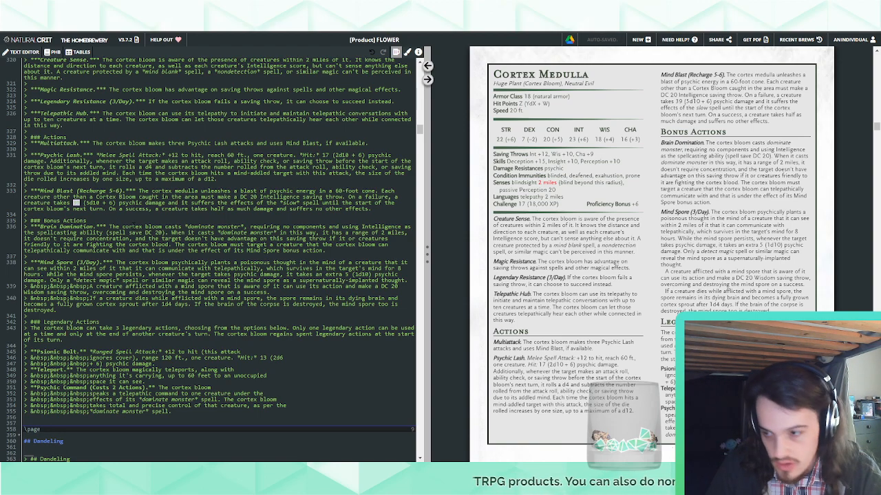
{"action": "type", "text": "33"}
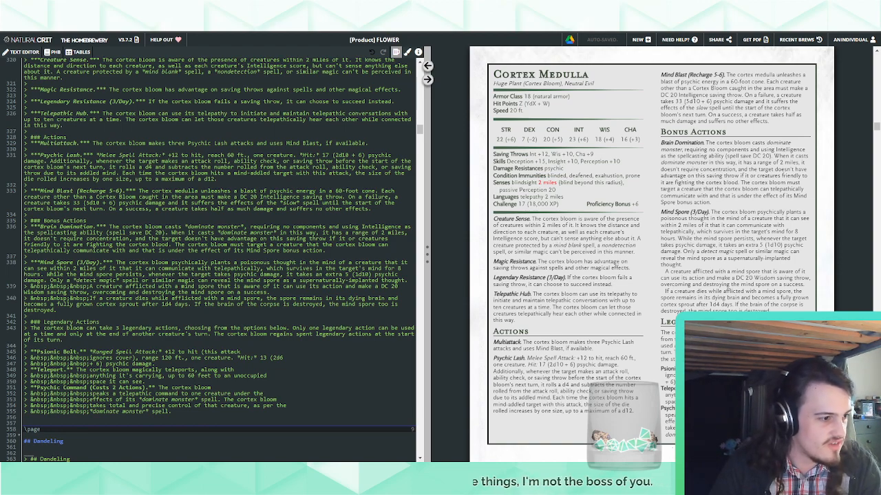
Set the Cortex Medulla's challenge rating to 18
{"action": "scroll", "coordinate": [220, 262], "scroll_direction": "up", "scroll_amount": 5}
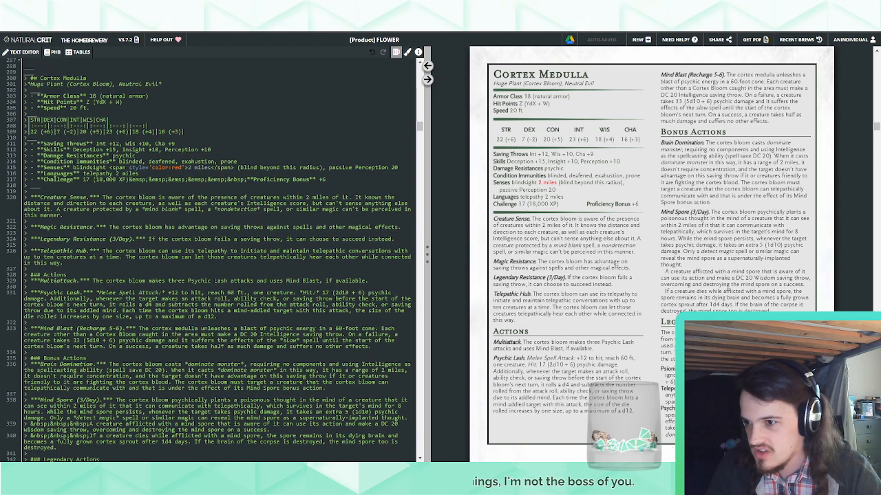
{"action": "left_click_drag", "start_coordinate": [90, 179], "coordinate": [86, 179]}
{"action": "type", "text": "8"}
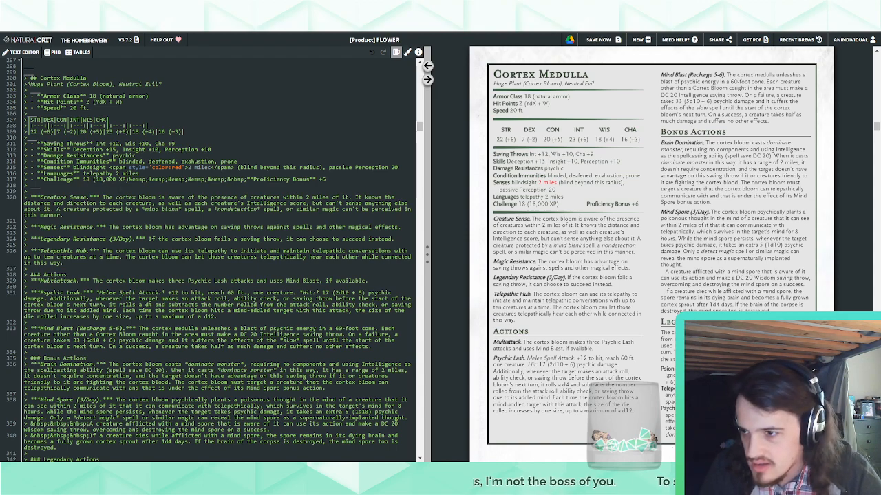
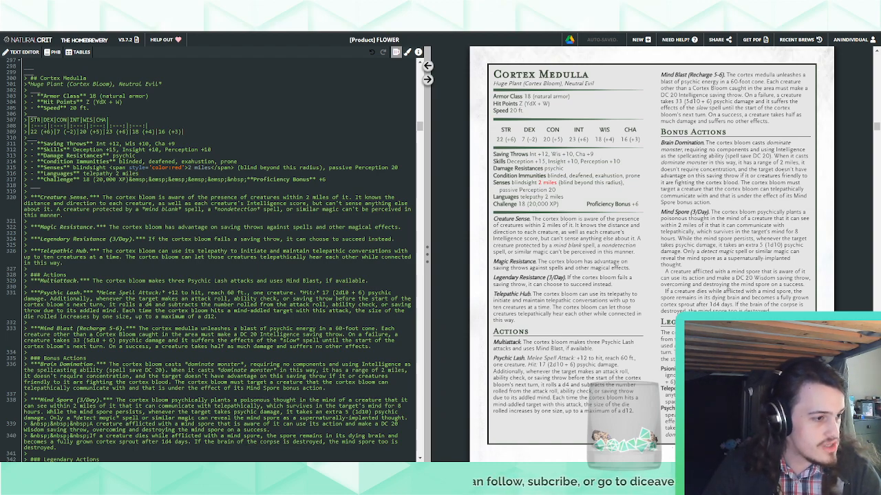
Fill in the Cortex Medulla's hit points as 264 (23d12 + 115)
{"action": "double_click", "coordinate": [103, 102]}
{"action": "type", "text": "23d12"}
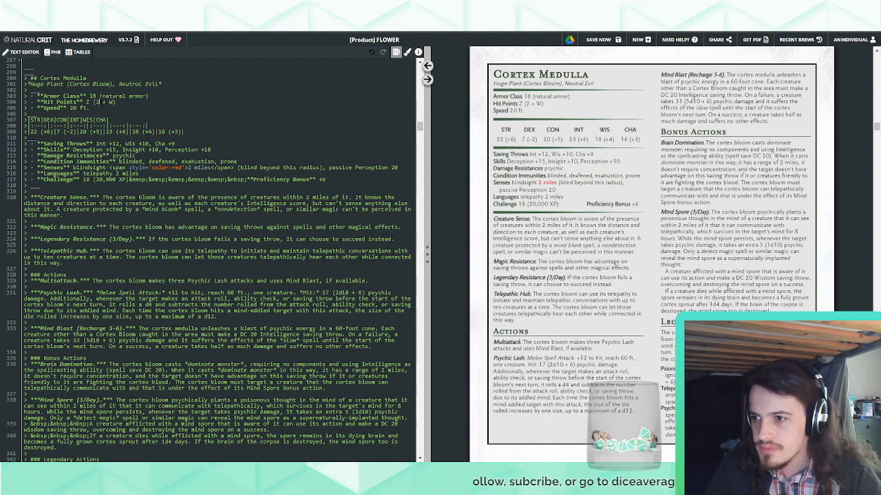
{"action": "double_click", "coordinate": [124, 102]}
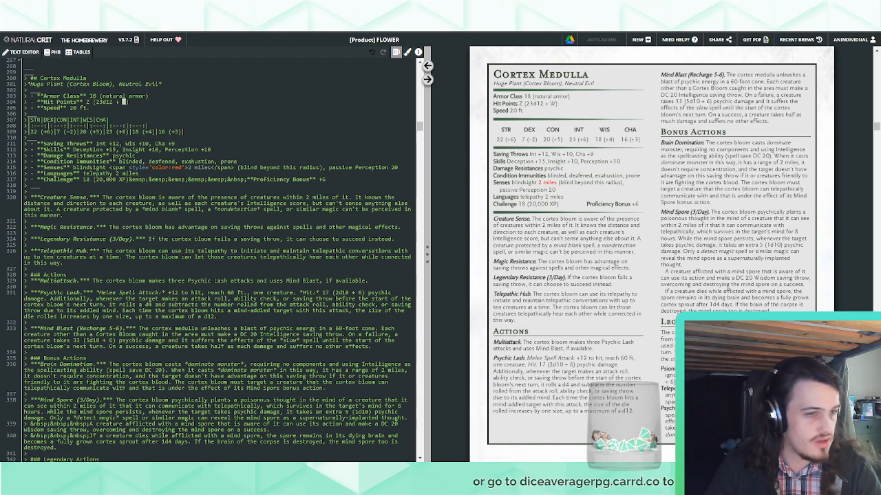
{"action": "type", "text": "115"}
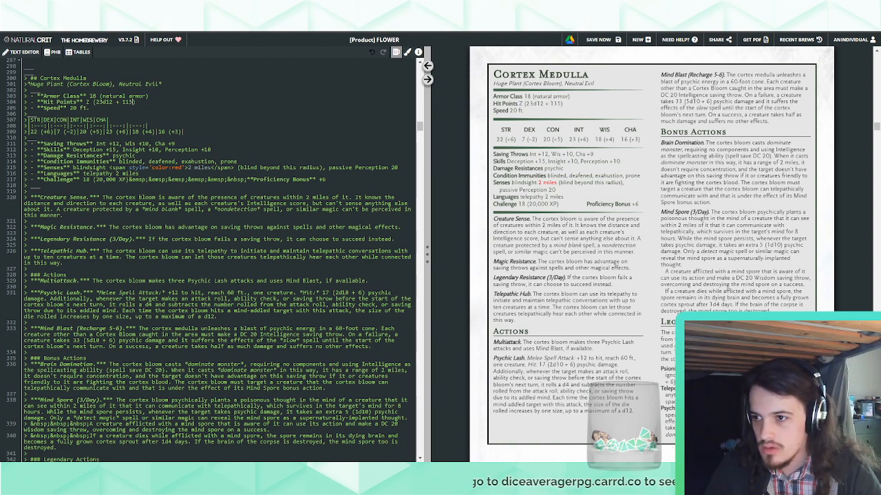
{"action": "double_click", "coordinate": [88, 101]}
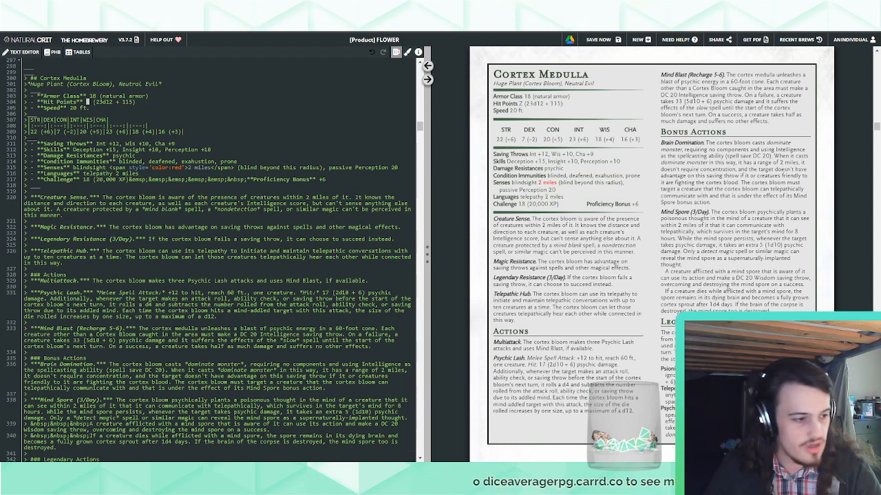
{"action": "type", "text": "264"}
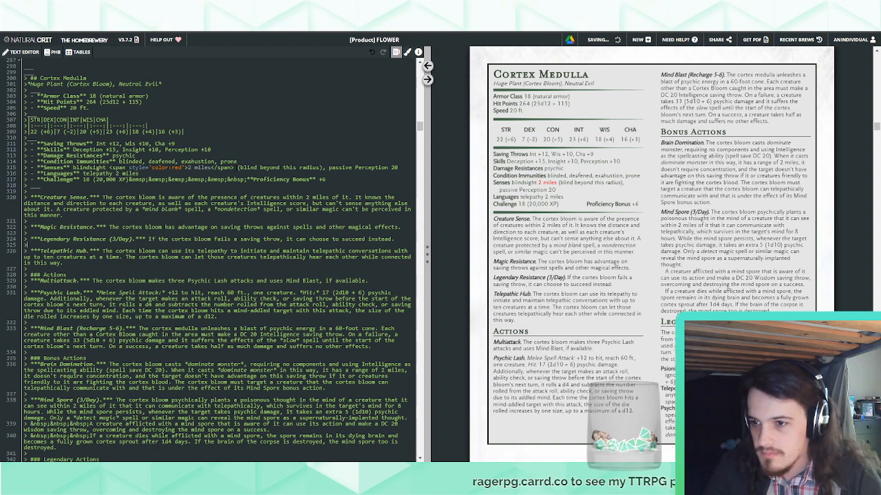
Remove the red colour span around "2 miles" in the Cortex Medulla's Senses line, keeping the distance as plain text
{"action": "left_click_drag", "start_coordinate": [234, 168], "coordinate": [109, 168]}
{"action": "key", "text": "BackSpace"}
{"action": "key", "text": "BackSpace"}
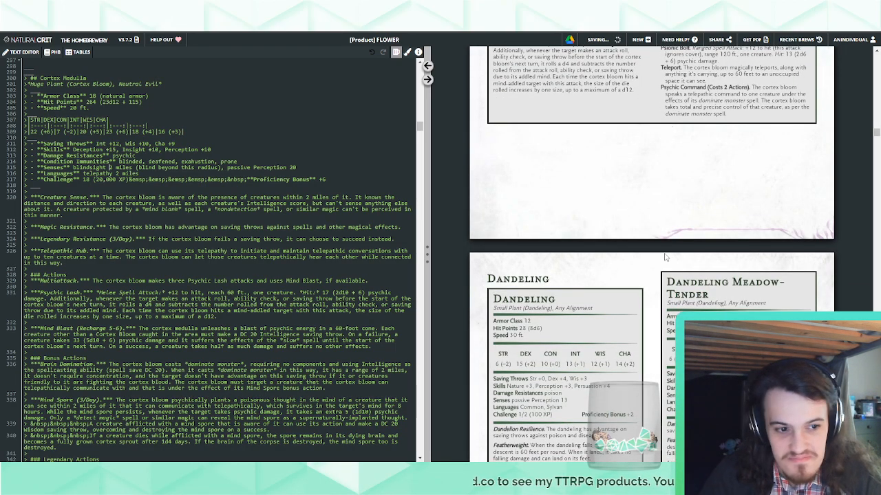
{"action": "scroll", "coordinate": [647, 278], "scroll_direction": "up", "scroll_amount": 4}
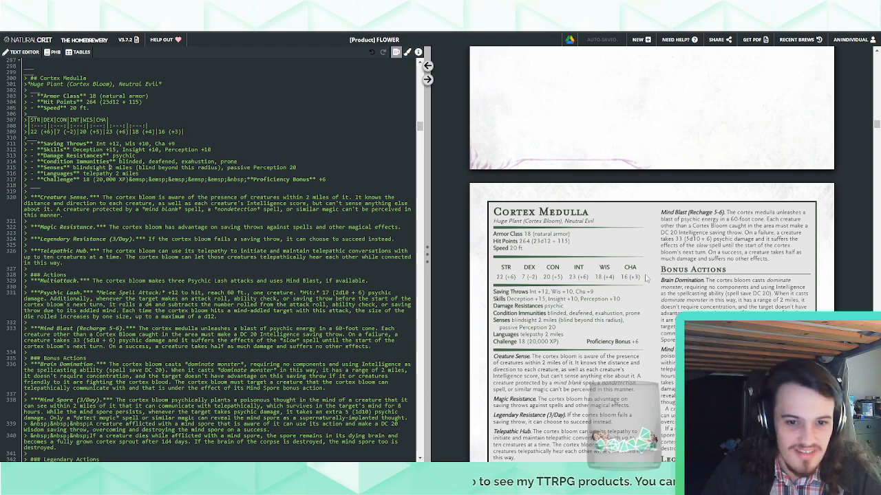
{"action": "scroll", "coordinate": [646, 278], "scroll_direction": "down", "scroll_amount": 4}
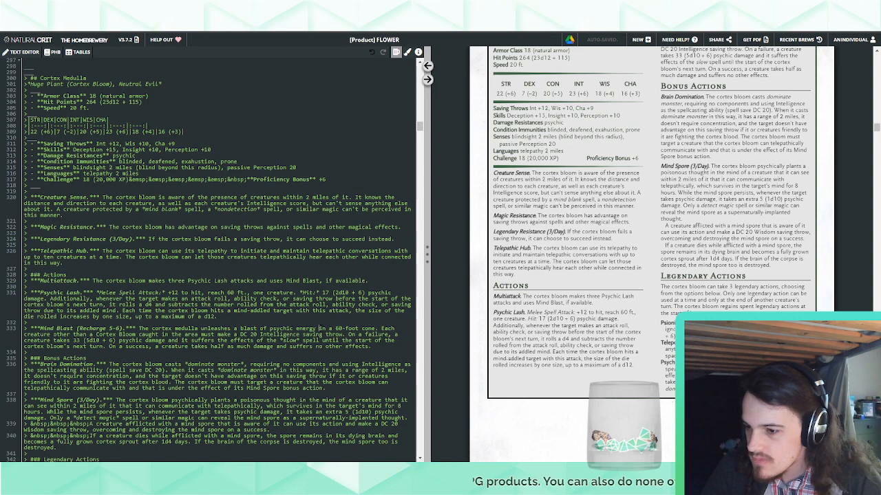
Add a bold-italic "Psionic Bolt." action between Psychic Lash and Mind Blast, using the attack text copied from the legendary action
{"action": "scroll", "coordinate": [320, 328], "scroll_direction": "down", "scroll_amount": 5}
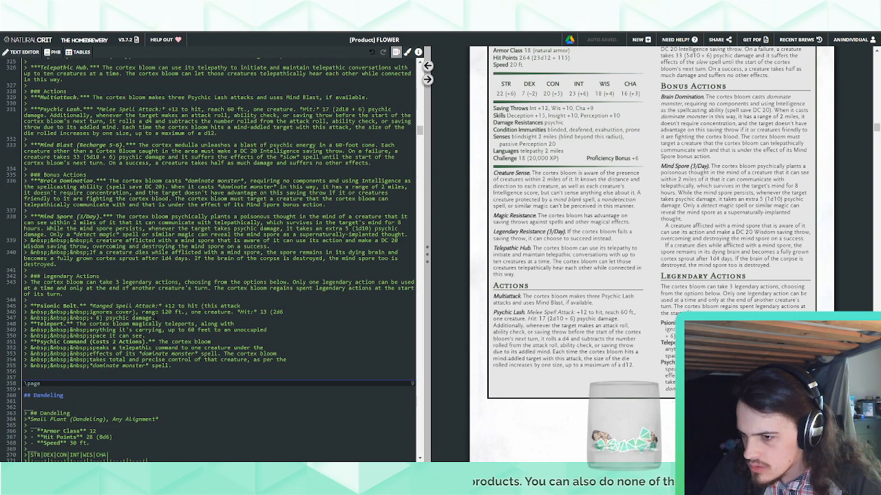
{"action": "left_click_drag", "start_coordinate": [723, 336], "coordinate": [660, 329]}
{"action": "scroll", "coordinate": [209, 288], "scroll_direction": "up", "scroll_amount": 3}
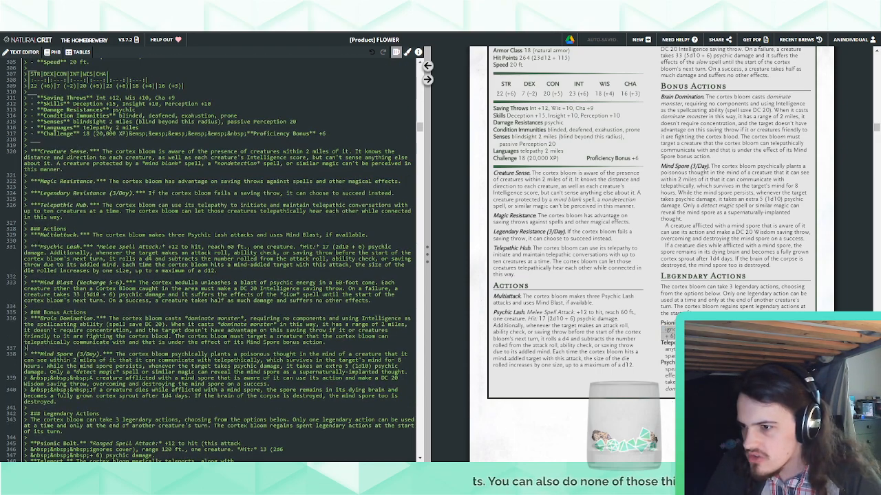
{"action": "left_click", "coordinate": [221, 271]}
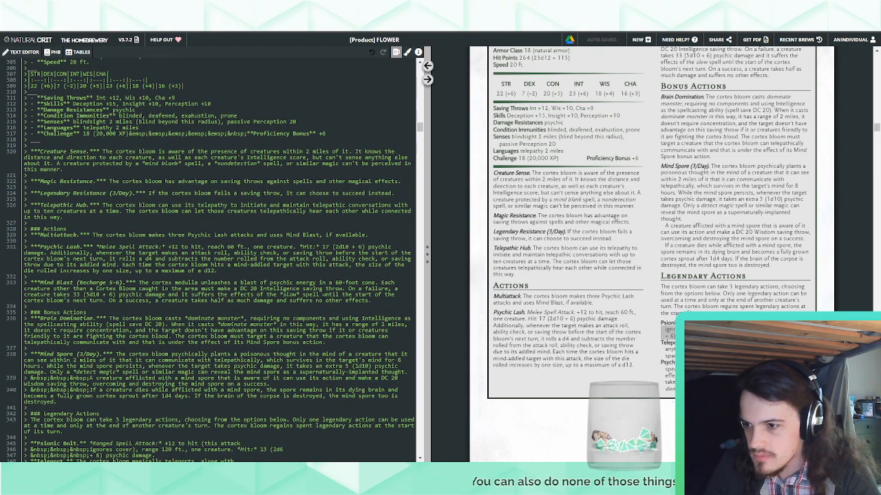
{"action": "key", "text": "Return"}
{"action": "key", "text": "Return"}
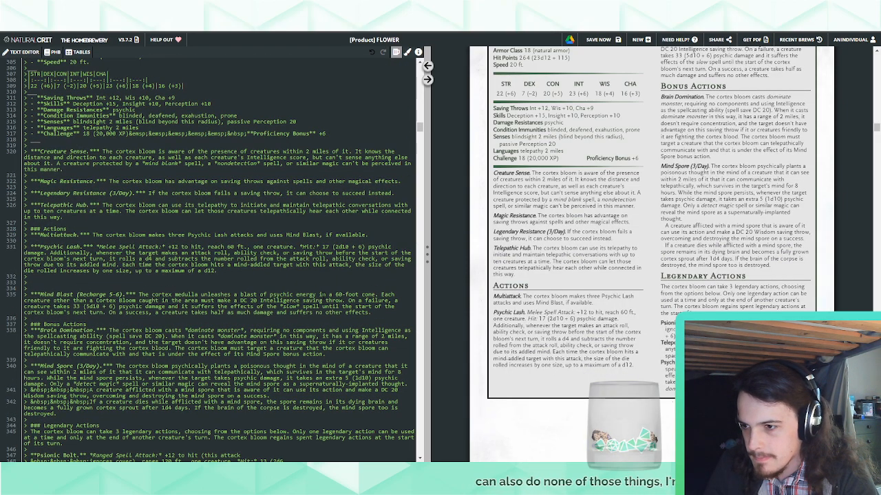
{"action": "type", "text": "***Psionic Bolt/***"}
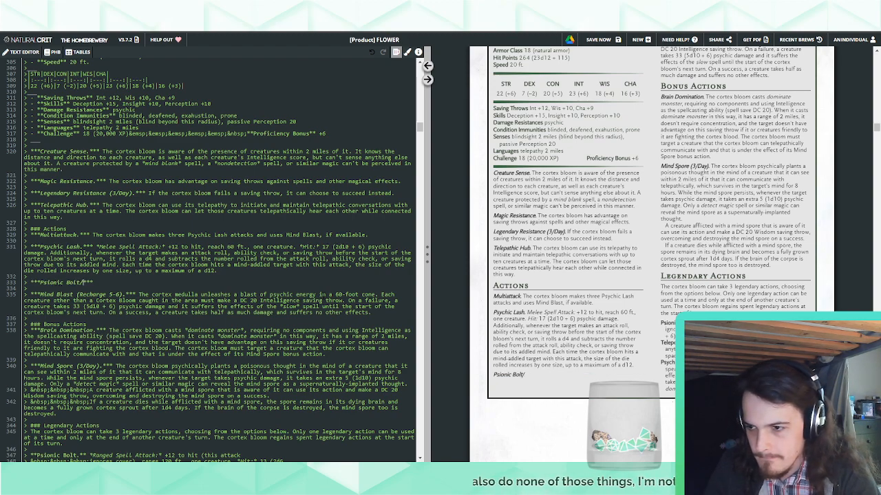
{"action": "key", "text": "BackSpace"}
{"action": "type", "text": "."}
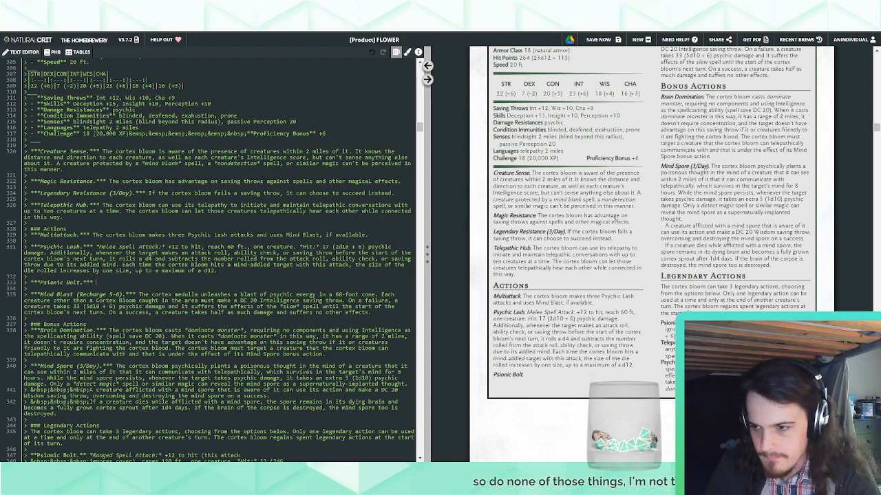
{"action": "type", "text": "Ranged Spell Attack: +12 to hit (this attack ignores cover), range 120 ft., one creature. Hit: 13 (2d6 + 6) psychic damage."}
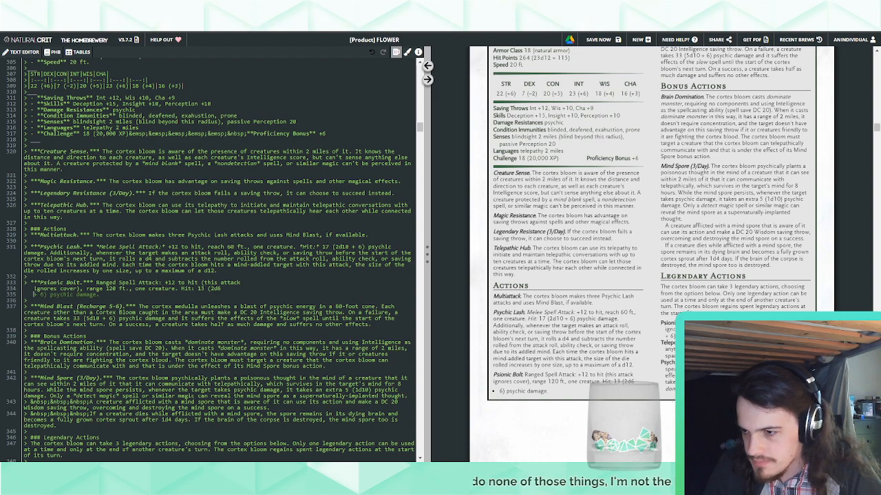
Join the new Psionic Bolt action's broken lines into one continuous paragraph, removing the leftover indents
{"action": "key", "text": "BackSpace"}
{"action": "key", "text": "BackSpace"}
{"action": "key", "text": "BackSpace"}
{"action": "key", "text": "BackSpace"}
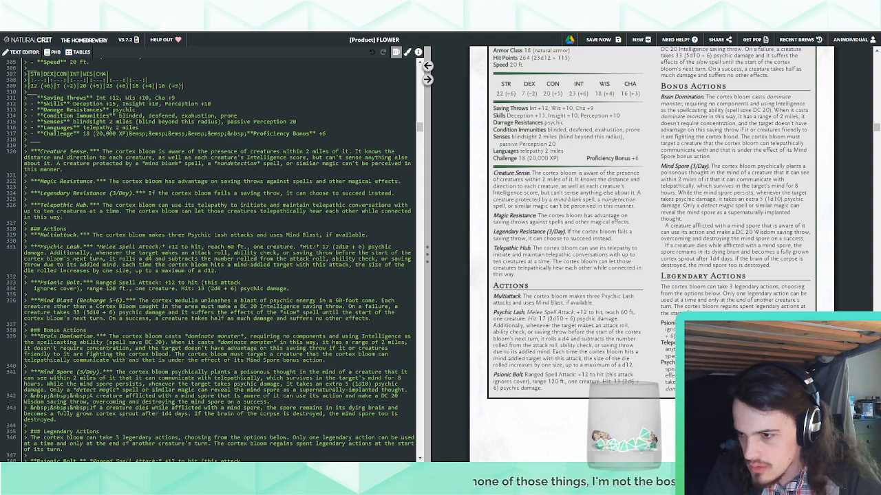
{"action": "left_click", "coordinate": [34, 288]}
{"action": "key", "text": "BackSpace"}
{"action": "key", "text": "BackSpace"}
{"action": "key", "text": "BackSpace"}
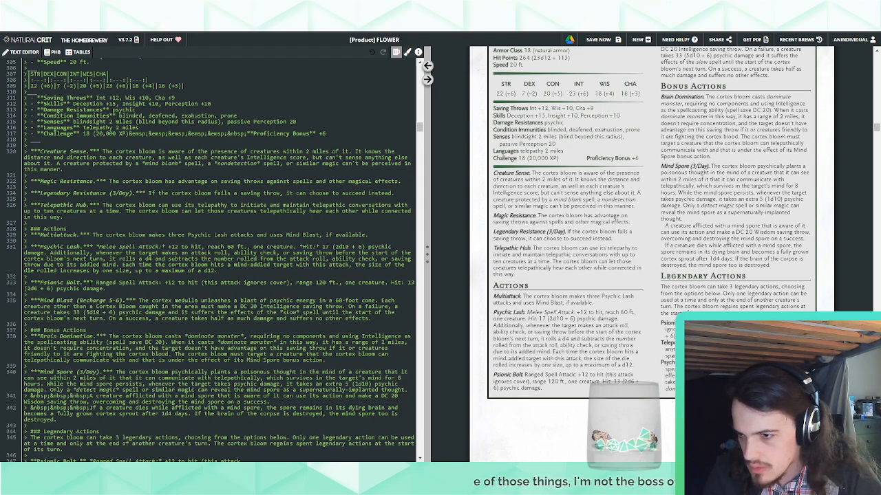
Italicize "Ranged Spell Attack:" and "Hit:" in the new Psionic Bolt action
{"action": "left_click_drag", "start_coordinate": [162, 283], "coordinate": [97, 283]}
{"action": "key", "text": "ctrl+i"}
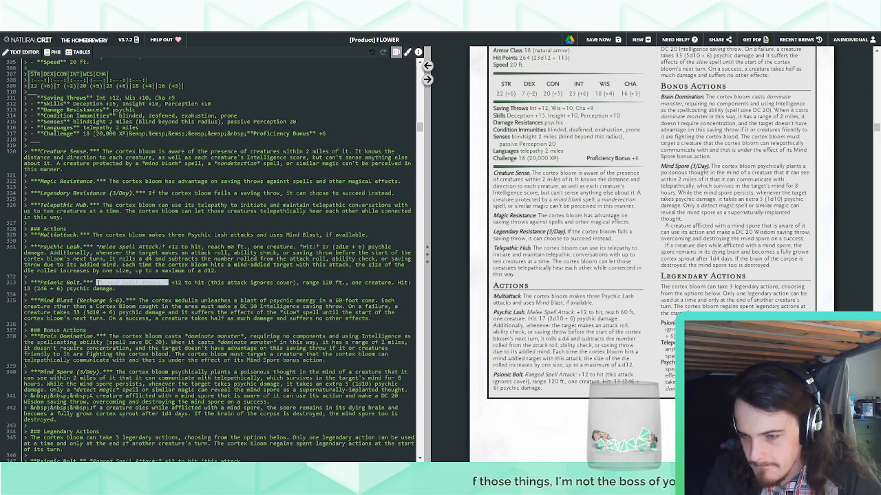
{"action": "left_click_drag", "start_coordinate": [396, 282], "coordinate": [411, 283]}
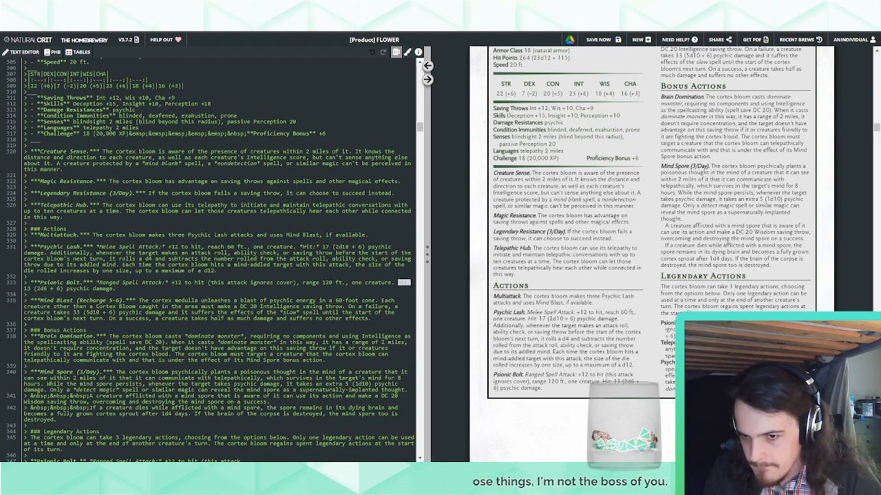
{"action": "key", "text": "ctrl+i"}
Replace the Psionic Bolt legendary action's full description, including its continuation lines, with "The cortex bloom makes a Psionic Bolt attack."
{"action": "scroll", "coordinate": [220, 259], "scroll_direction": "down", "scroll_amount": 1}
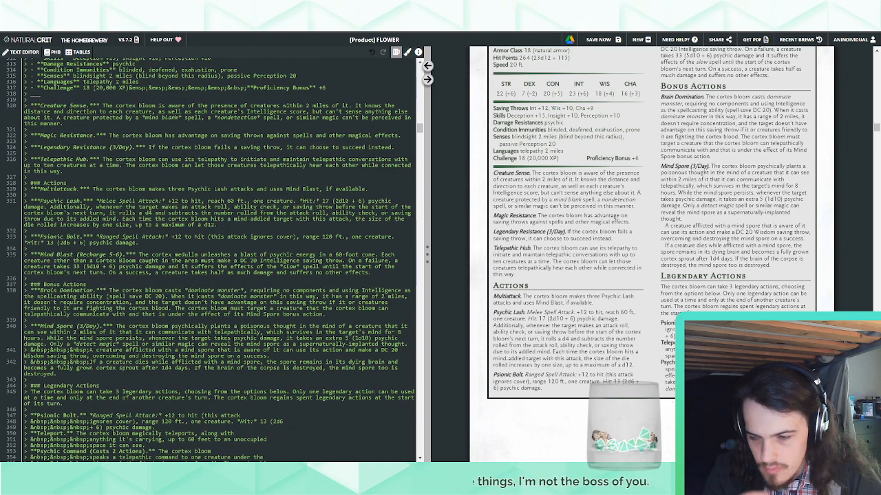
{"action": "scroll", "coordinate": [220, 259], "scroll_direction": "down", "scroll_amount": 2}
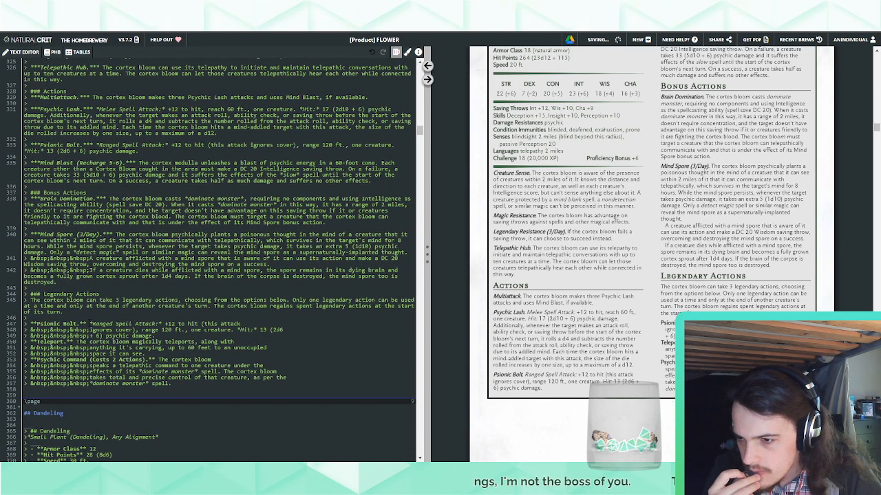
{"action": "left_click_drag", "start_coordinate": [89, 324], "coordinate": [240, 324]}
{"action": "type", "text": "The c"}
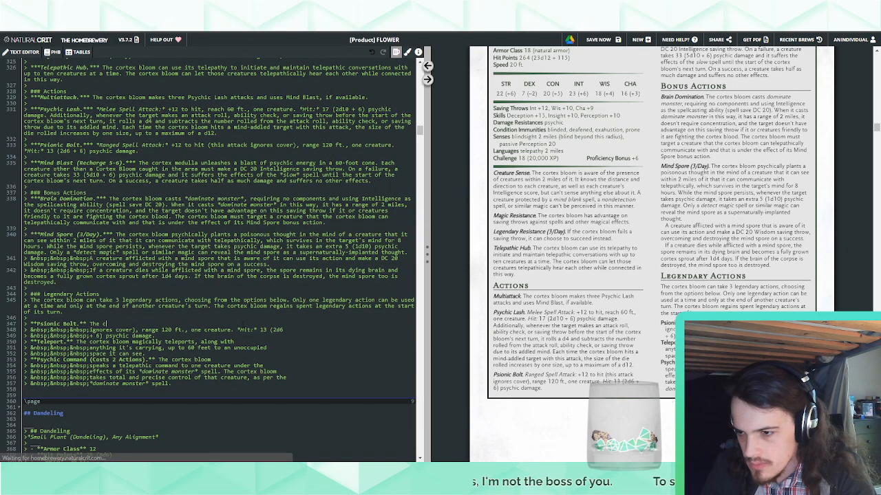
{"action": "type", "text": "ortex bloo"}
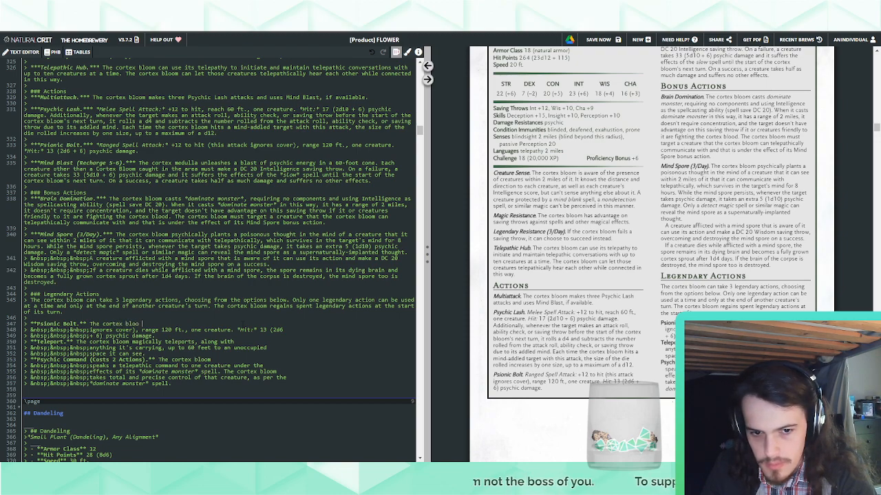
{"action": "type", "text": "m makes a "}
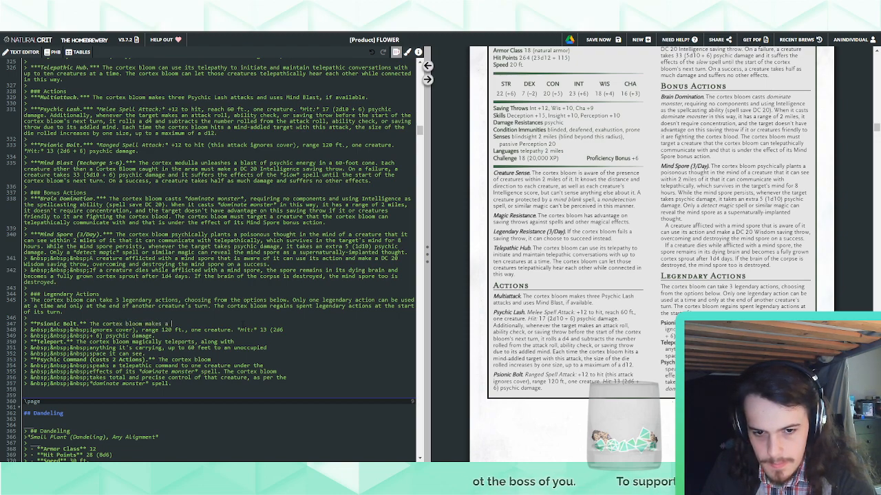
{"action": "type", "text": "Psionic Bolt attack"}
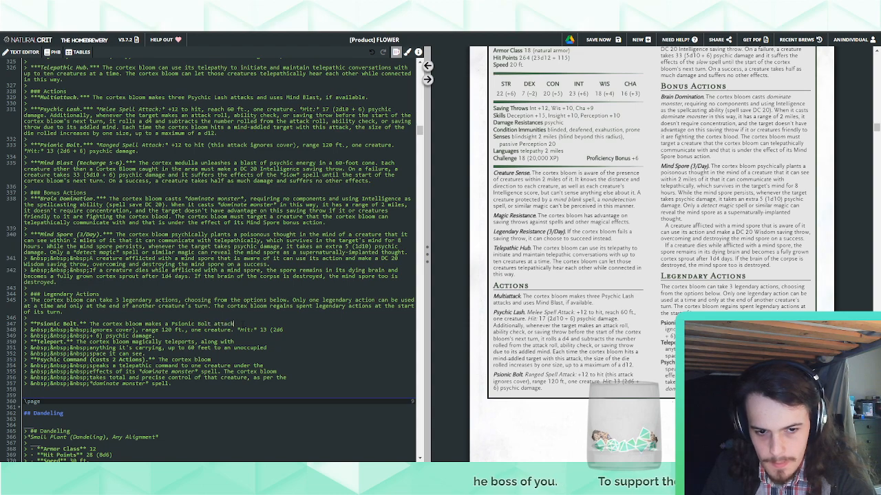
{"action": "type", "text": "."}
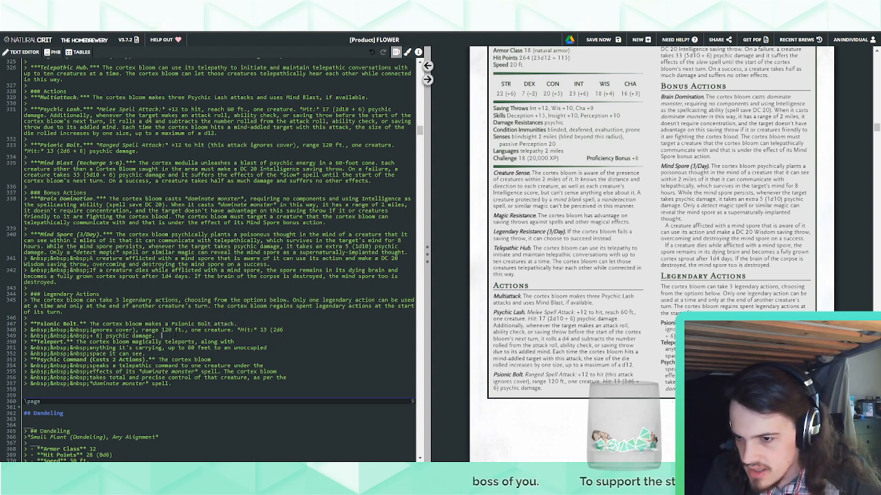
{"action": "key", "text": "shift+Down"}
{"action": "key", "text": "shift+Down"}
{"action": "key", "text": "BackSpace"}
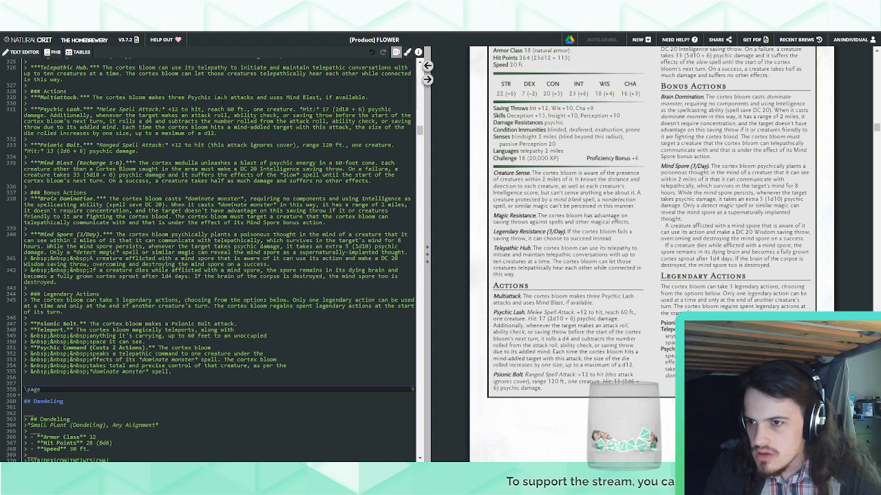
Extend Multiattack to allow three "Psychic Lash or Psionic Bolt" attacks
{"action": "type", "text": "or Psionic Bolt"}
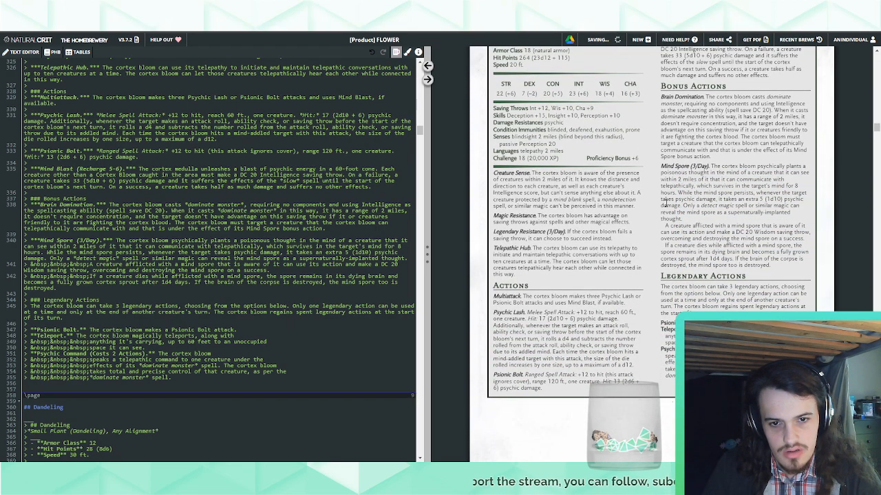
{"action": "scroll", "coordinate": [651, 221], "scroll_direction": "down", "scroll_amount": 3}
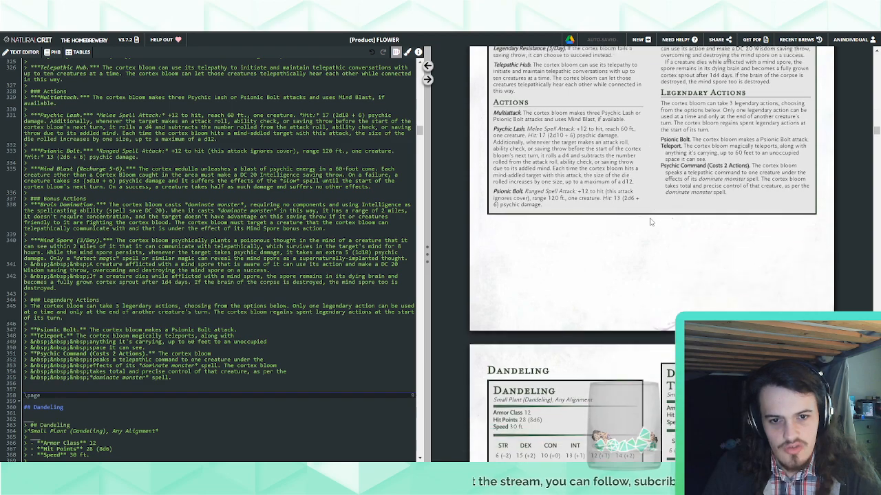
{"action": "scroll", "coordinate": [652, 236], "scroll_direction": "down", "scroll_amount": 1}
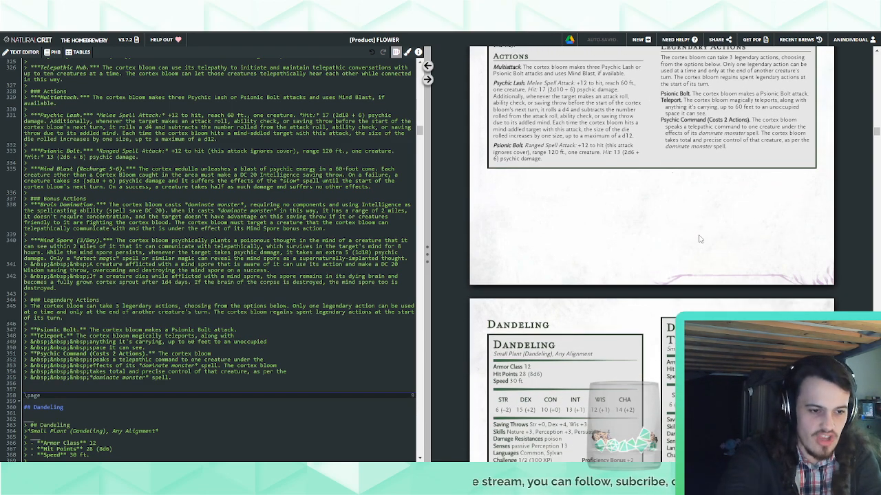
{"action": "scroll", "coordinate": [699, 239], "scroll_direction": "up", "scroll_amount": 5}
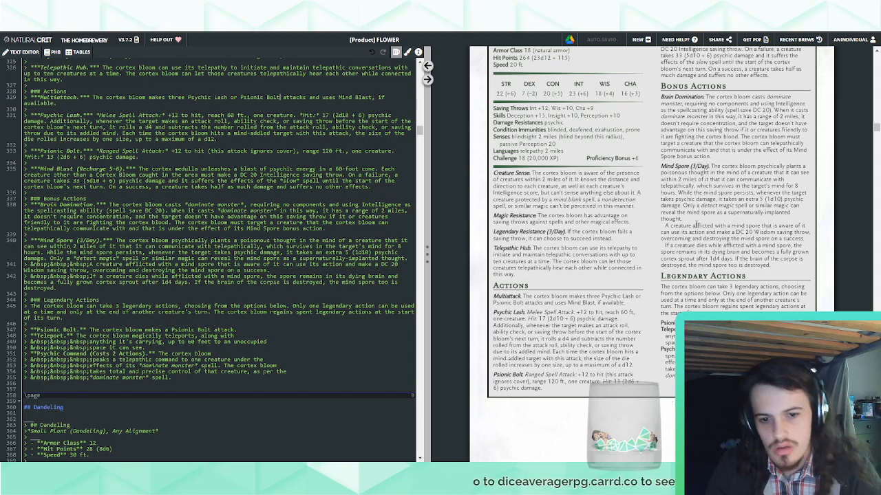
Review the Cortex Medulla alongside the preceding Cortex Bloom stat blocks, including Cortex Rhizome, in the page preview
{"action": "scroll", "coordinate": [718, 231], "scroll_direction": "down", "scroll_amount": 5}
{"action": "scroll", "coordinate": [717, 231], "scroll_direction": "down", "scroll_amount": 3}
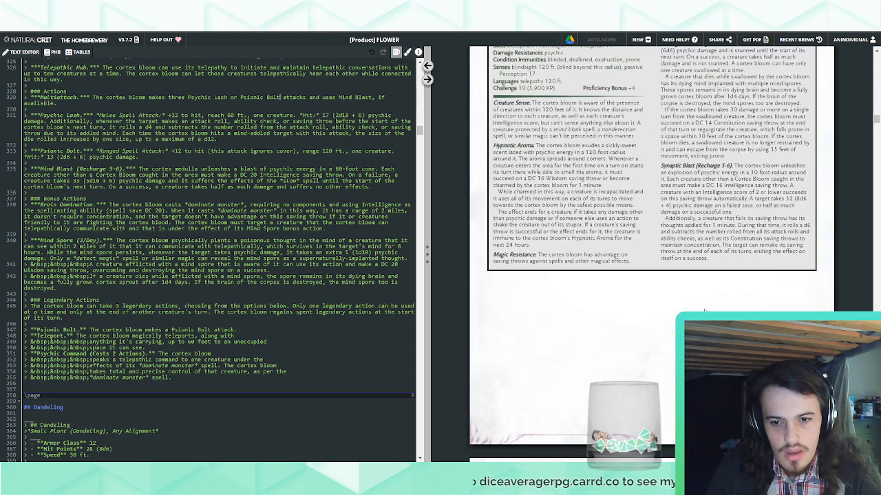
{"action": "scroll", "coordinate": [704, 310], "scroll_direction": "down", "scroll_amount": 5}
{"action": "scroll", "coordinate": [704, 310], "scroll_direction": "up", "scroll_amount": 9}
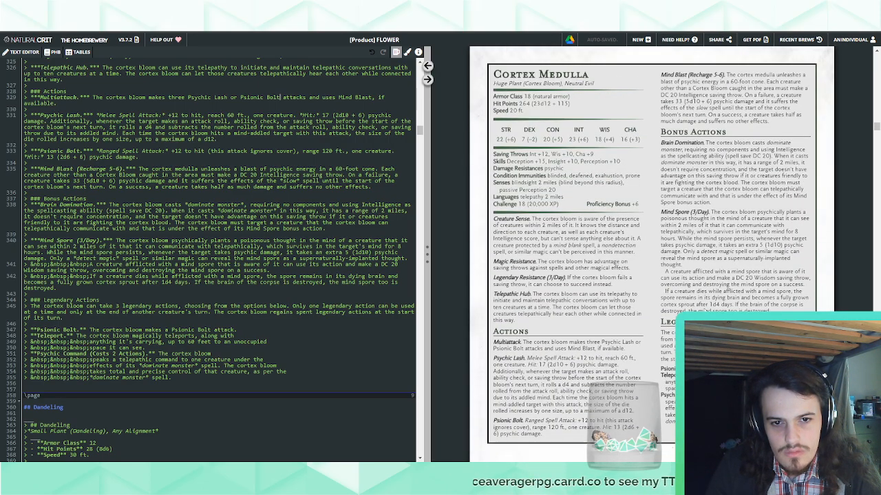
{"action": "scroll", "coordinate": [704, 311], "scroll_direction": "down", "scroll_amount": 10}
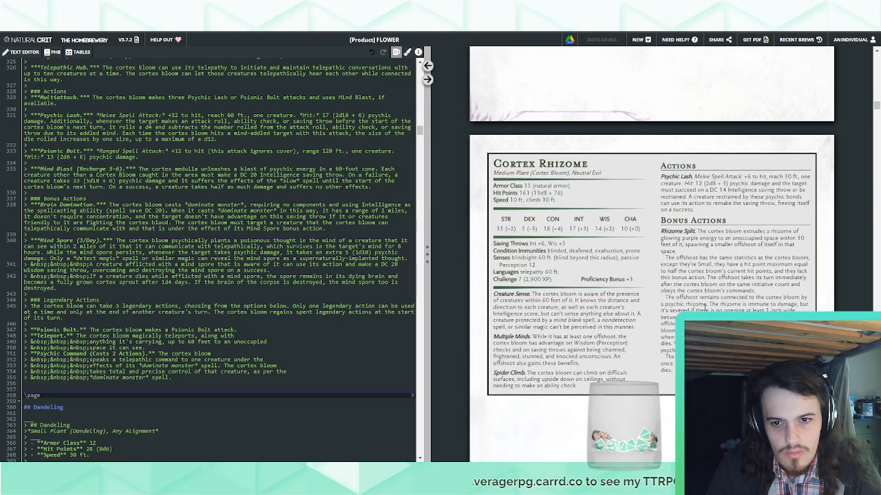
{"action": "scroll", "coordinate": [704, 310], "scroll_direction": "down", "scroll_amount": 5}
{"action": "scroll", "coordinate": [703, 311], "scroll_direction": "up", "scroll_amount": 15}
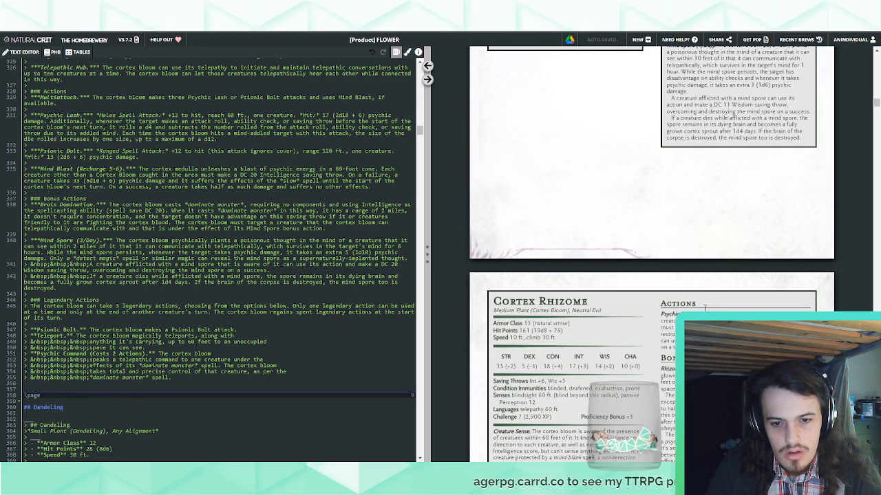
Review the Cortex Medulla's full stat block in the page preview, from its defenses and traits through its actions and legendary actions
{"action": "scroll", "coordinate": [703, 310], "scroll_direction": "down", "scroll_amount": 6}
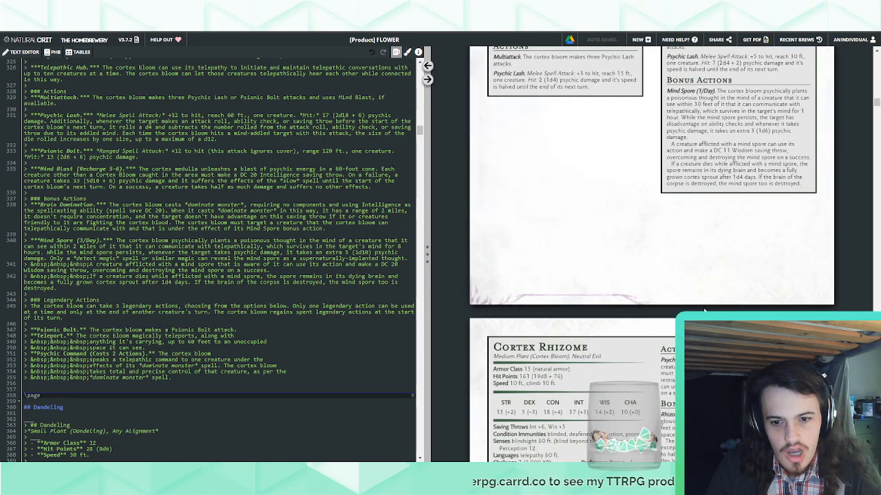
{"action": "scroll", "coordinate": [704, 311], "scroll_direction": "down", "scroll_amount": 20}
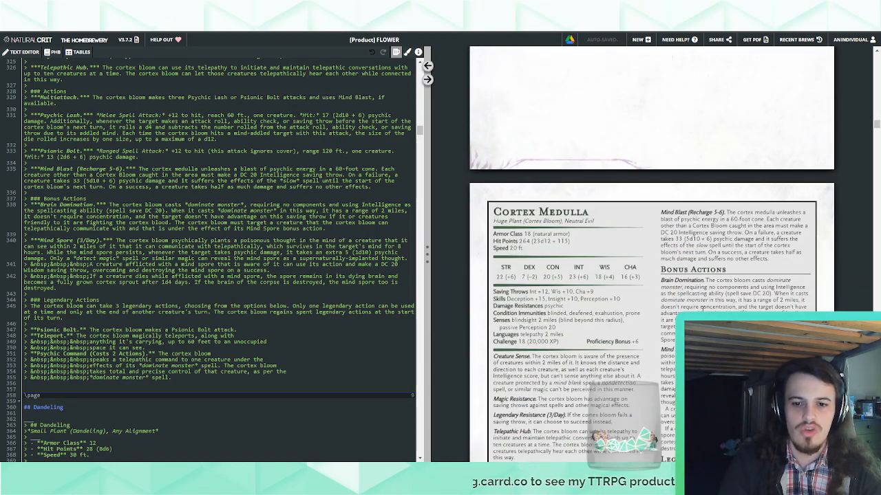
{"action": "scroll", "coordinate": [702, 308], "scroll_direction": "down", "scroll_amount": 3}
{"action": "scroll", "coordinate": [703, 309], "scroll_direction": "up", "scroll_amount": 3}
{"action": "scroll", "coordinate": [702, 309], "scroll_direction": "down", "scroll_amount": 1}
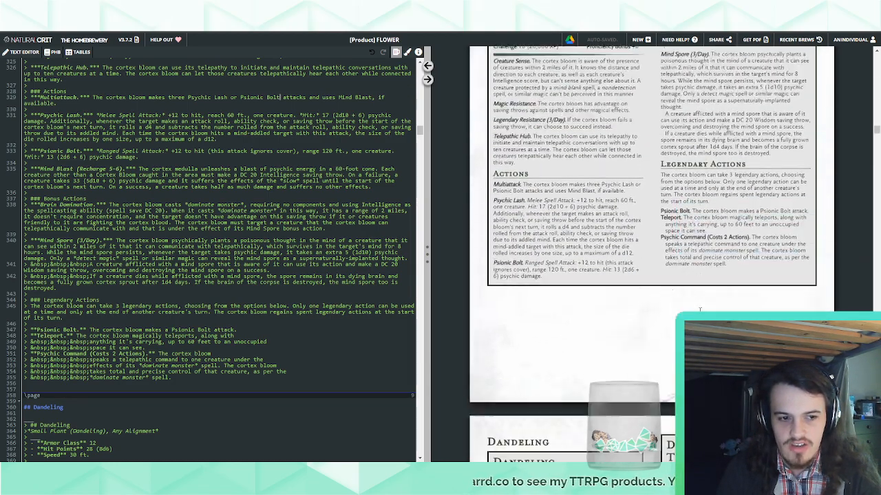
{"action": "scroll", "coordinate": [608, 285], "scroll_direction": "up", "scroll_amount": 5}
{"action": "scroll", "coordinate": [608, 285], "scroll_direction": "down", "scroll_amount": 5}
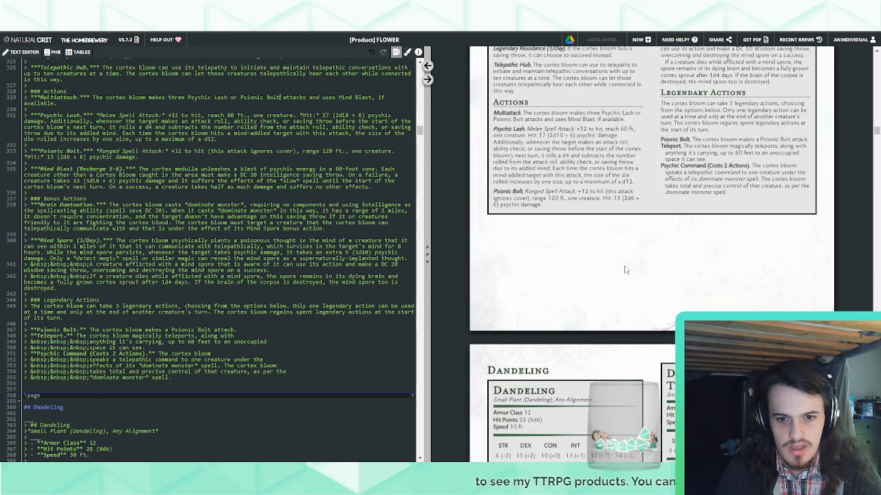
{"action": "scroll", "coordinate": [624, 270], "scroll_direction": "up", "scroll_amount": 3}
{"action": "scroll", "coordinate": [626, 269], "scroll_direction": "down", "scroll_amount": 1}
{"action": "scroll", "coordinate": [642, 283], "scroll_direction": "up", "scroll_amount": 3}
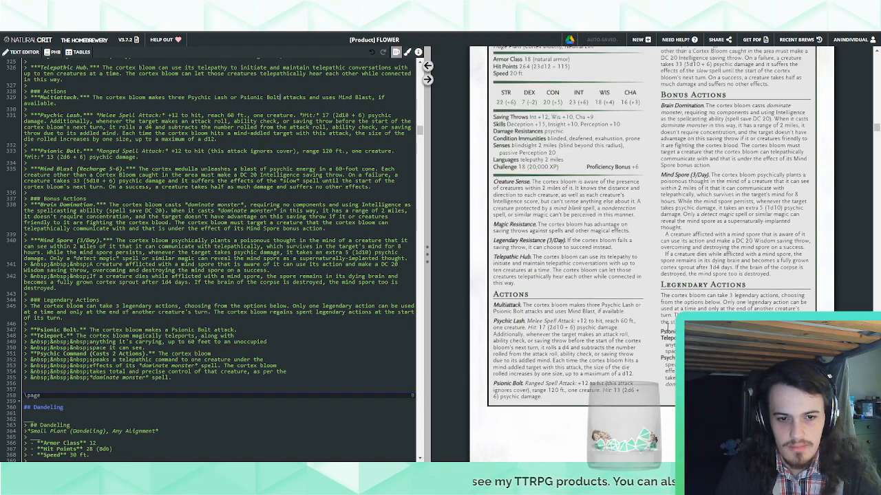
{"action": "scroll", "coordinate": [665, 330], "scroll_direction": "down", "scroll_amount": 3}
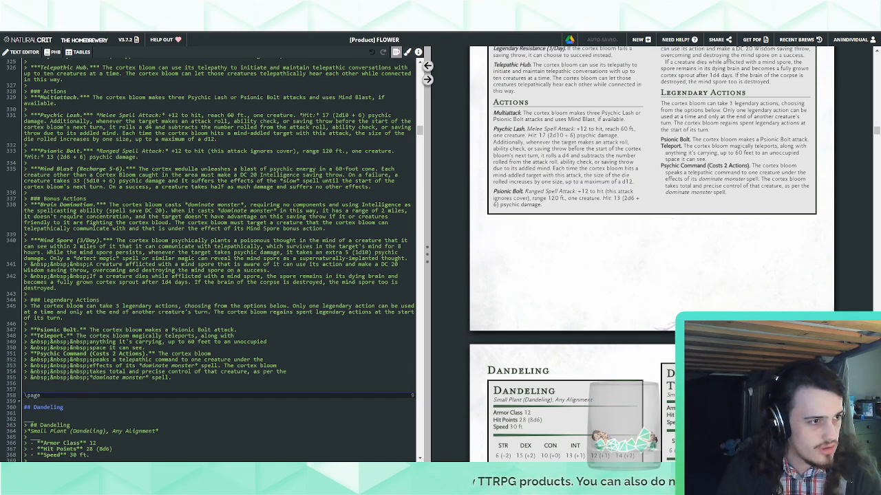
{"action": "scroll", "coordinate": [651, 247], "scroll_direction": "up", "scroll_amount": 3}
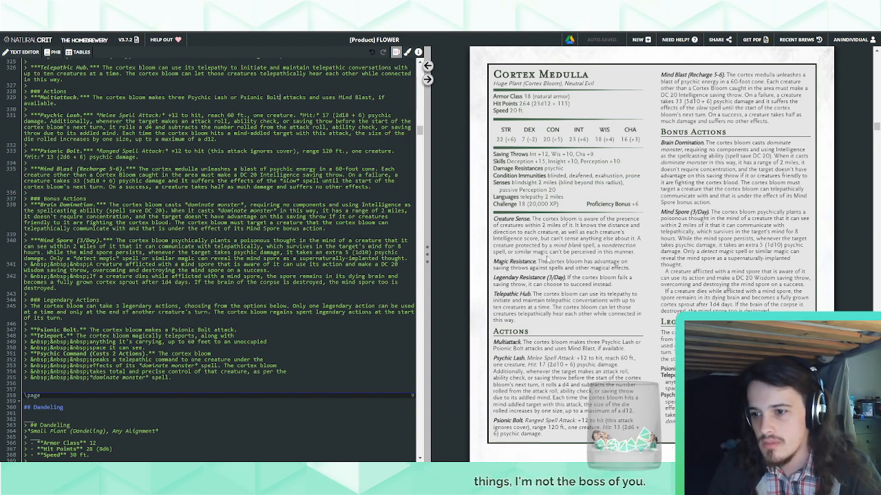
Change the Cortex Medulla's "Damage Resistances" label to "Damage Immunities", keeping psychic as the damage type
{"action": "scroll", "coordinate": [219, 255], "scroll_direction": "up", "scroll_amount": 5}
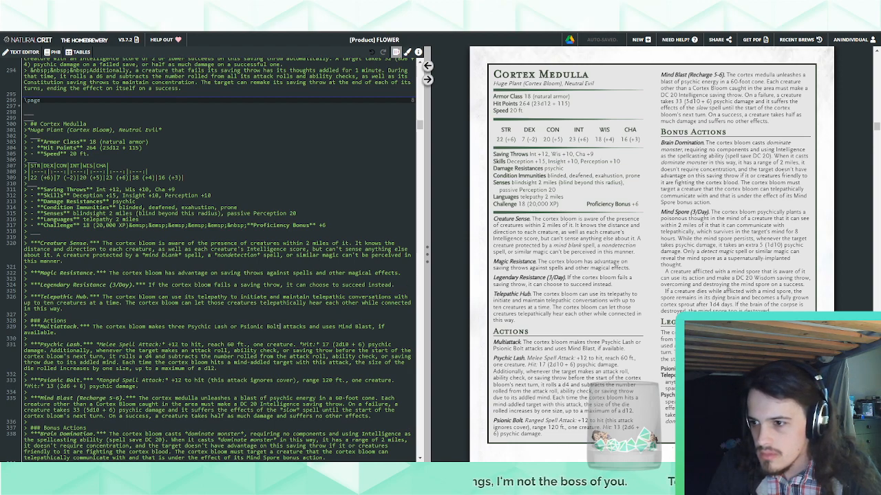
{"action": "double_click", "coordinate": [84, 202]}
{"action": "type", "text": "Immunities"}
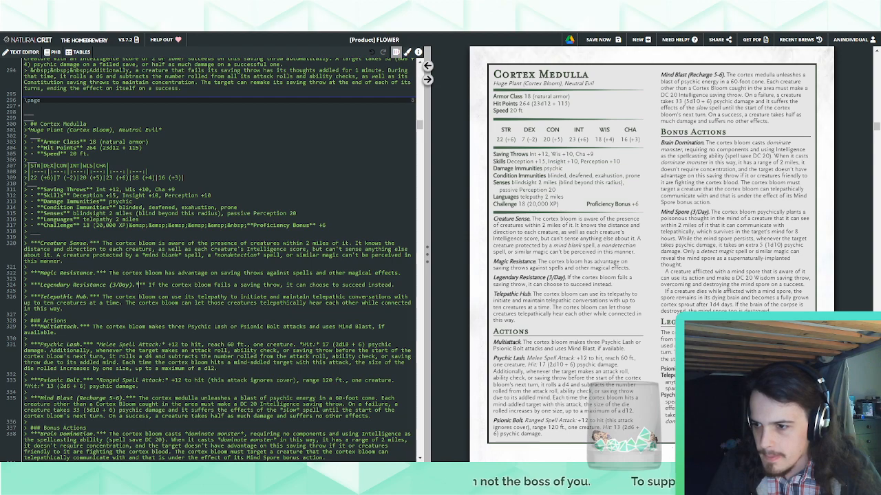
Add a new trait paragraph with the bold italic heading "Psychic Shield." directly after the Legendary Resistance trait
{"action": "left_click", "coordinate": [403, 284]}
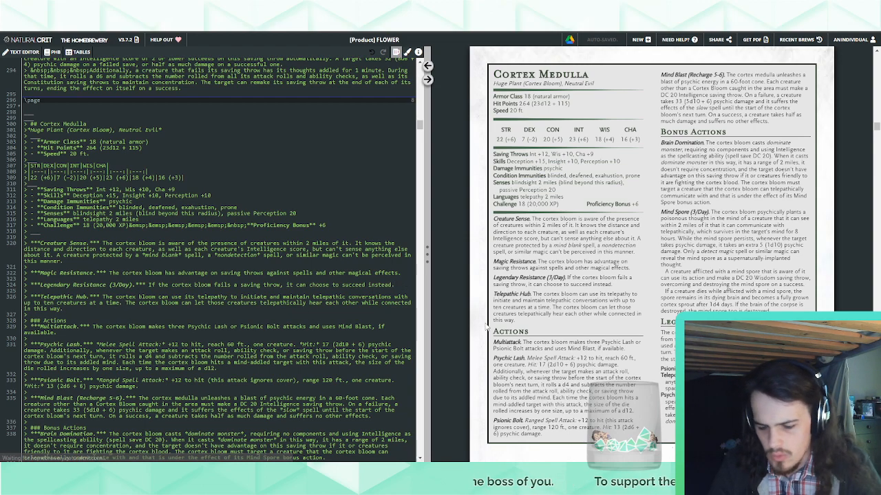
{"action": "key", "text": "Return"}
{"action": "type", "text": ">"}
{"action": "key", "text": "Return"}
{"action": "type", "text": ">"}
{"action": "key", "text": "ctrl+b"}
{"action": "key", "text": "ctrl+i"}
{"action": "type", "text": "Psychic Shield.***"}
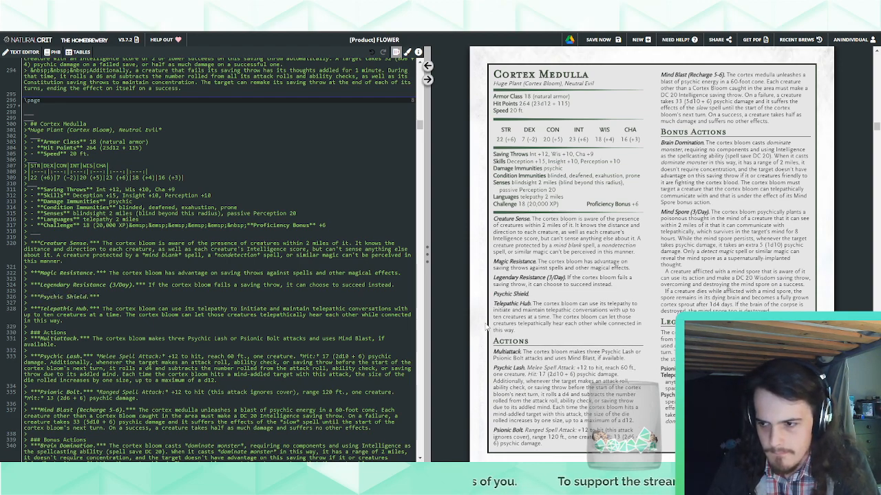
{"action": "type", "text": " The co"}
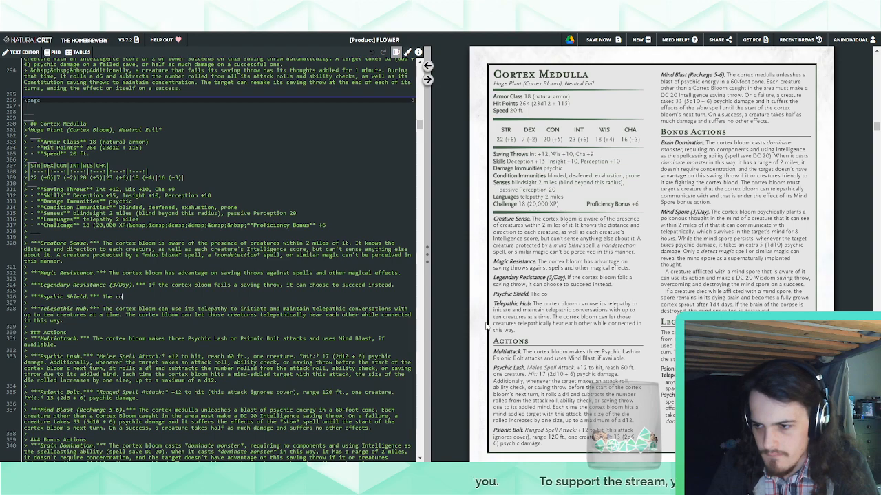
{"action": "type", "text": "rtex bloo"}
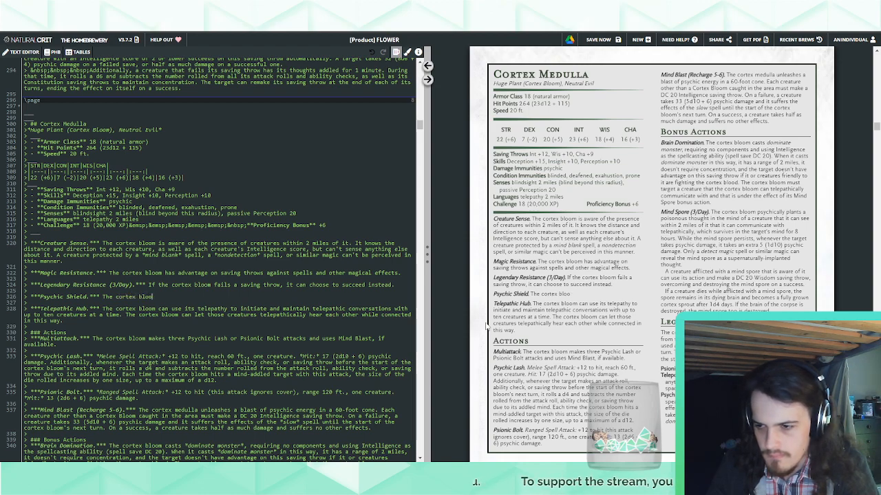
{"action": "key", "text": "BackSpace"}
{"action": "key", "text": "BackSpace"}
{"action": "key", "text": "BackSpace"}
{"action": "key", "text": "BackSpace"}
{"action": "key", "text": "BackSpace"}
{"action": "key", "text": "BackSpace"}
{"action": "key", "text": "BackSpace"}
{"action": "key", "text": "BackSpace"}
{"action": "key", "text": "BackSpace"}
{"action": "key", "text": "BackSpace"}
{"action": "key", "text": "BackSpace"}
{"action": "key", "text": "BackSpace"}
{"action": "key", "text": "BackSpace"}
{"action": "key", "text": "BackSpace"}
{"action": "key", "text": "BackSpace"}
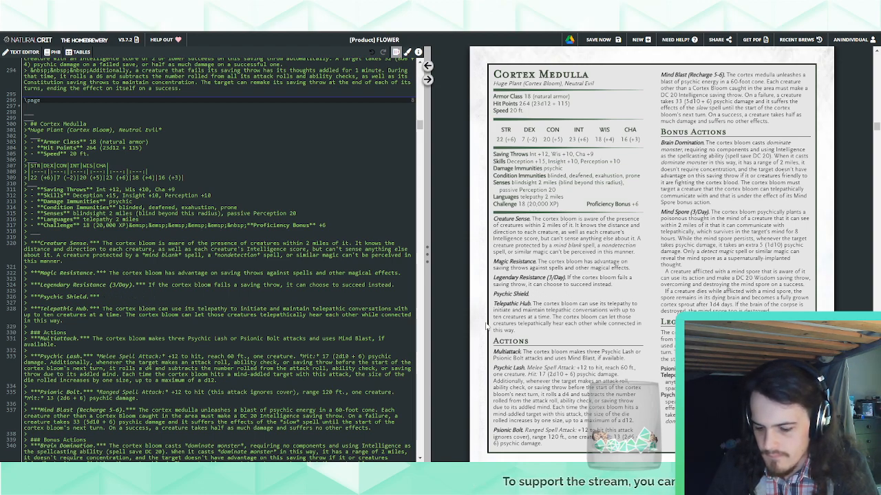
Begin the Psychic Shield description with "Each Cortex Bloom within 2 miles of the cortex bloom"
{"action": "type", "text": "Each Cortex Bloom within "}
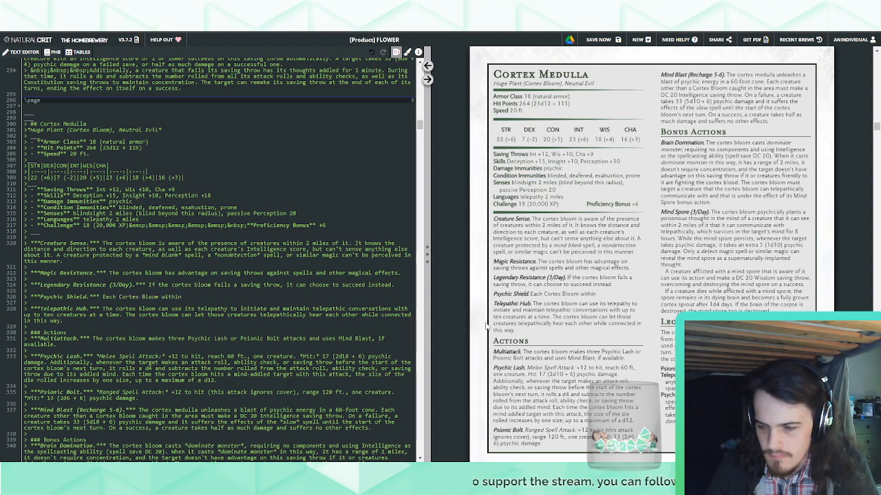
{"action": "type", "text": "the cor"}
{"action": "key", "text": "BackSpace"}
{"action": "key", "text": "BackSpace"}
{"action": "key", "text": "BackSpace"}
{"action": "key", "text": "BackSpace"}
{"action": "key", "text": "BackSpace"}
{"action": "key", "text": "BackSpace"}
{"action": "key", "text": "BackSpace"}
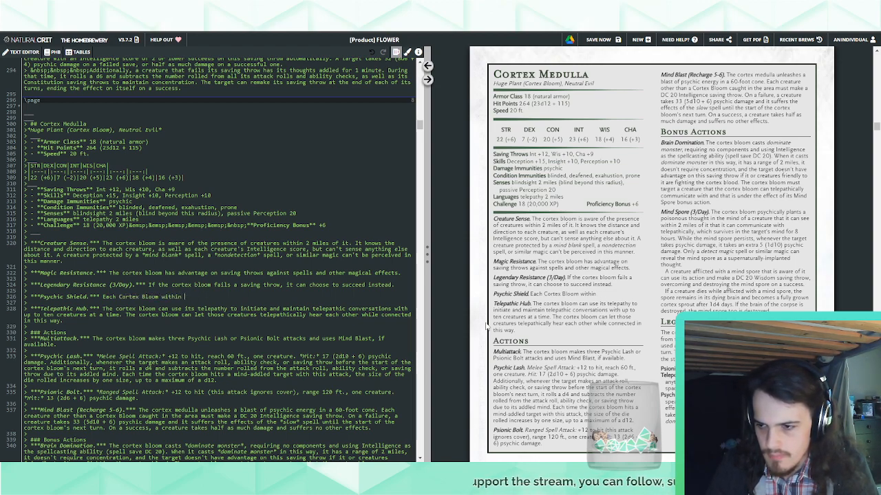
{"action": "type", "text": "2 "}
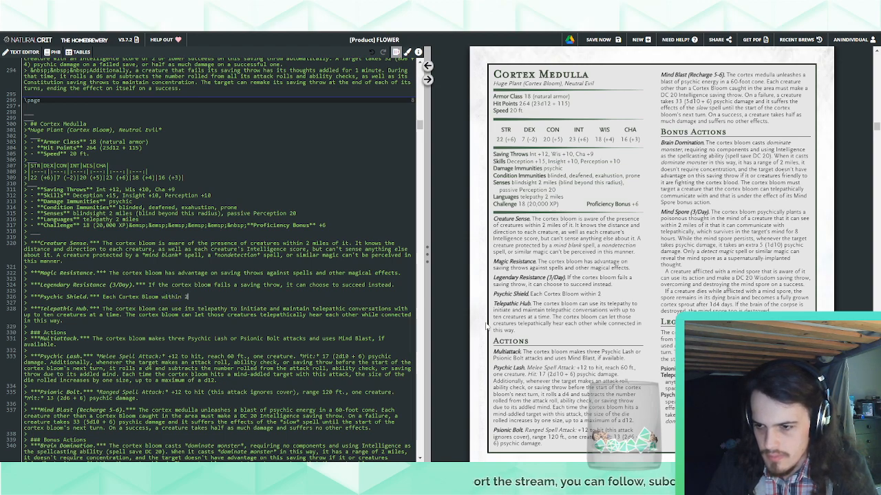
{"action": "type", "text": "miles of th"}
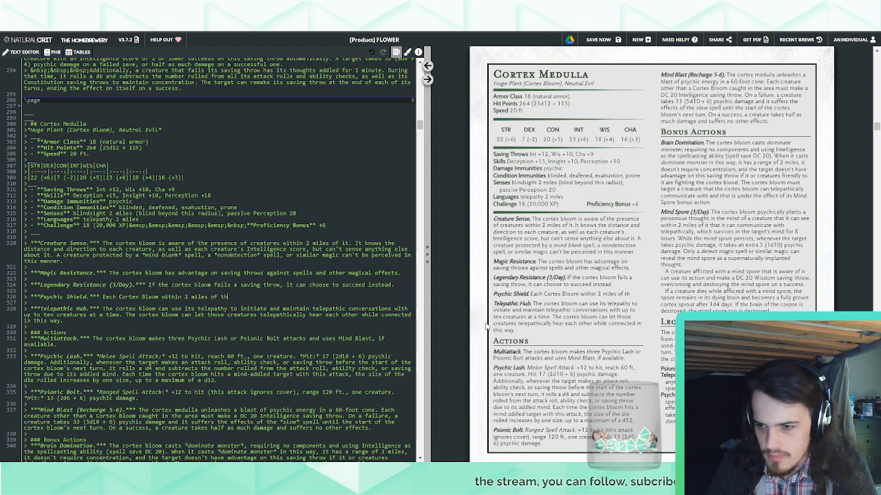
{"action": "type", "text": "e cortex bloom that "}
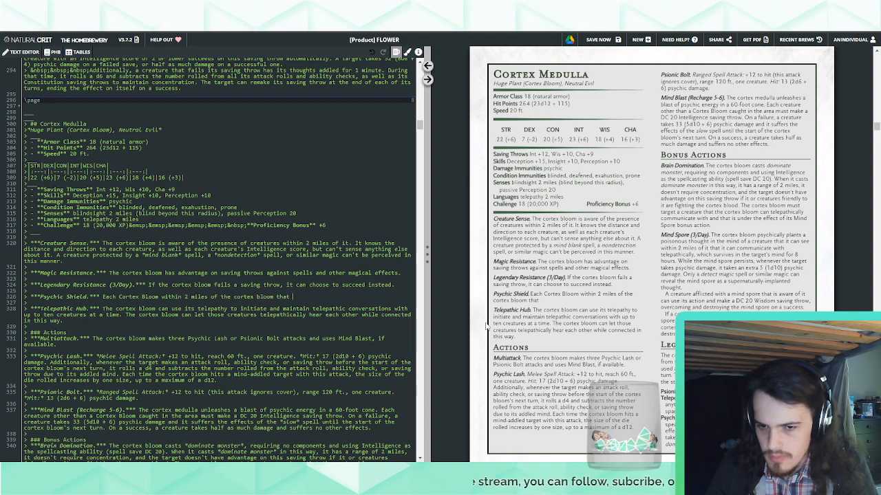
{"action": "type", "text": "the cortex bloom"}
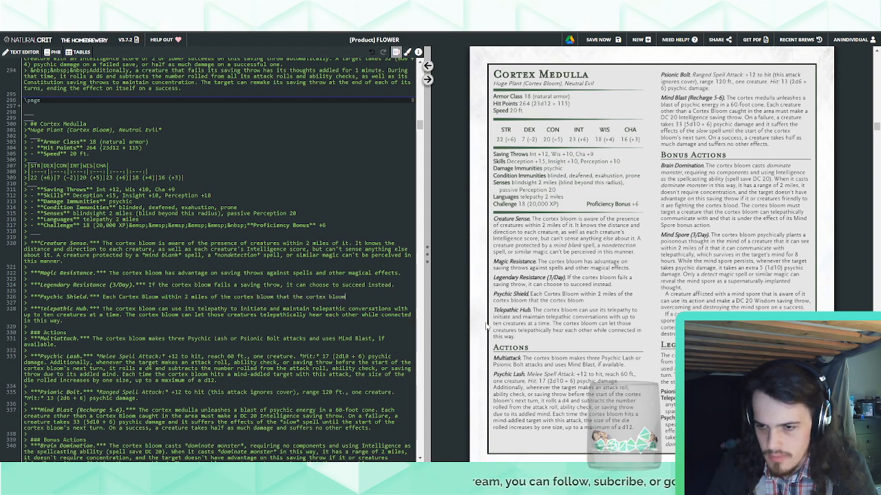
{"action": "key", "text": "ctrl+BackSpace"}
{"action": "key", "text": "ctrl+BackSpace"}
{"action": "key", "text": "ctrl+BackSpace"}
{"action": "key", "text": "ctrl+BackSpace"}
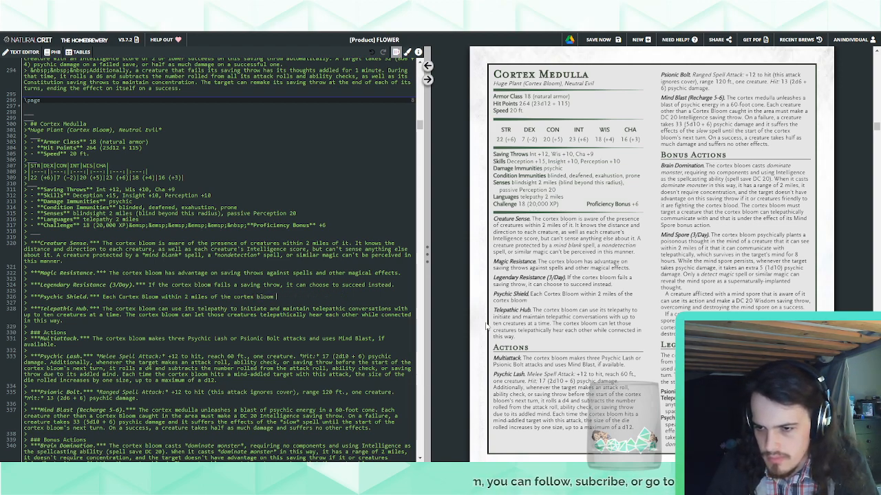
Complete the Psychic Shield sentence with "gains the benefits of the mind blank spell.", italicizing the spell name
{"action": "type", "text": "ga"}
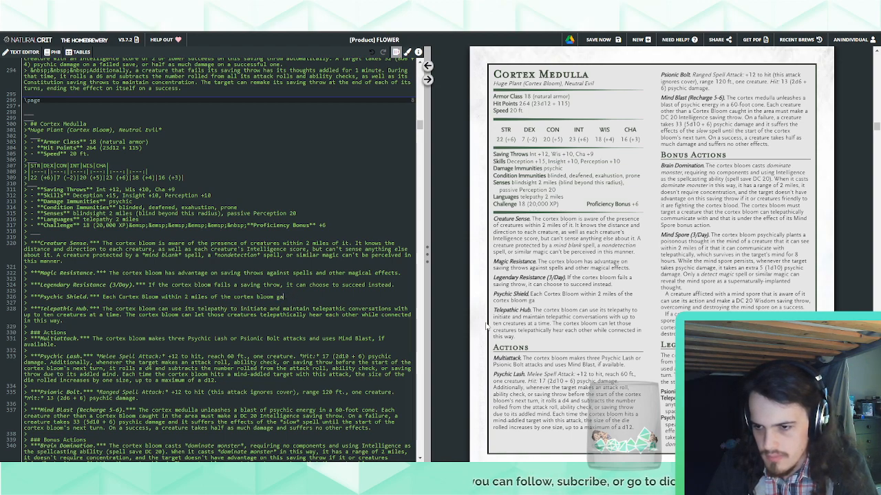
{"action": "type", "text": "ins immunity to"}
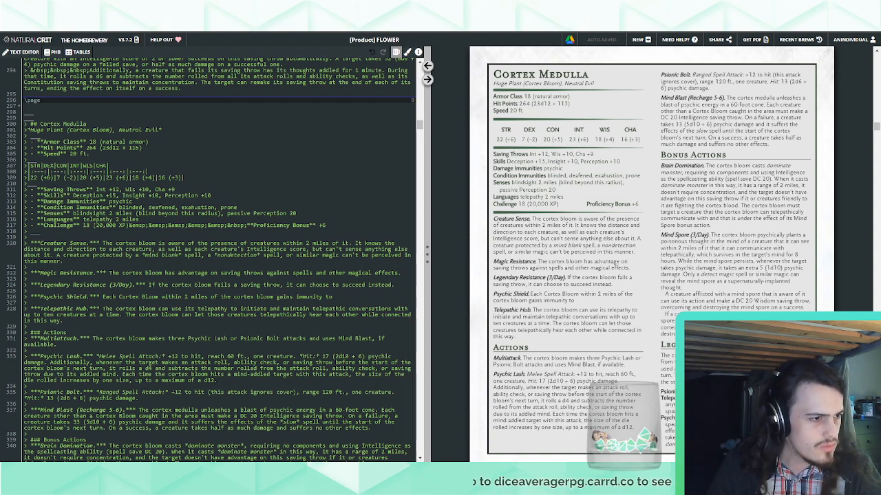
{"action": "left_click_drag", "start_coordinate": [333, 297], "coordinate": [296, 297]}
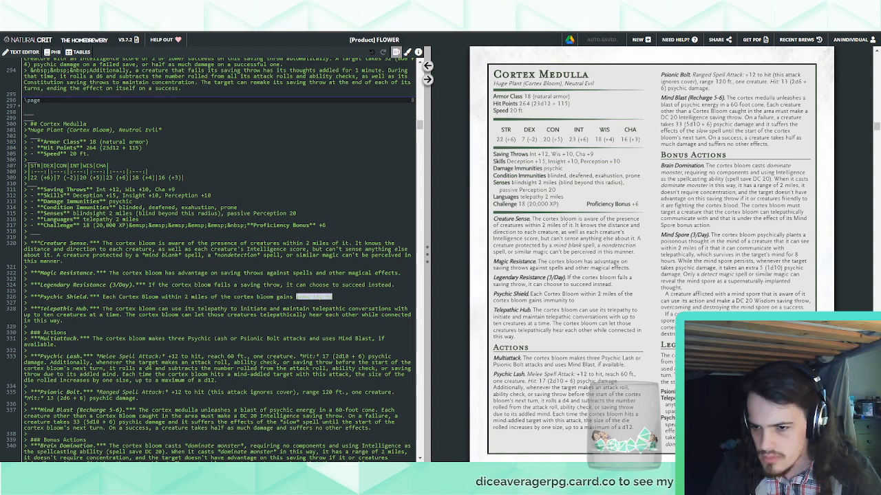
{"action": "type", "text": "the benee"}
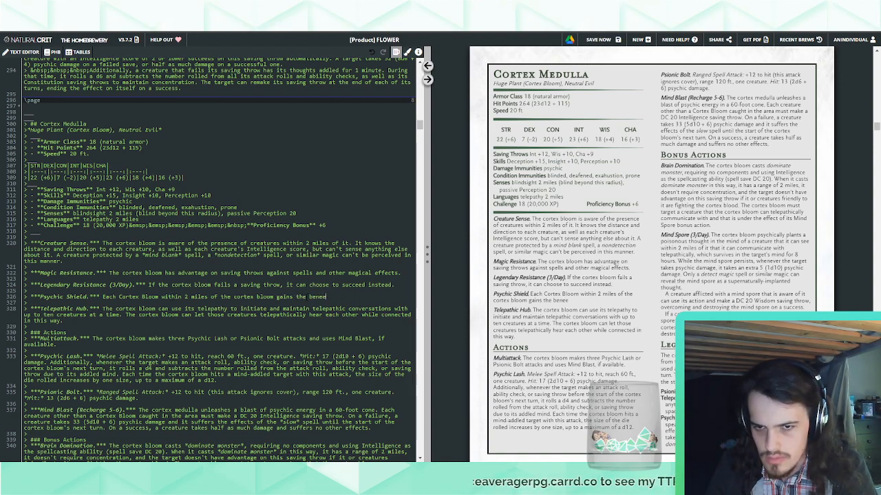
{"action": "key", "text": "BackSpace"}
{"action": "type", "text": "fits of the *mind*"}
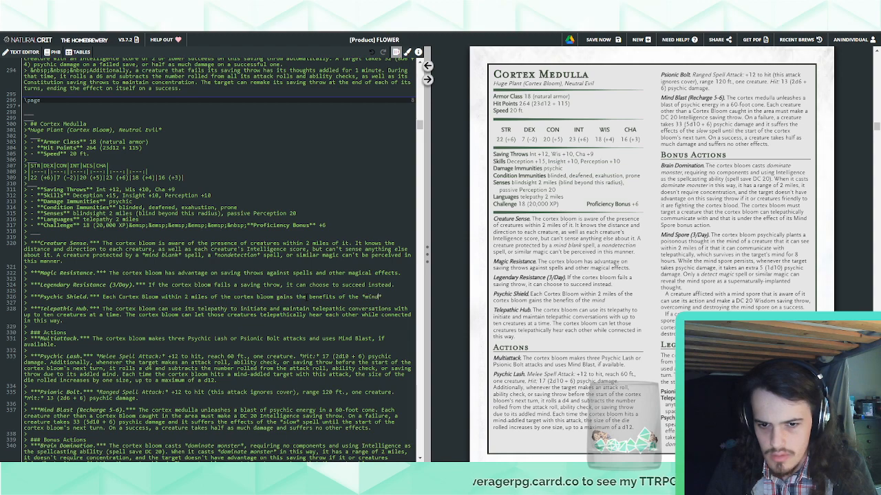
{"action": "type", "text": " blank"}
{"action": "type", "text": " spell."}
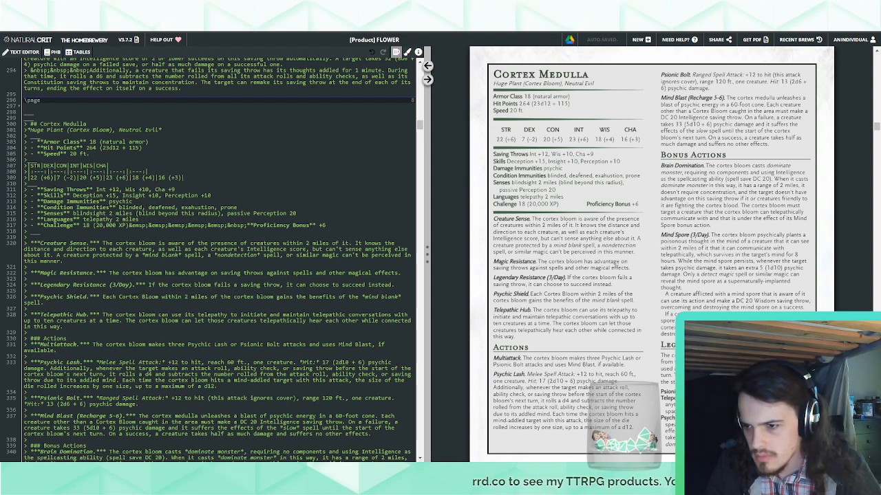
Add "charmed" to the Cortex Medulla's Condition Immunities, between blinded and deafened
{"action": "mouse_move", "coordinate": [119, 297]}
{"action": "left_mouse_down"}
{"action": "mouse_move", "coordinate": [158, 298]}
{"action": "mouse_move", "coordinate": [120, 297]}
{"action": "left_mouse_up"}
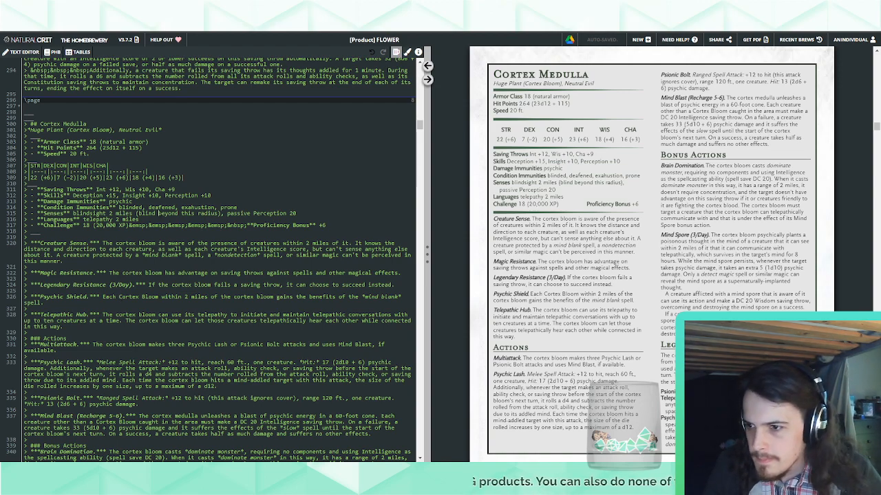
{"action": "left_click", "coordinate": [149, 207]}
{"action": "type", "text": "charmed,"}
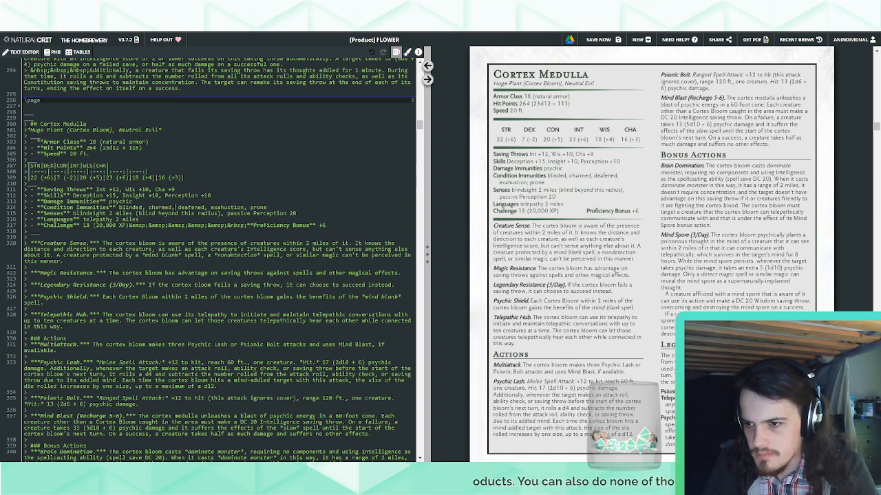
Replace the mind blank benefit in the Psychic Shield sentence with "immunity to psychic damage"
{"action": "left_click_drag", "start_coordinate": [118, 300], "coordinate": [103, 297]}
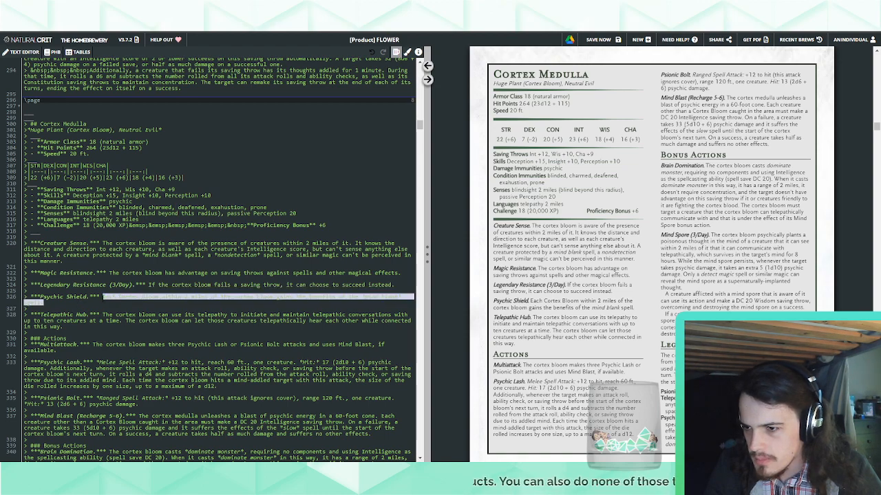
{"action": "left_click", "coordinate": [175, 301]}
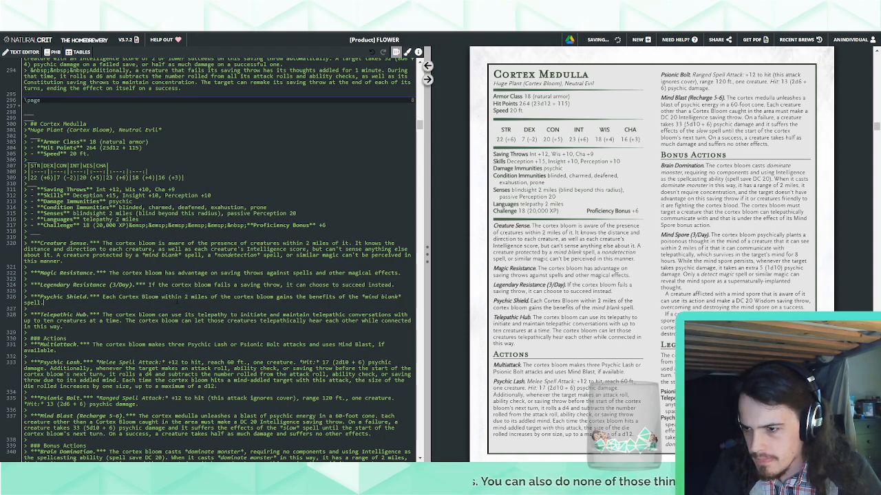
{"action": "left_click_drag", "start_coordinate": [348, 297], "coordinate": [296, 297]}
{"action": "type", "text": "immunity to"}
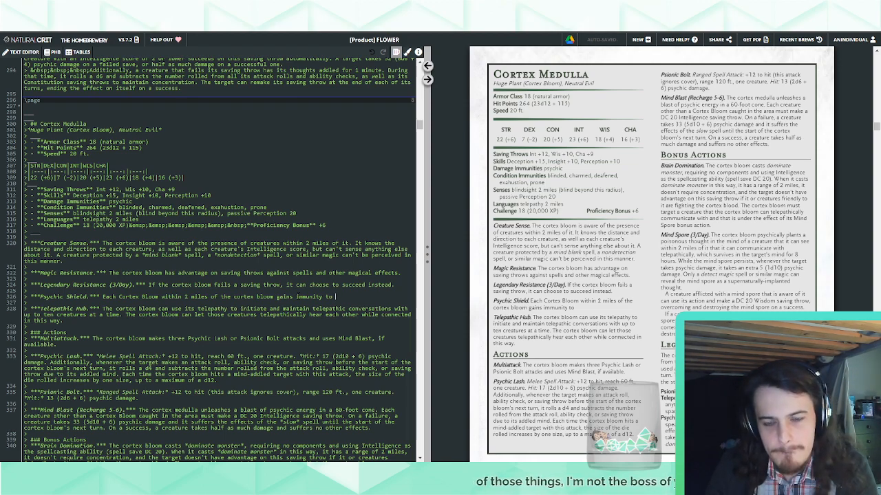
{"action": "type", "text": "psych"}
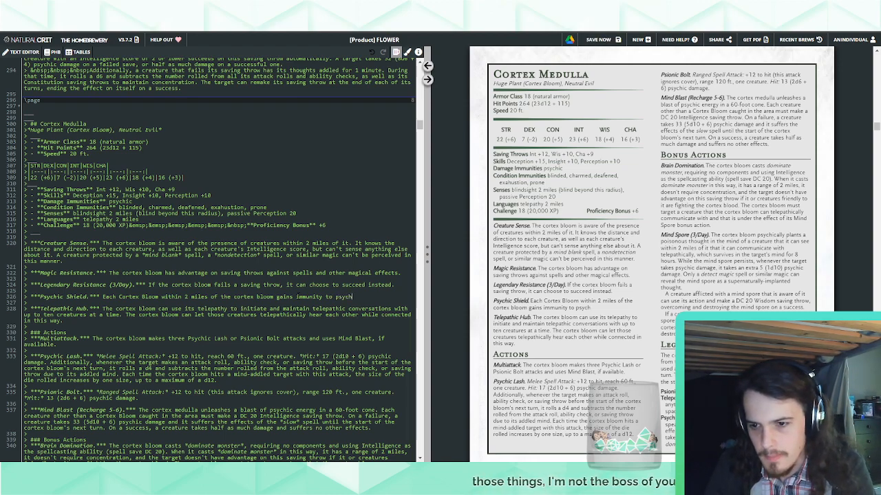
{"action": "type", "text": "ic damage a"}
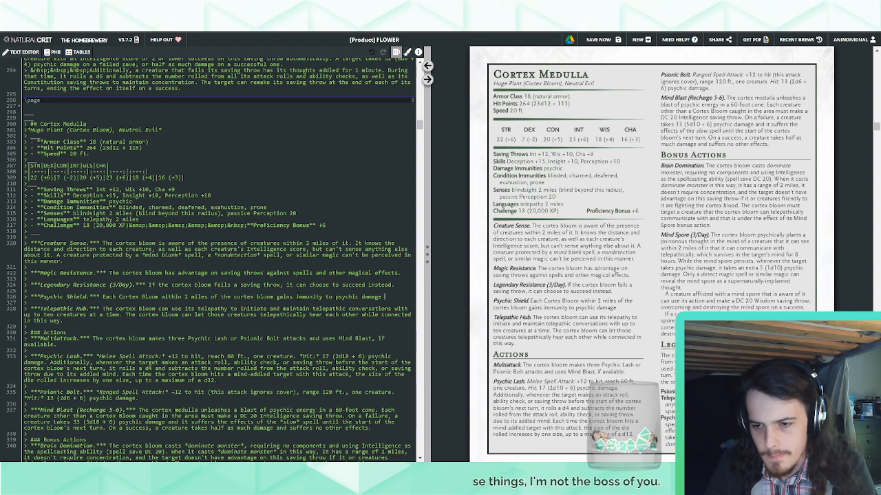
Extend the Psychic Shield immunity with "and the charmed condition" after psychic damage
{"action": "key", "text": "BackSpace"}
{"action": "type", "text": ", the charmed co"}
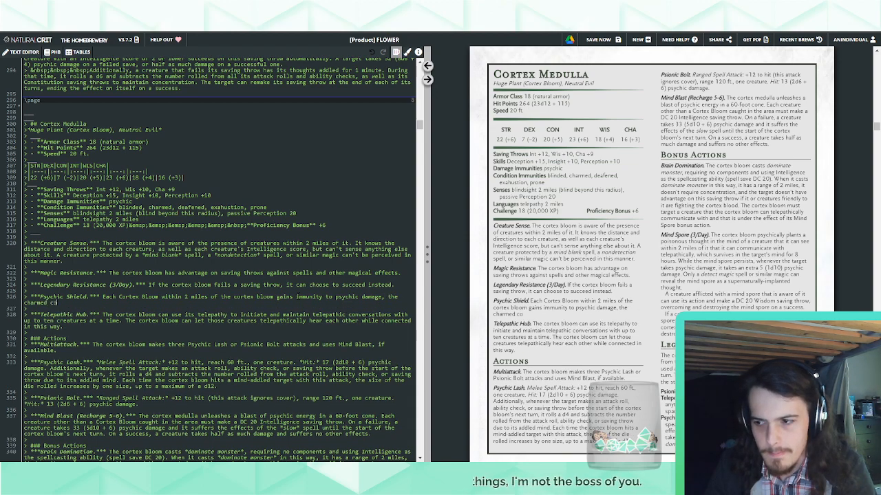
{"action": "key", "text": "BackSpace"}
{"action": "key", "text": "BackSpace"}
{"action": "key", "text": "BackSpace"}
{"action": "key", "text": "BackSpace"}
{"action": "key", "text": "BackSpace"}
{"action": "key", "text": "BackSpace"}
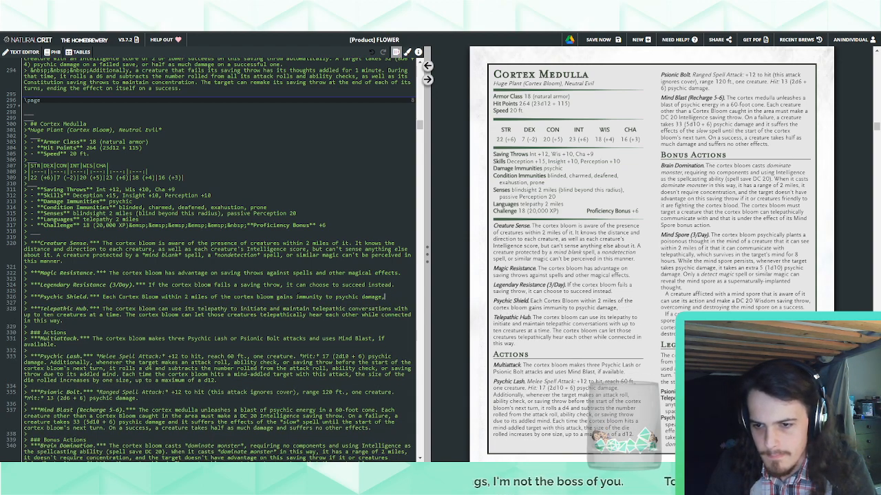
{"action": "key", "text": "BackSpace"}
{"action": "key", "text": "BackSpace"}
{"action": "key", "text": "BackSpace"}
{"action": "type", "text": "and the charmed condition"}
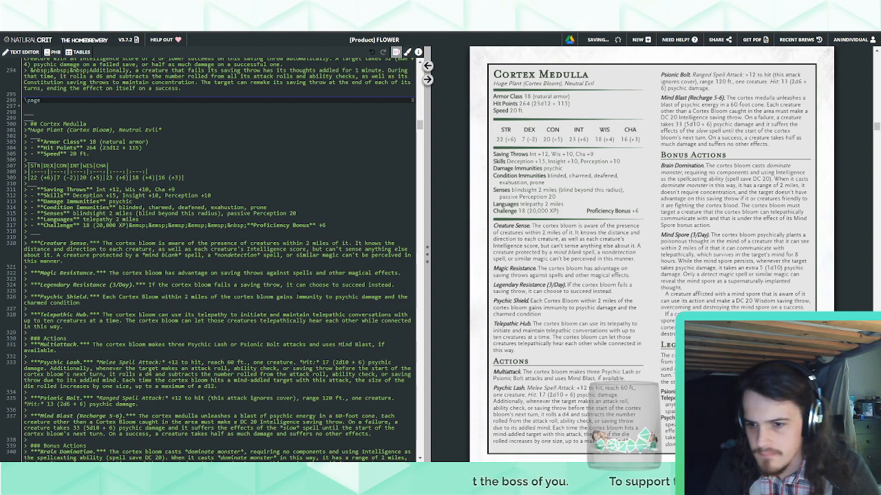
Turn the Psychic Shield immunities into a comma-separated list and append "and any effect that would sense"
{"action": "double_click", "coordinate": [387, 299]}
{"action": "key", "text": "BackSpace"}
{"action": "key", "text": "BackSpace"}
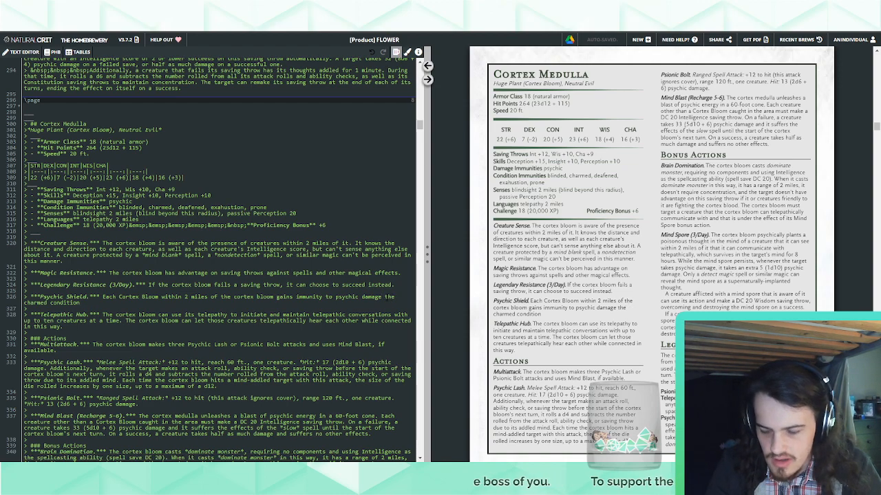
{"action": "type", "text": ","}
{"action": "key", "text": "End"}
{"action": "type", "text": ", and any"}
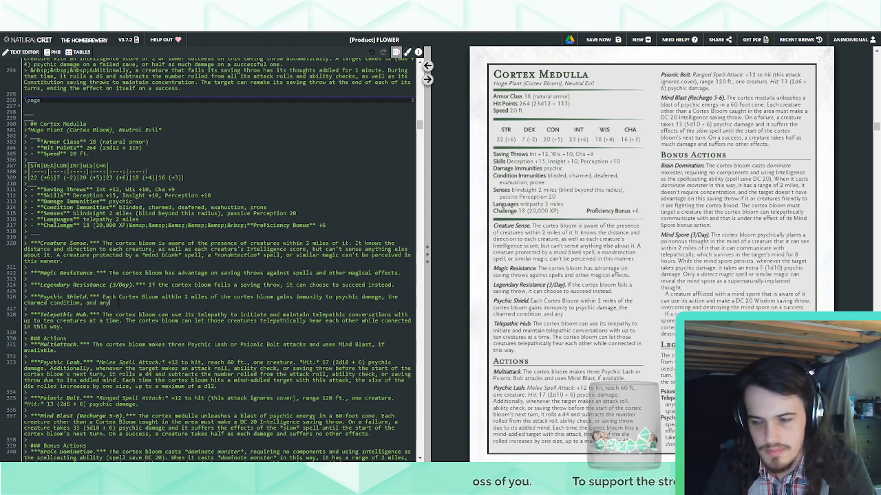
{"action": "type", "text": " effect that would "}
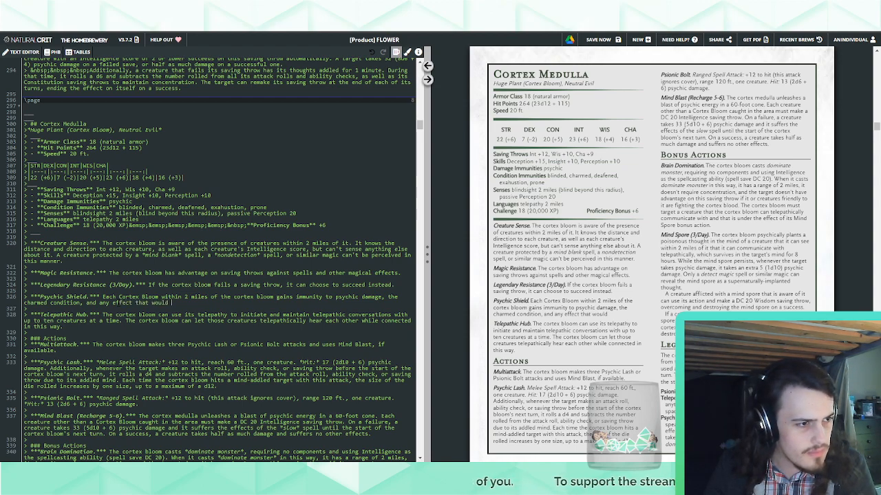
{"action": "type", "text": "senses its"}
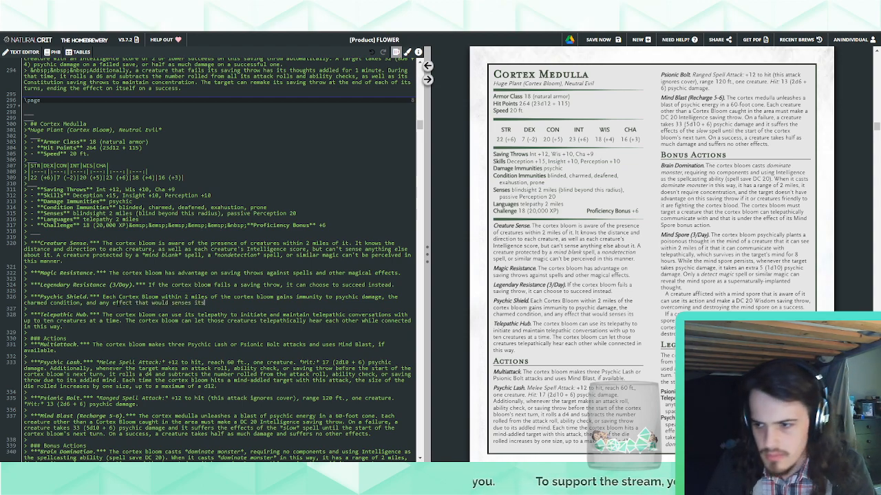
Remove the "and" before "any effect" and finish the Psychic Shield list with "its emotions or read its thoughts, and divination spells."
{"action": "key", "text": "BackSpace"}
{"action": "key", "text": "BackSpace"}
{"action": "key", "text": "BackSpace"}
{"action": "double_click", "coordinate": [92, 303]}
{"action": "key", "text": "BackSpace"}
{"action": "key", "text": "BackSpace"}
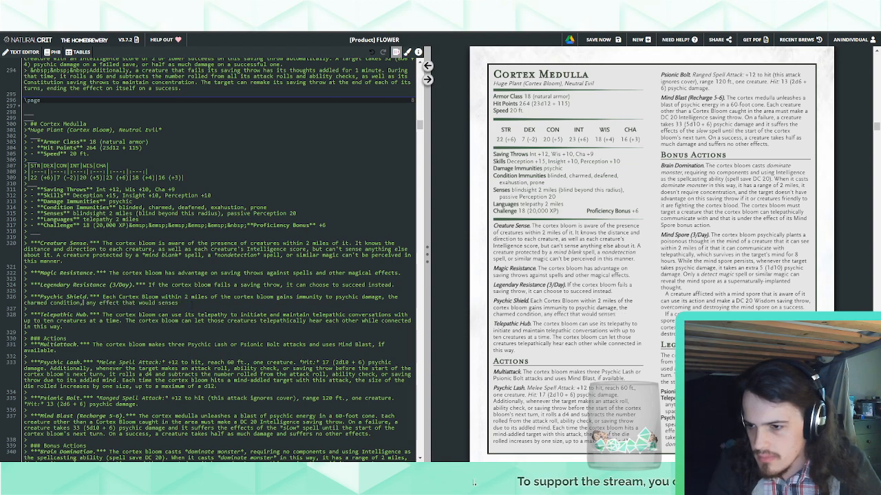
{"action": "type", "text": "its emot"}
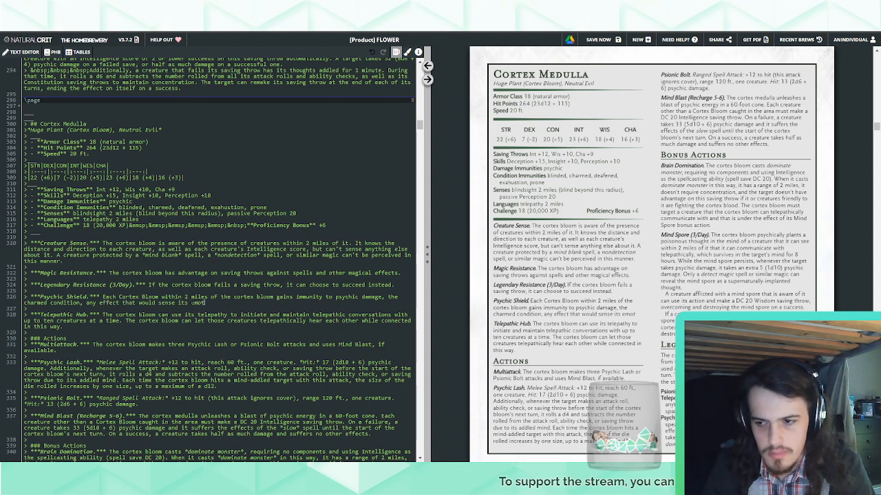
{"action": "type", "text": "ions or read its through"}
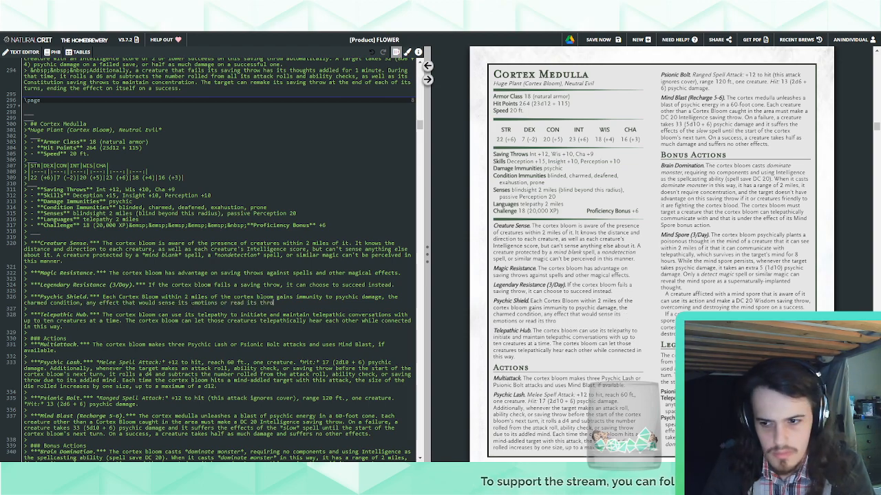
{"action": "key", "text": "BackSpace"}
{"action": "key", "text": "BackSpace"}
{"action": "key", "text": "BackSpace"}
{"action": "key", "text": "BackSpace"}
{"action": "type", "text": "o"}
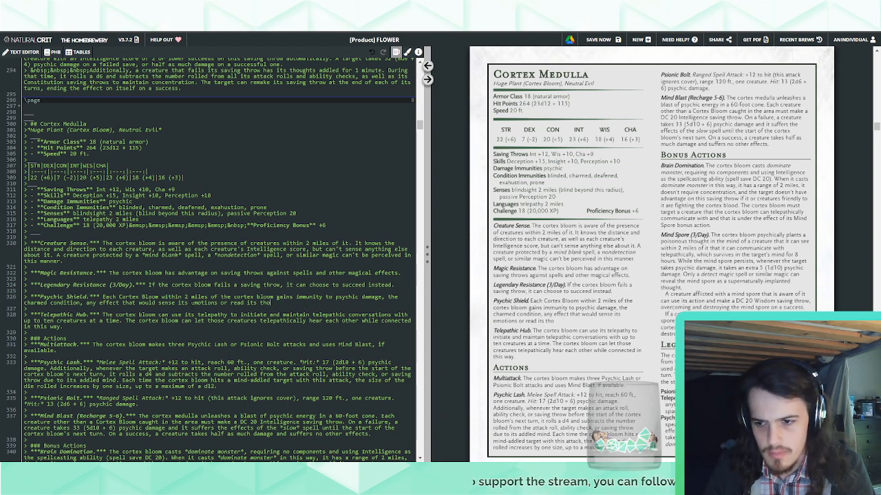
{"action": "type", "text": "ughts. and divination spell"}
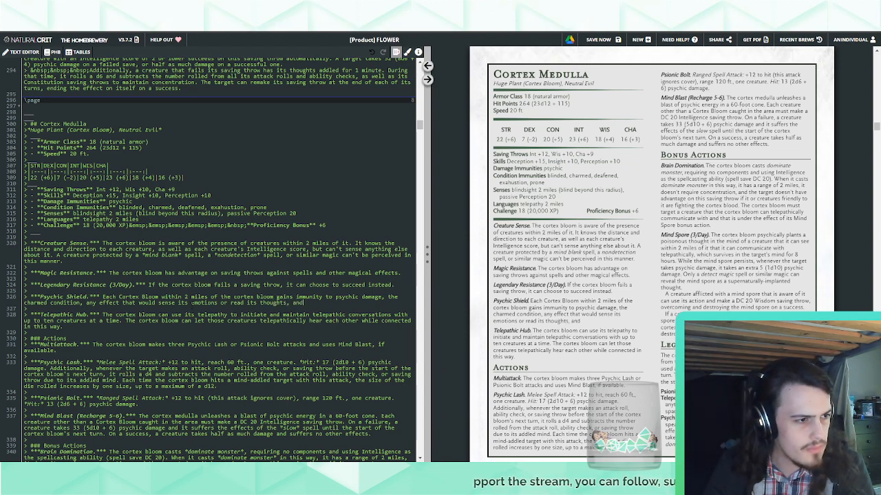
{"action": "type", "text": "s."}
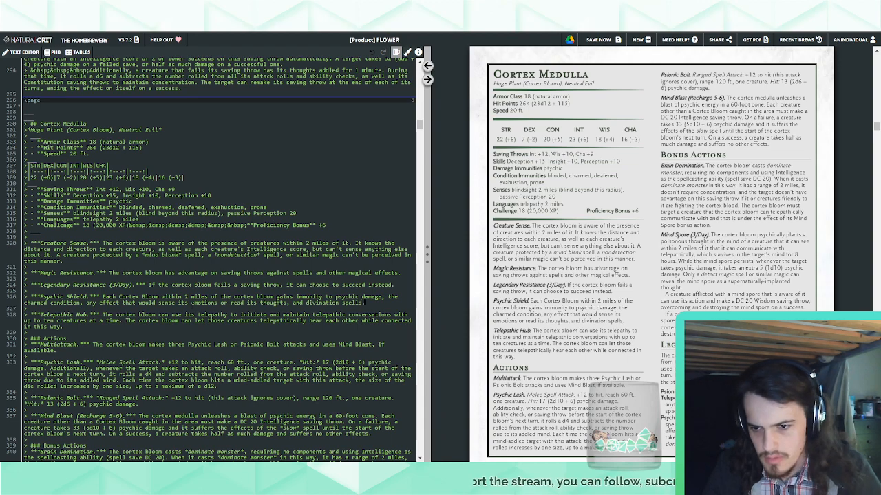
Move the charmed condition to the end of the Psychic Shield list, after divination spells, as "and the charmed condition"
{"action": "double_click", "coordinate": [297, 303]}
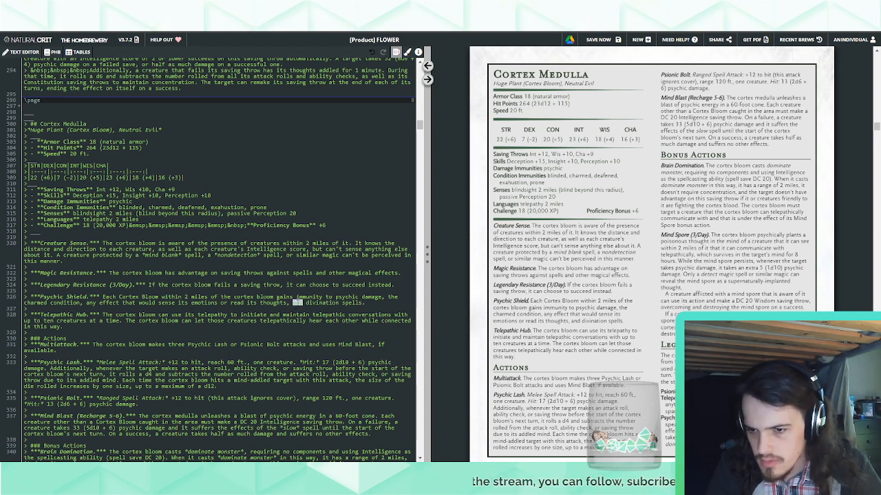
{"action": "key", "text": "BackSpace"}
{"action": "type", "text": "and the charmed condit"}
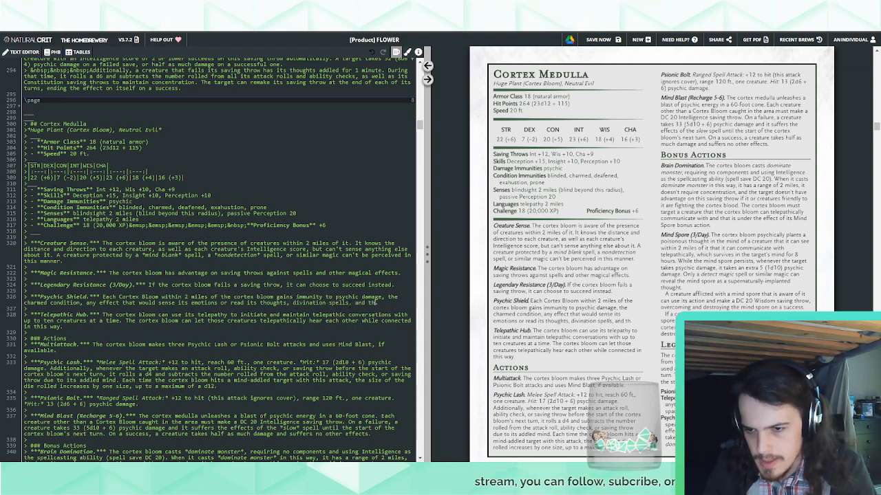
{"action": "type", "text": "ion."}
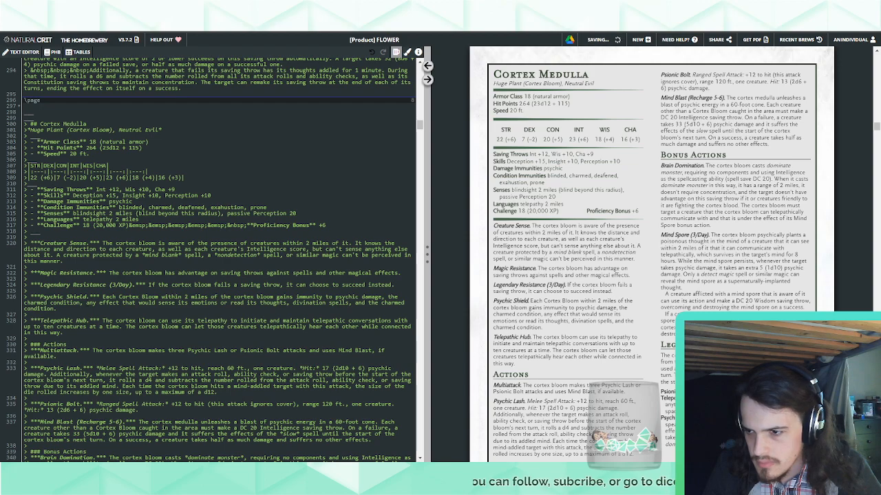
{"action": "left_click_drag", "start_coordinate": [86, 302], "coordinate": [389, 298]}
{"action": "key", "text": "BackSpace"}
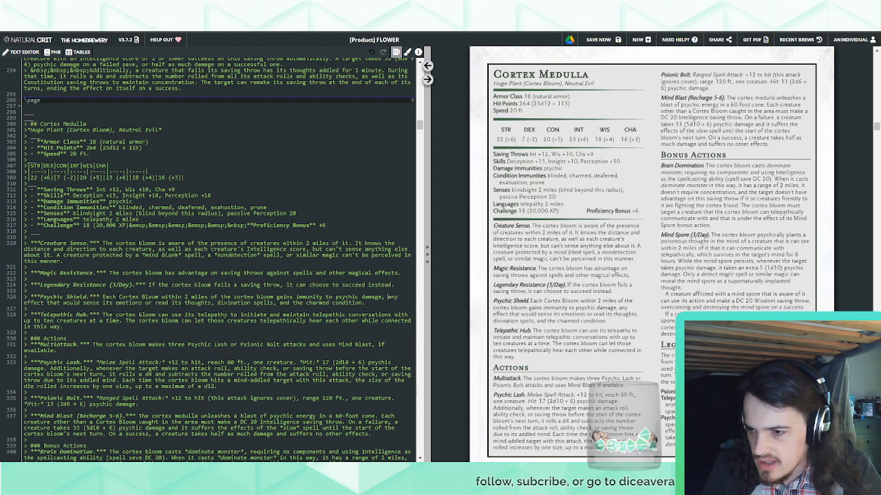
Insert "allied" before "Cortex Bloom" in the Psychic Shield sentence and save the document
{"action": "left_click", "coordinate": [119, 297]}
{"action": "type", "text": "allied"}
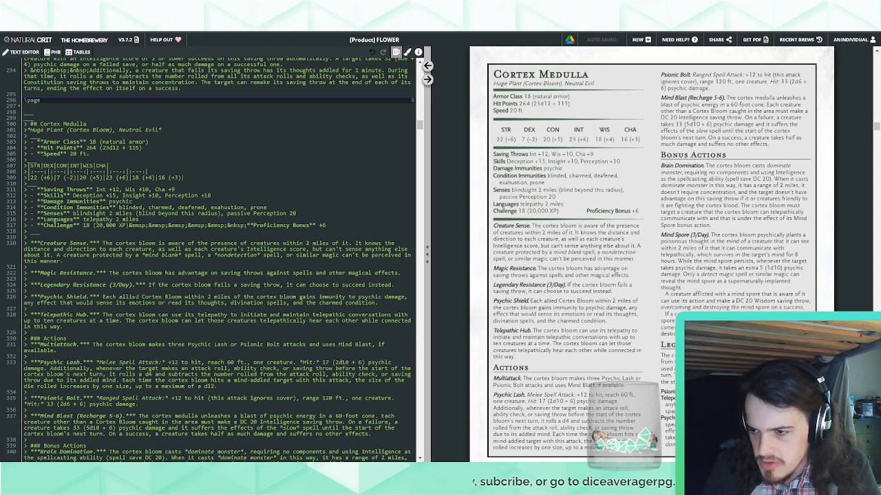
{"action": "key", "text": "ctrl+s"}
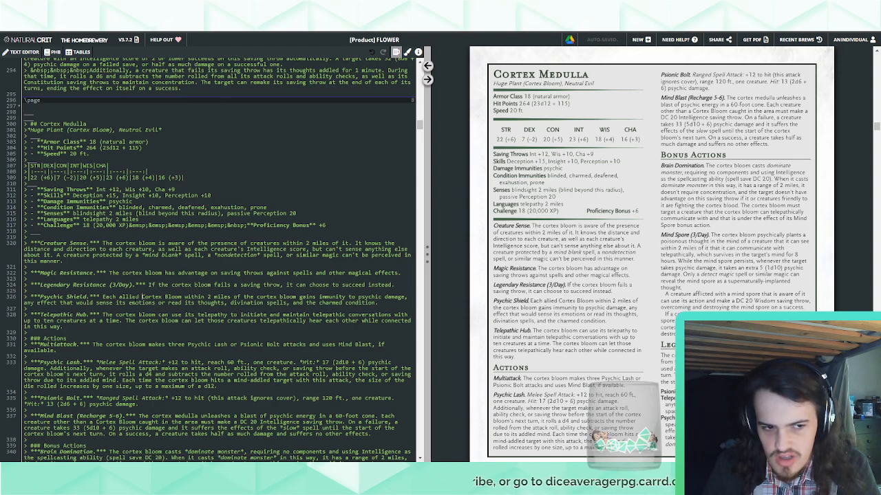
Add a new trait paragraph with the bold italic heading "Thought Telepathy." after Telepathic Hub, before the Actions section
{"action": "scroll", "coordinate": [604, 258], "scroll_direction": "down", "scroll_amount": 6}
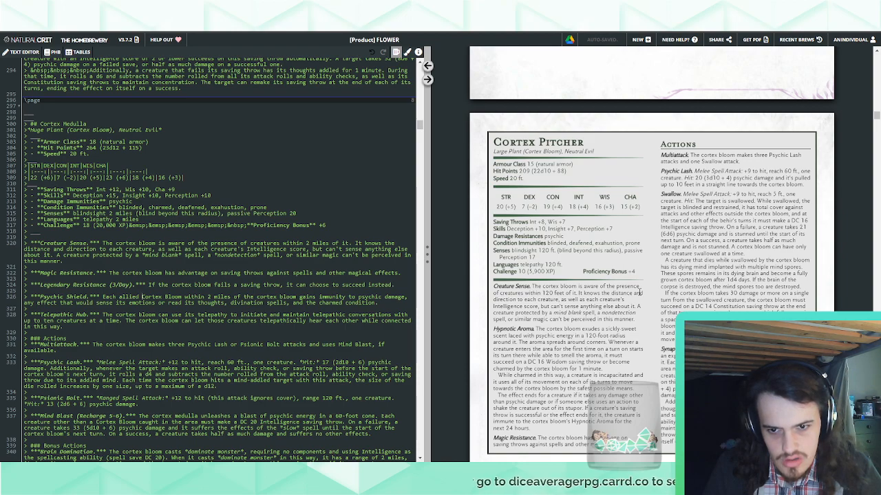
{"action": "scroll", "coordinate": [639, 292], "scroll_direction": "down", "scroll_amount": 6}
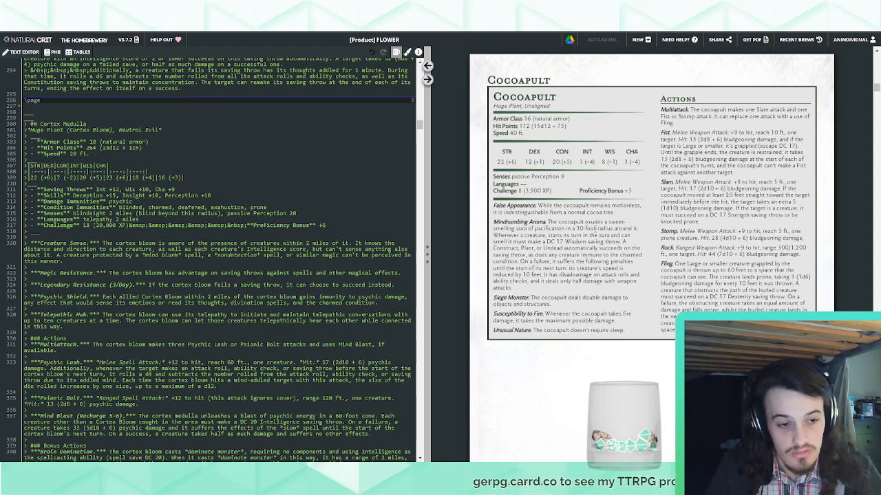
{"action": "scroll", "coordinate": [589, 236], "scroll_direction": "down", "scroll_amount": 20}
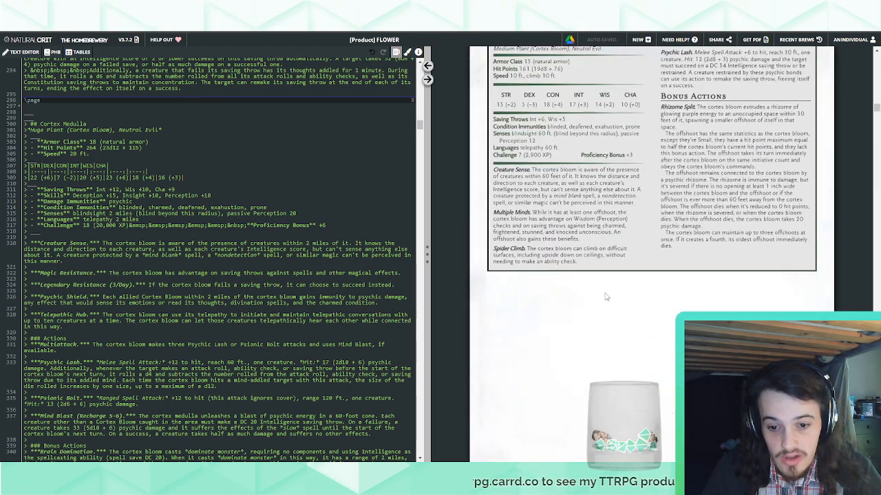
{"action": "scroll", "coordinate": [605, 296], "scroll_direction": "down", "scroll_amount": 10}
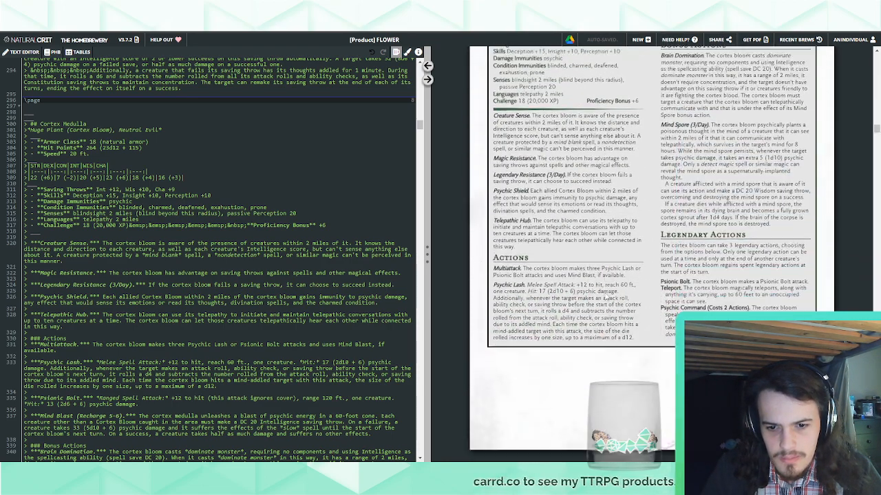
{"action": "scroll", "coordinate": [607, 296], "scroll_direction": "up", "scroll_amount": 2}
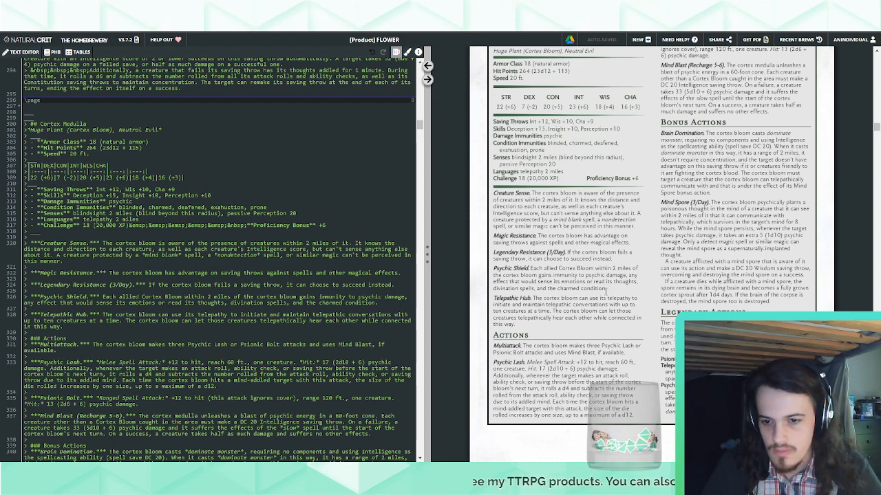
{"action": "key", "text": "Return"}
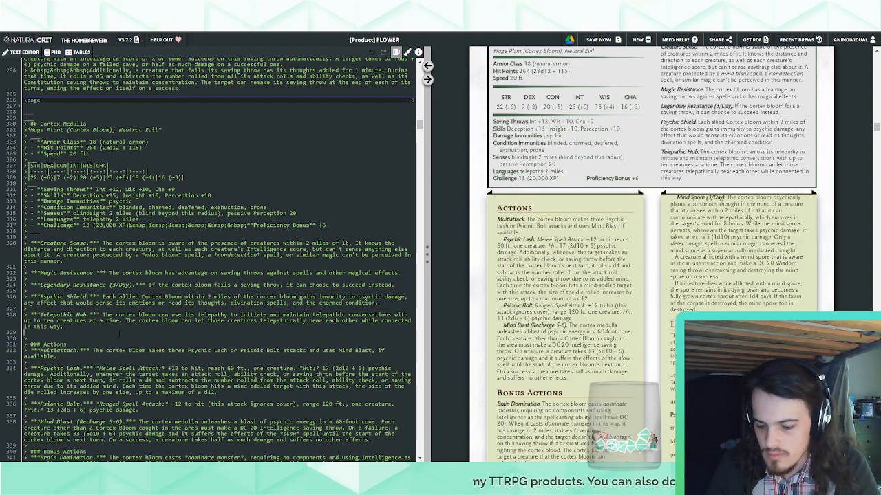
{"action": "type", "text": ">"}
{"action": "key", "text": "Return"}
{"action": "type", "text": ">"}
{"action": "key", "text": "Up"}
{"action": "key", "text": "ctrl+b"}
{"action": "key", "text": "ctrl+i"}
{"action": "type", "text": "Thought Telepathy.***"}
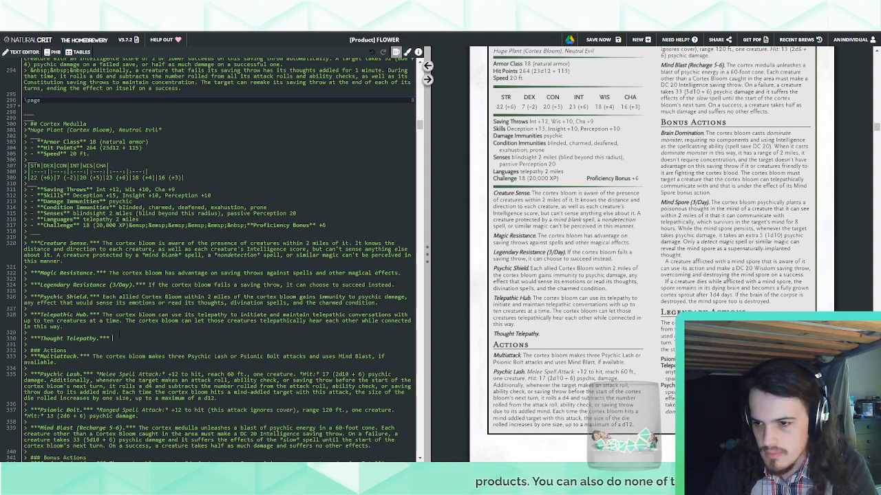
{"action": "type", "text": "The cotr"}
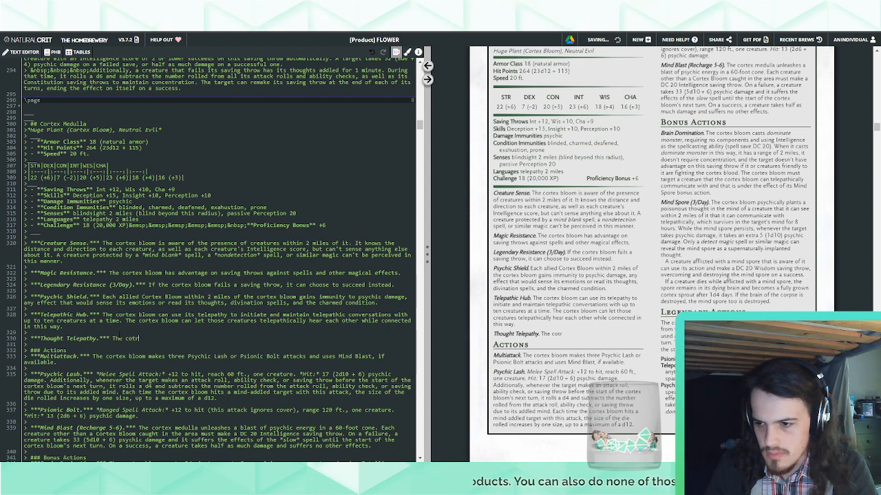
{"action": "key", "text": "BackSpace"}
{"action": "key", "text": "BackSpace"}
{"action": "type", "text": "rtex bloom can r"}
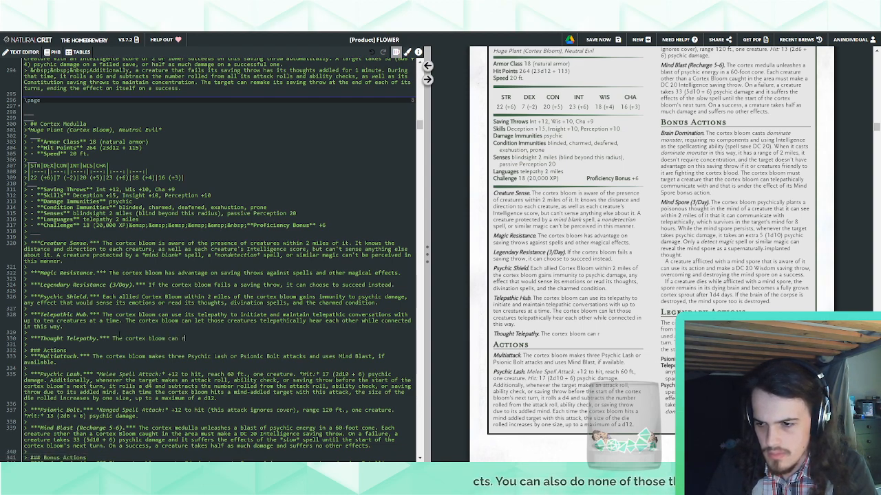
{"action": "type", "text": "ead the surface though"}
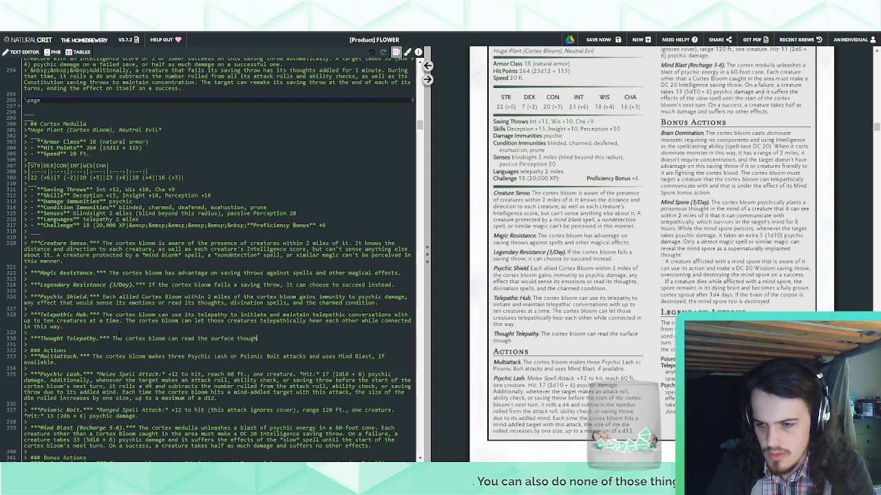
{"action": "type", "text": "ts of "}
{"action": "type", "text": "an"}
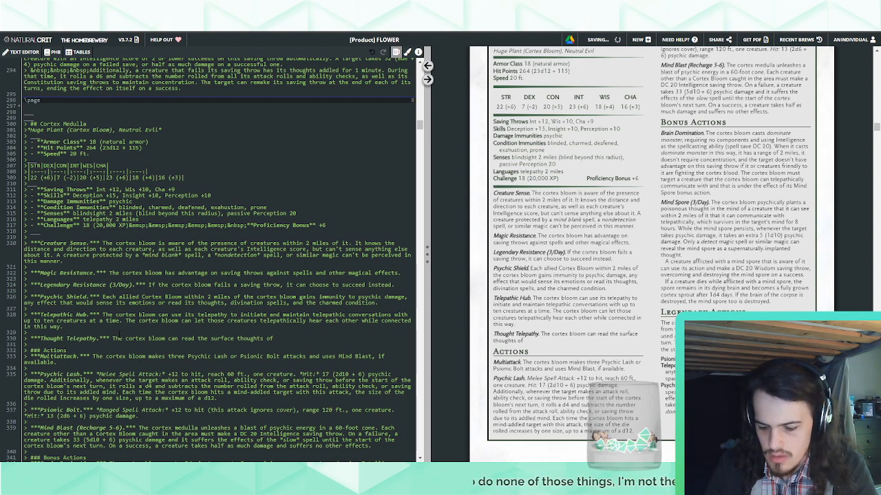
{"action": "type", "text": "an"}
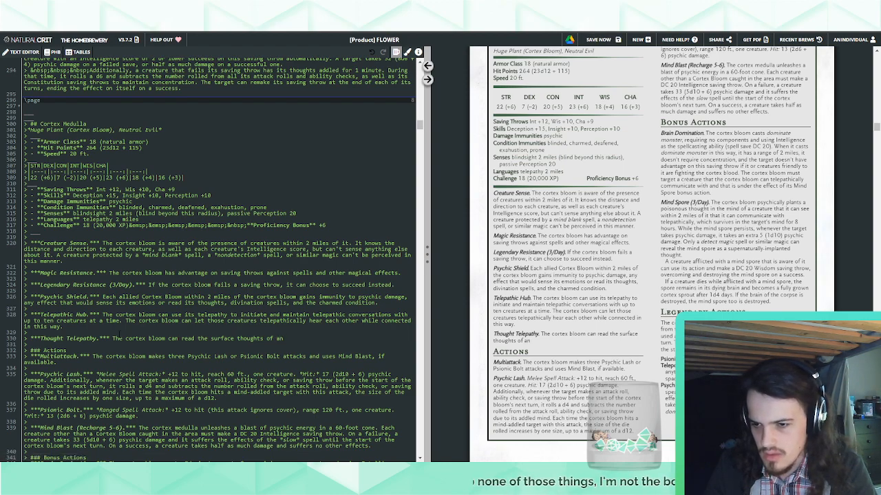
{"action": "key", "text": "ctrl+BackSpace"}
{"action": "key", "text": "ctrl+BackSpace"}
{"action": "key", "text": "ctrl+BackSpace"}
{"action": "key", "text": "ctrl+BackSpace"}
{"action": "key", "text": "ctrl+BackSpace"}
{"action": "key", "text": "ctrl+BackSpace"}
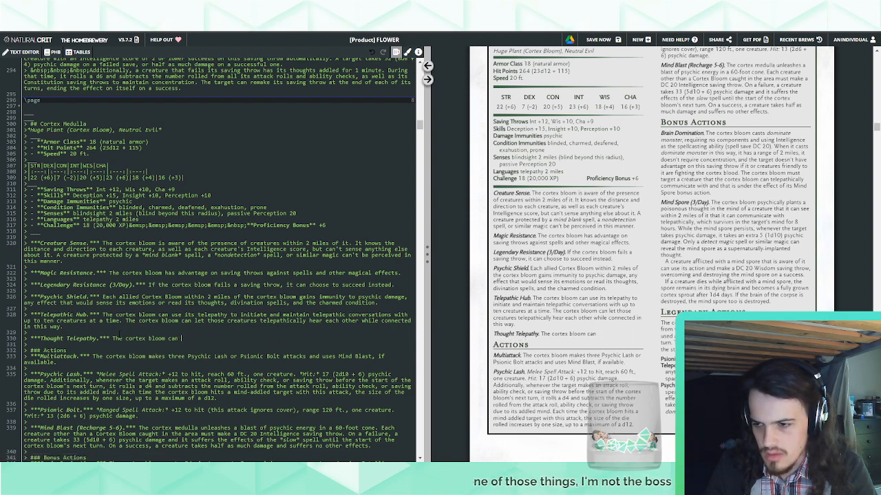
Delete the unfinished Thought Telepathy trait paragraph after Telepathic Hub
{"action": "key", "text": "shift+Up"}
{"action": "key", "text": "shift+Up"}
{"action": "key", "text": "BackSpace"}
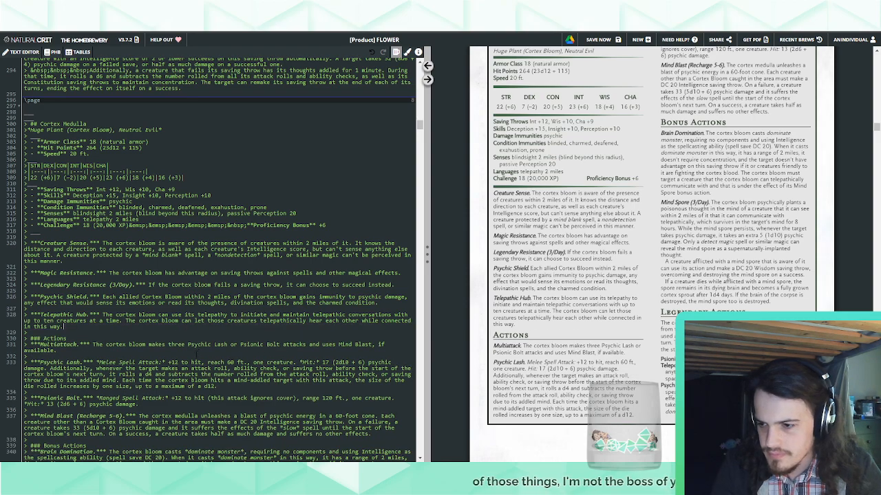
Add a new action paragraph with the bold italic heading "Thought Telepathy." between Psionic Bolt and Mind Blast
{"action": "scroll", "coordinate": [142, 359], "scroll_direction": "down", "scroll_amount": 1}
{"action": "left_click", "coordinate": [142, 360]}
{"action": "key", "text": "Return"}
{"action": "type", "text": ">"}
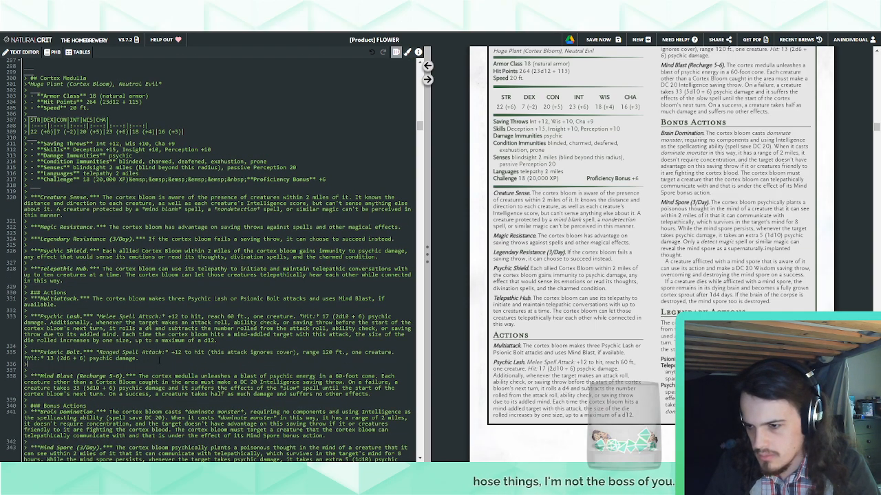
{"action": "key", "text": "Return"}
{"action": "type", "text": "> ***Thought Tel***"}
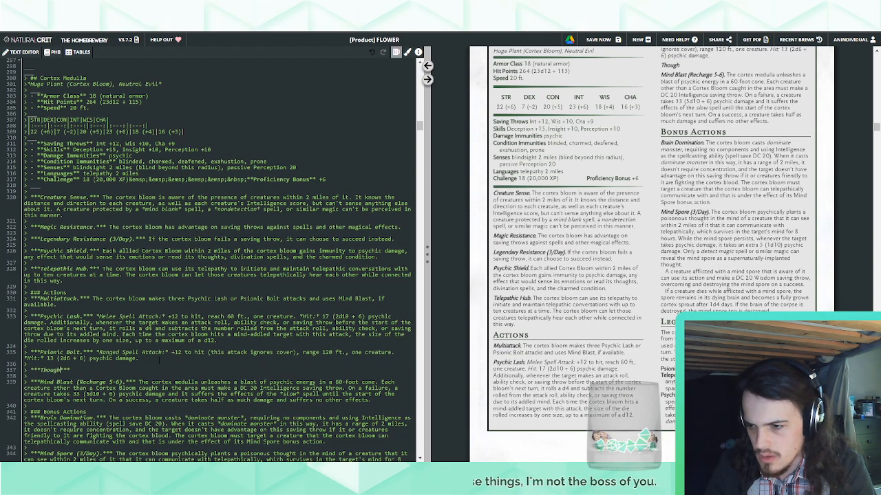
{"action": "type", "text": "epathy."}
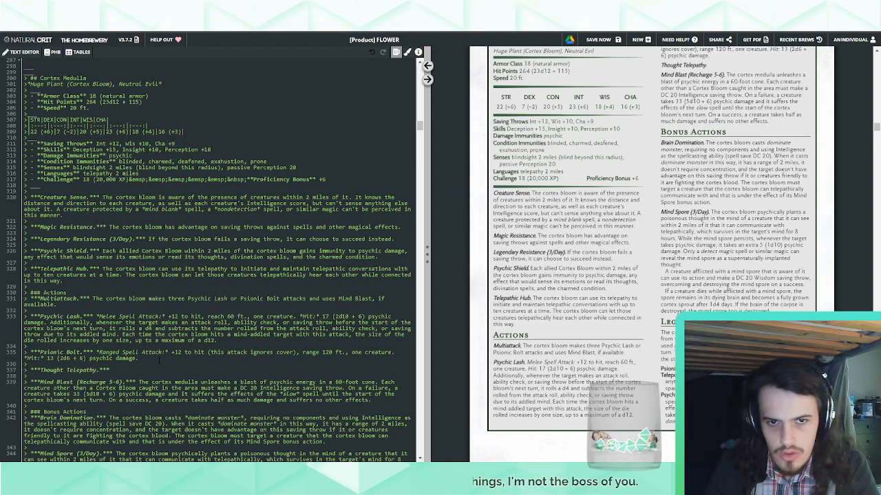
Begin the Thought Telepathy action's description with "The cortex bloom focuses its mind on a creature that it can"
{"action": "key", "text": "End"}
{"action": "type", "text": "T"}
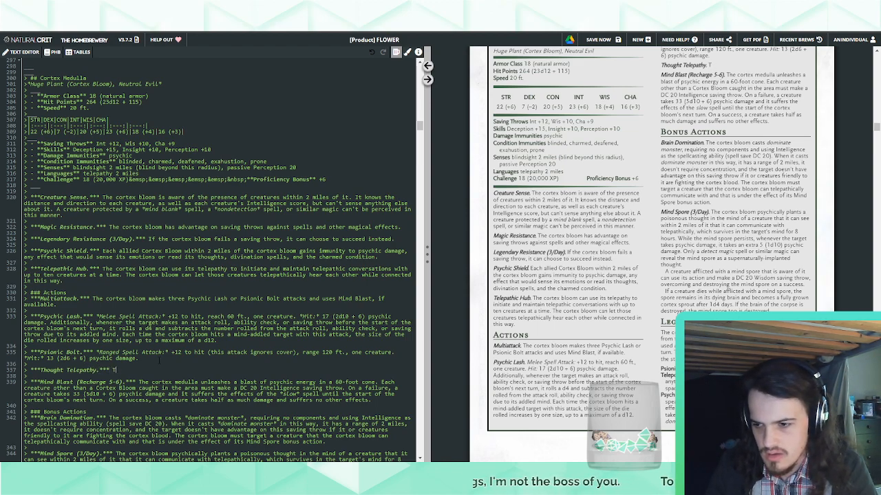
{"action": "type", "text": "he cortex bloom"}
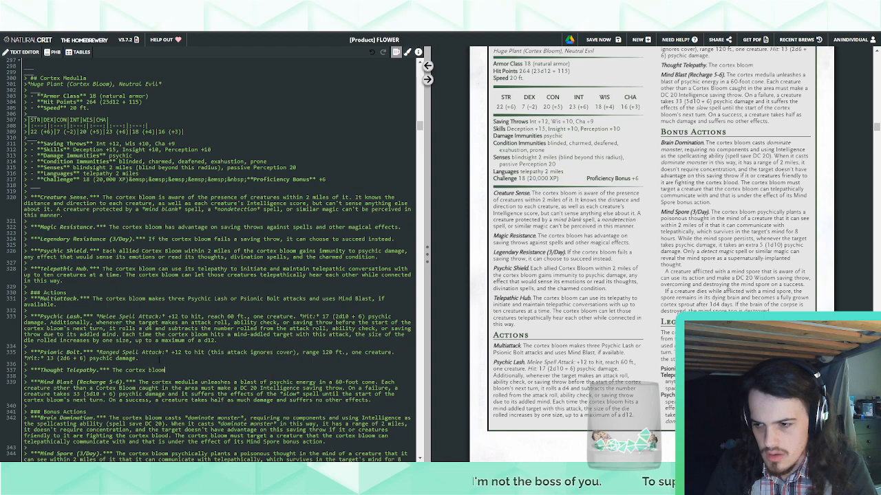
{"action": "type", "text": " focuses its "}
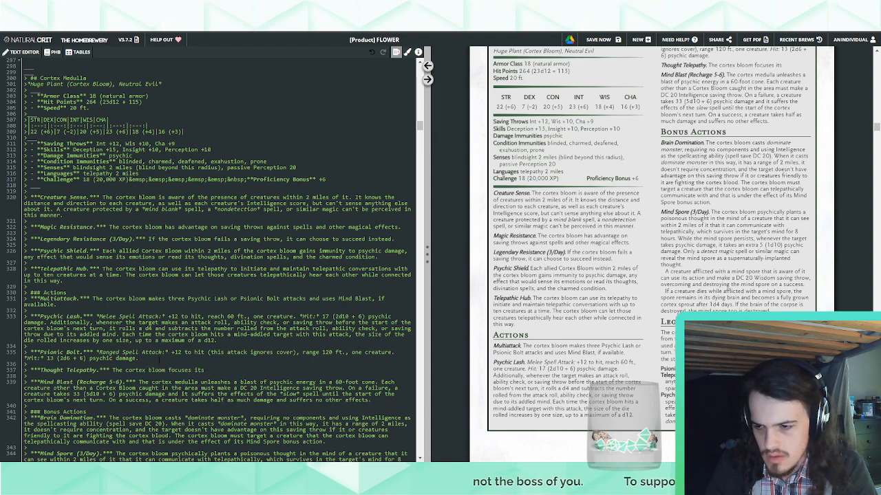
{"action": "type", "text": "mind on"}
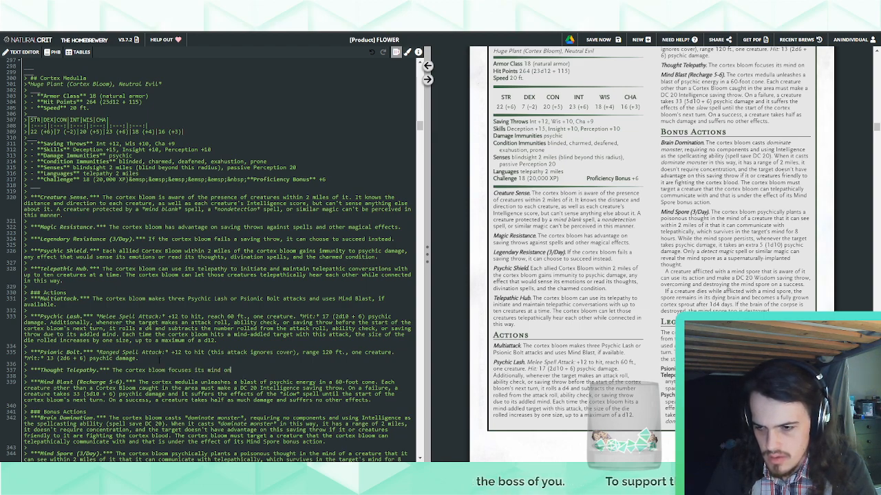
{"action": "type", "text": " a creature that it can see withi"}
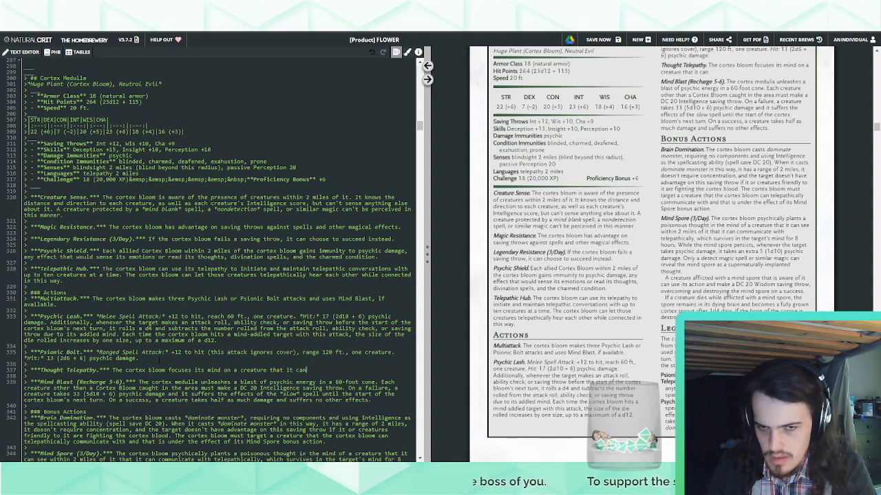
Complete the first Thought Telepathy sentence with "telepathically communicate with."
{"action": "key", "text": "BackSpace"}
{"action": "key", "text": "BackSpace"}
{"action": "key", "text": "BackSpace"}
{"action": "key", "text": "BackSpace"}
{"action": "key", "text": "BackSpace"}
{"action": "key", "text": "BackSpace"}
{"action": "key", "text": "BackSpace"}
{"action": "key", "text": "BackSpace"}
{"action": "key", "text": "BackSpace"}
{"action": "key", "text": "BackSpace"}
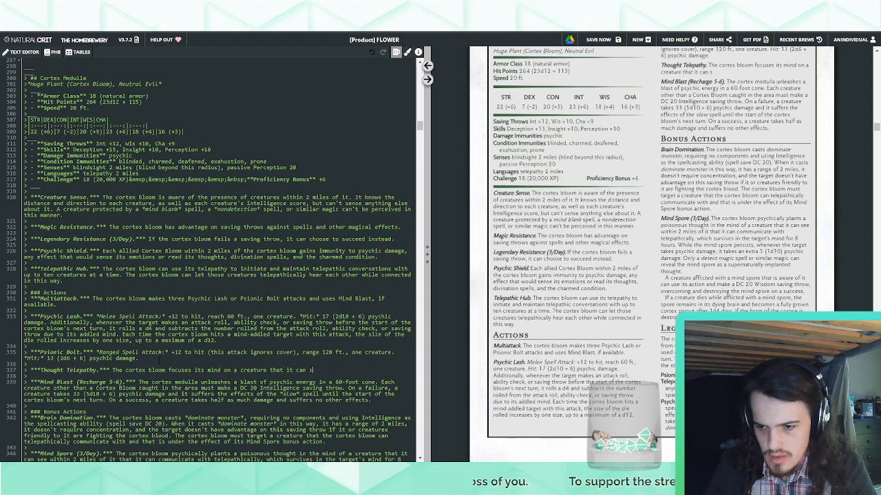
{"action": "type", "text": "n telepathica"}
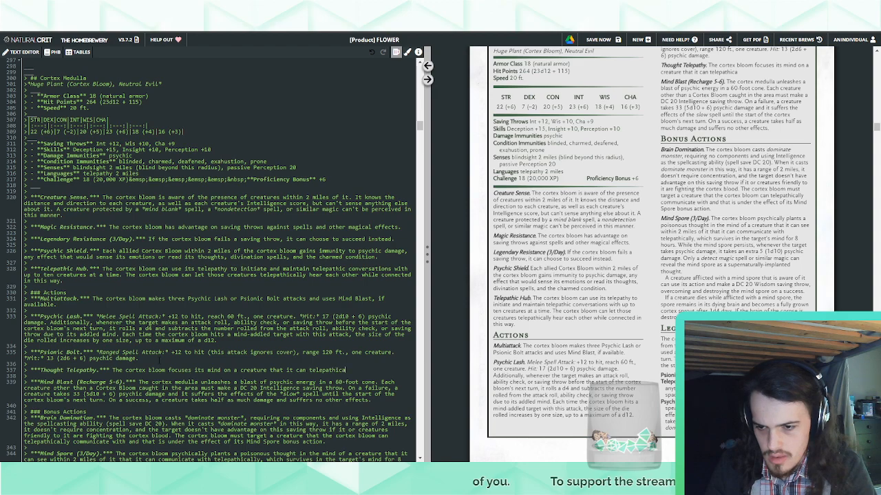
{"action": "type", "text": "lly communicate with."}
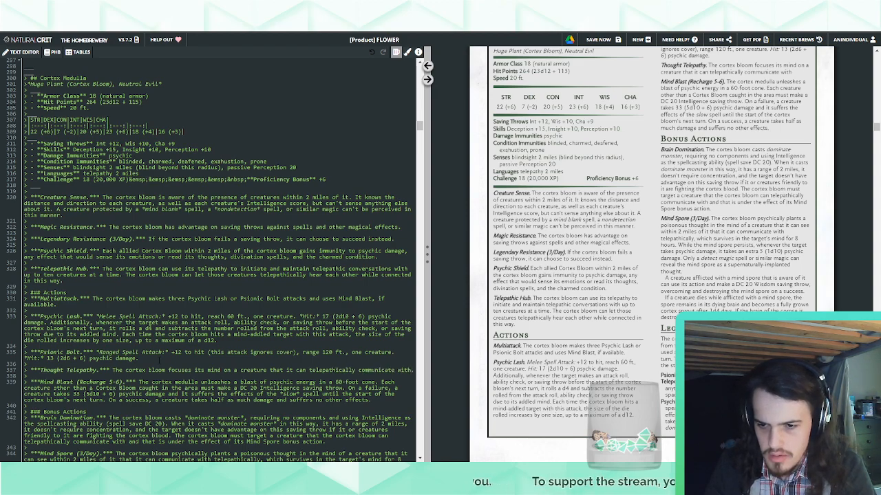
{"action": "type", "text": " That creature"}
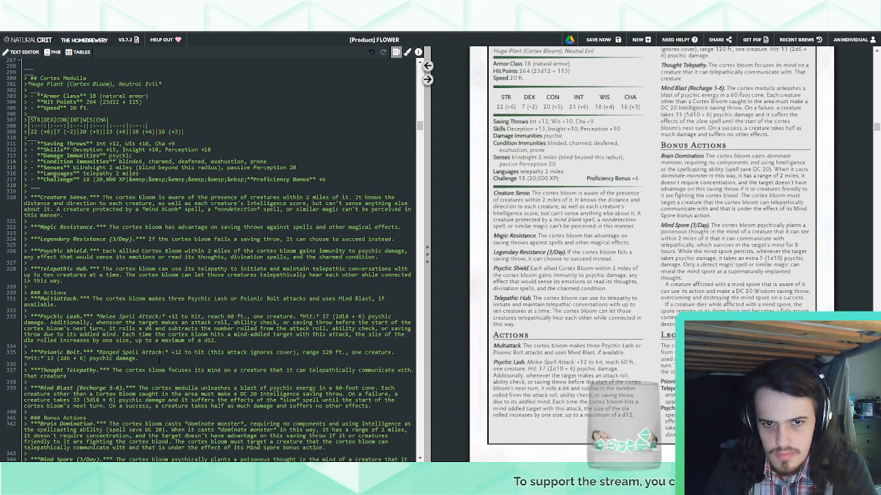
{"action": "key", "text": "BackSpace"}
{"action": "key", "text": "BackSpace"}
{"action": "key", "text": "BackSpace"}
{"action": "key", "text": "BackSpace"}
{"action": "key", "text": "BackSpace"}
{"action": "key", "text": "BackSpace"}
{"action": "key", "text": "BackSpace"}
{"action": "key", "text": "BackSpace"}
{"action": "key", "text": "BackSpace"}
{"action": "key", "text": "BackSpace"}
{"action": "key", "text": "BackSpace"}
{"action": "key", "text": "BackSpace"}
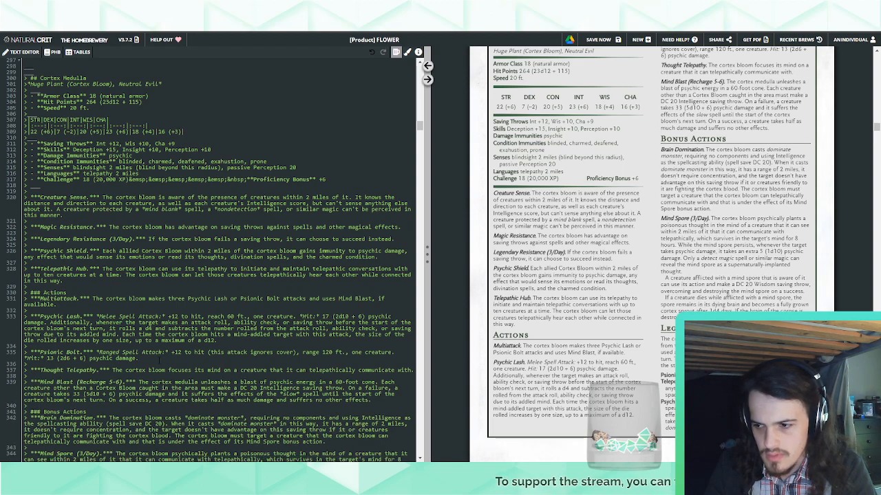
Start the second Thought Telepathy sentence with "Until the cortex bloom"
{"action": "type", "text": "Unt"}
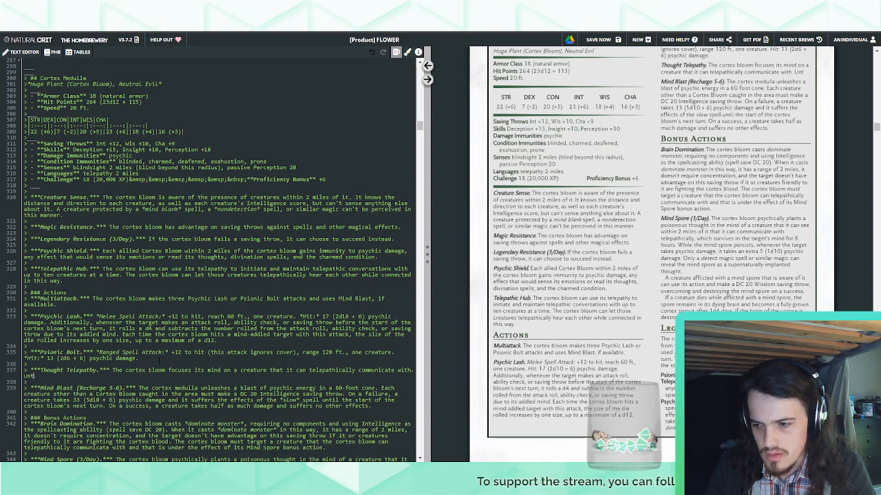
{"action": "type", "text": "il the cortex bloom st"}
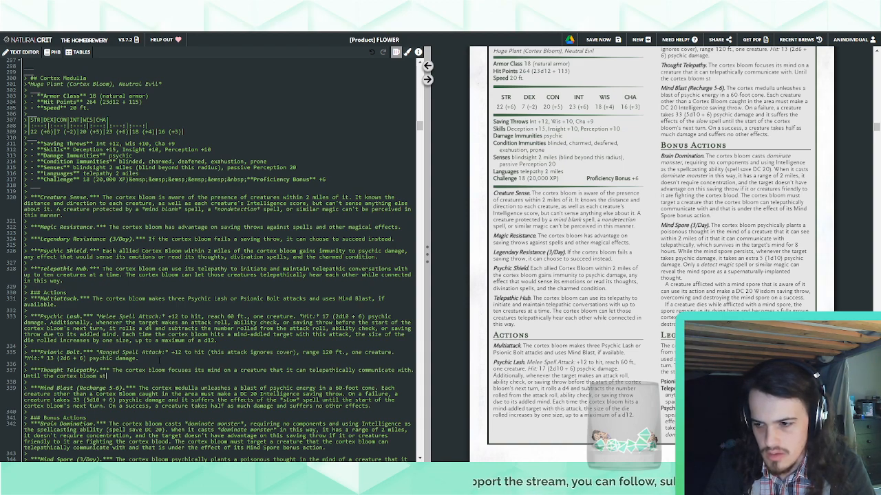
{"action": "key", "text": "BackSpace"}
{"action": "key", "text": "BackSpace"}
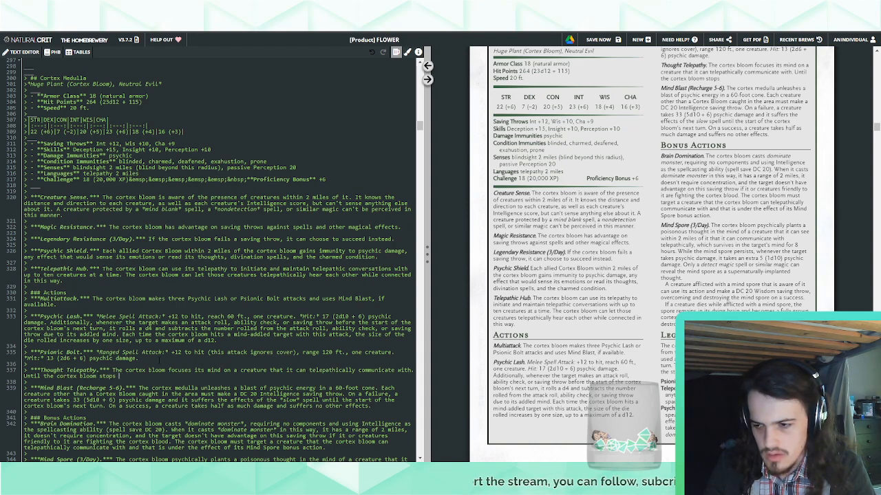
{"action": "type", "text": "uses this"}
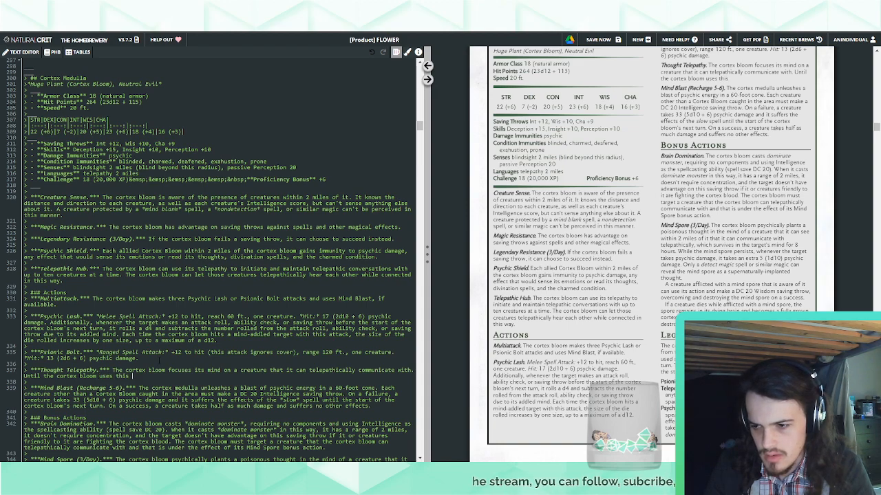
{"action": "type", "text": " action again"}
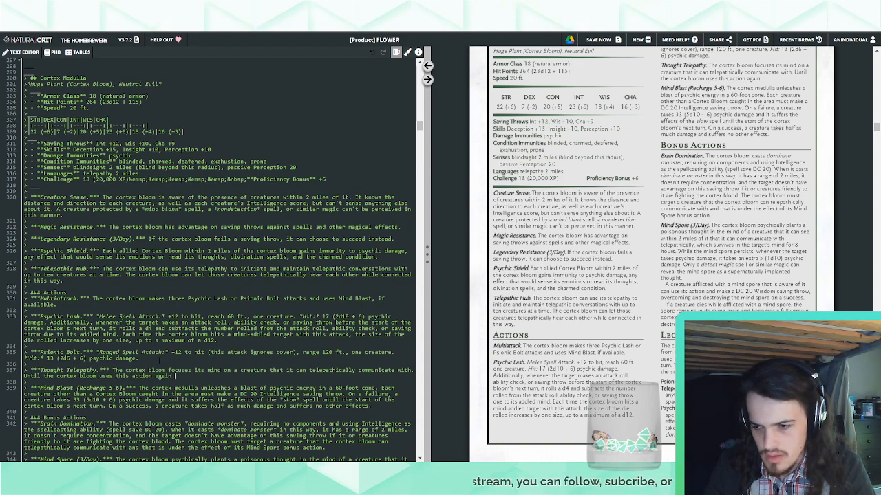
{"action": "key", "text": "BackSpace"}
{"action": "key", "text": "BackSpace"}
{"action": "key", "text": "BackSpace"}
{"action": "key", "text": "BackSpace"}
{"action": "key", "text": "BackSpace"}
{"action": "key", "text": "BackSpace"}
{"action": "key", "text": "BackSpace"}
{"action": "key", "text": "BackSpace"}
{"action": "key", "text": "BackSpace"}
{"action": "key", "text": "BackSpace"}
{"action": "key", "text": "BackSpace"}
{"action": "key", "text": "BackSpace"}
{"action": "key", "text": "BackSpace"}
{"action": "key", "text": "BackSpace"}
{"action": "key", "text": "BackSpace"}
{"action": "key", "text": "BackSpace"}
{"action": "key", "text": "BackSpace"}
{"action": "key", "text": "BackSpace"}
{"action": "key", "text": "BackSpace"}
{"action": "key", "text": "BackSpace"}
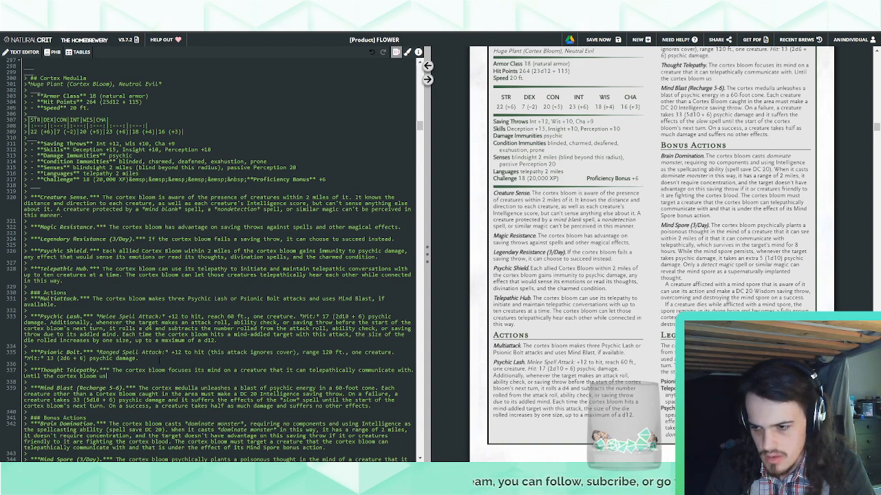
Continue the second Thought Telepathy sentence with "stops concentrating (as if concentrating on a spell) or uses this feature again,"
{"action": "type", "text": "stops concentrating (as if conce"}
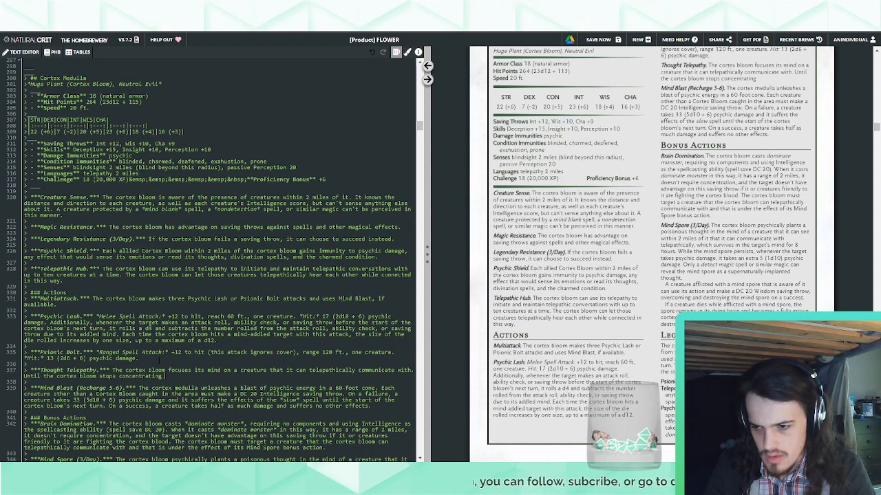
{"action": "type", "text": "ntrating on a"}
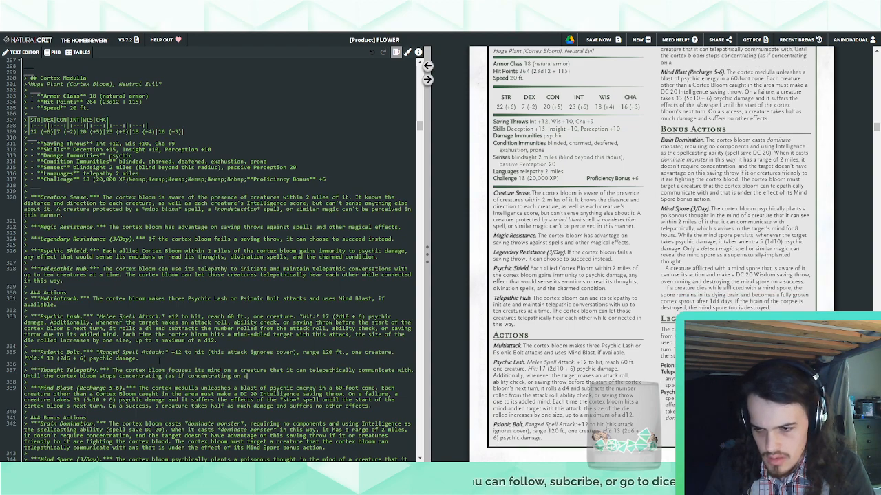
{"action": "type", "text": " spell) or"}
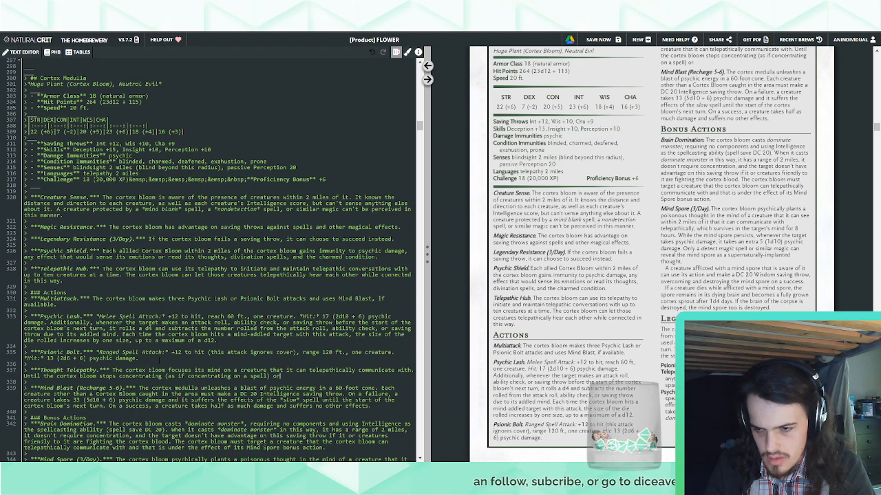
{"action": "type", "text": " uses this feature again, it"}
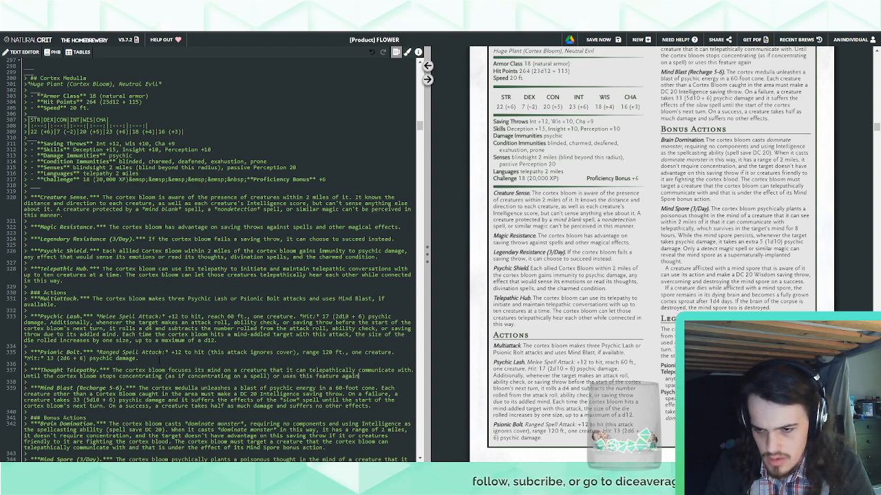
{"action": "key", "text": "BackSpace"}
{"action": "key", "text": "BackSpace"}
Continue the second Thought Telepathy sentence with "the cortex bloom can read that creature's surface thoughts"
{"action": "type", "text": "the cortex bloom"}
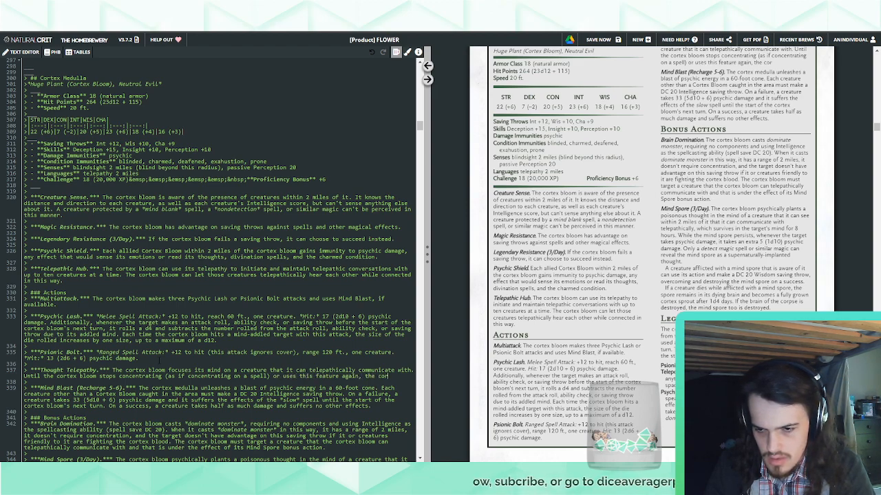
{"action": "type", "text": " can read th"}
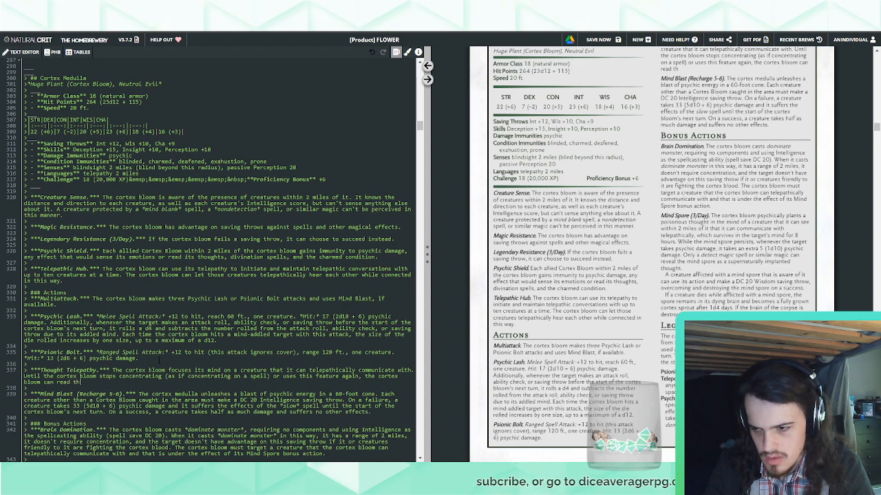
{"action": "type", "text": "at creature's suf"}
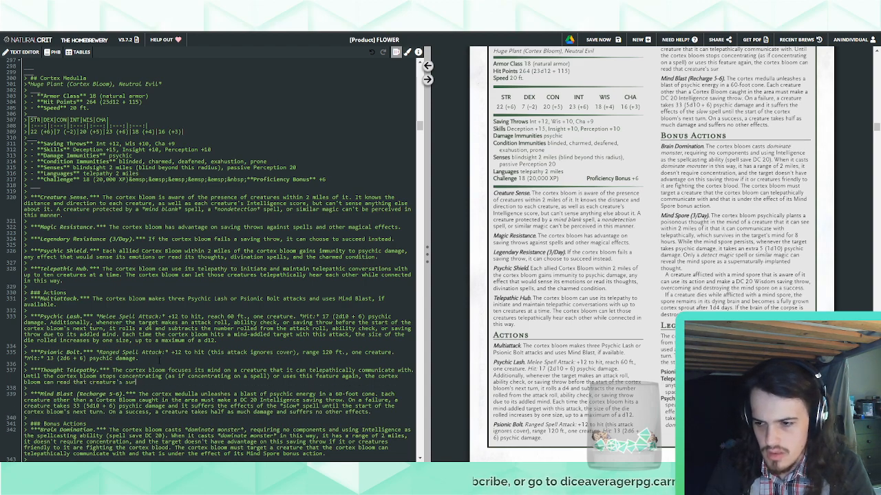
{"action": "type", "text": "face thou"}
Finish the Thought Telepathy sentence with "as per the detect thoughts spell.", putting the spell name in italics
{"action": "type", "text": "as "}
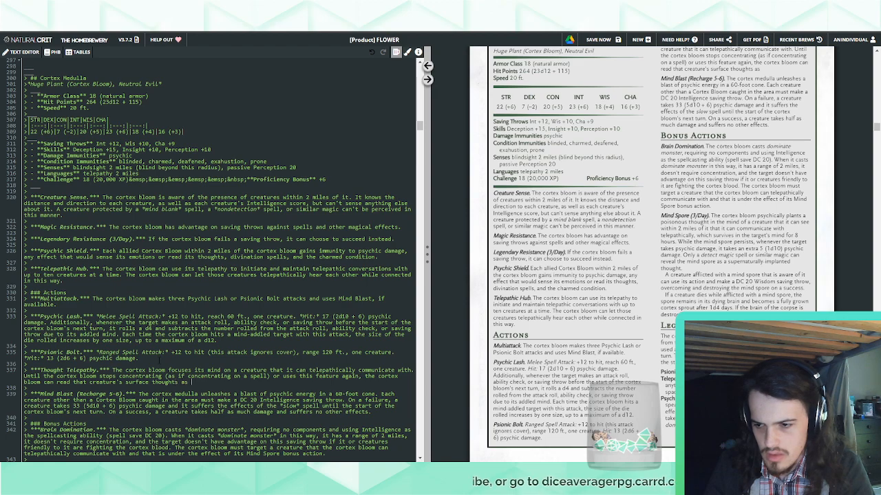
{"action": "type", "text": "per the *detect thoughts*"}
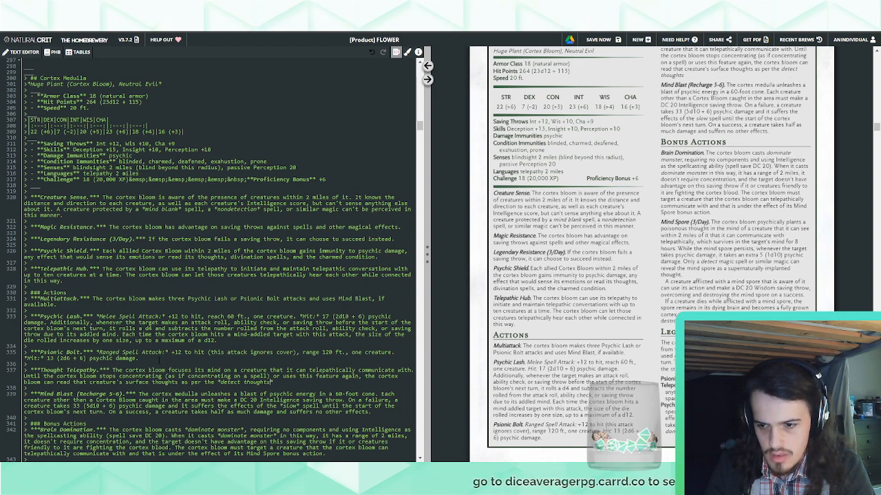
{"action": "type", "text": "**"}
{"action": "key", "text": "BackSpace"}
{"action": "key", "text": "BackSpace"}
{"action": "key", "text": "BackSpace"}
{"action": "type", "text": "* spell."}
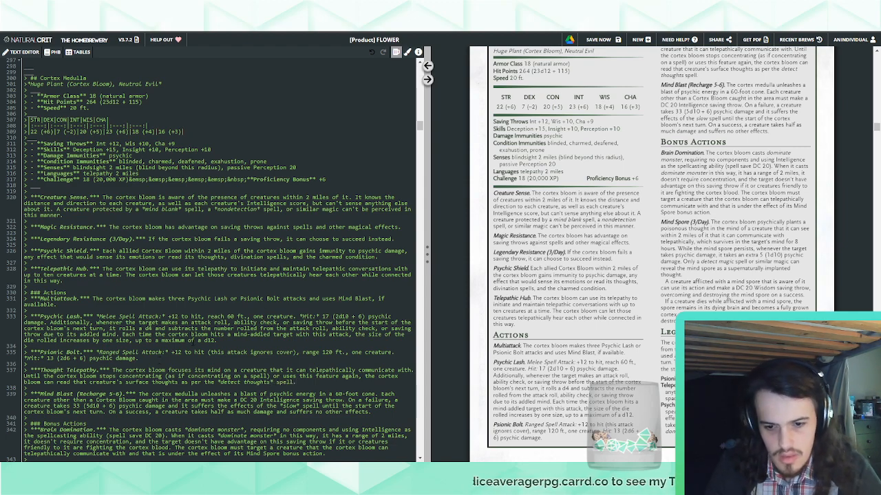
Review the rendered Cortex Medulla stat block, checking its layout, traits, actions and legendary actions
{"action": "scroll", "coordinate": [583, 287], "scroll_direction": "up", "scroll_amount": 2}
{"action": "scroll", "coordinate": [583, 288], "scroll_direction": "down", "scroll_amount": 4}
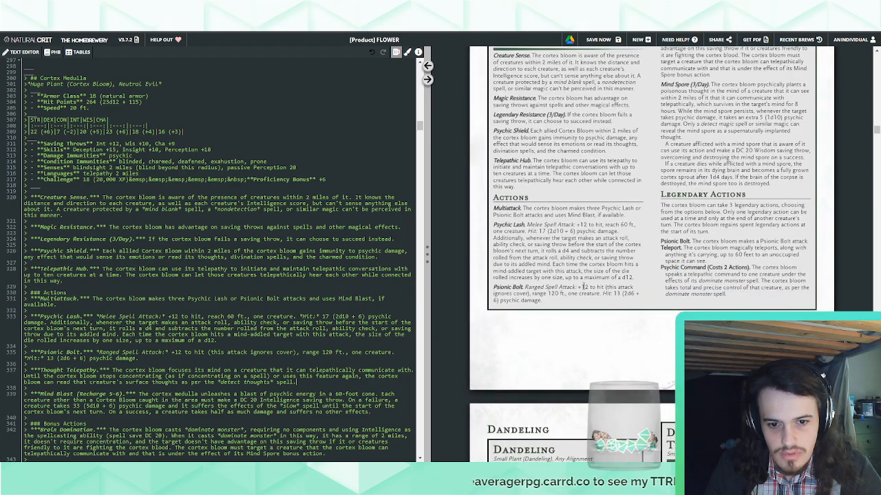
{"action": "scroll", "coordinate": [583, 287], "scroll_direction": "up", "scroll_amount": 2}
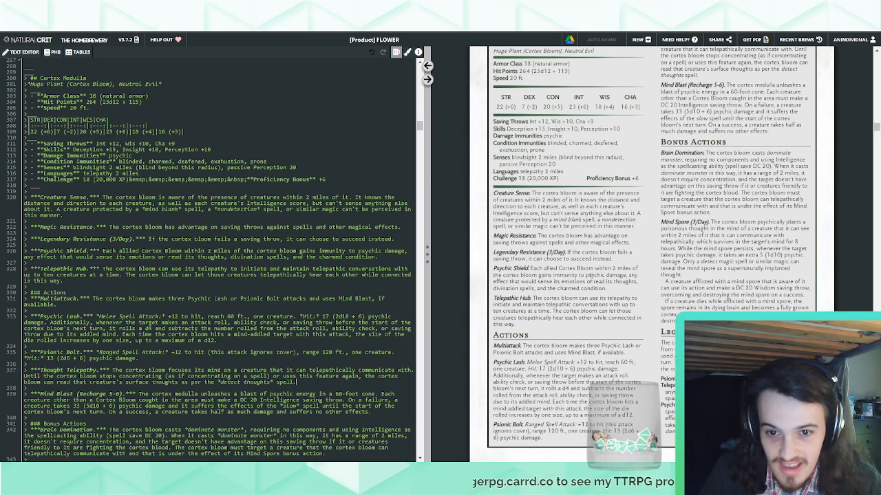
{"action": "scroll", "coordinate": [590, 277], "scroll_direction": "up", "scroll_amount": 4}
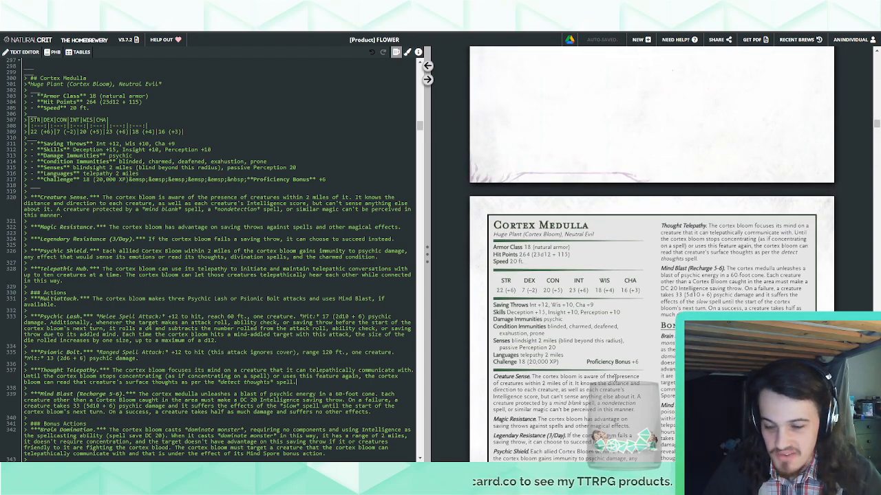
{"action": "scroll", "coordinate": [616, 377], "scroll_direction": "down", "scroll_amount": 6}
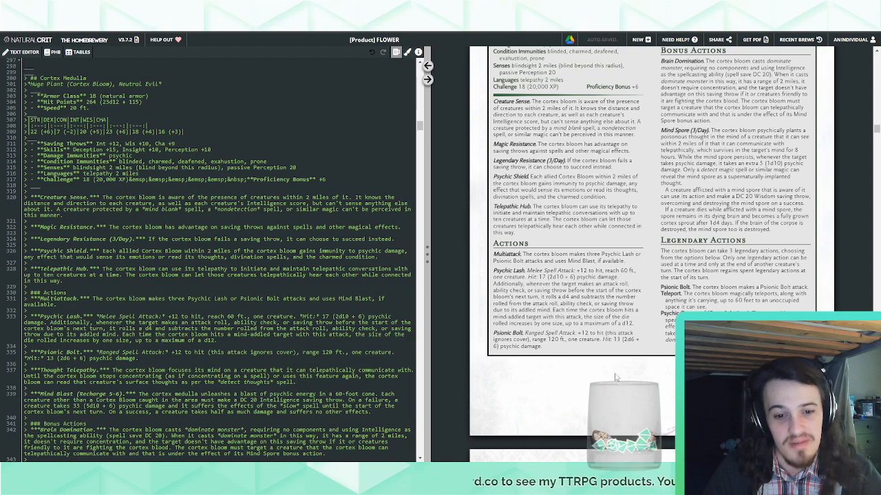
{"action": "scroll", "coordinate": [616, 377], "scroll_direction": "up", "scroll_amount": 3}
{"action": "scroll", "coordinate": [616, 377], "scroll_direction": "down", "scroll_amount": 1}
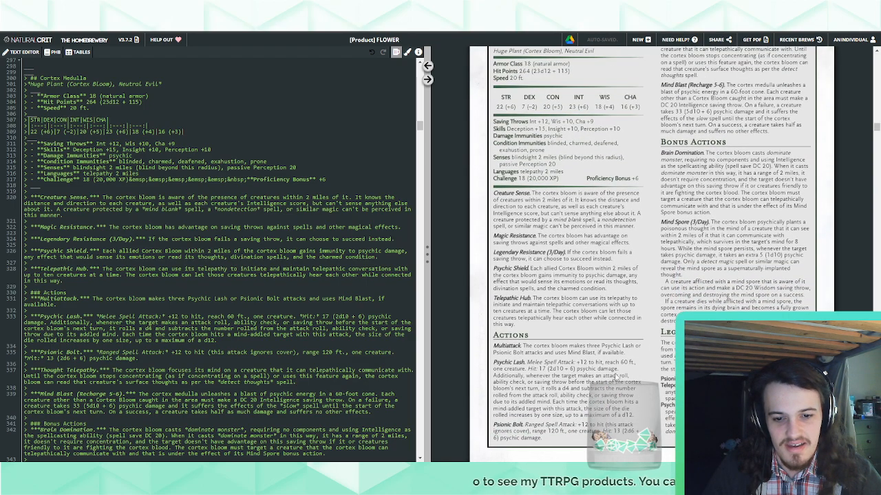
{"action": "scroll", "coordinate": [614, 375], "scroll_direction": "up", "scroll_amount": 2}
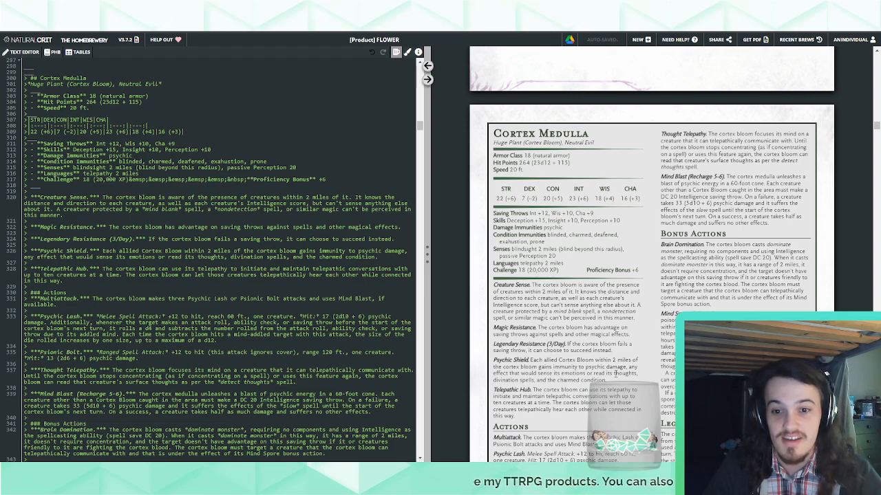
Go to the Cortex Bloom section's source and add a third-level heading "Cortex Sprouts" beneath its title
{"action": "scroll", "coordinate": [614, 373], "scroll_direction": "down", "scroll_amount": 10}
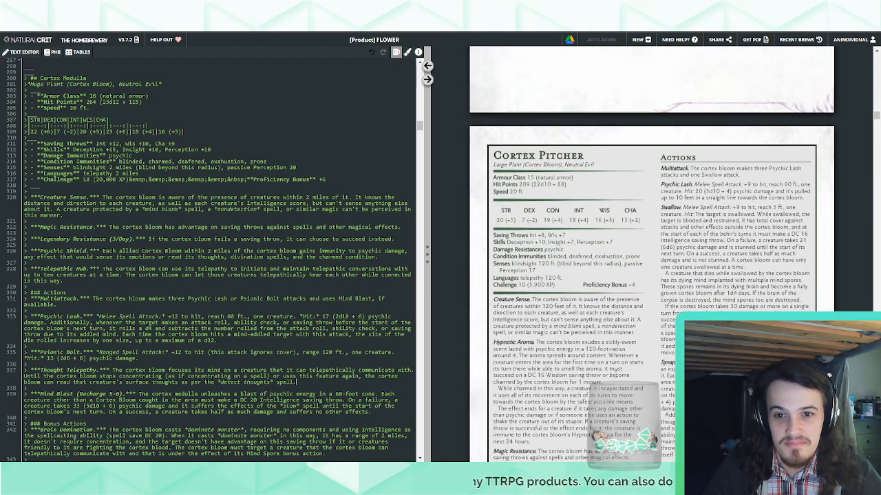
{"action": "scroll", "coordinate": [616, 377], "scroll_direction": "up", "scroll_amount": 15}
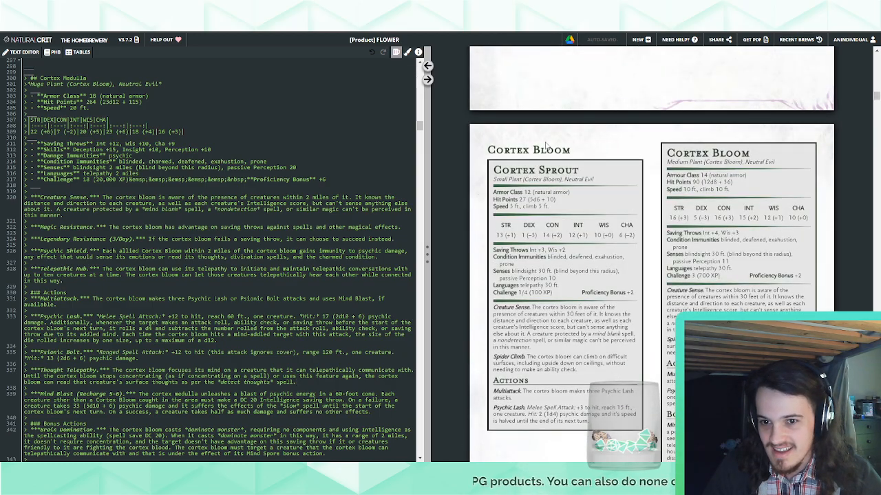
{"action": "left_click", "coordinate": [427, 66]}
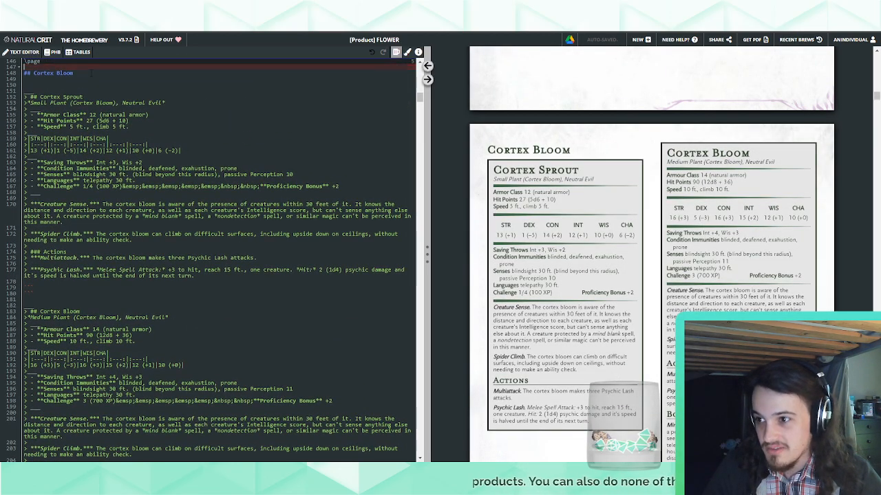
{"action": "left_click", "coordinate": [90, 81]}
{"action": "key", "text": "Return"}
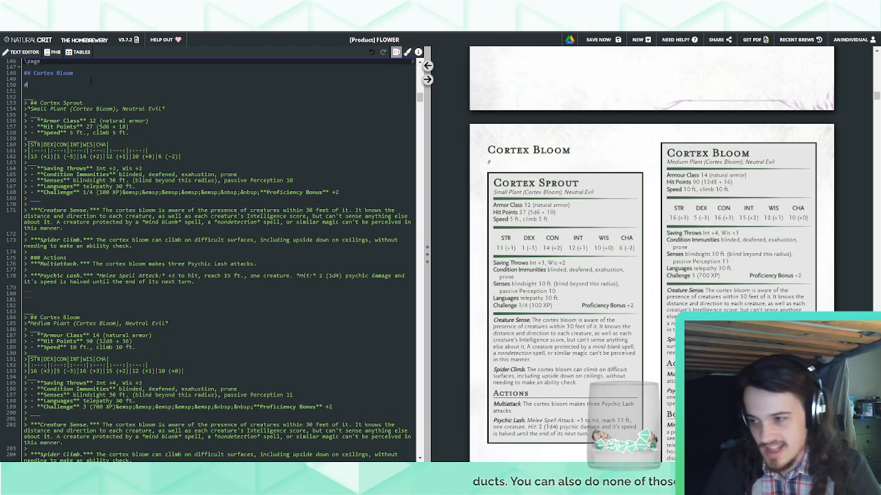
{"action": "type", "text": "### Cortex P"}
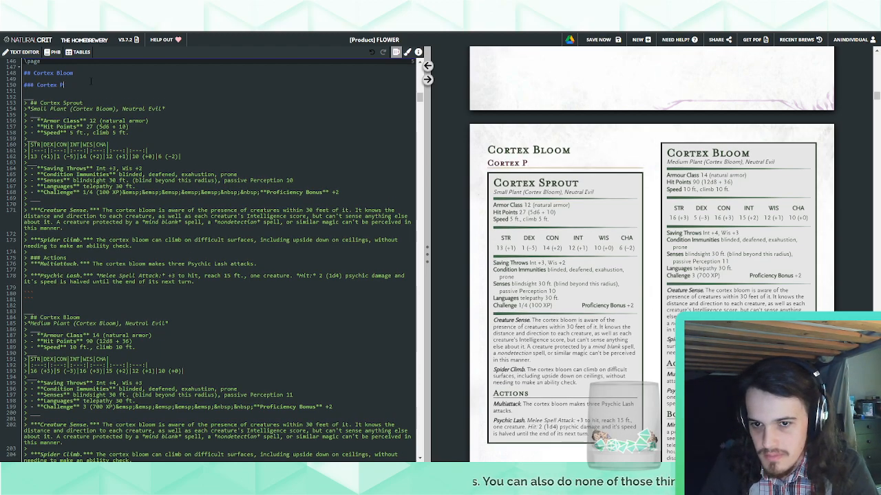
{"action": "key", "text": "BackSpace"}
{"action": "type", "text": "Sprouts"}
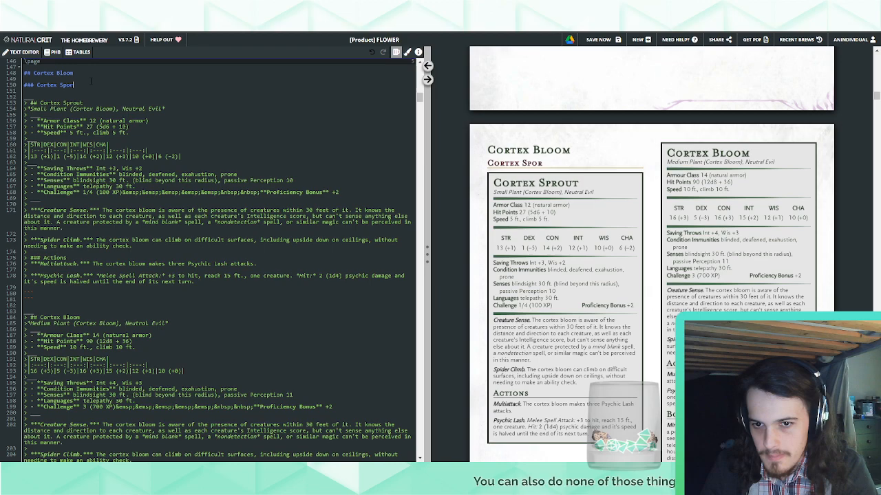
Add a third-level heading "Cortex Bloom" under the sprouts heading, and shorten the sprouts heading to "Cortex Sprout"
{"action": "key", "text": "Return"}
{"action": "key", "text": "Return"}
{"action": "type", "text": "##"}
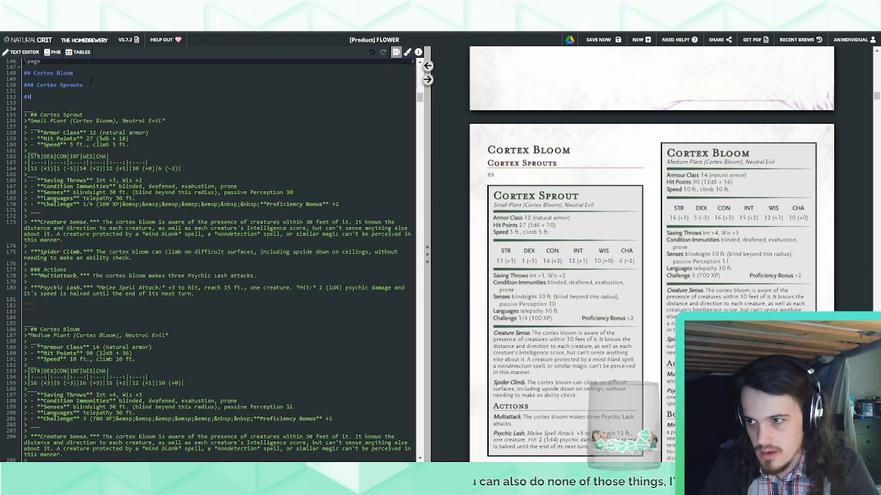
{"action": "type", "text": "# Cortex Blooms"}
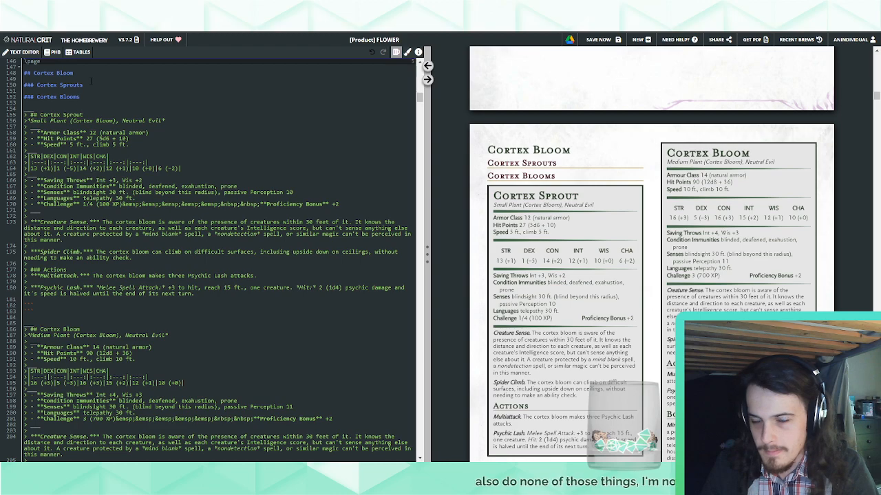
{"action": "key", "text": "BackSpace"}
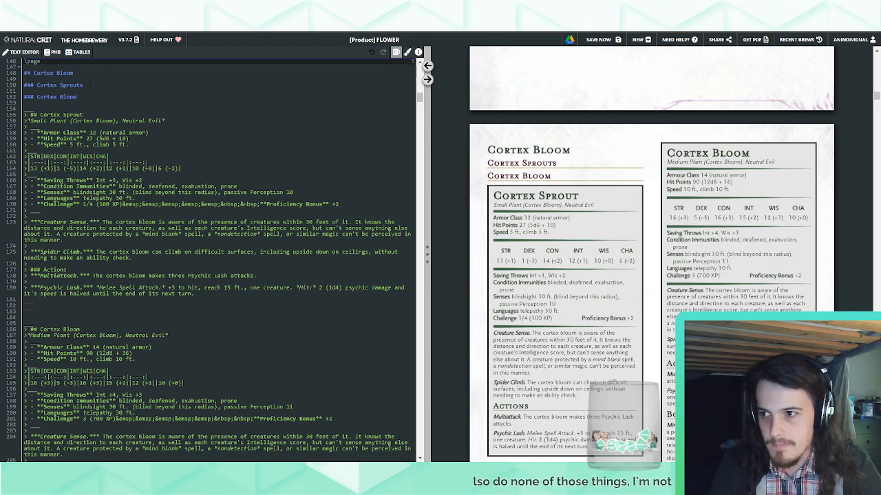
{"action": "left_click", "coordinate": [91, 83]}
{"action": "key", "text": "BackSpace"}
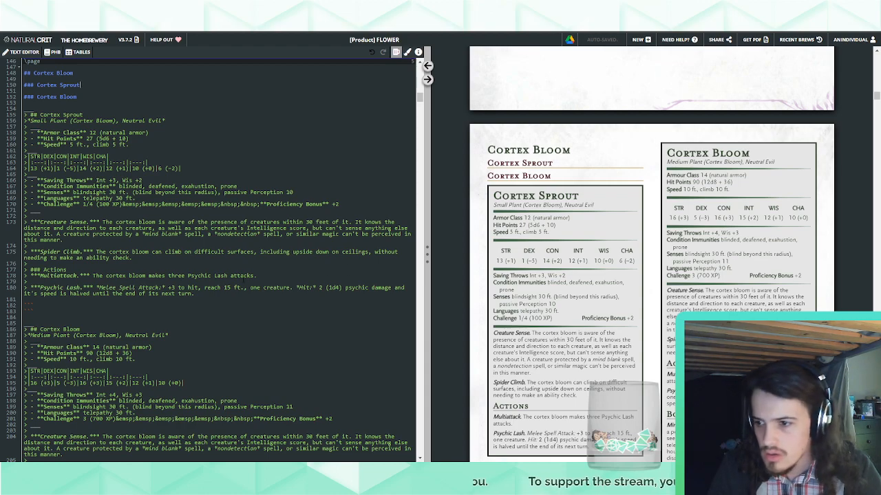
Add a third-level heading "Cortex Rhizome" below the Cortex Bloom subheading
{"action": "key", "text": "Return"}
{"action": "key", "text": "Return"}
{"action": "type", "text": "##"}
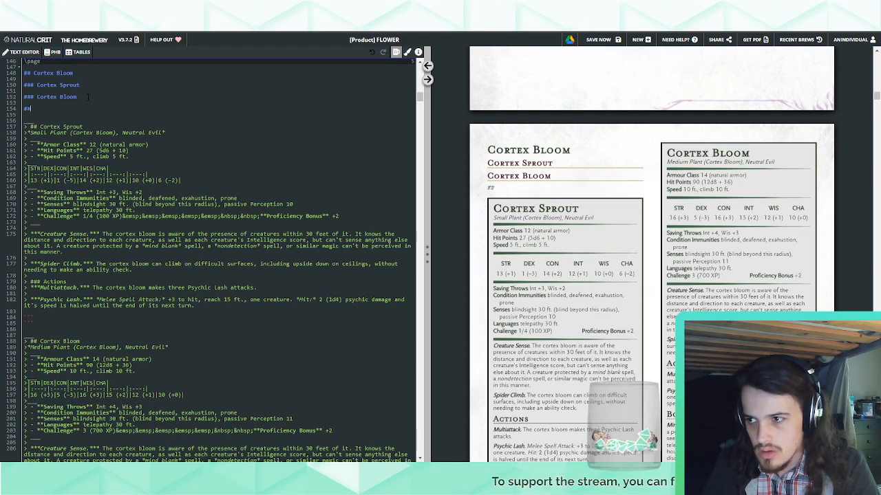
{"action": "type", "text": "# Cortex Rhizome"}
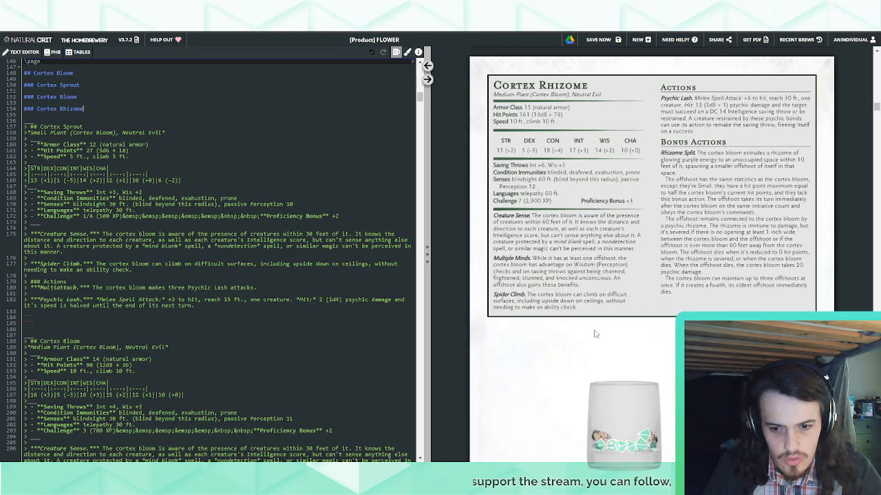
Duplicate the Cortex Rhizome heading below itself and replace "Rhizome" in the copy with "Cortexe Pitcher"
{"action": "left_click_drag", "start_coordinate": [99, 109], "coordinate": [103, 98]}
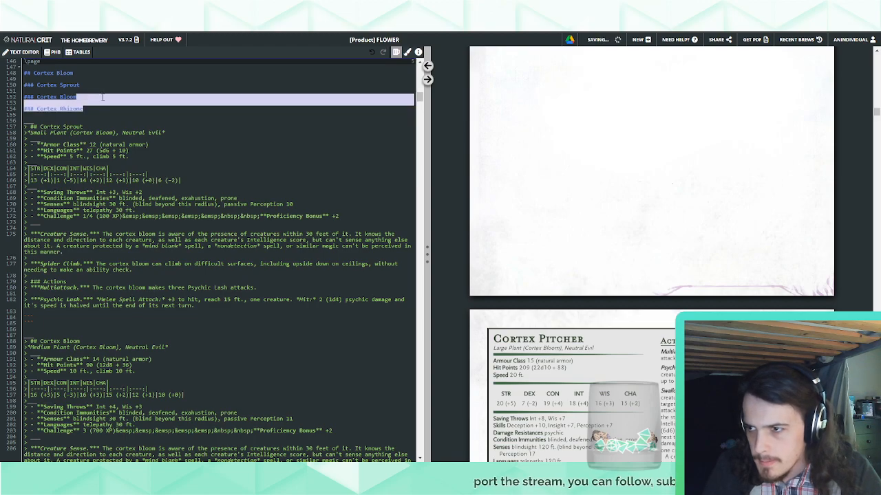
{"action": "key", "text": "ctrl+c"}
{"action": "key", "text": "ctrl+v"}
{"action": "key", "text": "ctrl+v"}
{"action": "double_click", "coordinate": [76, 121]}
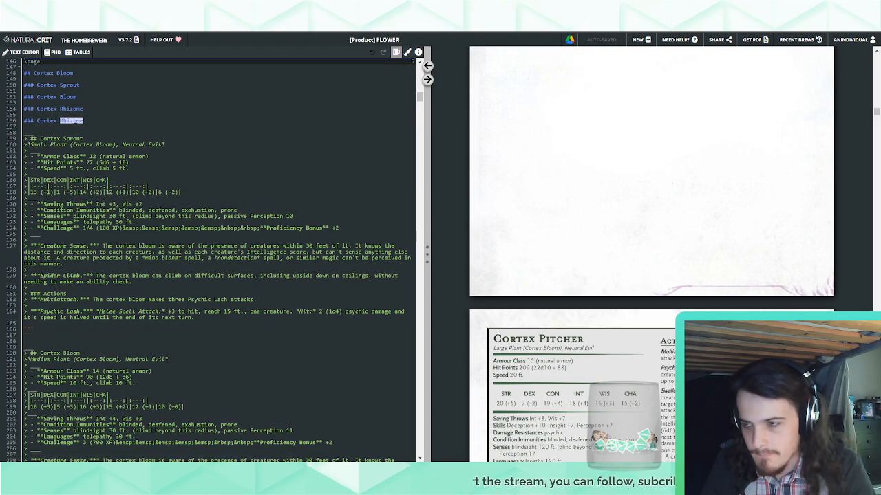
{"action": "type", "text": "Cortexe Pitceher"}
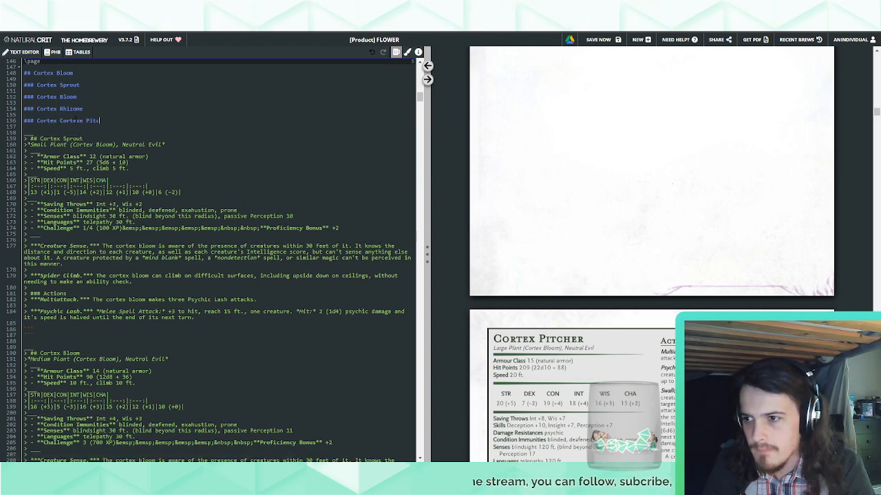
Add a third-level heading "Cortex Medulla" below the pitcher heading
{"action": "key", "text": "Return"}
{"action": "key", "text": "Return"}
{"action": "type", "text": "###"}
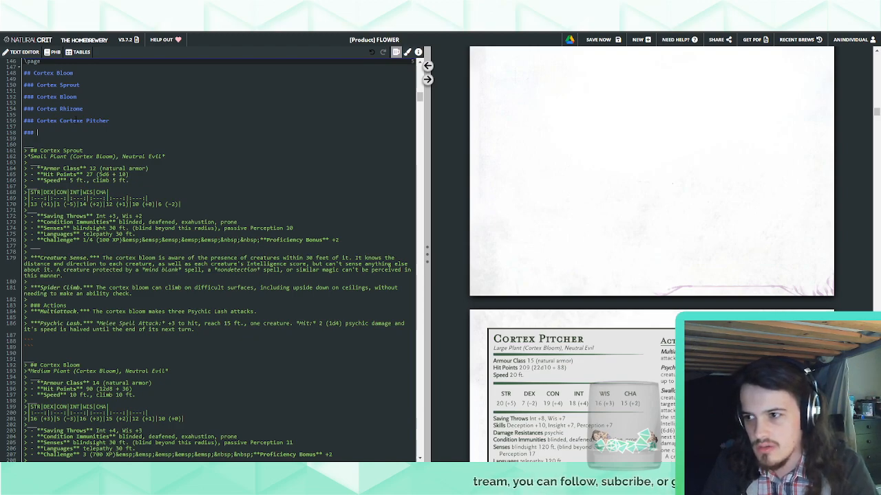
{"action": "type", "text": " Cortex "}
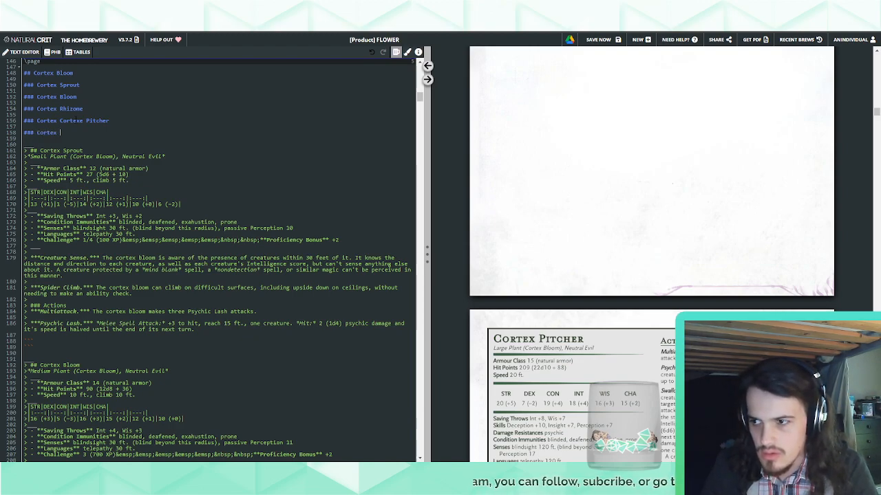
{"action": "type", "text": "Me"}
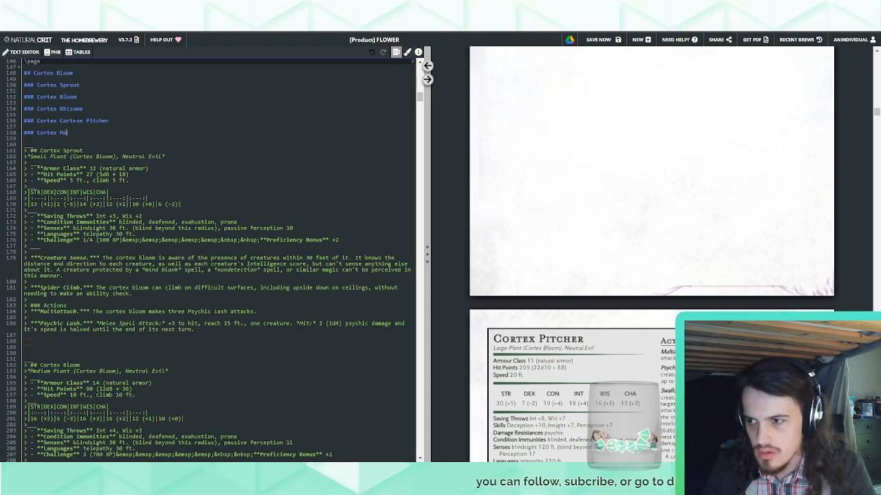
{"action": "type", "text": "l"}
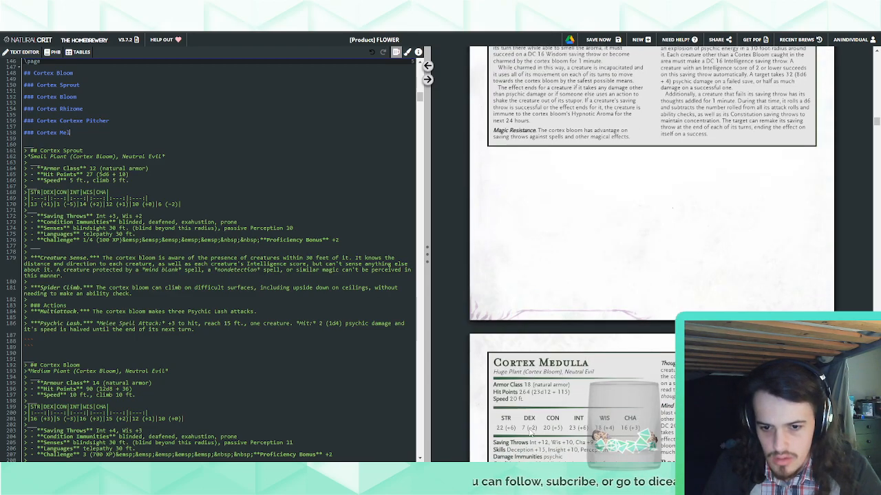
{"action": "key", "text": "BackSpace"}
{"action": "type", "text": "dulla"}
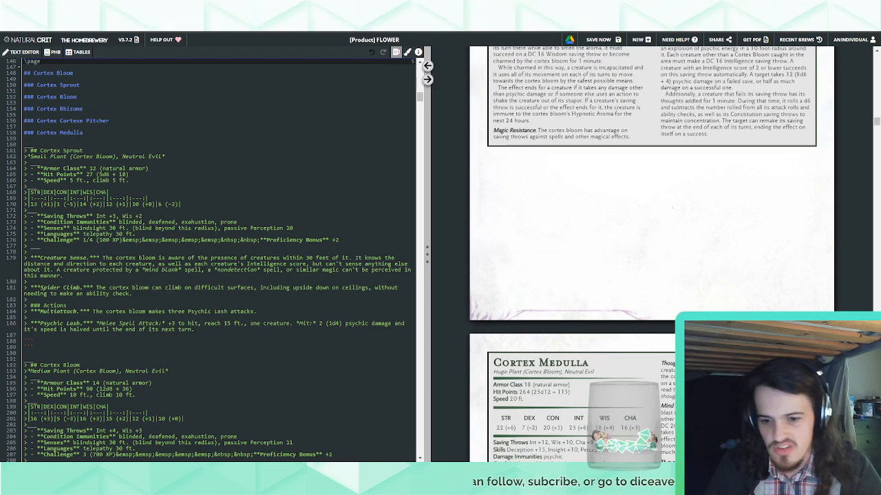
{"action": "scroll", "coordinate": [614, 359], "scroll_direction": "up", "scroll_amount": 10}
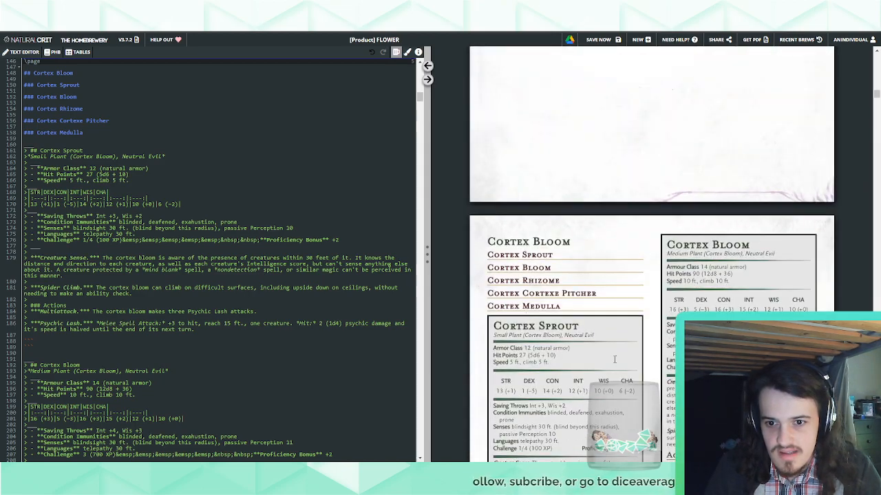
{"action": "scroll", "coordinate": [614, 360], "scroll_direction": "down", "scroll_amount": 4}
{"action": "scroll", "coordinate": [602, 262], "scroll_direction": "up", "scroll_amount": 2}
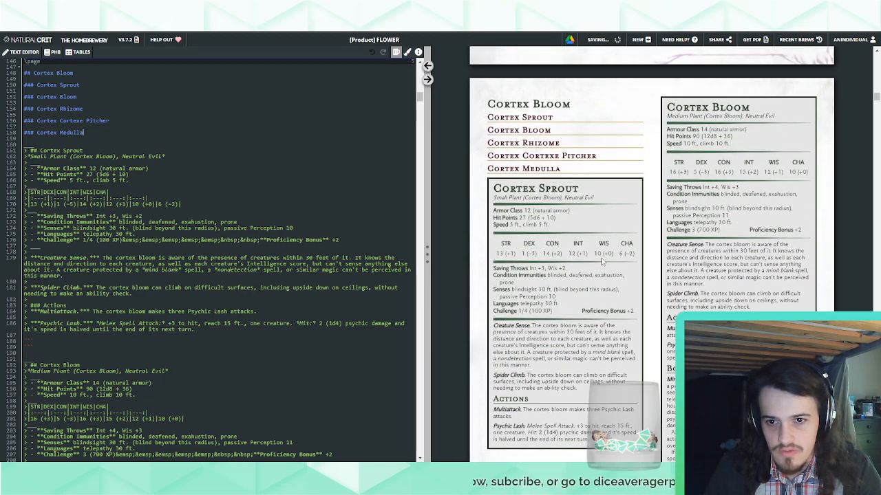
{"action": "scroll", "coordinate": [603, 262], "scroll_direction": "down", "scroll_amount": 4}
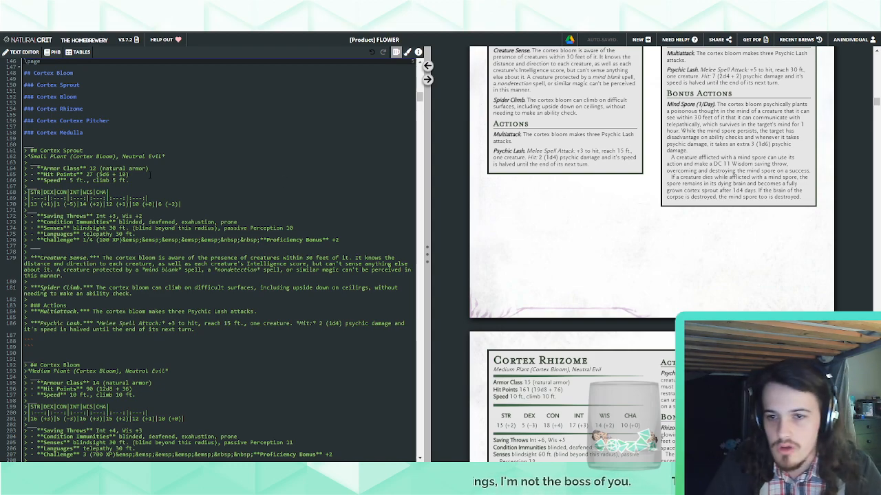
Add a third-level heading "Cortex Medulla's Lair" below the Cortex Medulla heading
{"action": "key", "text": "Return"}
{"action": "key", "text": "Return"}
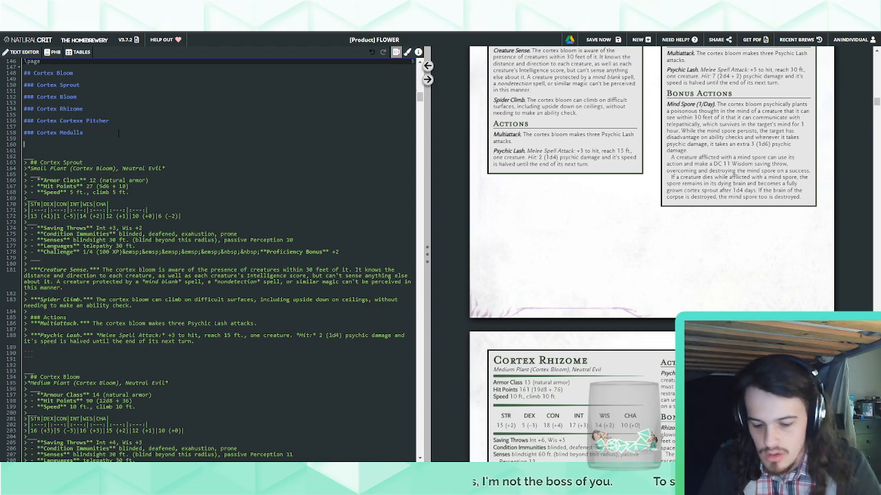
{"action": "type", "text": "### Cortex Medulla's Lair"}
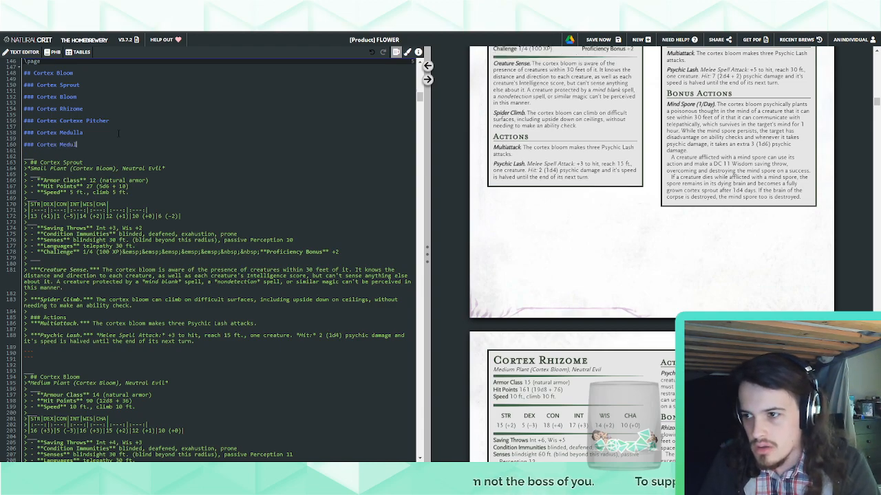
Add a fourth-level heading "Regional Effects" below the Cortex Medulla's Lair heading
{"action": "key", "text": "Return"}
{"action": "key", "text": "Return"}
{"action": "key", "text": "Return"}
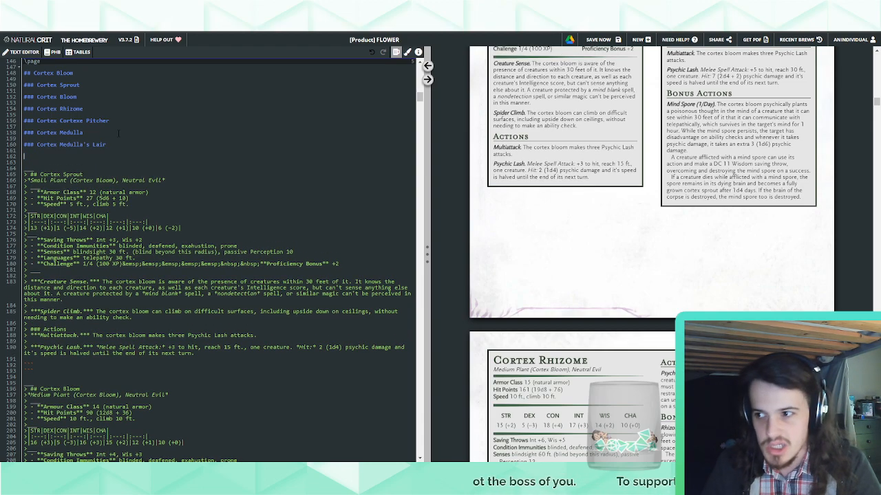
{"action": "type", "text": "###"}
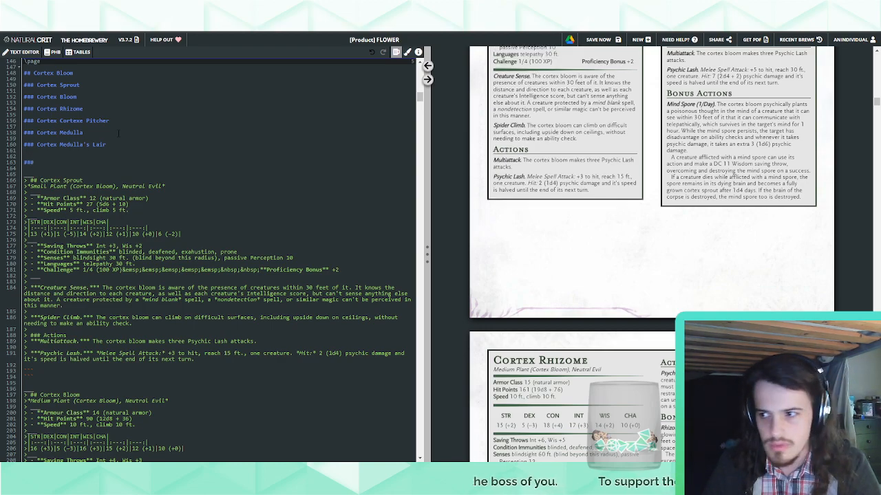
{"action": "type", "text": "#"}
{"action": "type", "text": " Regio"}
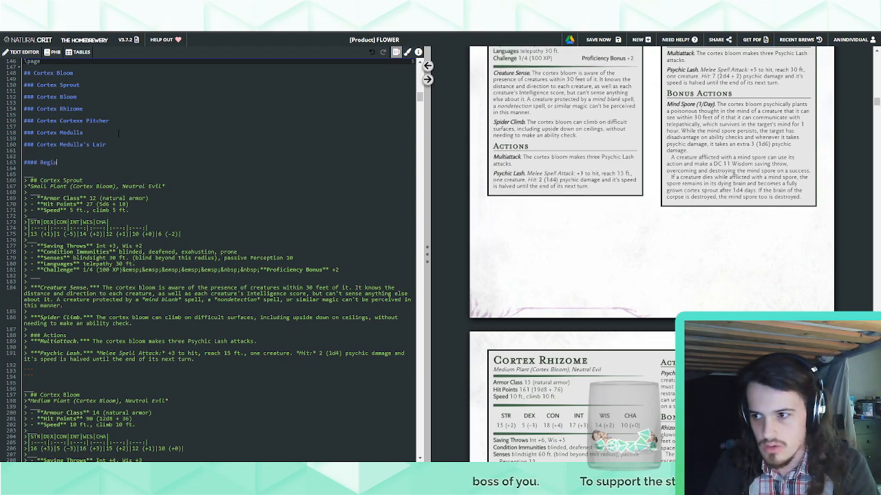
{"action": "type", "text": "nal Effects"}
{"action": "key", "text": "Return"}
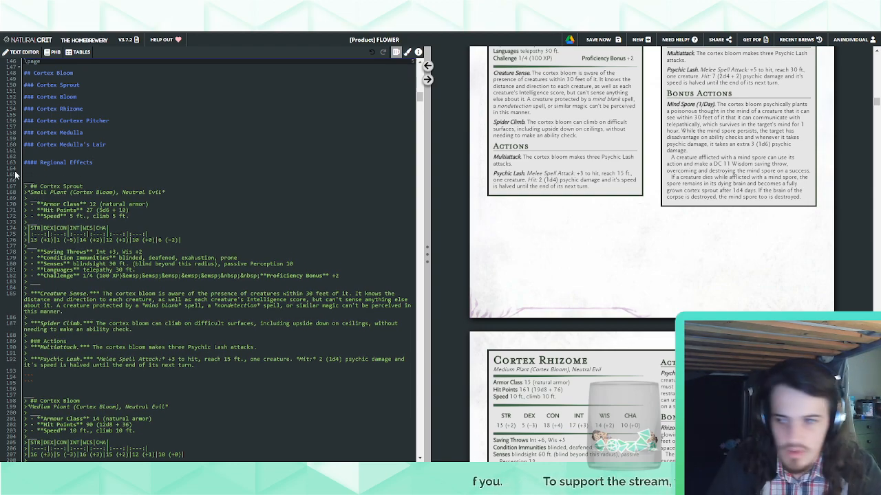
Duplicate the Regional Effects heading under Cortex Medulla's Lair and rename the upper copy "Lair Actions"
{"action": "left_click_drag", "start_coordinate": [24, 164], "coordinate": [121, 145]}
{"action": "key", "text": "ctrl+c"}
{"action": "left_click", "coordinate": [118, 163]}
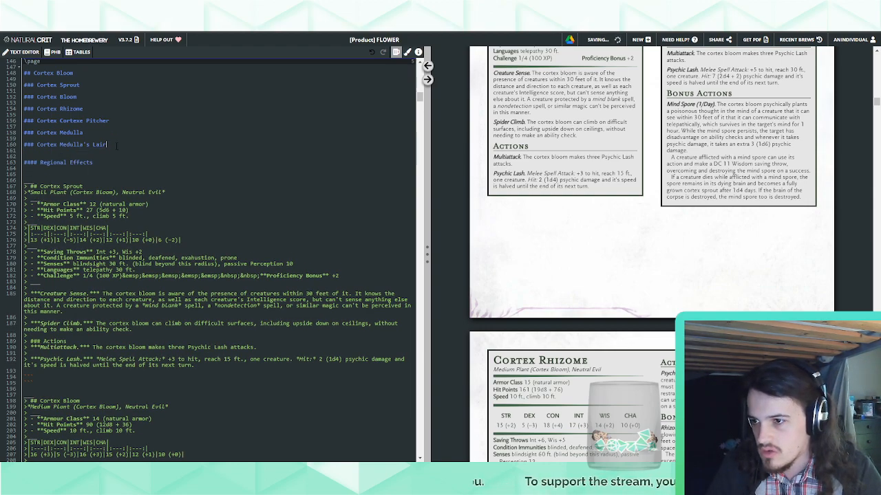
{"action": "key", "text": "ctrl+v"}
{"action": "left_click", "coordinate": [117, 163]}
{"action": "key", "text": "ctrl+shift+Left"}
{"action": "key", "text": "ctrl+shift+Left"}
{"action": "type", "text": "Lair Actions"}
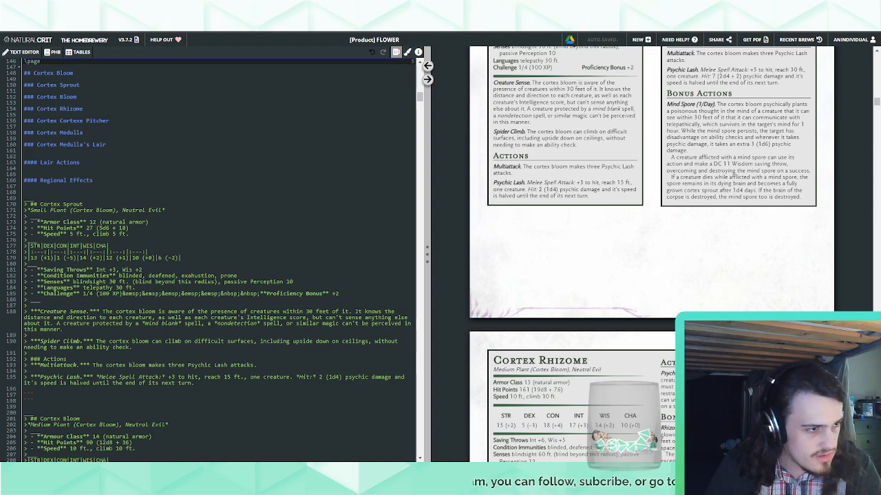
Paste the "On initiative count 20" dragon lair action paragraph under Lair Actions and remove the extra blank lines above Regional Effects
{"action": "key", "text": "ctrl+v"}
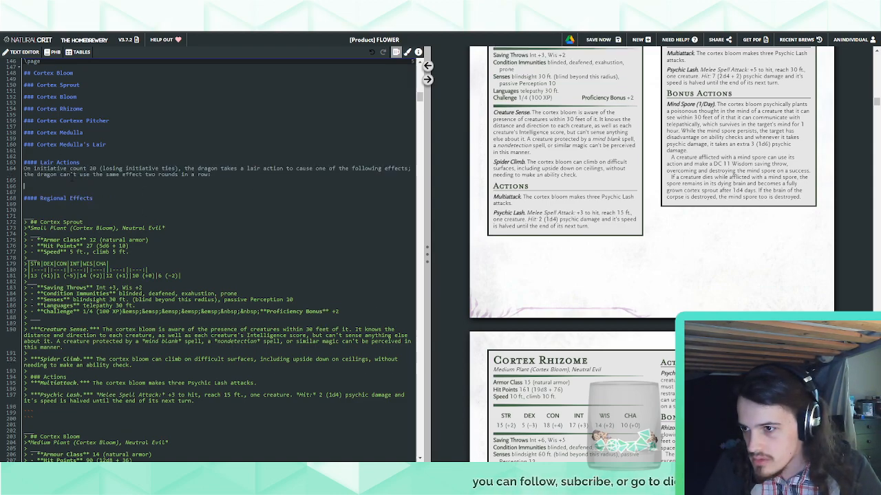
{"action": "left_click", "coordinate": [99, 194]}
{"action": "key", "text": "BackSpace"}
{"action": "key", "text": "BackSpace"}
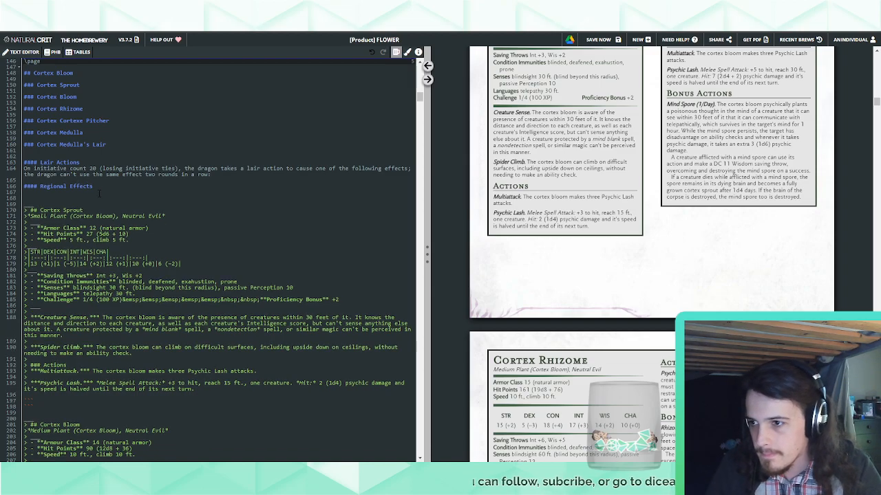
Move the text from the Cortex Medulla heading through Regional Effects to just after the page break preceding the Cortex Rhizome stat block
{"action": "left_click_drag", "start_coordinate": [77, 193], "coordinate": [134, 121]}
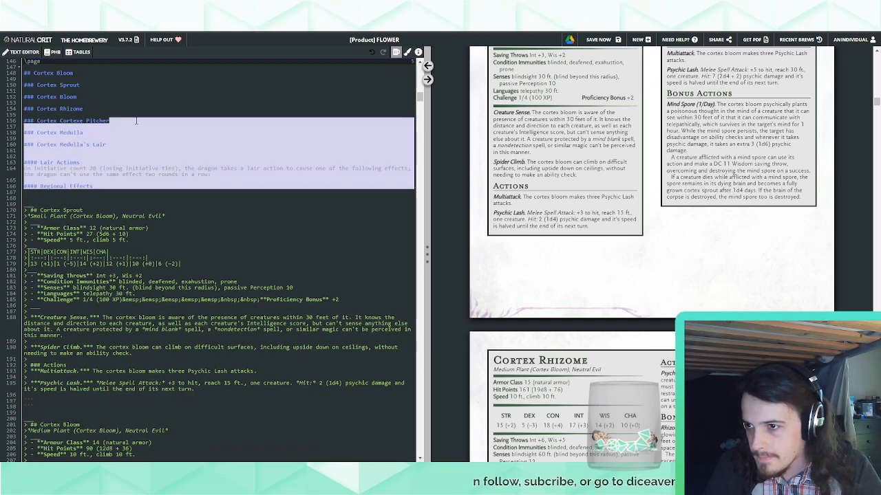
{"action": "key", "text": "BackSpace"}
{"action": "scroll", "coordinate": [133, 177], "scroll_direction": "down", "scroll_amount": 5}
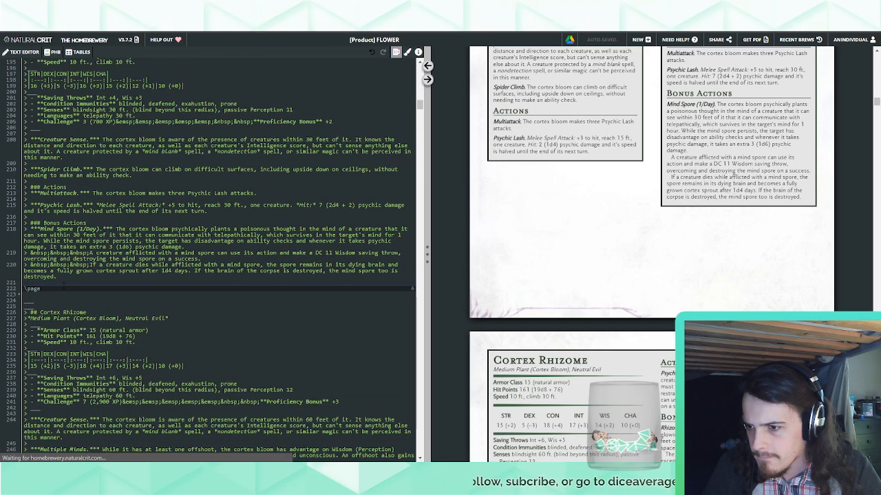
{"action": "left_click", "coordinate": [63, 287]}
{"action": "key", "text": "ctrl+v"}
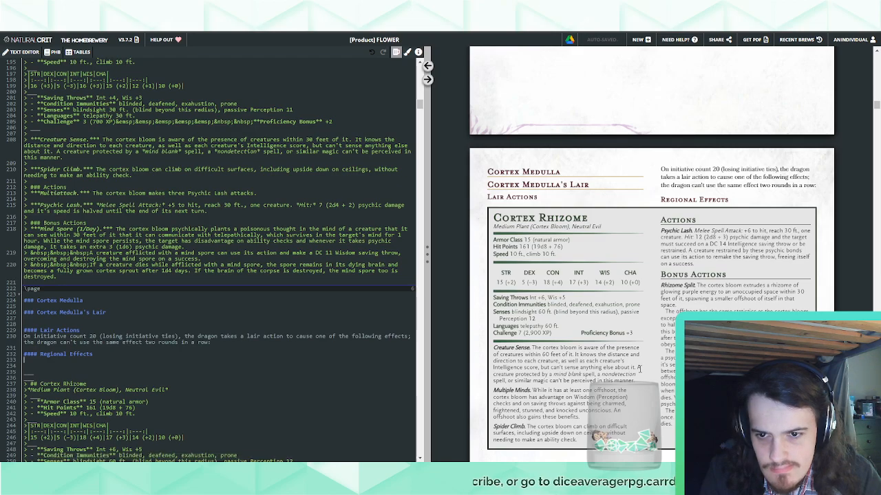
Move the Cortex Medulla headings and lair text from above the Cortex Rhizome stat block to below it, ahead of the next page break
{"action": "scroll", "coordinate": [42, 275], "scroll_direction": "down", "scroll_amount": 1}
{"action": "scroll", "coordinate": [41, 274], "scroll_direction": "down", "scroll_amount": 2}
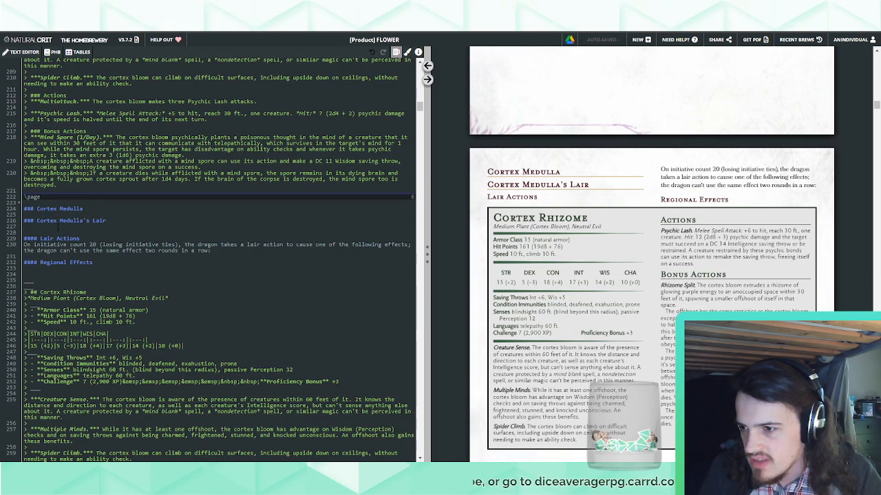
{"action": "left_click_drag", "start_coordinate": [41, 270], "coordinate": [44, 198]}
{"action": "key", "text": "BackSpace"}
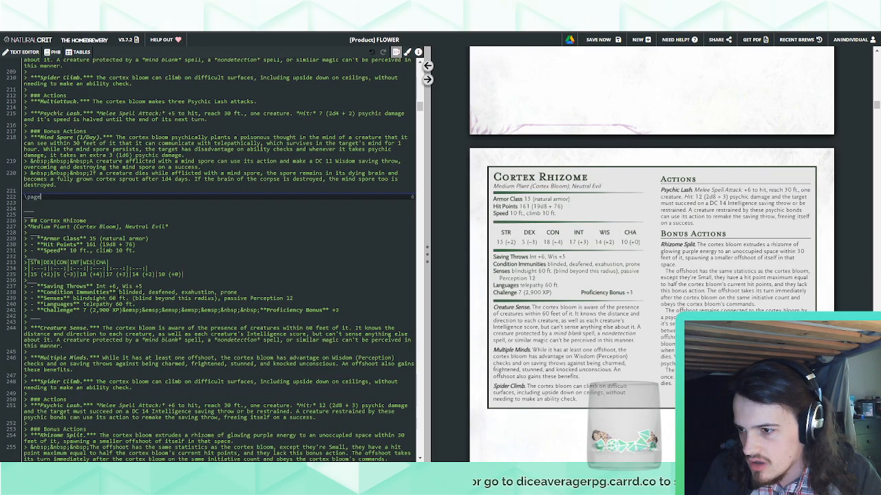
{"action": "scroll", "coordinate": [44, 198], "scroll_direction": "down", "scroll_amount": 5}
{"action": "left_click", "coordinate": [110, 272]}
{"action": "key", "text": "ctrl+v"}
{"action": "scroll", "coordinate": [597, 337], "scroll_direction": "down", "scroll_amount": 10}
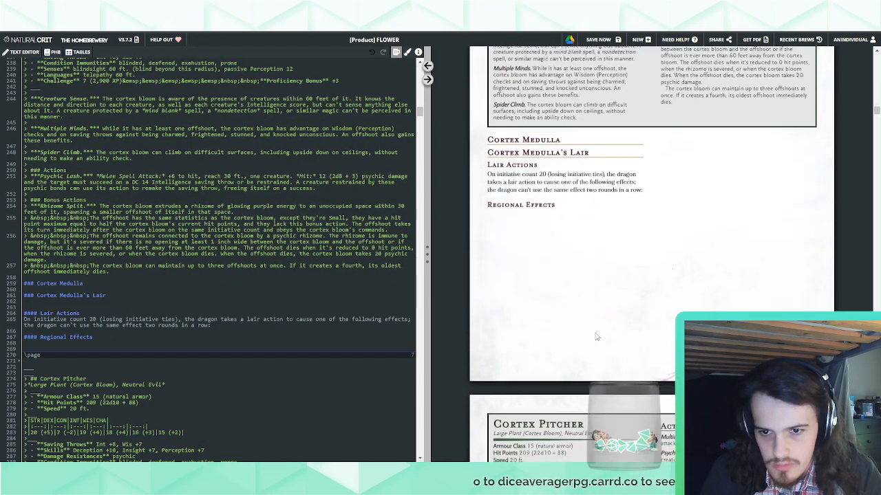
Replace the first "dragon" in the Lair Actions paragraph with "cortex bloom"
{"action": "scroll", "coordinate": [645, 293], "scroll_direction": "down", "scroll_amount": 4}
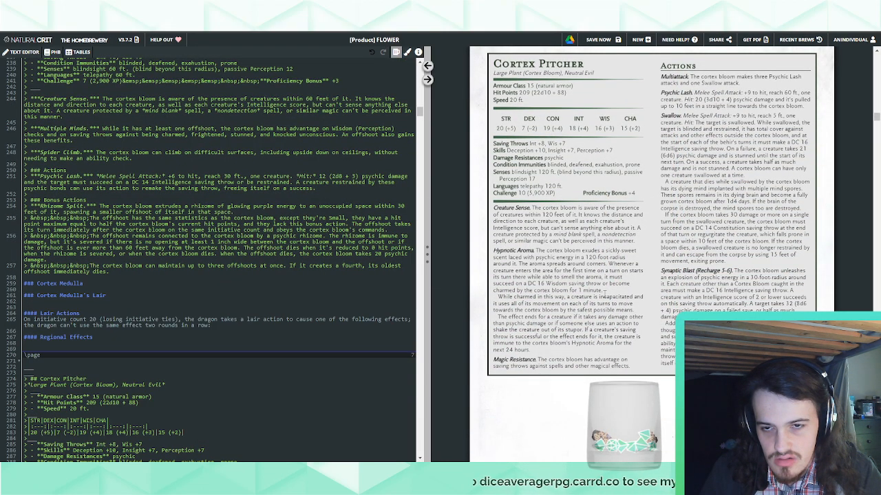
{"action": "scroll", "coordinate": [605, 294], "scroll_direction": "up", "scroll_amount": 7}
{"action": "scroll", "coordinate": [605, 295], "scroll_direction": "up", "scroll_amount": 6}
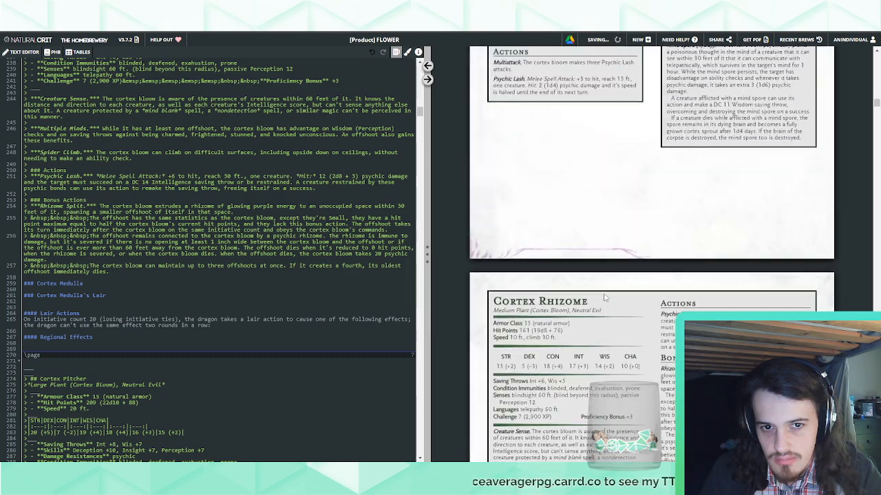
{"action": "scroll", "coordinate": [604, 297], "scroll_direction": "down", "scroll_amount": 4}
{"action": "scroll", "coordinate": [604, 297], "scroll_direction": "down", "scroll_amount": 1}
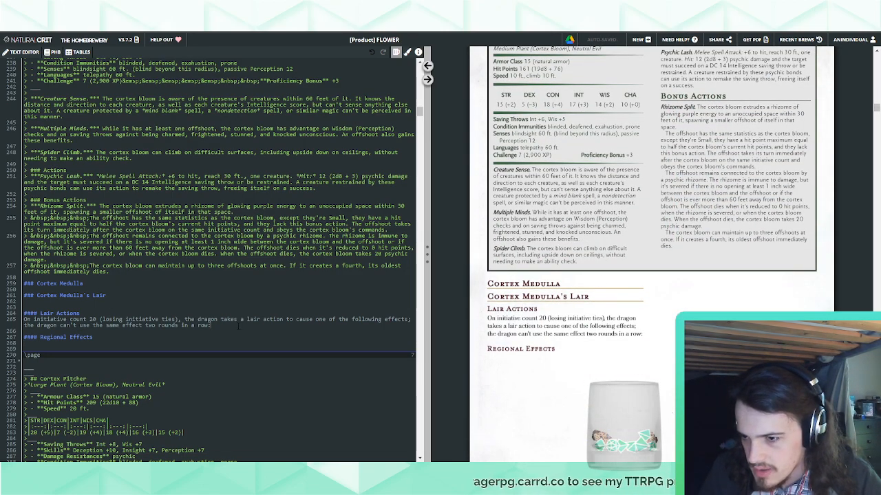
{"action": "double_click", "coordinate": [208, 319]}
{"action": "type", "text": "cortex"}
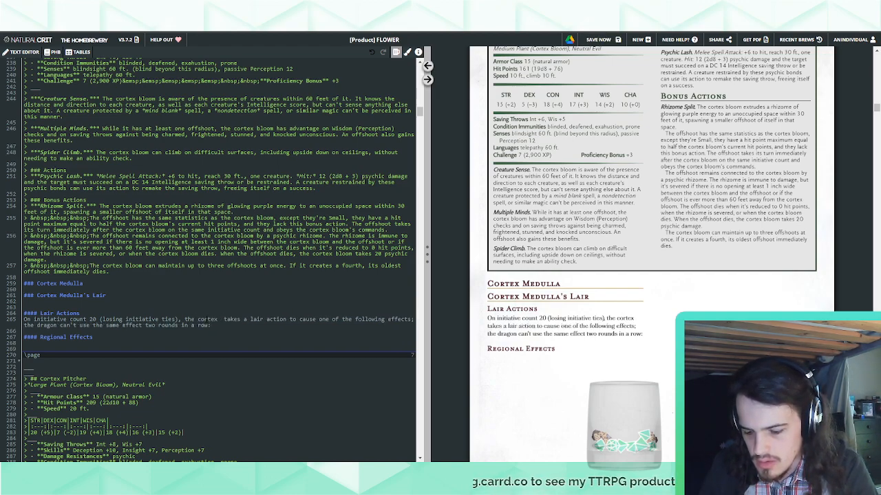
{"action": "type", "text": " bloom"}
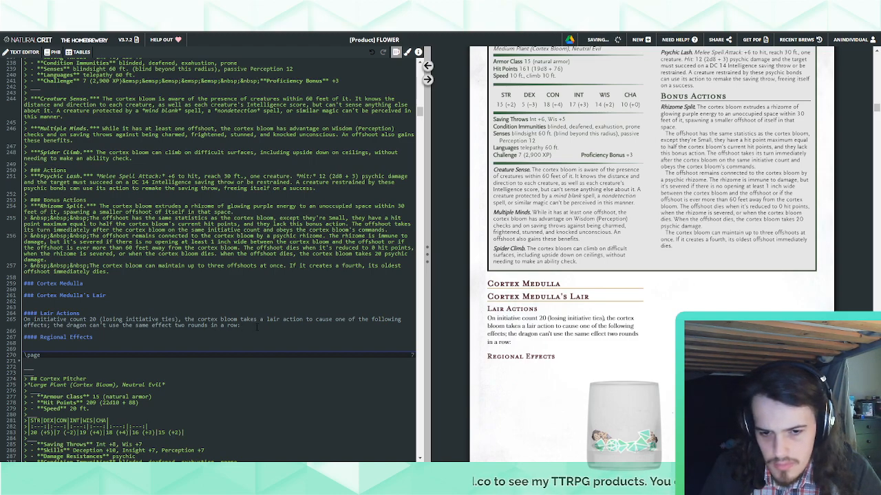
Start a bullet point below the Lair Actions paragraph with the text "Psychic vines surrou"
{"action": "key", "text": "Return"}
{"action": "key", "text": "Return"}
{"action": "type", "text": "*"}
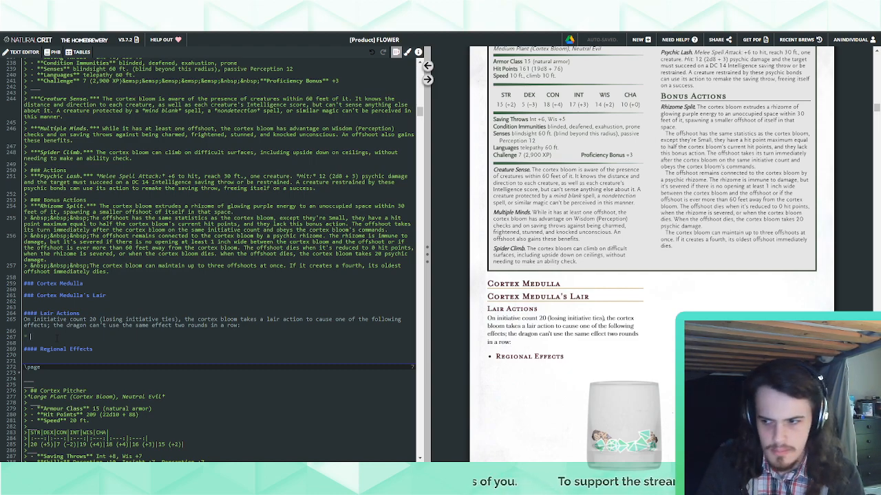
{"action": "type", "text": "Psychic "}
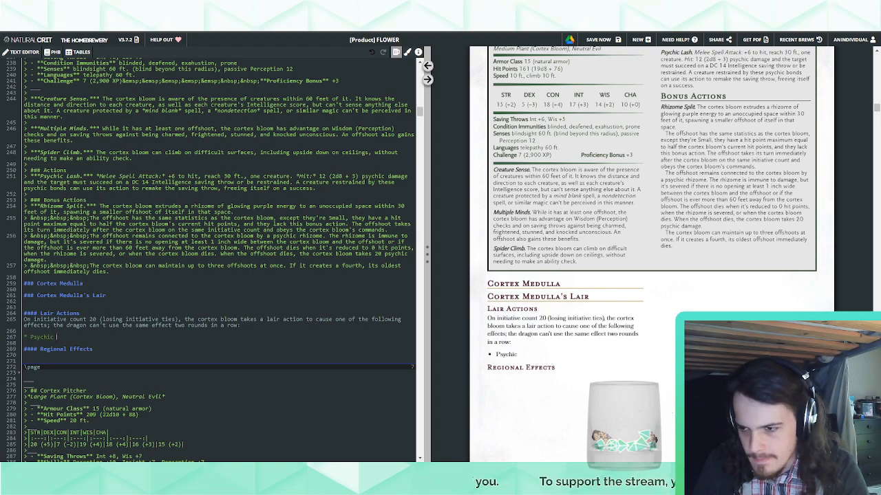
{"action": "type", "text": "vines "}
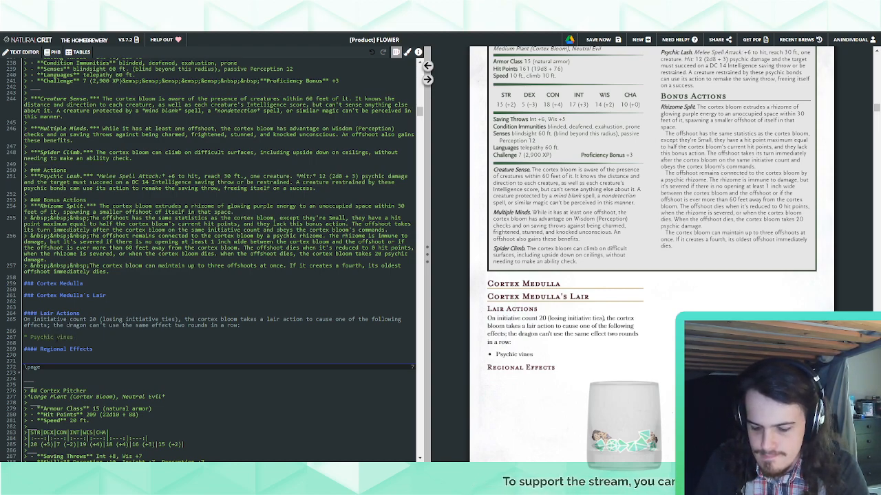
{"action": "type", "text": "surrou"}
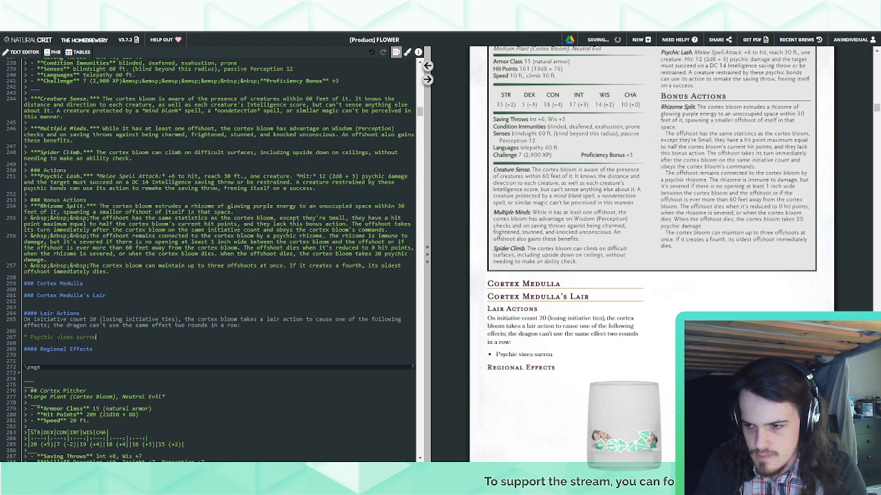
Reword the lair action bullet to read "Psychic vendrils fill a 20-foot cube"
{"action": "key", "text": "BackSpace"}
{"action": "key", "text": "BackSpace"}
{"action": "key", "text": "BackSpace"}
{"action": "key", "text": "BackSpace"}
{"action": "key", "text": "BackSpace"}
{"action": "key", "text": "BackSpace"}
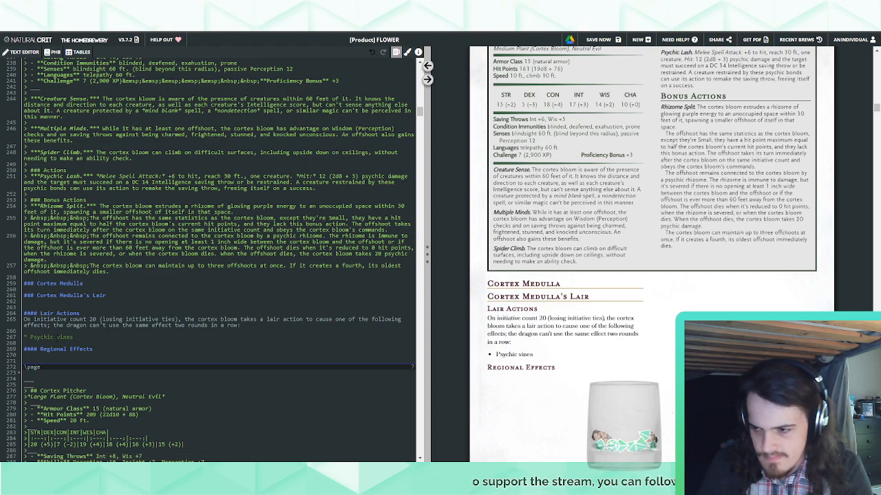
{"action": "key", "text": "BackSpace"}
{"action": "key", "text": "BackSpace"}
{"action": "key", "text": "BackSpace"}
{"action": "key", "text": "BackSpace"}
{"action": "key", "text": "BackSpace"}
{"action": "type", "text": "en"}
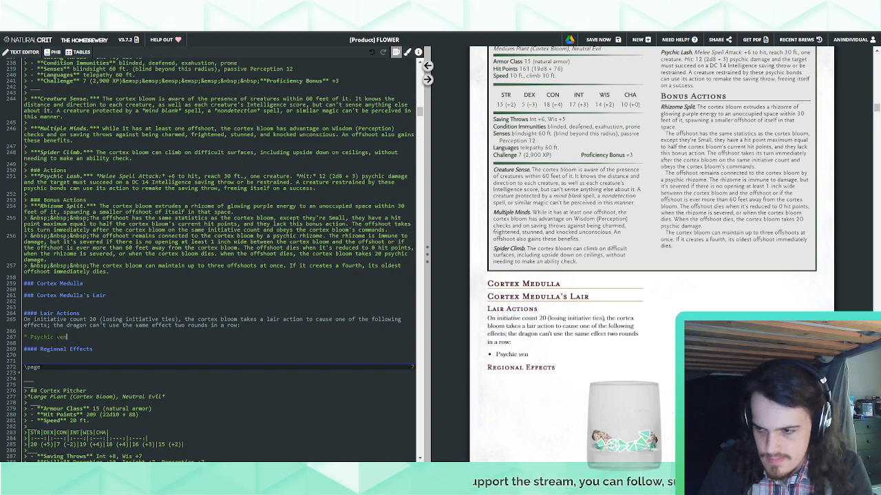
{"action": "type", "text": "drils fill"}
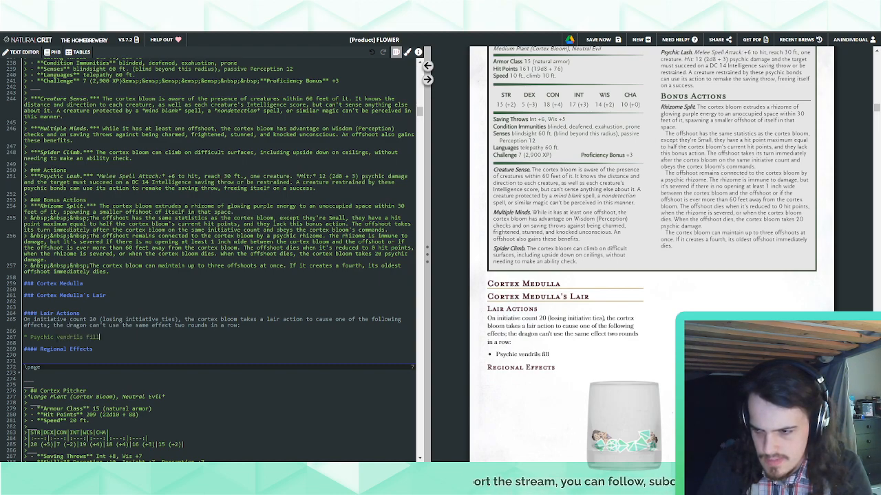
{"action": "type", "text": " a 20-foot"}
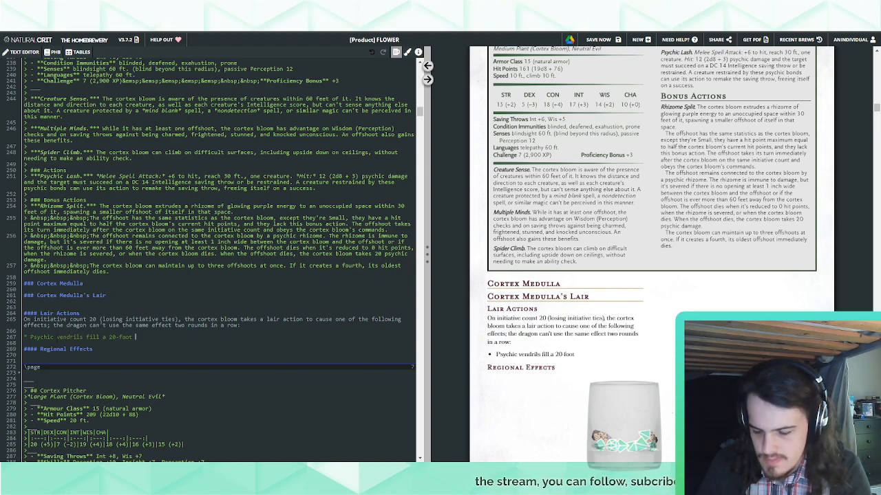
{"action": "type", "text": " cube"}
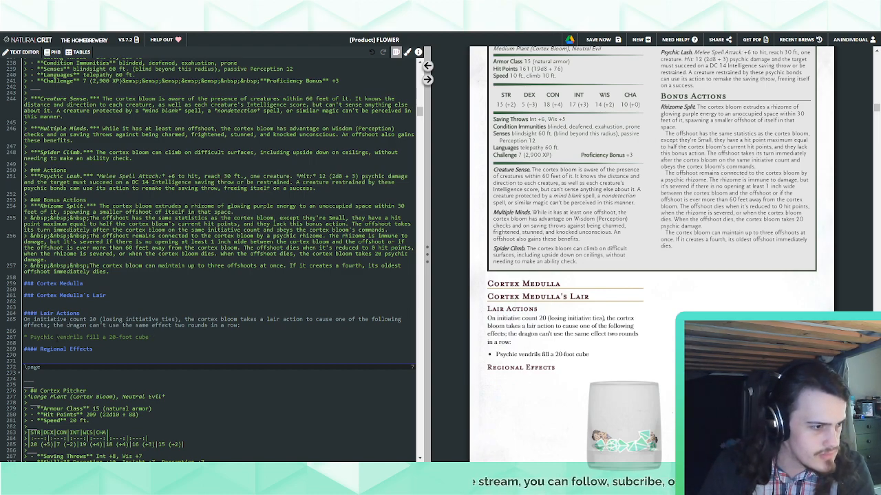
{"action": "type", "text": " that the c"}
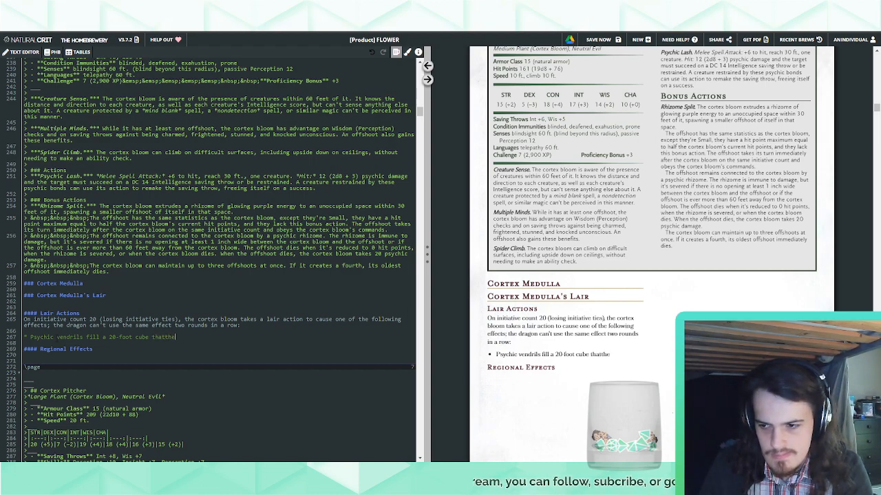
{"action": "type", "text": "ortex bloom can "}
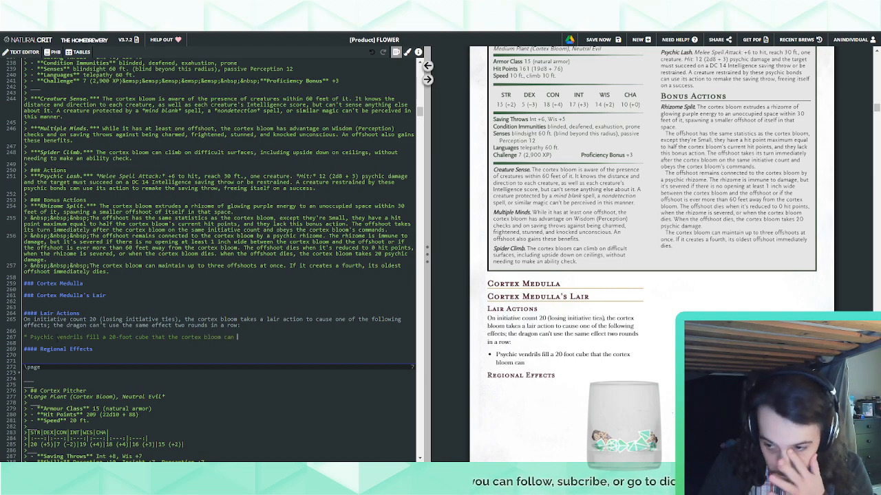
{"action": "type", "text": "see within 120 "}
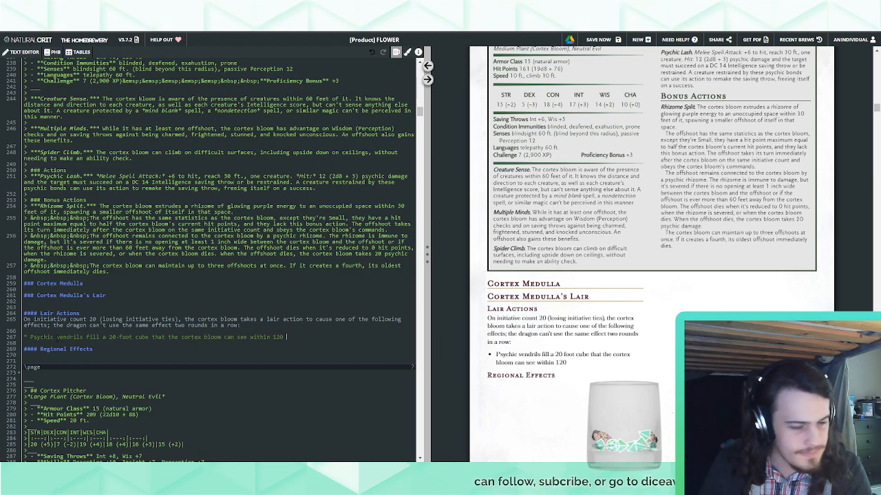
{"action": "type", "text": "feet of it."}
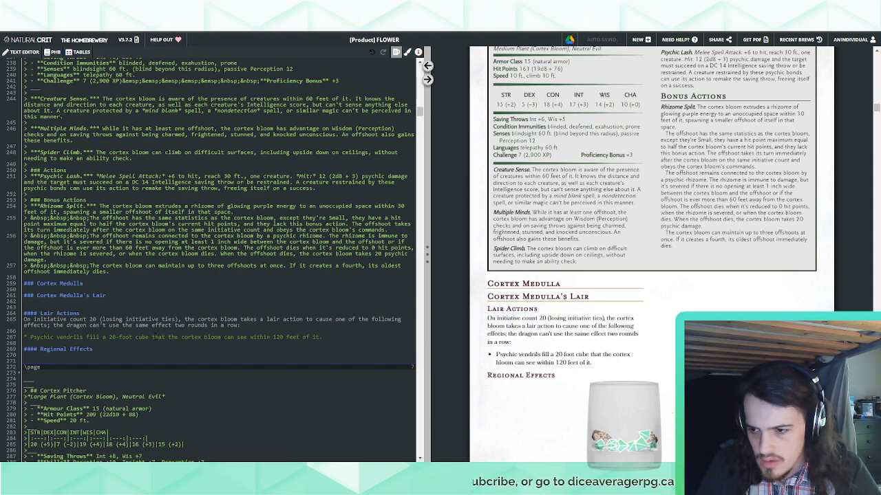
Insert "centered on a point" after "20-foot cube" in the lair action bullet
{"action": "left_click", "coordinate": [153, 337]}
{"action": "type", "text": "centered on a point that the cortex bloom can see within 120 feet of it. "}
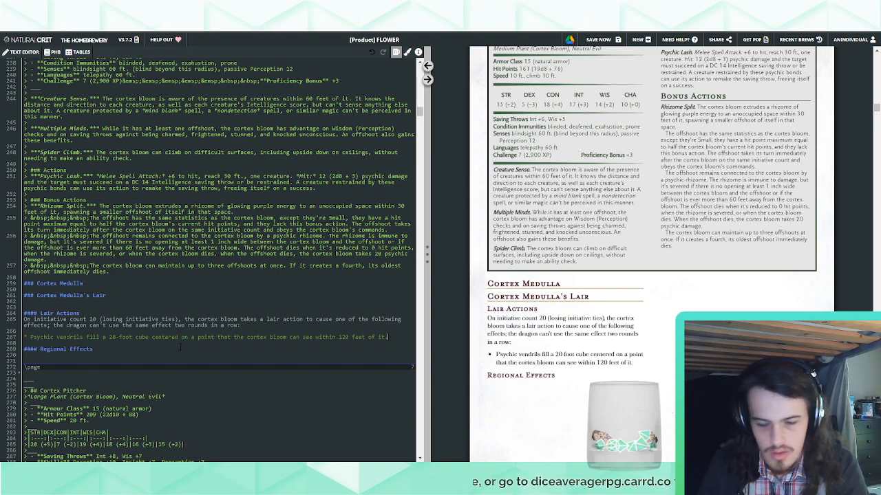
{"action": "type", "text": "Eac"}
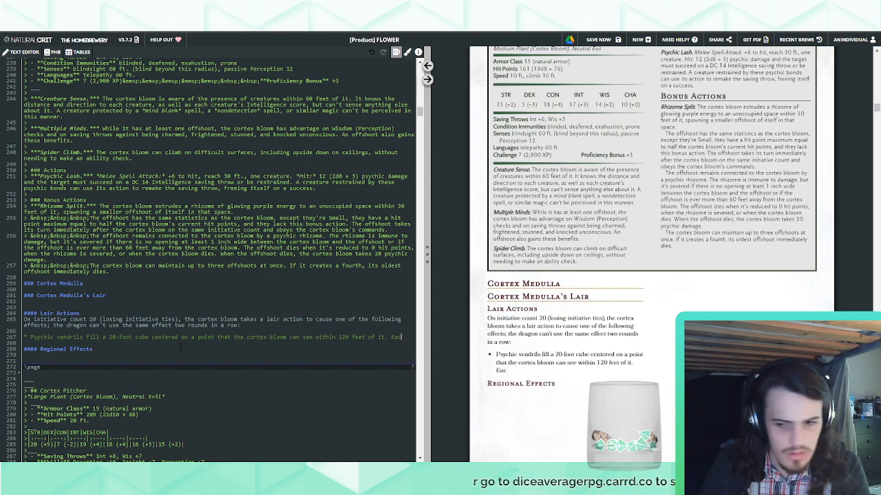
{"action": "type", "text": "h creature in the "}
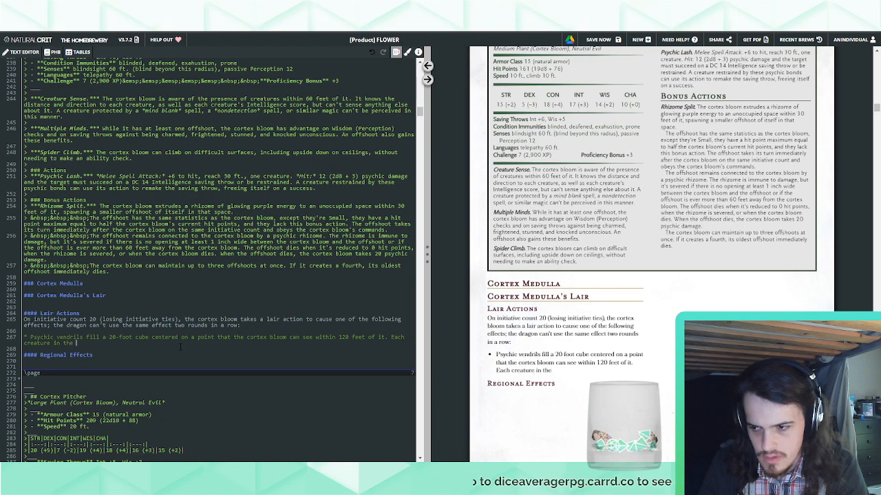
{"action": "type", "text": "area must make "}
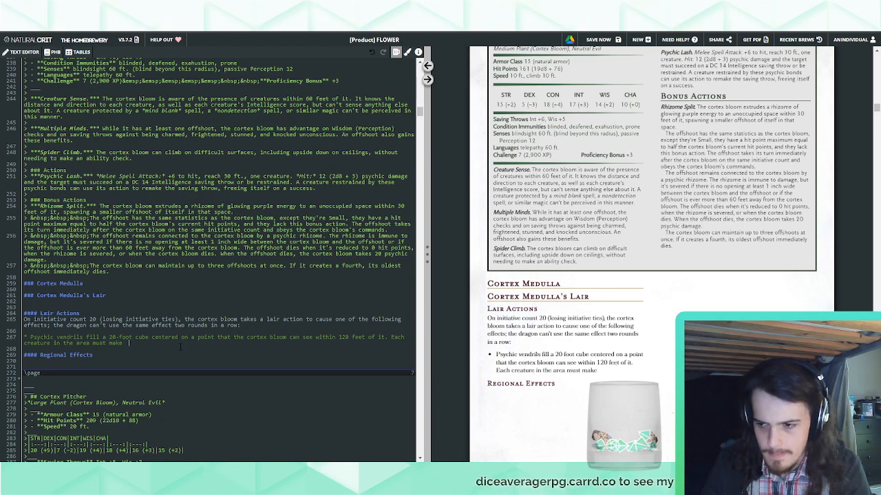
{"action": "type", "text": "a DC 20 Intelligenc"}
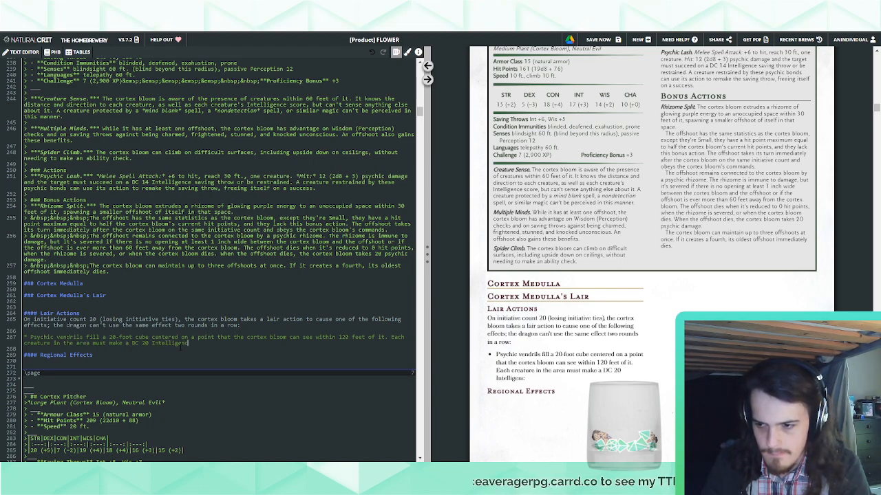
{"action": "type", "text": "e saving thr"}
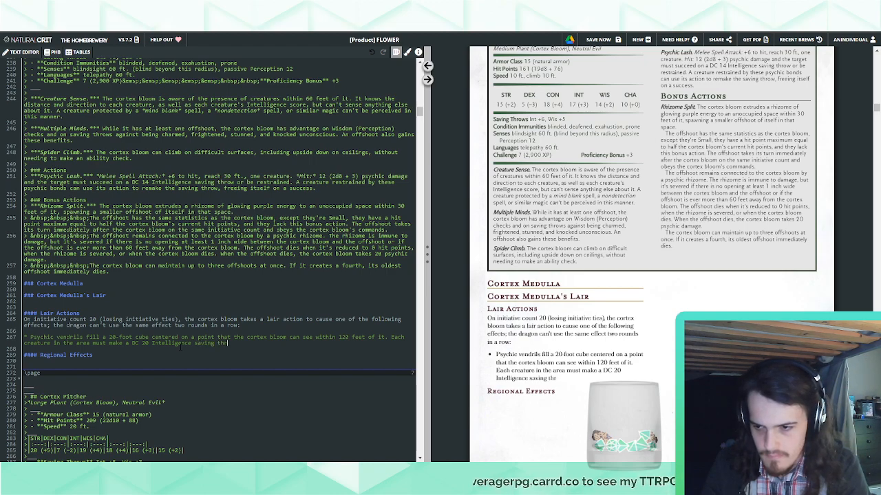
{"action": "type", "text": "ow or become re"}
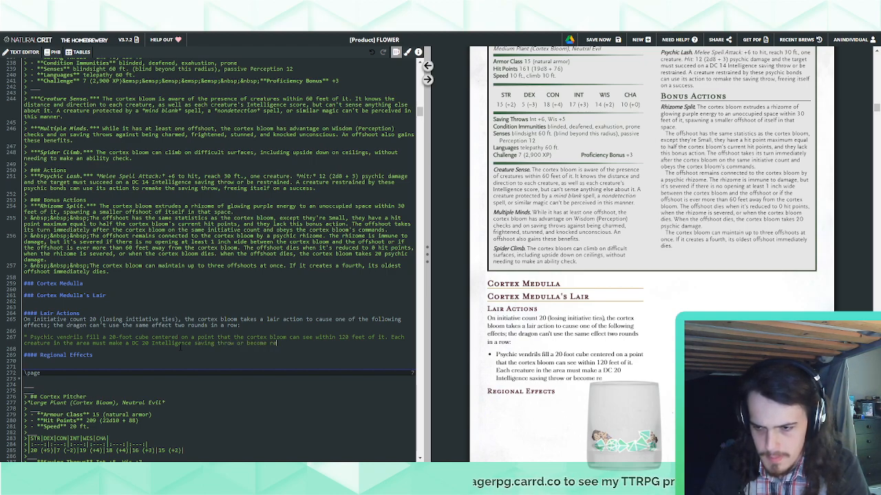
{"action": "type", "text": "strained by the"}
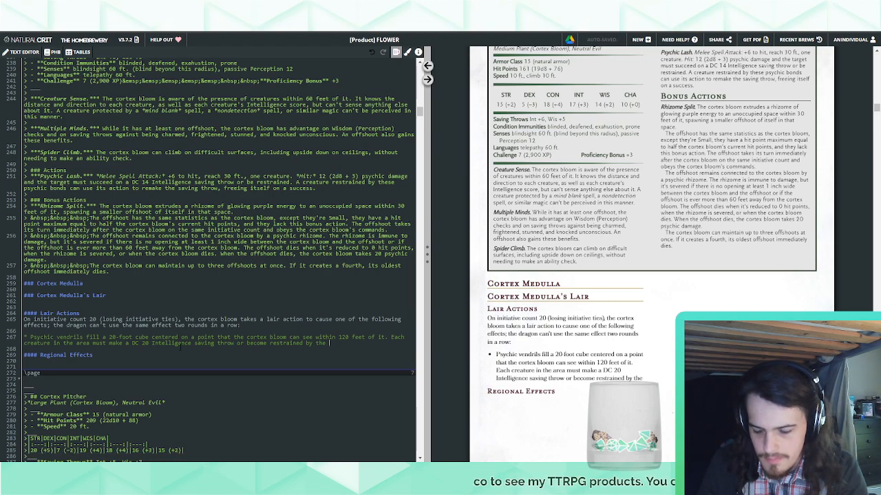
Correct "vendrils" to "tendrils" in the bullet's opening and end the saving throw sentence with "tendrils."
{"action": "type", "text": "v"}
{"action": "key", "text": "BackSpace"}
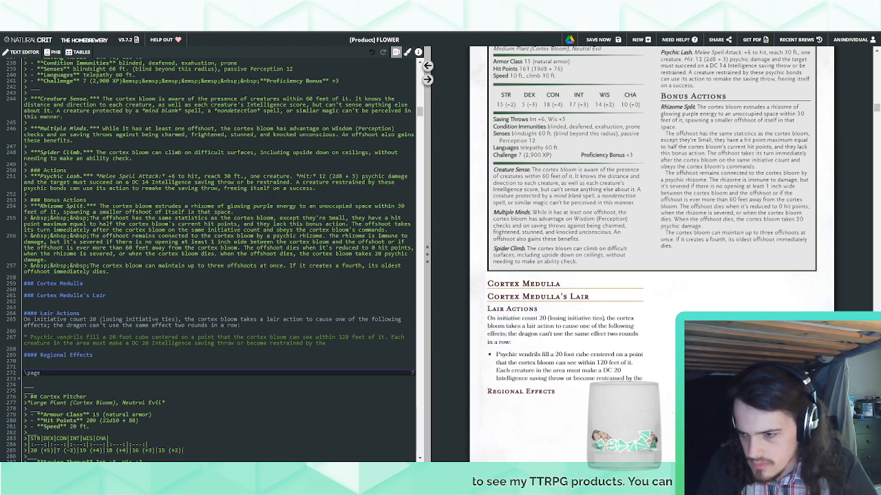
{"action": "key", "text": "BackSpace"}
{"action": "type", "text": "the tendri"}
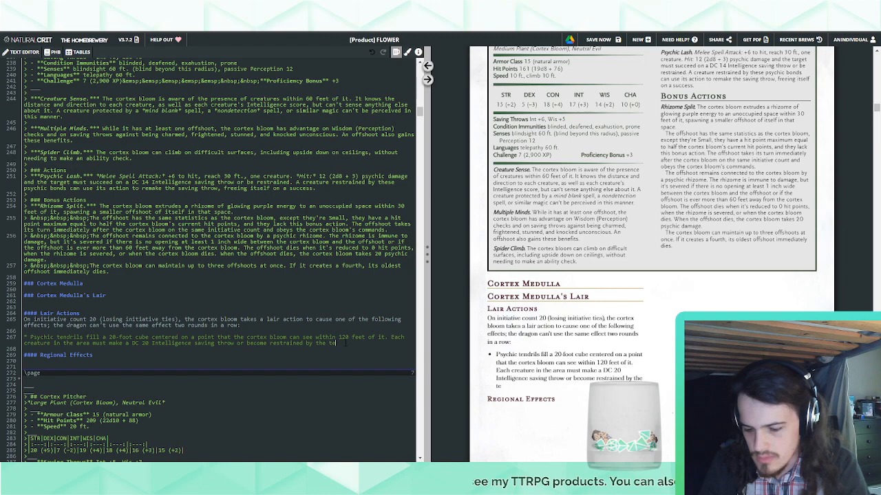
{"action": "type", "text": "ls."}
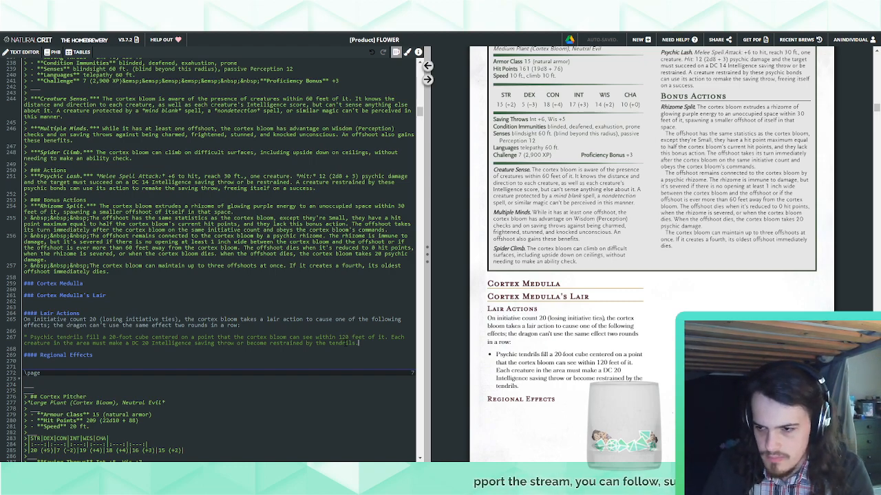
Add the sentence "The tendrils last until initiative count 20 of the next round." to the tendrils bullet
{"action": "type", "text": "The tendrils l"}
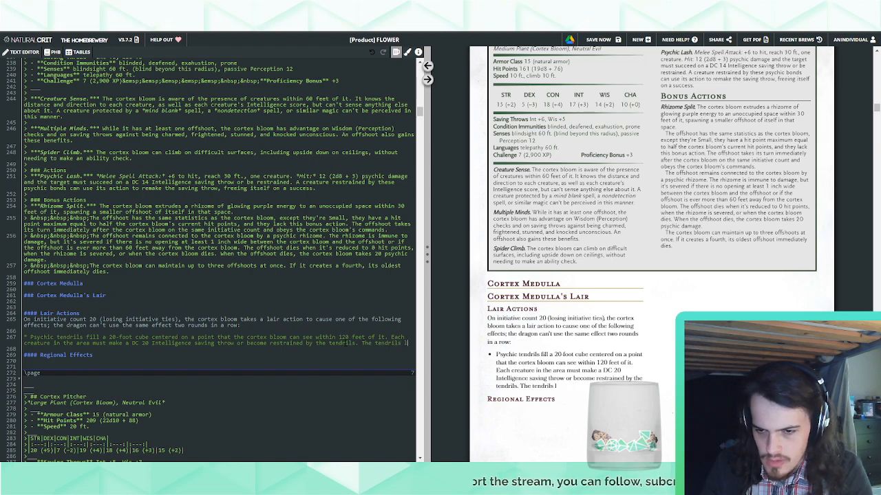
{"action": "type", "text": "ast until initiat"}
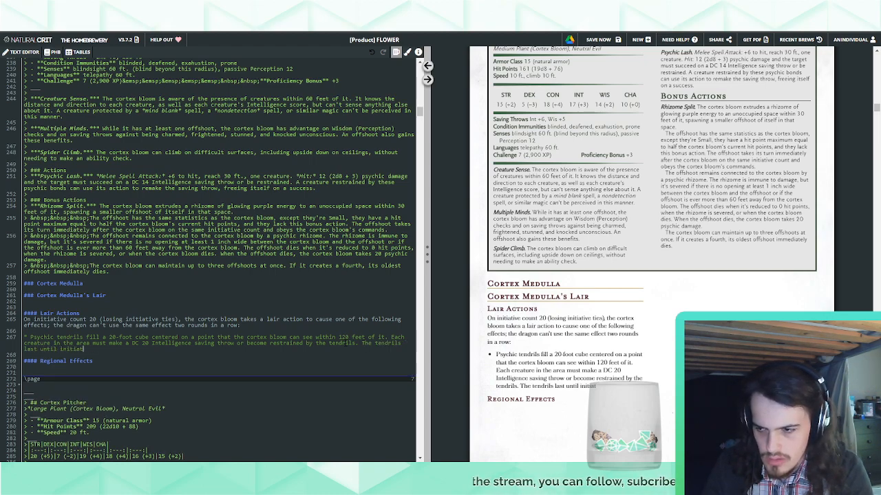
{"action": "type", "text": "ive count 20 of th"}
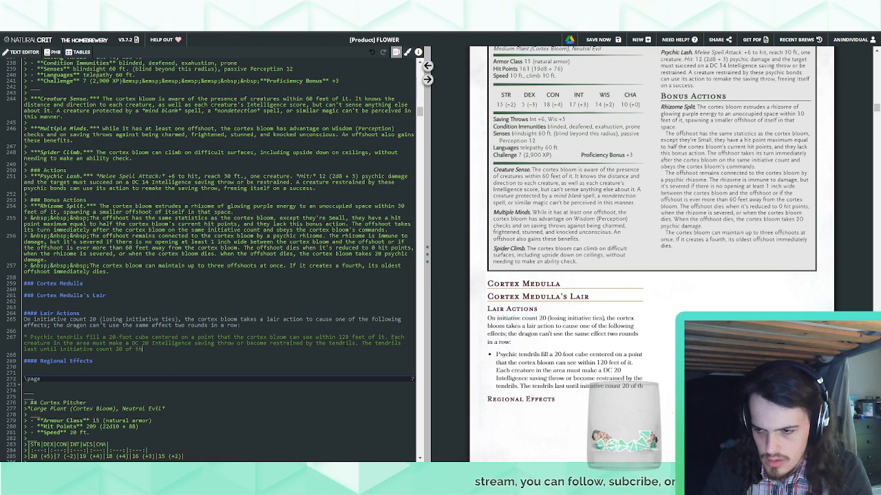
{"action": "type", "text": "e next round."}
Start a second lair action bullet below the tendrils bullet, opening with "1d4"
{"action": "key", "text": "Return"}
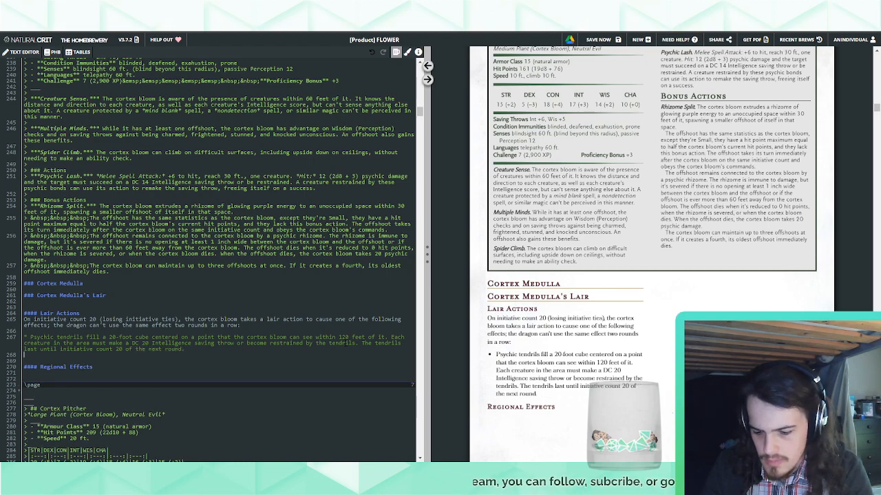
{"action": "type", "text": "*"}
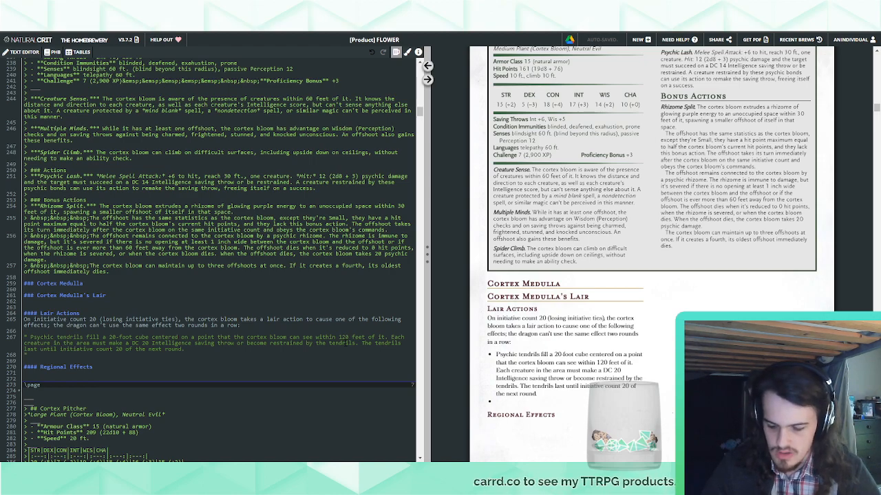
{"action": "type", "text": "Three"}
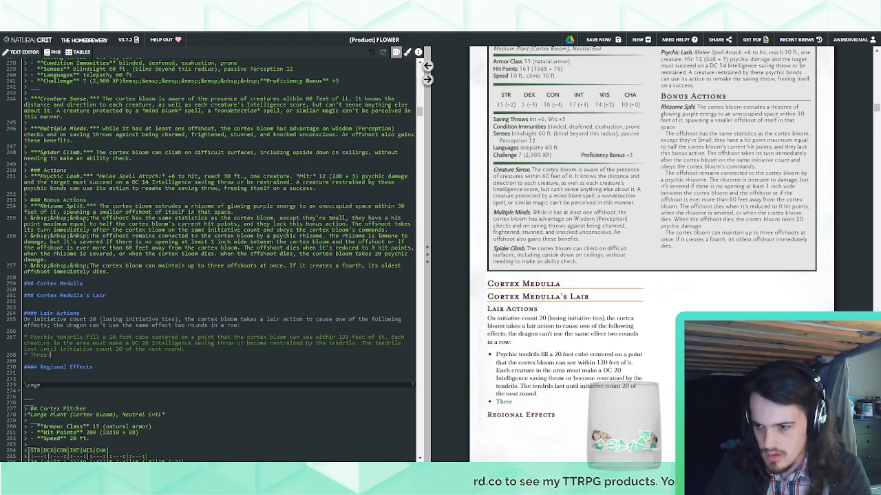
{"action": "key", "text": "BackSpace"}
{"action": "key", "text": "BackSpace"}
{"action": "key", "text": "BackSpace"}
{"action": "key", "text": "BackSpace"}
{"action": "type", "text": "1d4 "}
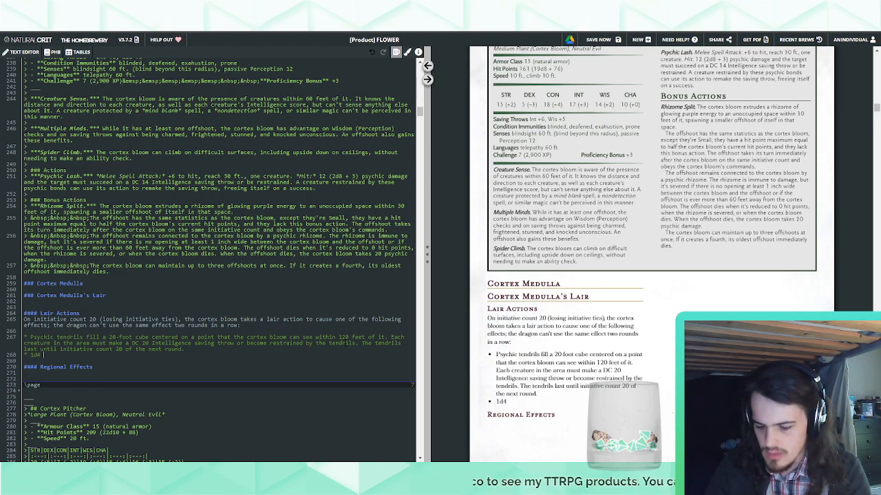
{"action": "type", "text": "**cortex** s"}
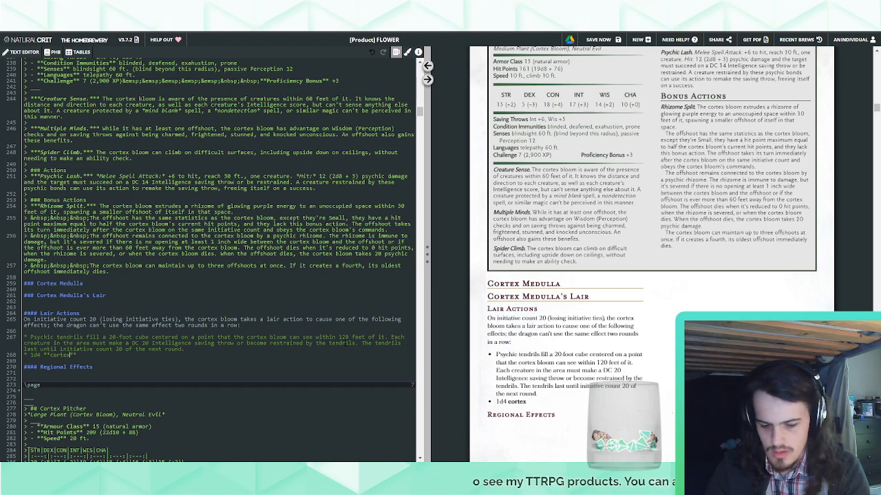
Continue the second bullet with "cortex sprouts" in bold Markdown followed by "erupt from"
{"action": "key", "text": "BackSpace"}
{"action": "key", "text": "BackSpace"}
{"action": "key", "text": "BackSpace"}
{"action": "key", "text": "BackSpace"}
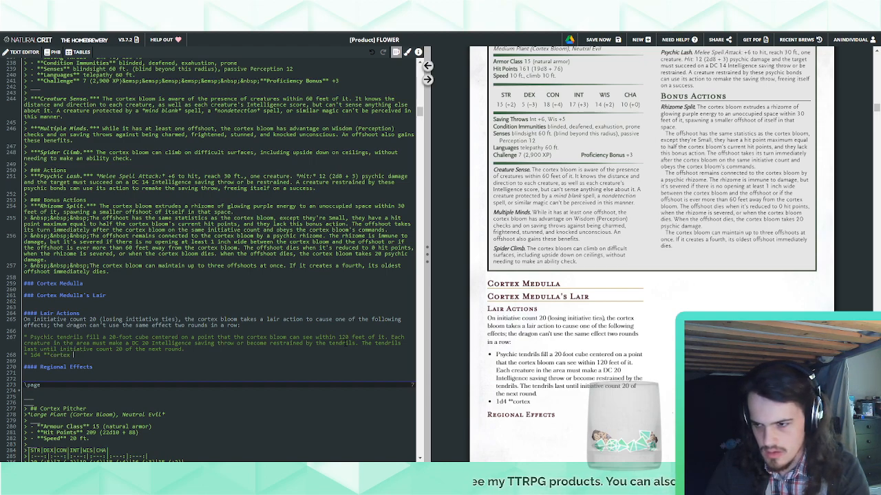
{"action": "type", "text": "sprouts**"}
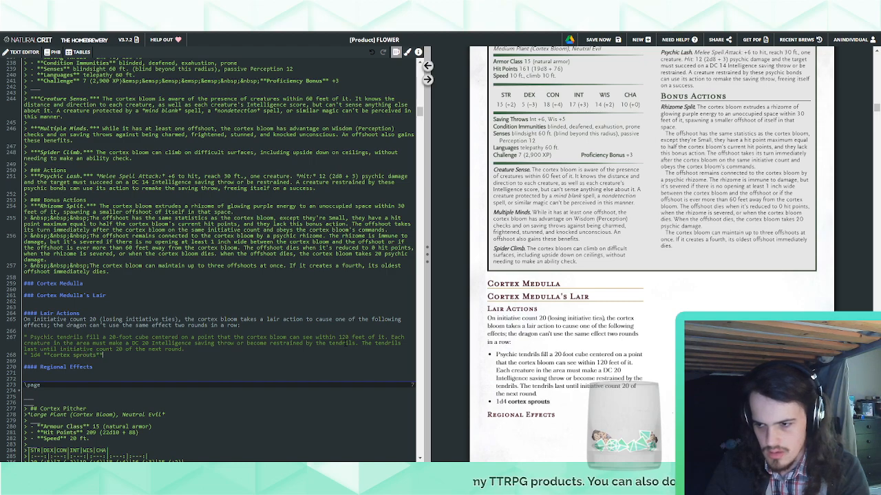
{"action": "type", "text": " erupt from the ground i"}
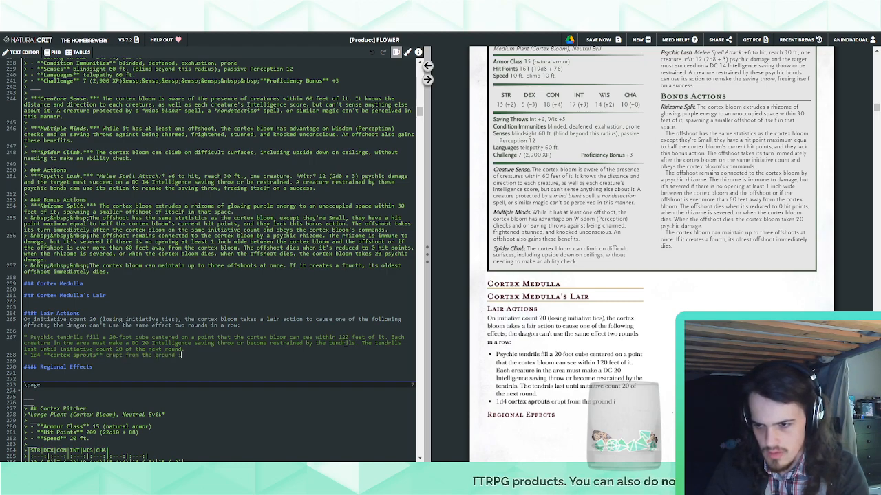
{"action": "type", "text": "n unoccupied space"}
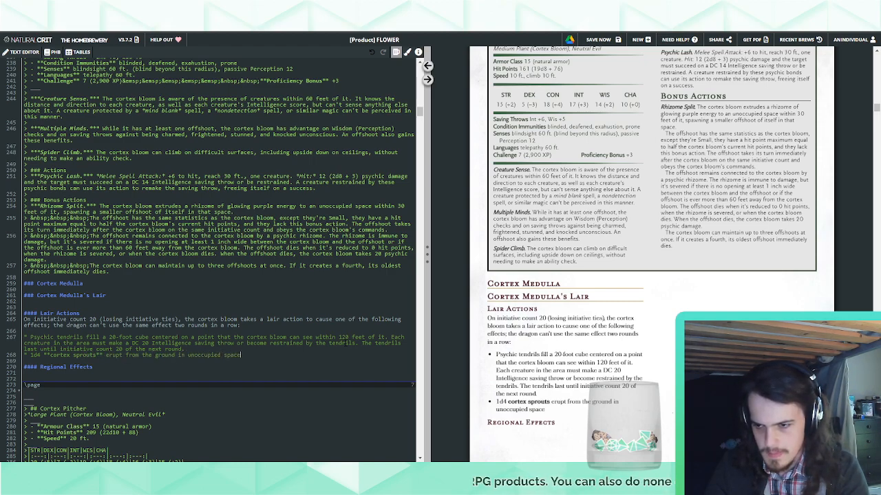
{"action": "type", "text": "s within 60 feet of that"}
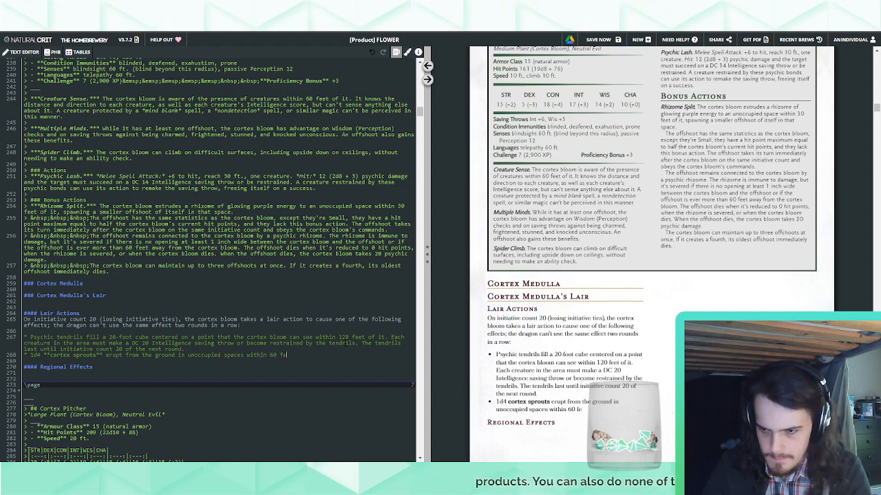
Finish the sprouts sentence with "the ground in unoccupied spaces within 60 feet of the cortex bloom that it can see."
{"action": "key", "text": "BackSpace"}
{"action": "key", "text": "BackSpace"}
{"action": "key", "text": "BackSpace"}
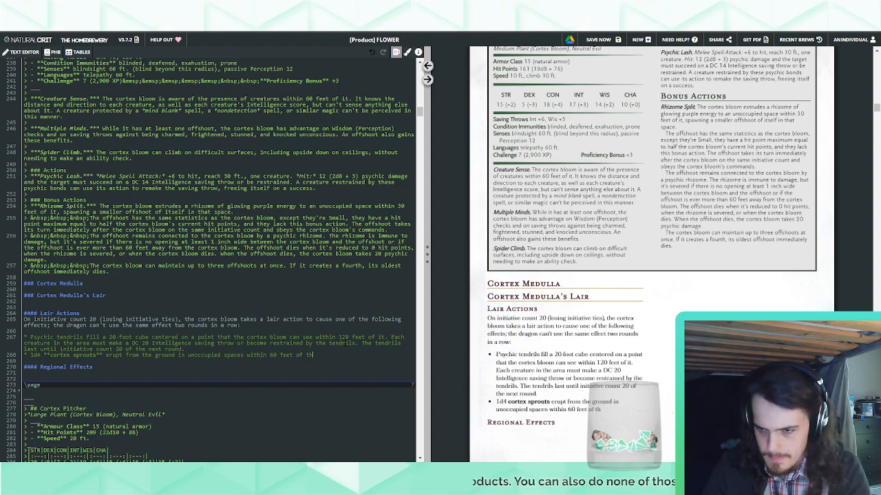
{"action": "type", "text": "e cortex bloo"}
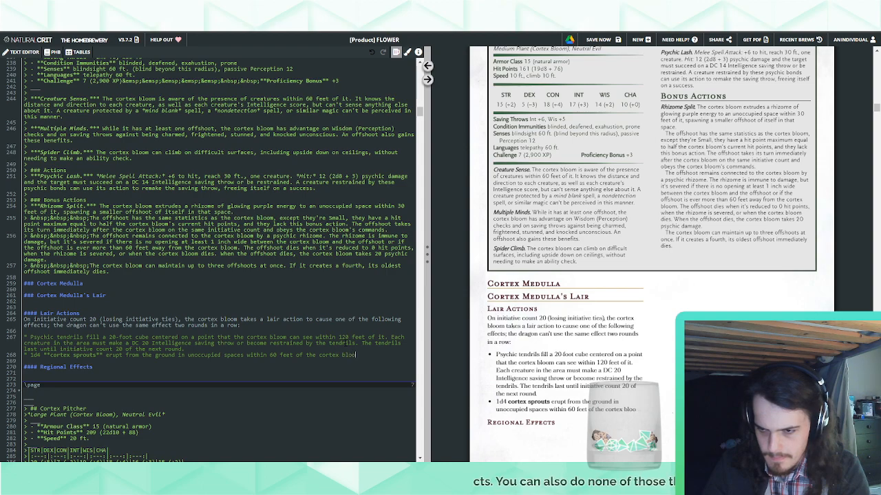
{"action": "type", "text": "m that it can see."}
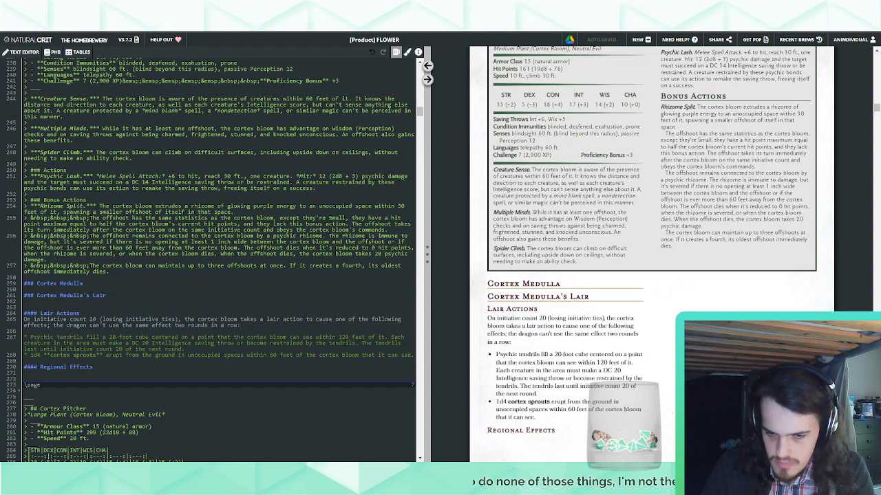
Change the number of cortex sprouts to 2d4 and append "The sprouts act on initiative count 20" to the bullet
{"action": "double_click", "coordinate": [35, 355]}
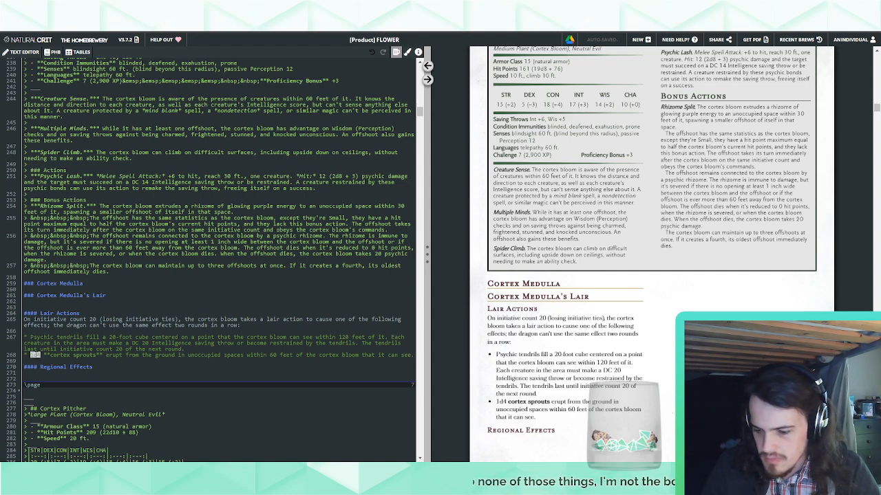
{"action": "type", "text": "2d4"}
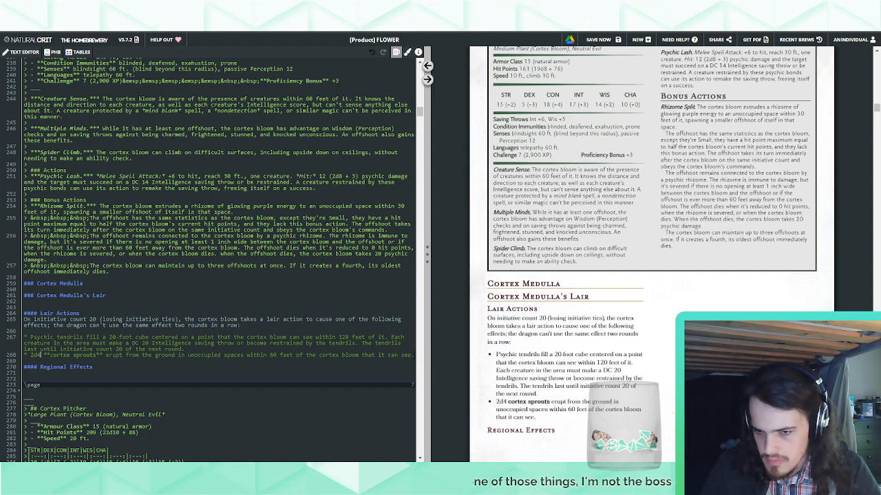
{"action": "type", "text": " The sp"}
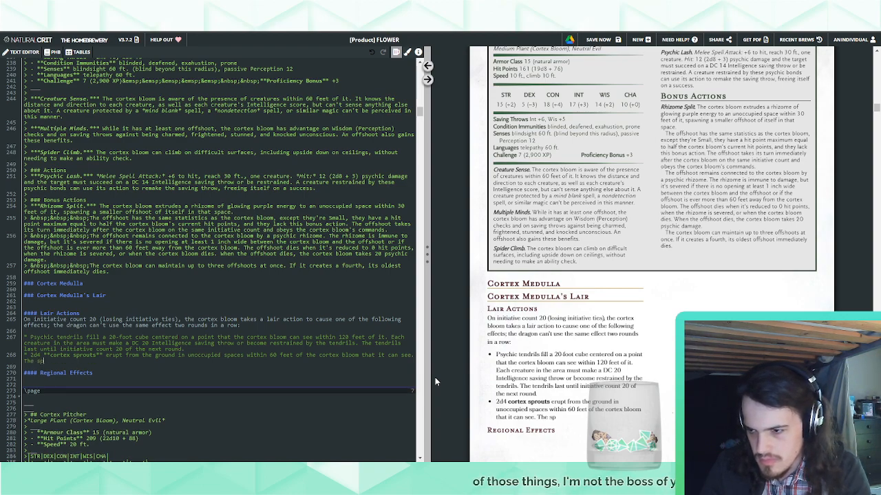
{"action": "type", "text": "routs act on ini"}
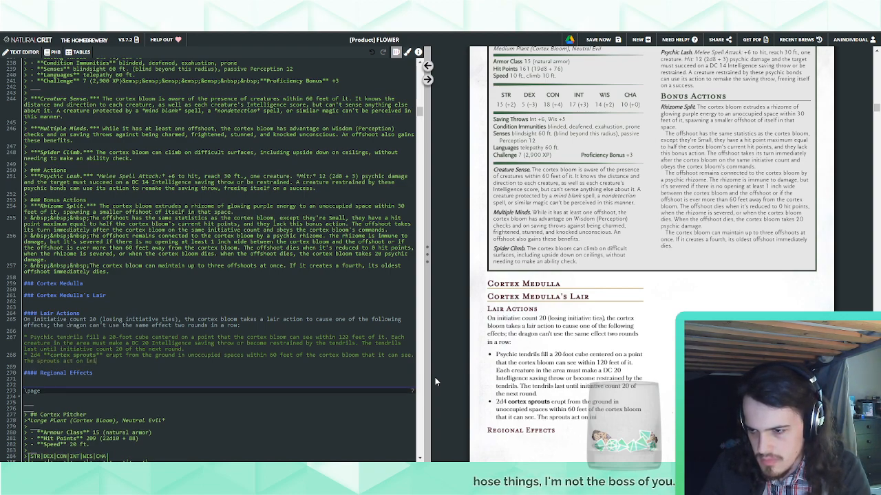
{"action": "type", "text": "tiative count 20"}
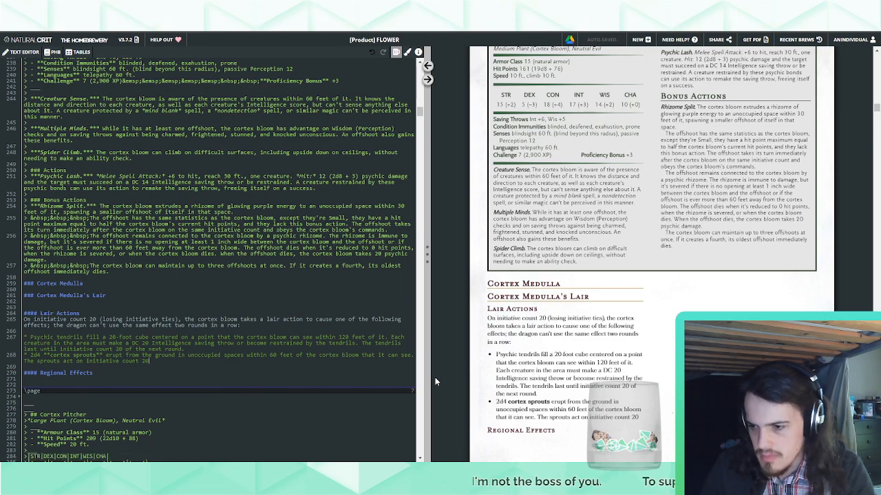
Replace "on initiative count 20" in the sprouts' last sentence with "immediately after initiative count 20 each round"
{"action": "key", "text": "ctrl+shift+Left"}
{"action": "key", "text": "ctrl+shift+Left"}
{"action": "key", "text": "ctrl+shift+Left"}
{"action": "key", "text": "ctrl+shift+Left"}
{"action": "key", "text": "ctrl+shift+Left"}
{"action": "key", "text": "ctrl+shift+Right"}
{"action": "key", "text": "ctrl+shift+Right"}
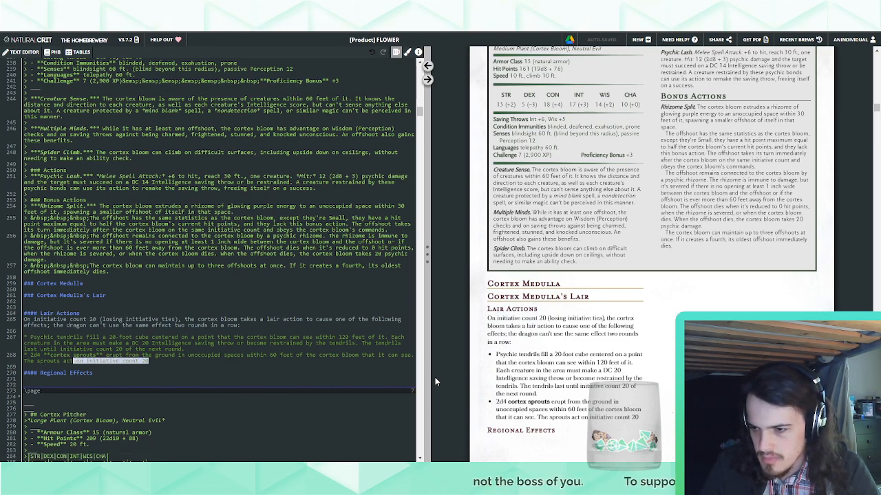
{"action": "key", "text": "ctrl+shift+Left"}
{"action": "type", "text": "immediate"}
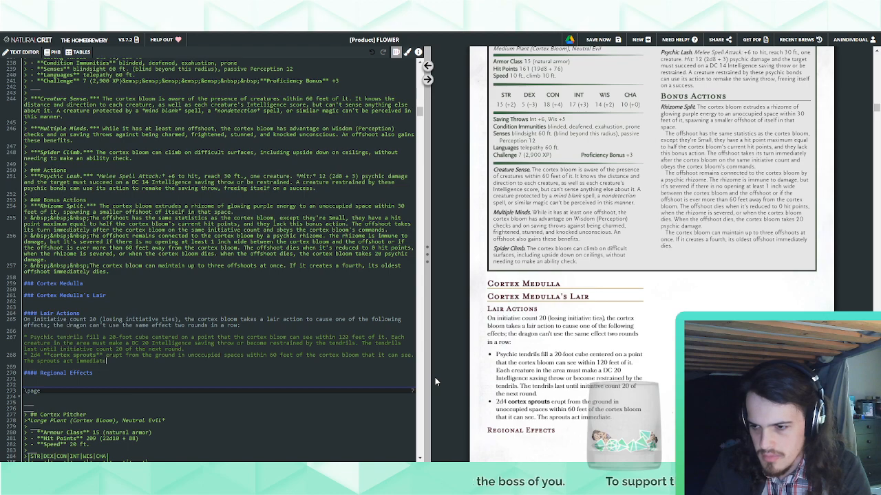
{"action": "type", "text": "ly after initiative "}
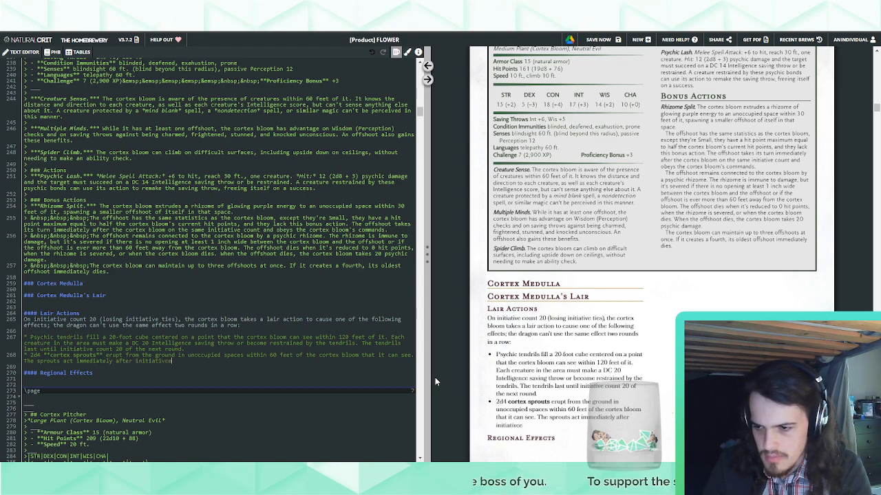
{"action": "type", "text": "count 20 each round"}
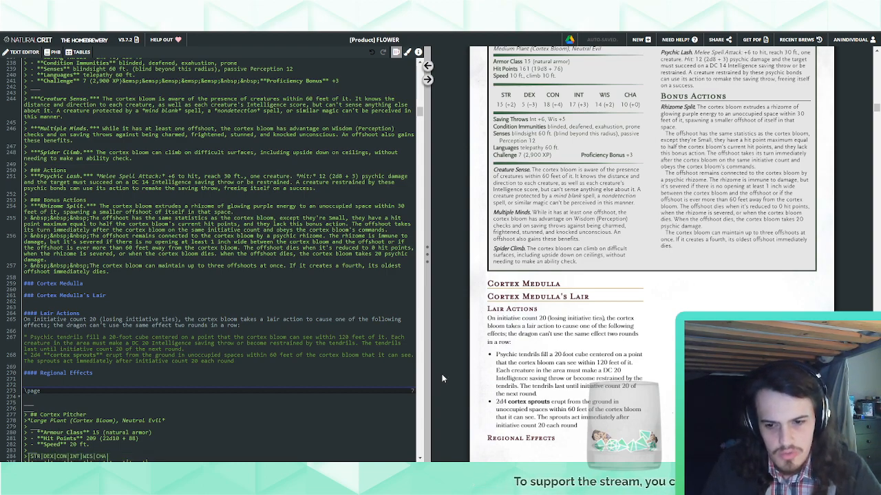
Complete the sprouts bullet's last sentence with "and follow the cortex medulla's commands." and start a new empty bullet below it
{"action": "scroll", "coordinate": [575, 406], "scroll_direction": "up", "scroll_amount": 5}
{"action": "scroll", "coordinate": [575, 406], "scroll_direction": "up", "scroll_amount": 3}
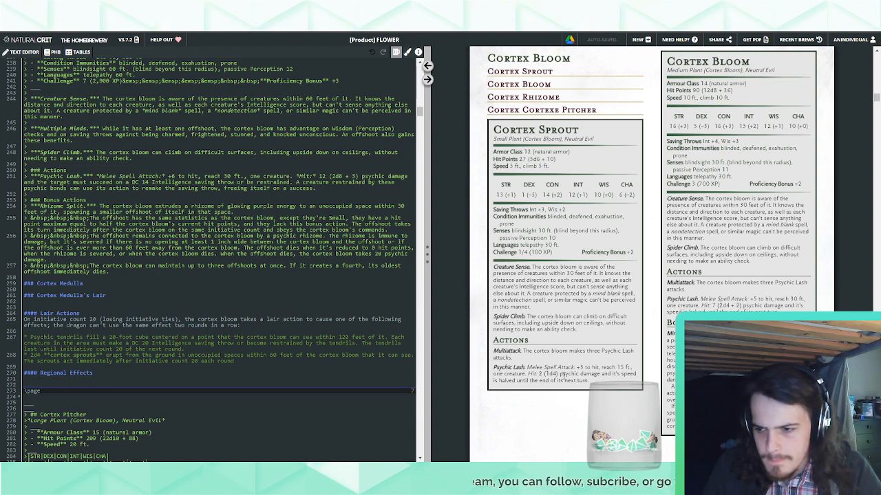
{"action": "scroll", "coordinate": [561, 376], "scroll_direction": "down", "scroll_amount": 5}
{"action": "scroll", "coordinate": [561, 376], "scroll_direction": "down", "scroll_amount": 3}
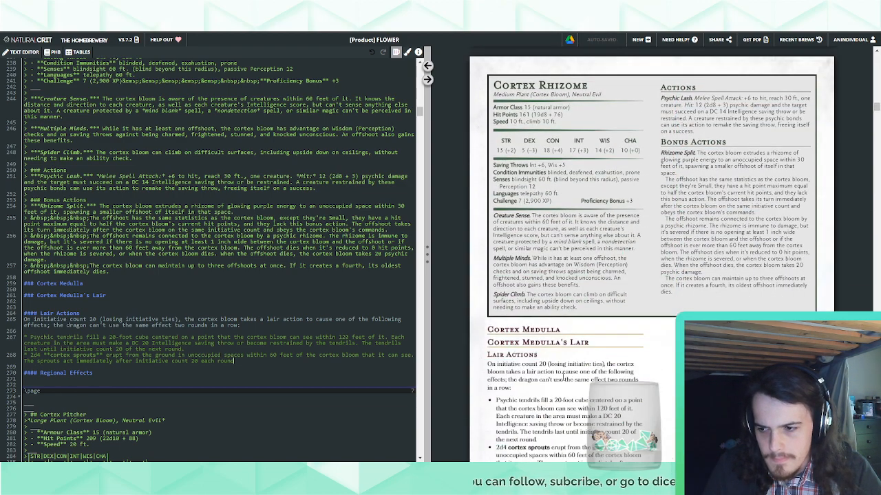
{"action": "scroll", "coordinate": [562, 377], "scroll_direction": "down", "scroll_amount": 3}
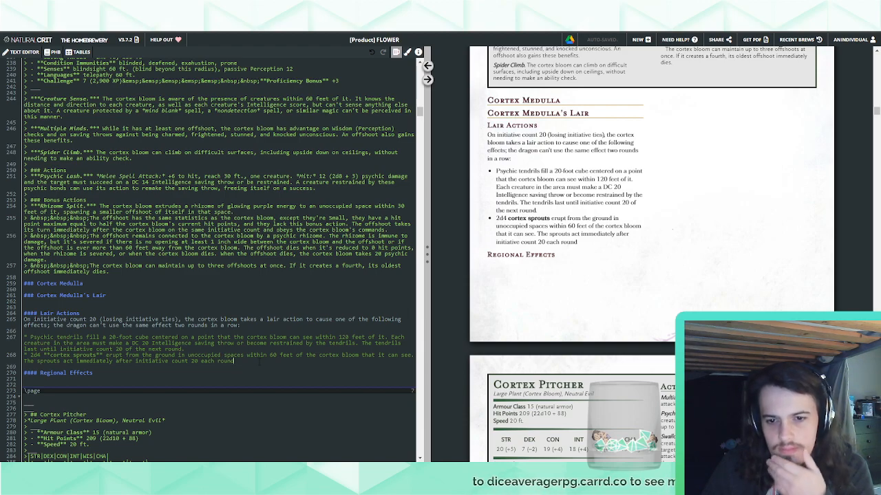
{"action": "type", "text": "and "}
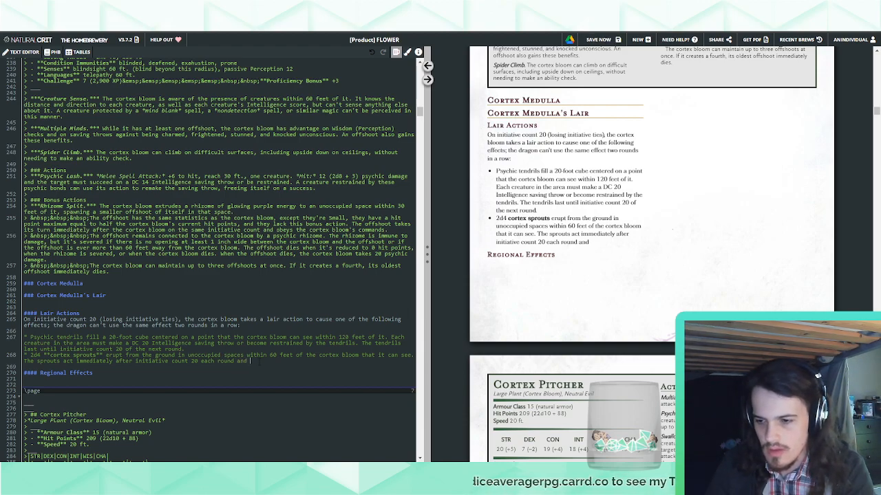
{"action": "type", "text": "follow the corted"}
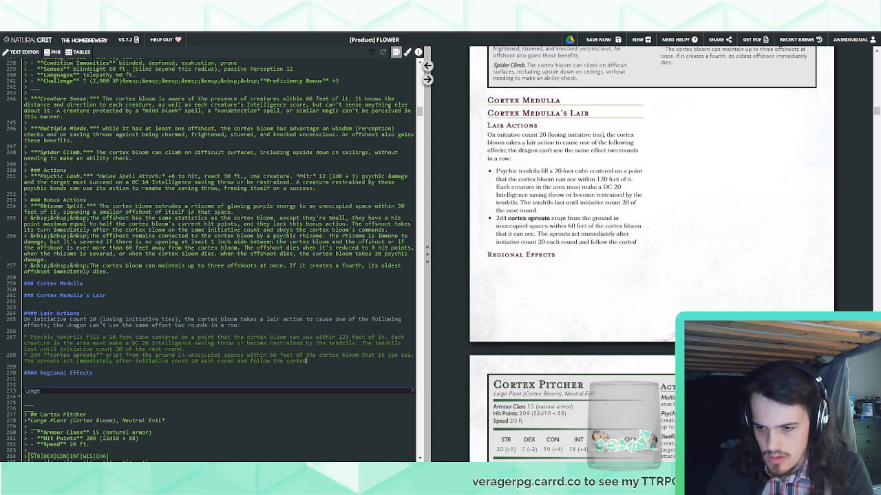
{"action": "key", "text": "BackSpace"}
{"action": "type", "text": "x medul"}
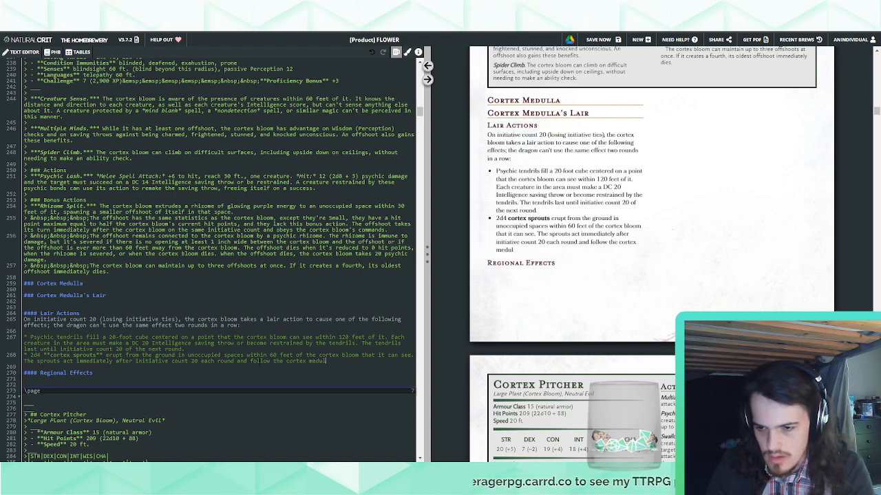
{"action": "type", "text": "la's commands."}
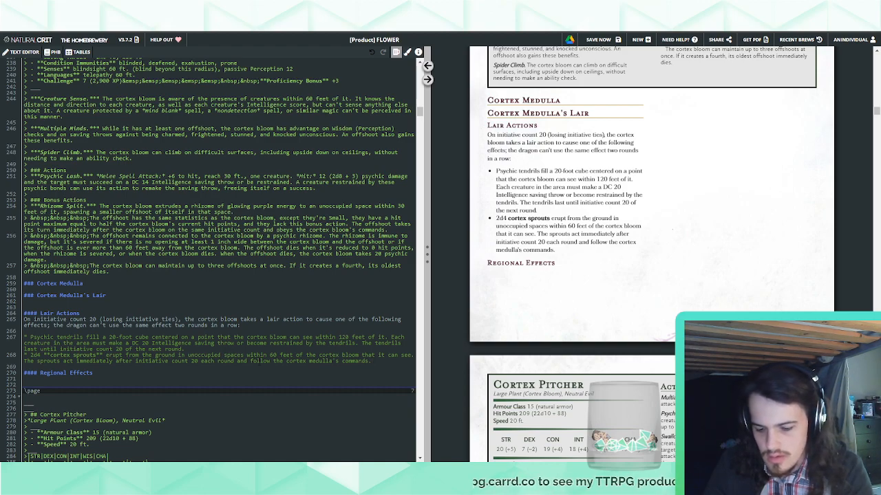
{"action": "key", "text": "Return"}
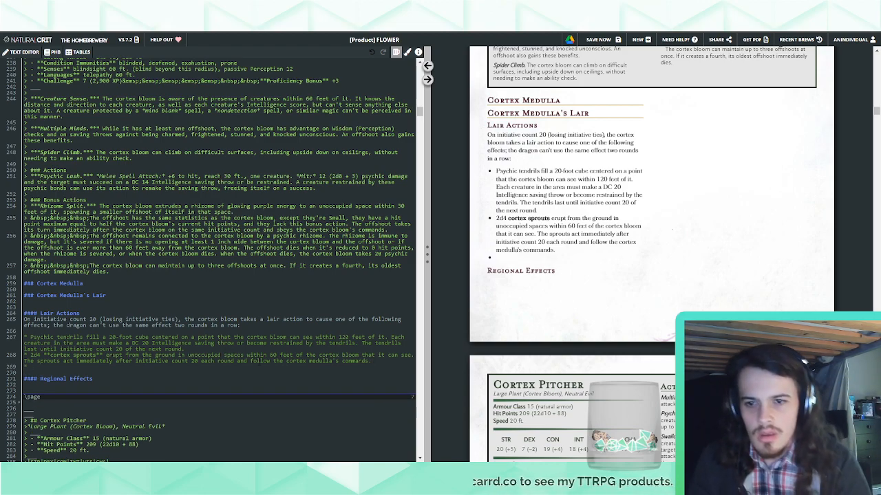
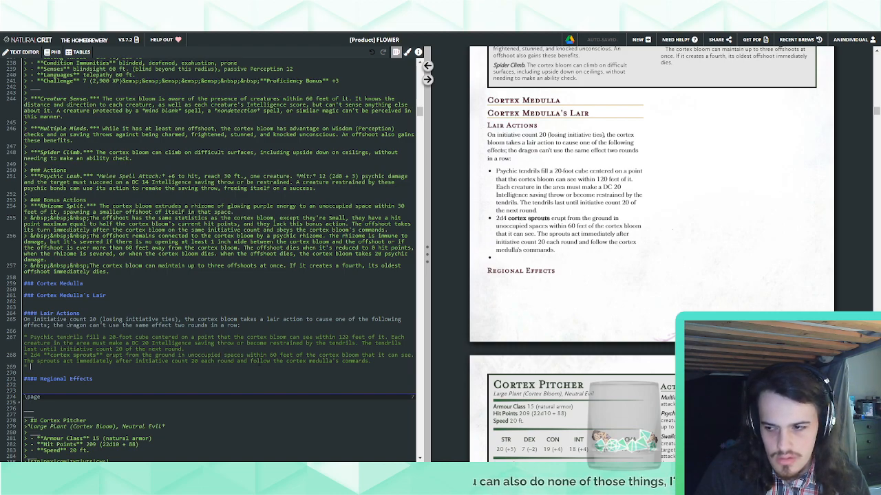
Begin the third lair action bullet with "The cortex bloom invades the minds of any creature under the effects of a Cortex Bloom's"
{"action": "type", "text": "The cor"}
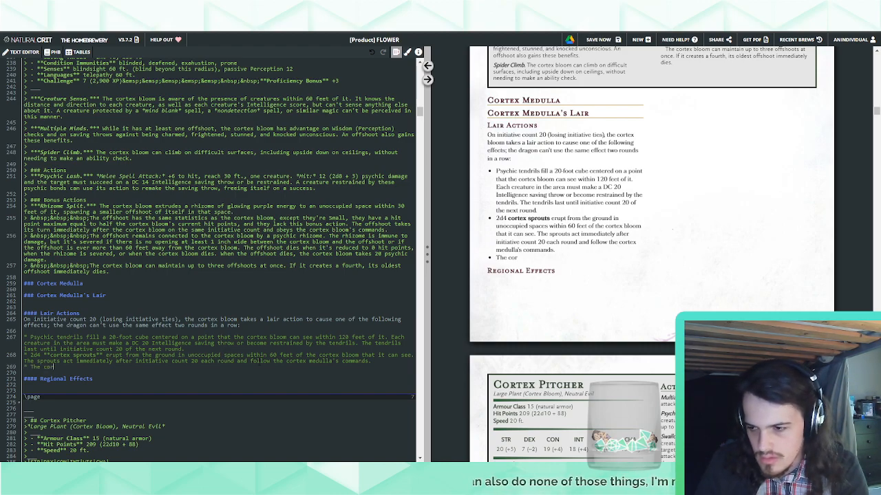
{"action": "type", "text": "tex bloom "}
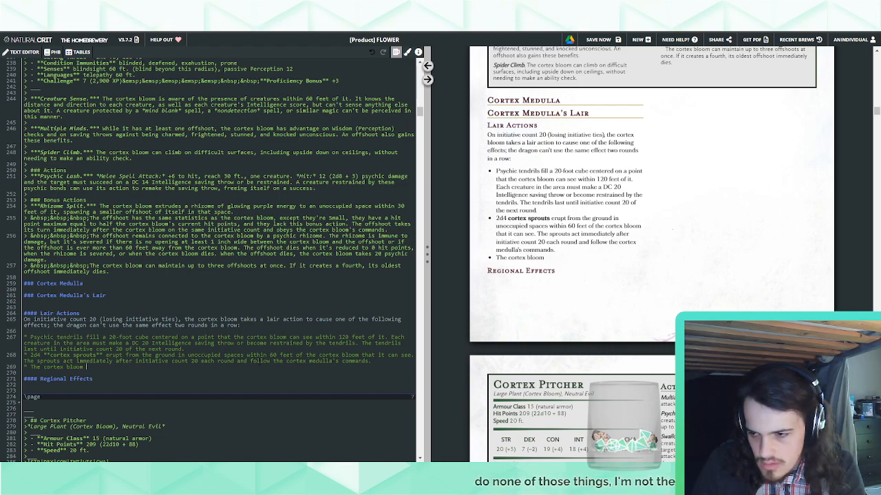
{"action": "type", "text": "invades the minds of any"}
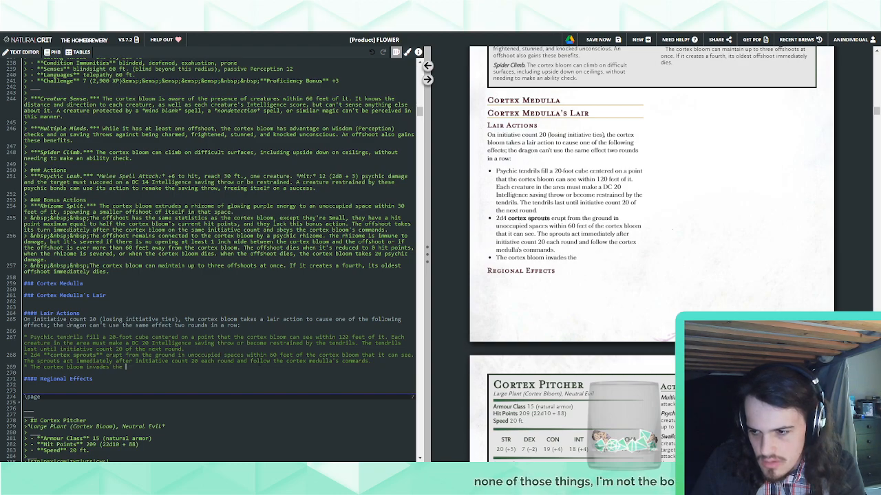
{"action": "type", "text": "ure un"}
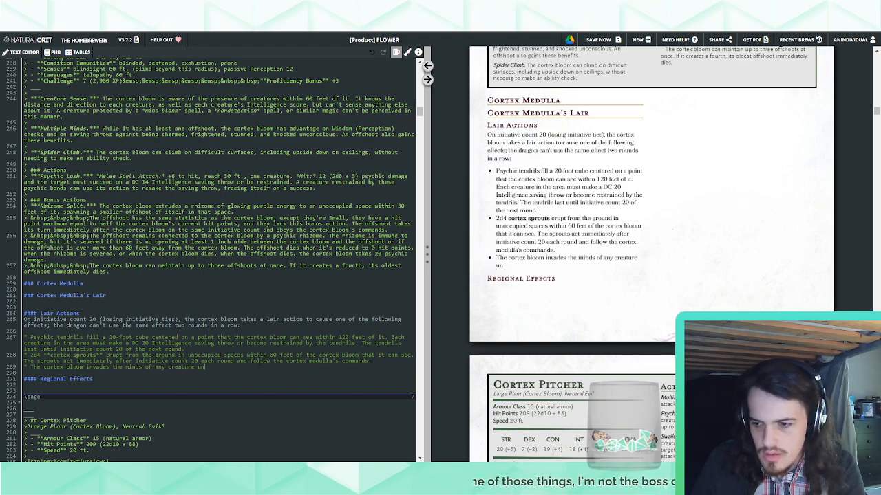
{"action": "type", "text": "der the effects of"}
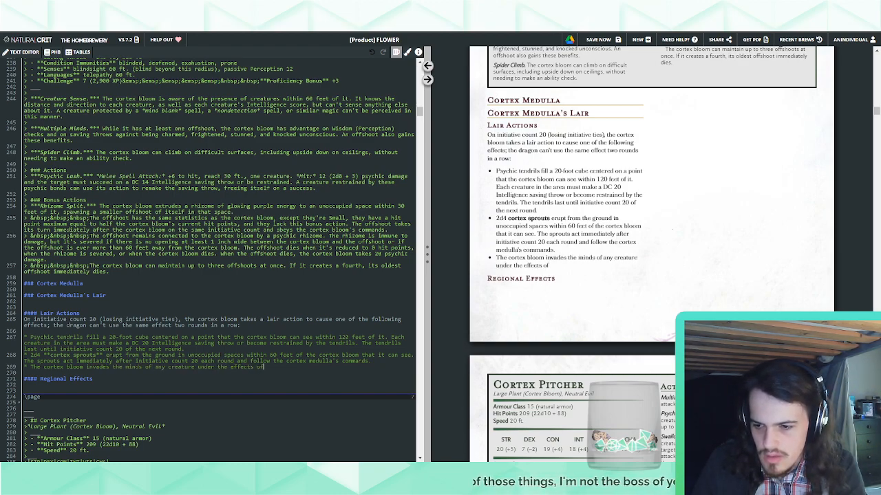
{"action": "type", "text": " a Cortex Bloom's"}
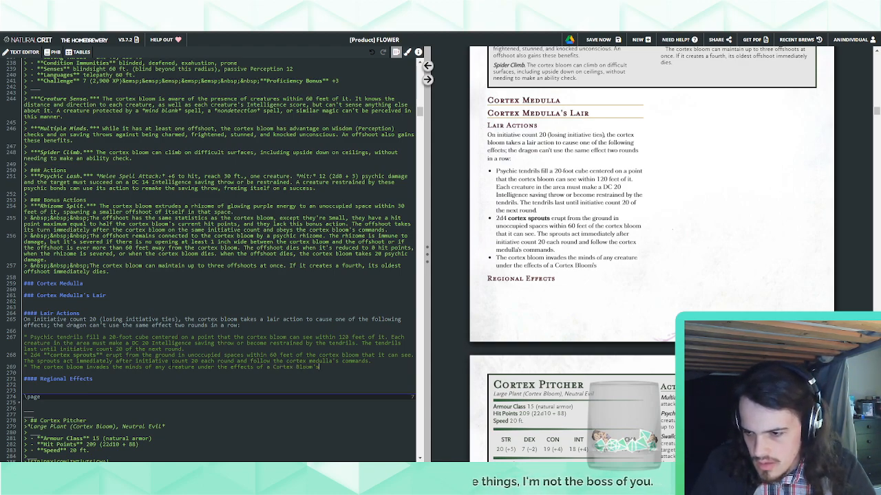
Change "any creature" to "any number of creatures" in the third bullet and finish the sentence with "Mindspore within 120 feet of it that it can see."
{"action": "left_click", "coordinate": [168, 366]}
{"action": "type", "text": "number of"}
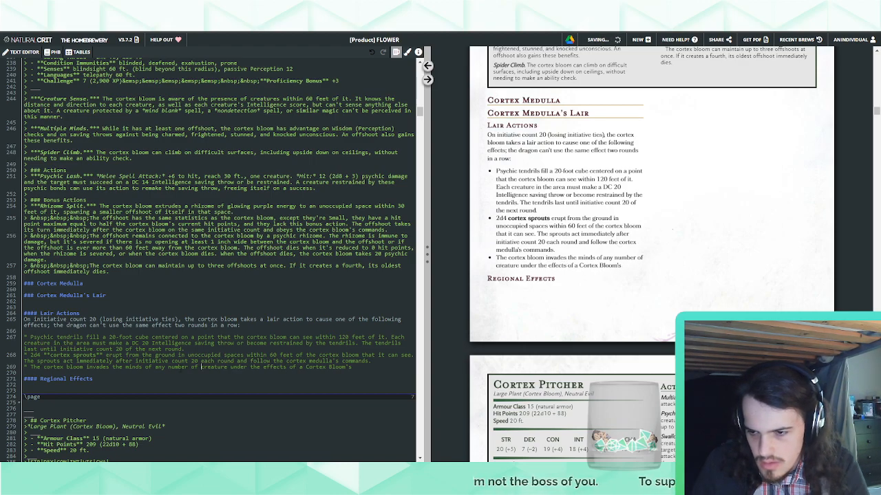
{"action": "type", "text": "s"}
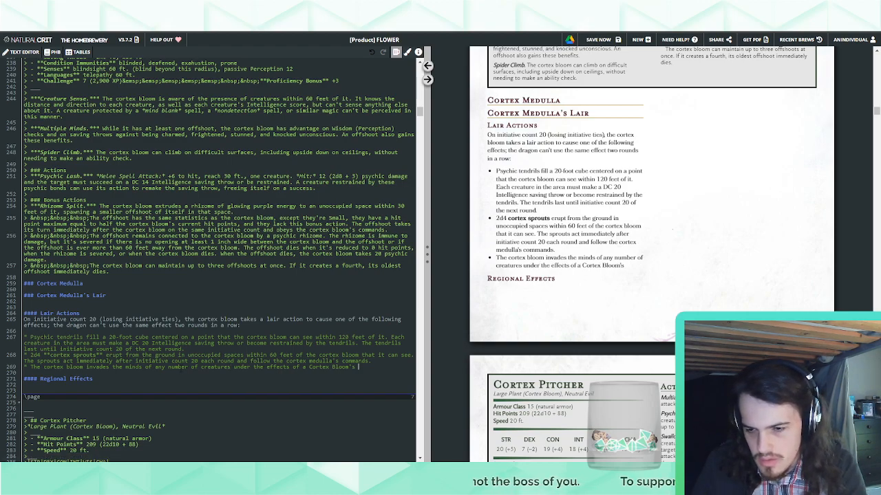
{"action": "type", "text": " Mindspore with"}
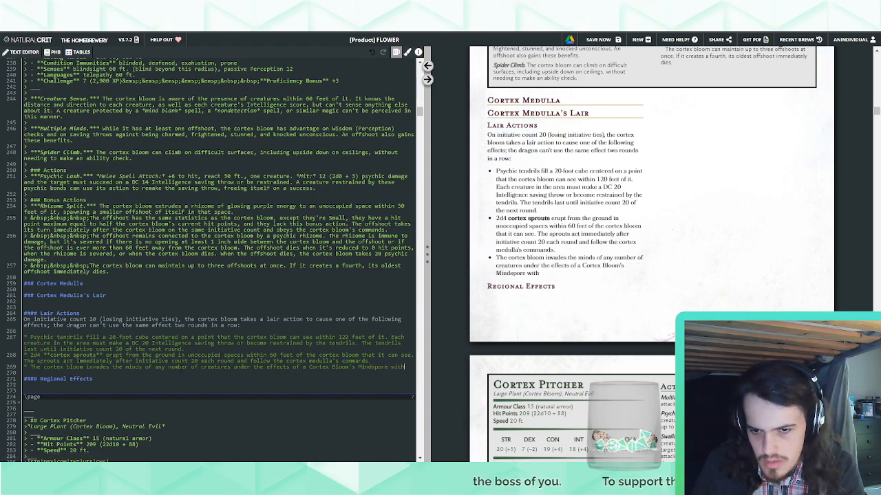
{"action": "type", "text": "in 120 feet o"}
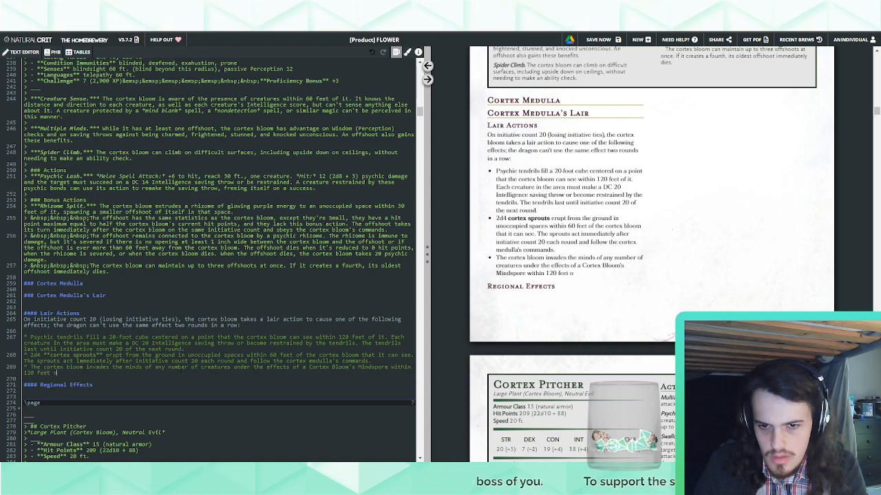
{"action": "type", "text": "f it that it can see."}
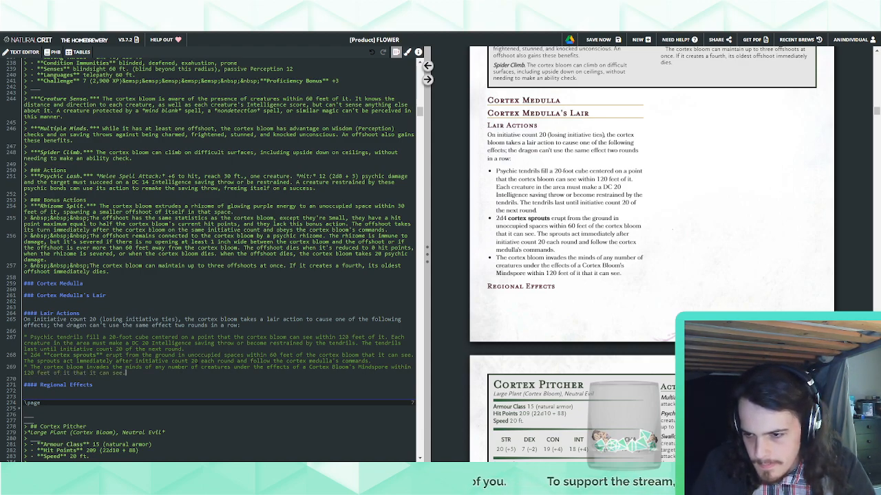
Set the range in the cortex sprouts lair action to 120 feet
{"action": "double_click", "coordinate": [273, 355]}
{"action": "type", "text": "120"}
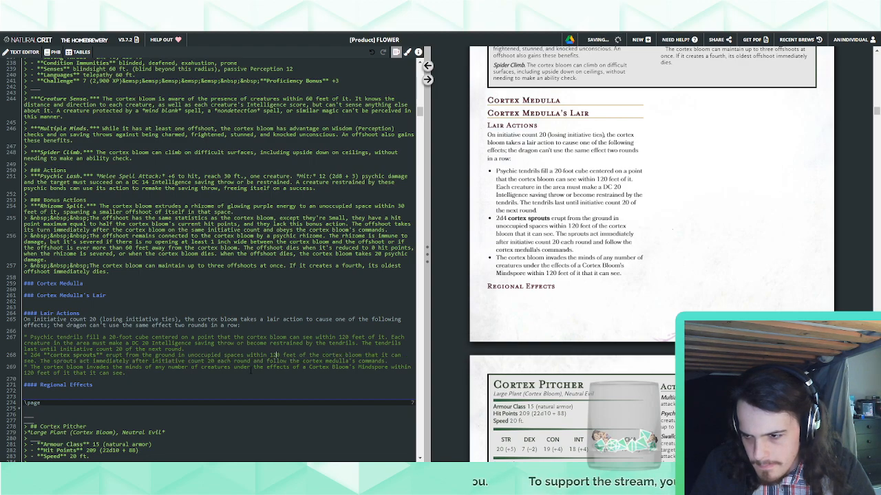
{"action": "type", "text": " feet of it that it can see. Each"}
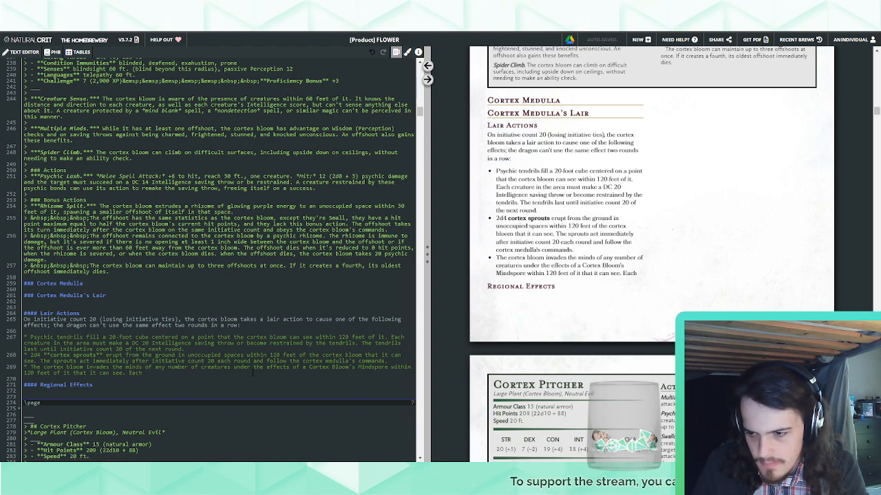
{"action": "type", "text": " target must succe"}
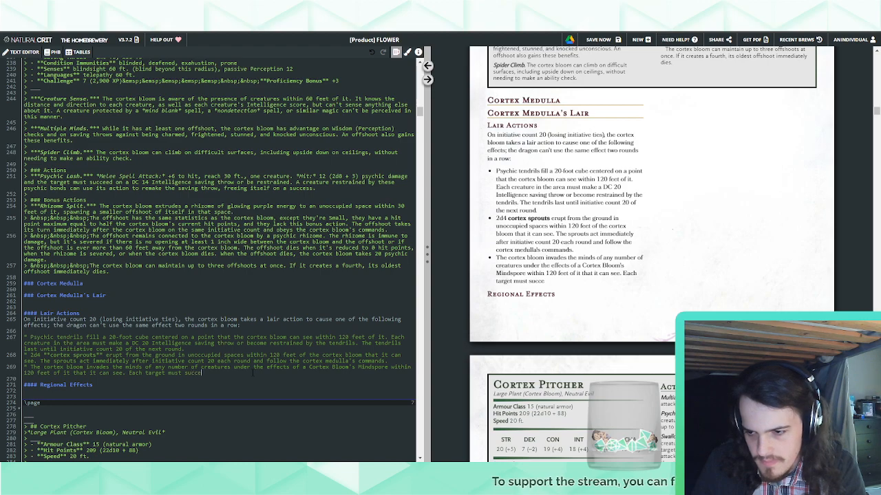
{"action": "type", "text": "ed on an Intell"}
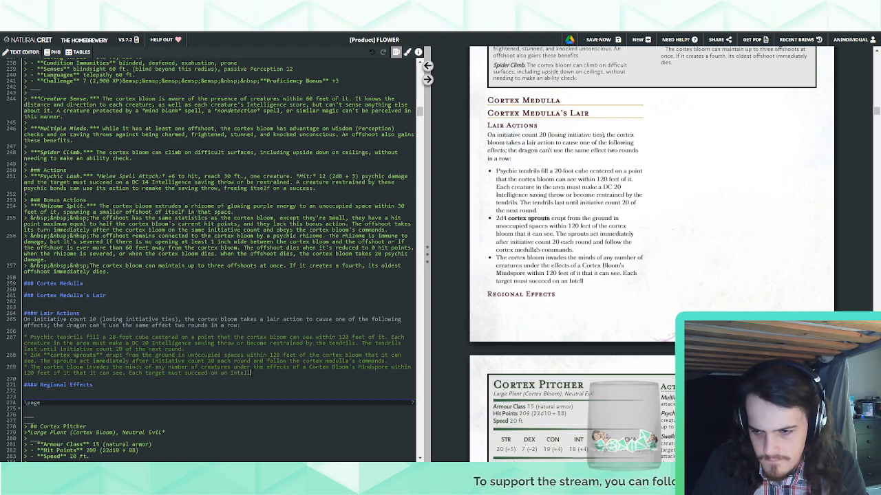
{"action": "type", "text": "igence saving throw or "}
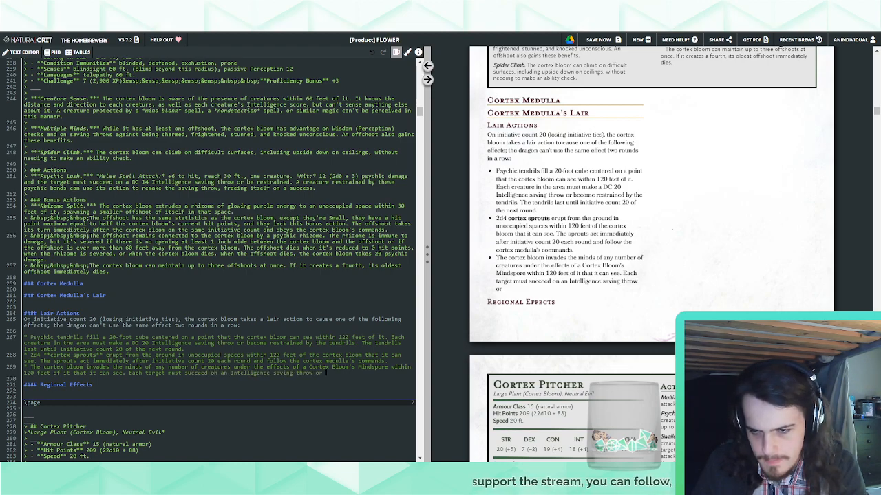
{"action": "type", "text": "have disadvanta"}
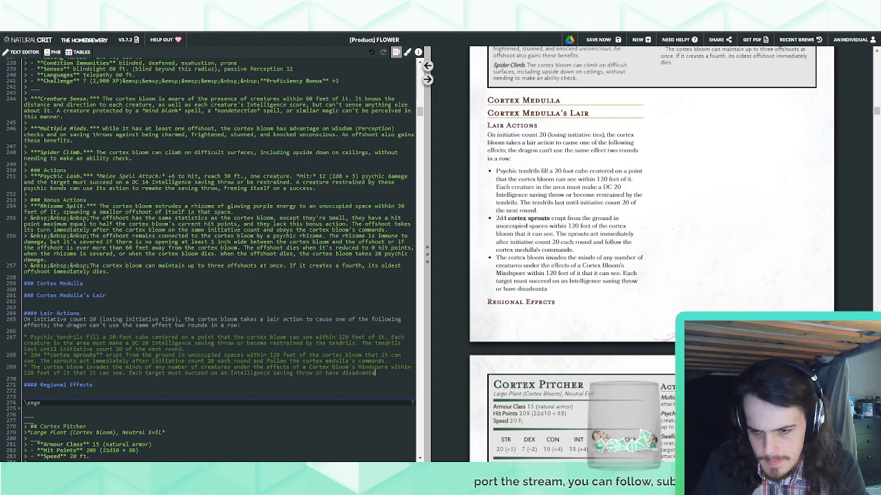
{"action": "type", "text": "ge on attack rolls and ability checks"}
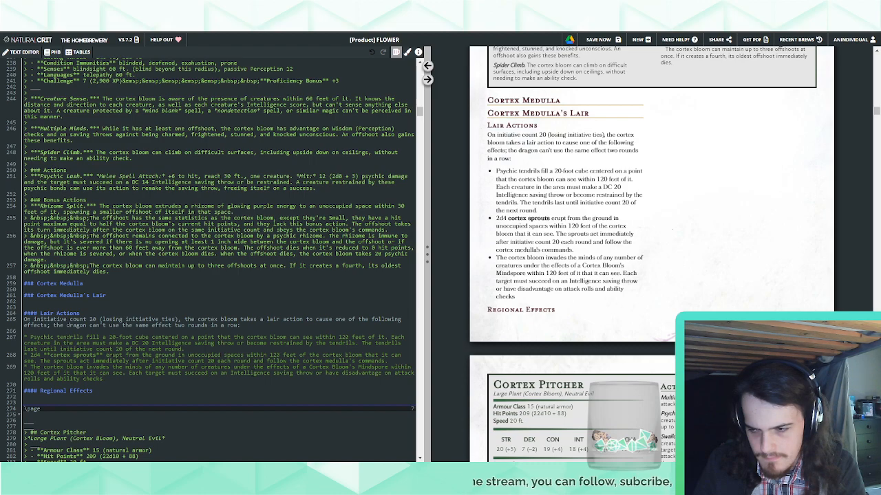
Replace the third bullet's ending "and ability checks" with ", ability checks, and saving throws until initiative count 20 of the next round."
{"action": "key", "text": "BackSpace"}
{"action": "key", "text": "BackSpace"}
{"action": "key", "text": "BackSpace"}
{"action": "key", "text": "BackSpace"}
{"action": "key", "text": "BackSpace"}
{"action": "key", "text": "BackSpace"}
{"action": "key", "text": "BackSpace"}
{"action": "key", "text": "BackSpace"}
{"action": "key", "text": "BackSpace"}
{"action": "key", "text": "BackSpace"}
{"action": "key", "text": "BackSpace"}
{"action": "key", "text": "BackSpace"}
{"action": "key", "text": "BackSpace"}
{"action": "key", "text": "BackSpace"}
{"action": "key", "text": "BackSpace"}
{"action": "key", "text": "BackSpace"}
{"action": "key", "text": "BackSpace"}
{"action": "key", "text": "BackSpace"}
{"action": "key", "text": "BackSpace"}
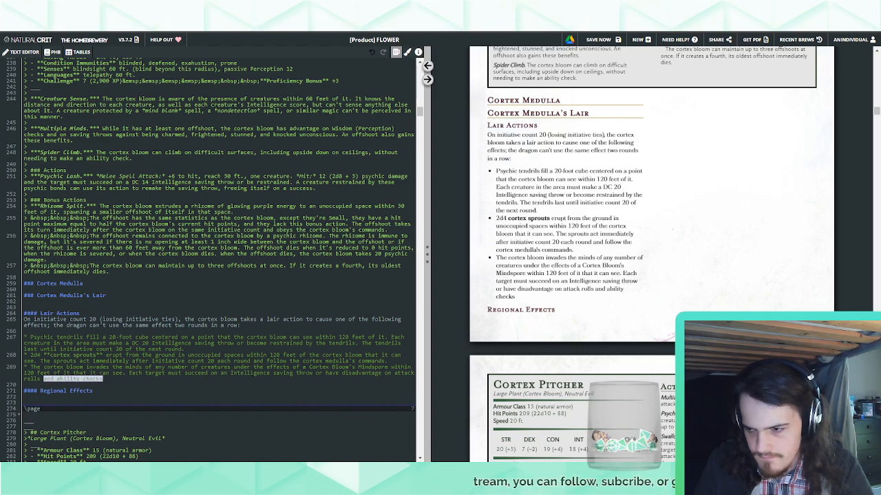
{"action": "type", "text": ", ability"}
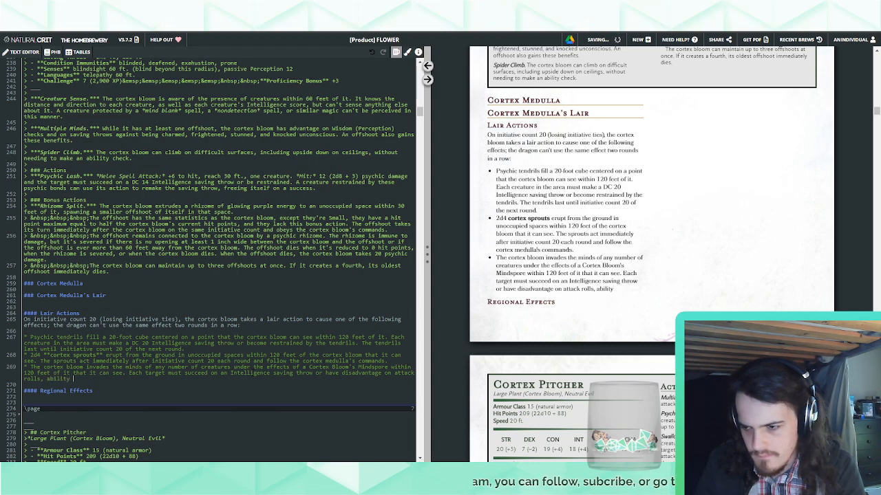
{"action": "type", "text": " checks,"}
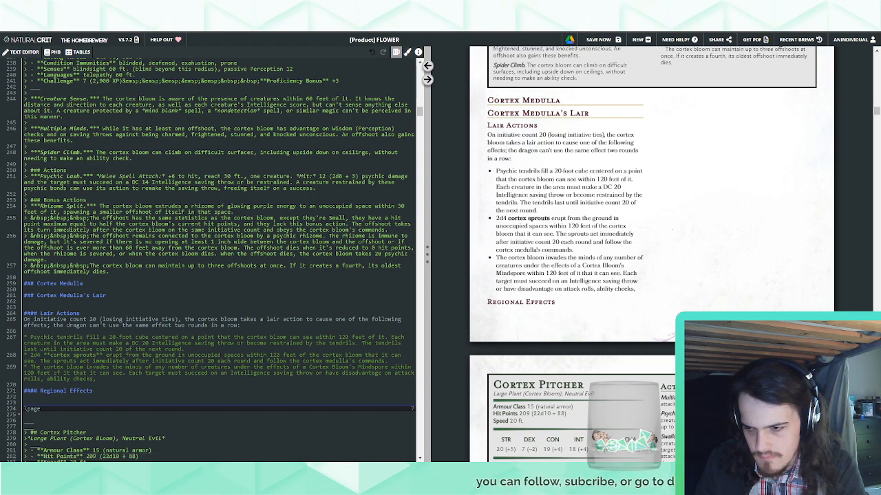
{"action": "type", "text": " and saving throws u"}
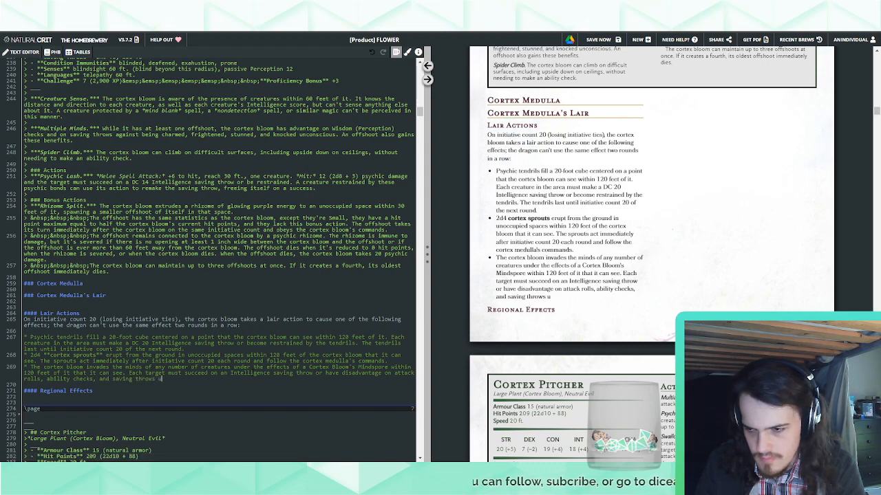
{"action": "type", "text": "ntil i"}
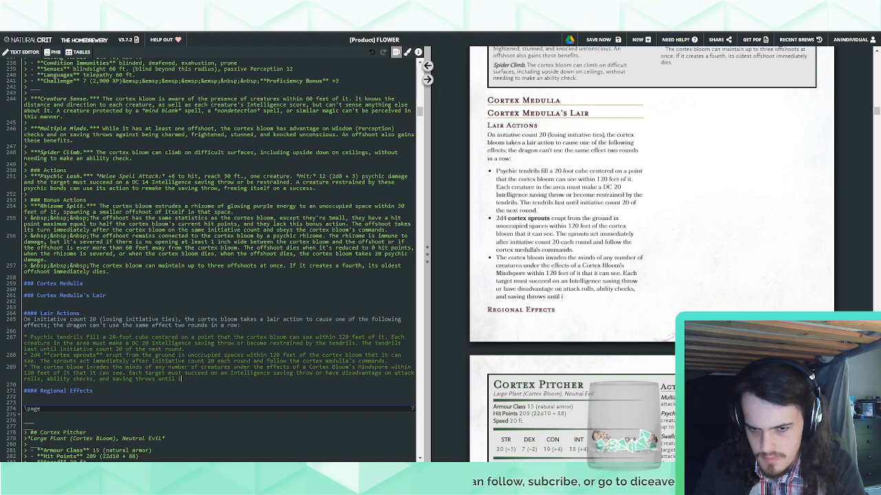
{"action": "type", "text": "nitiative count 20"}
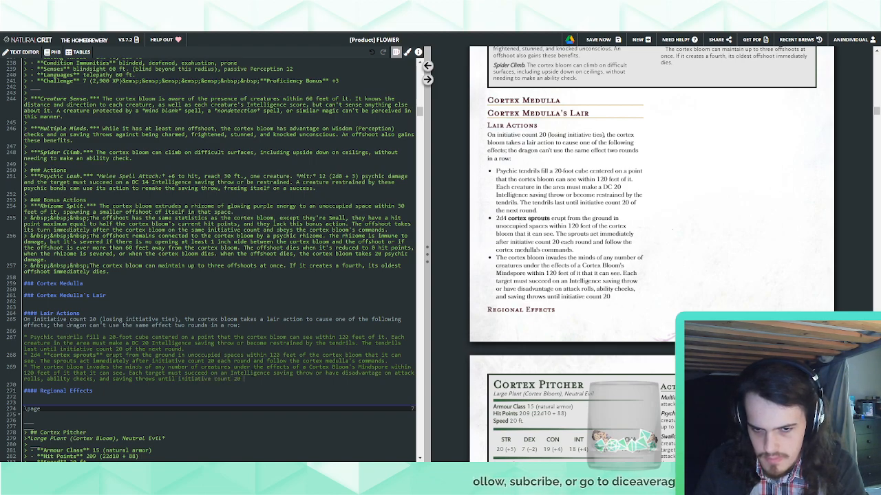
{"action": "type", "text": " of the next round."}
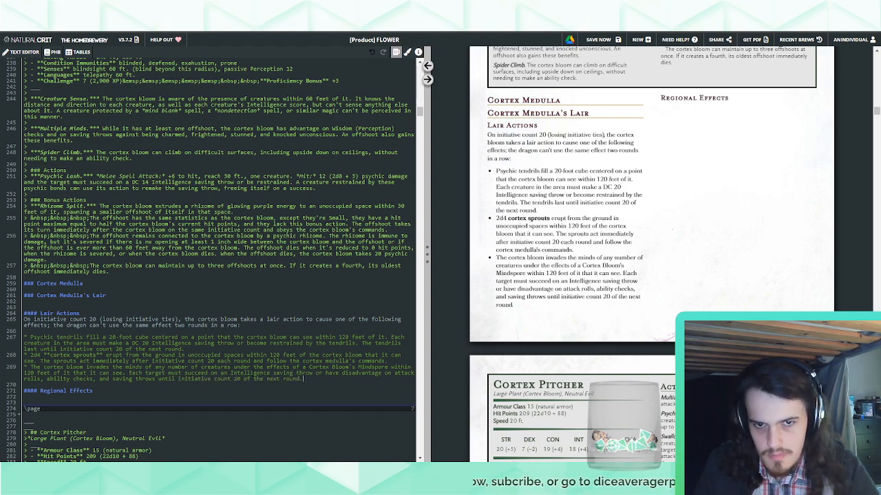
Paste the copied dragon lair introduction under Regional Effects and replace "legendary red dragon" with "cortex medulla"
{"action": "left_click", "coordinate": [24, 397]}
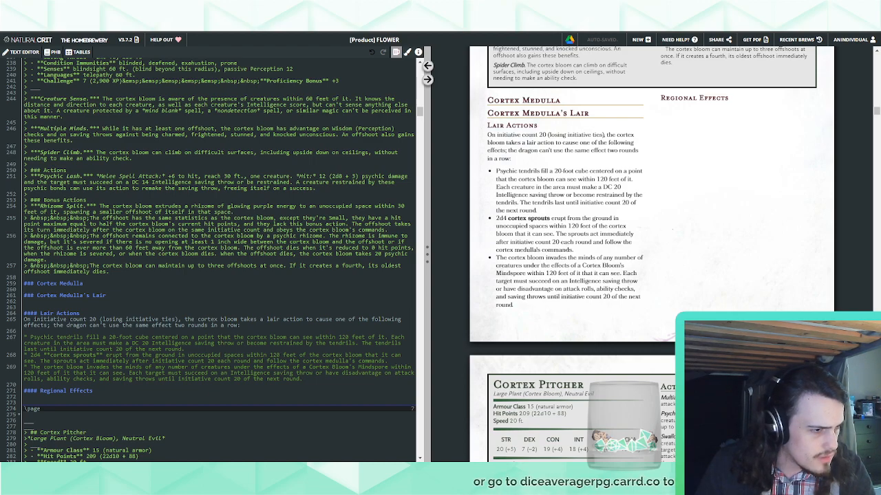
{"action": "type", "text": "The region containing a legendary red dragon's lair is warped by the dragon's magic, which creates one or more of the following effects:"}
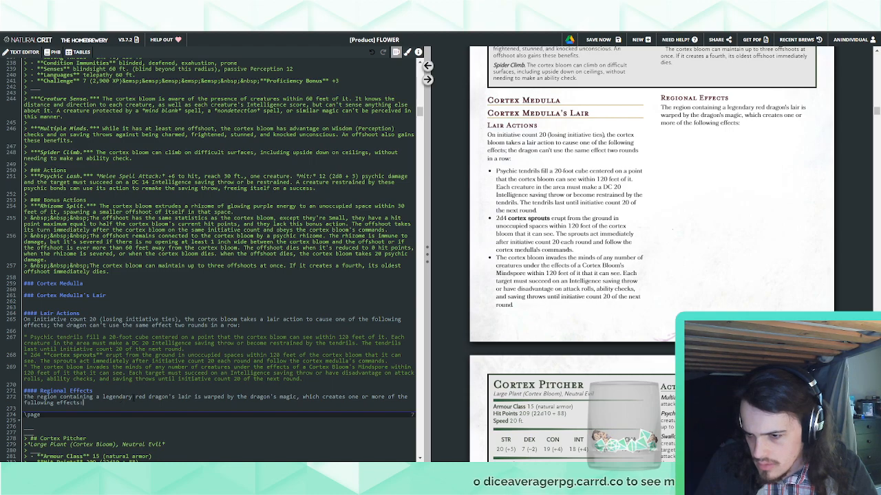
{"action": "left_click_drag", "start_coordinate": [107, 397], "coordinate": [170, 397]}
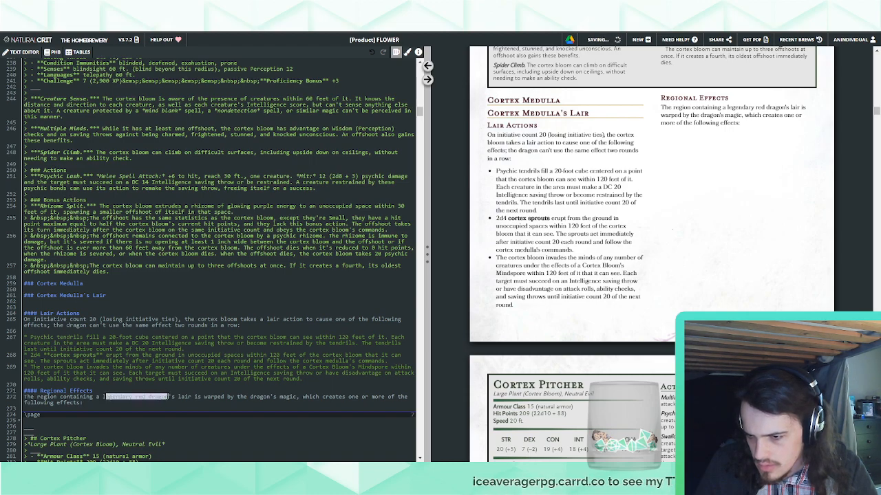
{"action": "key", "text": "BackSpace"}
{"action": "key", "text": "BackSpace"}
{"action": "type", "text": "cortex med"}
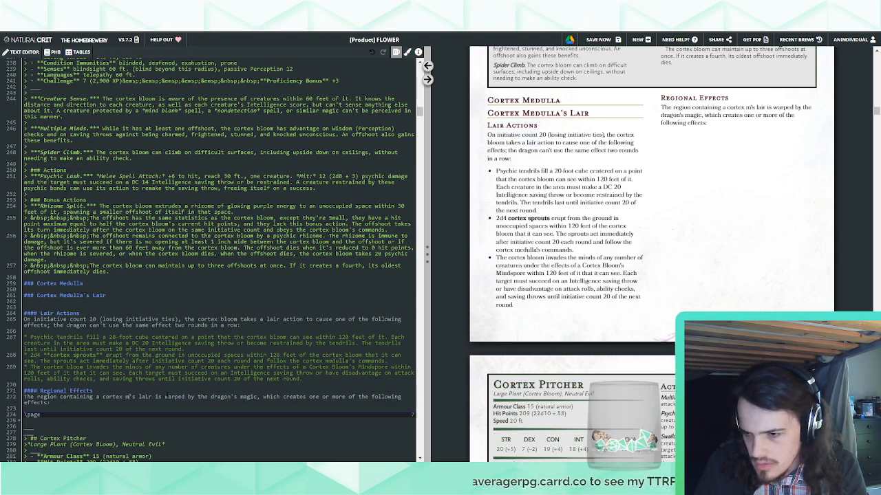
{"action": "type", "text": "ulla"}
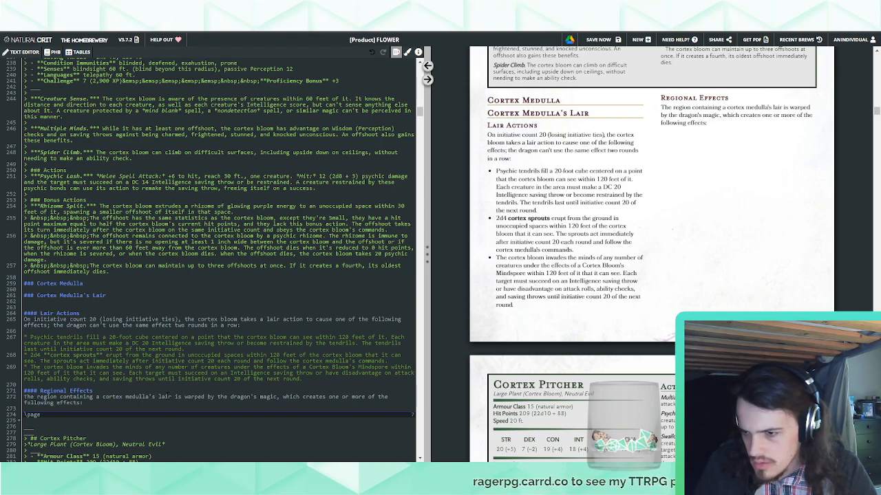
Replace "bloom" with "medulla" in the first lair action and at the start of the third lair action
{"action": "left_click_drag", "start_coordinate": [102, 397], "coordinate": [149, 397]}
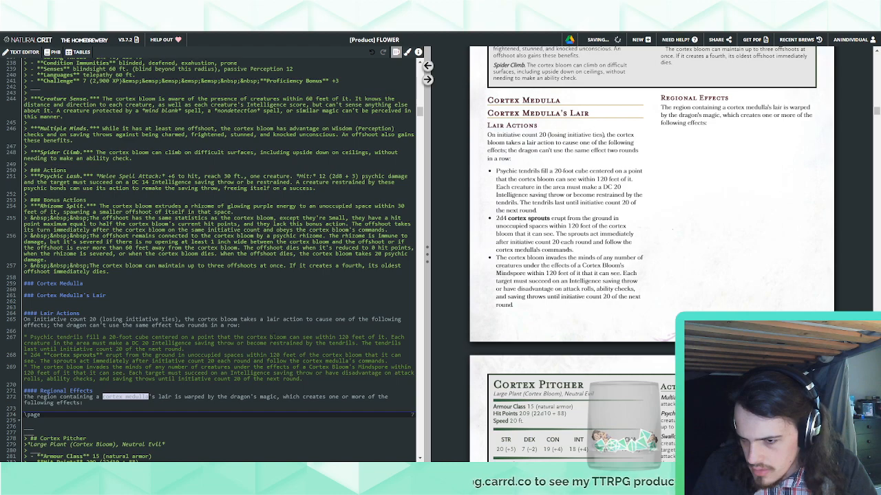
{"action": "double_click", "coordinate": [137, 397]}
{"action": "key", "text": "ctrl+c"}
{"action": "double_click", "coordinate": [278, 337]}
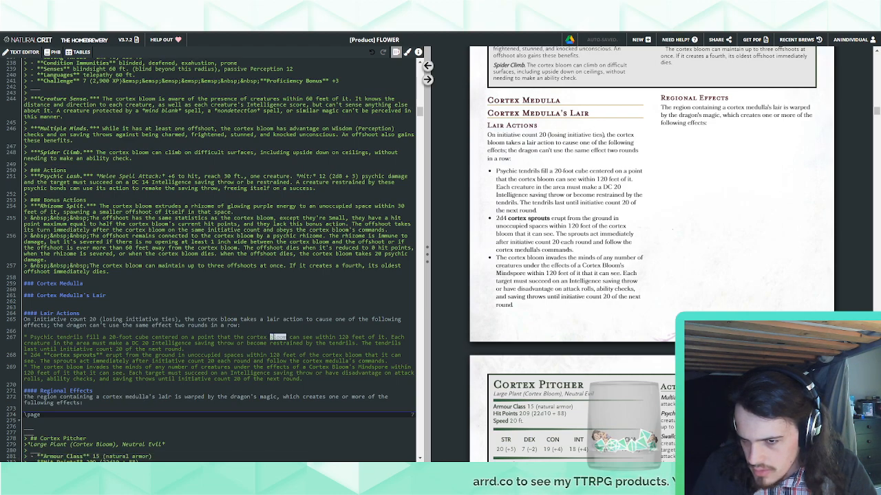
{"action": "key", "text": "ctrl+v"}
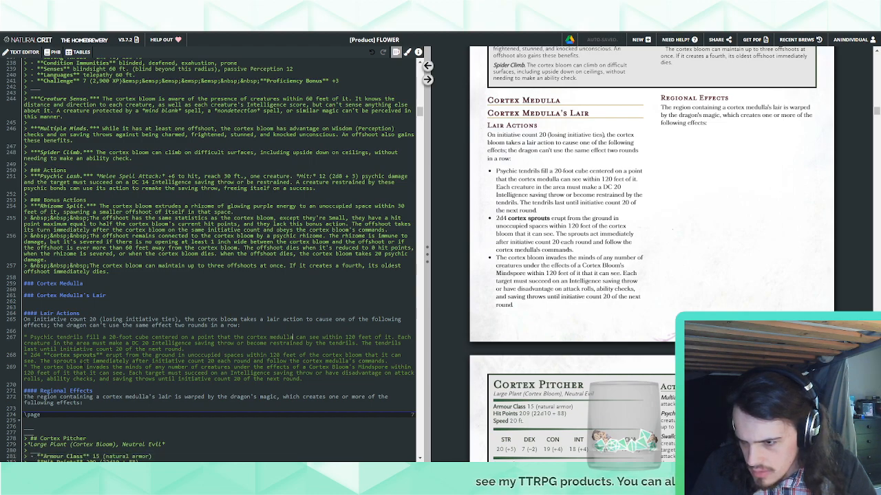
{"action": "double_click", "coordinate": [74, 367]}
{"action": "key", "text": "ctrl+v"}
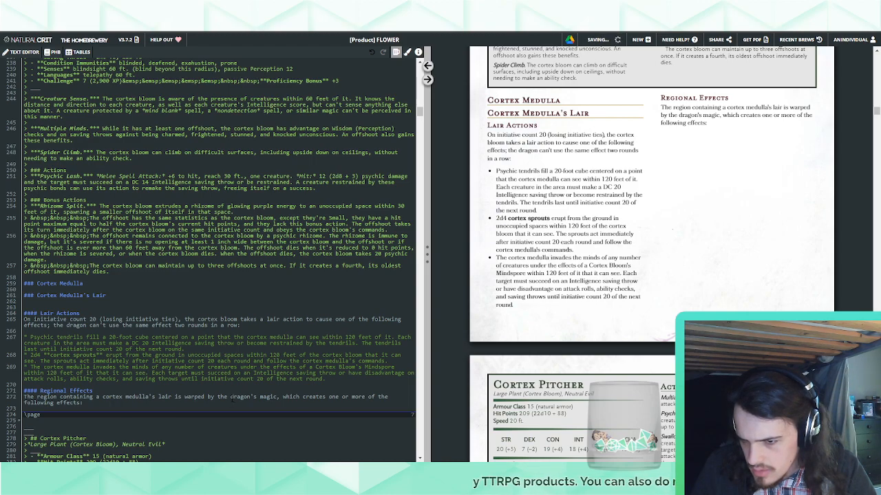
Replace "the dragon's magic" with "it's psionics" in the Regional Effects introduction
{"action": "double_click", "coordinate": [240, 397]}
{"action": "type", "text": "cortex"}
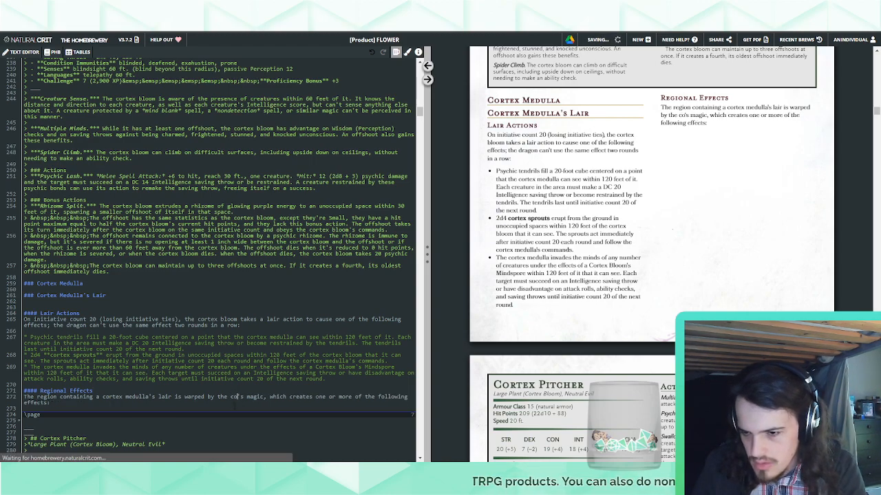
{"action": "key", "text": "BackSpace"}
{"action": "key", "text": "BackSpace"}
{"action": "key", "text": "BackSpace"}
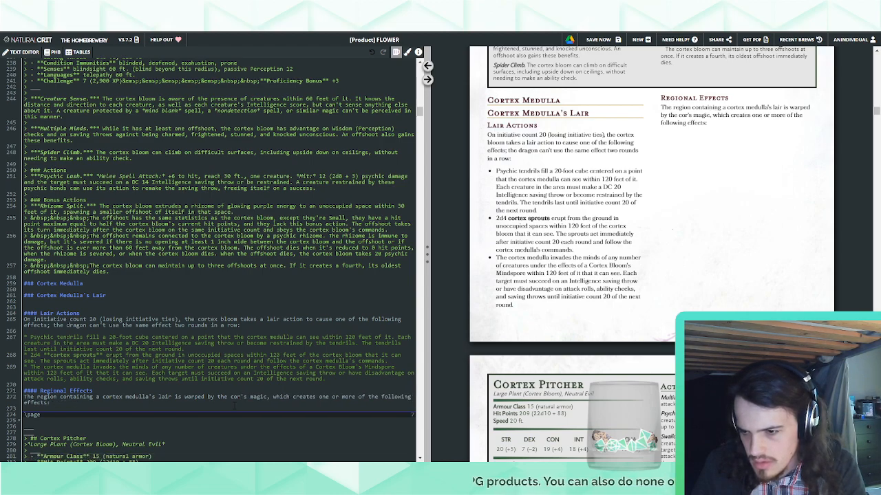
{"action": "key", "text": "BackSpace"}
{"action": "key", "text": "BackSpace"}
{"action": "key", "text": "BackSpace"}
{"action": "key", "text": "BackSpace"}
{"action": "key", "text": "BackSpace"}
{"action": "key", "text": "BackSpace"}
{"action": "key", "text": "BackSpace"}
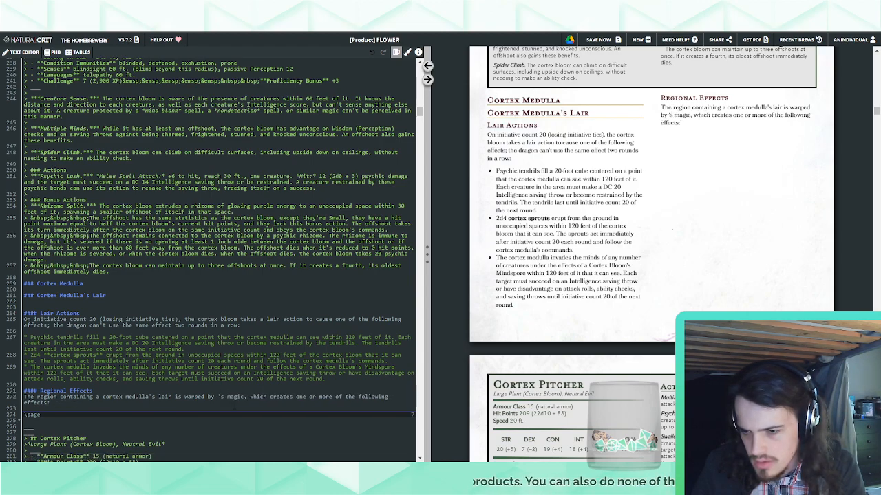
{"action": "type", "text": "it"}
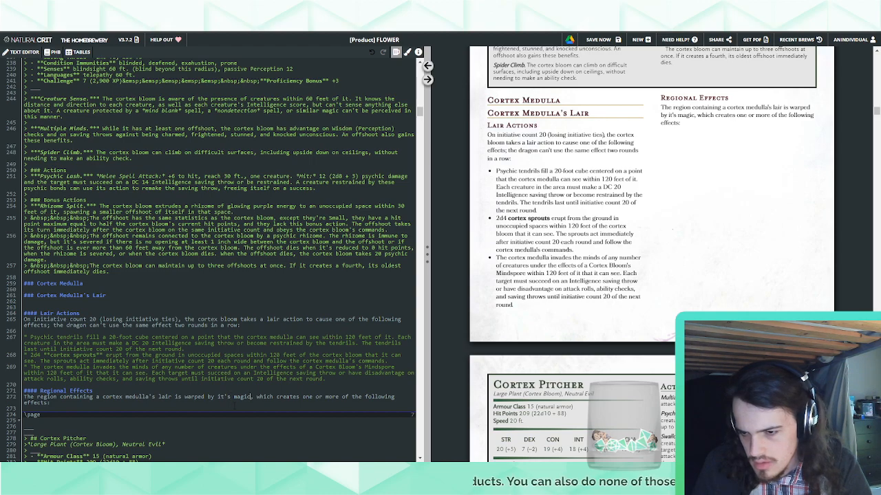
{"action": "key", "text": "BackSpace"}
{"action": "key", "text": "BackSpace"}
{"action": "key", "text": "BackSpace"}
{"action": "key", "text": "BackSpace"}
{"action": "key", "text": "BackSpace"}
{"action": "type", "text": "psionics"}
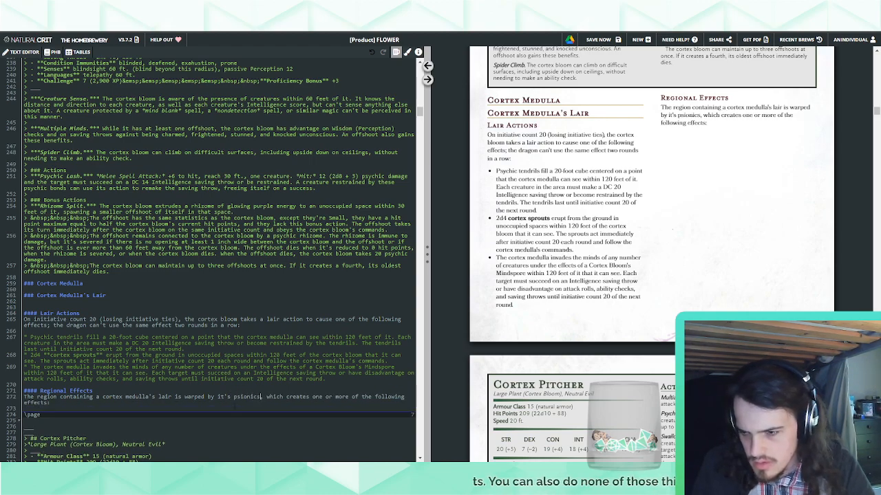
Start a bulleted list below the Regional Effects introduction, separated by a blank line
{"action": "key", "text": "Return"}
{"action": "key", "text": "Return"}
{"action": "type", "text": "*"}
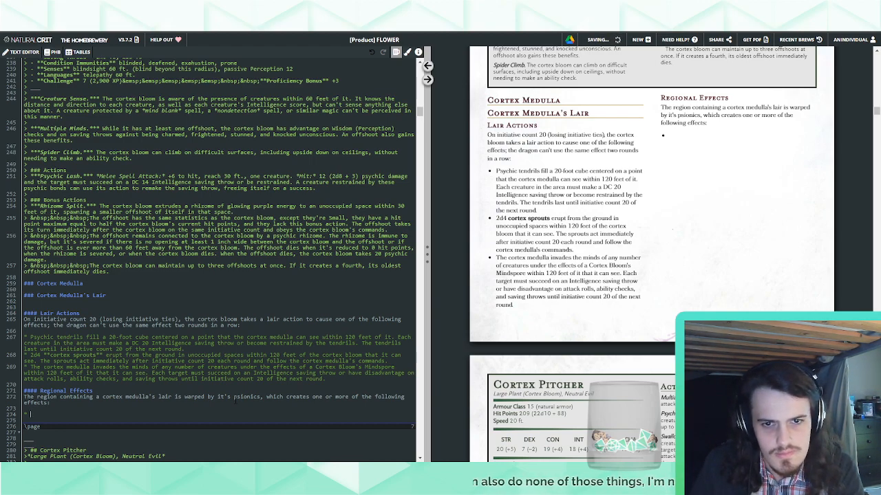
{"action": "type", "text": " Plants within"}
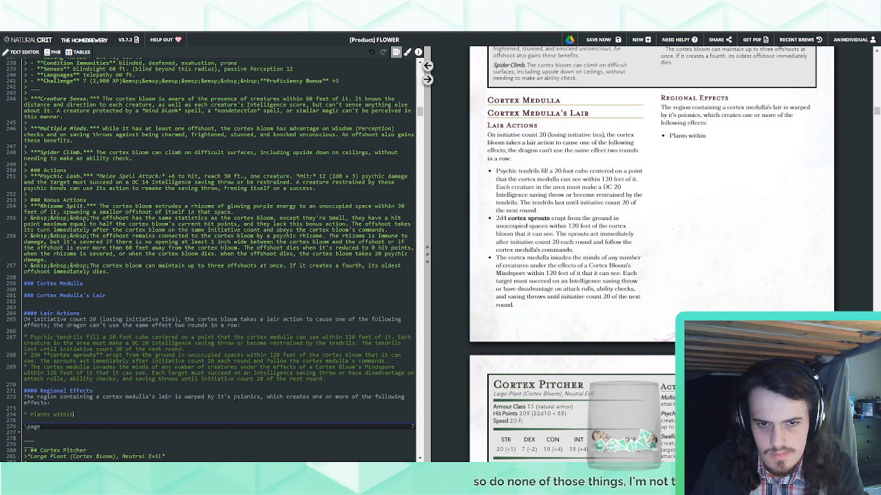
{"action": "type", "text": " the area are"}
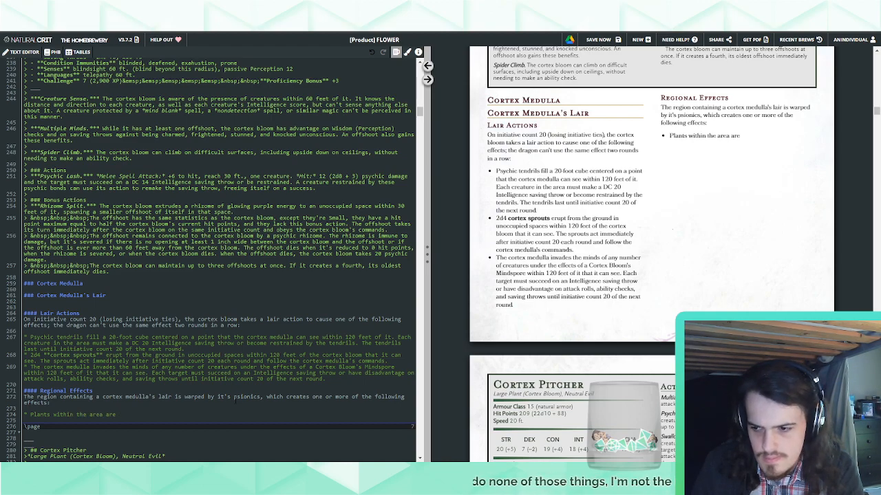
{"action": "key", "text": "BackSpace"}
{"action": "key", "text": "BackSpace"}
{"action": "key", "text": "BackSpace"}
{"action": "type", "text": "grow"}
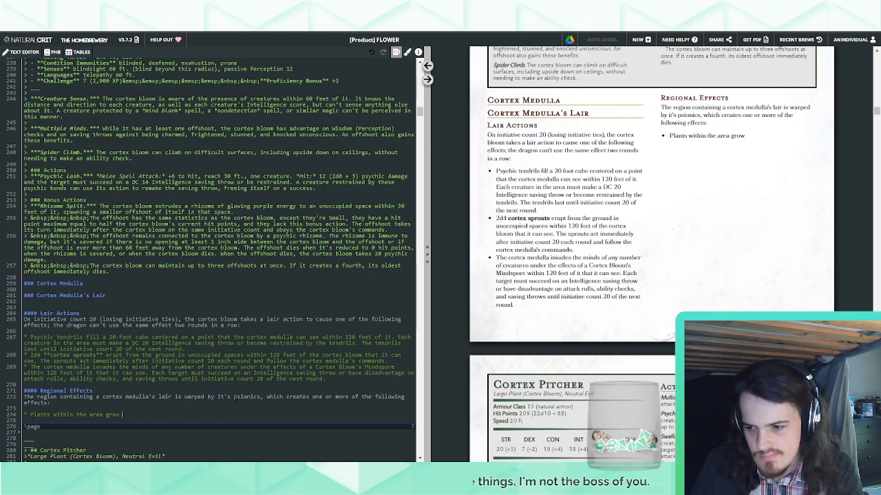
{"action": "key", "text": "BackSpace"}
{"action": "type", "text": "w with a"}
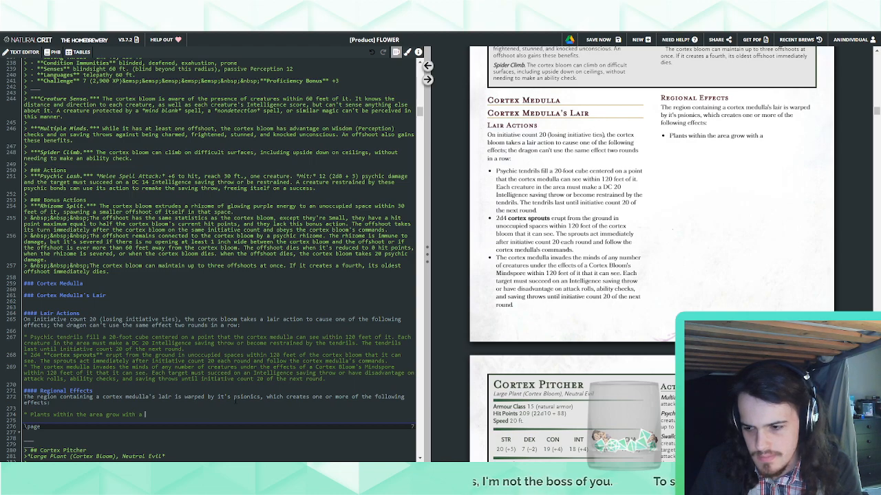
{"action": "key", "text": "BackSpace"}
{"action": "key", "text": "BackSpace"}
{"action": "key", "text": "BackSpace"}
{"action": "key", "text": "BackSpace"}
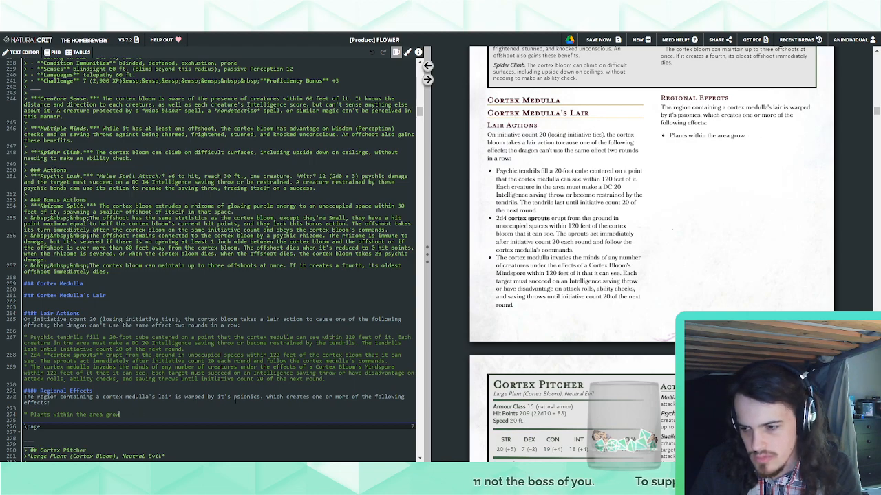
{"action": "key", "text": "BackSpace"}
{"action": "key", "text": "BackSpace"}
{"action": "key", "text": "BackSpace"}
{"action": "key", "text": "BackSpace"}
{"action": "key", "text": "BackSpace"}
{"action": "key", "text": "BackSpace"}
{"action": "key", "text": "BackSpace"}
{"action": "key", "text": "BackSpace"}
{"action": "key", "text": "BackSpace"}
{"action": "key", "text": "BackSpace"}
{"action": "key", "text": "BackSpace"}
{"action": "key", "text": "BackSpace"}
{"action": "key", "text": "BackSpace"}
{"action": "key", "text": "BackSpace"}
{"action": "key", "text": "BackSpace"}
{"action": "key", "text": "BackSpace"}
{"action": "key", "text": "BackSpace"}
{"action": "key", "text": "BackSpace"}
{"action": "key", "text": "BackSpace"}
{"action": "key", "text": "BackSpace"}
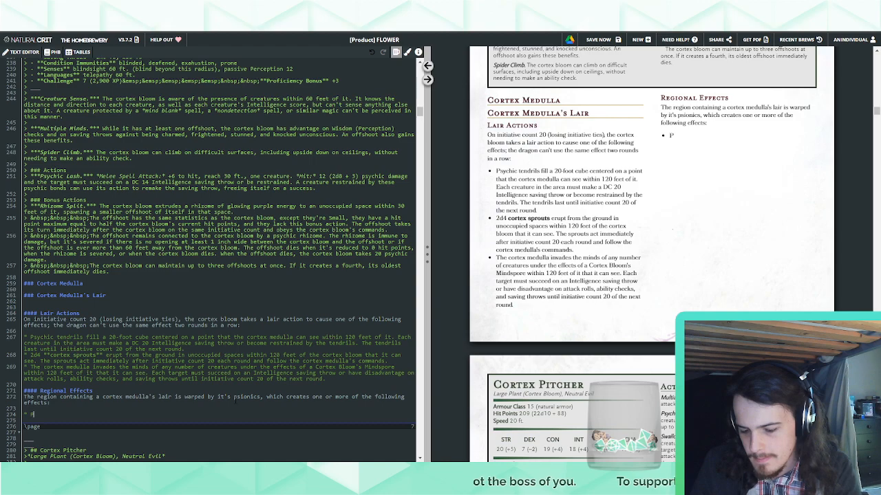
Begin the first regional effect bullet with "Purple, alien plants grow within 2 miles of the"
{"action": "type", "text": "urple, alien plant"}
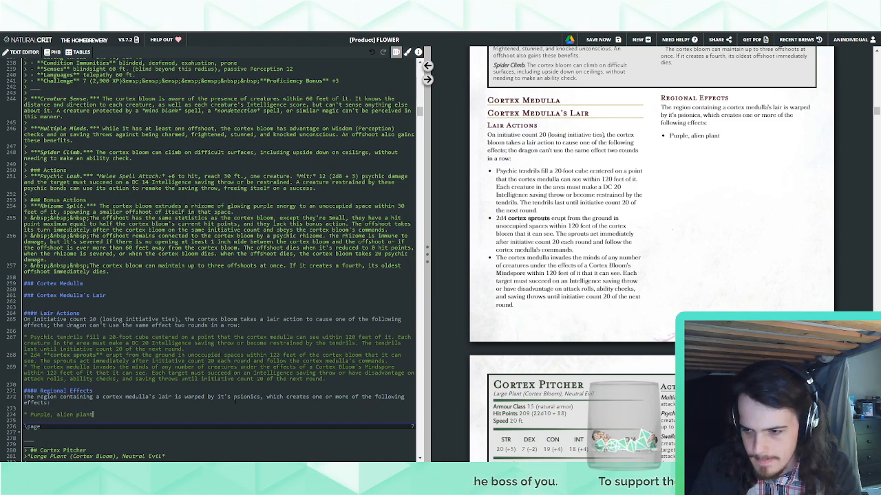
{"action": "type", "text": "s grow"}
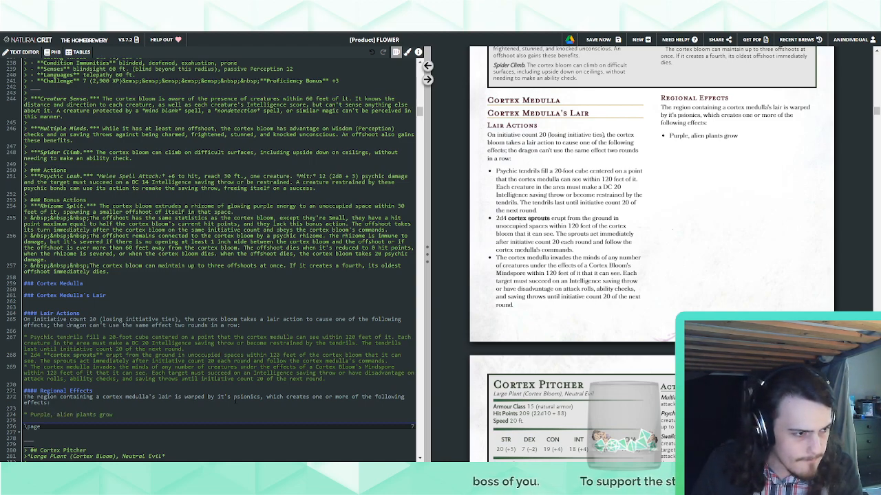
{"action": "type", "text": " within 2"}
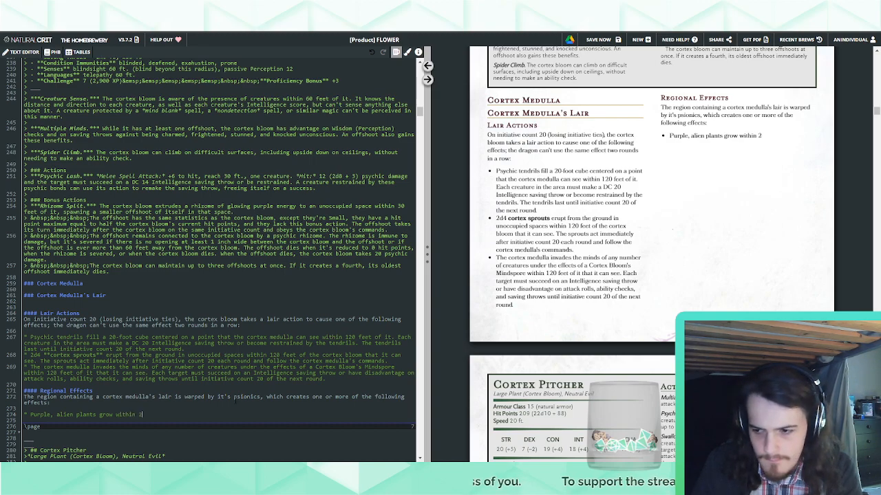
{"action": "type", "text": " miles of the"}
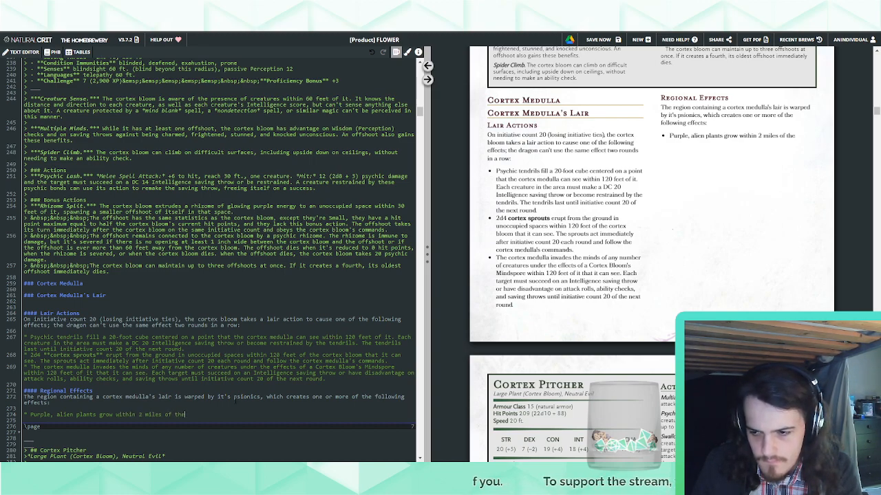
Change the distance in the regional effect bullet to 6 miles
{"action": "key", "text": "ctrl+BackSpace"}
{"action": "key", "text": "ctrl+BackSpace"}
{"action": "key", "text": "ctrl+BackSpace"}
{"action": "key", "text": "ctrl+BackSpace"}
{"action": "type", "text": "6 m"}
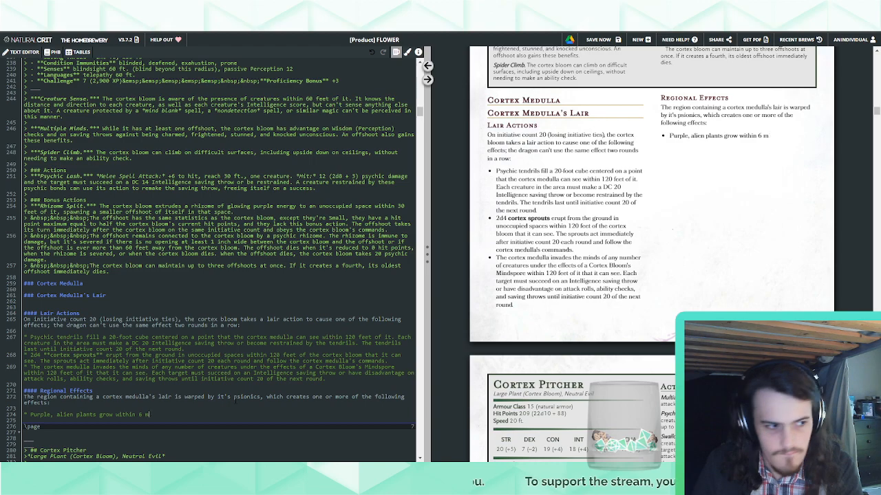
{"action": "type", "text": "iles of the"}
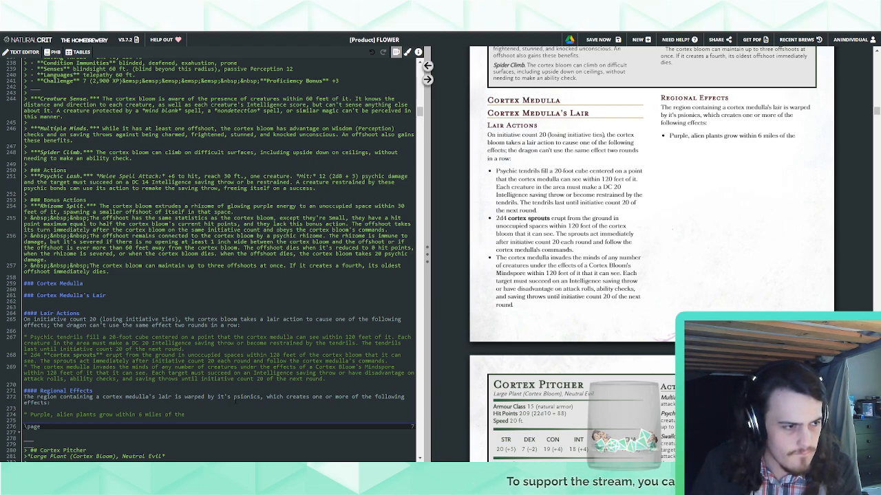
{"action": "key", "text": "BackSpace"}
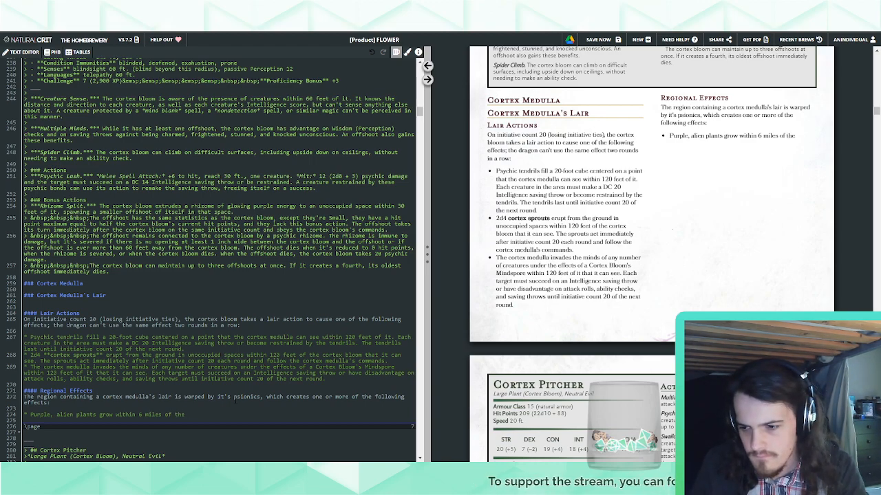
Set the bullet's distance to 2 miles and finish the sentence with "of the cortex bloom's lair."
{"action": "key", "text": "ctrl+BackSpace"}
{"action": "key", "text": "ctrl+BackSpace"}
{"action": "key", "text": "ctrl+BackSpace"}
{"action": "key", "text": "ctrl+BackSpace"}
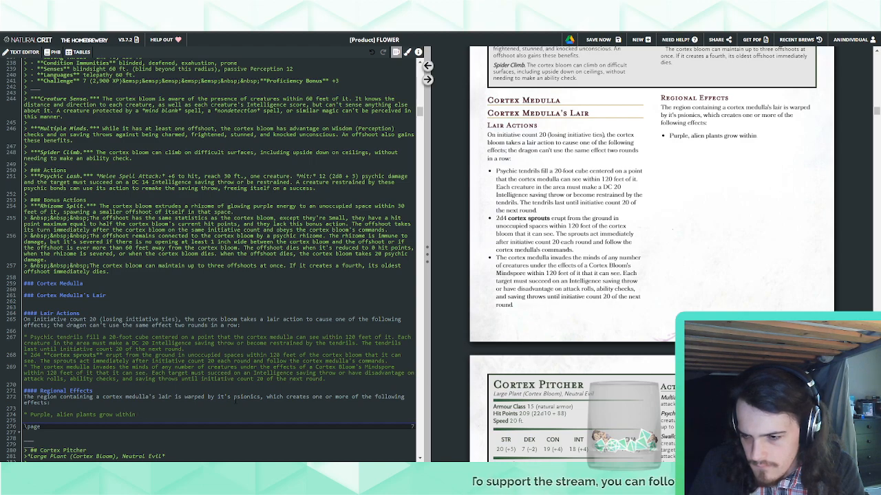
{"action": "type", "text": "2 miles "}
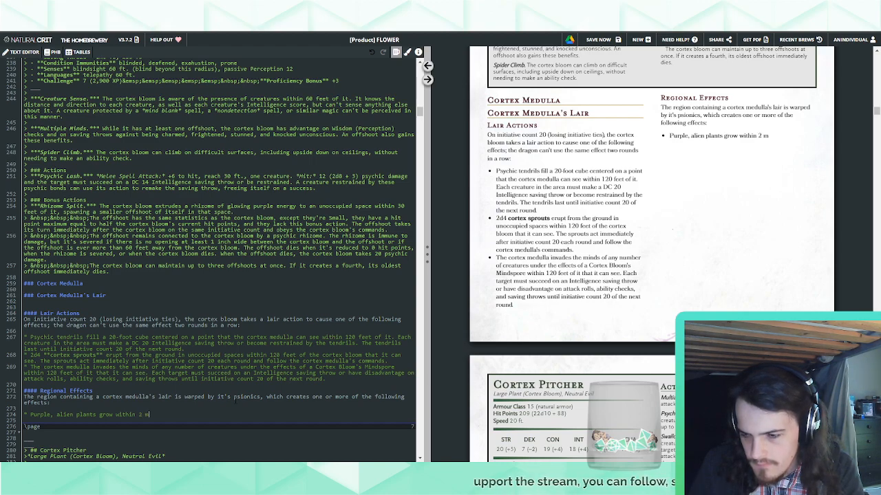
{"action": "type", "text": "of the corte"}
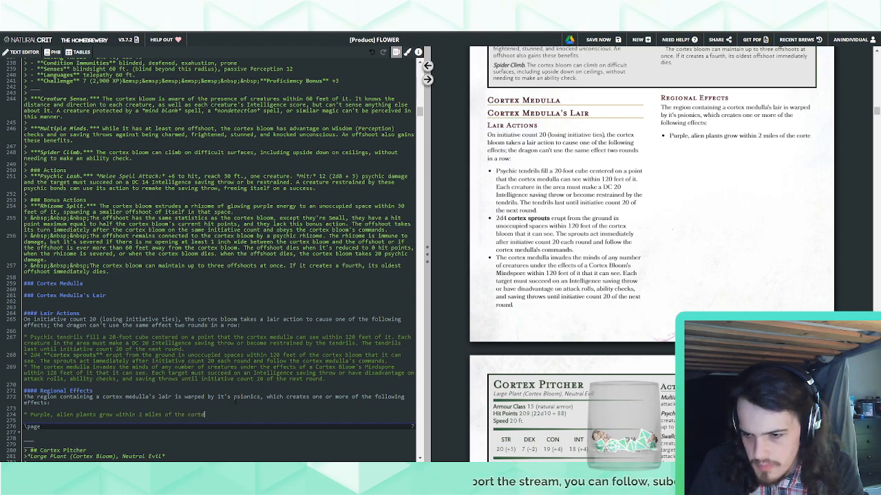
{"action": "type", "text": "x bloom's lair."}
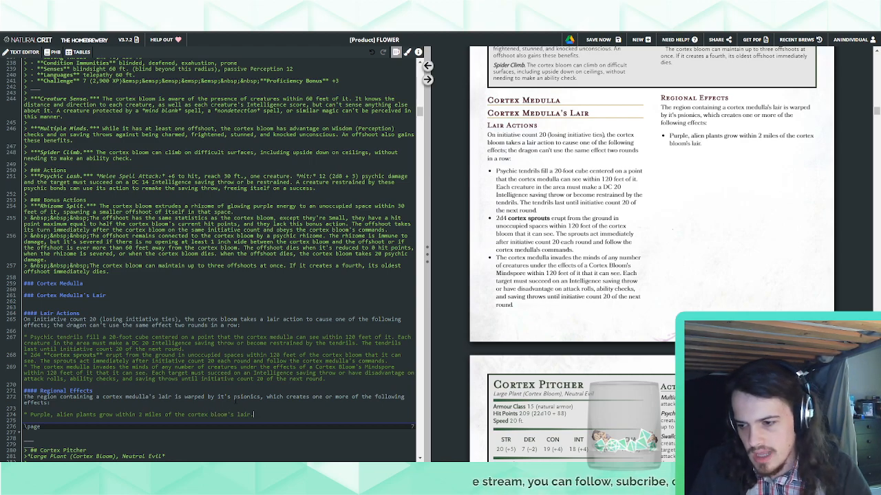
Replace "Purple, alien plants grow" at the start of the regional effect bullet with "Plants"
{"action": "double_click", "coordinate": [62, 414]}
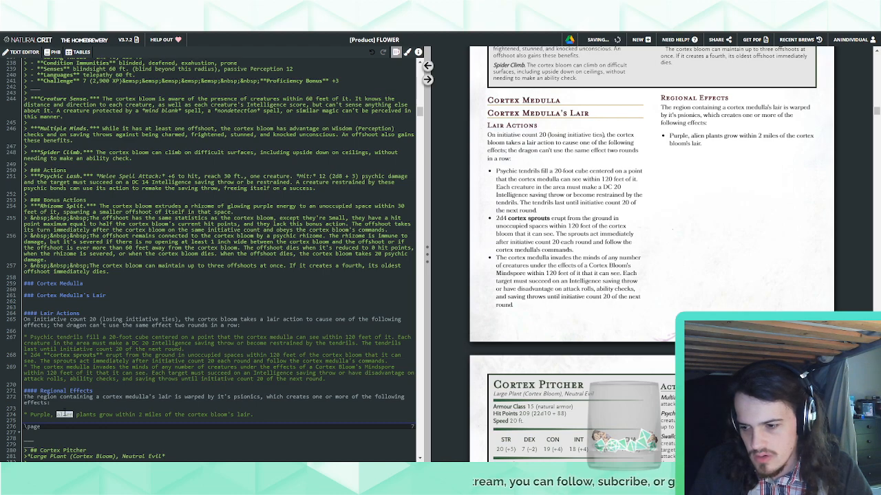
{"action": "left_click", "coordinate": [286, 412]}
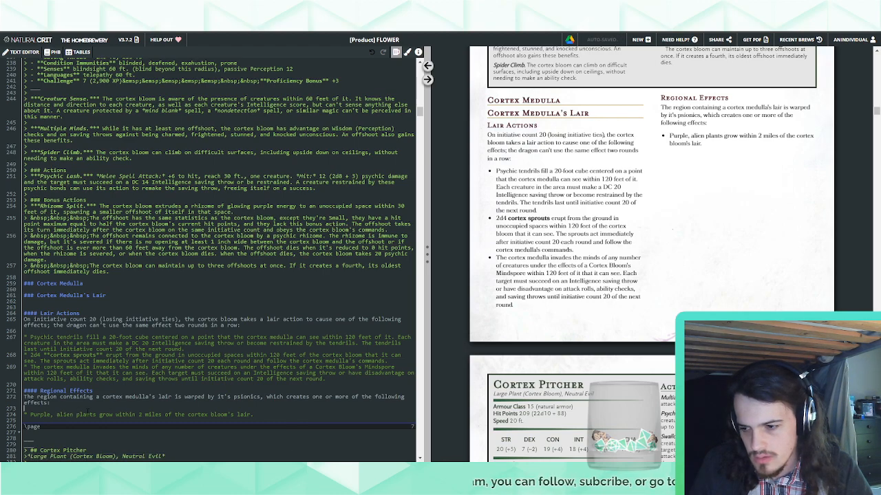
{"action": "left_click_drag", "start_coordinate": [112, 415], "coordinate": [30, 414]}
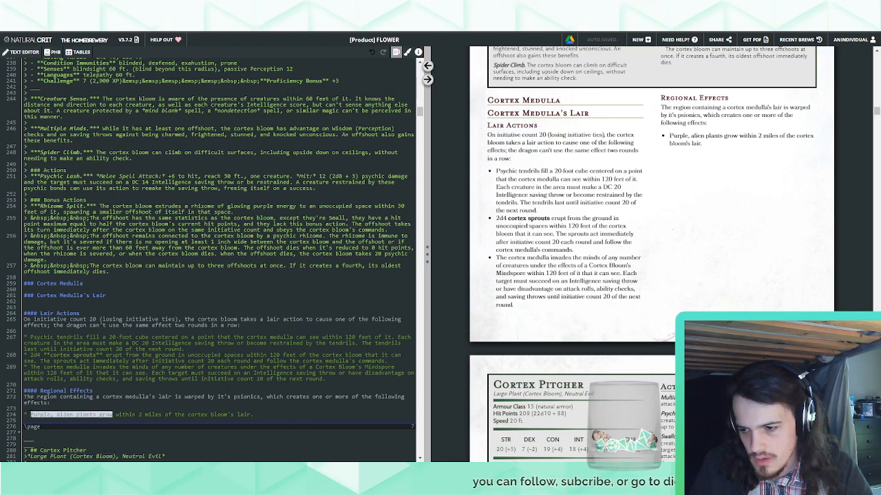
{"action": "type", "text": "Plants"}
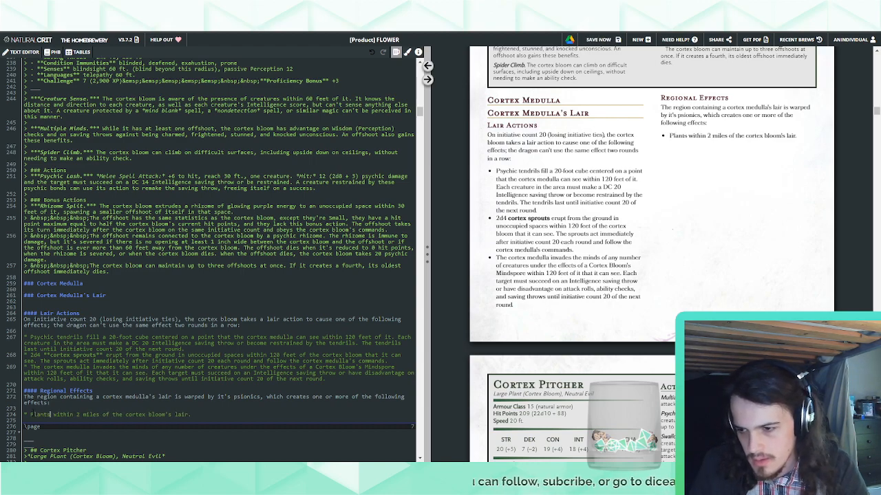
{"action": "type", "text": " grow"}
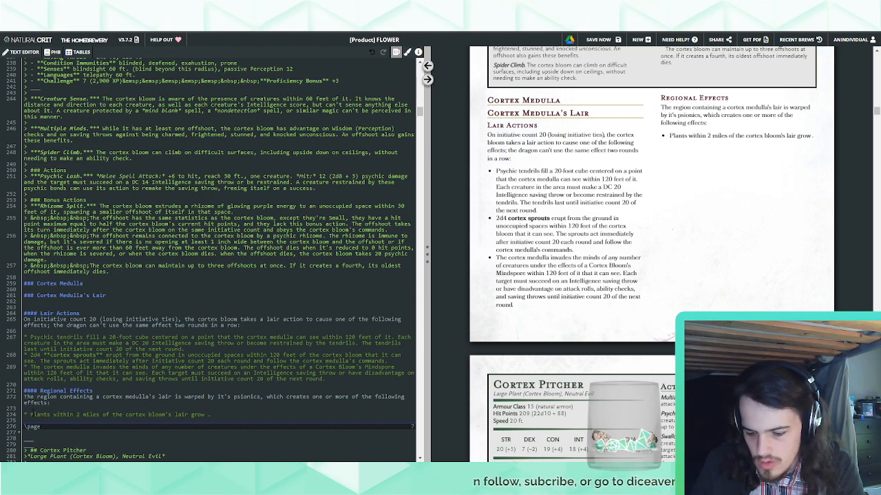
{"action": "type", "text": " in al"}
{"action": "key", "text": "BackSpace"}
{"action": "key", "text": "BackSpace"}
{"action": "key", "text": "BackSpace"}
{"action": "key", "text": "BackSpace"}
{"action": "key", "text": "BackSpace"}
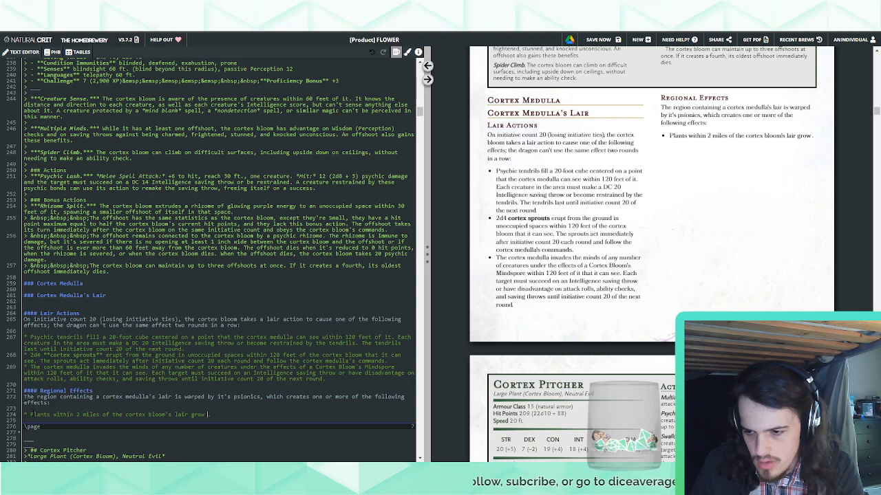
{"action": "key", "text": "BackSpace"}
{"action": "key", "text": "BackSpace"}
{"action": "key", "text": "BackSpace"}
{"action": "key", "text": "BackSpace"}
Extend the bullet after "lair" with "are purplish in color and grow in strange, alien ways", using the American spelling of "color"
{"action": "type", "text": "are pu"}
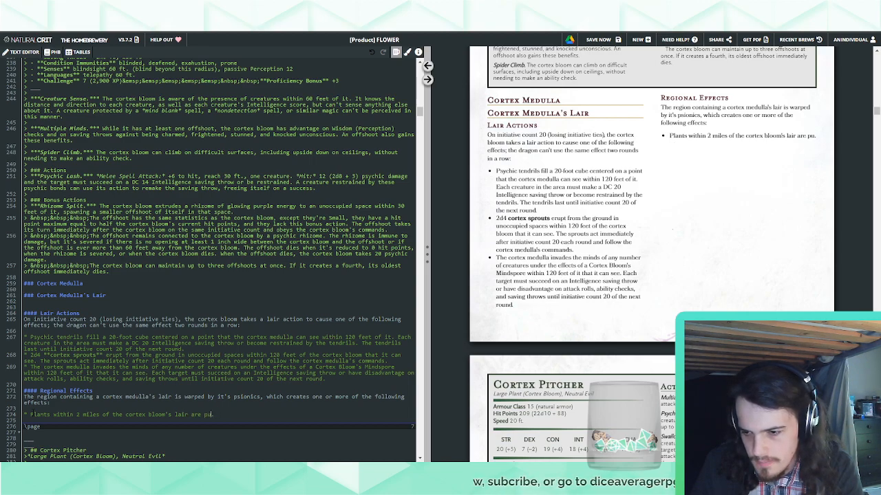
{"action": "type", "text": "rplish in colo"}
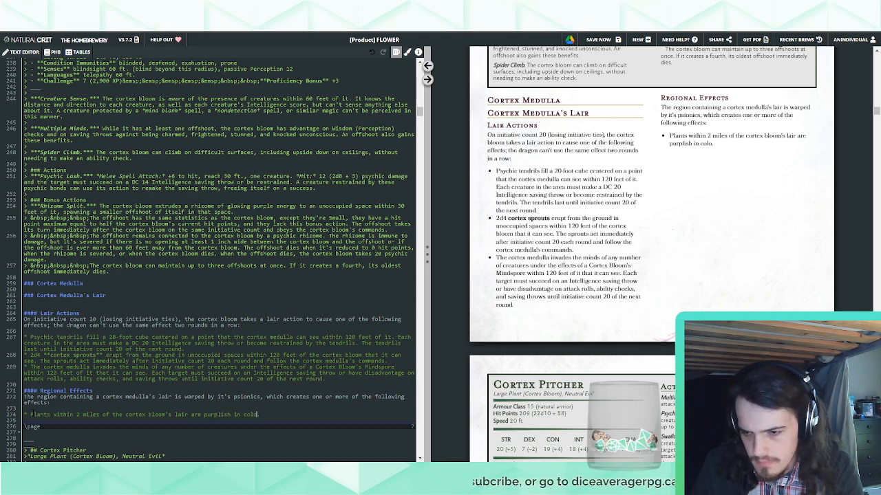
{"action": "type", "text": "ur and grow in stra"}
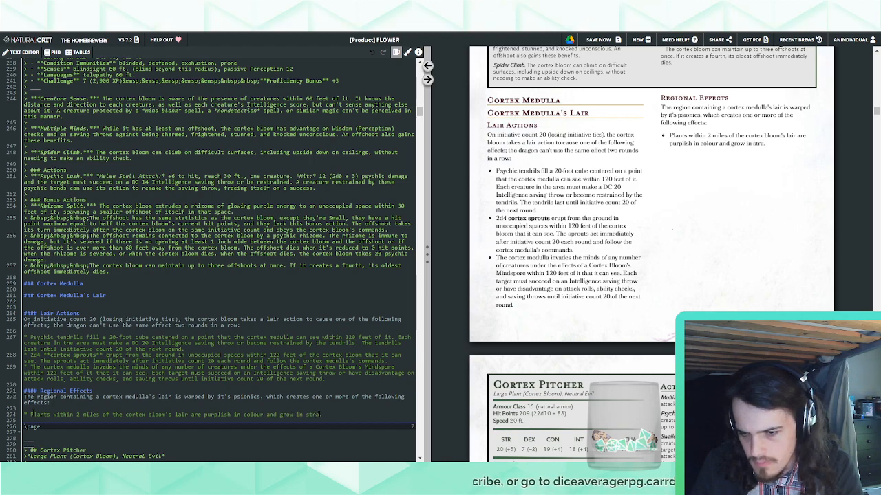
{"action": "type", "text": "nge, alien ways."}
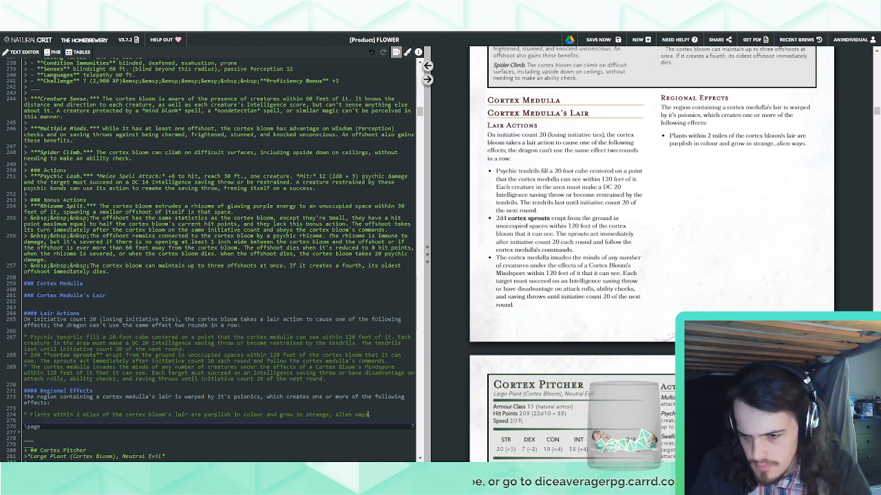
{"action": "left_click", "coordinate": [259, 415]}
{"action": "key", "text": "BackSpace"}
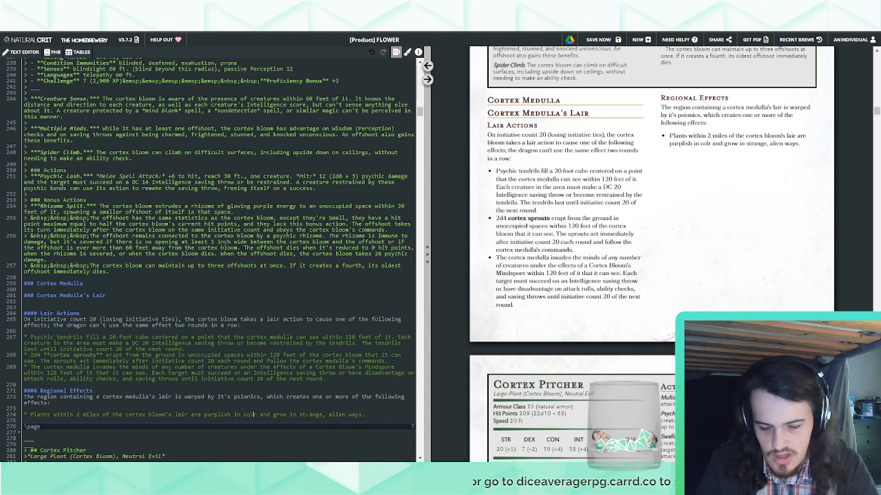
Add a second bullet below the plants bullet in the Regional Effects section
{"action": "left_click", "coordinate": [380, 415]}
{"action": "key", "text": "Return"}
{"action": "type", "text": "*"}
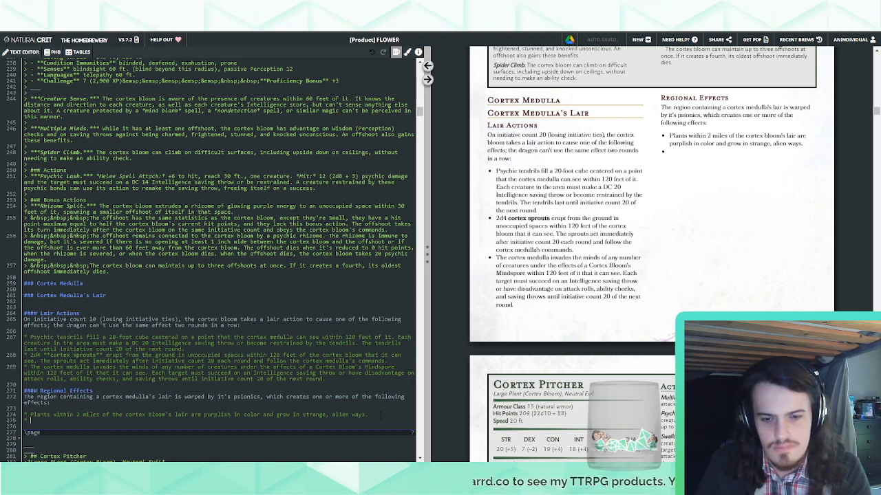
{"action": "type", "text": "Food"}
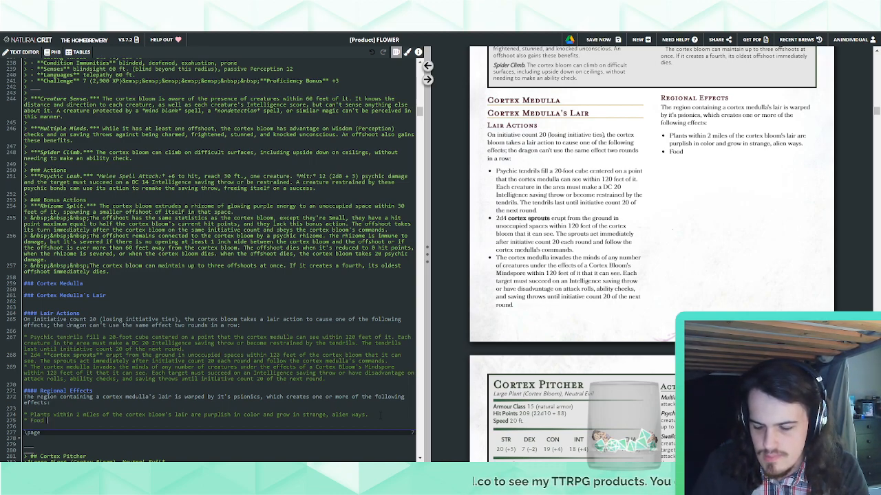
{"action": "type", "text": " sour"}
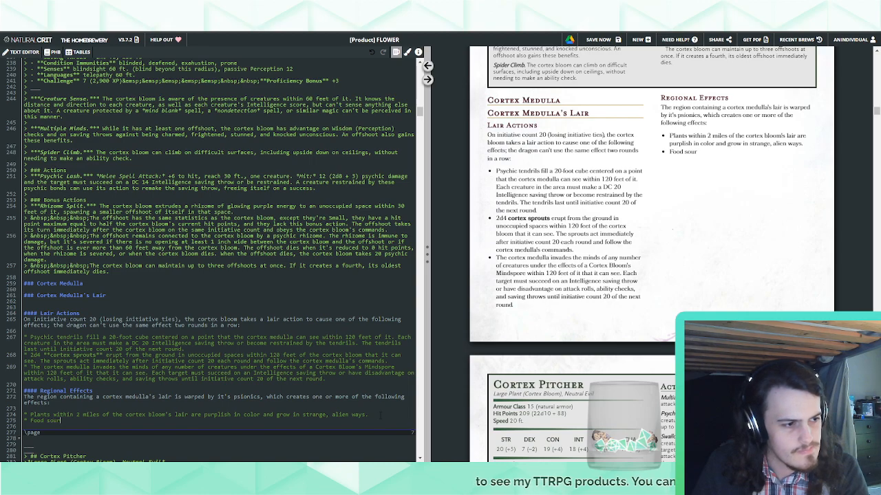
{"action": "key", "text": "BackSpace"}
{"action": "key", "text": "BackSpace"}
{"action": "key", "text": "BackSpace"}
{"action": "key", "text": "BackSpace"}
{"action": "key", "text": "BackSpace"}
{"action": "key", "text": "BackSpace"}
{"action": "key", "text": "BackSpace"}
{"action": "key", "text": "BackSpace"}
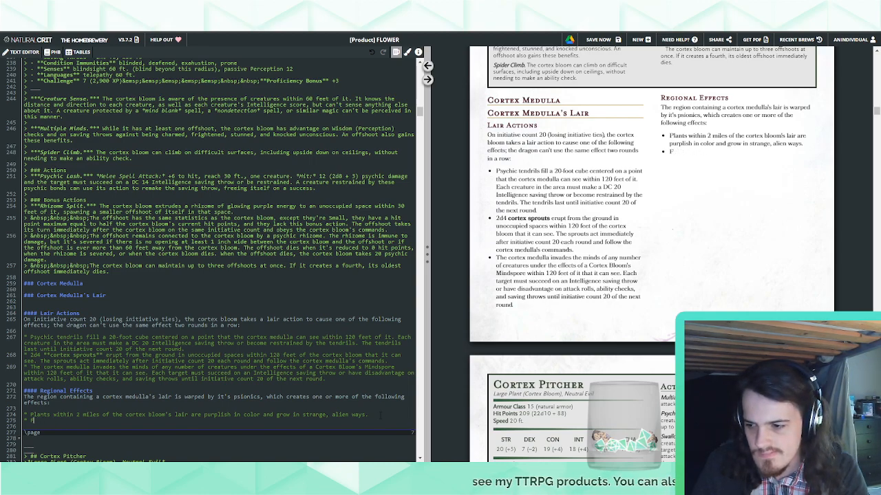
{"action": "key", "text": "BackSpace"}
Write "Plants within 2 miles of the cortex bloom's lair affect any creature that consumes them" in the new regional effect bullet
{"action": "type", "text": "Plants within 10 mi"}
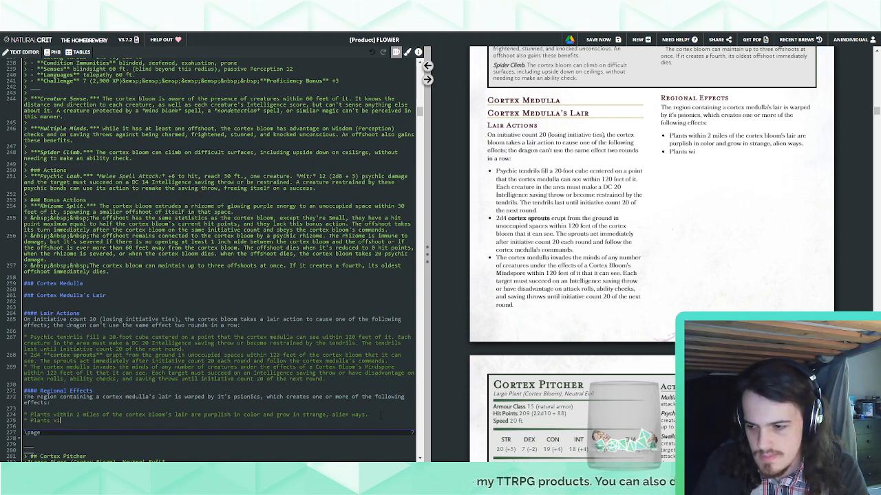
{"action": "key", "text": "BackSpace"}
{"action": "key", "text": "BackSpace"}
{"action": "type", "text": "2"}
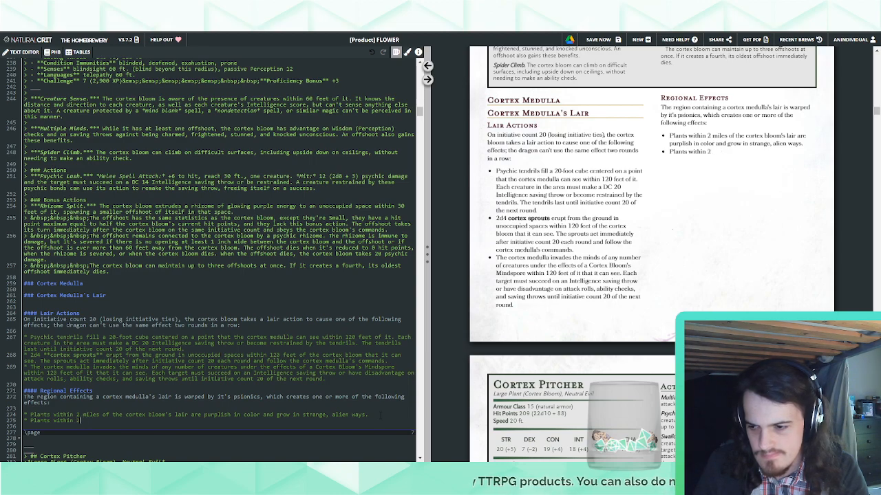
{"action": "type", "text": " miles of the cort"}
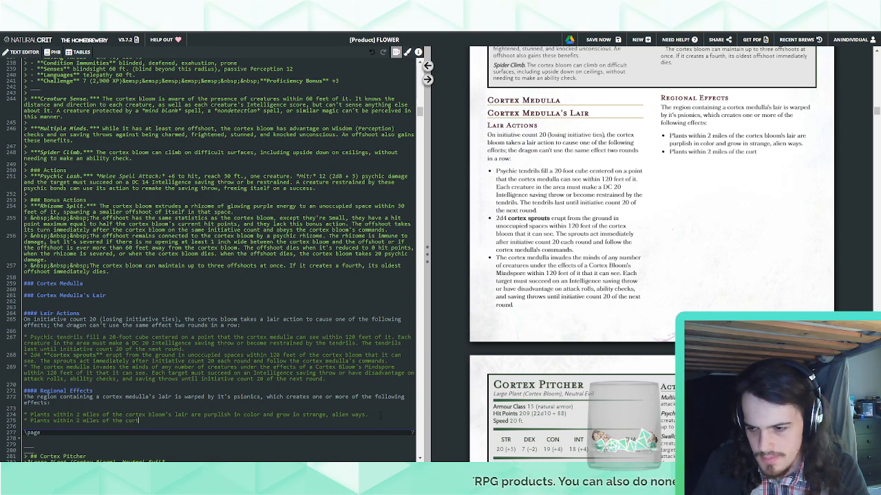
{"action": "type", "text": "ex bloom's lair"}
{"action": "type", "text": "af"}
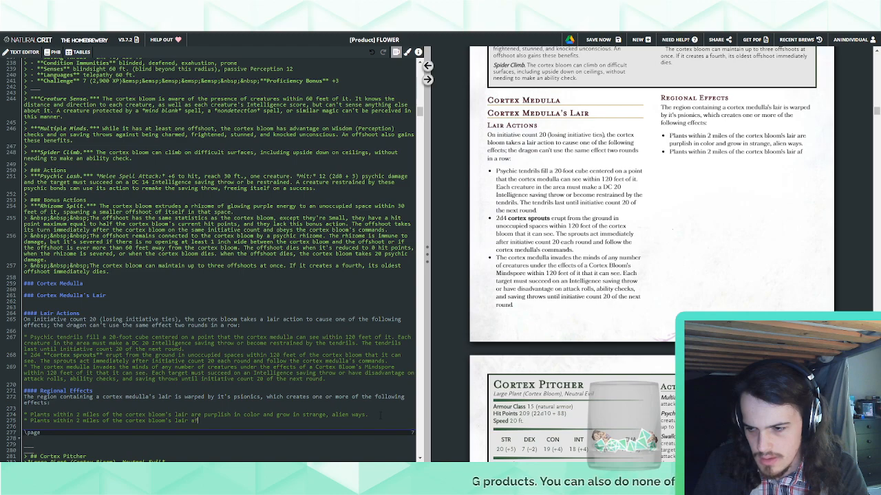
{"action": "type", "text": "fect any creature that c"}
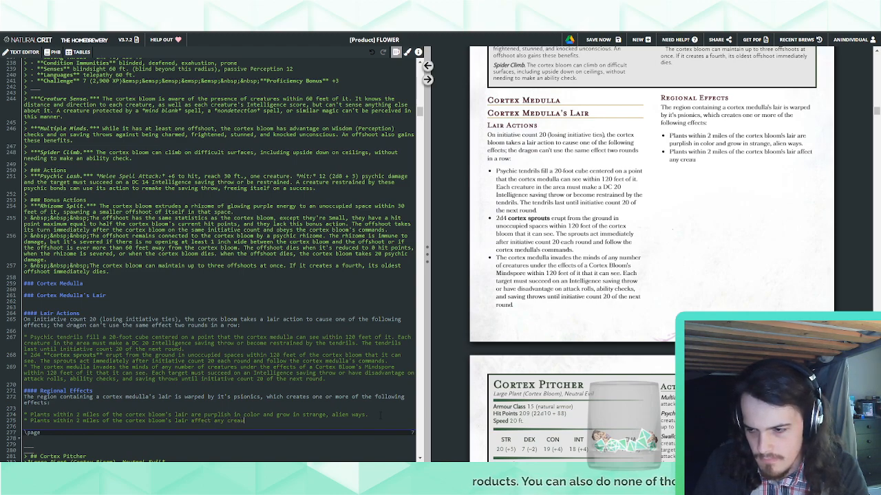
{"action": "type", "text": "onsumes them"}
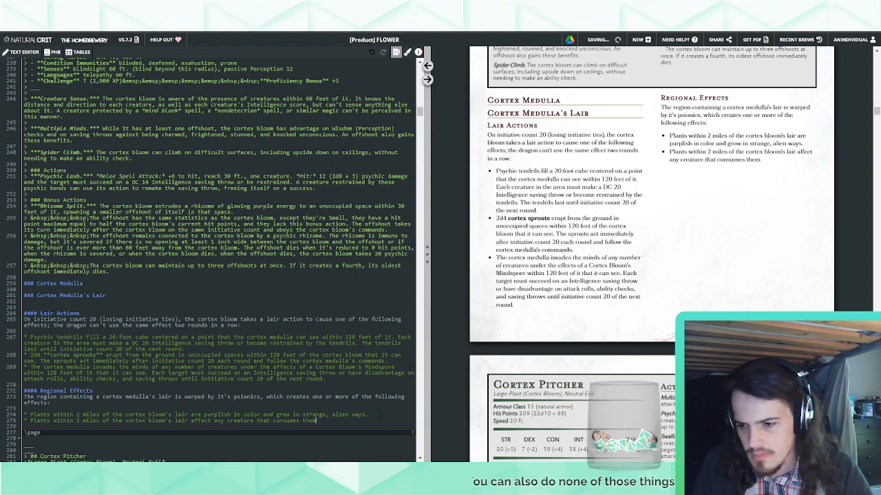
Shorten the second bullet's text to "Any creature that consumes them" and move it to the end of the first regional effect bullet
{"action": "left_click_drag", "start_coordinate": [219, 420], "coordinate": [134, 420]}
{"action": "key", "text": "ctrl+c"}
{"action": "type", "text": "A"}
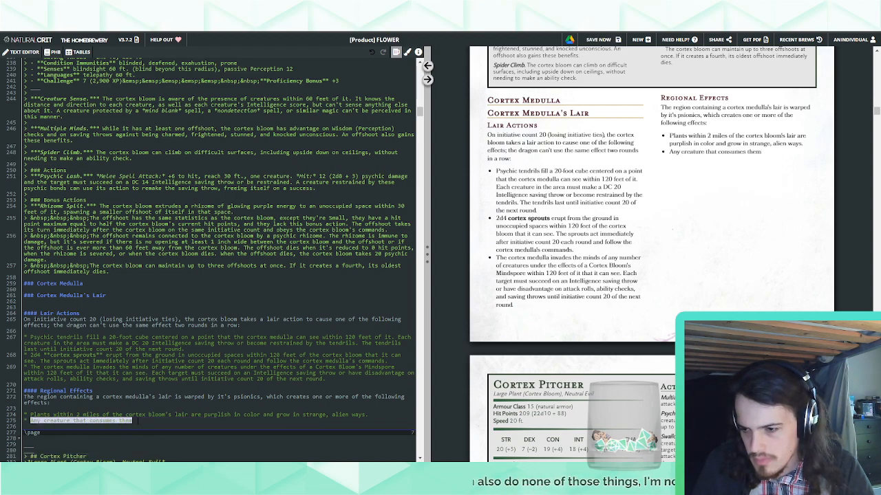
{"action": "key", "text": "BackSpace"}
{"action": "left_click", "coordinate": [380, 415]}
{"action": "key", "text": "ctrl+v"}
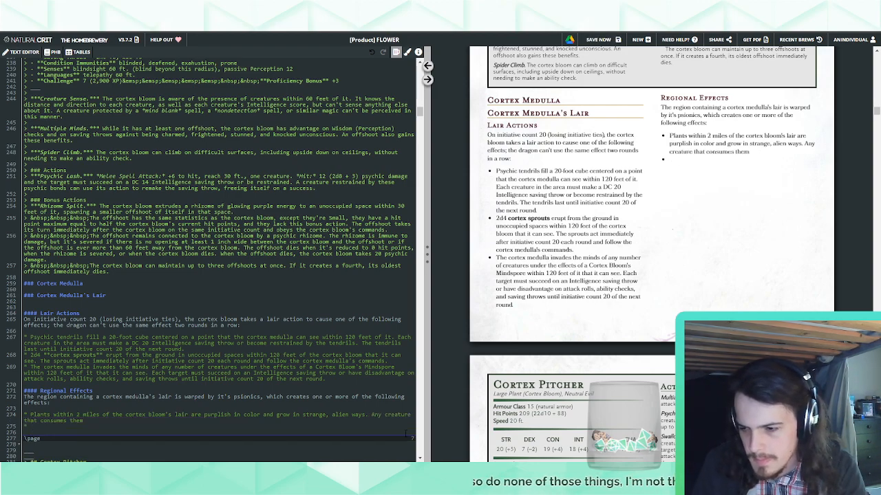
Continue the first bullet's last sentence with "suffers the effects of the"
{"action": "type", "text": "suffers the e"}
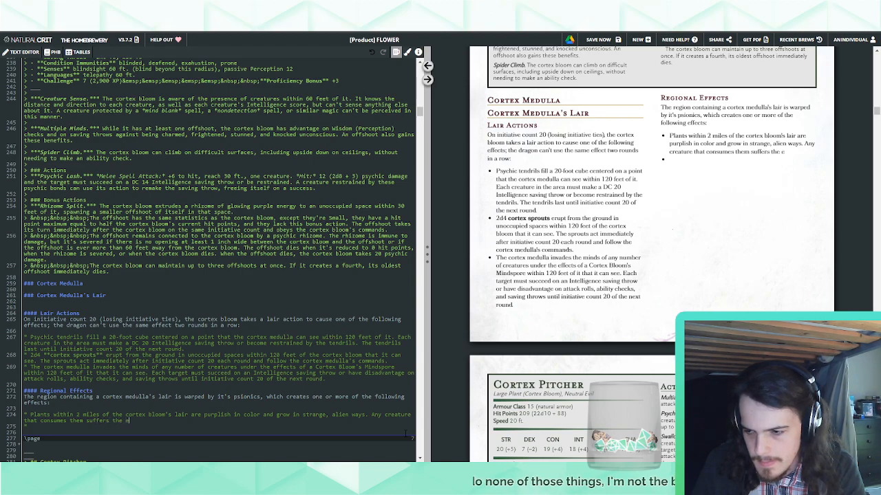
{"action": "type", "text": "ffects "}
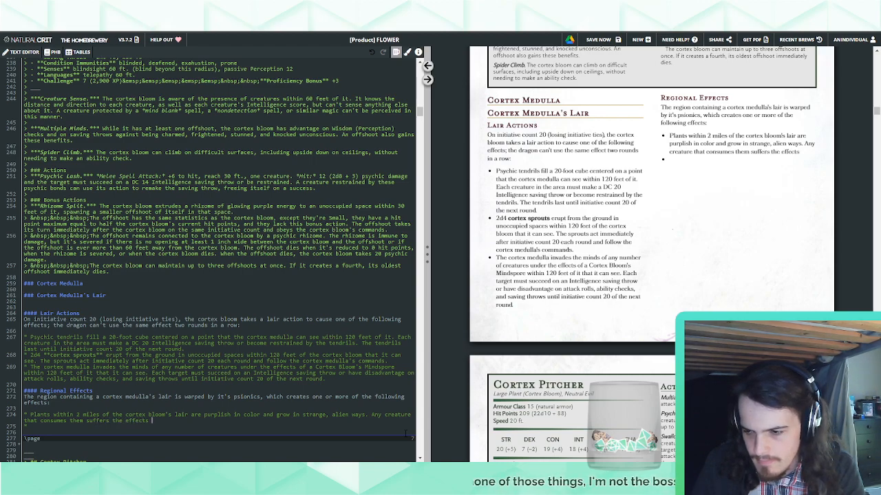
{"action": "type", "text": "of the"}
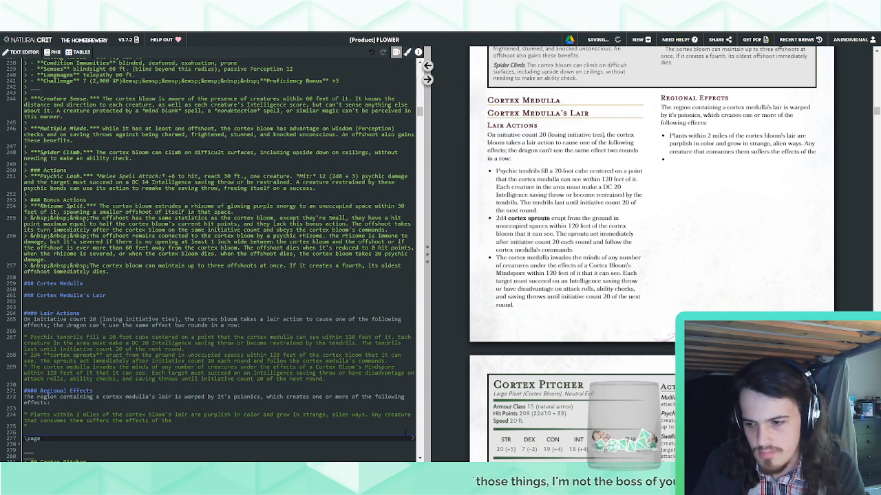
Replace "bloom" with "medulla" in the first bullet and finish its last sentence with "cortex medulla's Mind Spore bonus action."
{"action": "double_click", "coordinate": [156, 415]}
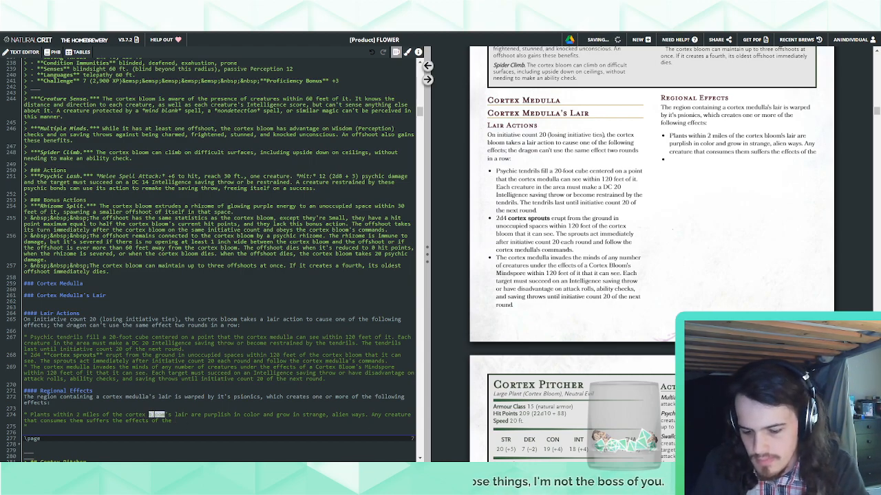
{"action": "type", "text": "medulla"}
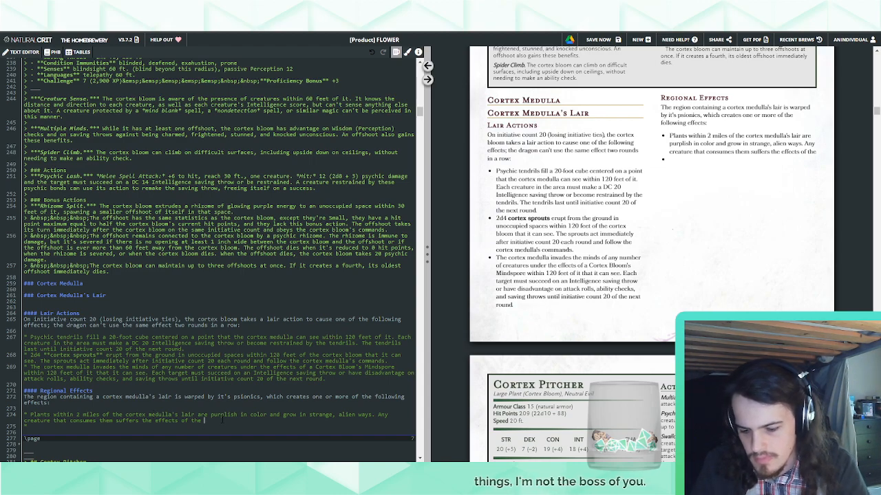
{"action": "type", "text": "cortex medulla's"}
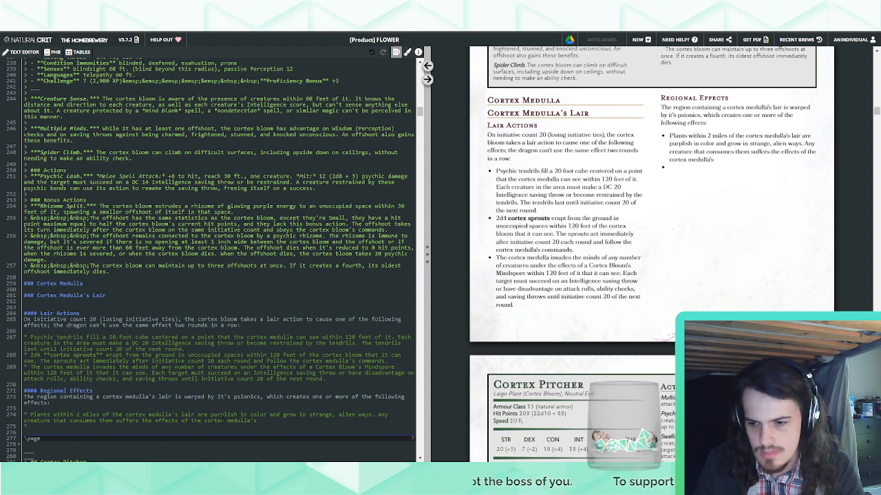
{"action": "type", "text": "Mind Spore bonus a"}
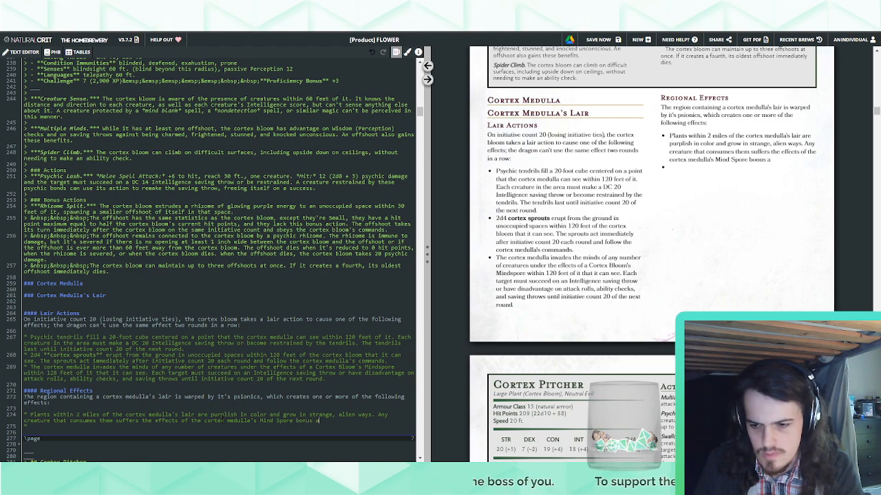
{"action": "type", "text": "ction. * "}
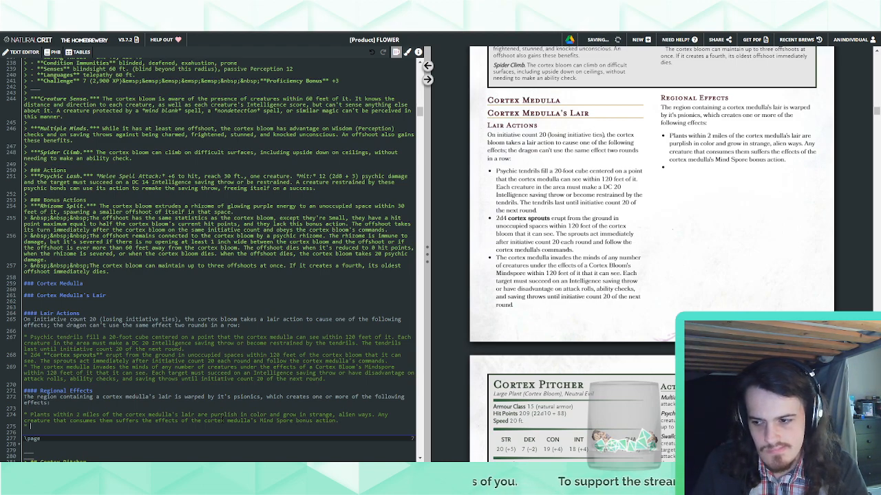
{"action": "type", "text": "Any"}
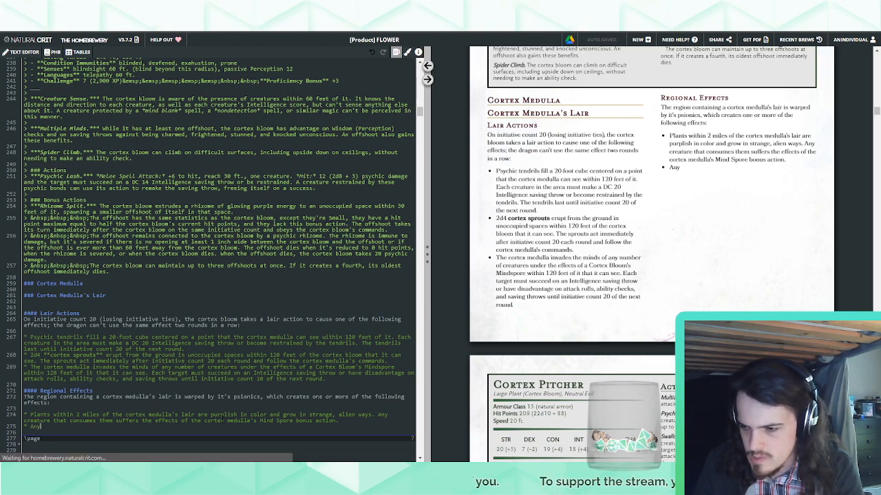
{"action": "type", "text": " creature within 2"}
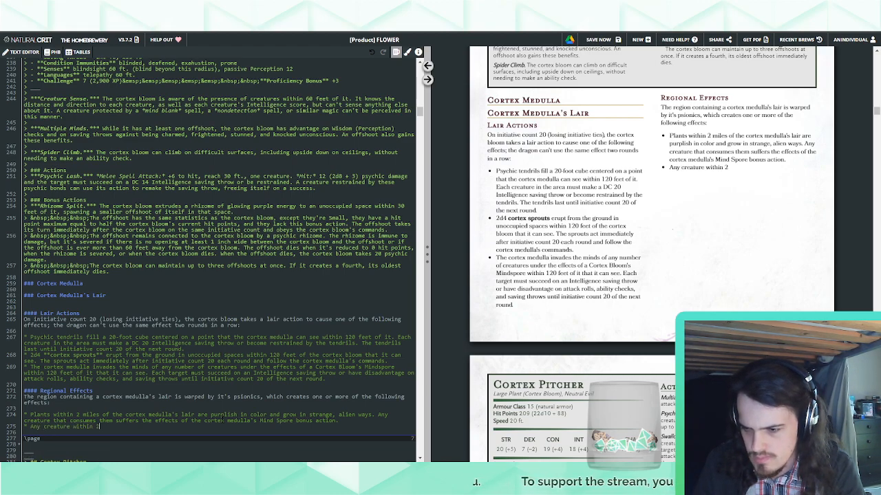
{"action": "type", "text": " miles of the cortex"}
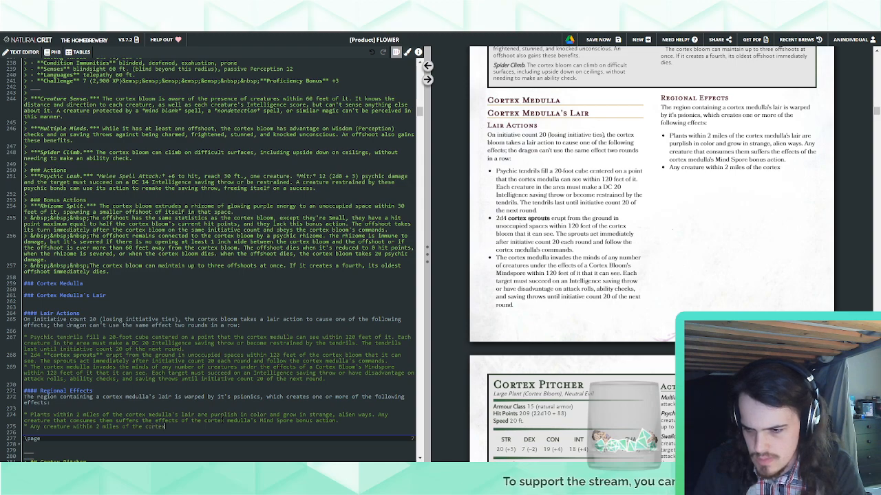
{"action": "type", "text": " medulla's la"}
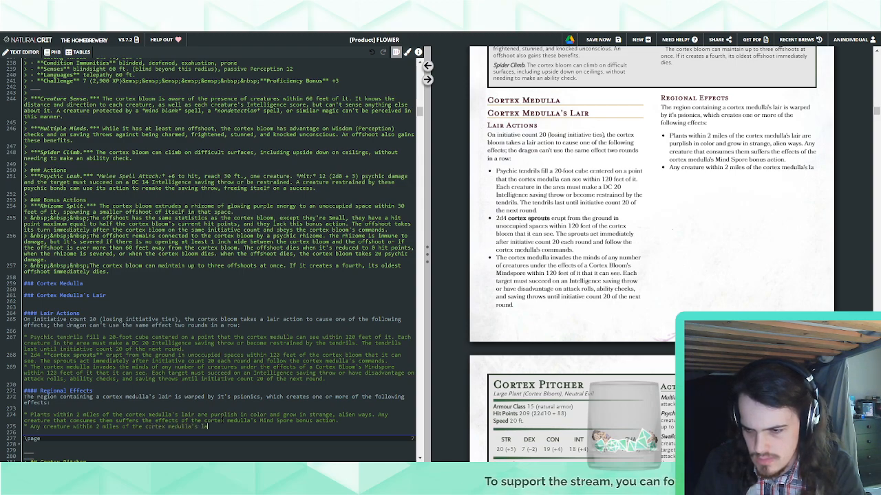
{"action": "type", "text": "ir hear so"}
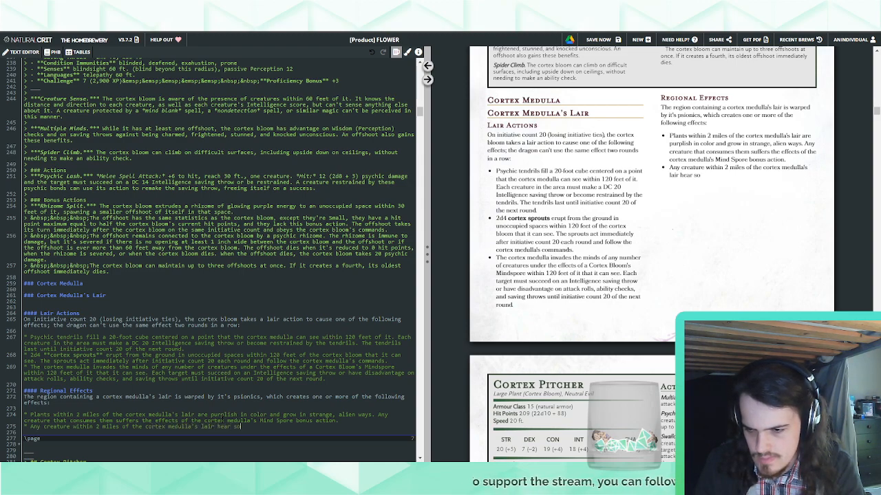
Begin the second regional effect bullet with "Any creature within 2 miles of the cortex medulla's lair"
{"action": "key", "text": "BackSpace"}
{"action": "key", "text": "BackSpace"}
{"action": "key", "text": "BackSpace"}
{"action": "type", "text": "s"}
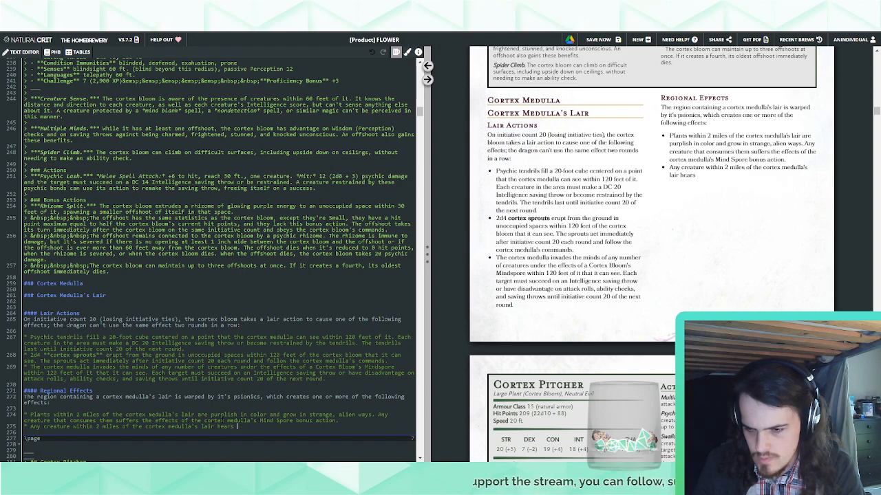
{"action": "key", "text": "BackSpace"}
{"action": "key", "text": "BackSpace"}
{"action": "key", "text": "BackSpace"}
{"action": "key", "text": "BackSpace"}
{"action": "key", "text": "BackSpace"}
{"action": "key", "text": "BackSpace"}
{"action": "type", "text": "feels as tho"}
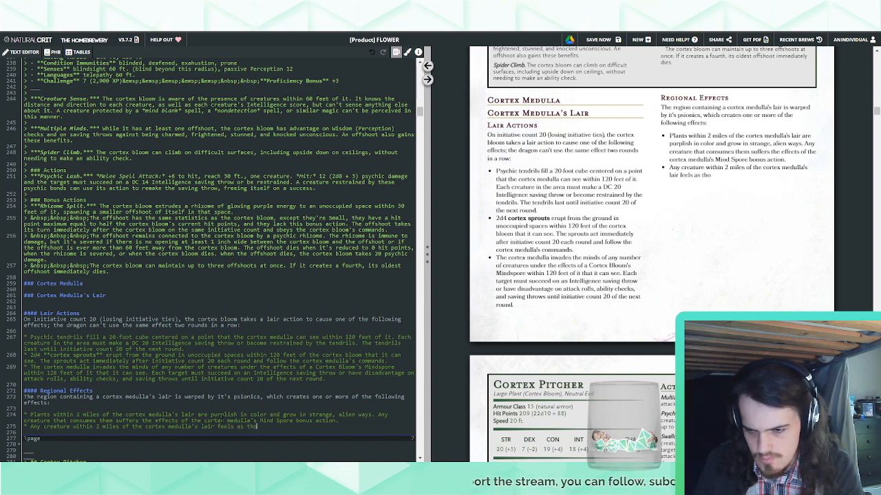
{"action": "type", "text": "ugh they're being"}
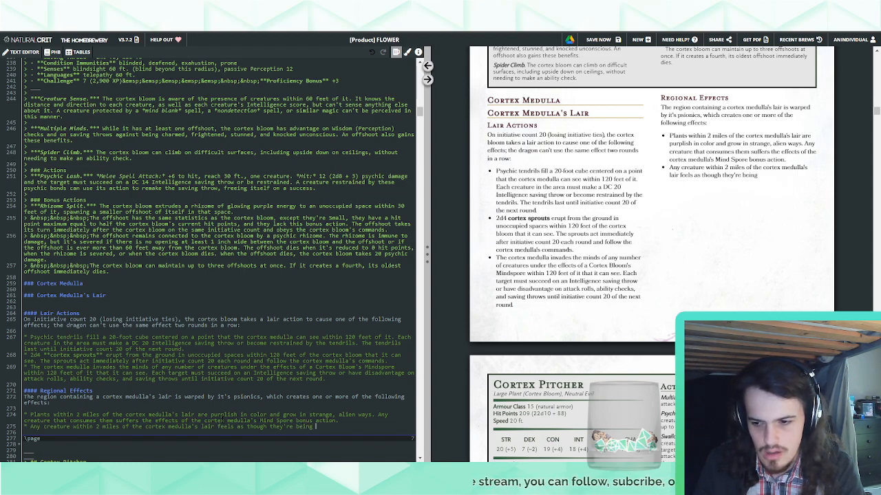
{"action": "key", "text": "BackSpace"}
{"action": "key", "text": "BackSpace"}
{"action": "key", "text": "BackSpace"}
{"action": "key", "text": "BackSpace"}
{"action": "key", "text": "BackSpace"}
{"action": "key", "text": "BackSpace"}
{"action": "key", "text": "BackSpace"}
{"action": "key", "text": "BackSpace"}
{"action": "key", "text": "BackSpace"}
{"action": "key", "text": "BackSpace"}
{"action": "key", "text": "BackSpace"}
{"action": "key", "text": "BackSpace"}
{"action": "key", "text": "BackSpace"}
{"action": "key", "text": "BackSpace"}
{"action": "key", "text": "BackSpace"}
{"action": "key", "text": "BackSpace"}
{"action": "key", "text": "BackSpace"}
{"action": "key", "text": "BackSpace"}
{"action": "key", "text": "BackSpace"}
{"action": "key", "text": "BackSpace"}
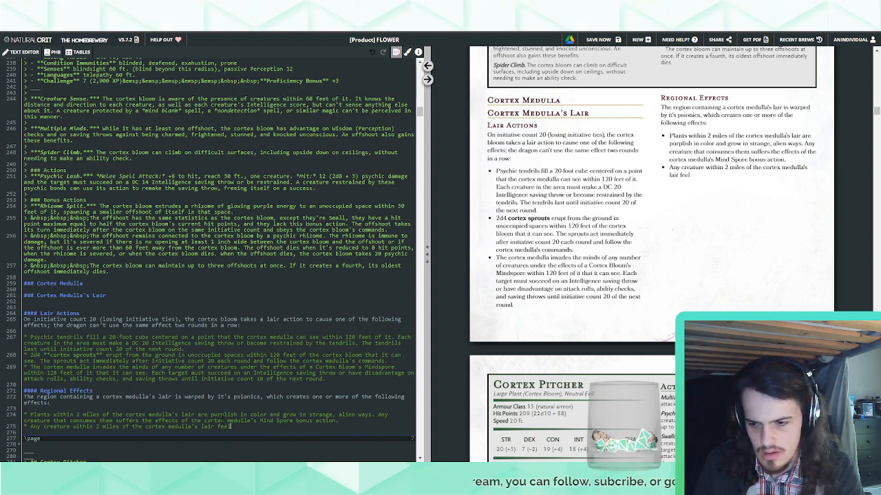
{"action": "type", "text": "eels an "}
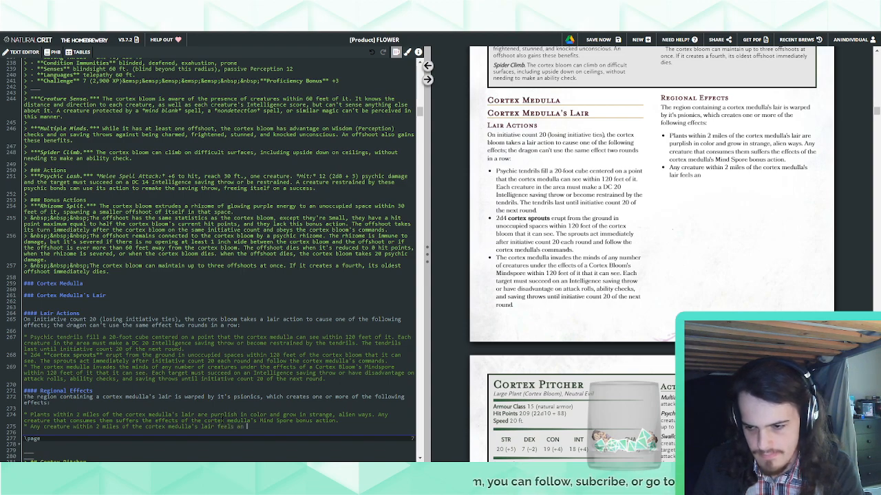
{"action": "type", "text": "unnatural anxiety"}
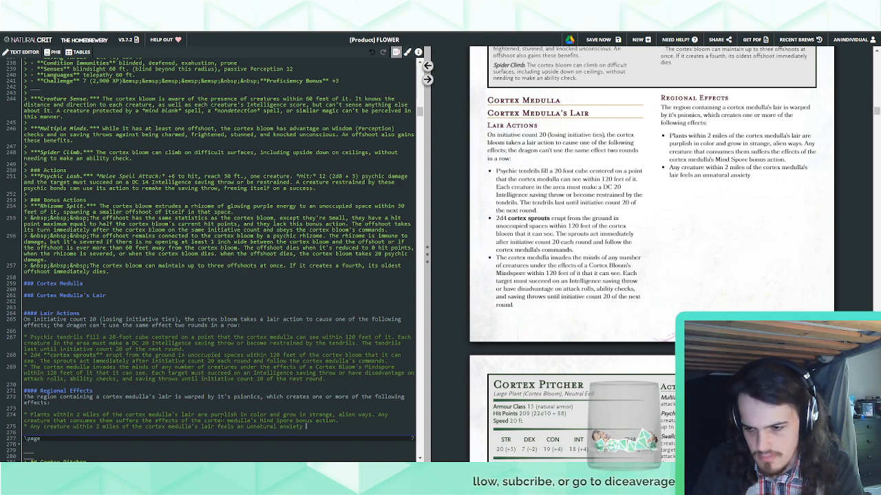
{"action": "type", "text": "in their chest"}
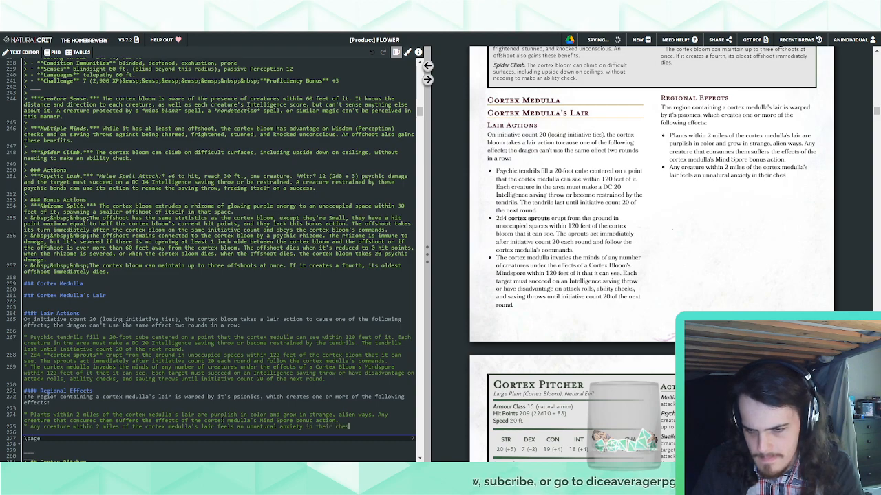
{"action": "key", "text": "BackSpace"}
{"action": "key", "text": "BackSpace"}
{"action": "key", "text": "BackSpace"}
{"action": "key", "text": "BackSpace"}
{"action": "key", "text": "BackSpace"}
{"action": "key", "text": "BackSpace"}
{"action": "key", "text": "BackSpace"}
{"action": "key", "text": "BackSpace"}
{"action": "key", "text": "BackSpace"}
{"action": "key", "text": "BackSpace"}
{"action": "key", "text": "BackSpace"}
{"action": "key", "text": "BackSpace"}
{"action": "key", "text": "BackSpace"}
{"action": "key", "text": "BackSpace"}
{"action": "key", "text": "BackSpace"}
{"action": "key", "text": "BackSpace"}
{"action": "key", "text": "BackSpace"}
{"action": "key", "text": "BackSpace"}
{"action": "key", "text": "BackSpace"}
{"action": "key", "text": "BackSpace"}
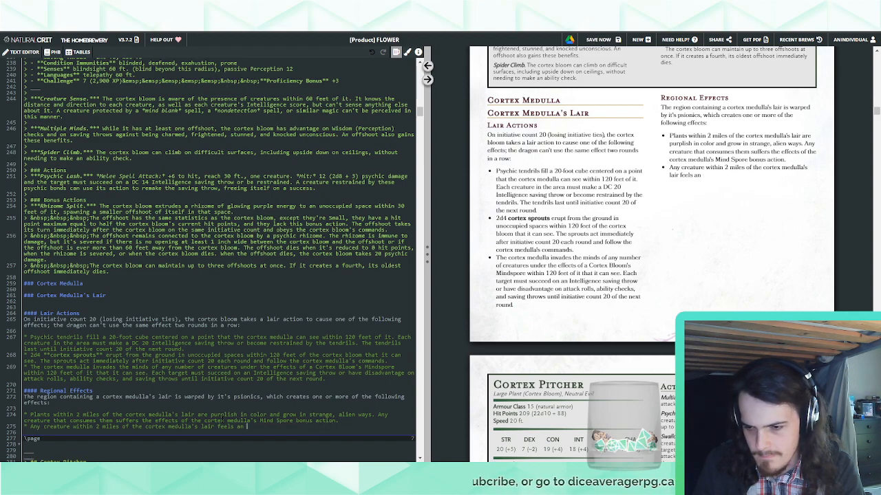
{"action": "type", "text": "crawling,"}
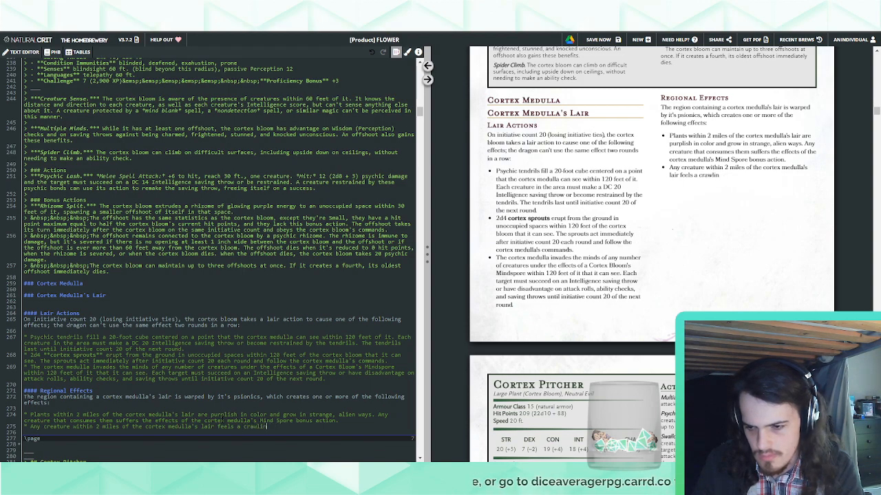
{"action": "type", "text": " anxious feeling that "}
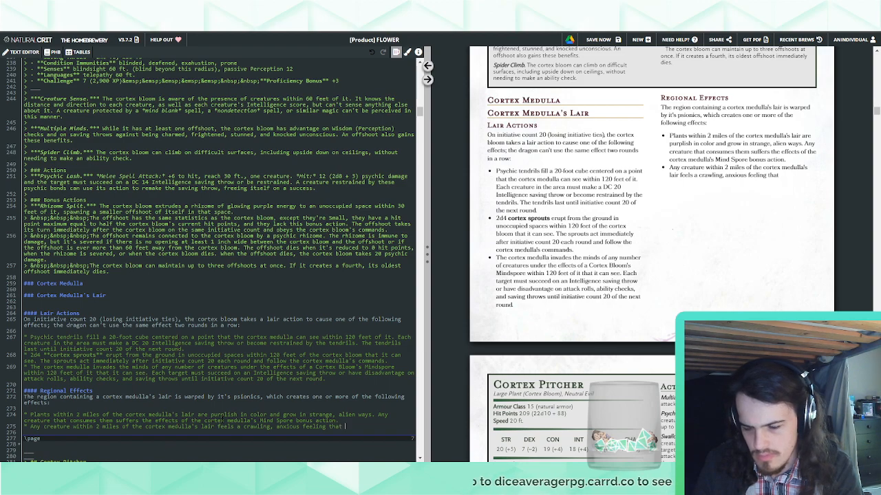
{"action": "type", "text": "doesn't go awa"}
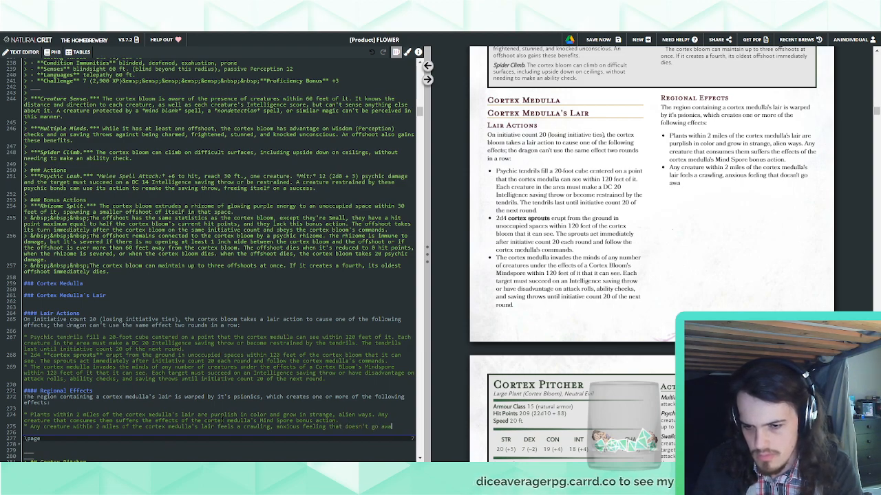
{"action": "type", "text": "y"}
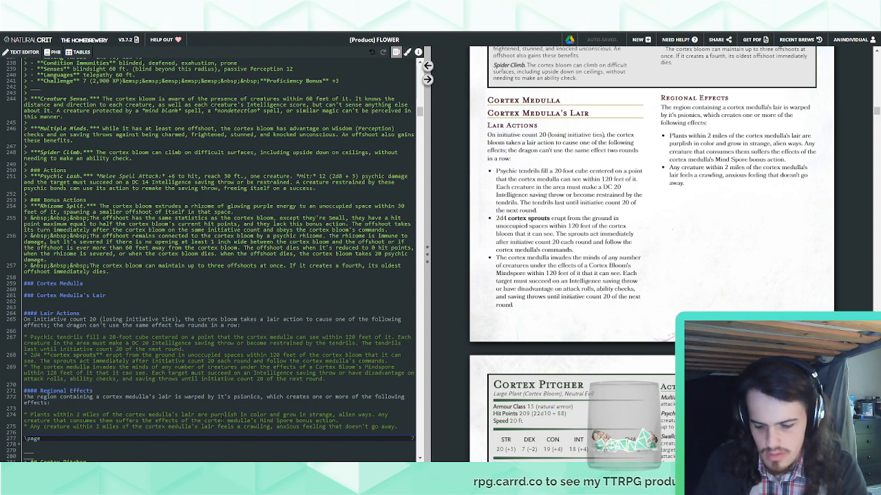
{"action": "type", "text": "until the creatures"}
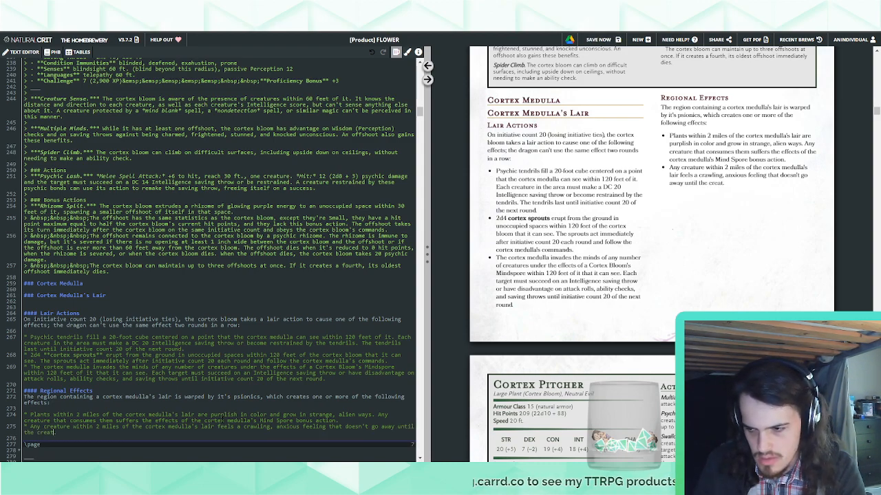
{"action": "key", "text": "BackSpace"}
{"action": "key", "text": "BackSpace"}
{"action": "key", "text": "BackSpace"}
{"action": "key", "text": "BackSpace"}
{"action": "key", "text": "BackSpace"}
{"action": "key", "text": "BackSpace"}
{"action": "key", "text": "BackSpace"}
{"action": "key", "text": "BackSpace"}
{"action": "key", "text": "BackSpace"}
{"action": "key", "text": "BackSpace"}
{"action": "key", "text": "BackSpace"}
{"action": "key", "text": "BackSpace"}
{"action": "key", "text": "BackSpace"}
{"action": "key", "text": "BackSpace"}
{"action": "key", "text": "BackSpace"}
{"action": "key", "text": "BackSpace"}
{"action": "key", "text": "BackSpace"}
{"action": "key", "text": "BackSpace"}
{"action": "key", "text": "BackSpace"}
{"action": "key", "text": "BackSpace"}
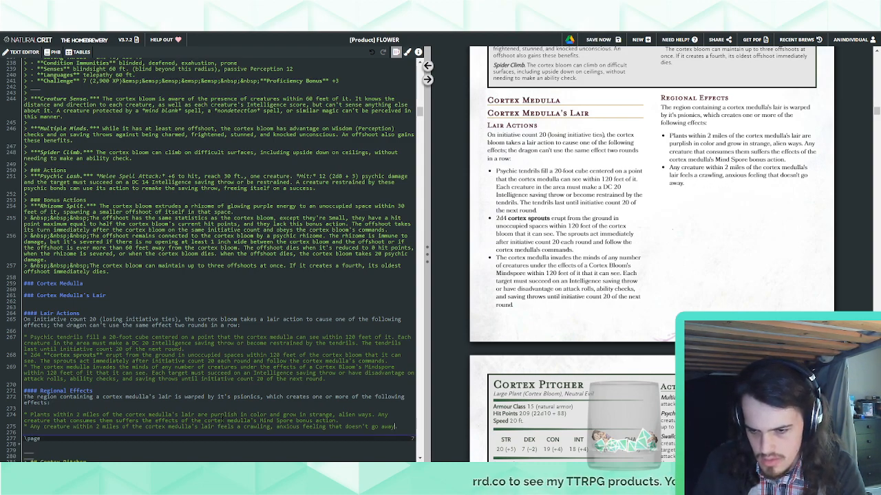
{"action": "key", "text": "BackSpace"}
{"action": "key", "text": "BackSpace"}
{"action": "key", "text": "BackSpace"}
{"action": "key", "text": "BackSpace"}
{"action": "key", "text": "BackSpace"}
{"action": "key", "text": "BackSpace"}
{"action": "key", "text": "BackSpace"}
{"action": "key", "text": "BackSpace"}
{"action": "key", "text": "BackSpace"}
{"action": "key", "text": "BackSpace"}
{"action": "key", "text": "BackSpace"}
{"action": "key", "text": "BackSpace"}
{"action": "key", "text": "BackSpace"}
{"action": "key", "text": "BackSpace"}
{"action": "key", "text": "BackSpace"}
{"action": "key", "text": "BackSpace"}
{"action": "key", "text": "BackSpace"}
{"action": "key", "text": "BackSpace"}
{"action": "key", "text": "BackSpace"}
{"action": "key", "text": "BackSpace"}
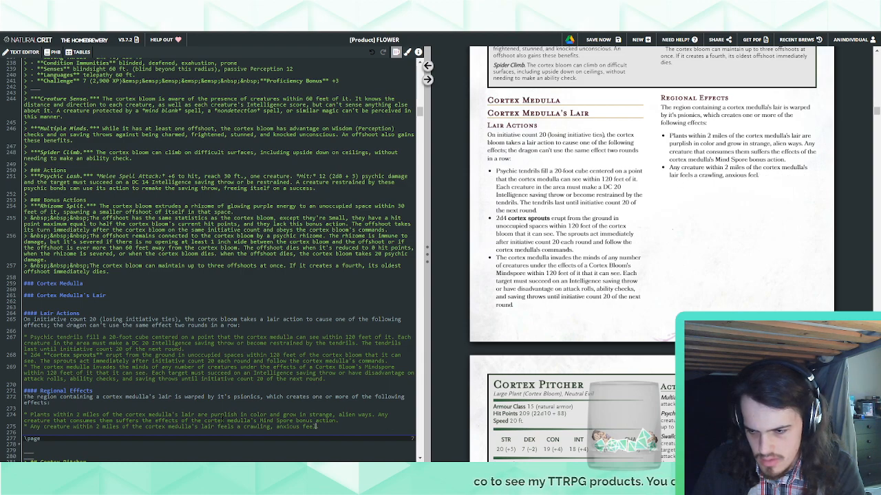
{"action": "type", "text": "feeling"}
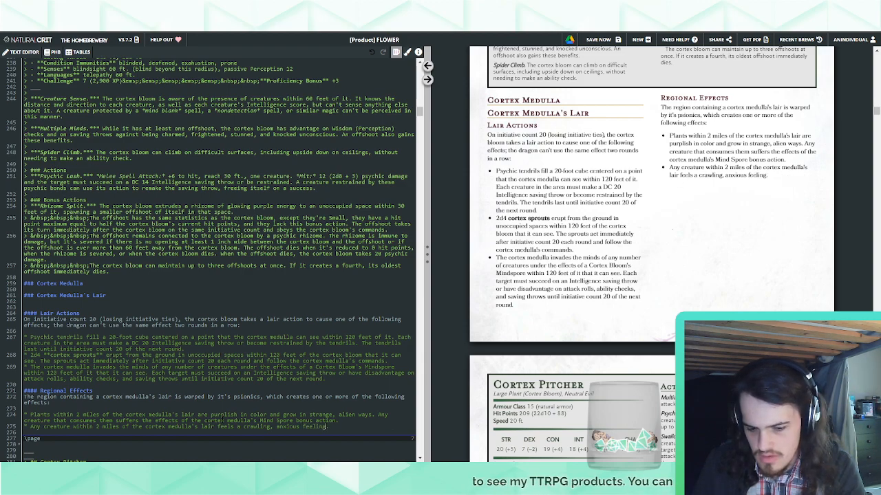
{"action": "type", "text": " and"}
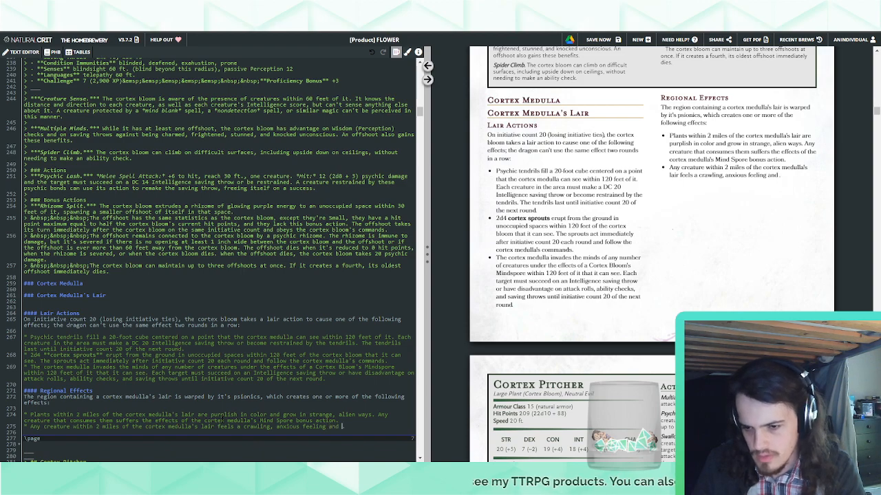
{"action": "key", "text": "BackSpace"}
{"action": "key", "text": "BackSpace"}
{"action": "key", "text": "BackSpace"}
{"action": "key", "text": "BackSpace"}
{"action": "key", "text": "BackSpace"}
{"action": "key", "text": "BackSpace"}
{"action": "key", "text": "BackSpace"}
{"action": "key", "text": "BackSpace"}
{"action": "key", "text": "BackSpace"}
{"action": "key", "text": "BackSpace"}
{"action": "key", "text": "BackSpace"}
{"action": "key", "text": "BackSpace"}
{"action": "key", "text": "BackSpace"}
{"action": "key", "text": "BackSpace"}
{"action": "key", "text": "BackSpace"}
{"action": "key", "text": "BackSpace"}
{"action": "key", "text": "BackSpace"}
{"action": "key", "text": "BackSpace"}
{"action": "key", "text": "BackSpace"}
{"action": "key", "text": "BackSpace"}
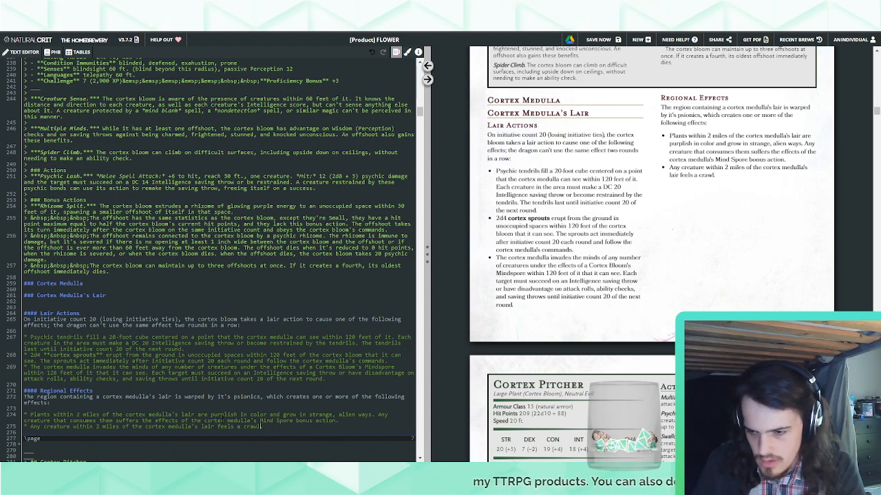
Rewrite the second regional effect bullet after "lair" to read "grows increasingly anxious and paranoid."
{"action": "key", "text": "BackSpace"}
{"action": "key", "text": "BackSpace"}
{"action": "key", "text": "BackSpace"}
{"action": "key", "text": "BackSpace"}
{"action": "key", "text": "BackSpace"}
{"action": "key", "text": "BackSpace"}
{"action": "key", "text": "BackSpace"}
{"action": "key", "text": "BackSpace"}
{"action": "key", "text": "BackSpace"}
{"action": "key", "text": "BackSpace"}
{"action": "key", "text": "BackSpace"}
{"action": "key", "text": "BackSpace"}
{"action": "type", "text": "gro"}
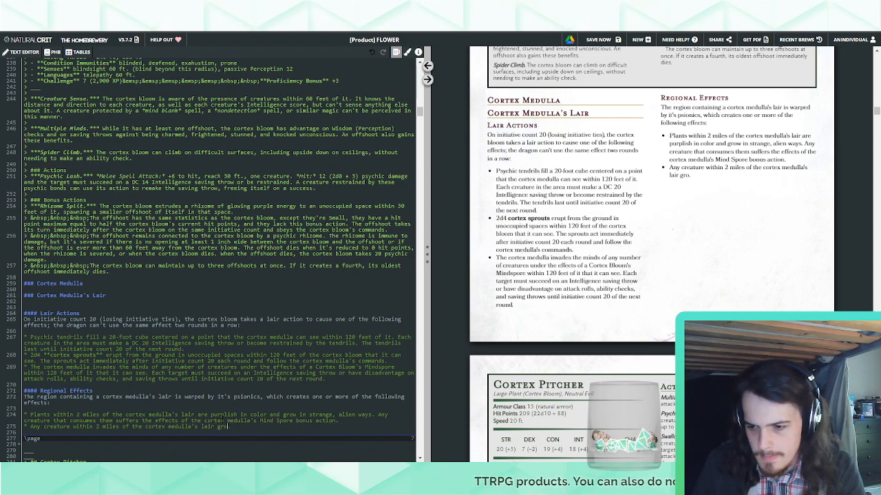
{"action": "type", "text": "ws increasin"}
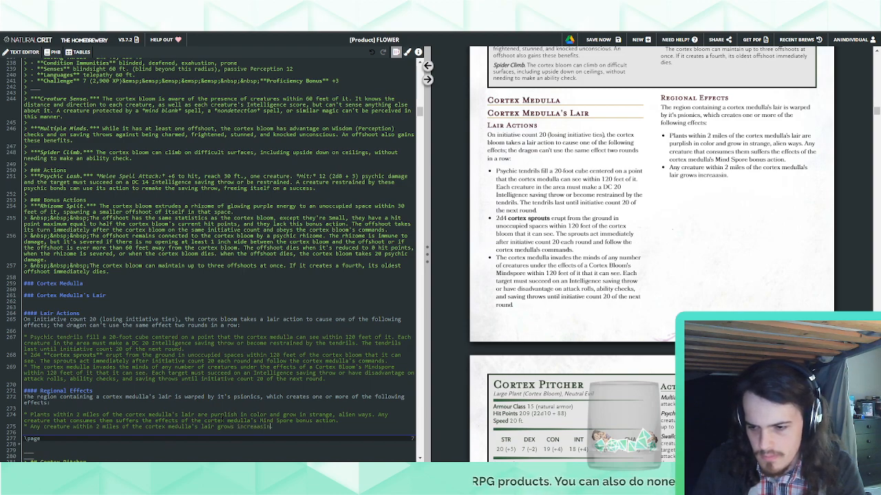
{"action": "type", "text": "gly anxious "}
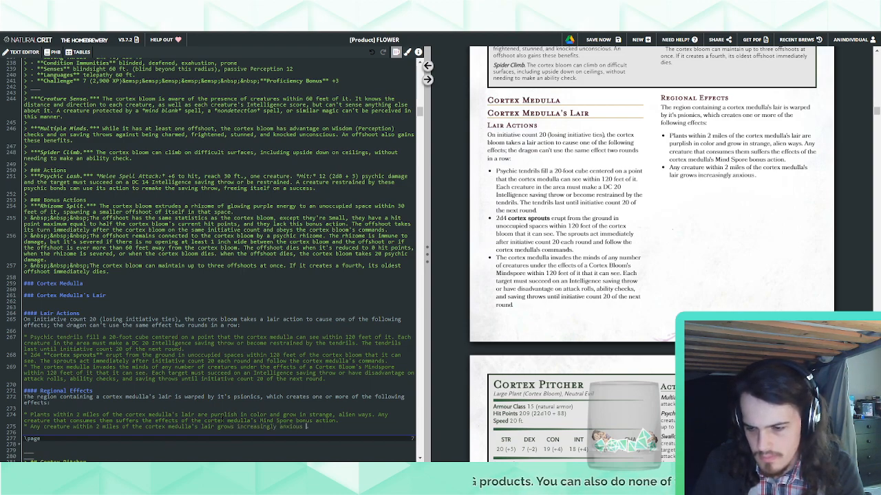
{"action": "type", "text": "and paranoid."}
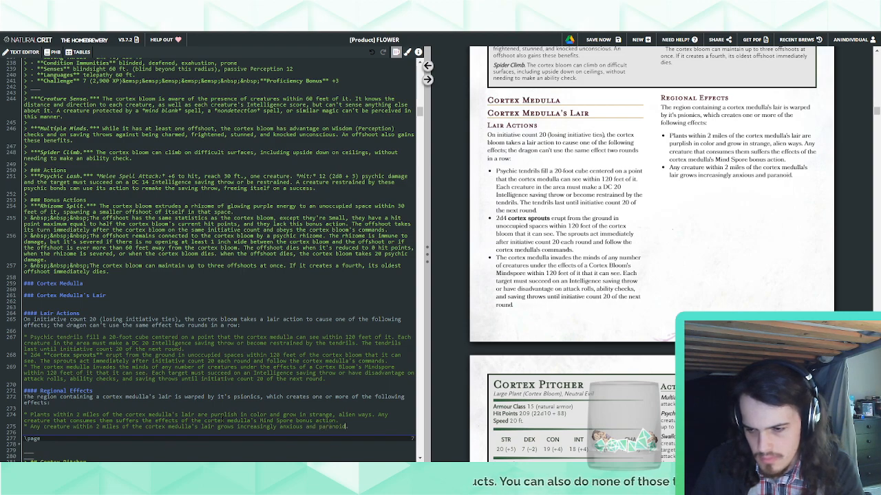
{"action": "type", "text": "Aft"}
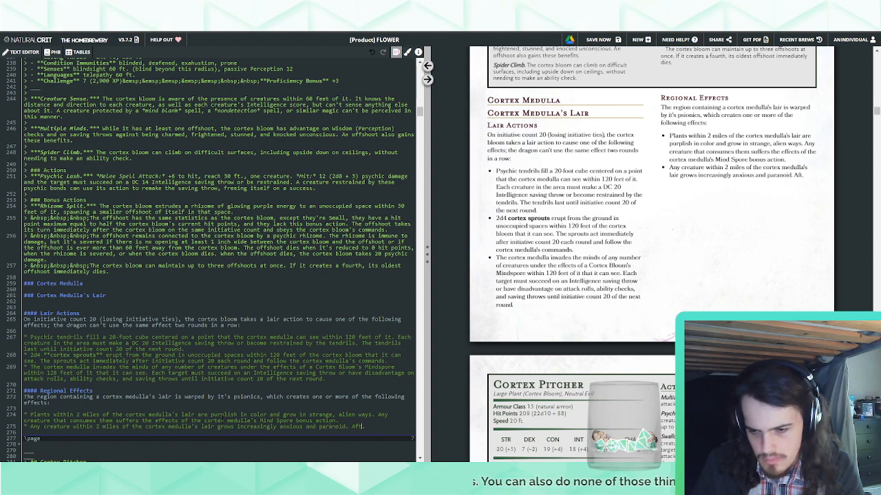
{"action": "type", "text": "er 1 mour"}
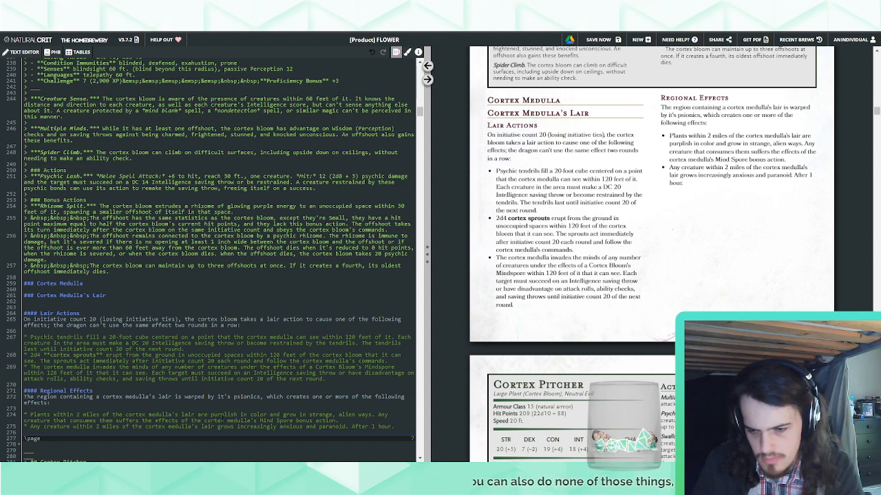
{"action": "type", "text": " in"}
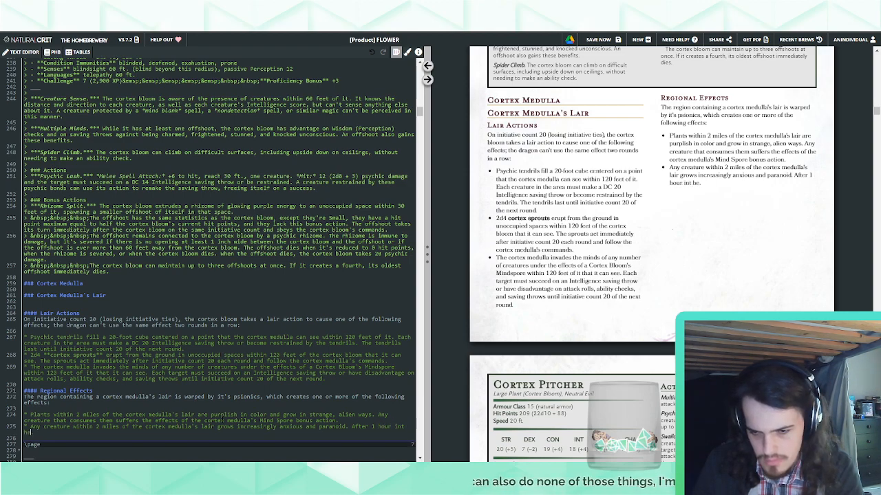
{"action": "type", "text": " th"}
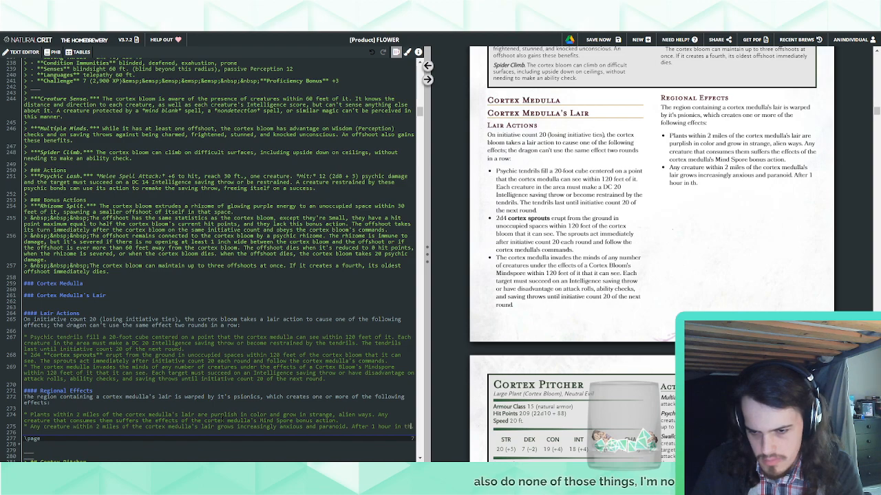
{"action": "type", "text": "e area, the creature starts"}
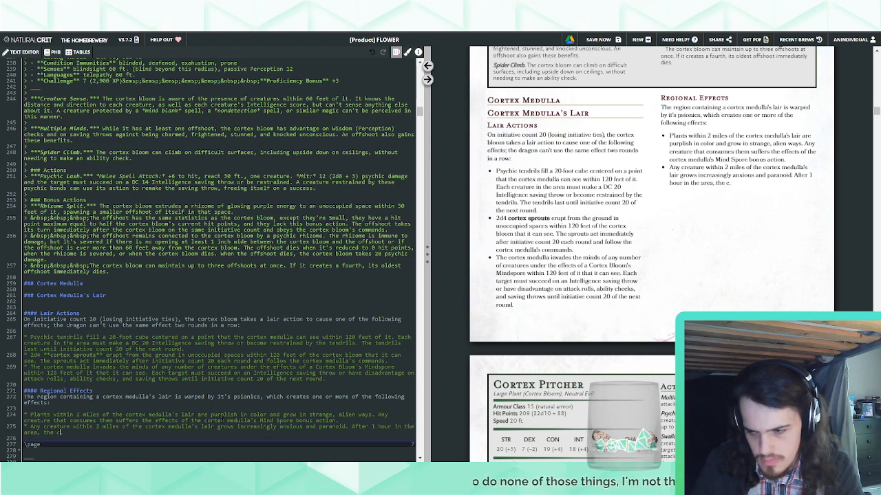
{"action": "type", "text": " to hear "}
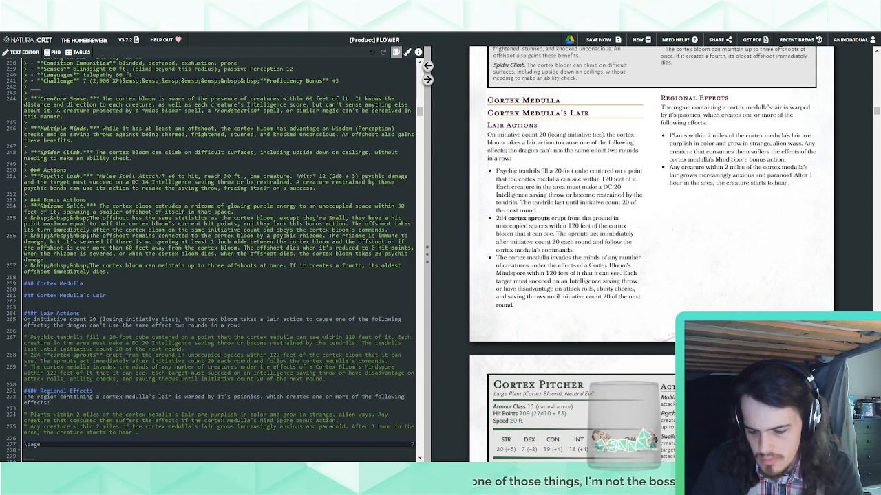
{"action": "type", "text": "unintelligi"}
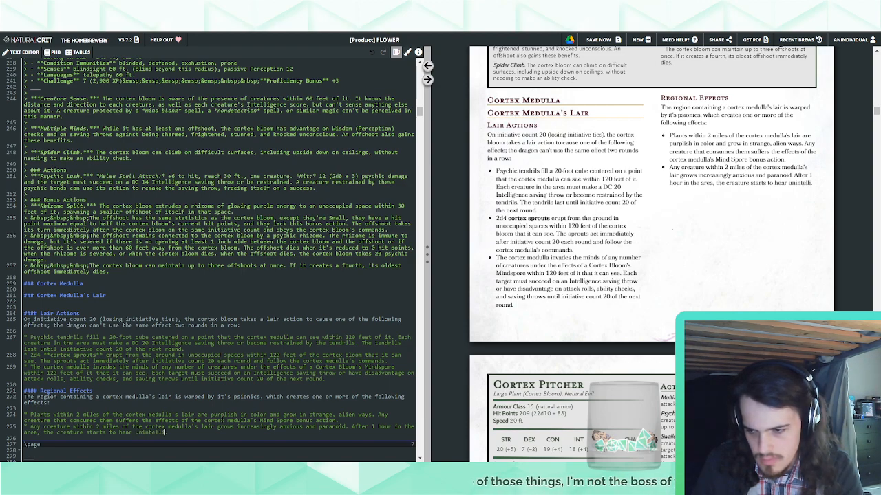
{"action": "type", "text": "ble whis"}
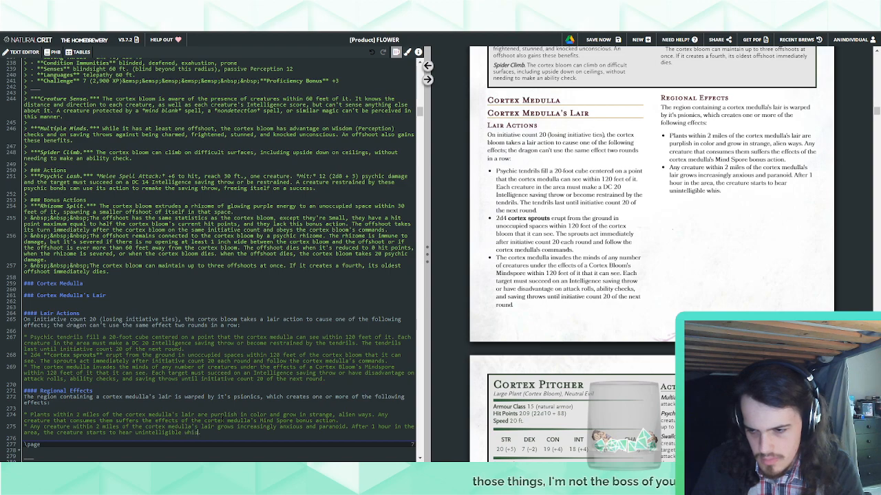
{"action": "type", "text": "pers from the passing"}
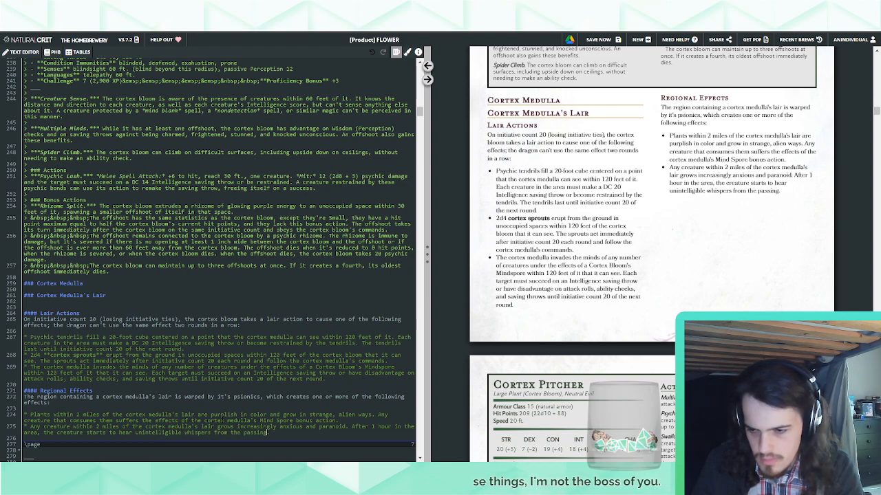
{"action": "type", "text": " telepathic "}
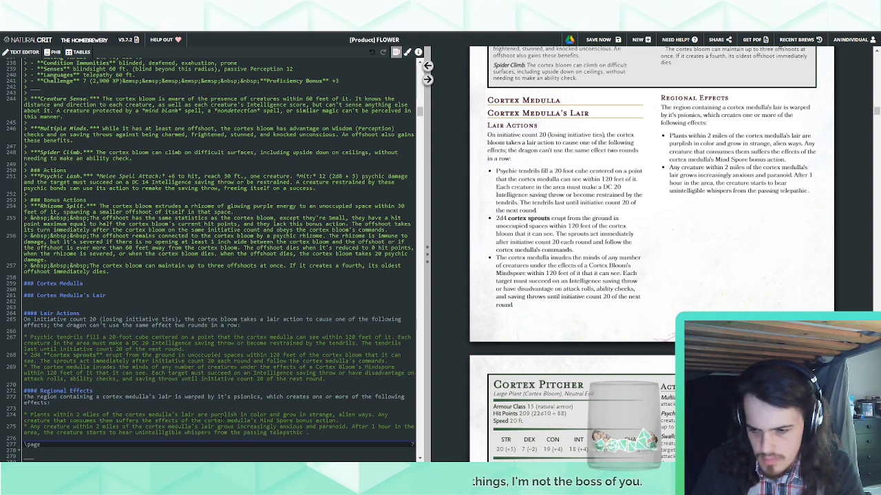
{"action": "type", "text": "words of nearby "}
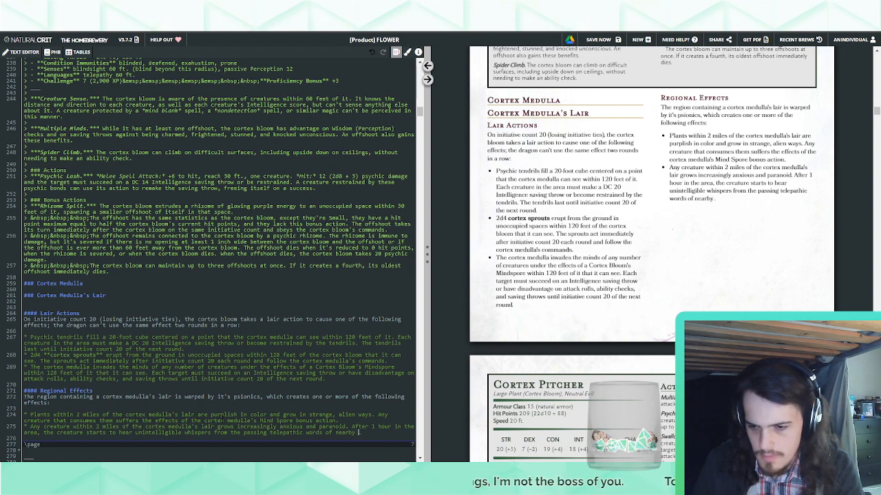
{"action": "type", "text": "cortex b"}
Finish the sentence with "unintelligible whispers from the passing telepathic words of nearby Cortex Blooms." and start a third bullet
{"action": "key", "text": "BackSpace"}
{"action": "key", "text": "BackSpace"}
{"action": "key", "text": "BackSpace"}
{"action": "key", "text": "BackSpace"}
{"action": "key", "text": "BackSpace"}
{"action": "key", "text": "BackSpace"}
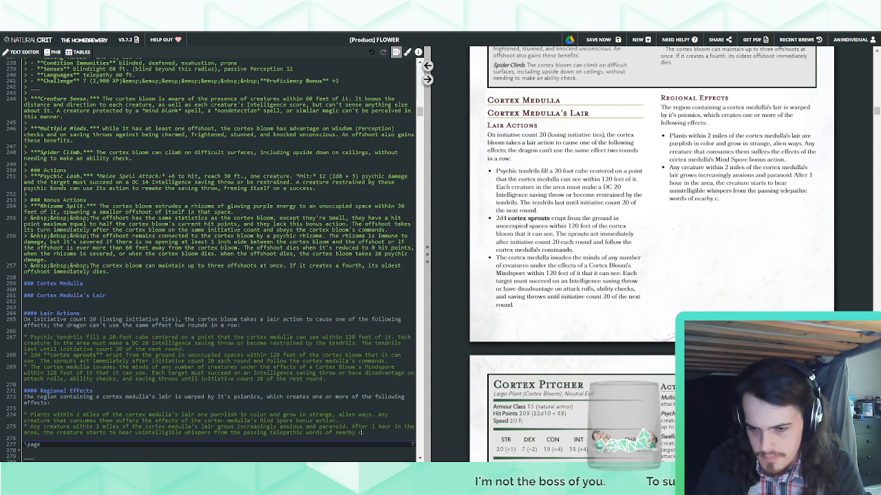
{"action": "type", "text": "Cortex Blooms"}
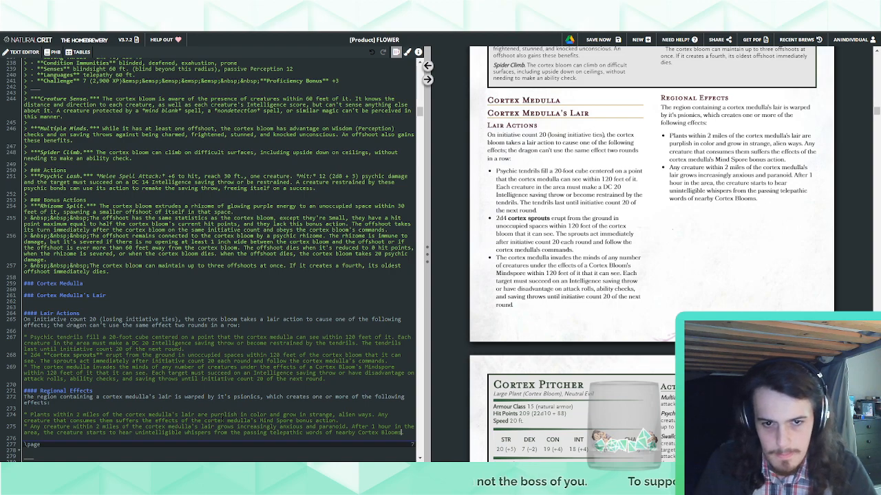
{"action": "key", "text": "Return"}
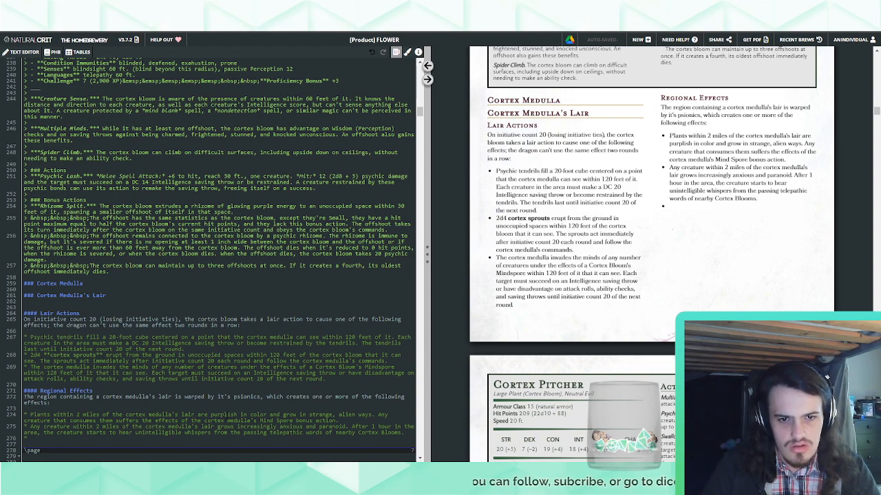
Reword the second bullet's opening to "Creatures within 2 miles", change "grows" to "grow", and replace "words" with "messages"
{"action": "left_click_drag", "start_coordinate": [48, 426], "coordinate": [30, 426]}
{"action": "type", "text": "C"}
{"action": "type", "text": "s"}
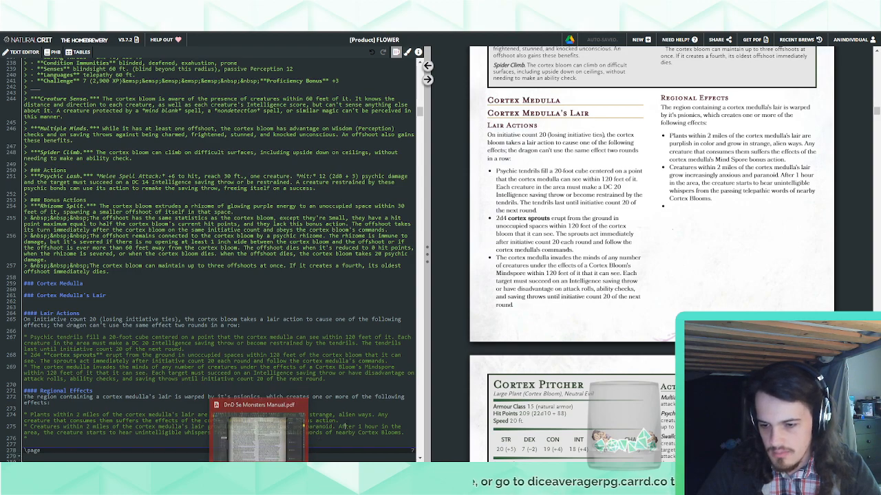
{"action": "double_click", "coordinate": [314, 432]}
{"action": "type", "text": "messages"}
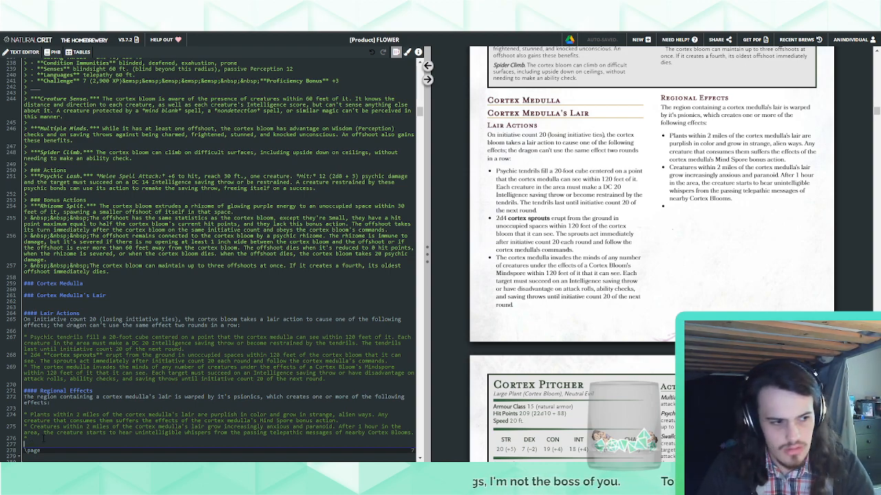
Below the regional effects bullets, start a closing paragraph reading "If the cortex medulla dies, these effects fade over the course of"
{"action": "key", "text": "Return"}
{"action": "type", "text": "If the cot"}
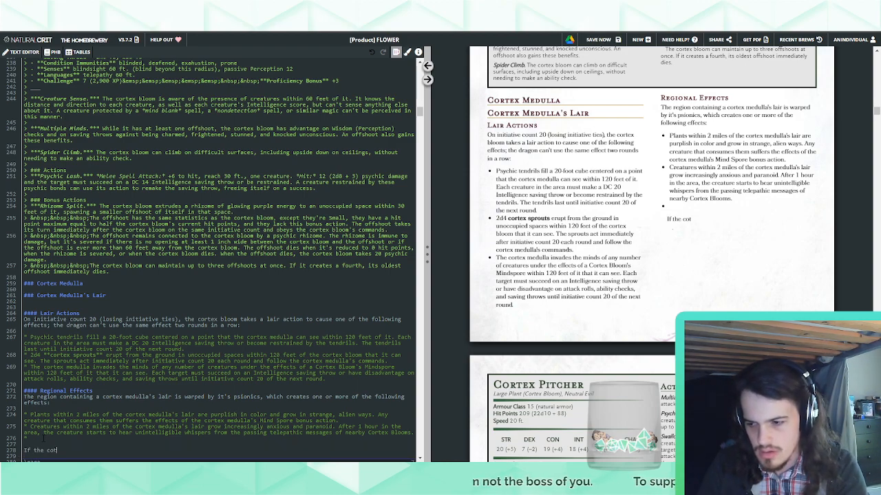
{"action": "key", "text": "BackSpace"}
{"action": "type", "text": "rte"}
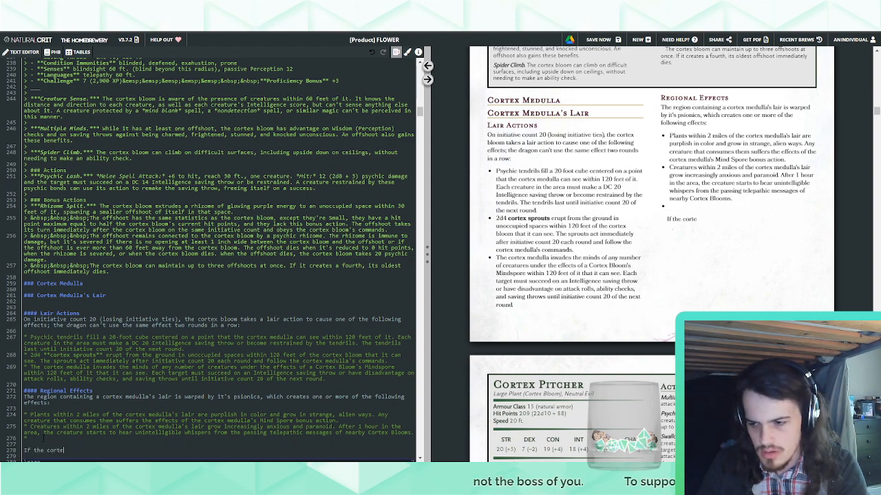
{"action": "type", "text": "x medulla dies, "}
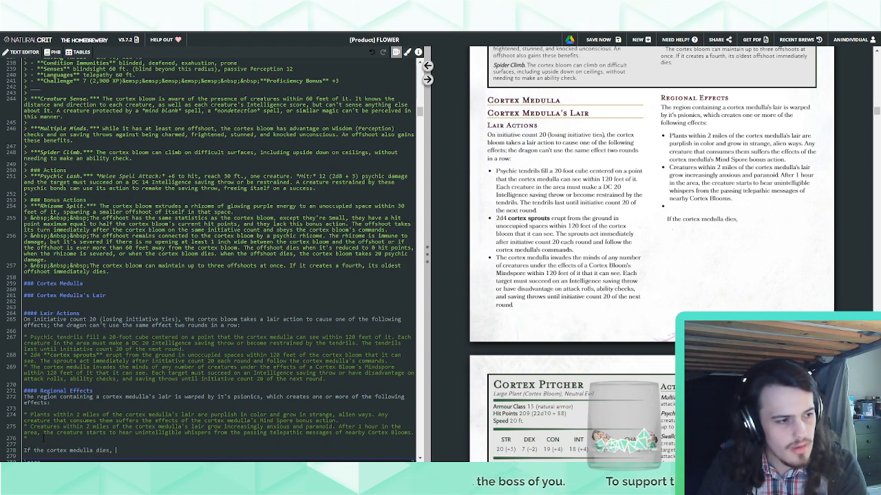
{"action": "type", "text": "these effects fade "}
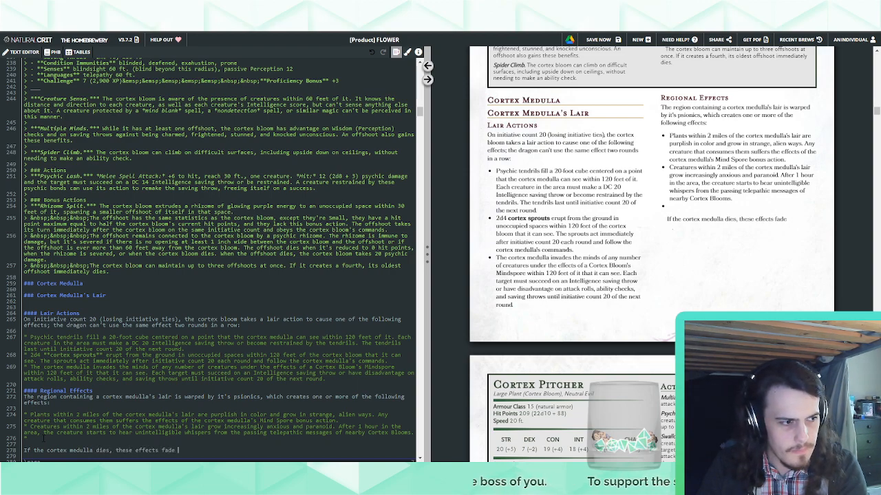
{"action": "type", "text": "over the course"}
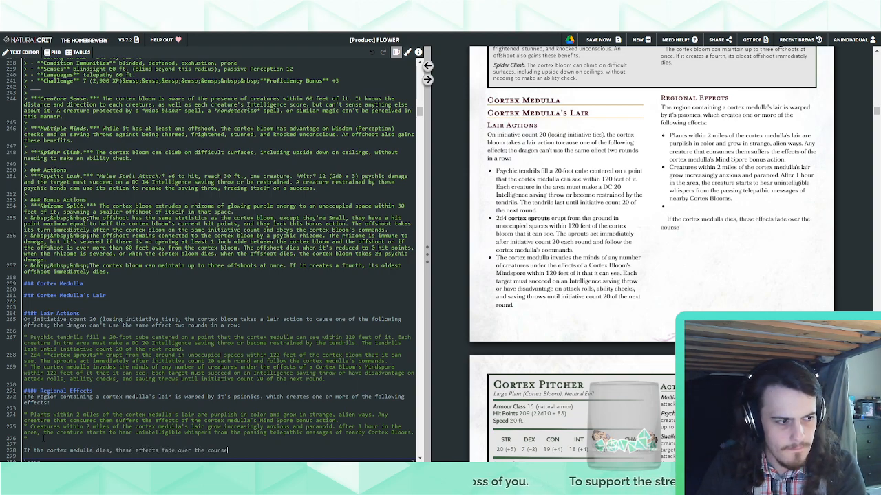
{"action": "type", "text": " of 1d"}
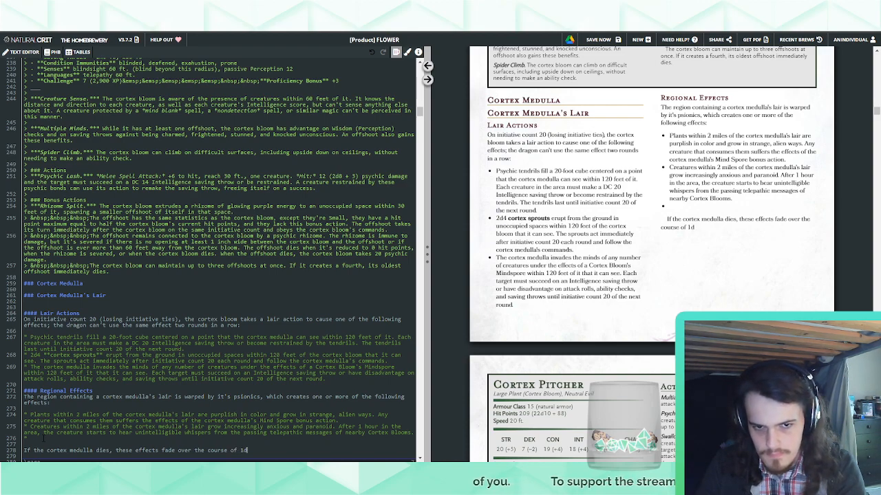
{"action": "type", "text": "10"}
Complete the closing sentence with "1d4 weeks." and insert a "___" separator line above it
{"action": "key", "text": "BackSpace"}
{"action": "key", "text": "BackSpace"}
{"action": "key", "text": "BackSpace"}
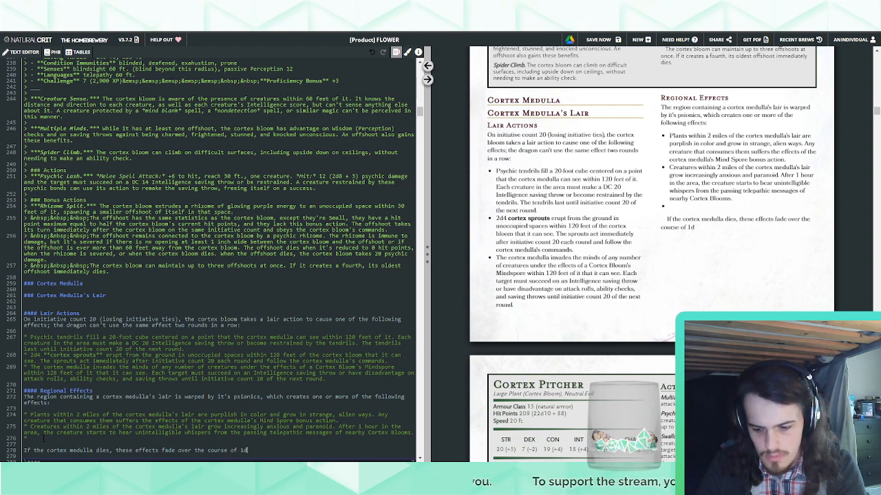
{"action": "type", "text": "4 weeks."}
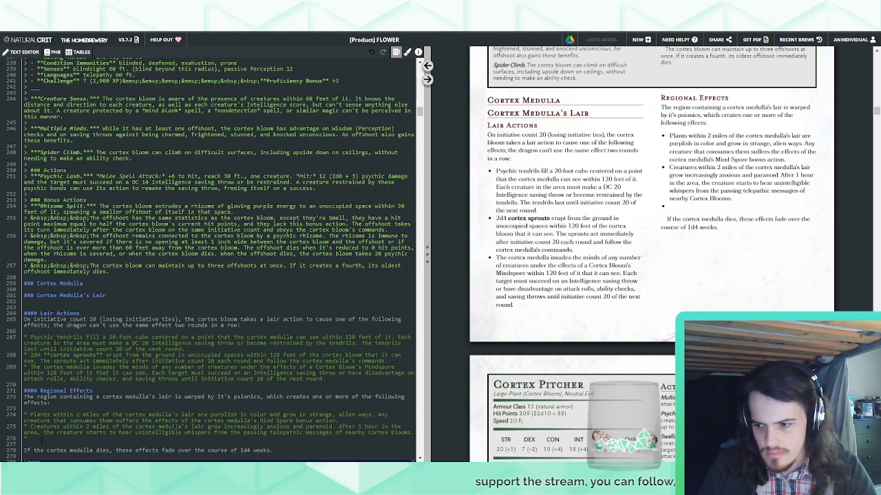
{"action": "type", "text": "___"}
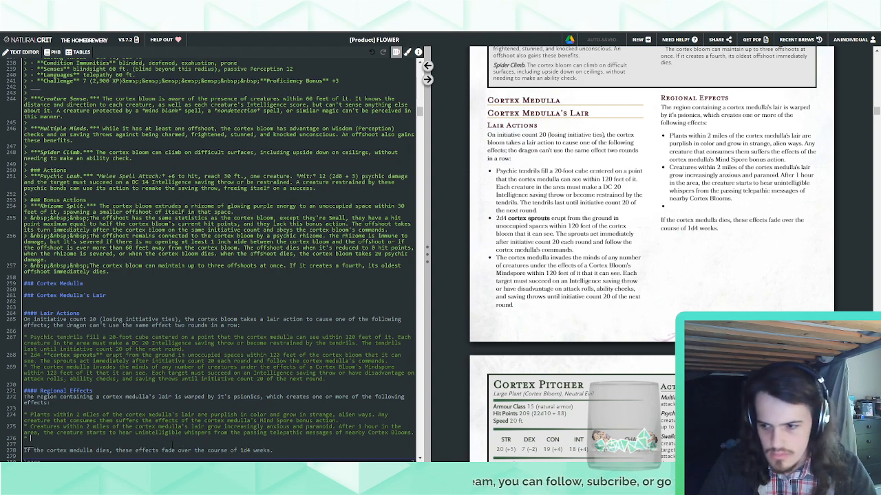
In the closing sentence, replace "these" with "vegetation remains as it has grown, but other"
{"action": "double_click", "coordinate": [124, 451]}
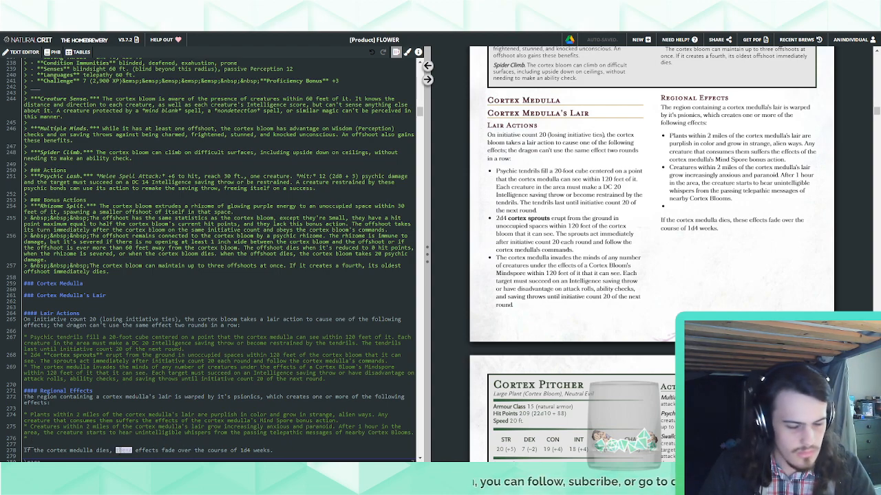
{"action": "type", "text": "vegetation"}
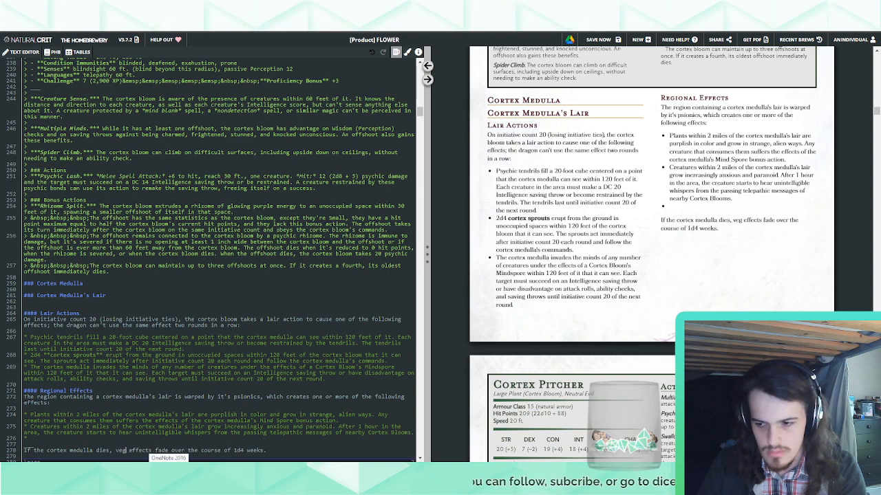
{"action": "type", "text": " remains as it has gro"}
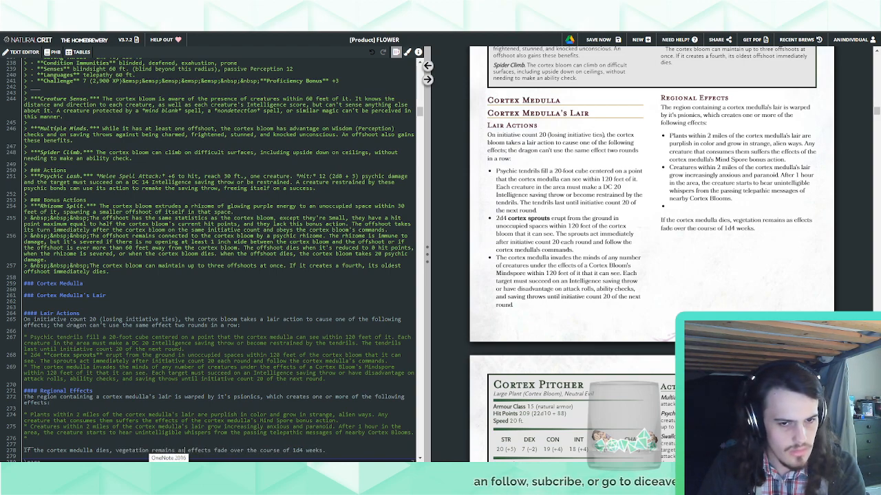
{"action": "type", "text": "wn"}
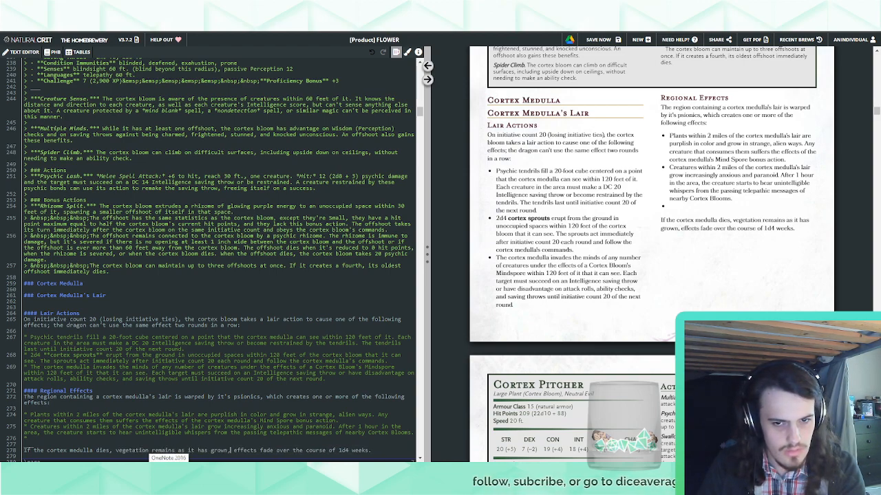
{"action": "type", "text": ", but other"}
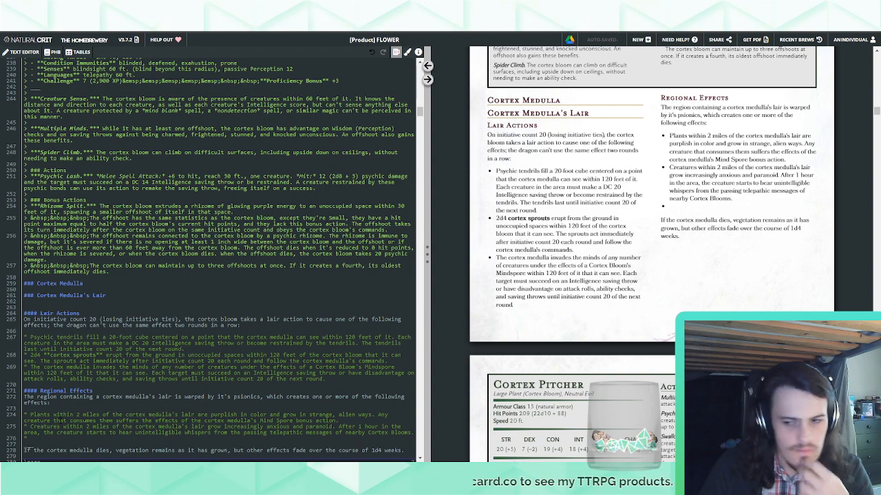
{"action": "left_click_drag", "start_coordinate": [30, 427], "coordinate": [32, 427]}
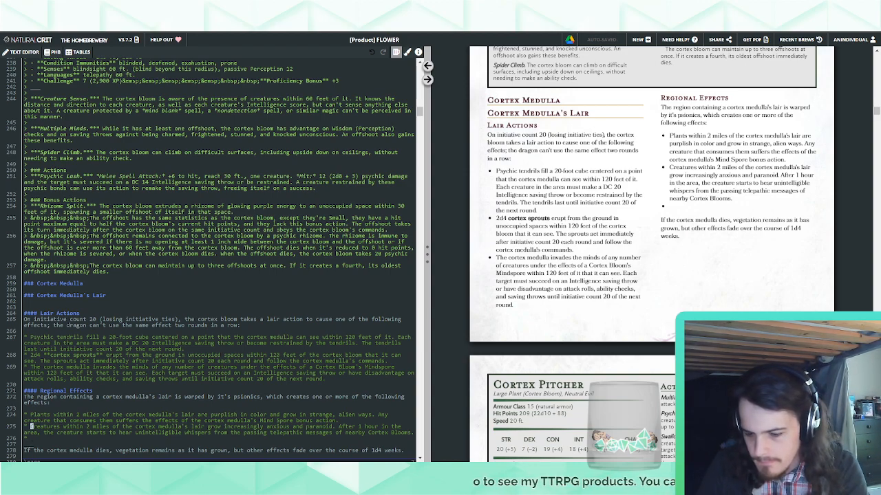
{"action": "type", "text": "Non-Cortex"}
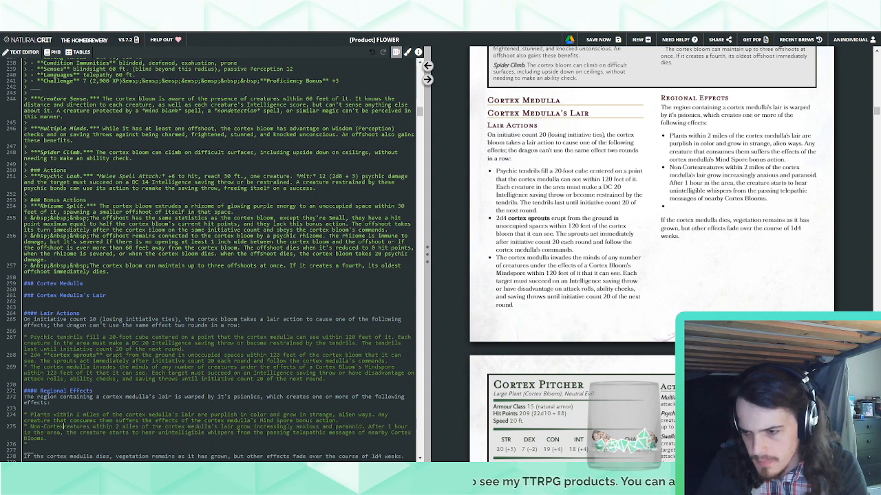
{"action": "key", "text": "BackSpace"}
{"action": "key", "text": "BackSpace"}
{"action": "key", "text": "BackSpace"}
{"action": "key", "text": "BackSpace"}
{"action": "key", "text": "BackSpace"}
{"action": "key", "text": "BackSpace"}
{"action": "key", "text": "BackSpace"}
{"action": "key", "text": "BackSpace"}
{"action": "key", "text": "BackSpace"}
{"action": "key", "text": "BackSpace"}
{"action": "key", "text": "BackSpace"}
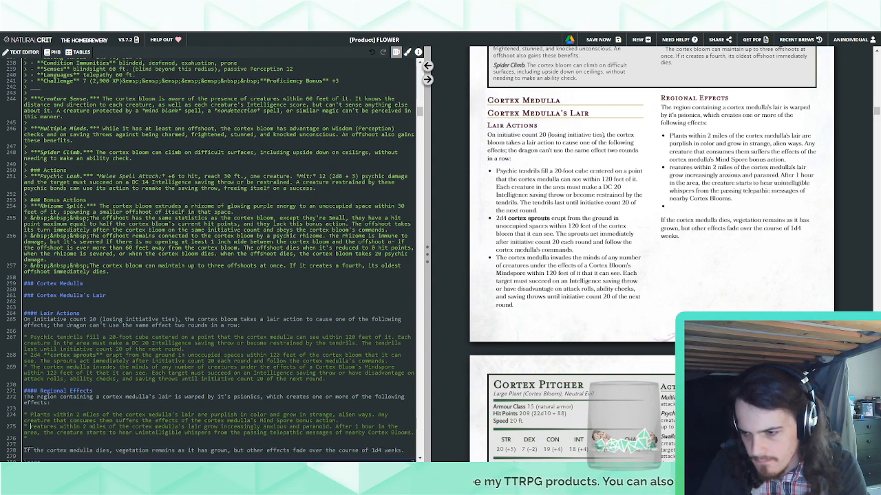
{"action": "type", "text": "C"}
Insert "other than Cortex Blooms" after "Creatures" at the start of the second regional effect bullet
{"action": "key", "text": "ctrl+Right"}
{"action": "type", "text": "other than C"}
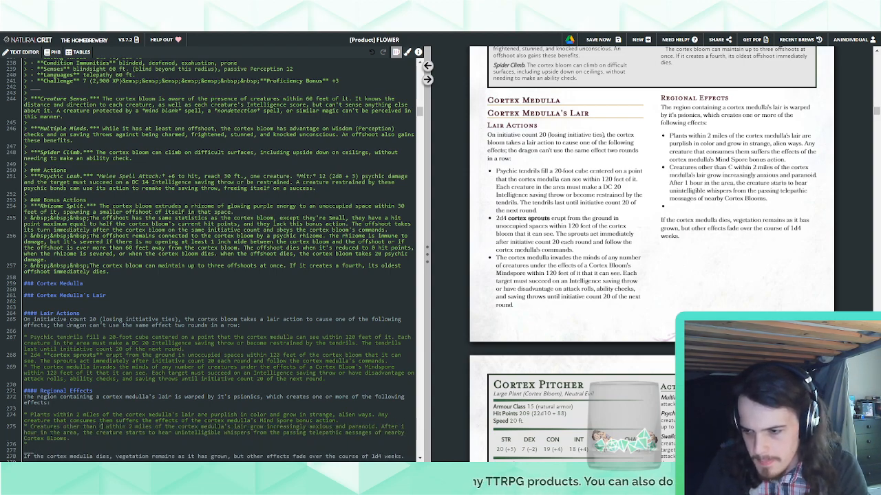
{"action": "type", "text": "ortex B"}
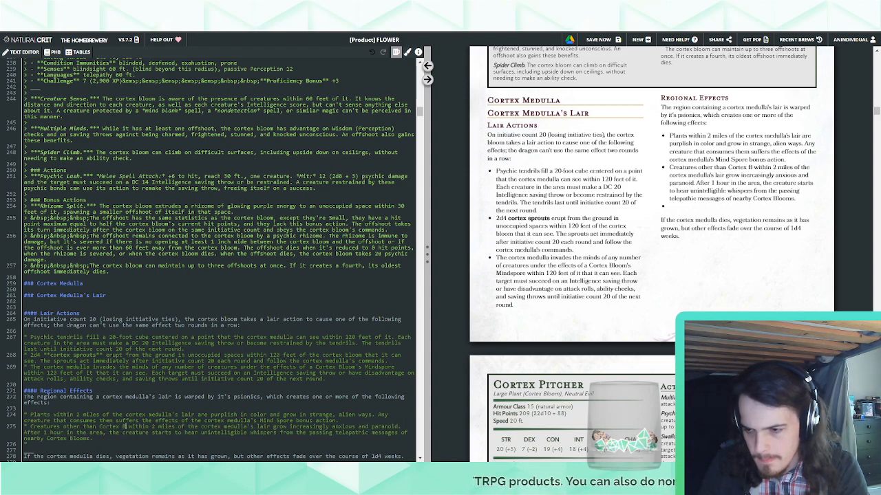
{"action": "type", "text": "looms"}
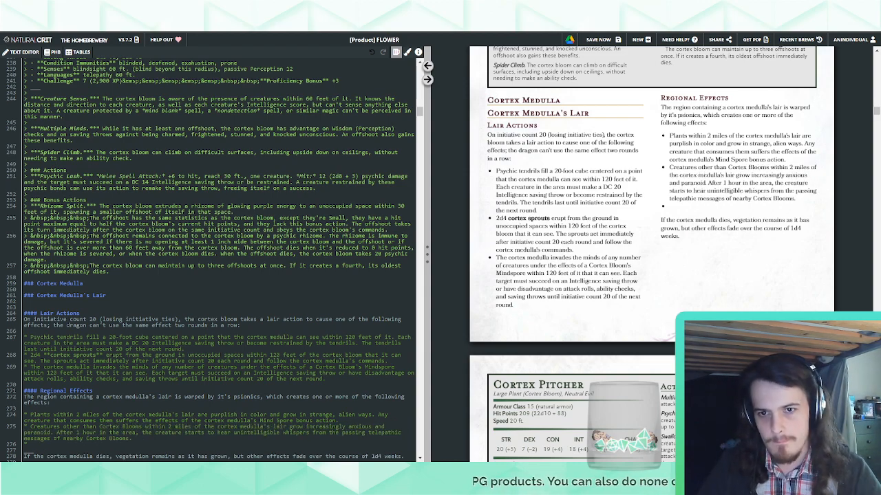
Review the Cortex creature stat blocks and the Cortex Medulla's lair section in the page preview
{"action": "scroll", "coordinate": [708, 296], "scroll_direction": "down", "scroll_amount": 10}
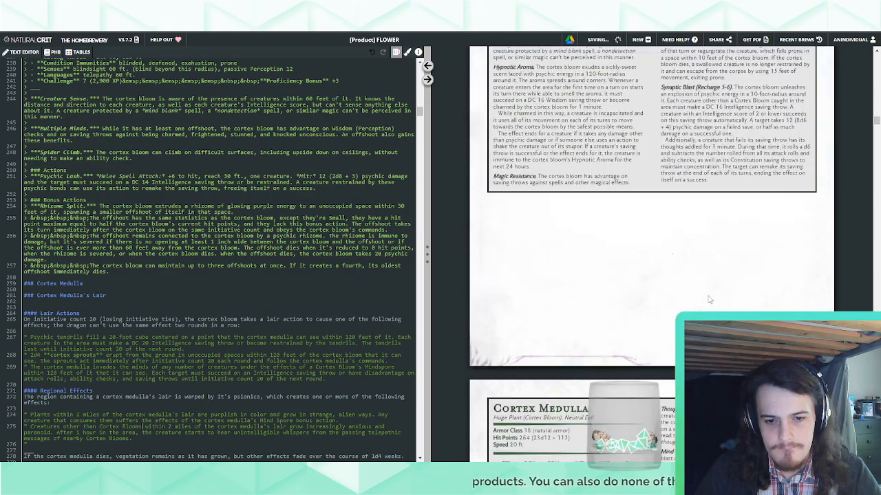
{"action": "scroll", "coordinate": [709, 299], "scroll_direction": "down", "scroll_amount": 12}
{"action": "scroll", "coordinate": [709, 296], "scroll_direction": "up", "scroll_amount": 19}
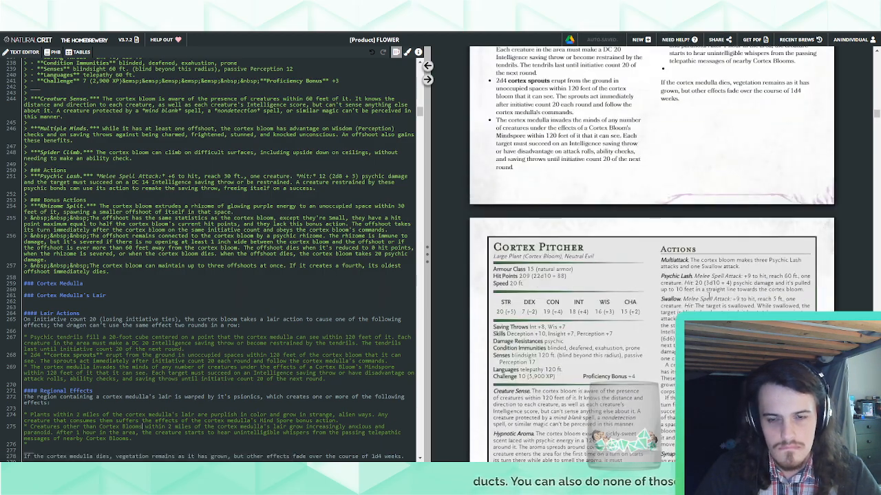
{"action": "scroll", "coordinate": [708, 299], "scroll_direction": "up", "scroll_amount": 5}
{"action": "scroll", "coordinate": [708, 298], "scroll_direction": "up", "scroll_amount": 10}
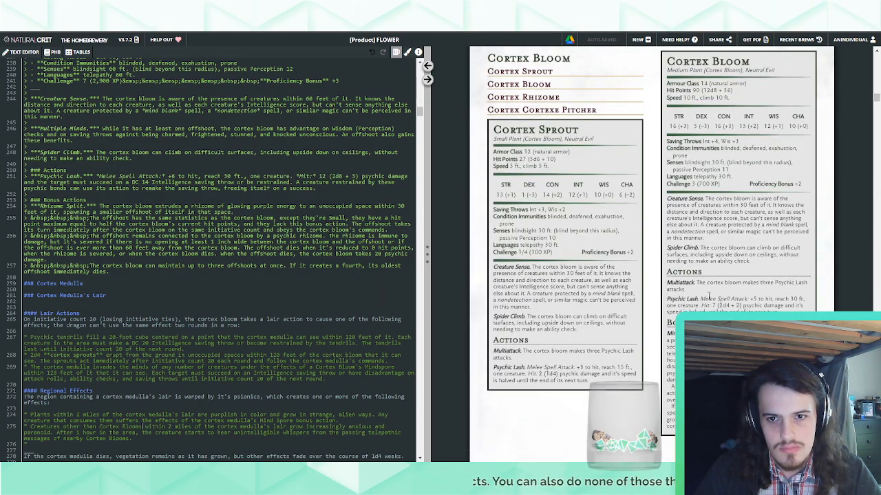
{"action": "scroll", "coordinate": [708, 297], "scroll_direction": "down", "scroll_amount": 10}
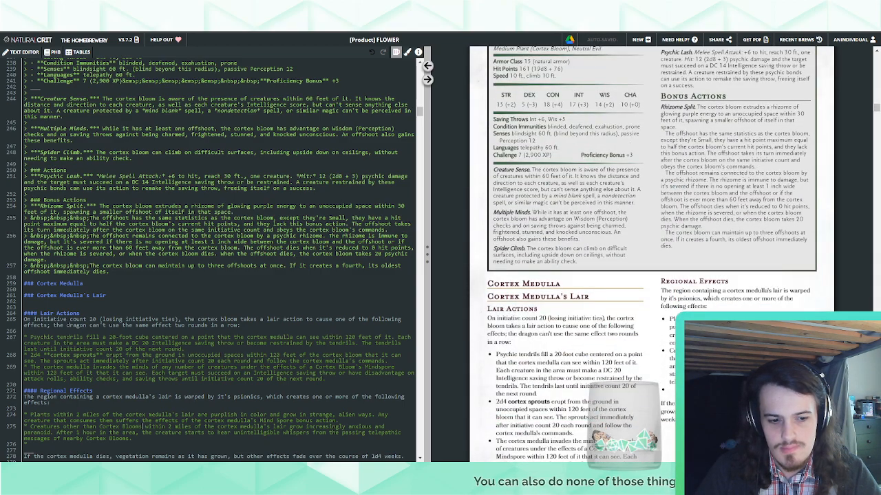
{"action": "scroll", "coordinate": [708, 298], "scroll_direction": "down", "scroll_amount": 3}
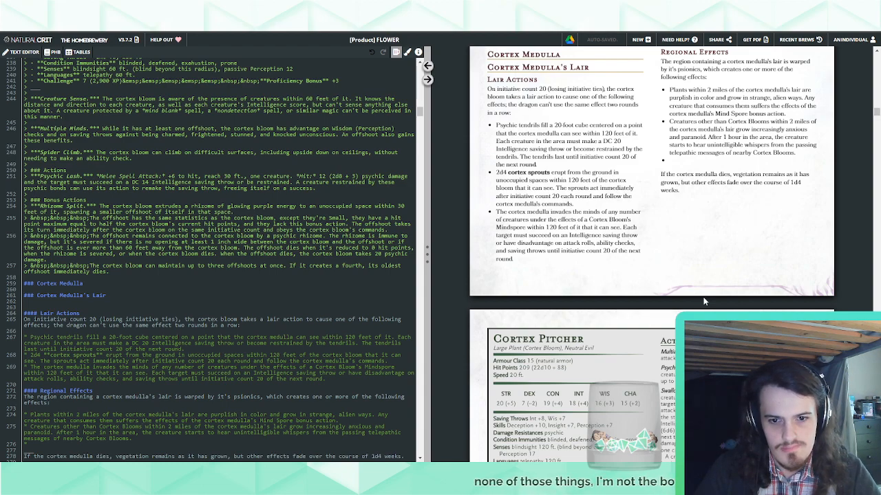
{"action": "scroll", "coordinate": [703, 302], "scroll_direction": "up", "scroll_amount": 2}
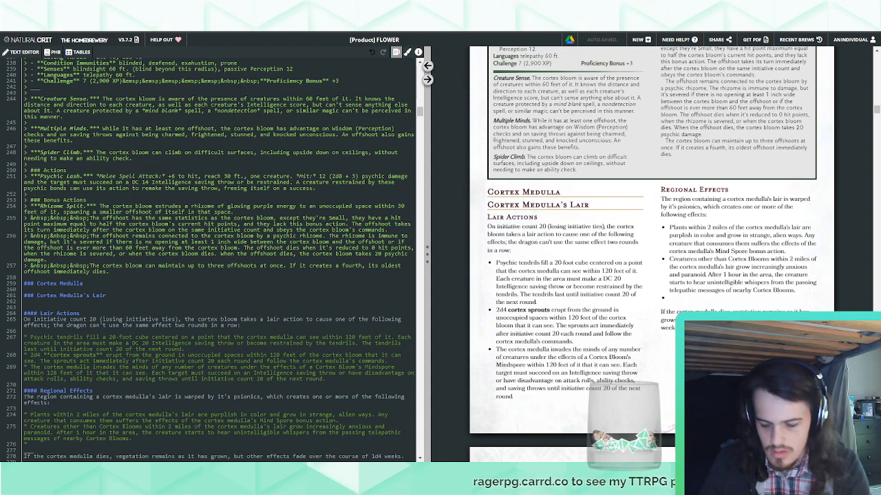
{"action": "type", "text": "Beasts"}
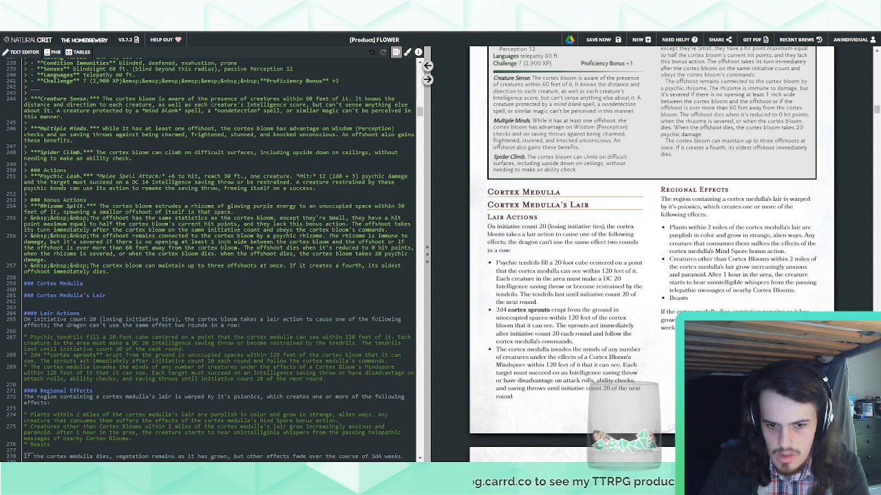
{"action": "key", "text": "ctrl+shift+Left"}
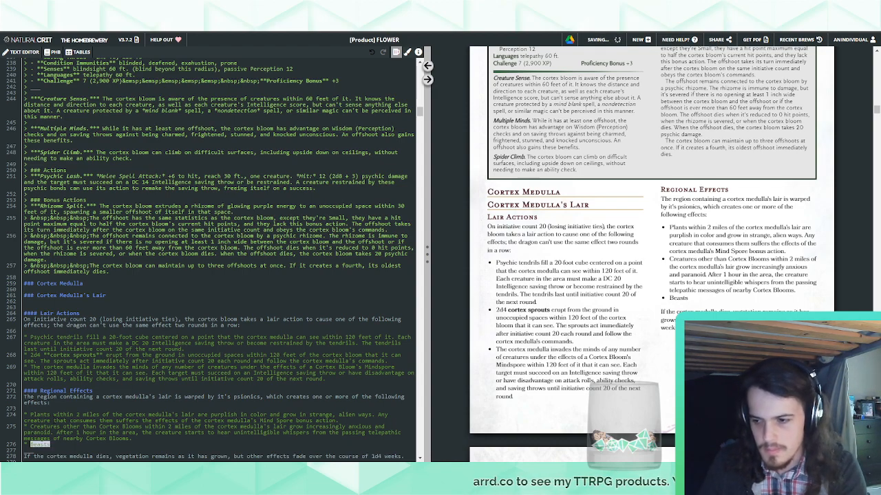
{"action": "key", "text": "BackSpace"}
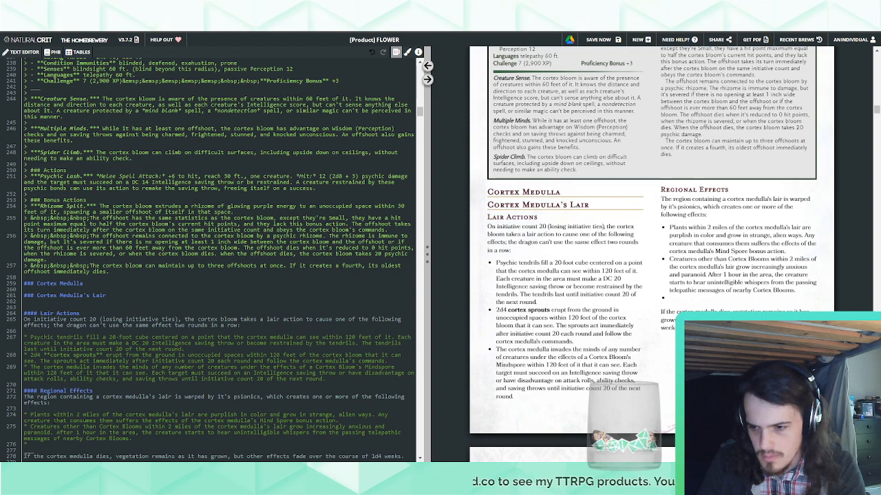
{"action": "type", "text": "No Beast"}
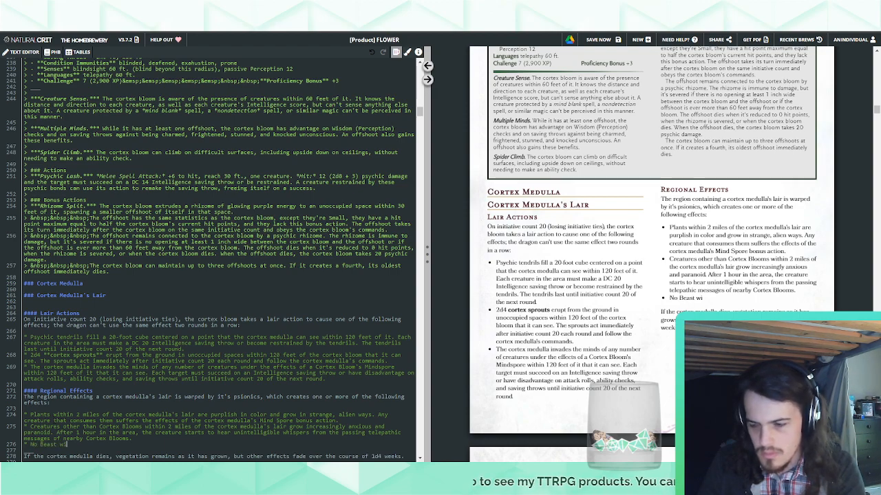
{"action": "type", "text": ", unl"}
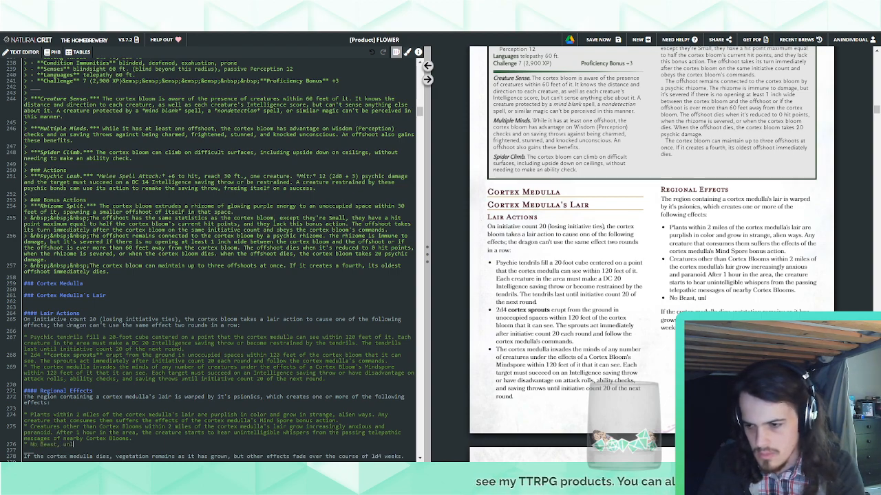
{"action": "type", "text": "ess tamed by"}
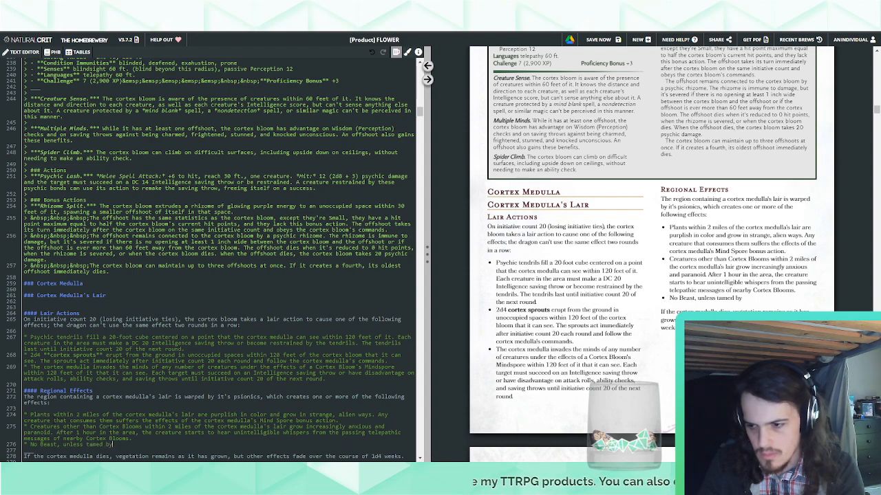
{"action": "type", "text": " a trusted"}
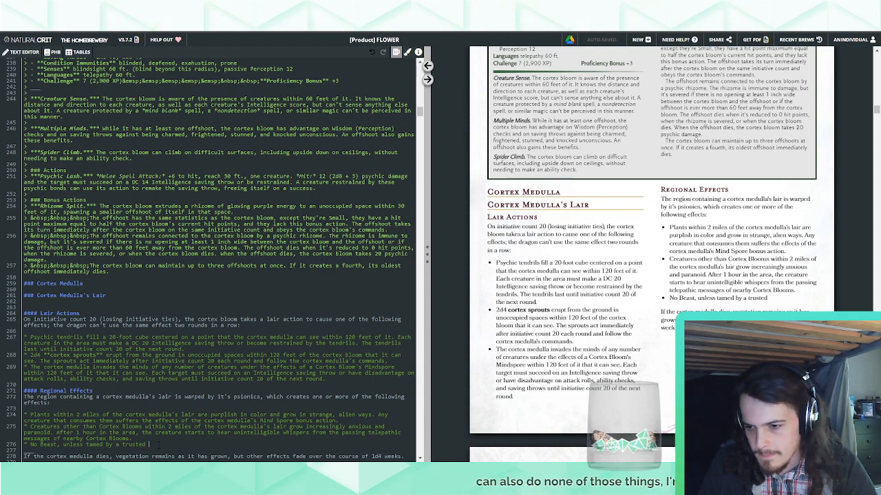
Replace the third regional effect bullet's text with "Any Beast that enters a space within 2 miles of the cortex medulla's lair"
{"action": "left_click_drag", "start_coordinate": [148, 444], "coordinate": [30, 445]}
{"action": "type", "text": "Any"}
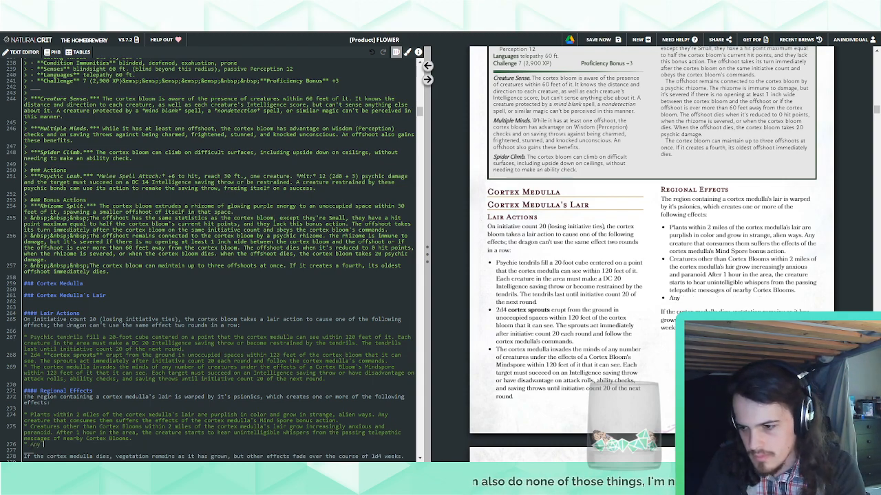
{"action": "type", "text": " Beast that enters"}
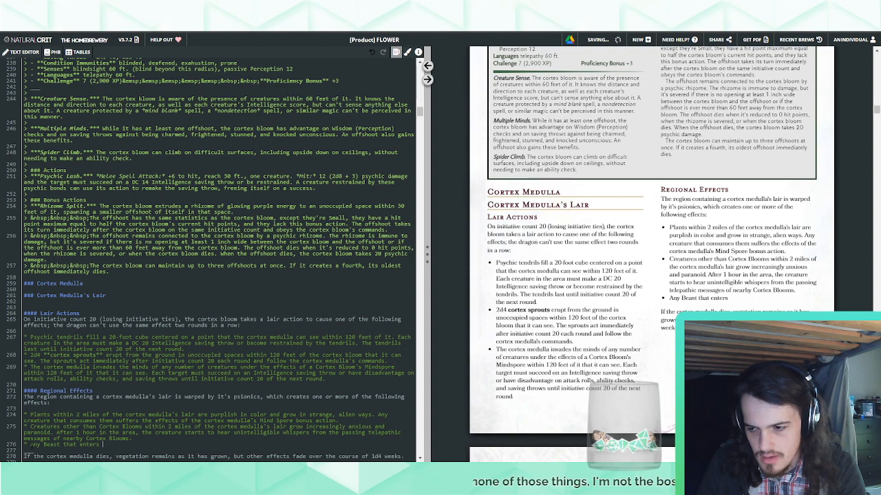
{"action": "type", "text": " a space within "}
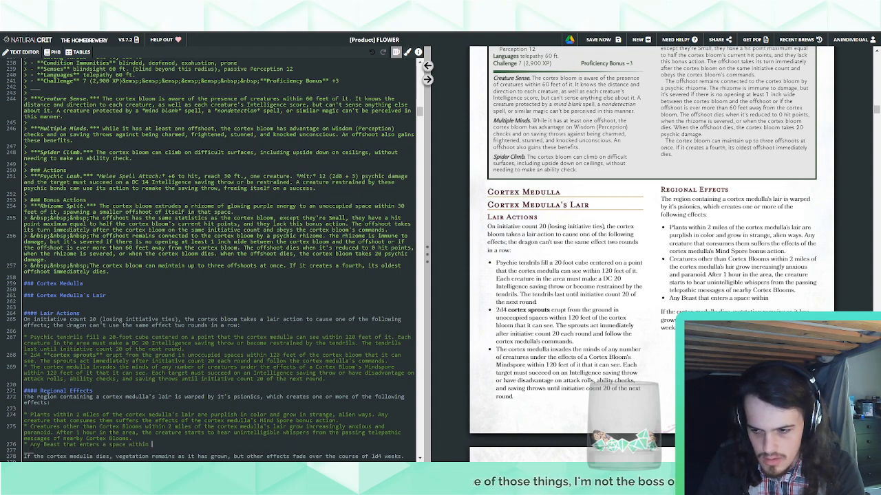
{"action": "type", "text": "2 miles of the "}
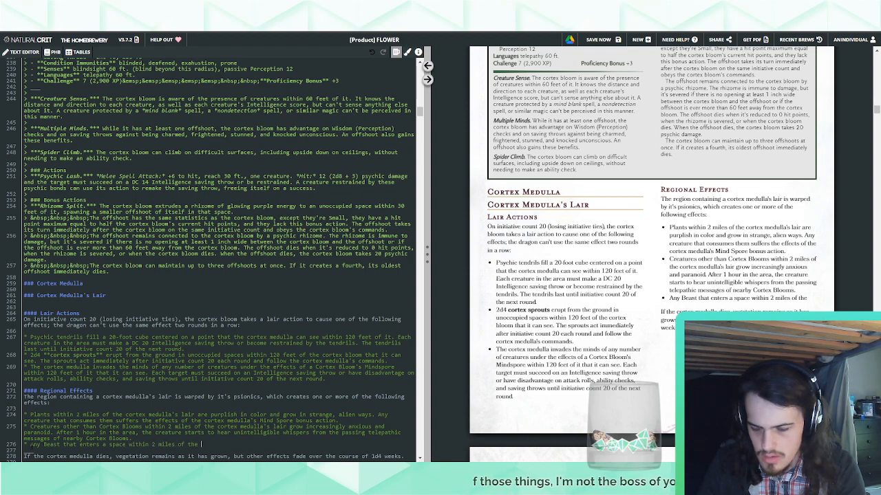
{"action": "type", "text": "Co"}
{"action": "key", "text": "BackSpace"}
{"action": "type", "text": "cortex m"}
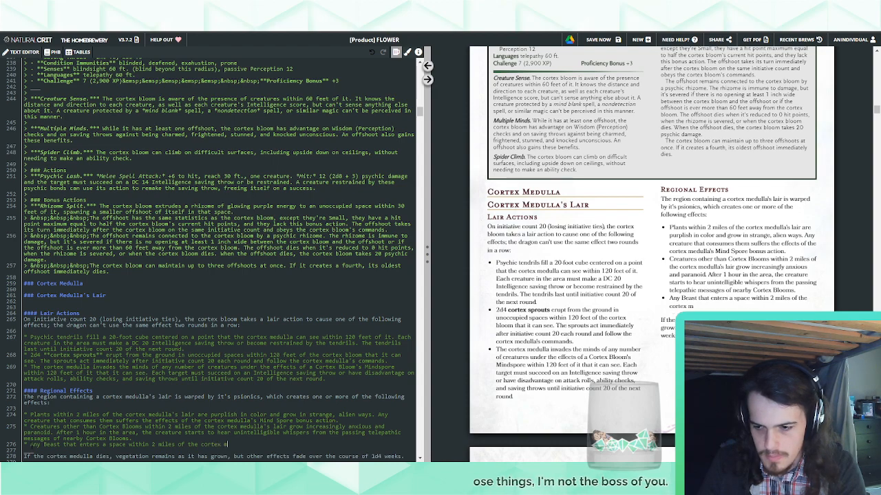
{"action": "type", "text": "edulla's lair "}
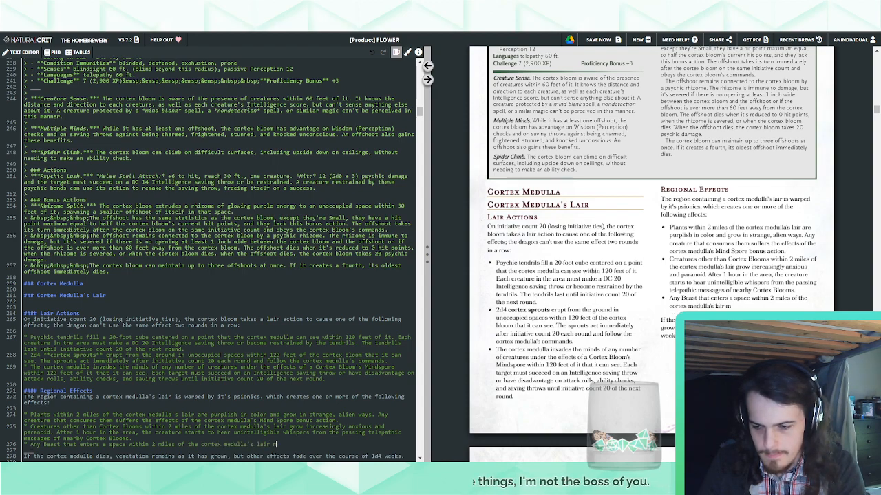
{"action": "type", "text": "m"}
Continue the Beast bullet with "immediately becomes frightened of the cortex medulla"
{"action": "key", "text": "BackSpace"}
{"action": "type", "text": "imme"}
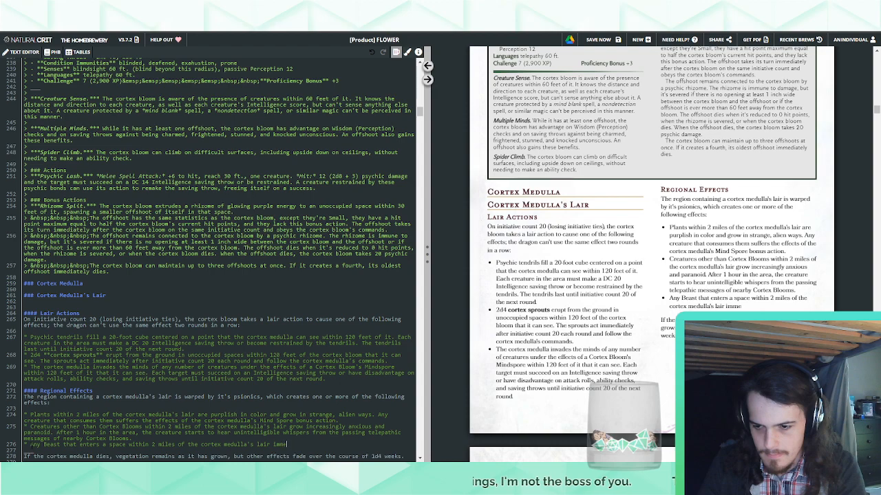
{"action": "type", "text": "diately "}
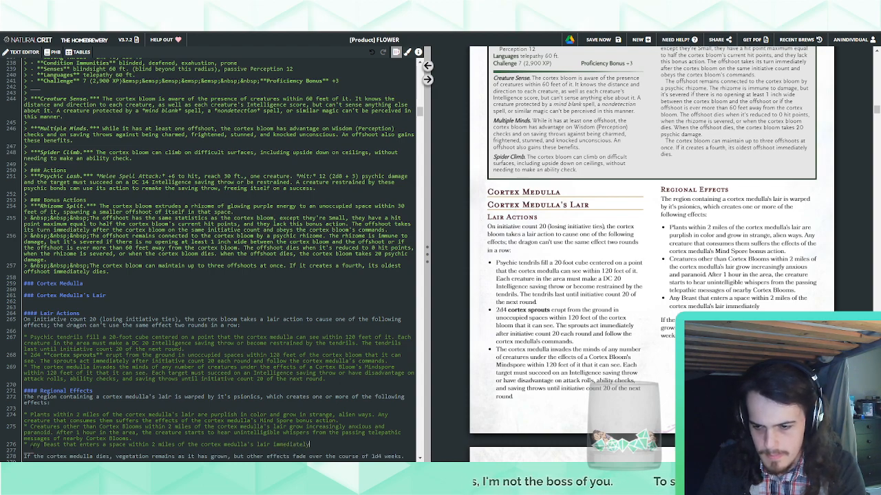
{"action": "type", "text": "becomes fright"}
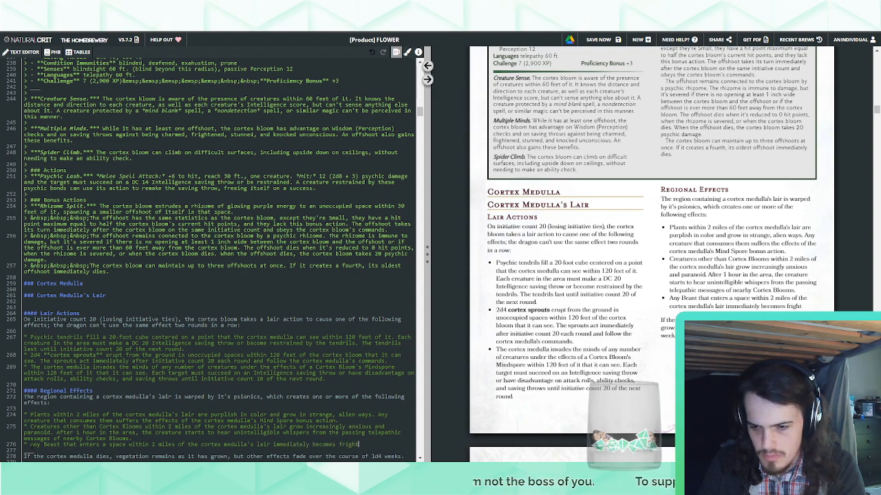
{"action": "type", "text": "ened of the cortex bloom."}
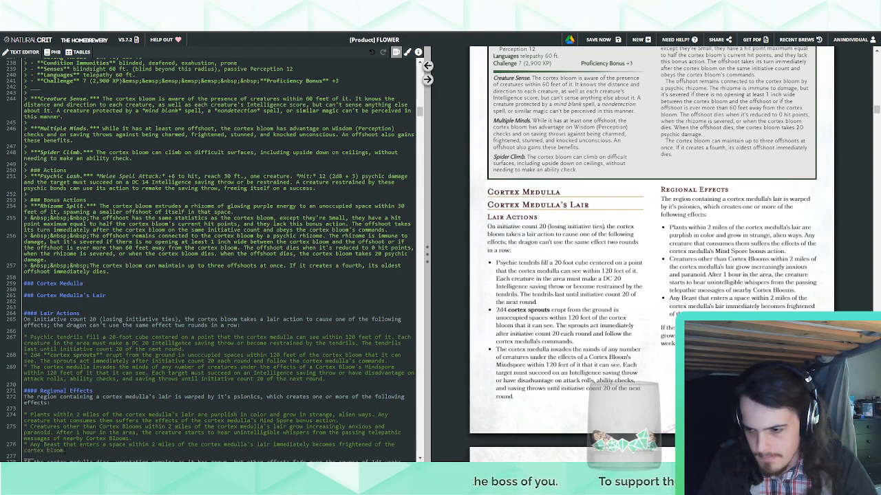
{"action": "left_click_drag", "start_coordinate": [65, 451], "coordinate": [12, 451]}
{"action": "type", "text": "are"}
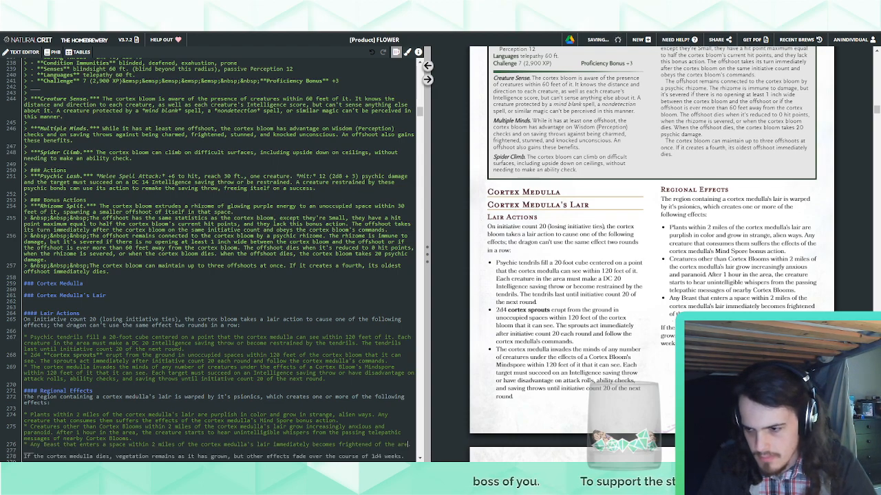
{"action": "type", "text": "a."}
{"action": "key", "text": "ctrl+BackSpace"}
{"action": "type", "text": "c"}
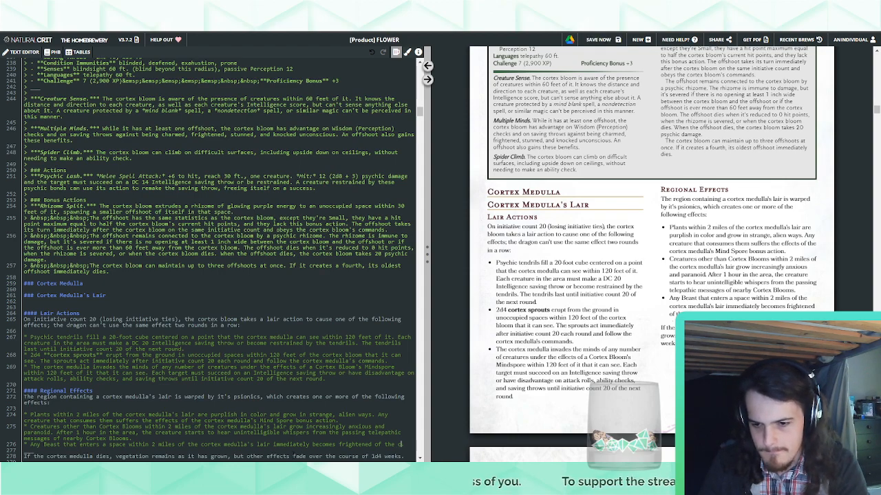
{"action": "type", "text": "ortex medulla"}
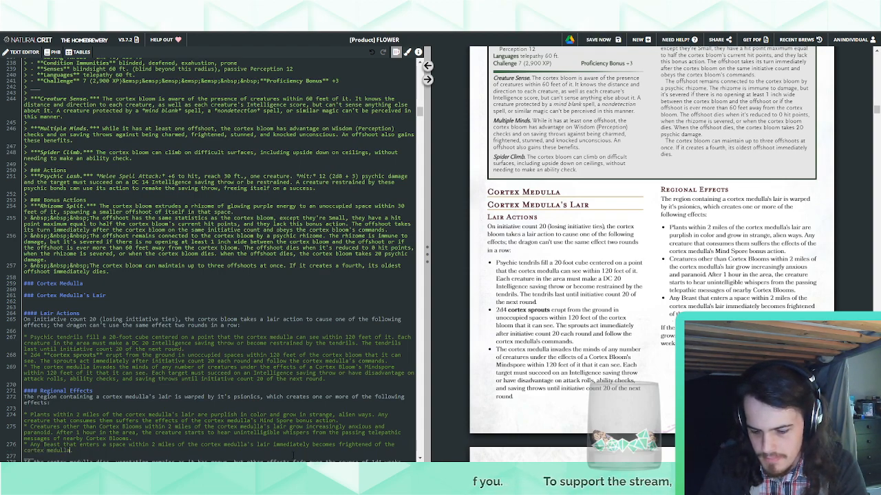
{"action": "type", "text": " and"}
Extend the Beast bullet's sentence with "for as long as it remains in the area"
{"action": "key", "text": "BackSpace"}
{"action": "key", "text": "BackSpace"}
{"action": "key", "text": "BackSpace"}
{"action": "key", "text": "BackSpace"}
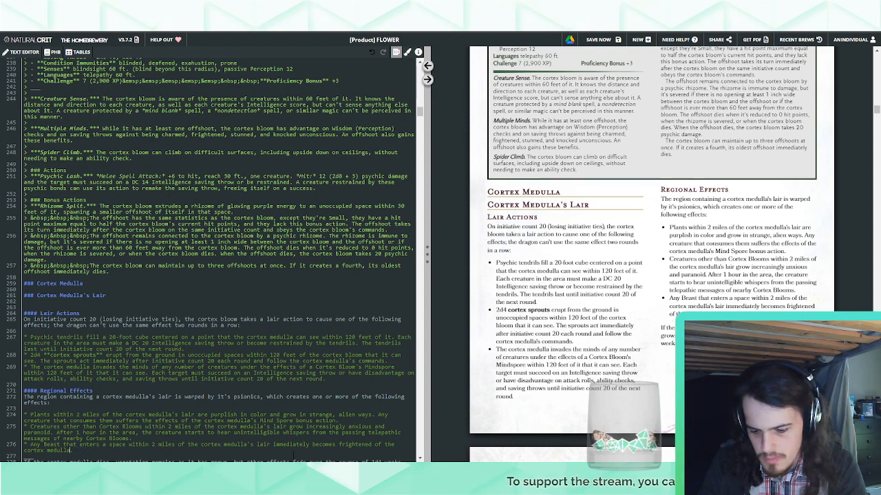
{"action": "type", "text": "for as long as it remains"}
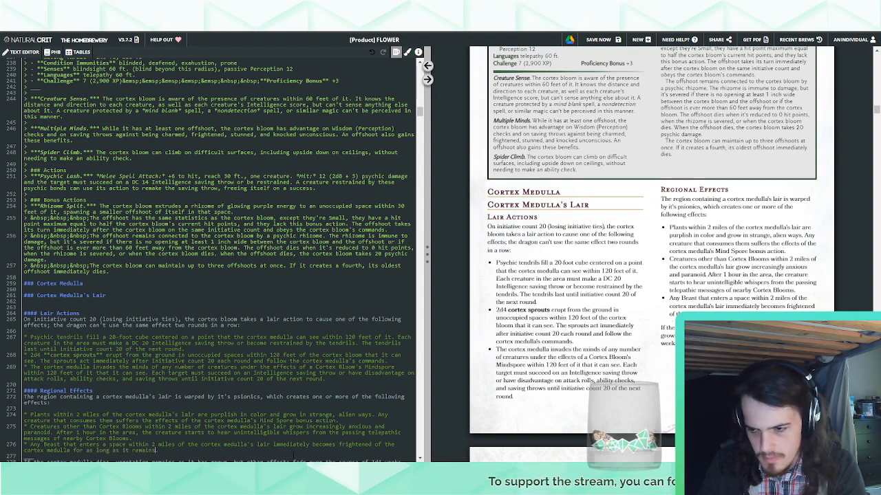
{"action": "type", "text": " in the area"}
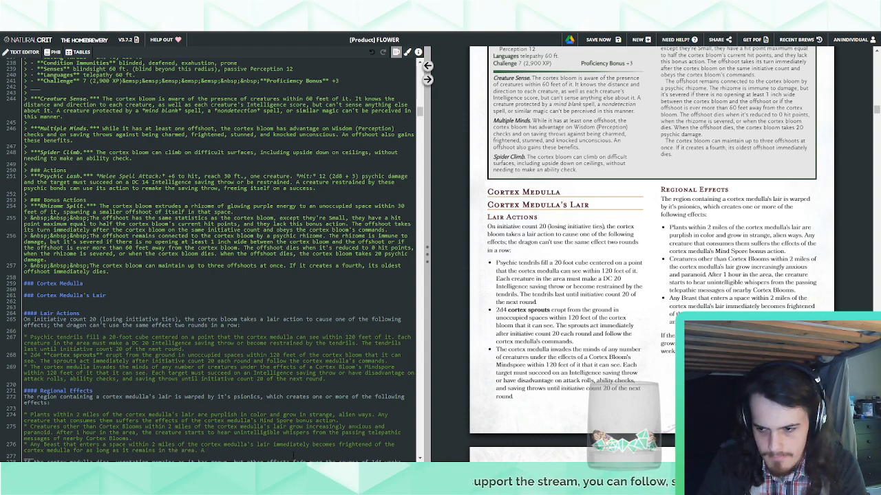
End the Beast bullet's first sentence with a period and begin another one reading "A Beast trained for combat"
{"action": "type", "text": ". A"}
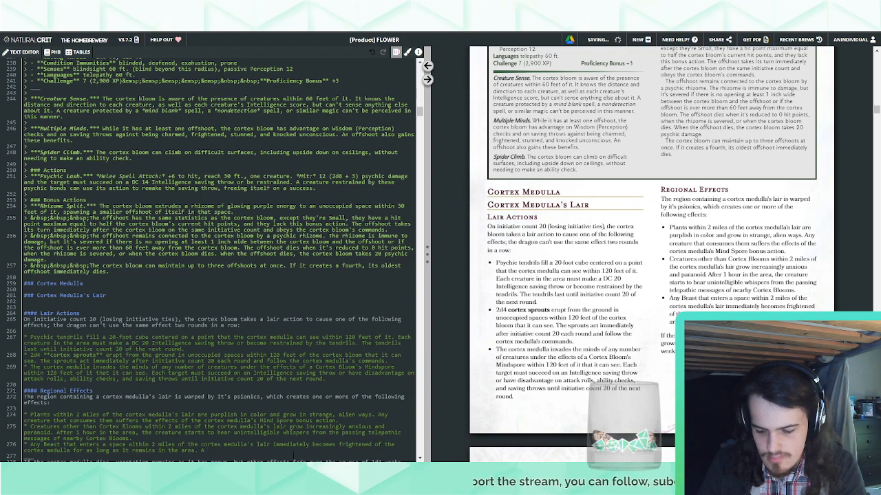
{"action": "type", "text": " tamed b"}
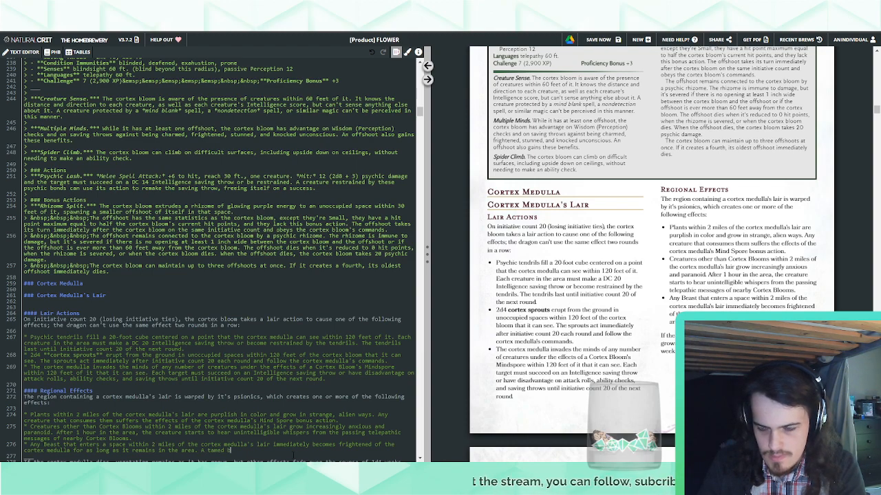
{"action": "key", "text": "BackSpace"}
{"action": "key", "text": "BackSpace"}
{"action": "key", "text": "BackSpace"}
{"action": "key", "text": "BackSpace"}
{"action": "key", "text": "BackSpace"}
{"action": "key", "text": "BackSpace"}
{"action": "key", "text": "BackSpace"}
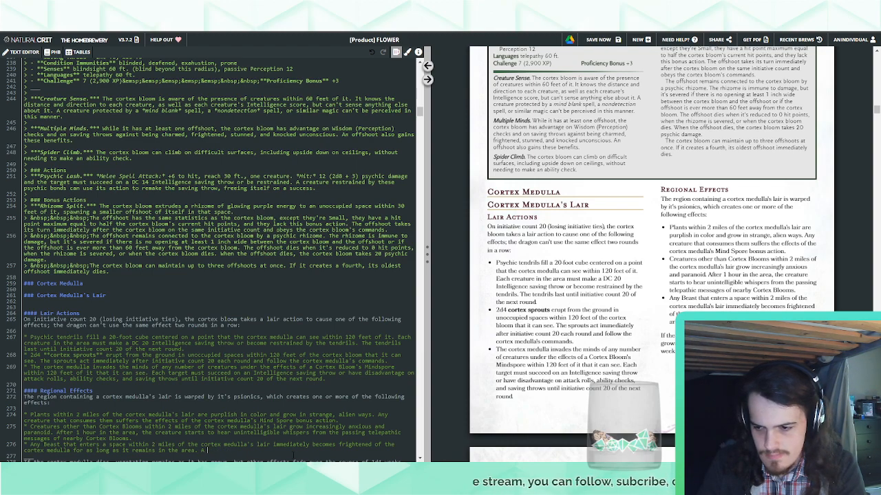
{"action": "type", "text": "beast"}
{"action": "key", "text": "BackSpace"}
{"action": "key", "text": "BackSpace"}
{"action": "key", "text": "BackSpace"}
{"action": "key", "text": "BackSpace"}
{"action": "key", "text": "BackSpace"}
{"action": "type", "text": "Beast"}
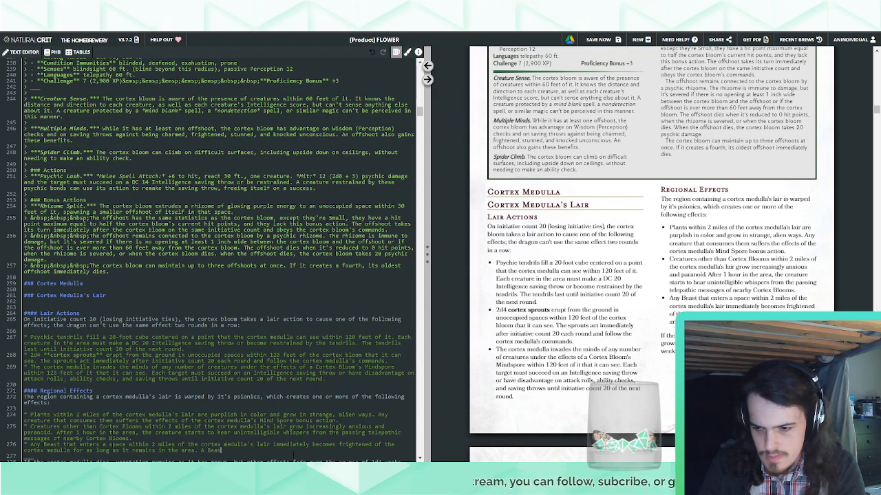
{"action": "type", "text": " trained for combat"}
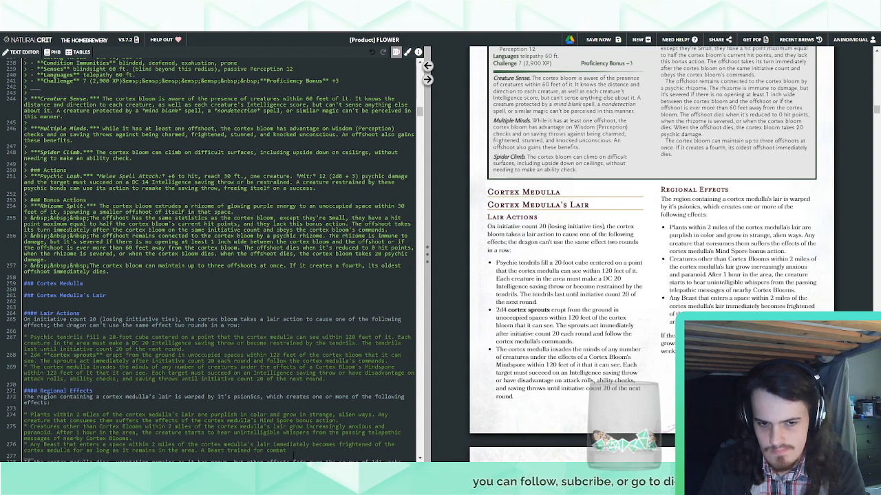
Insert "A creature frightened in this way" before "A Beast trained for combat" in the third regional effect bullet
{"action": "left_click", "coordinate": [203, 451]}
{"action": "type", "text": "creatu"}
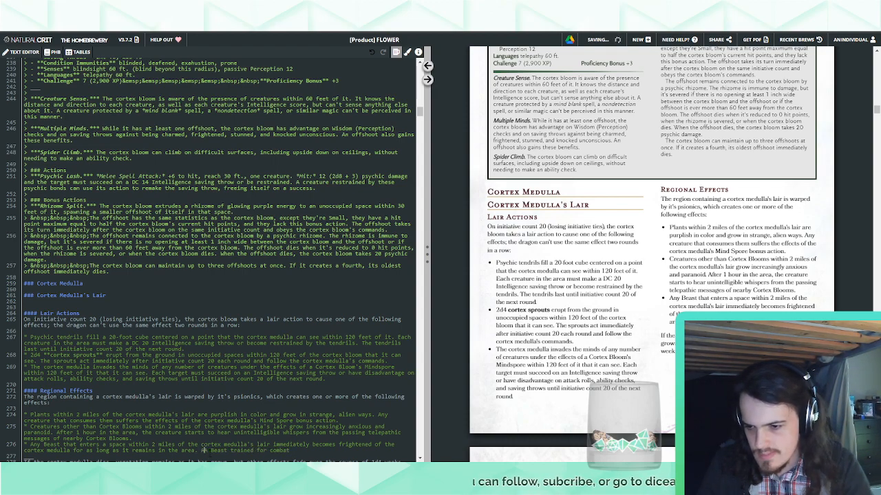
{"action": "type", "text": "re frighten"}
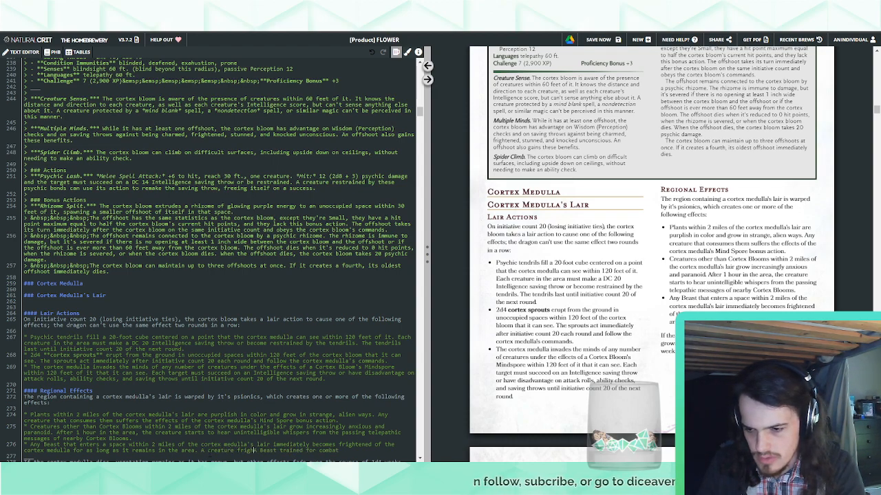
{"action": "type", "text": "ed in this wayA"}
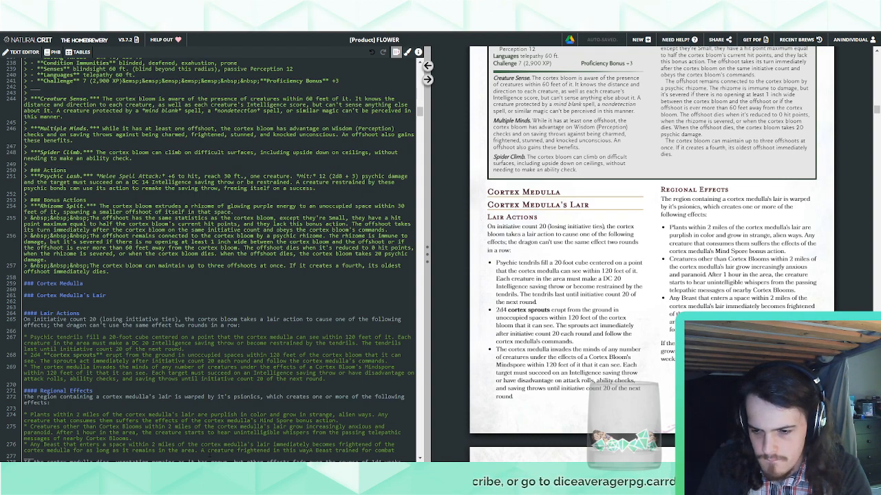
Complete the inserted sentence with "must use its action to leave the area by the safest possible means"
{"action": "type", "text": "must use it s"}
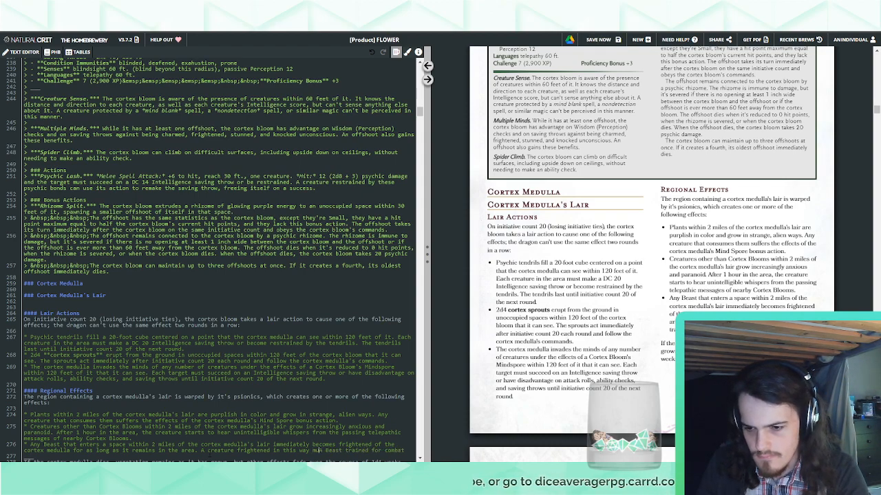
{"action": "key", "text": "BackSpace"}
{"action": "key", "text": "BackSpace"}
{"action": "key", "text": "BackSpace"}
{"action": "key", "text": "BackSpace"}
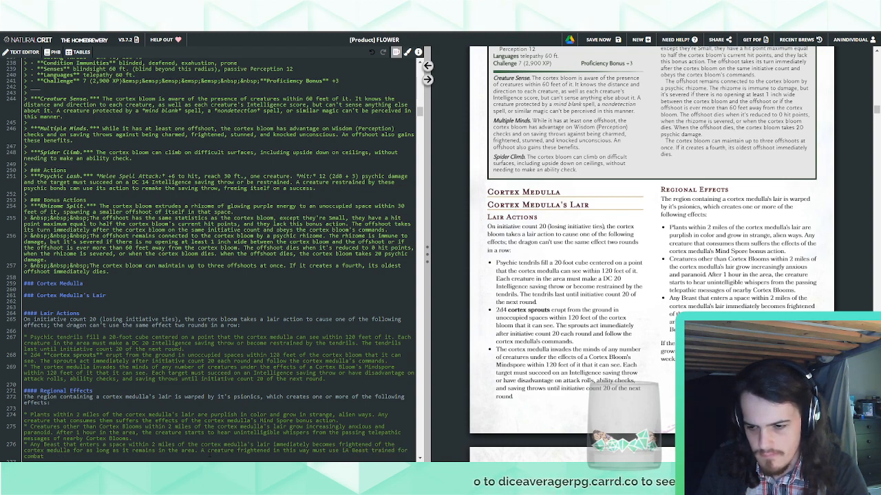
{"action": "type", "text": "its "}
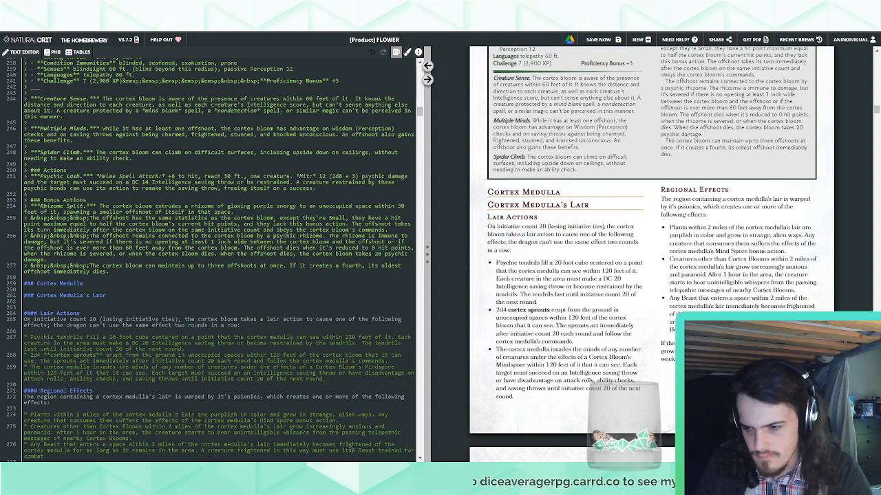
{"action": "type", "text": "action to leave "}
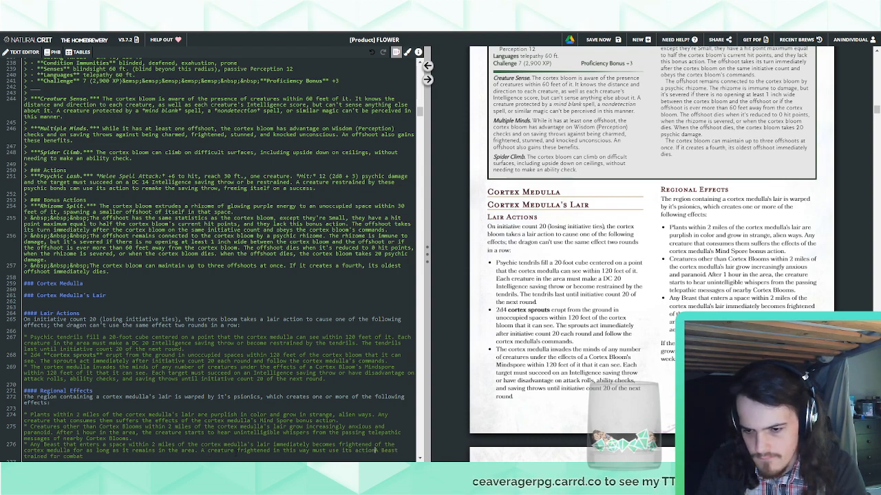
{"action": "type", "text": "the area by the safe"}
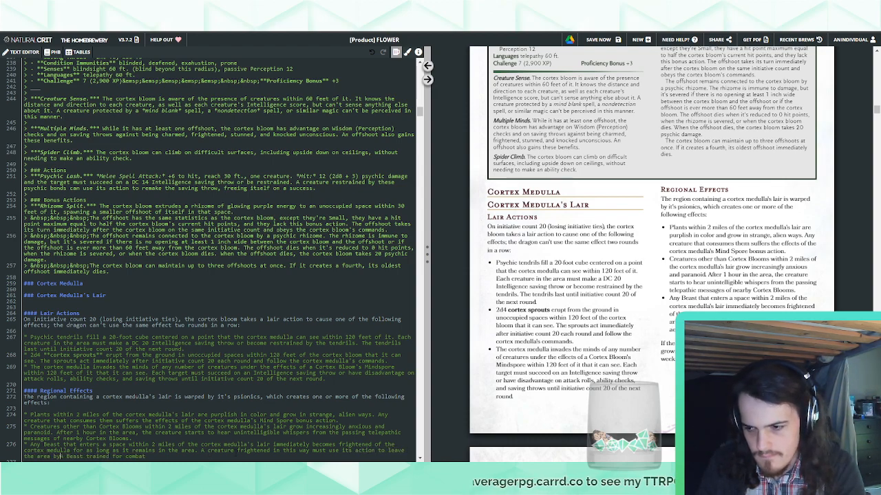
{"action": "type", "text": "st possibl"}
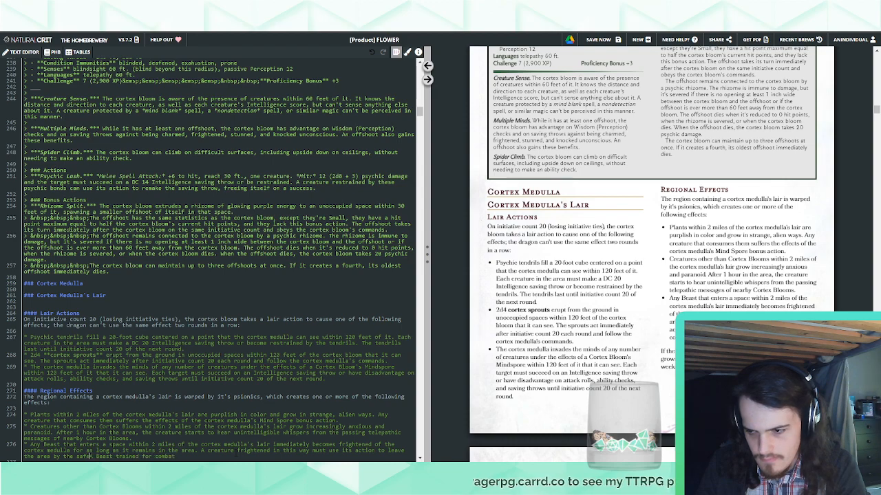
{"action": "type", "text": "e means"}
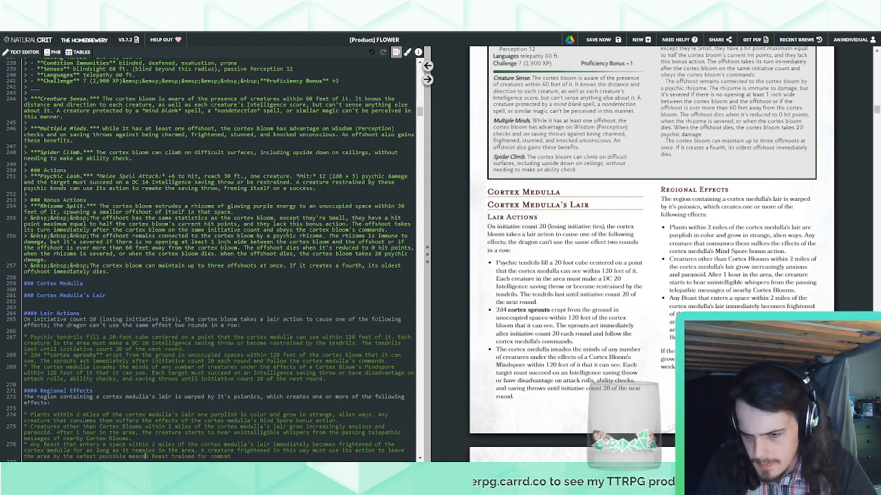
Replace "enters a space" with "starts its turn" in the Beast bullet's first sentence
{"action": "double_click", "coordinate": [93, 444]}
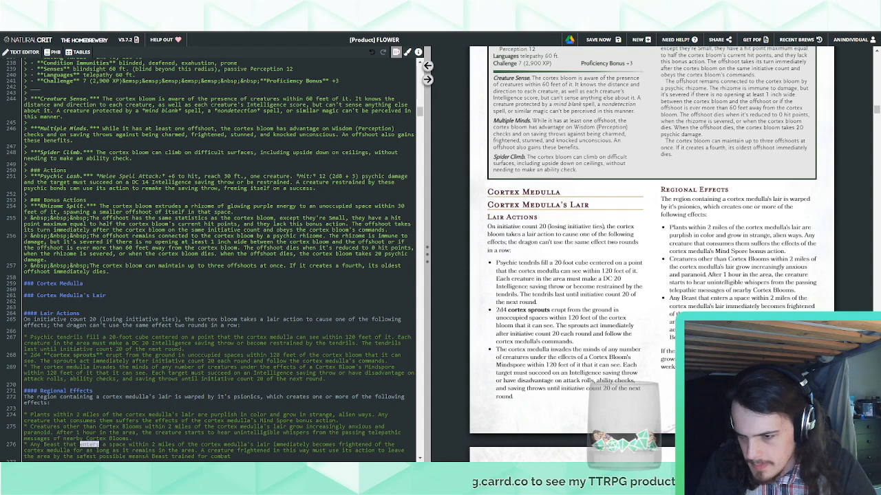
{"action": "type", "text": "starts its tu"}
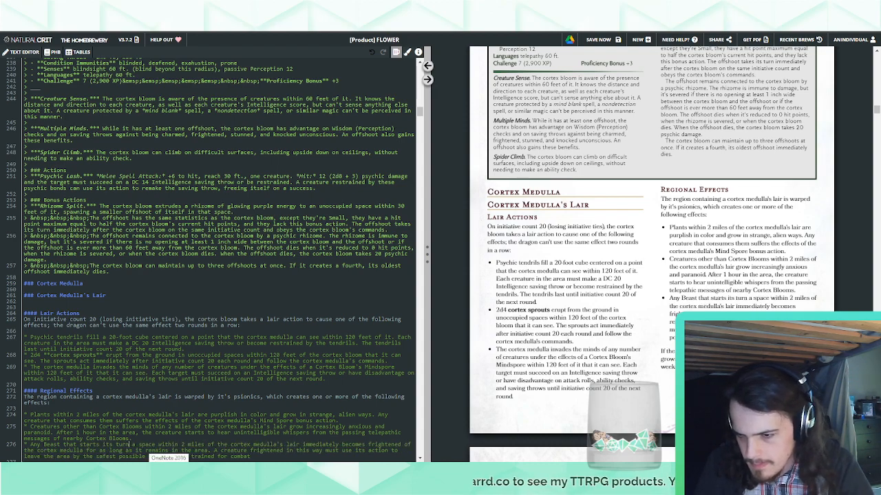
{"action": "type", "text": "rn"}
{"action": "key", "text": "Delete"}
{"action": "key", "text": "Delete"}
{"action": "key", "text": "Delete"}
{"action": "key", "text": "Delete"}
{"action": "key", "text": "Delete"}
{"action": "key", "text": "Delete"}
{"action": "key", "text": "Delete"}
{"action": "key", "text": "Delete"}
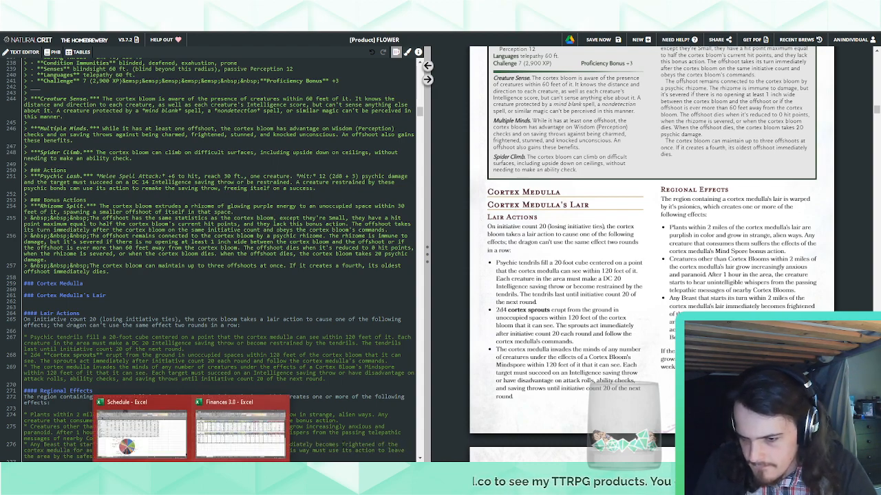
{"action": "scroll", "coordinate": [221, 349], "scroll_direction": "down", "scroll_amount": 3}
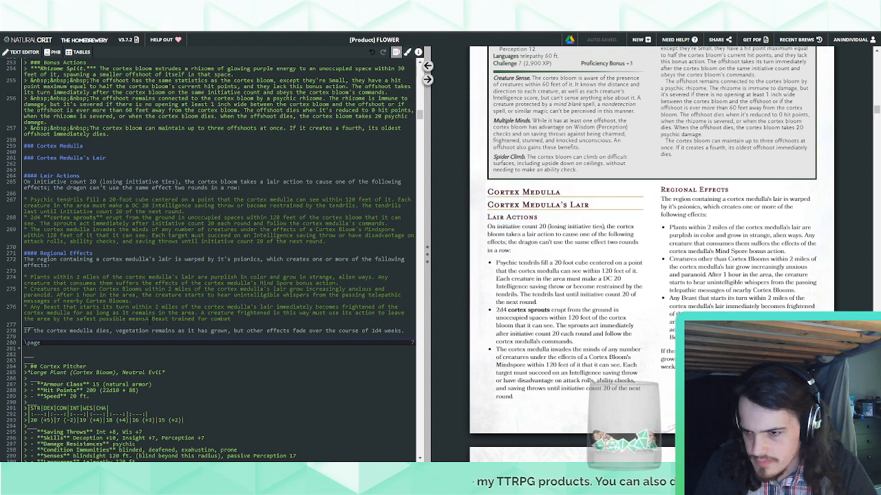
Complete the Beast bullet's last sentence: "A Beast trained for combat, such as a **warhorse** or a ranger's Primeval Companion is unaffected by this regional effect."
{"action": "type", "text": ". A Beast trained for combat"}
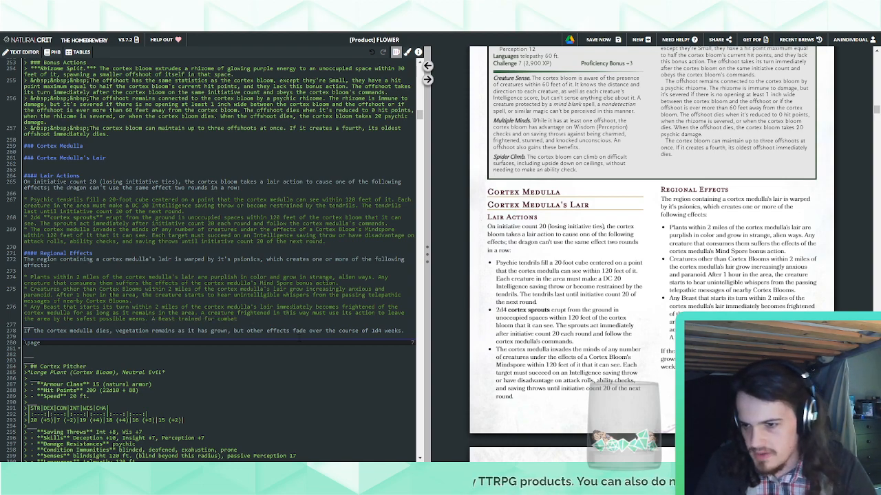
{"action": "type", "text": ", such as"}
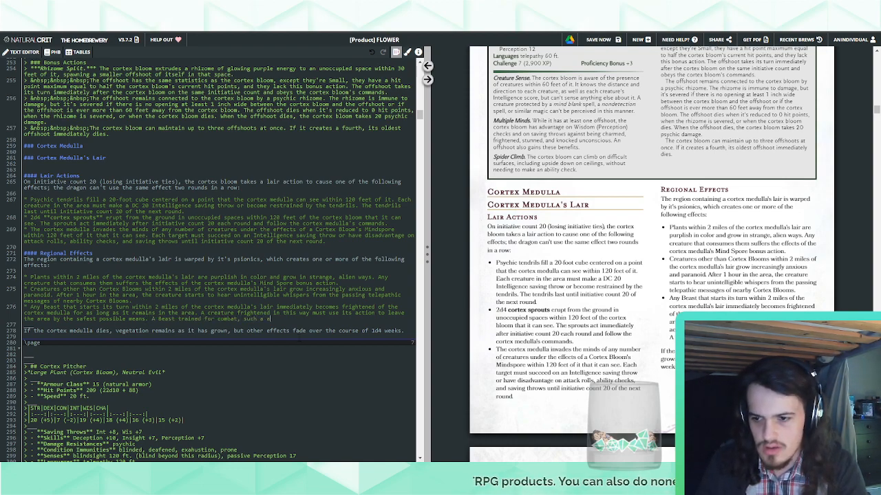
{"action": "type", "text": " a **warhorse**"}
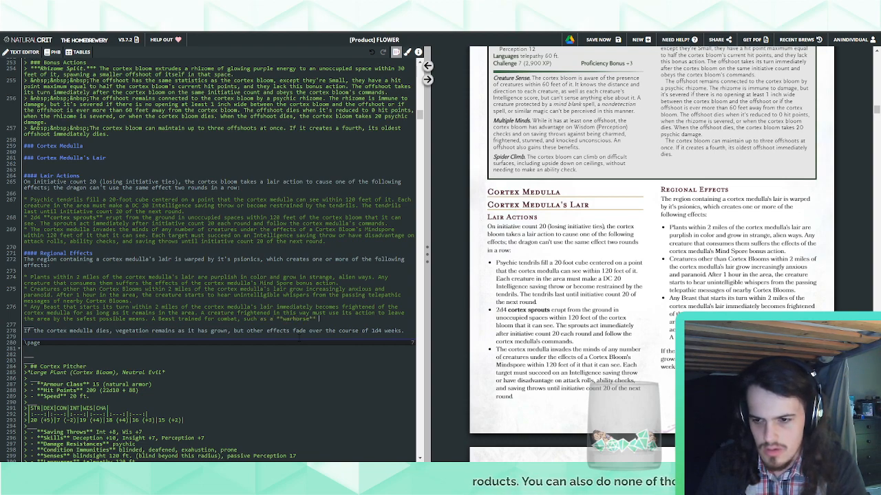
{"action": "type", "text": " or a ranger's"}
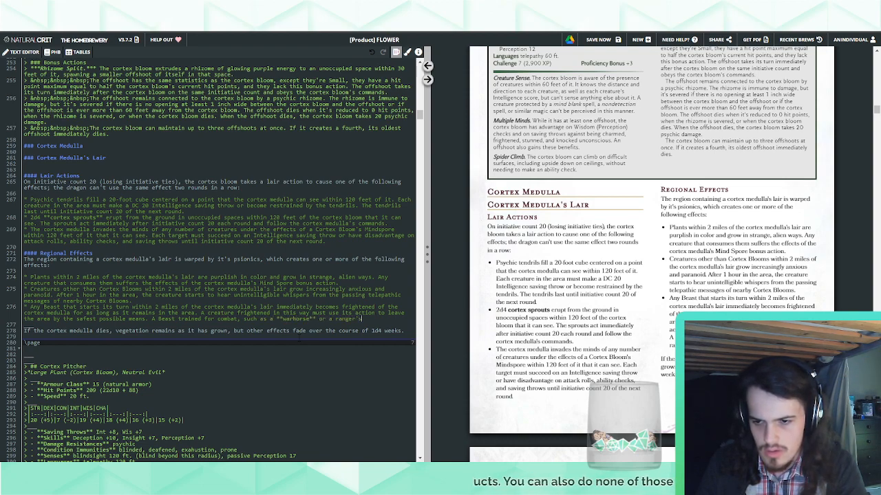
{"action": "type", "text": " Primeva"}
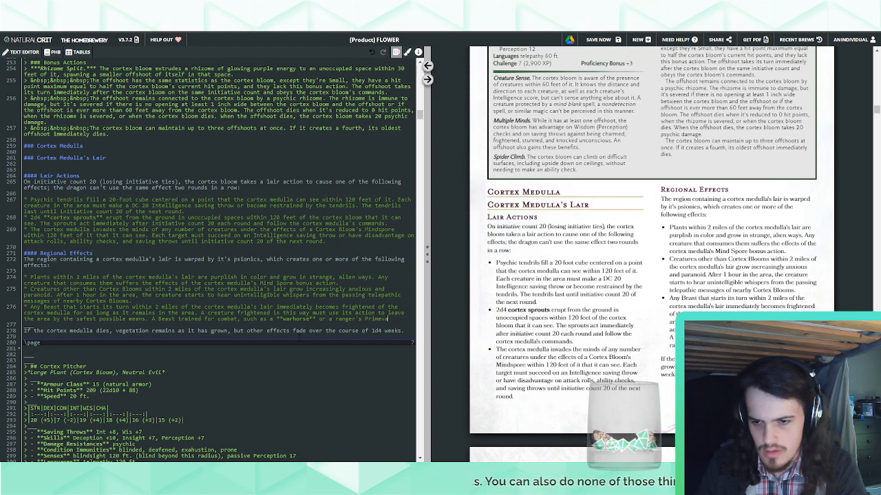
{"action": "type", "text": "l Companion"}
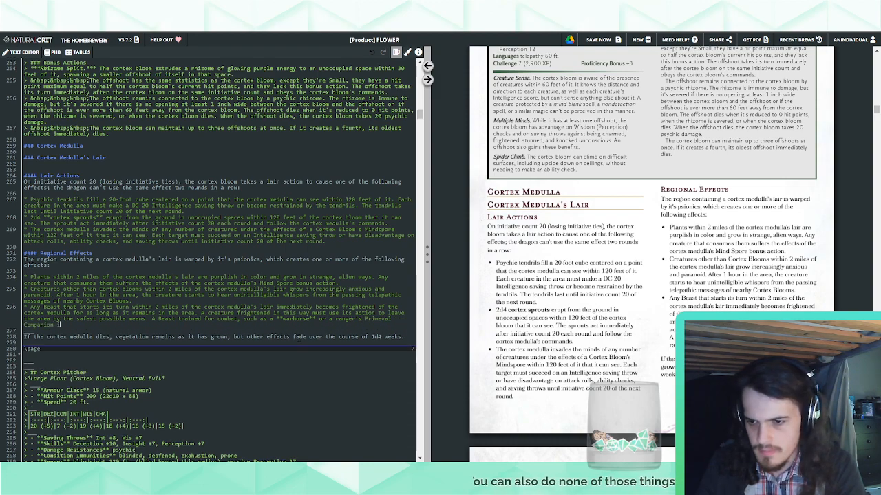
{"action": "type", "text": " is unaffected by th"}
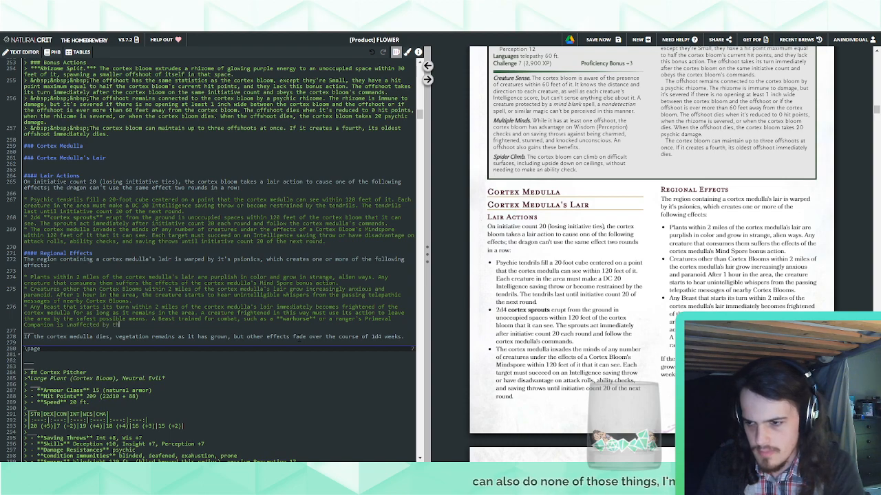
{"action": "type", "text": "is regional effect."}
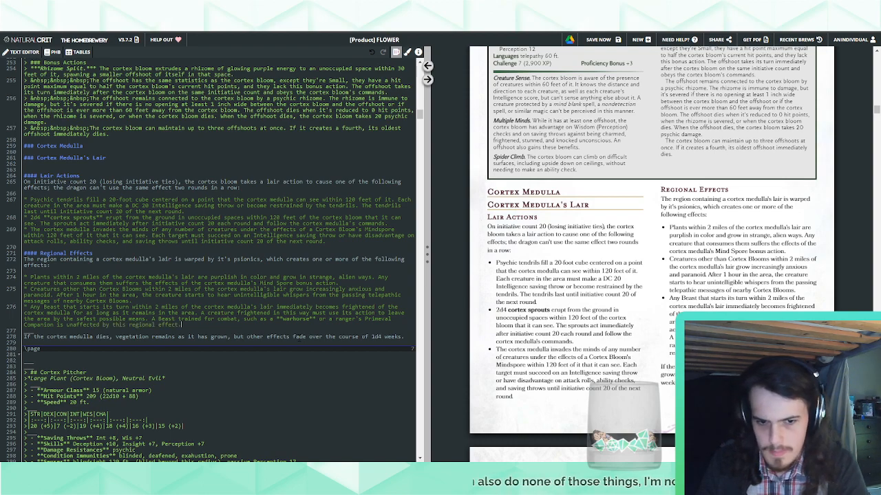
Review the rendered Cortex Bloom pages, from the heading list and stat blocks to the Cortex Medulla's lair text and stat block
{"action": "scroll", "coordinate": [615, 278], "scroll_direction": "down", "scroll_amount": 3}
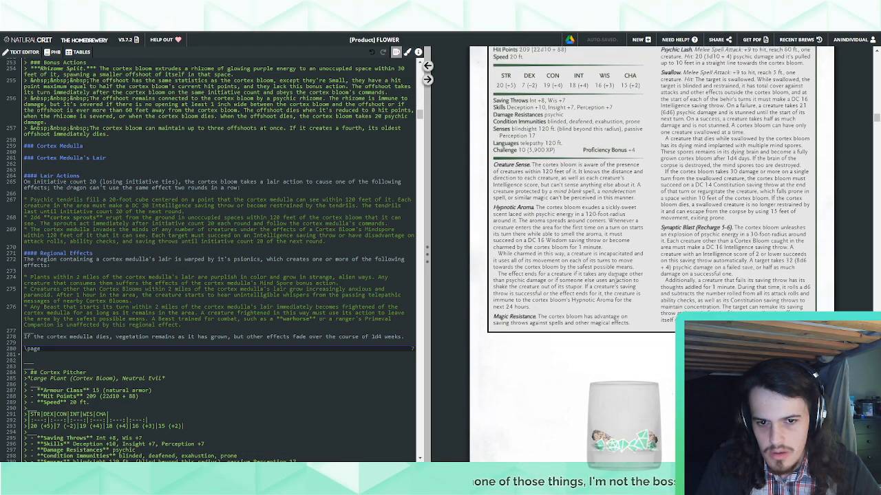
{"action": "scroll", "coordinate": [614, 280], "scroll_direction": "up", "scroll_amount": 3}
{"action": "scroll", "coordinate": [614, 280], "scroll_direction": "up", "scroll_amount": 3}
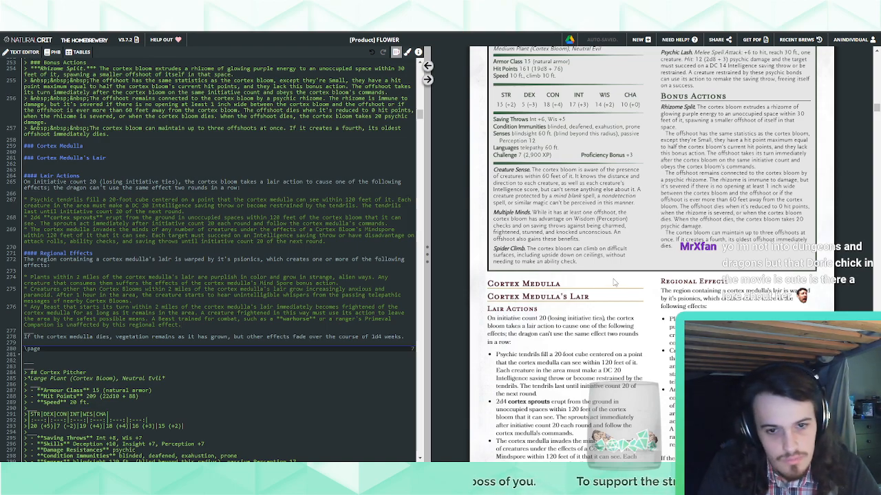
{"action": "scroll", "coordinate": [615, 282], "scroll_direction": "up", "scroll_amount": 4}
{"action": "scroll", "coordinate": [604, 277], "scroll_direction": "up", "scroll_amount": 4}
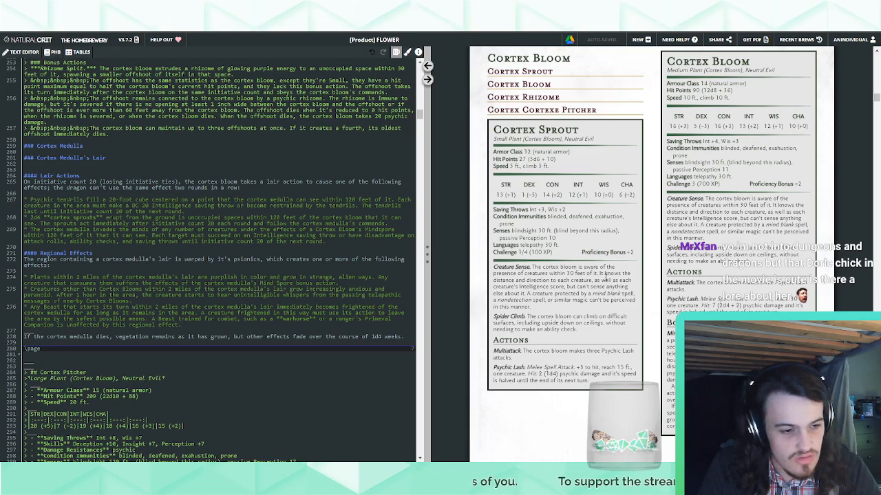
{"action": "scroll", "coordinate": [594, 275], "scroll_direction": "down", "scroll_amount": 12}
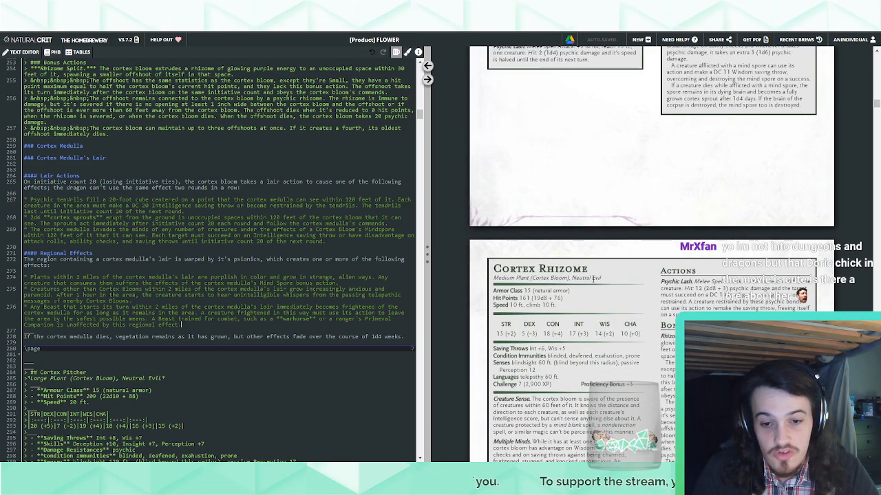
{"action": "scroll", "coordinate": [593, 279], "scroll_direction": "down", "scroll_amount": 10}
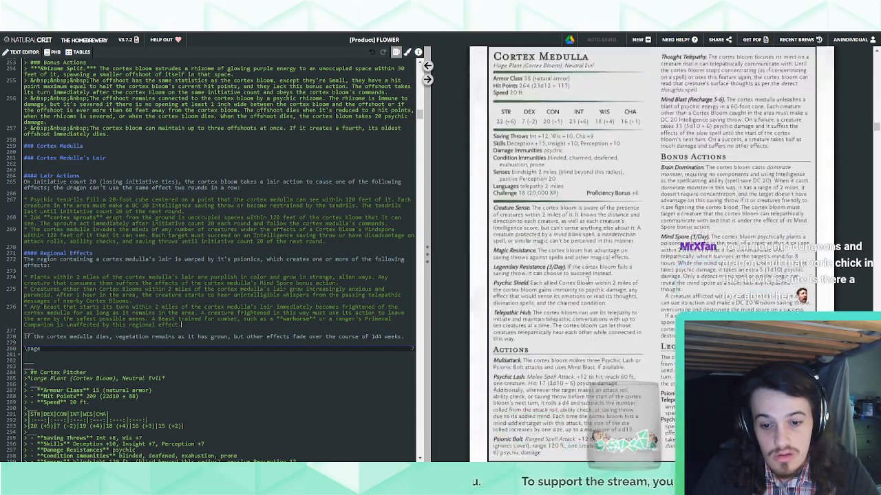
{"action": "scroll", "coordinate": [588, 282], "scroll_direction": "down", "scroll_amount": 5}
{"action": "scroll", "coordinate": [588, 282], "scroll_direction": "up", "scroll_amount": 10}
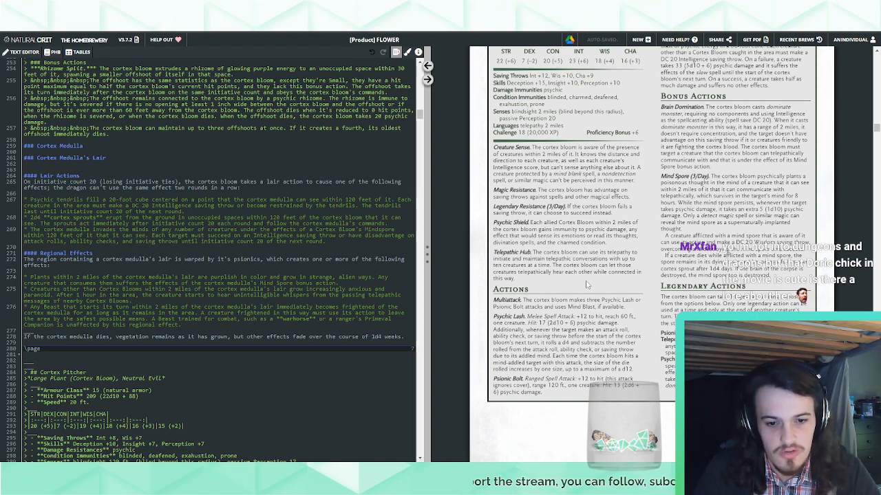
{"action": "scroll", "coordinate": [586, 284], "scroll_direction": "up", "scroll_amount": 5}
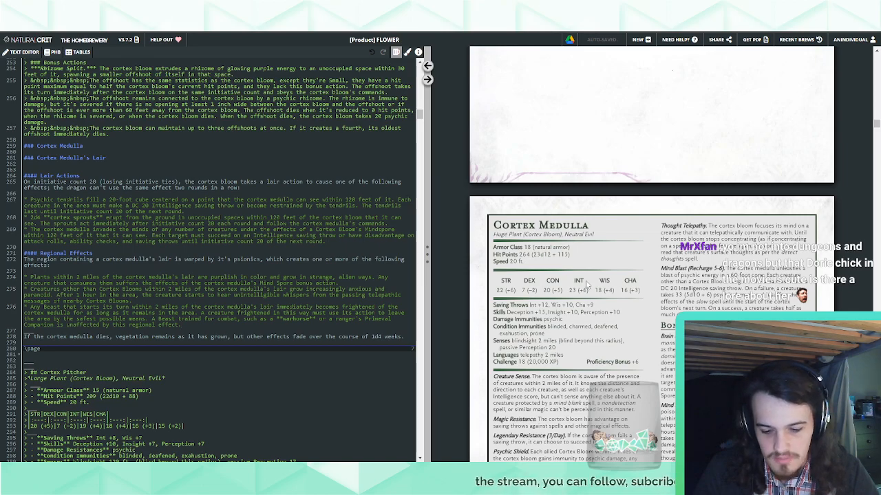
{"action": "scroll", "coordinate": [586, 285], "scroll_direction": "down", "scroll_amount": 10}
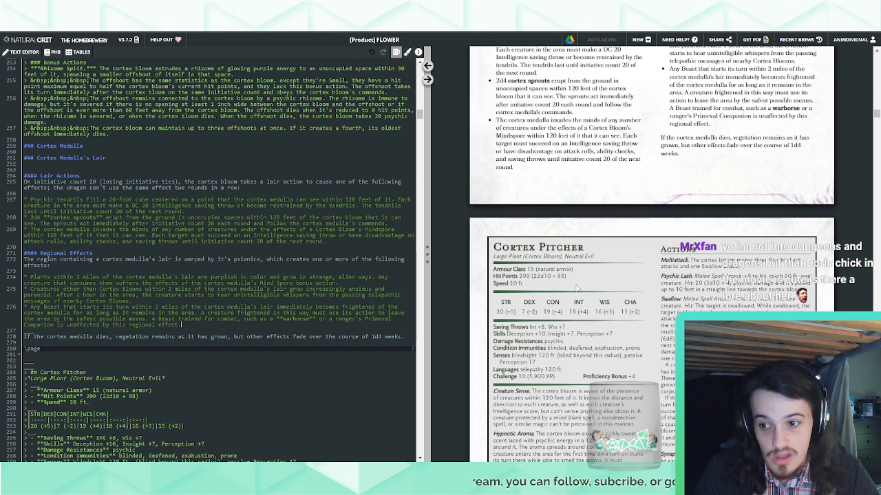
{"action": "scroll", "coordinate": [577, 289], "scroll_direction": "up", "scroll_amount": 4}
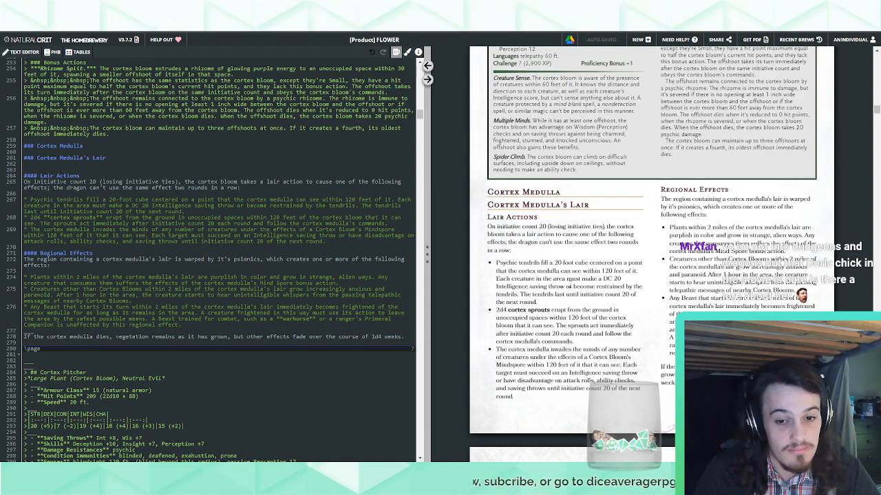
{"action": "scroll", "coordinate": [554, 292], "scroll_direction": "up", "scroll_amount": 3}
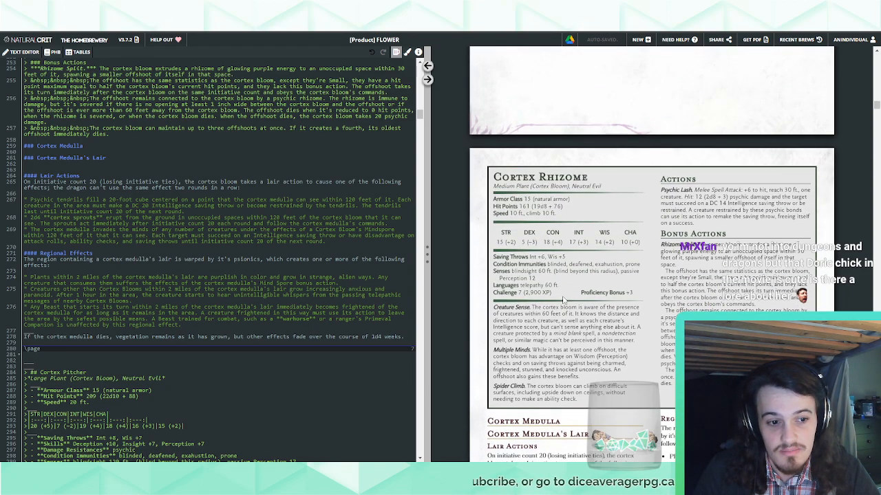
{"action": "scroll", "coordinate": [555, 292], "scroll_direction": "up", "scroll_amount": 8}
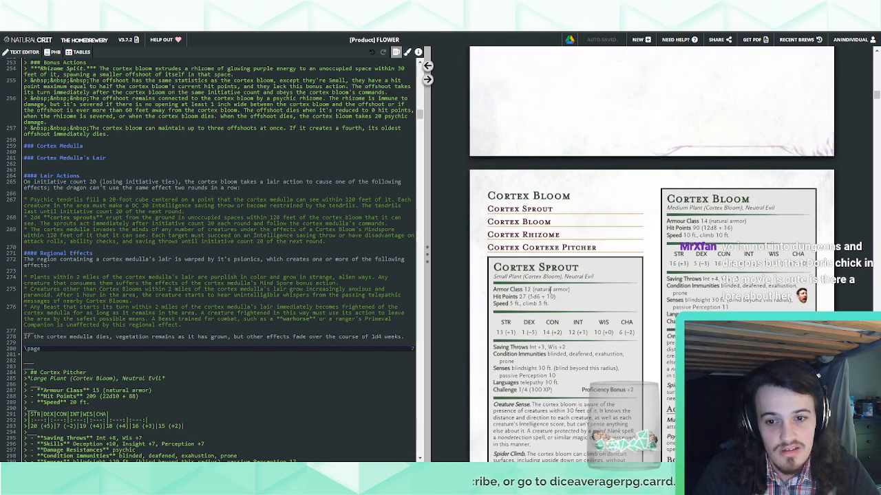
Correct the misspelled "Cortexe" in the Pitcher heading so that it reads "Cortex Cortex Pitcher"
{"action": "scroll", "coordinate": [275, 265], "scroll_direction": "up", "scroll_amount": 12}
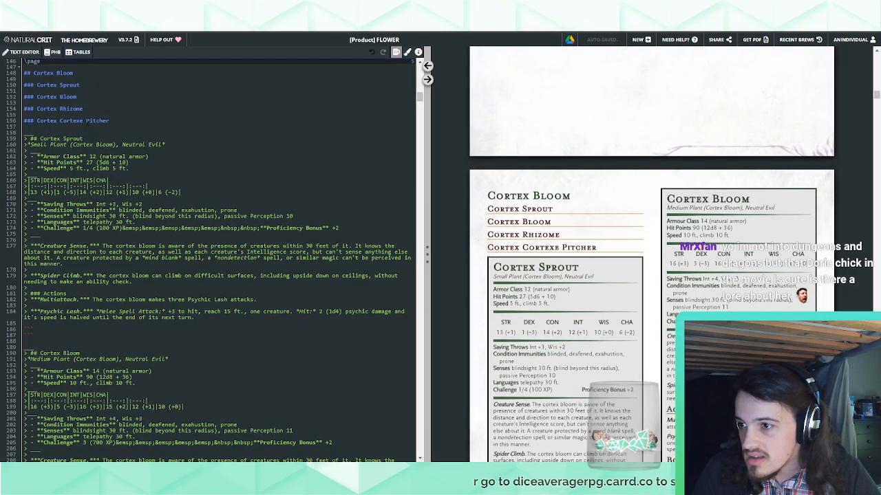
{"action": "left_click", "coordinate": [83, 121]}
{"action": "key", "text": "BackSpace"}
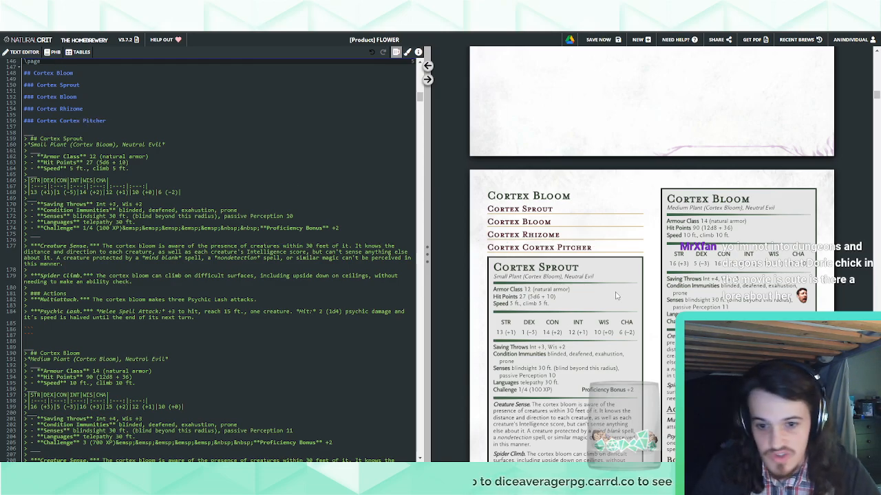
Examine the page layout from the Cortex Sprout stat block through the Medulla's lair section and legendary actions to the Dandeling page
{"action": "scroll", "coordinate": [616, 296], "scroll_direction": "down", "scroll_amount": 10}
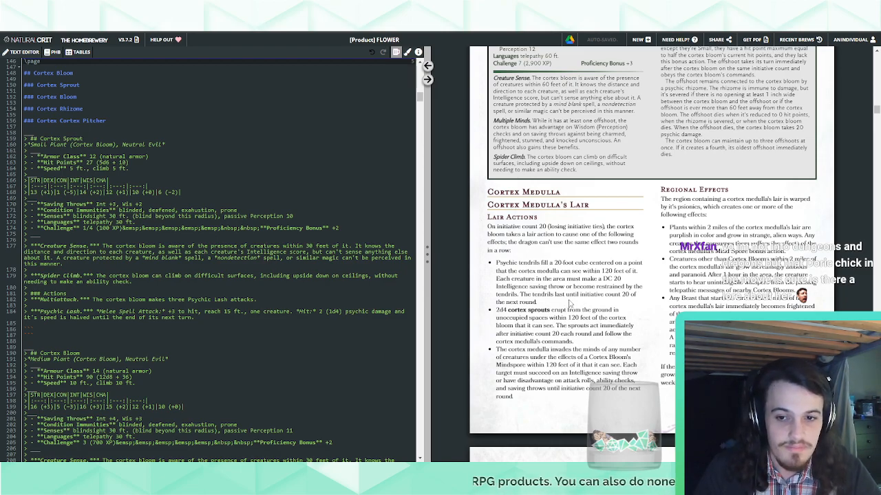
{"action": "scroll", "coordinate": [568, 303], "scroll_direction": "up", "scroll_amount": 4}
{"action": "scroll", "coordinate": [568, 304], "scroll_direction": "up", "scroll_amount": 4}
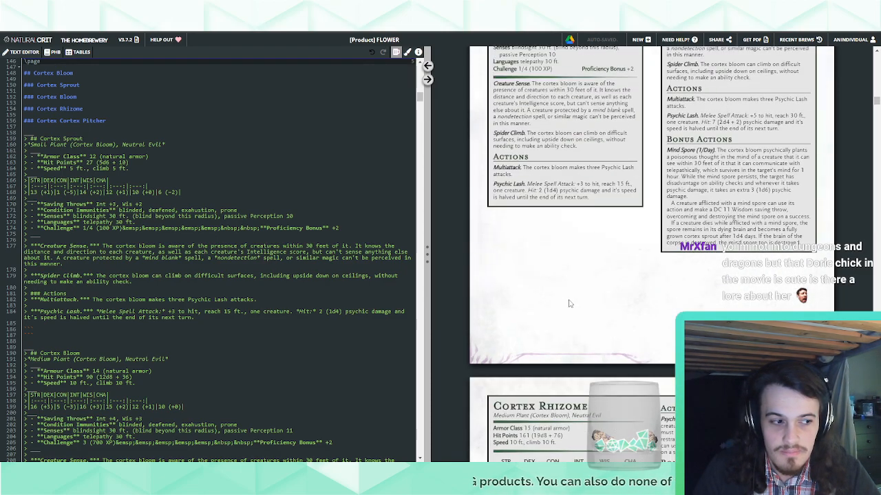
{"action": "scroll", "coordinate": [565, 304], "scroll_direction": "down", "scroll_amount": 5}
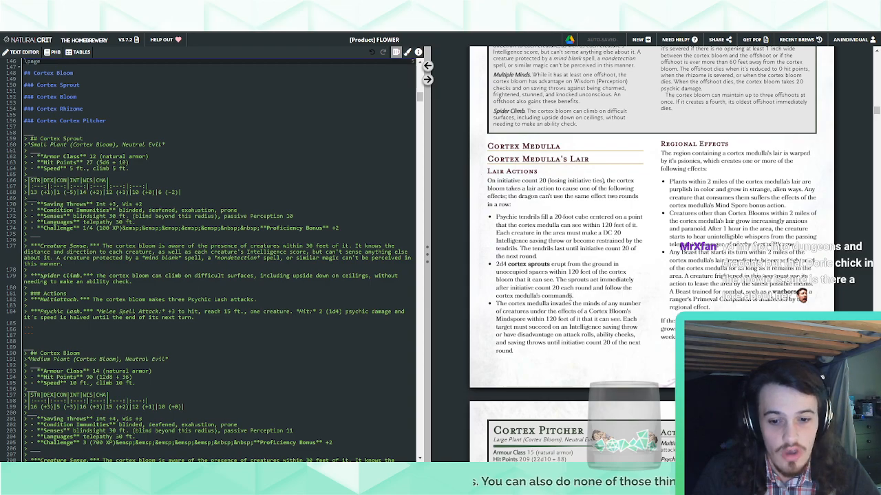
{"action": "scroll", "coordinate": [569, 295], "scroll_direction": "up", "scroll_amount": 5}
{"action": "scroll", "coordinate": [566, 303], "scroll_direction": "down", "scroll_amount": 4}
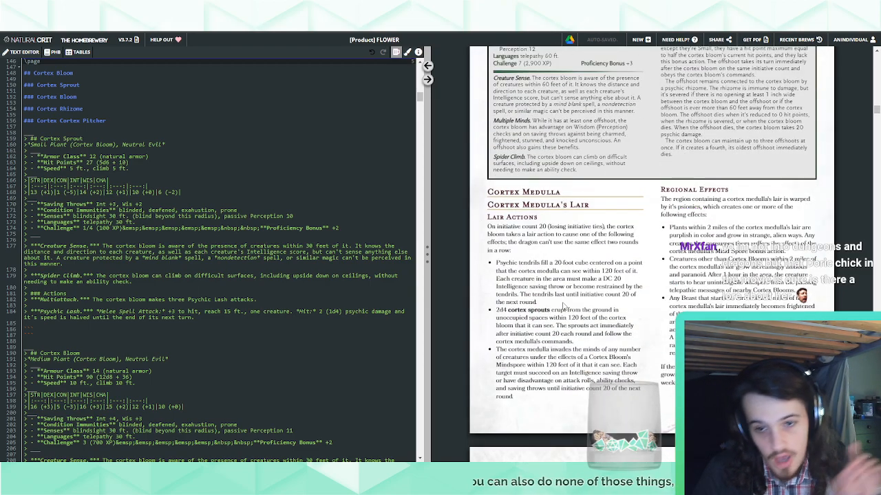
{"action": "scroll", "coordinate": [562, 306], "scroll_direction": "up", "scroll_amount": 5}
{"action": "scroll", "coordinate": [492, 312], "scroll_direction": "down", "scroll_amount": 5}
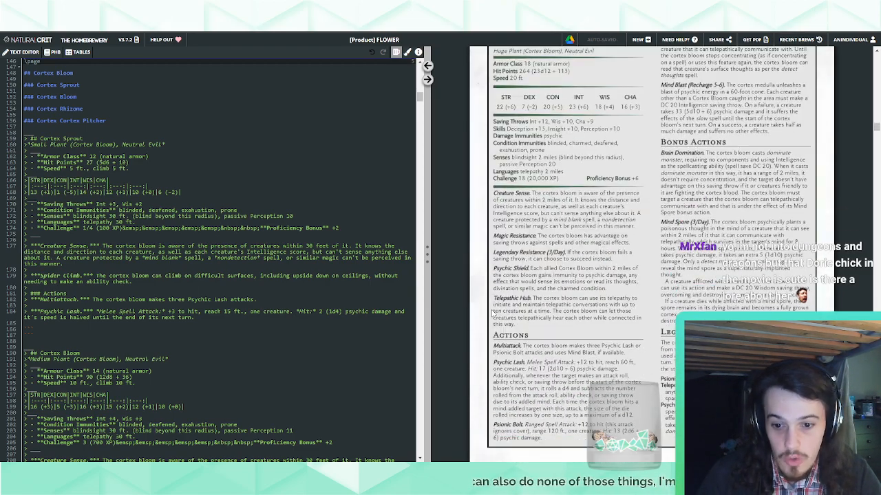
{"action": "scroll", "coordinate": [491, 312], "scroll_direction": "down", "scroll_amount": 4}
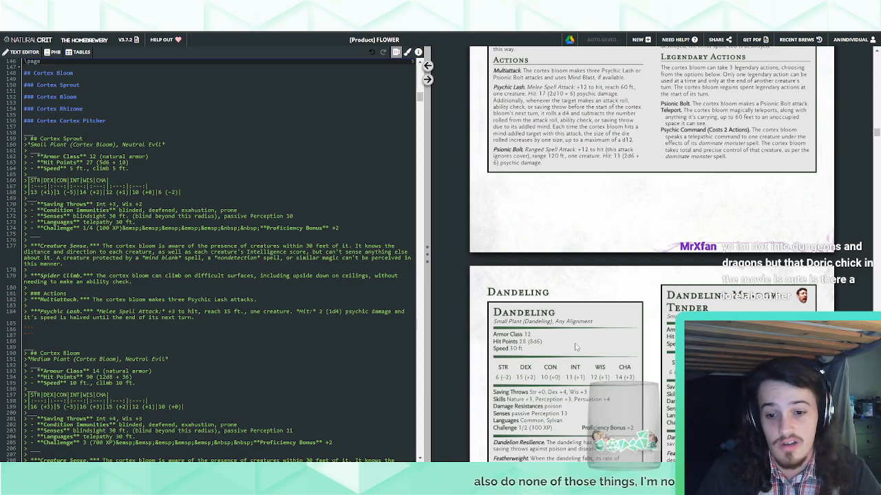
{"action": "scroll", "coordinate": [576, 348], "scroll_direction": "up", "scroll_amount": 3}
{"action": "scroll", "coordinate": [576, 342], "scroll_direction": "up", "scroll_amount": 3}
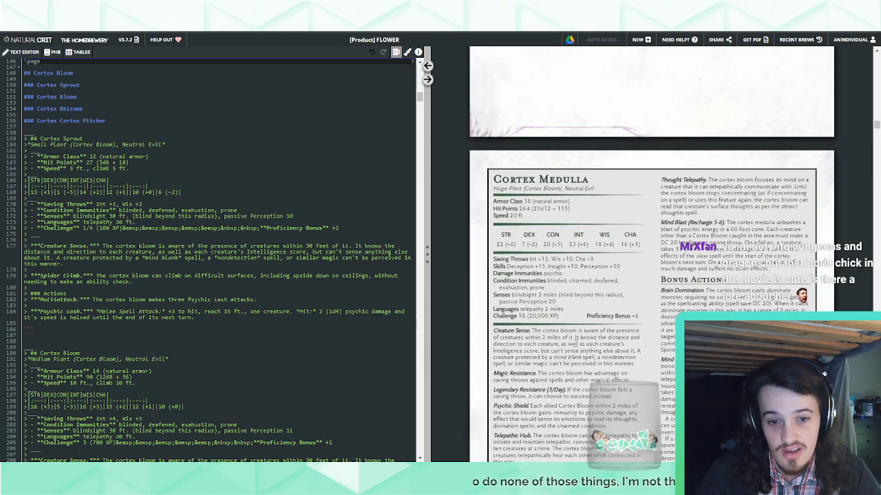
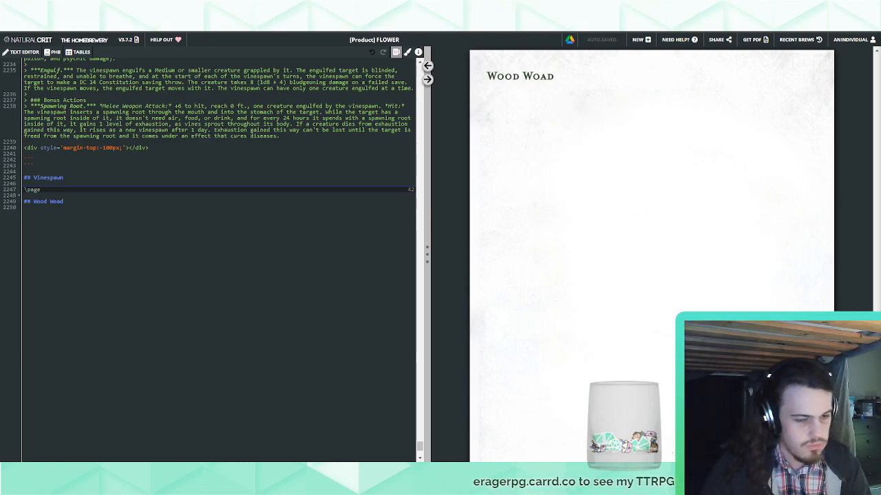
Insert the blank monster stat block template below the Wood Woad heading and replace its garbled dash characters with "–"
{"action": "left_click", "coordinate": [328, 264]}
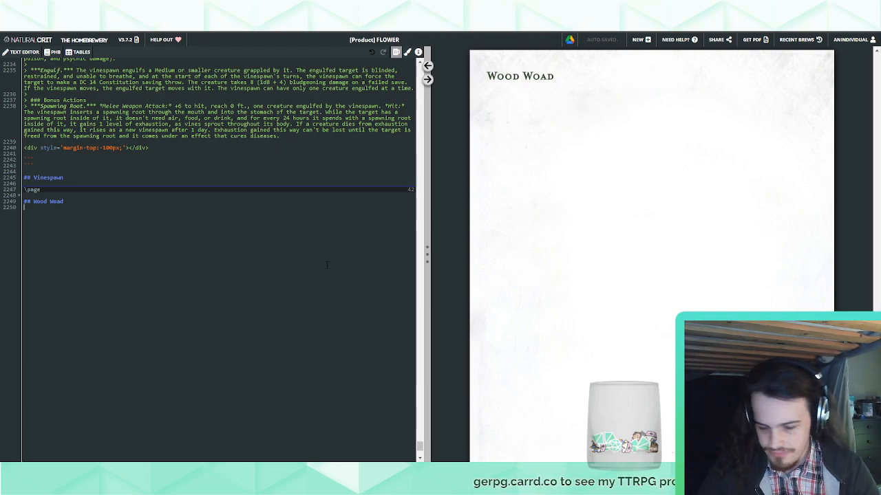
{"action": "key", "text": "Return"}
{"action": "type", "text": "incantation"}
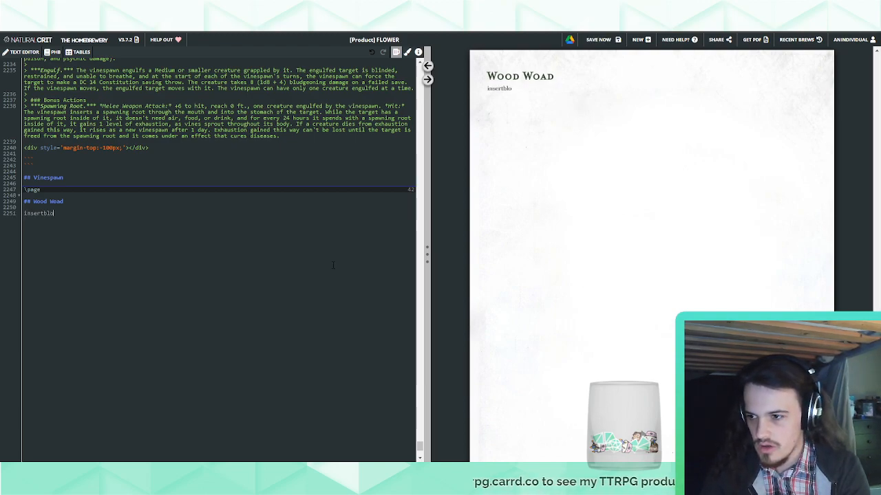
{"action": "key", "text": "ctrl+BackSpace"}
{"action": "type", "text": "___ > ## Monster Name >*Size Type (Subtype), Alignment* > ___ > - **Armour Class** AC > - **Hit Points** Z (YdX + W) > - **Speed** Speed >___ >|STR|DEX|CON|INT|WIS|CHA| >|:---:|:---:|:---:|:---:|:---:|:---:| >|10 (+-0)|10 (+-0)|10 (+-0)|10 (+-0)|10 (+-0)|10 (+-0)| >___ > - **Saving Throws** saving_throws > - **Skills** skills > - **Damage Vulnerabilities** damage_vulnerabilities > - **Damage Resistances** Resistances > - **Damage Immunities** Damage_Immunities > - **Condition Immunities** condition_Immunities > - **Senses** Senses > - **Languages** Languages > - **Challenge** Challenge and Xp&emsp;&emsp;&emsp;&emsp;&emsp;&nbsp;&nbsp;**Proficiency Bonus** X > ___ > > ***Magic Resistance.*** __ has advantage on saving throws against spells and other magical effects. > > ***Legendary Resistance (3/Day).*** If __ fails a saving throw, _ can choose to succeed instead. > > ### Actions > ***Multiattack.*** The Creature Name makes Number and type of attacks > > ***Ability Description.*** *Melee/Ranged Spell/Weapon Attack:* +X to hit, reach/range x/x ft., one target. *Hit:* Z (YdX + W) damage > > ***General Ability Description (Recharge 5–6).*** General Attack Description > > ***Spellcasting.*** __ casts one of the following spells, requiring no material/spell components and using X as the spellcasting ability (spell save DC X, +X to hit with spell attacks): > > At will: *X*, *X* > &nbsp;&nbsp;&nbsp;*X* > 2/day each: *X*, *X* > 1/day each: *X*"}
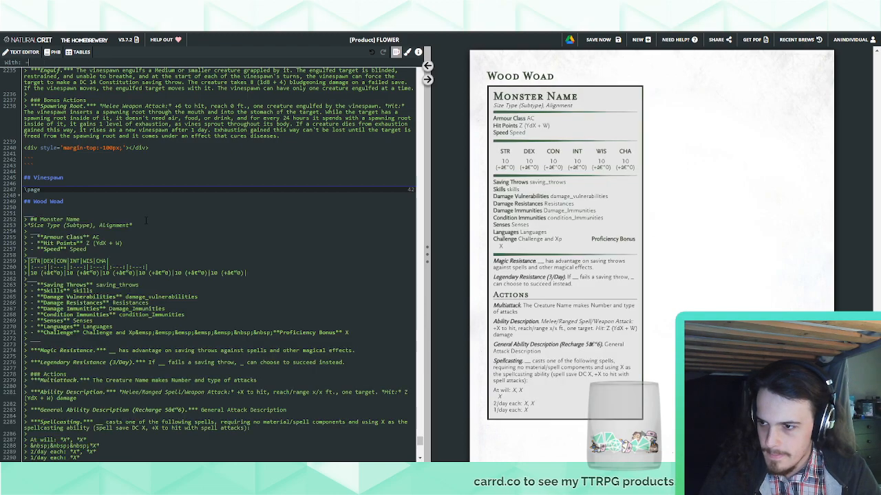
Replace the "Monster Name" placeholder in the new stat block with "Wood Woad"
{"action": "scroll", "coordinate": [146, 224], "scroll_direction": "down", "scroll_amount": 1}
{"action": "left_click_drag", "start_coordinate": [40, 174], "coordinate": [80, 174]}
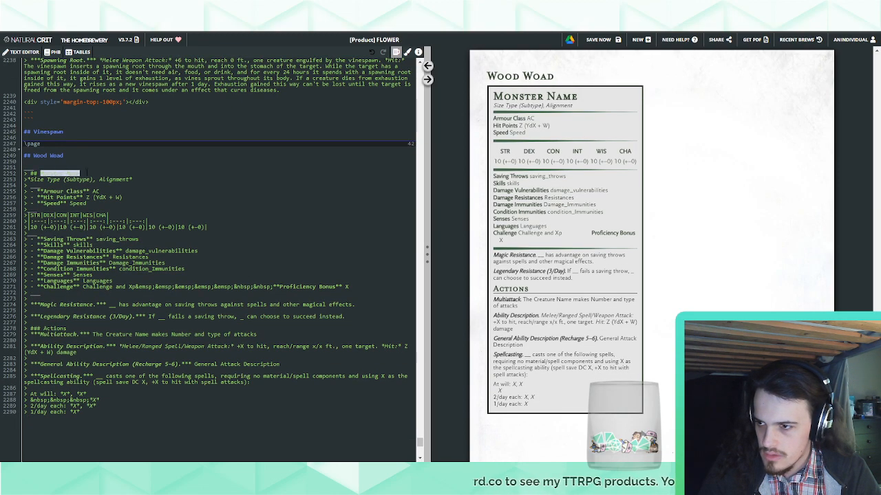
{"action": "type", "text": "Wood Woad"}
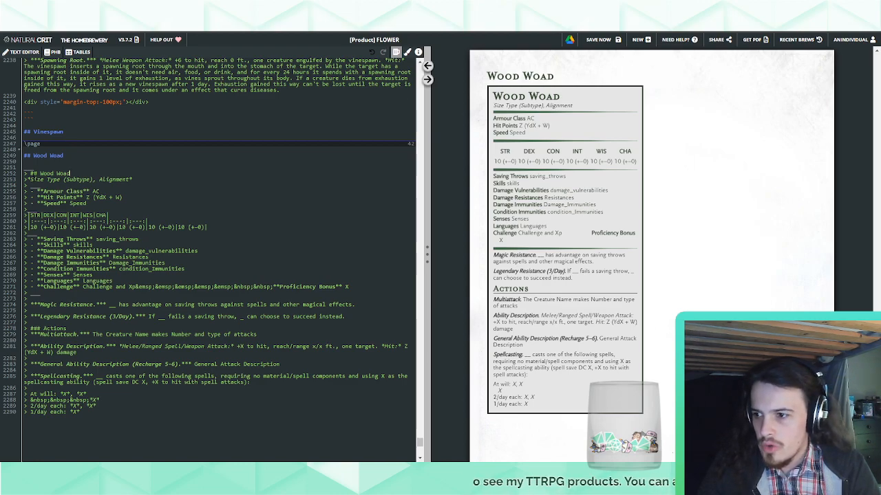
Fill in the Wood Woad stat block's type line as "Medium Plant (Wood Woad), Typically Lawful Neutral"
{"action": "double_click", "coordinate": [37, 180]}
{"action": "type", "text": "Mediu"}
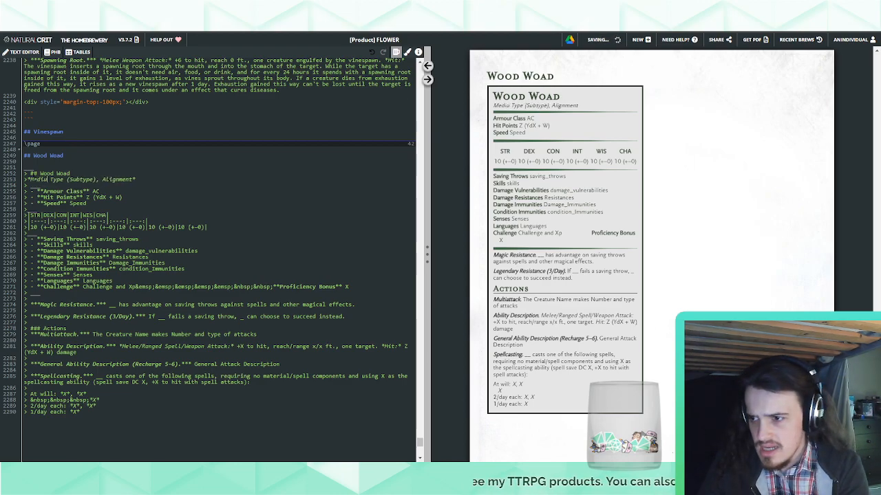
{"action": "type", "text": "m Plant"}
{"action": "key", "text": "ctrl+shift+Right"}
{"action": "key", "text": "BackSpace"}
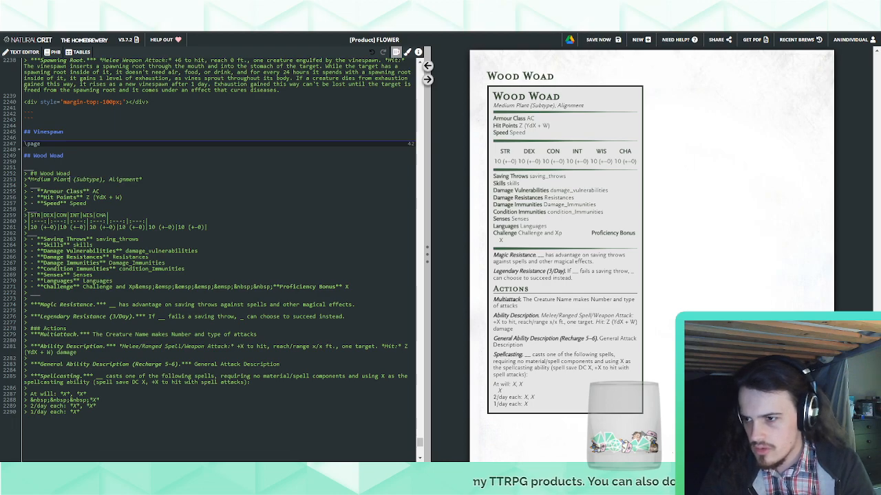
{"action": "double_click", "coordinate": [75, 180]}
{"action": "type", "text": "Wood Woad"}
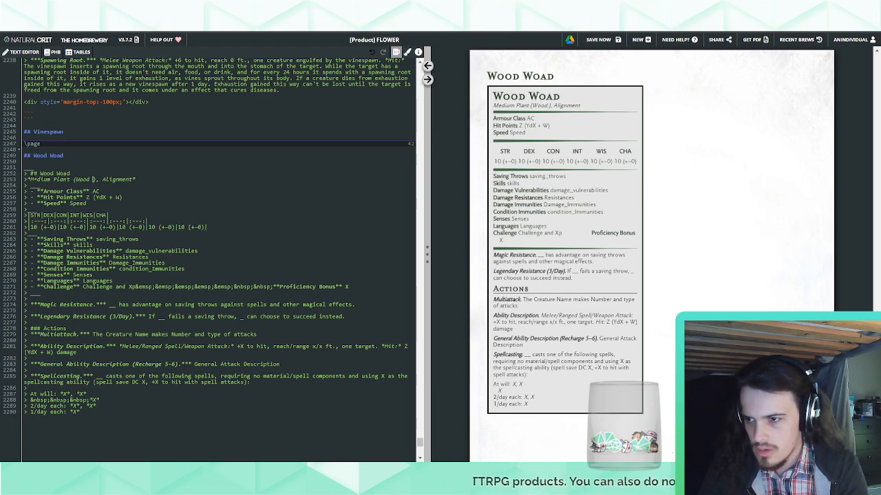
{"action": "double_click", "coordinate": [134, 180]}
{"action": "type", "text": "Typically "}
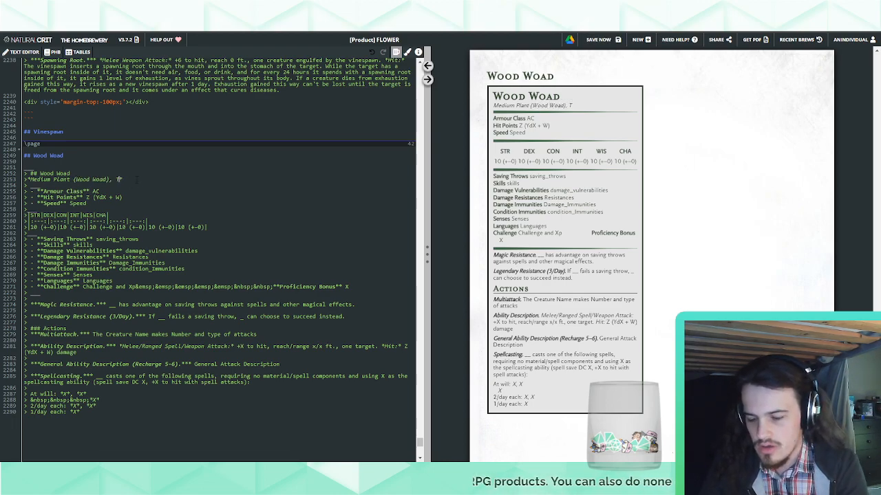
{"action": "type", "text": "Lawful Neutral"}
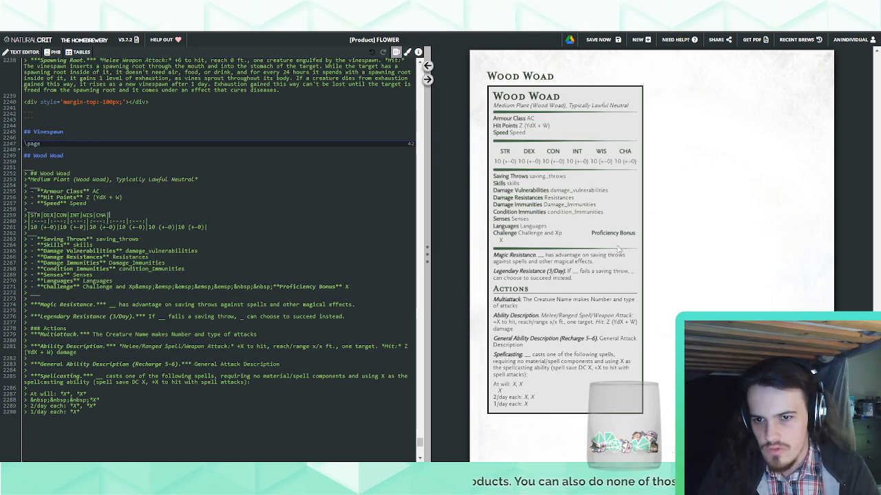
{"action": "key", "text": "ctrl+f"}
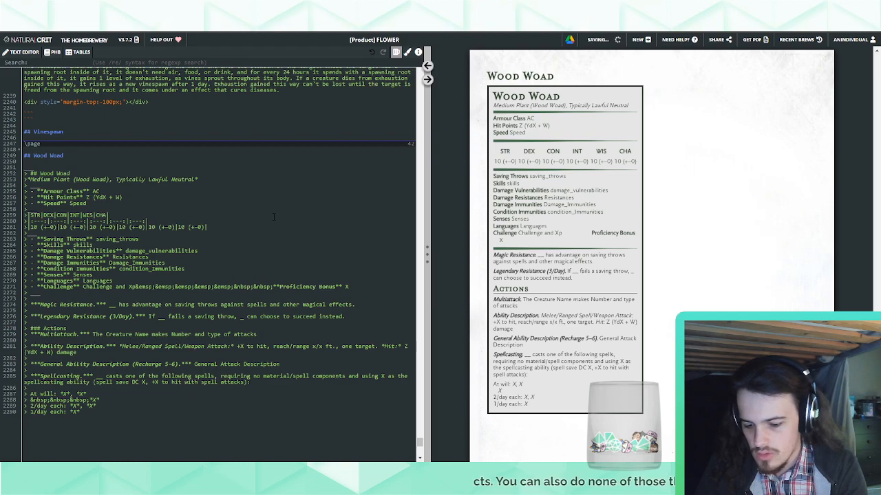
{"action": "type", "text": "(Corpse Flower"}
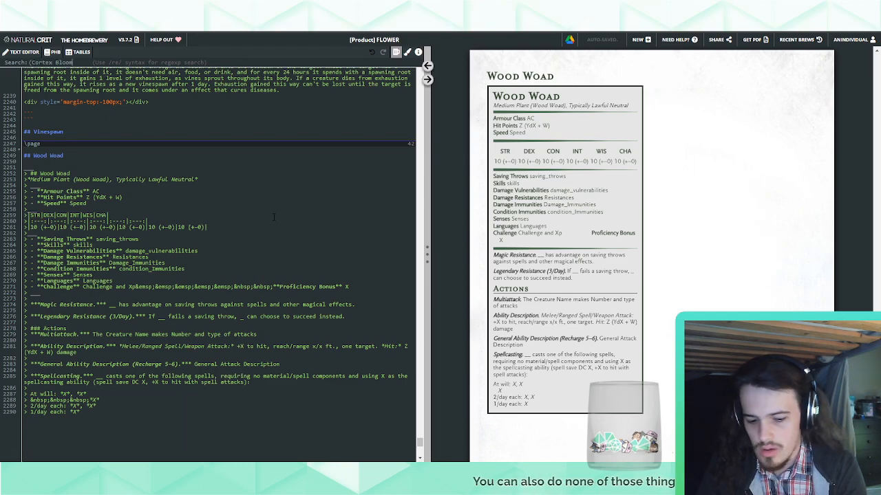
{"action": "key", "text": "ctrl+a"}
{"action": "key", "text": "BackSpace"}
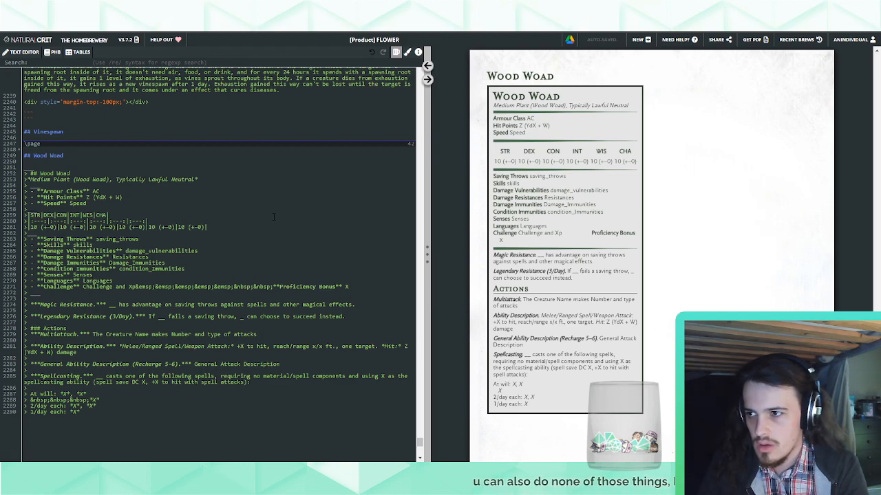
{"action": "key", "text": "Escape"}
Replace every "Plant (Cortex Bloom), Neutral Evil" with "Plant (Cortex Bloom), Typically Neutral Evil" and return to the Wood Woad source
{"action": "key", "text": "ctrl+shift+f"}
{"action": "type", "text": "(Cl"}
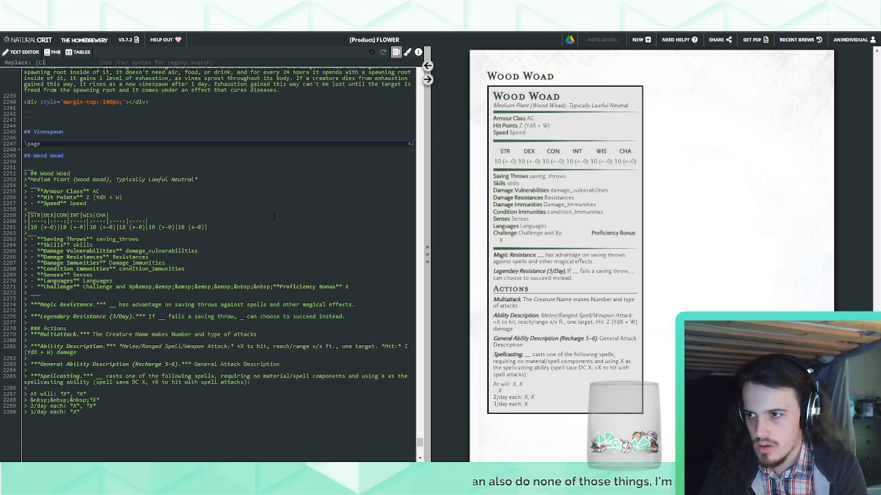
{"action": "key", "text": "BackSpace"}
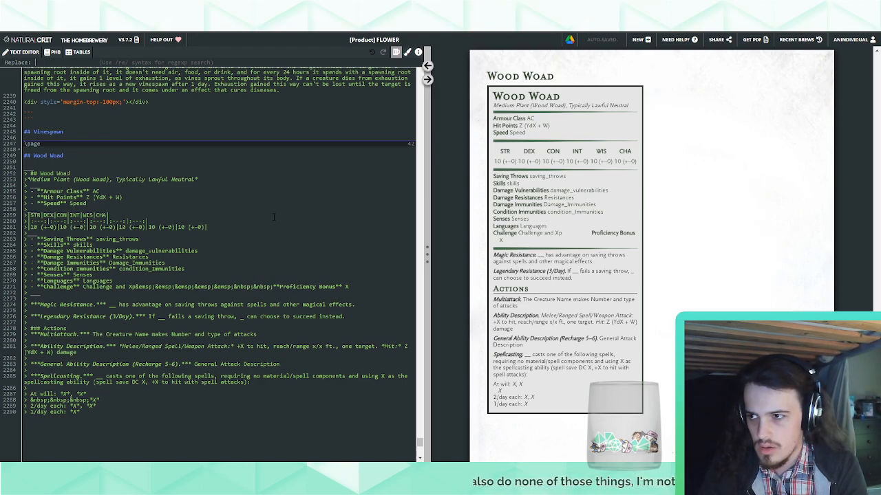
{"action": "type", "text": "Plant (C"}
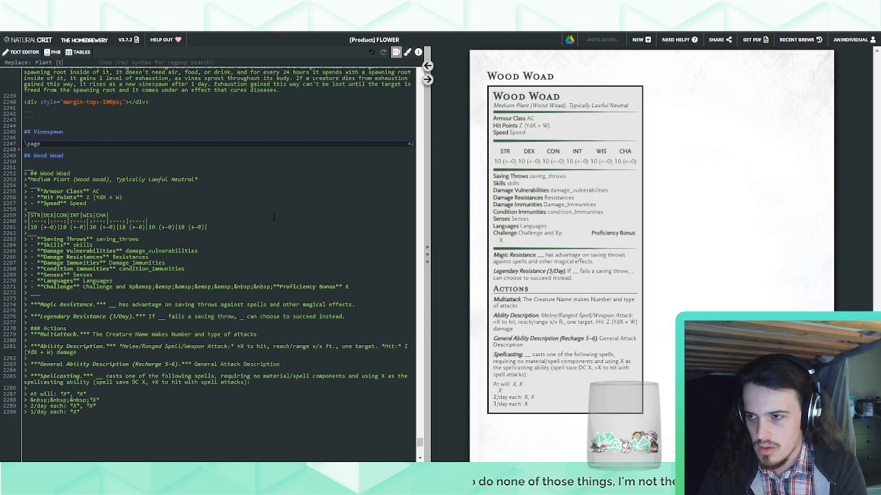
{"action": "type", "text": "ortex Bloom)"}
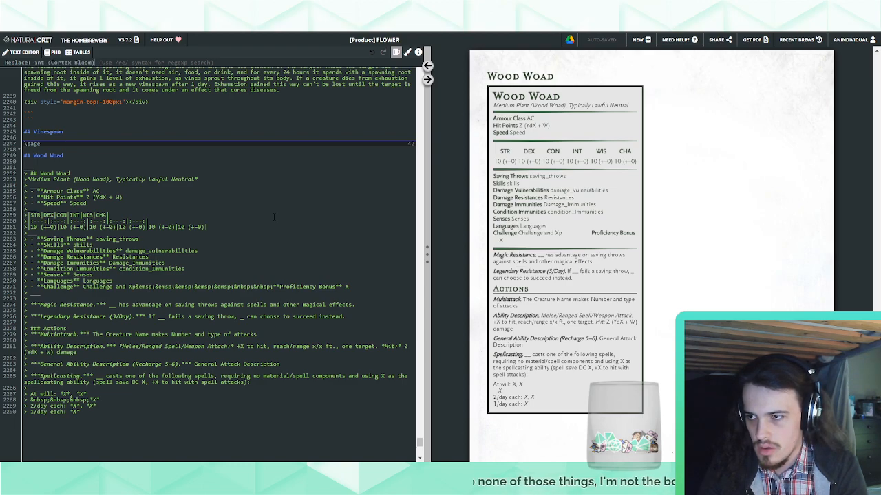
{"action": "type", "text": ", Neutral E"}
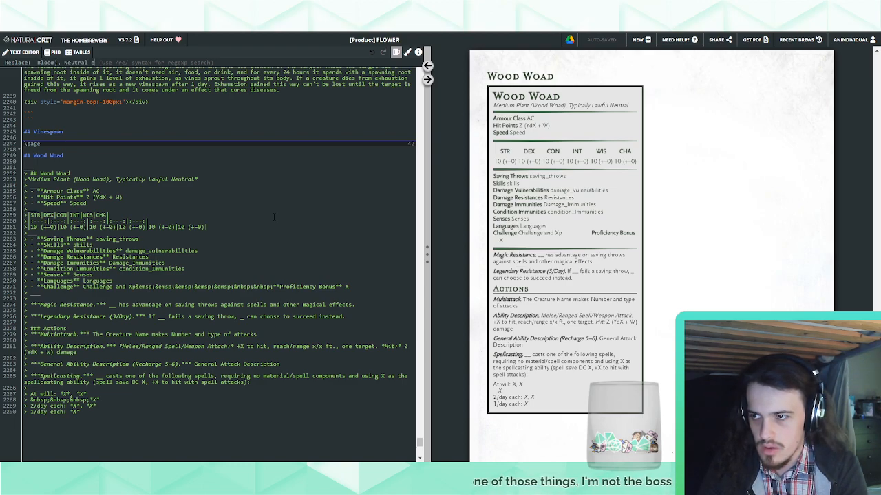
{"action": "type", "text": "vil*"}
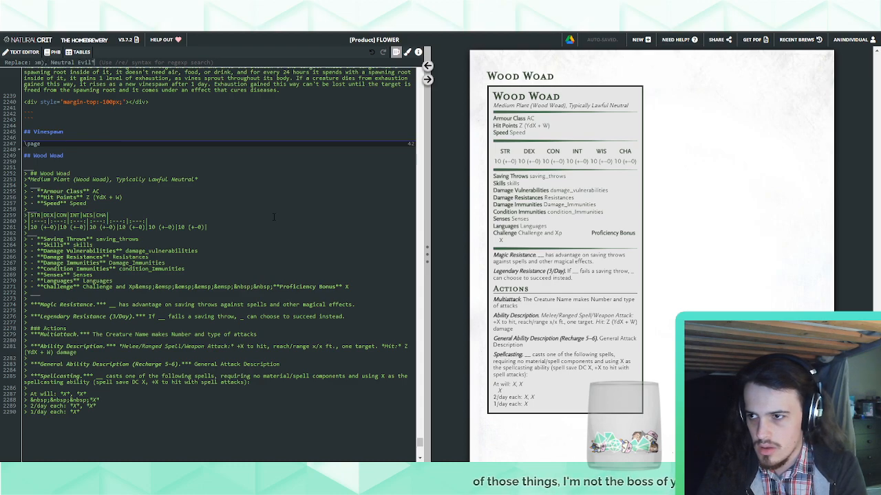
{"action": "key", "text": "ctrl+a"}
{"action": "key", "text": "ctrl+c"}
{"action": "key", "text": "End"}
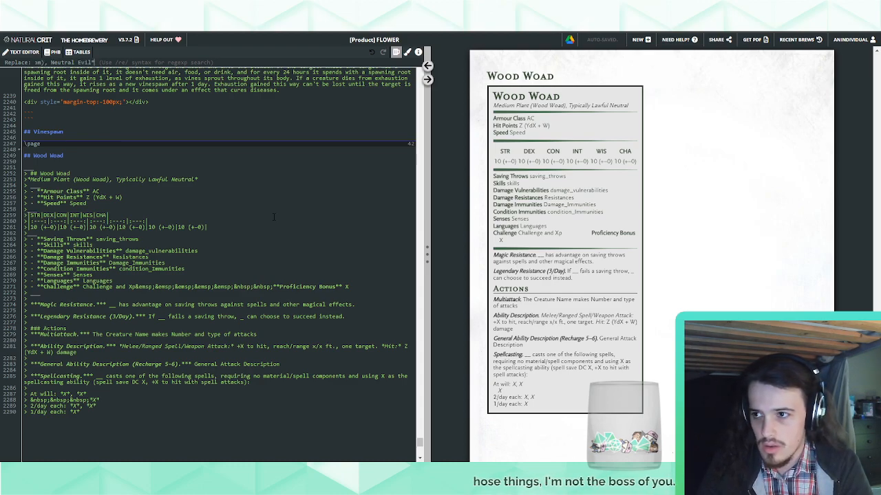
{"action": "key", "text": "Return"}
{"action": "key", "text": "ctrl+v"}
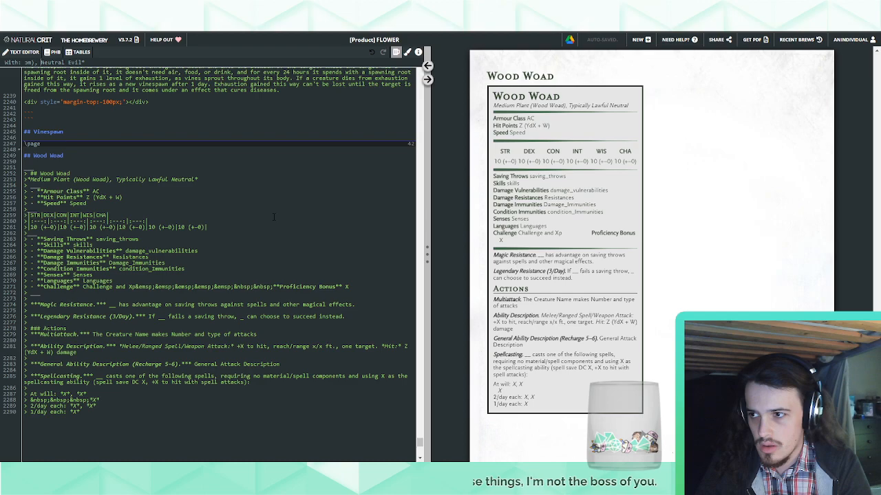
{"action": "type", "text": "T"}
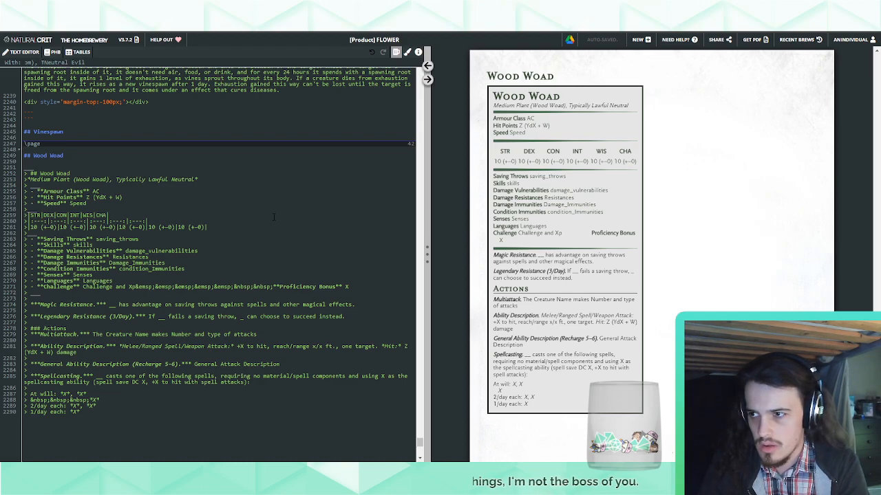
{"action": "type", "text": "ypically"}
{"action": "key", "text": "Return"}
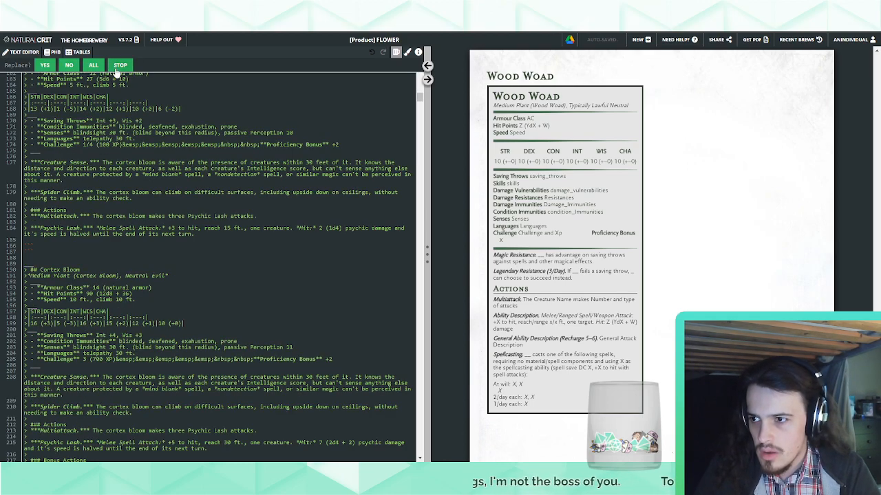
{"action": "left_click", "coordinate": [93, 65]}
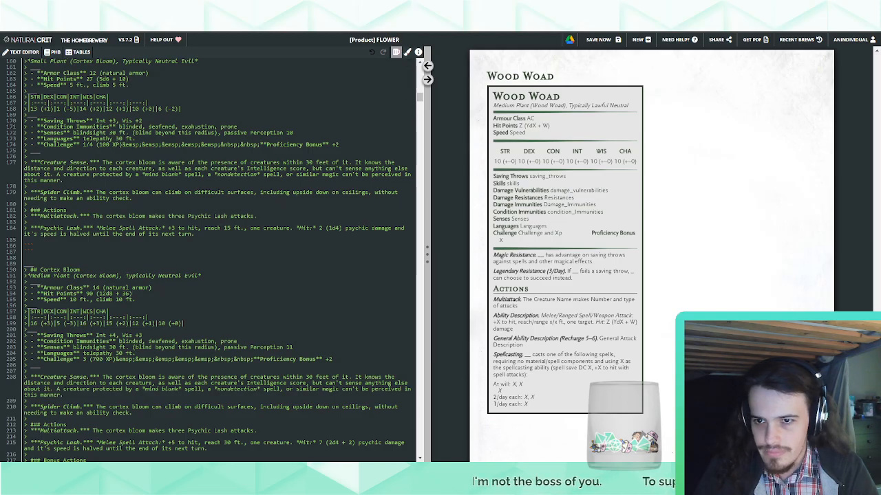
{"action": "left_click", "coordinate": [428, 66]}
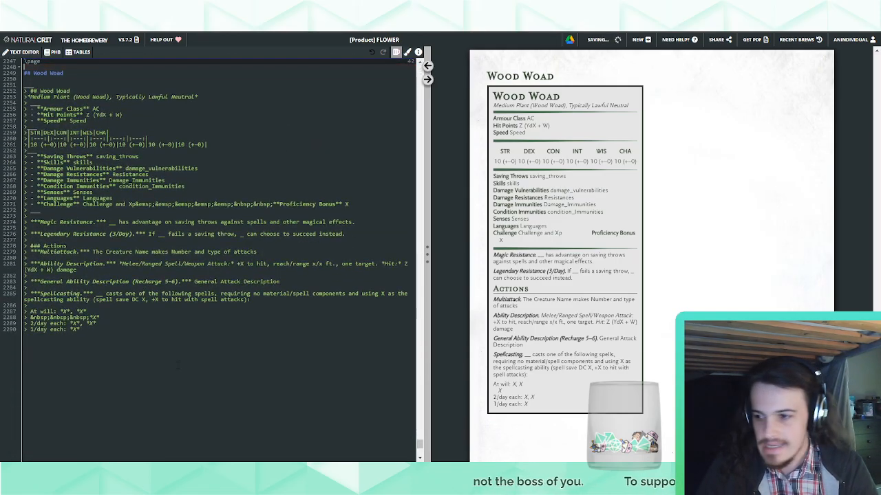
Look back through the rendered pages from Vinespawn to the Cortex Medulla, examining its lair actions, regional effects and stat block
{"action": "left_click", "coordinate": [124, 339]}
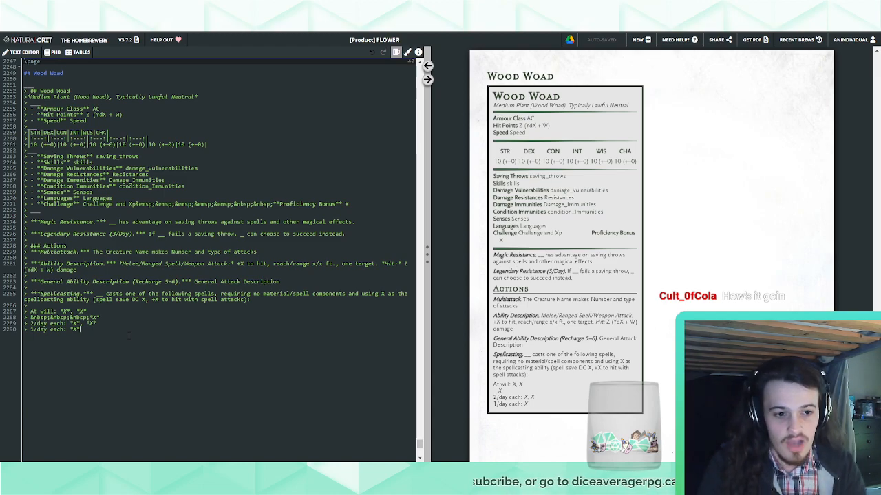
{"action": "scroll", "coordinate": [692, 201], "scroll_direction": "up", "scroll_amount": 10}
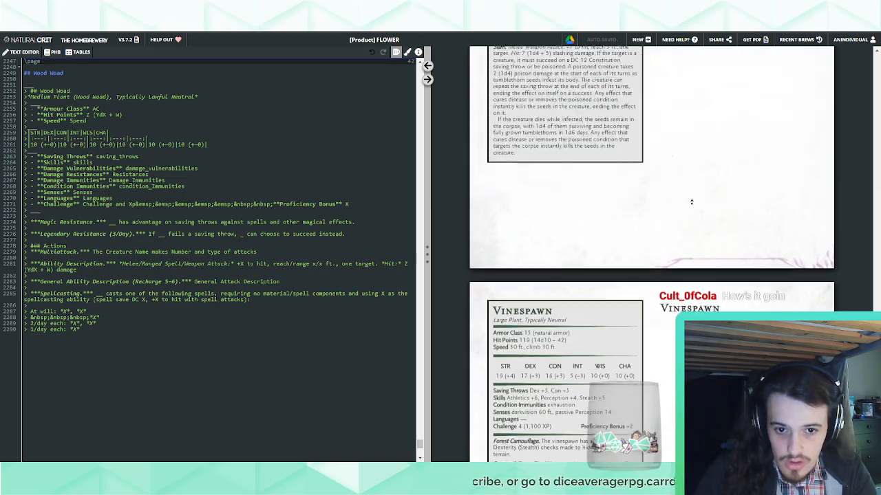
{"action": "scroll", "coordinate": [691, 201], "scroll_direction": "up", "scroll_amount": 15}
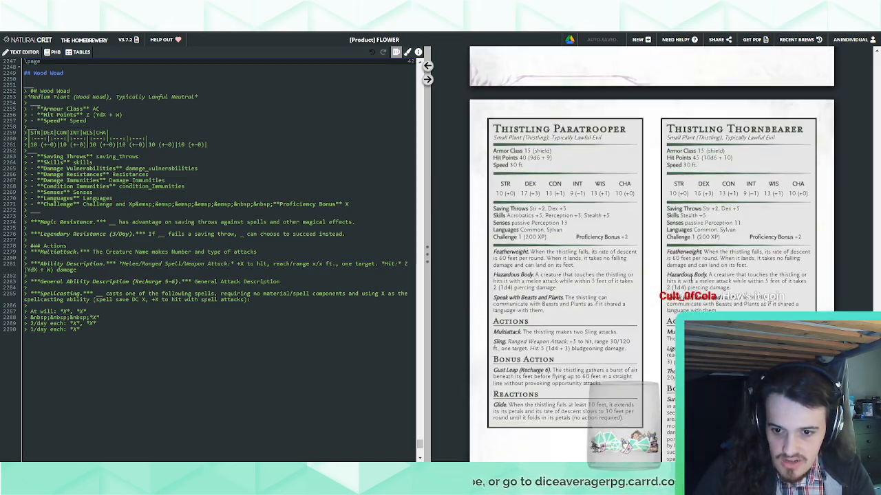
{"action": "scroll", "coordinate": [690, 277], "scroll_direction": "up", "scroll_amount": 15}
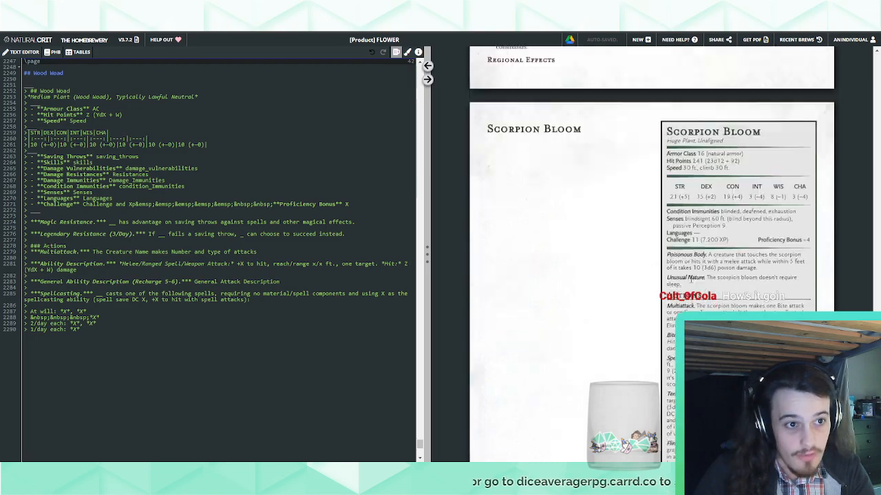
{"action": "scroll", "coordinate": [690, 277], "scroll_direction": "up", "scroll_amount": 4}
{"action": "scroll", "coordinate": [690, 281], "scroll_direction": "up", "scroll_amount": 12}
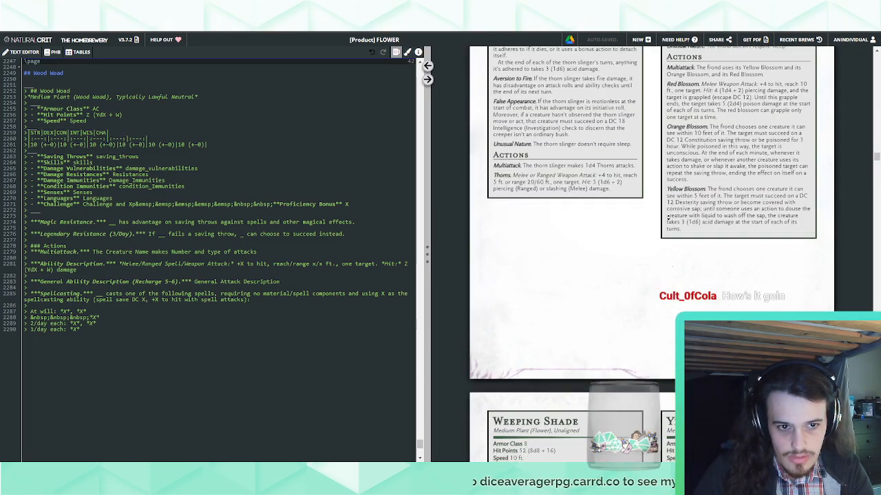
{"action": "scroll", "coordinate": [667, 215], "scroll_direction": "up", "scroll_amount": 6}
{"action": "scroll", "coordinate": [669, 129], "scroll_direction": "down", "scroll_amount": 12}
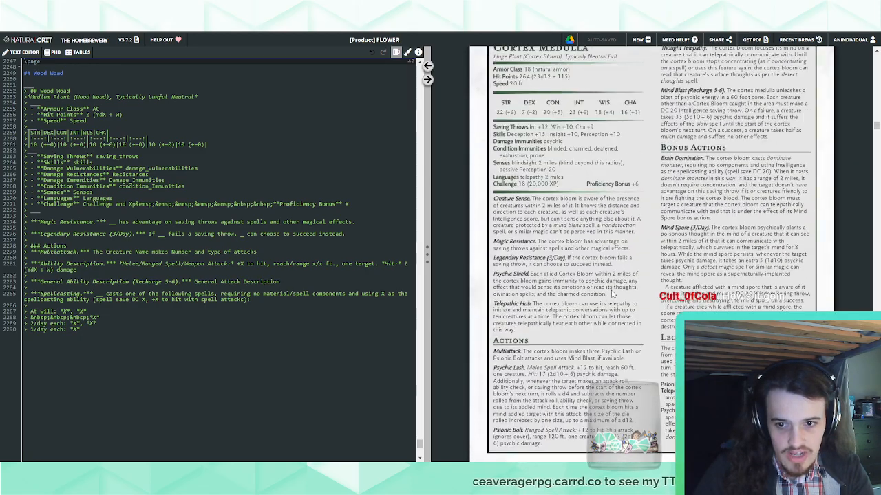
{"action": "scroll", "coordinate": [612, 291], "scroll_direction": "down", "scroll_amount": 10}
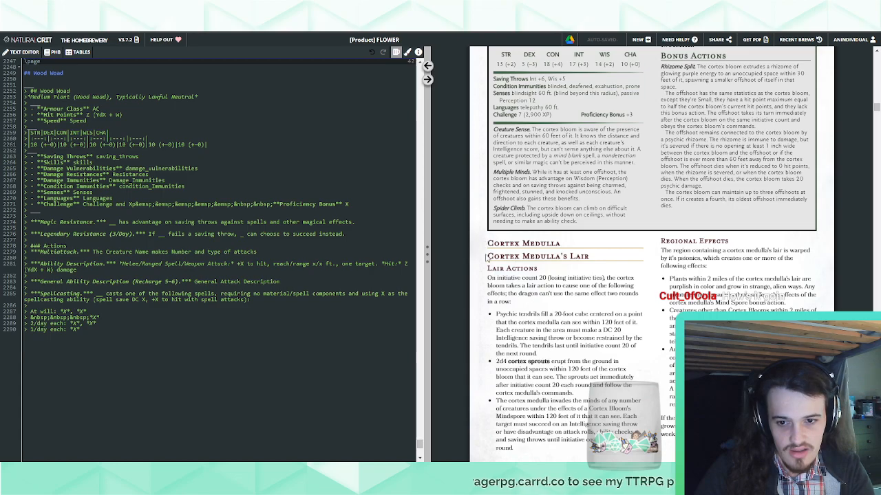
{"action": "left_click_drag", "start_coordinate": [486, 254], "coordinate": [677, 434]}
{"action": "left_click", "coordinate": [658, 415]}
{"action": "scroll", "coordinate": [658, 414], "scroll_direction": "down", "scroll_amount": 20}
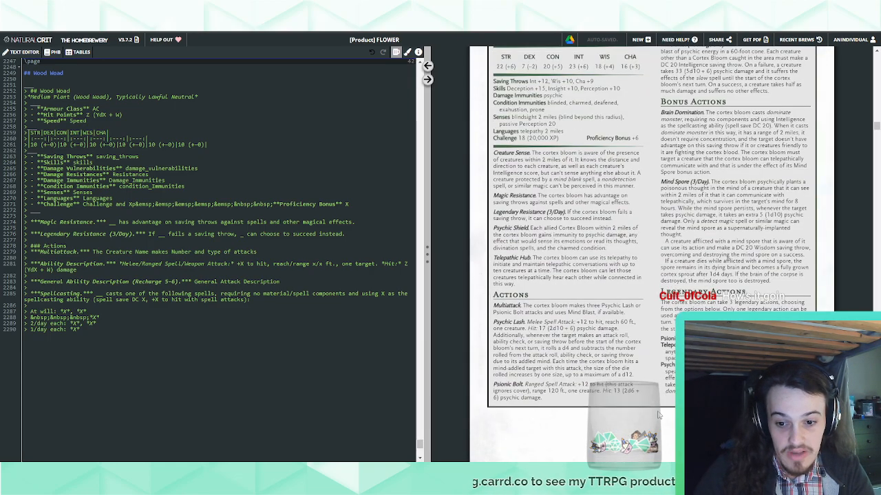
{"action": "scroll", "coordinate": [659, 415], "scroll_direction": "up", "scroll_amount": 3}
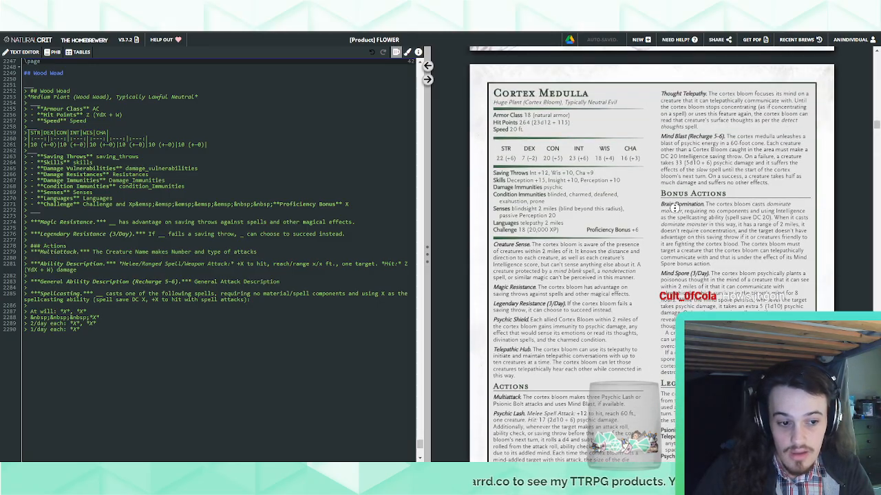
{"action": "scroll", "coordinate": [675, 207], "scroll_direction": "down", "scroll_amount": 20}
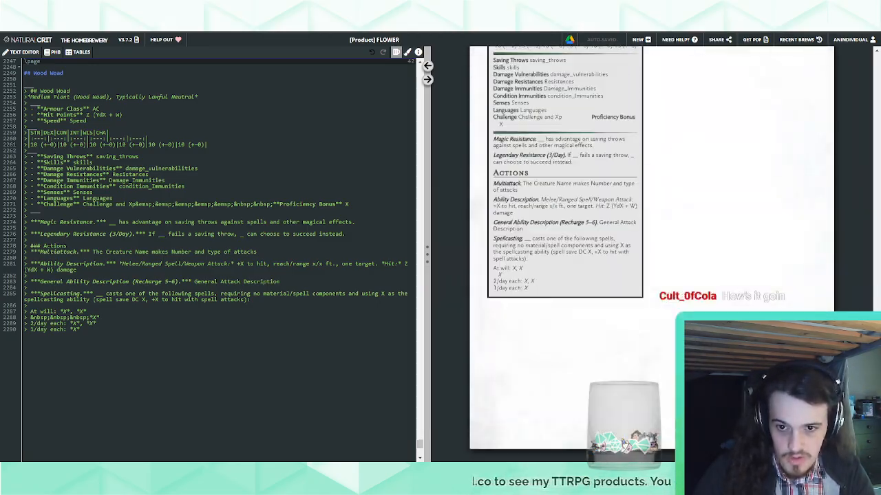
{"action": "scroll", "coordinate": [651, 220], "scroll_direction": "up", "scroll_amount": 3}
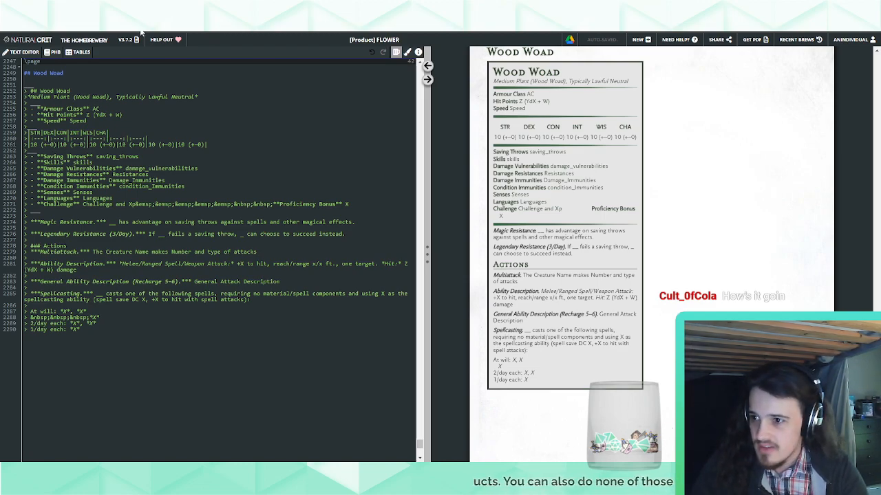
{"action": "double_click", "coordinate": [133, 97]}
{"action": "left_click", "coordinate": [249, 228]}
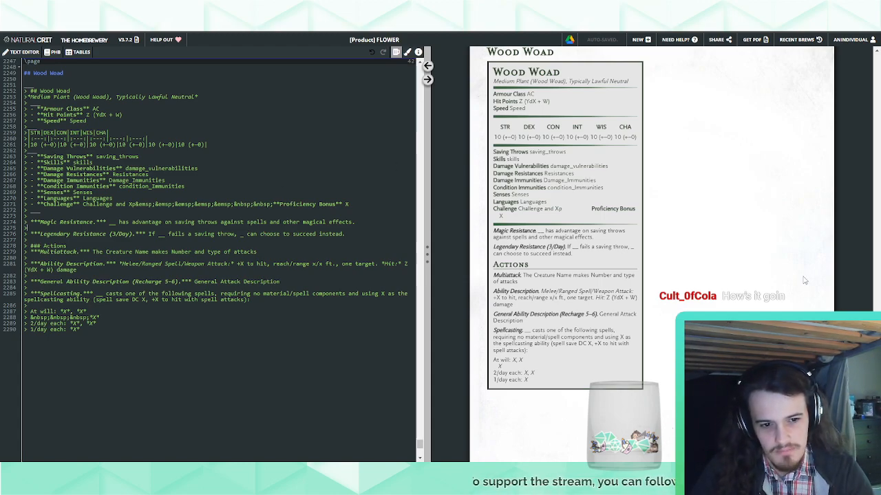
{"action": "scroll", "coordinate": [876, 54], "scroll_direction": "up", "scroll_amount": 1}
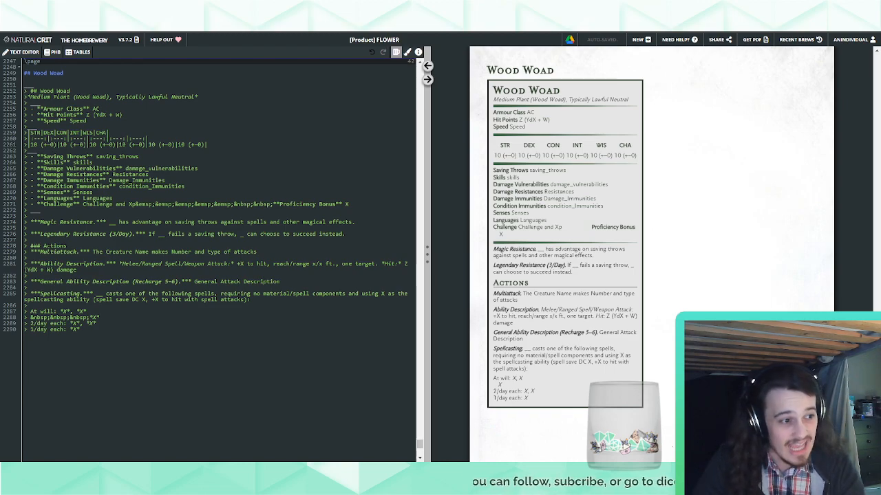
Respell the Wood Woad's "Armour Class" label as "Armor Class" and set its value to "18 (natural armor, shield)"
{"action": "scroll", "coordinate": [206, 240], "scroll_direction": "up", "scroll_amount": 2}
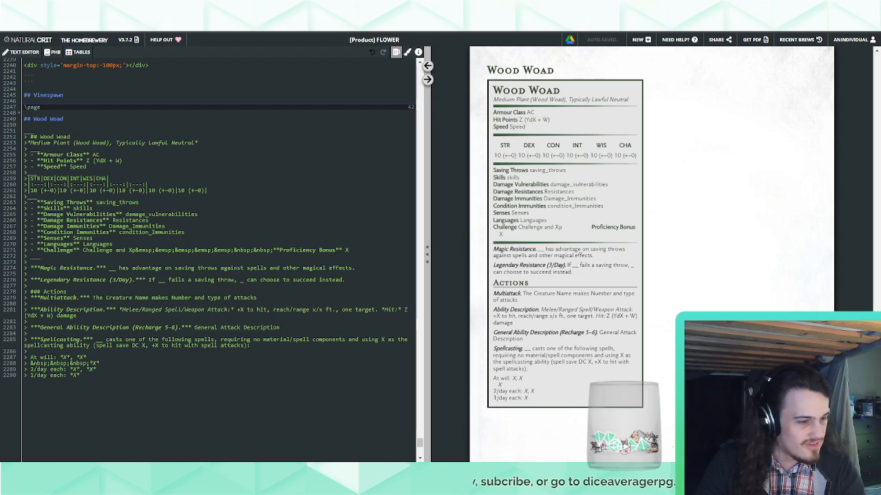
{"action": "left_click", "coordinate": [59, 155]}
{"action": "key", "text": "BackSpace"}
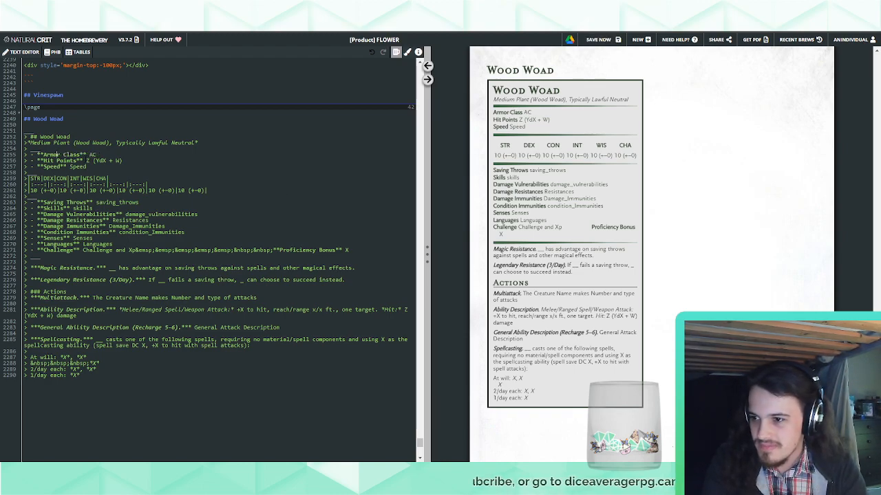
{"action": "double_click", "coordinate": [92, 155]}
{"action": "type", "text": "18 (natural armor, shield)"}
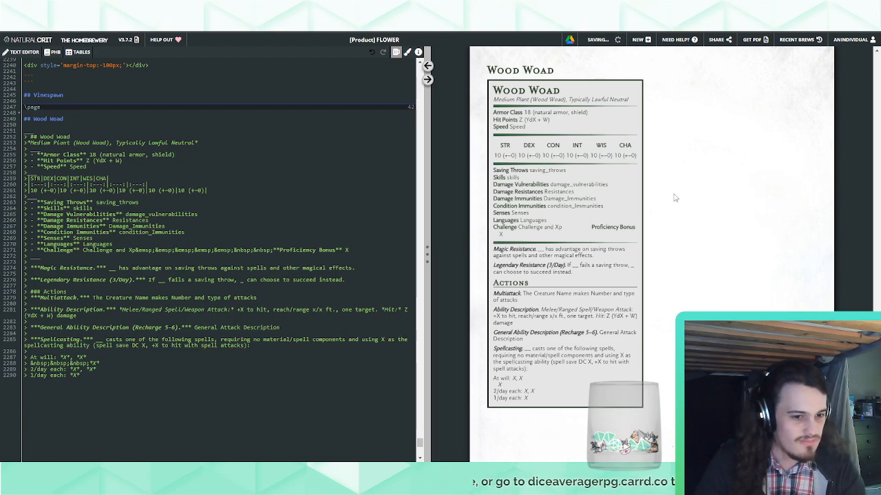
Set the Wood Woad's Hit Points to "75 (10d8 + 30)" and its Speed to "30 ft., climb 30 ft."
{"action": "left_click_drag", "start_coordinate": [87, 161], "coordinate": [123, 161]}
{"action": "type", "text": "75 (10d8 + 30)"}
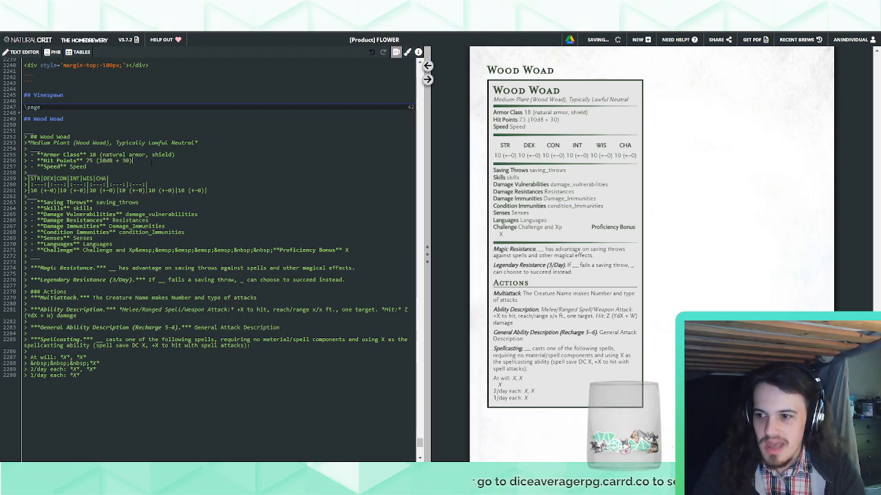
{"action": "double_click", "coordinate": [77, 167]}
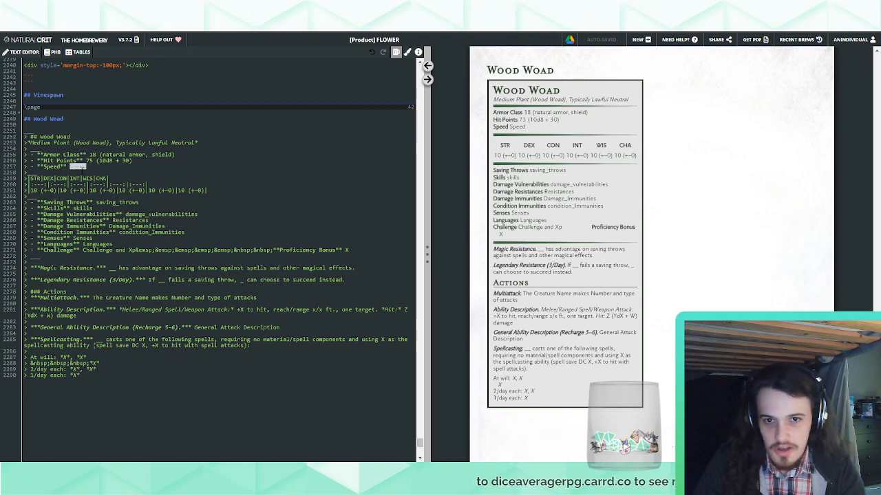
{"action": "type", "text": "30 ft., comb 30"}
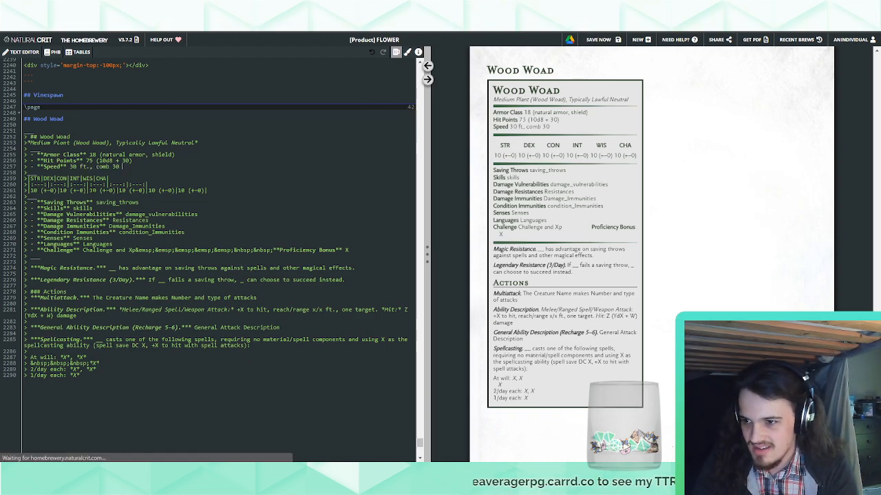
{"action": "key", "text": "BackSpace"}
{"action": "key", "text": "BackSpace"}
{"action": "key", "text": "BackSpace"}
{"action": "key", "text": "BackSpace"}
{"action": "key", "text": "BackSpace"}
{"action": "key", "text": "BackSpace"}
{"action": "type", "text": "limb 30 ft."}
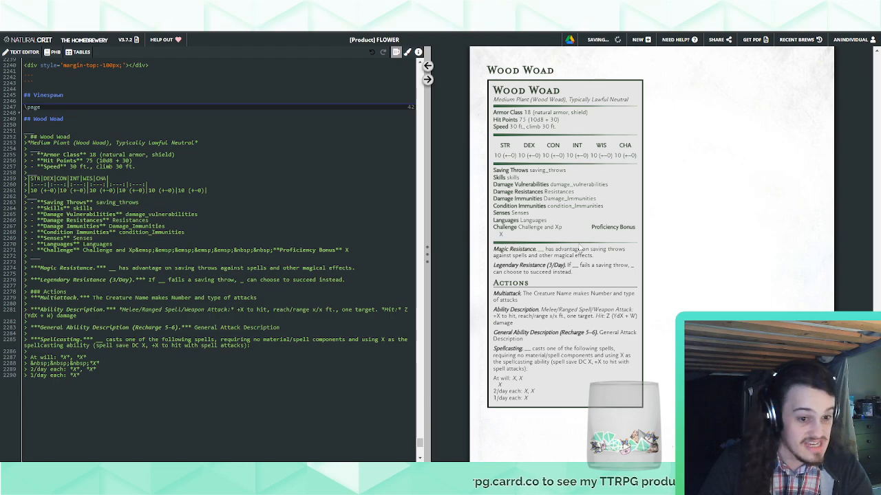
Fill the ability score row with 18 (+4), 12 (+1), 16 (+3), 10 (+0), 13 (+1) and 8 (−1), each in its own table cell
{"action": "left_click_drag", "start_coordinate": [207, 191], "coordinate": [31, 190]}
{"action": "type", "text": "18 (+4) 12 (+1) 16 (+3) 10 (+0) 13 (+1) 8 (-1)"}
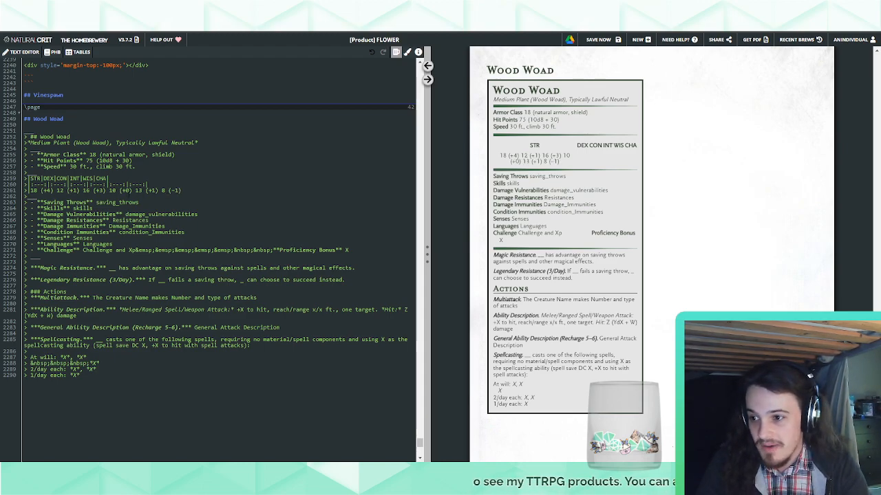
{"action": "left_click", "coordinate": [54, 190]}
{"action": "type", "text": "|"}
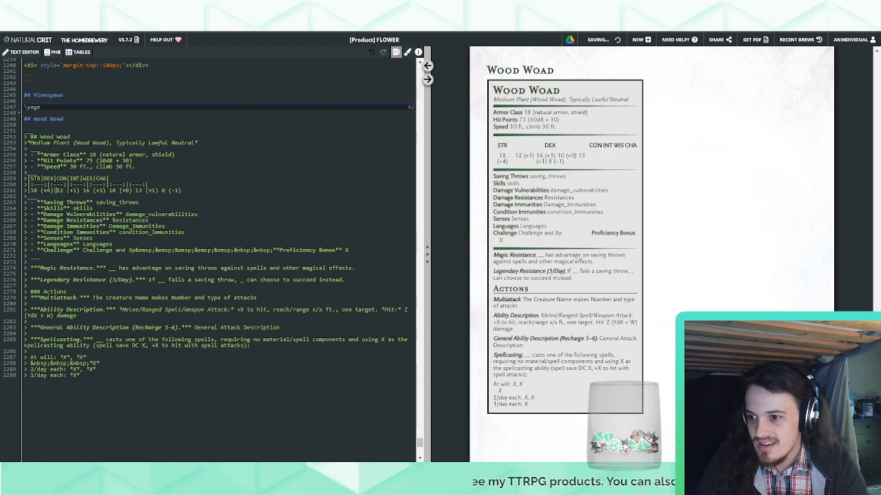
{"action": "left_click", "coordinate": [83, 189]}
{"action": "type", "text": "|"}
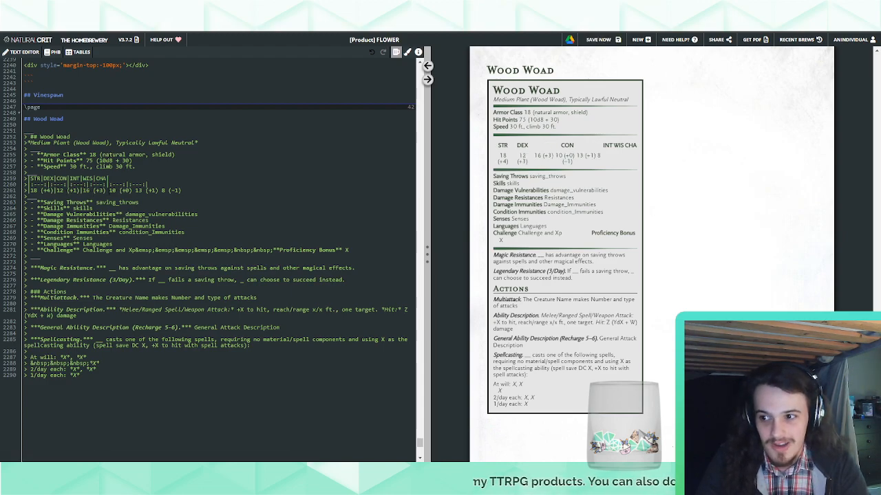
{"action": "left_click", "coordinate": [109, 191]}
{"action": "key", "text": "BackSpace"}
{"action": "type", "text": "|"}
{"action": "left_click", "coordinate": [135, 190]}
{"action": "key", "text": "BackSpace"}
{"action": "type", "text": "|"}
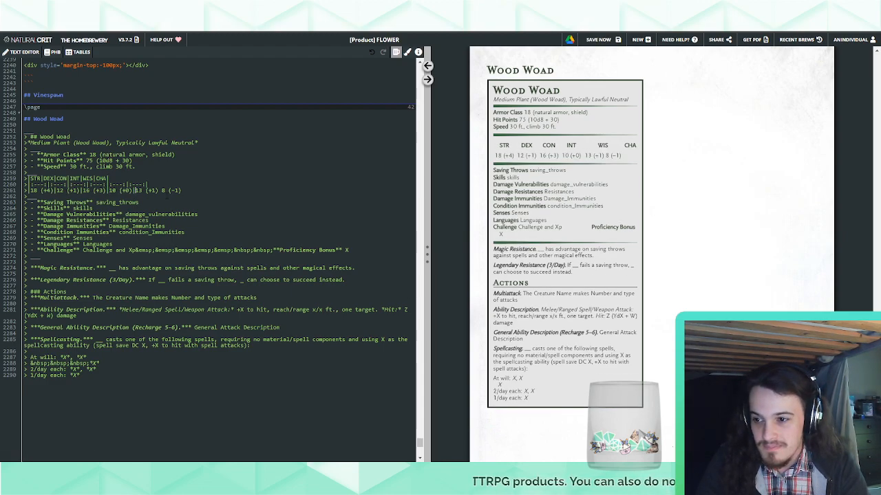
{"action": "left_click", "coordinate": [161, 190]}
{"action": "key", "text": "BackSpace"}
{"action": "type", "text": "|"}
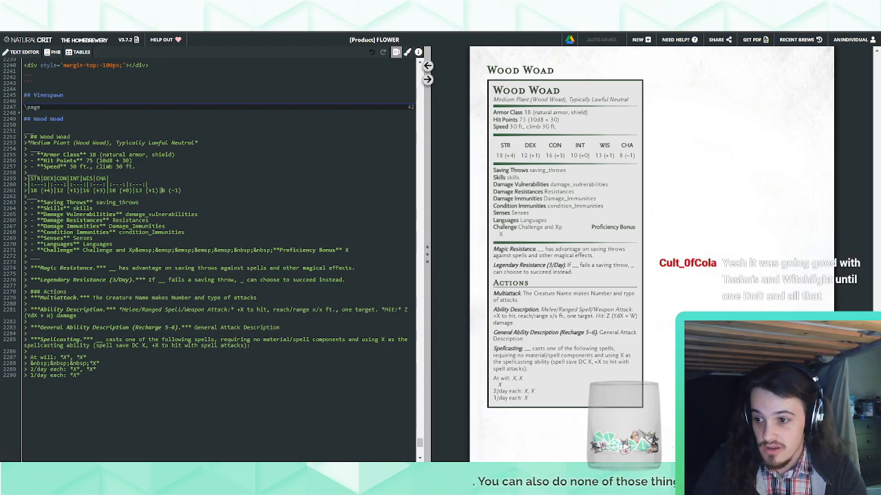
Set the Wood Woad's Condition Immunities to "charmed, frightened"
{"action": "double_click", "coordinate": [152, 232]}
{"action": "type", "text": "chr"}
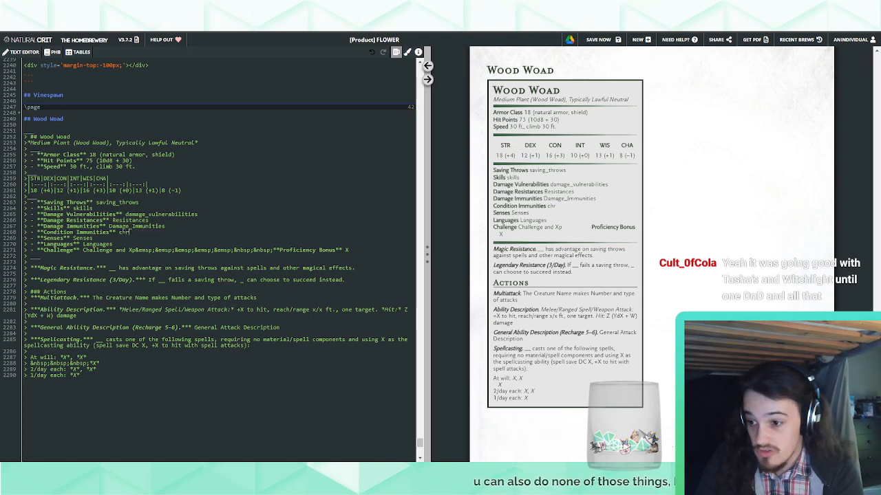
{"action": "key", "text": "BackSpace"}
{"action": "type", "text": "armed, frighte"}
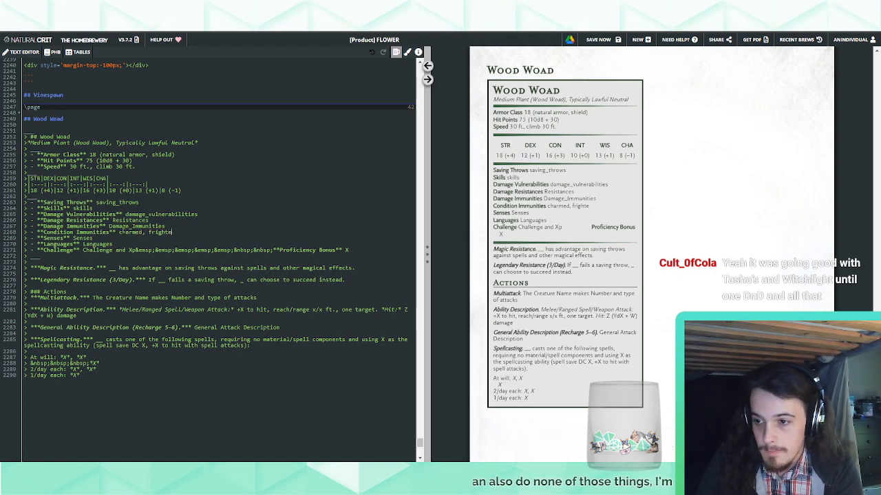
{"action": "type", "text": "ned"}
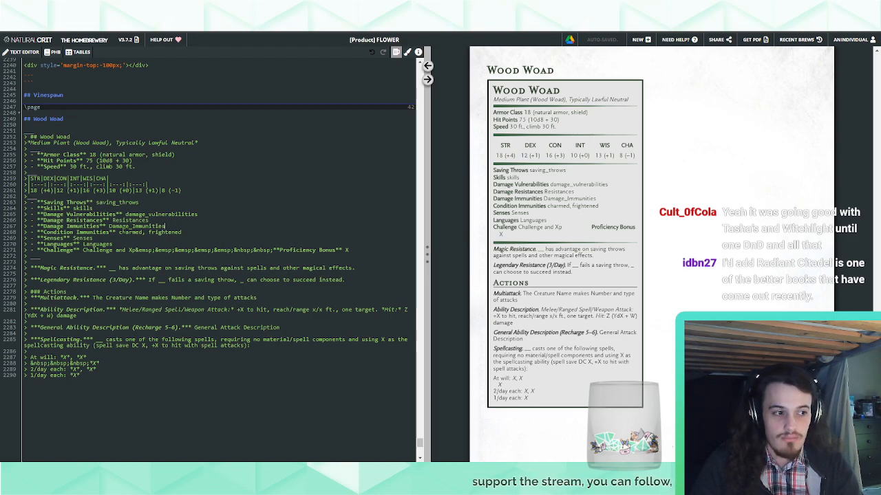
Delete the Saving Throws line and set Skills to "Athletics +7, Perception +4, Stealth +4"
{"action": "left_click_drag", "start_coordinate": [141, 203], "coordinate": [142, 195]}
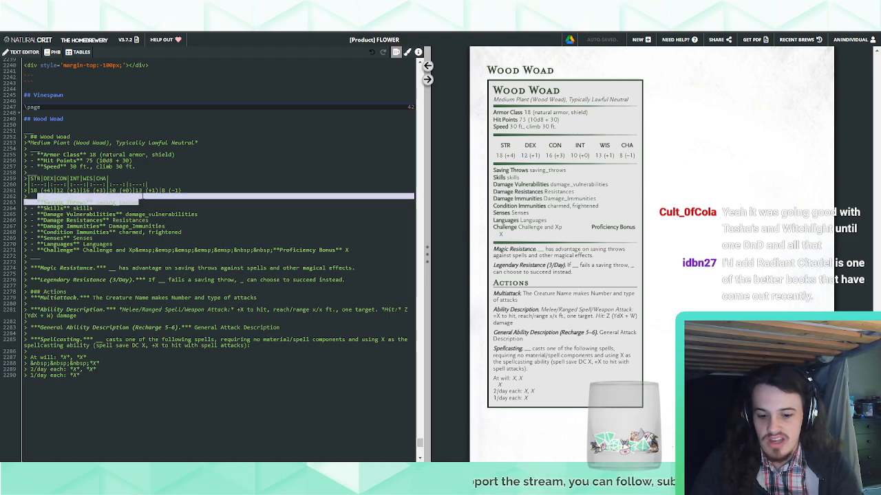
{"action": "key", "text": "BackSpace"}
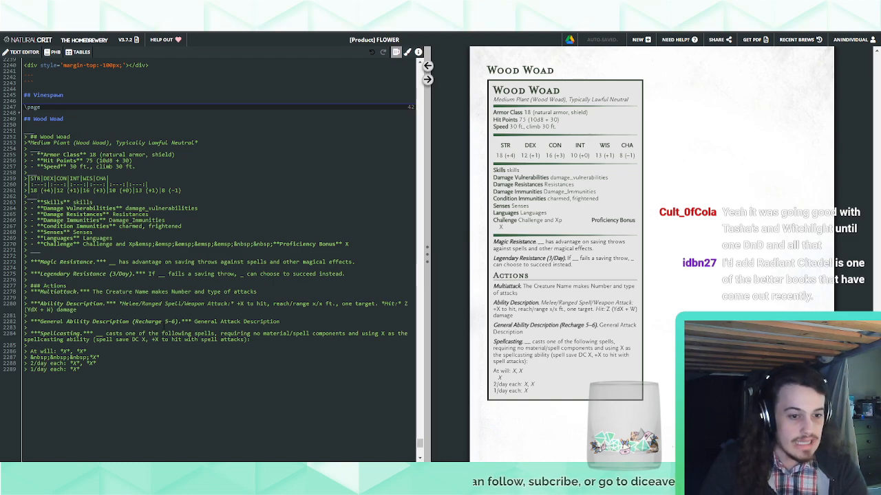
{"action": "left_click_drag", "start_coordinate": [93, 203], "coordinate": [71, 202]}
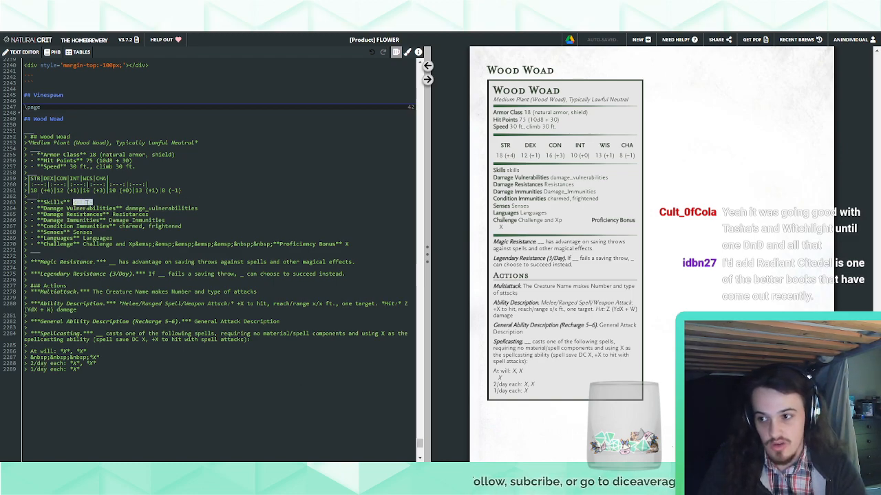
{"action": "type", "text": "Athletics +7, Perception +4, Stealth +4"}
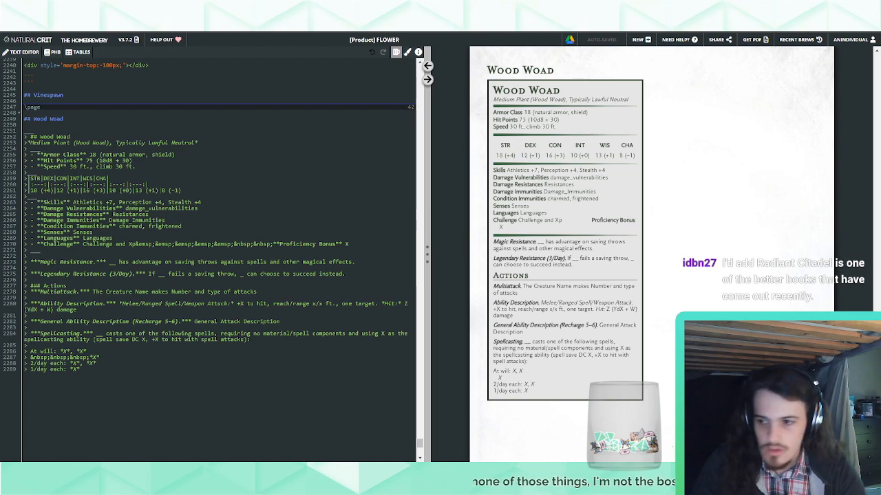
Remove the Damage Vulnerabilities and Damage Immunities lines from the Wood Woad stat block
{"action": "left_click_drag", "start_coordinate": [211, 211], "coordinate": [172, 208]}
{"action": "key", "text": "BackSpace"}
{"action": "key", "text": "BackSpace"}
Set Damage Resistances to "bludgeoning, piercing, and slashing damage from nonmagical attacks"
{"action": "double_click", "coordinate": [132, 209]}
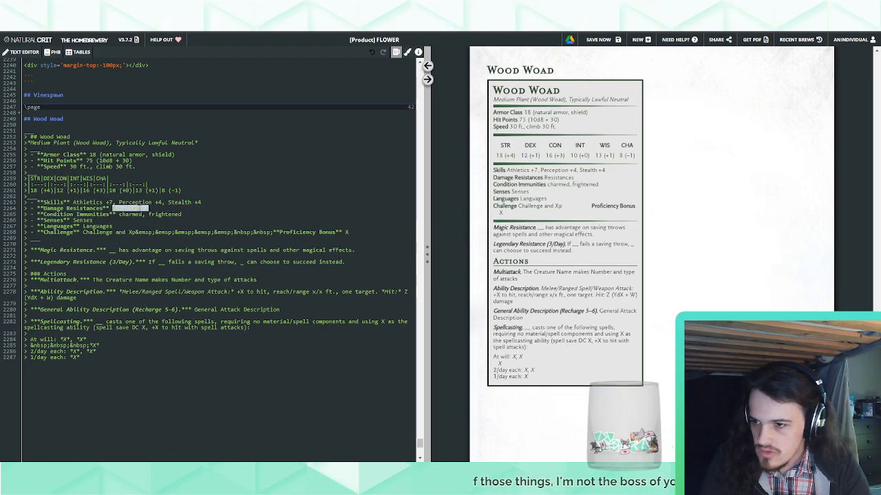
{"action": "type", "text": "bl"}
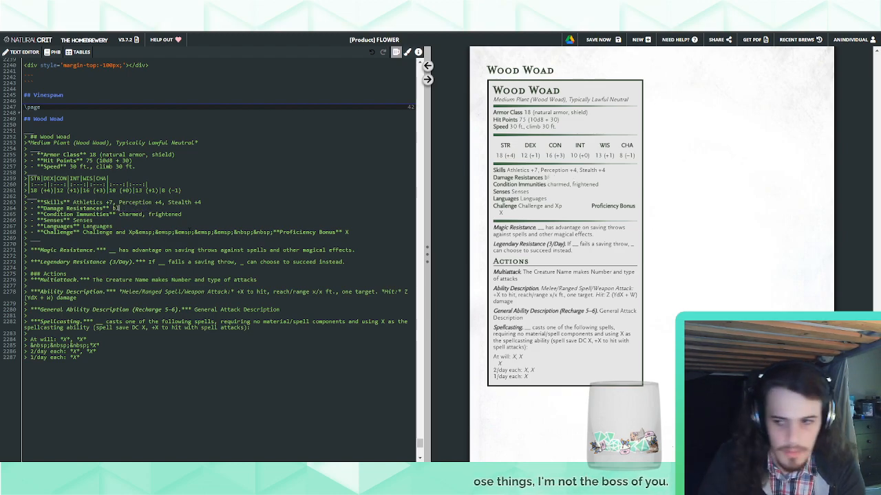
{"action": "type", "text": "udgeoning, piercing, an"}
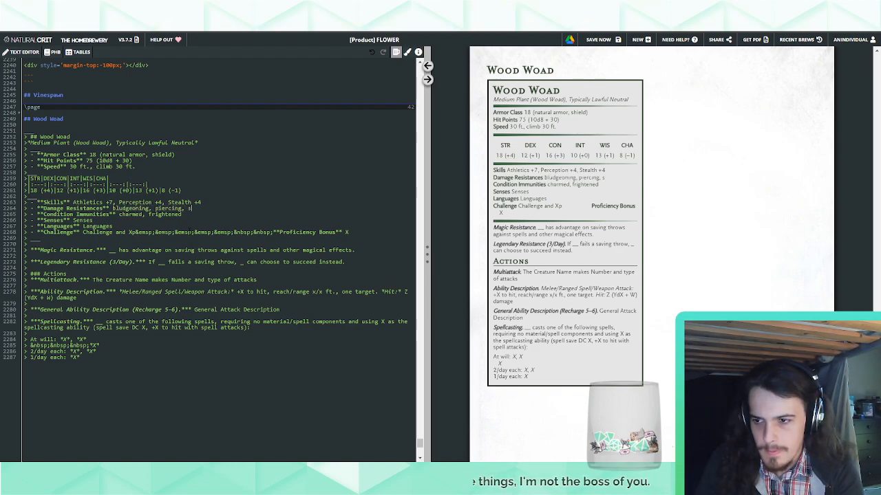
{"action": "type", "text": "d slashign d"}
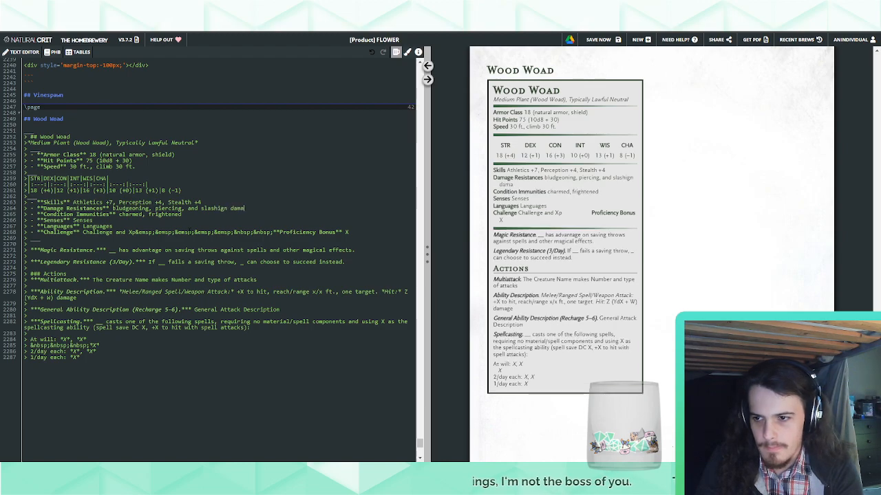
{"action": "type", "text": "amag"}
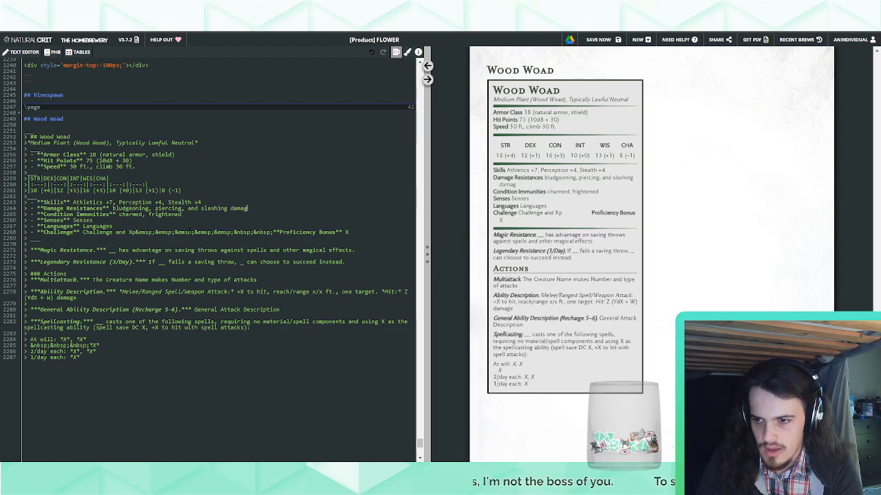
{"action": "type", "text": "e from nonmagical attacks"}
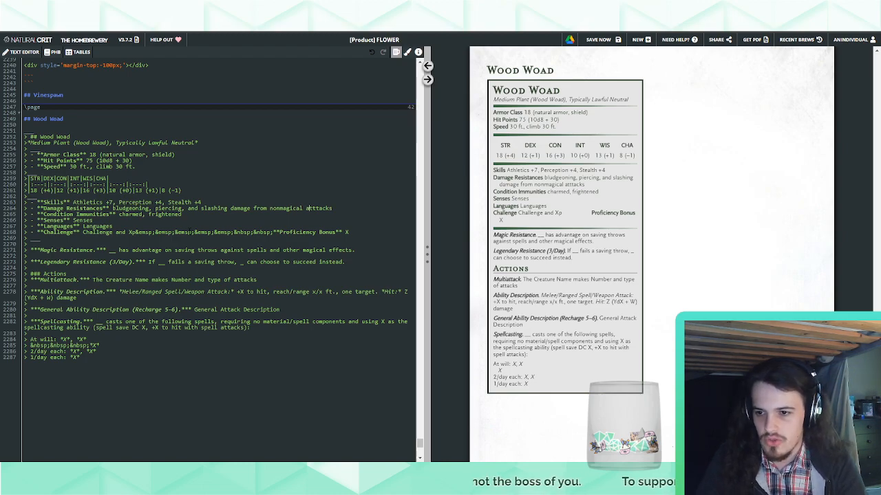
{"action": "key", "text": "BackSpace"}
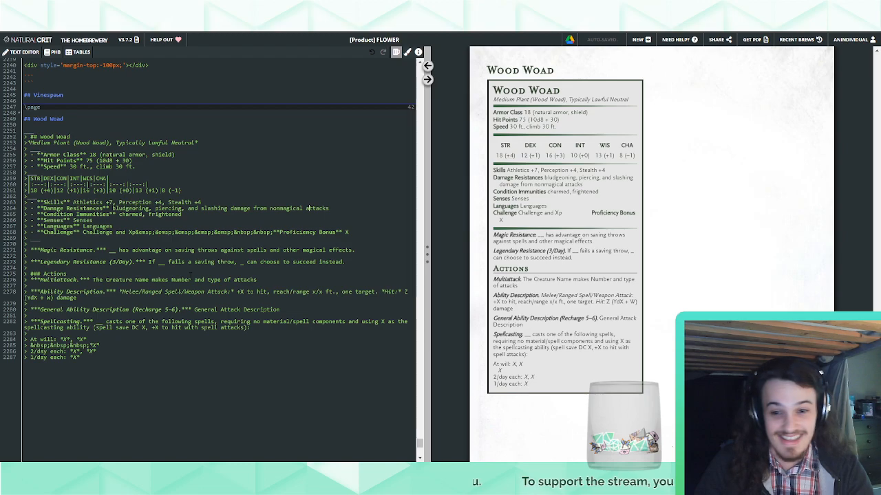
Set the Wood Woad's Proficiency Bonus to +3 and its Challenge to "5 (1,800 XP)"
{"action": "key", "text": "BackSpace"}
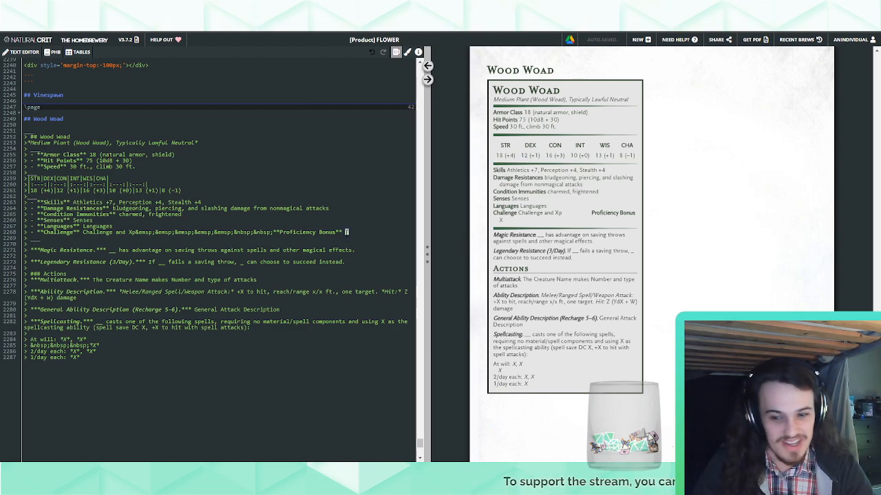
{"action": "type", "text": "+3"}
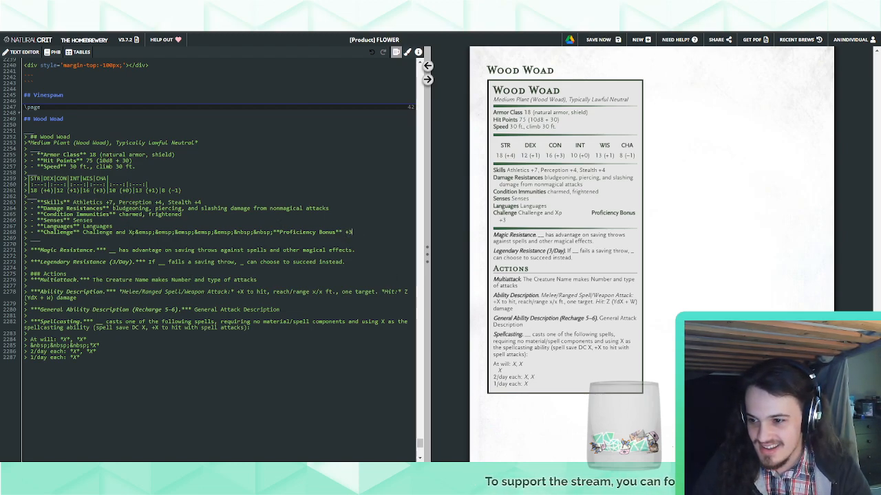
{"action": "left_click_drag", "start_coordinate": [133, 232], "coordinate": [82, 232]}
{"action": "key", "text": "BackSpace"}
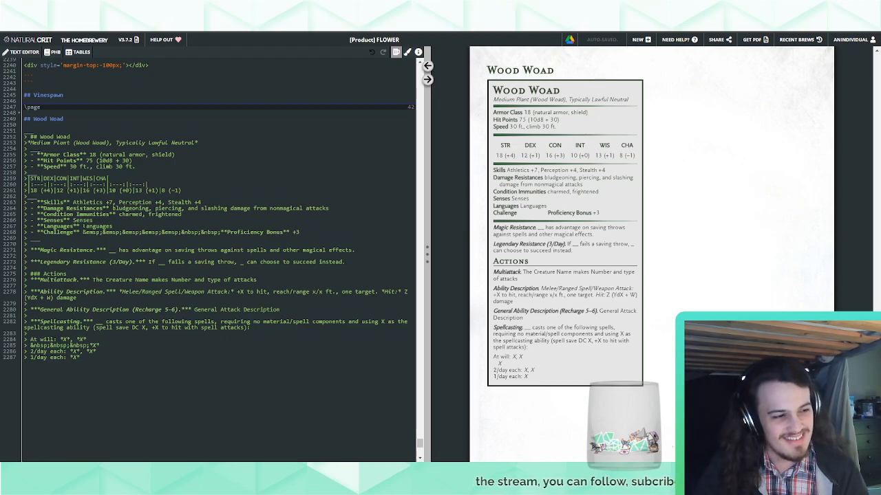
{"action": "type", "text": "5 (1,800"}
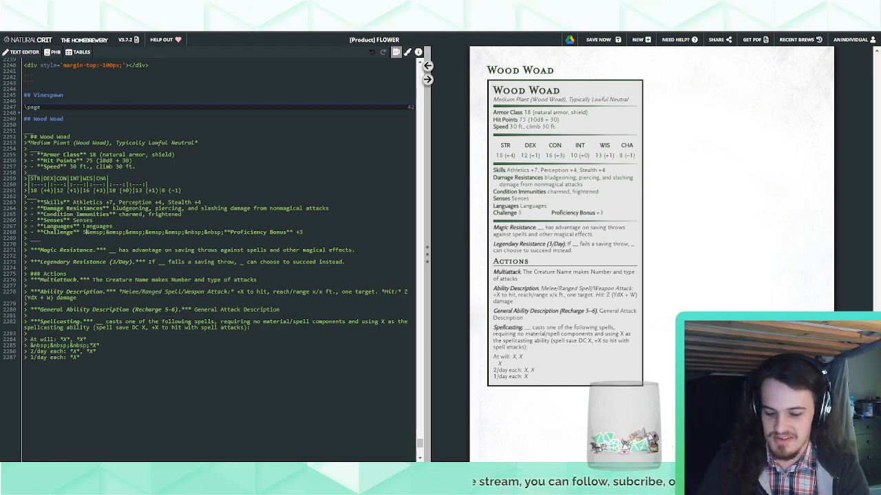
{"action": "type", "text": " XP)"}
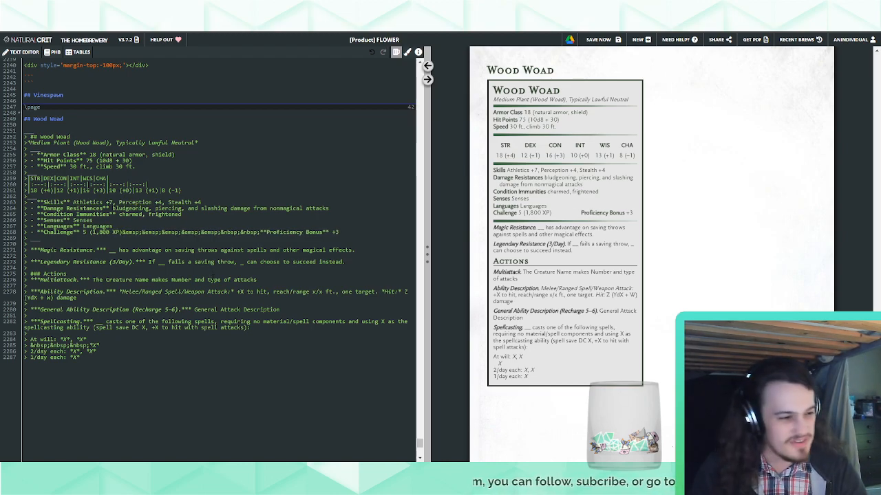
Set the Wood Woad's Languages to "Sylvan"
{"action": "double_click", "coordinate": [97, 227]}
{"action": "type", "text": "5"}
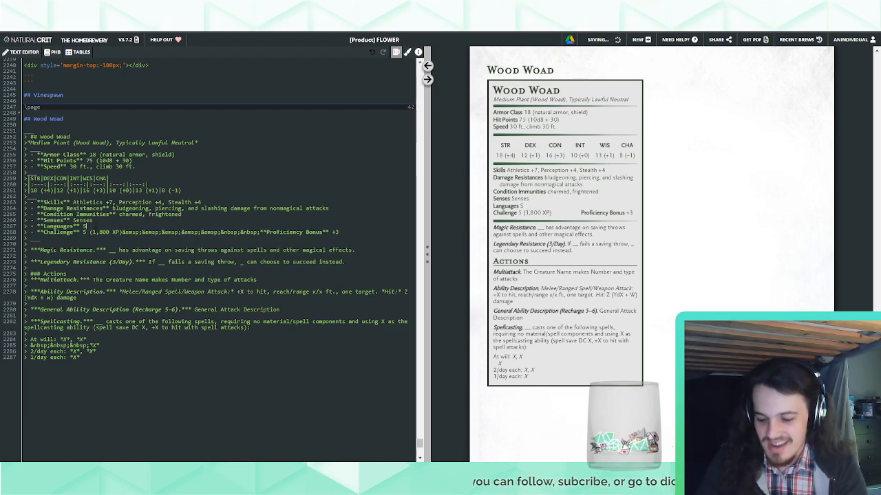
{"action": "key", "text": "BackSpace"}
{"action": "type", "text": "Sy"}
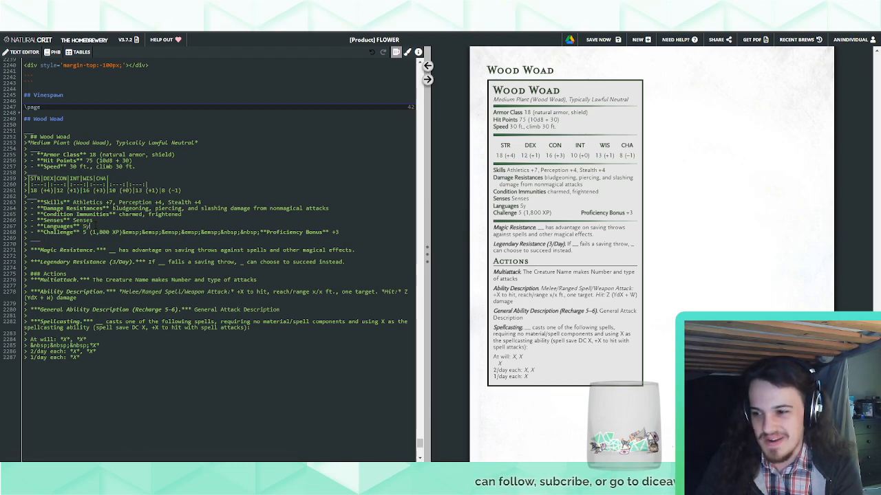
{"action": "type", "text": "lvan"}
Set the Wood Woad's Senses to "darkvision 60 ft., passive Perception 14"
{"action": "double_click", "coordinate": [82, 220]}
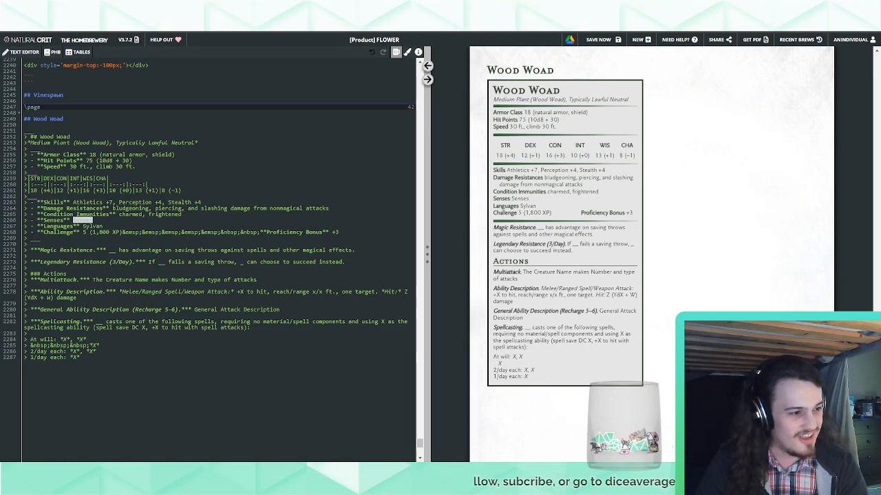
{"action": "left_click", "coordinate": [117, 231]}
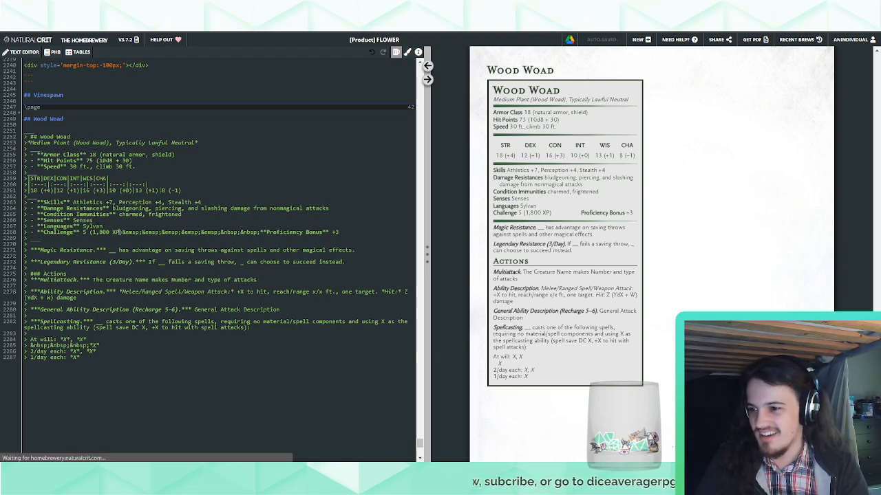
{"action": "double_click", "coordinate": [89, 220]}
{"action": "type", "text": "darkvision 60 ft., passive Perception 14"}
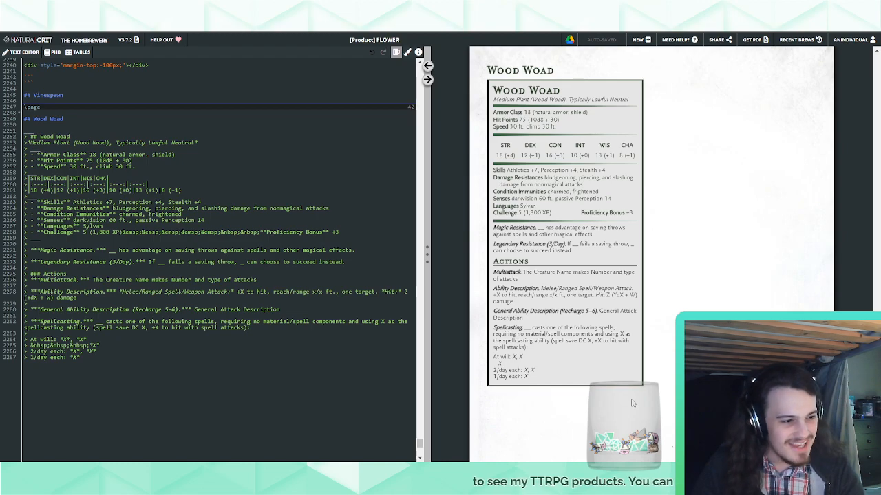
Replace the Magic Resistance trait with Plant Camouflage, giving advantage on Dexterity (Stealth) checks in any terrain with ample obscuring vegetation
{"action": "left_click_drag", "start_coordinate": [39, 250], "coordinate": [93, 251]}
{"action": "type", "text": "Plant Camouflage"}
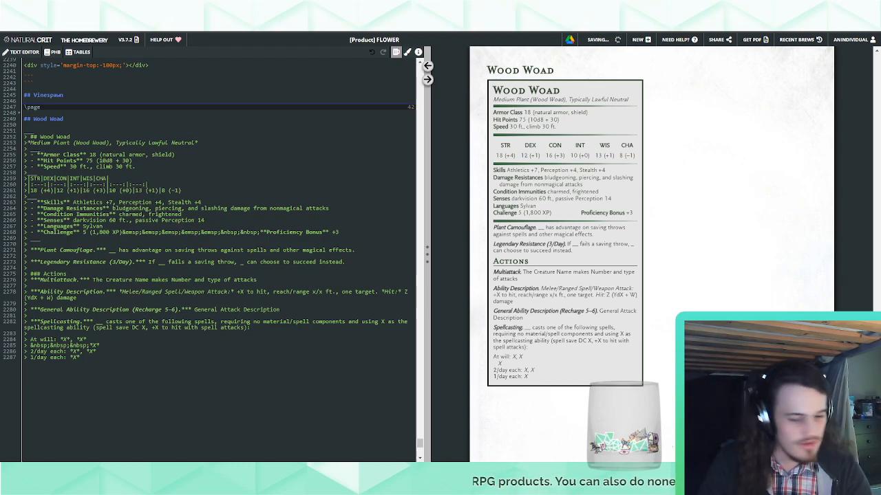
{"action": "left_click_drag", "start_coordinate": [110, 251], "coordinate": [300, 252]}
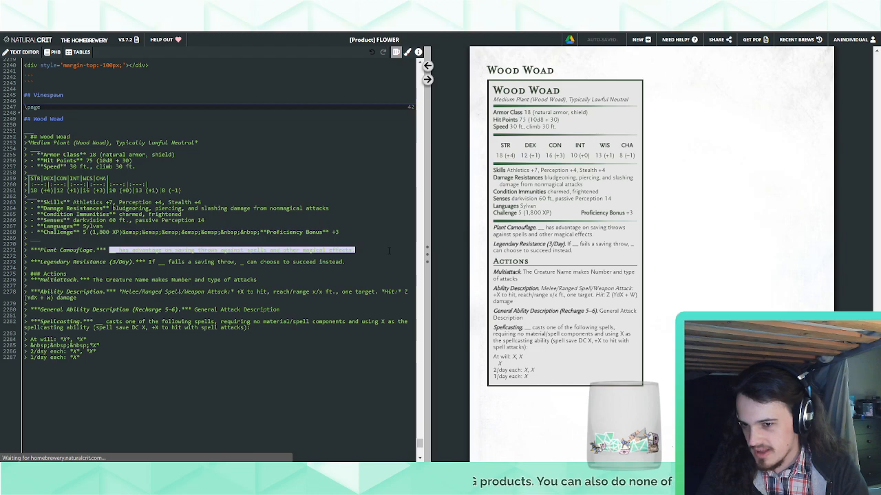
{"action": "type", "text": "The wood woad has advantage on Dexterity (Stealth) checks it makes in any terrain with ample obscuring vegetation."}
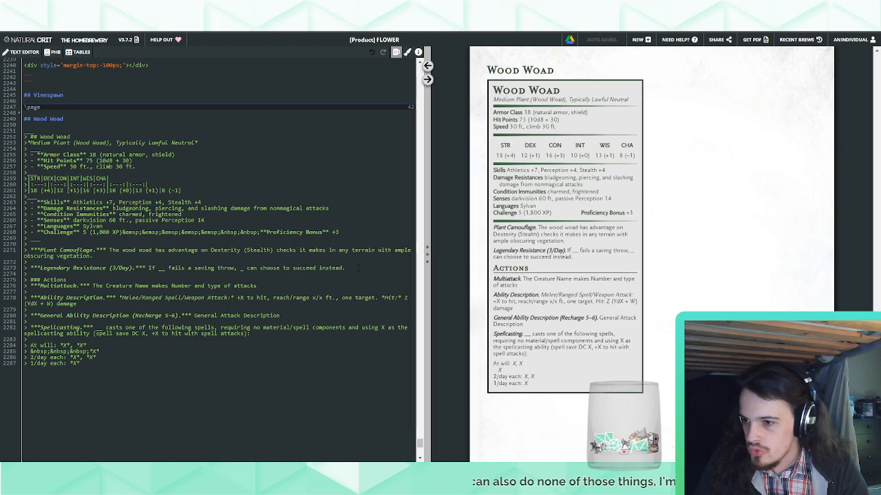
Replace the Legendary Resistance trait with the Wood Woad's Regeneration text, regaining 10 hit points each turn, and format its name in bold italics
{"action": "left_click_drag", "start_coordinate": [345, 267], "coordinate": [41, 268]}
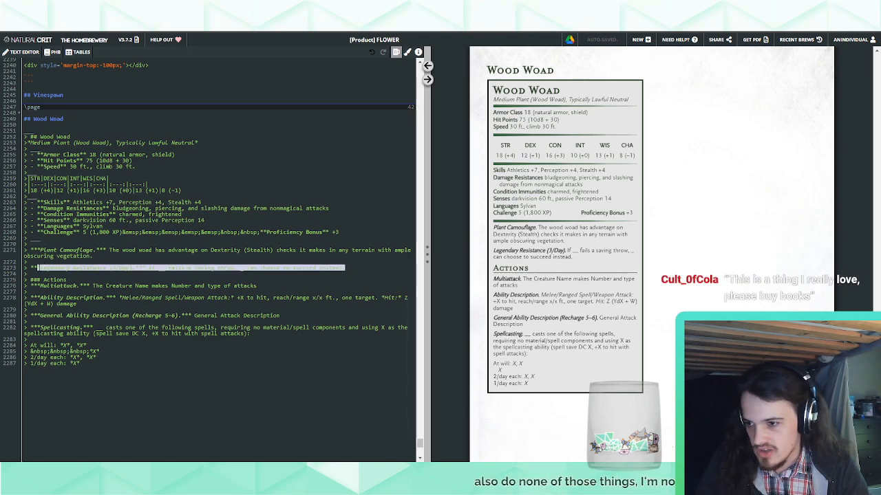
{"action": "type", "text": "Regeneration. The wood woad regains 10 hit points at the start of its turn if it is in contact with the ground. If the wood woad takes fire damage, this trait doesn't function at the start of the wood woad's next turn. The wood woad dies only if it starts its turn with 0 hit points and doesn't regenerate."}
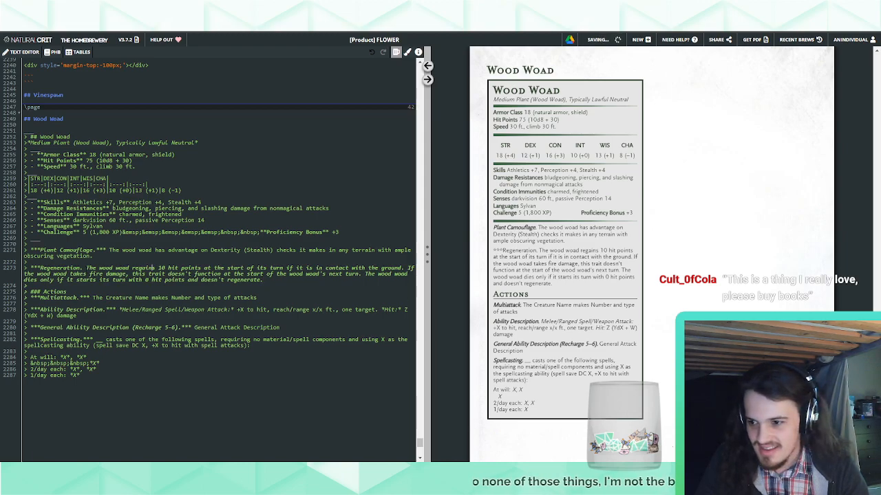
{"action": "left_click", "coordinate": [82, 268]}
{"action": "type", "text": "***"}
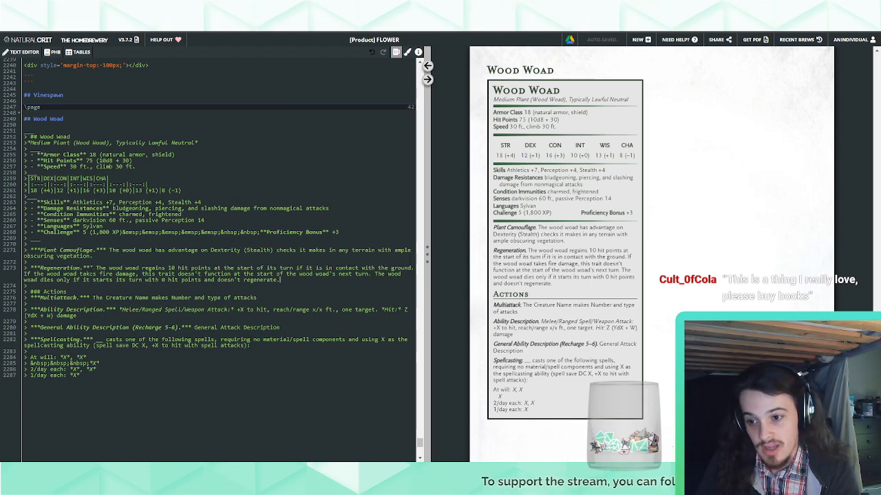
Add a new trait line below Regeneration with an empty bold-italic name placeholder containing only a period
{"action": "key", "text": "Return"}
{"action": "key", "text": "Return"}
{"action": "type", "text": ">"}
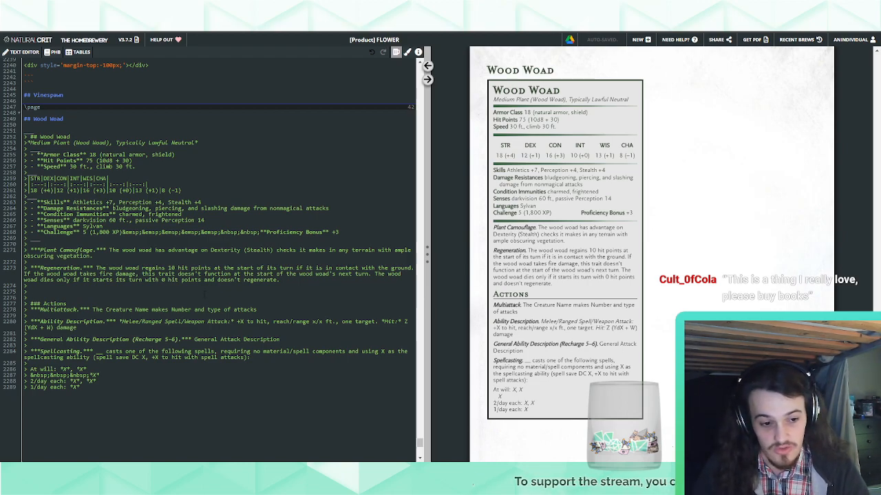
{"action": "type", "text": "****"}
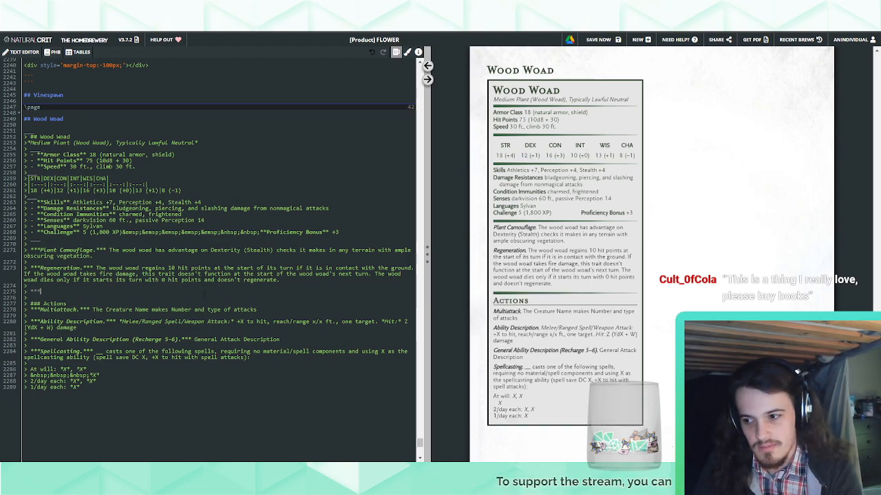
{"action": "type", "text": "*"}
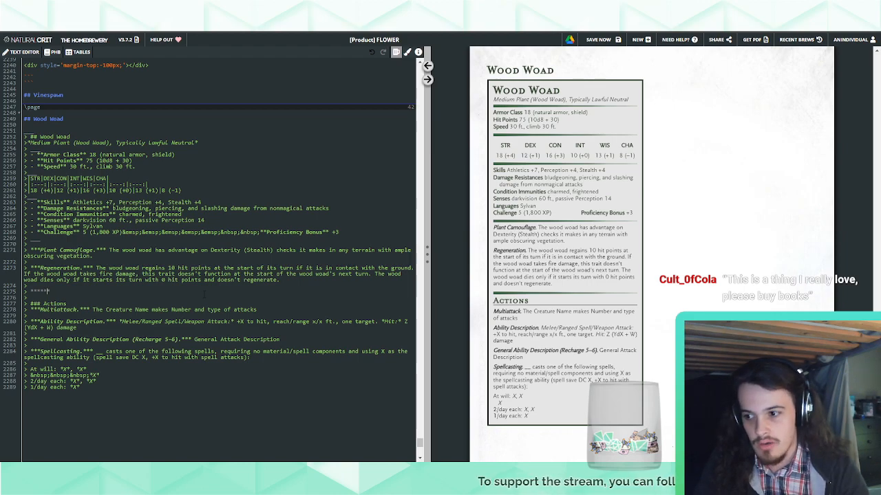
{"action": "key", "text": "Left"}
{"action": "key", "text": "Left"}
{"action": "key", "text": "Left"}
{"action": "type", "text": "."}
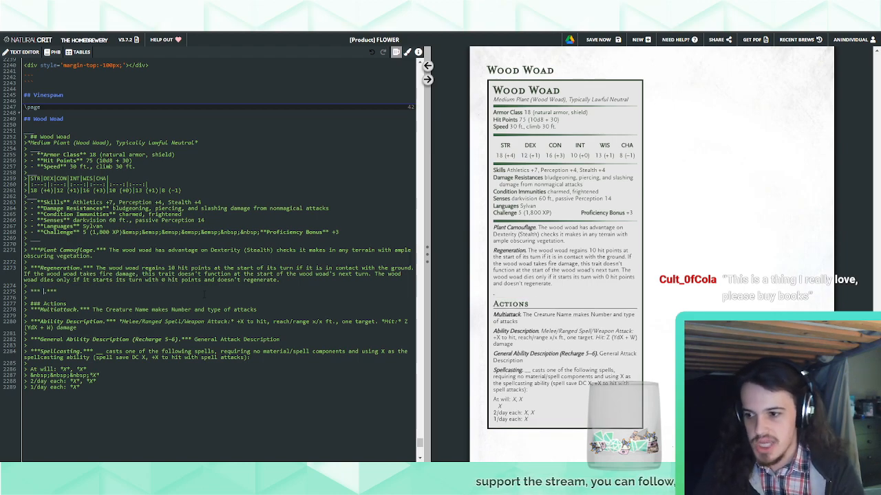
{"action": "key", "text": "Left"}
{"action": "key", "text": "BackSpace"}
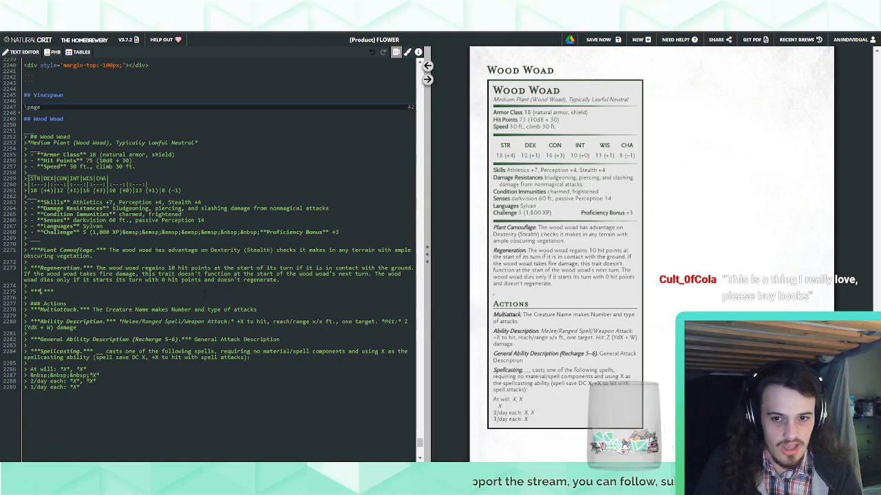
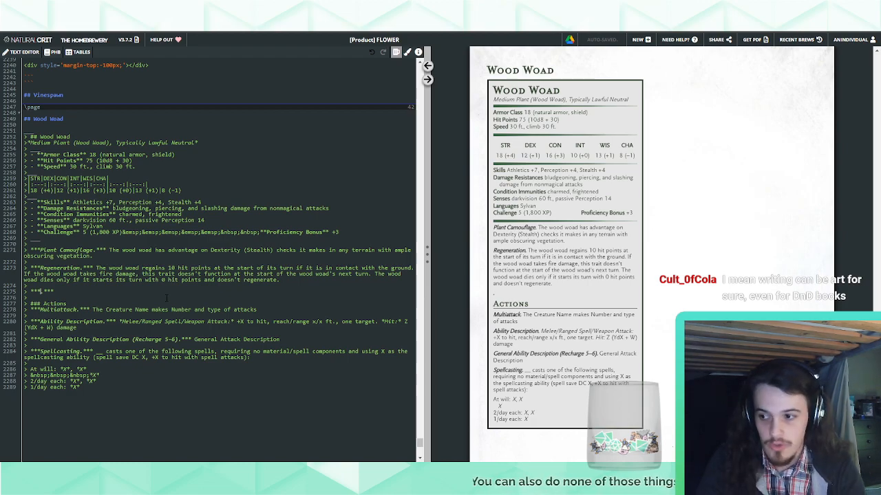
Name the empty Wood Woad trait Tree Stride and paste its text about using 10 feet of movement to step between living trees
{"action": "type", "text": "Tree Stride"}
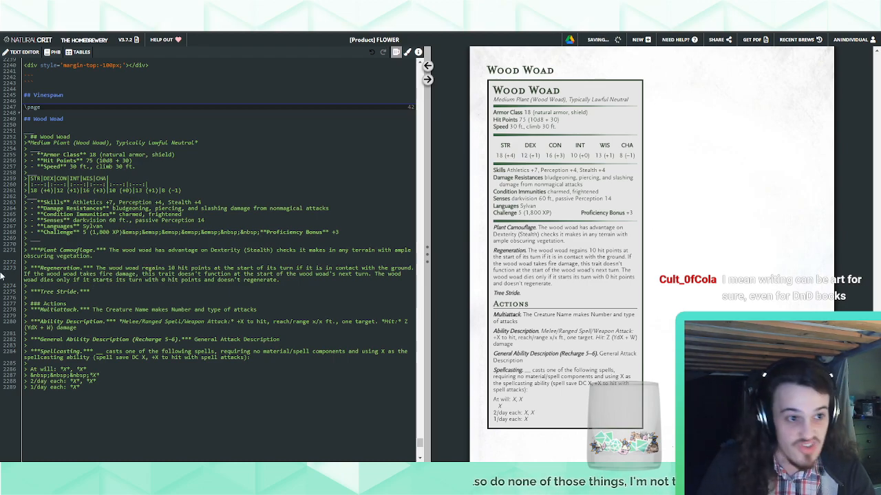
{"action": "type", "text": "Once on each of its turns, the wood woad can use 10 feet of its movement to step magically into one living tree within 5 feet of it and emerge from a second living tree within 60 feet of it that it can see, appearing in an unoccupied space within 5 feet of the second tree. Both trees must be Large or bigger."}
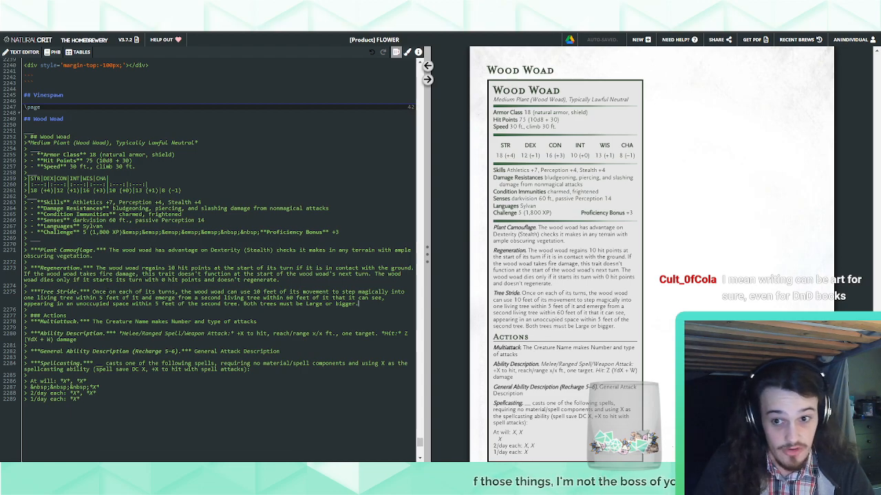
Delete the template Spellcasting action and its spell lists from the end of the Wood Woad stat block
{"action": "left_click", "coordinate": [157, 374]}
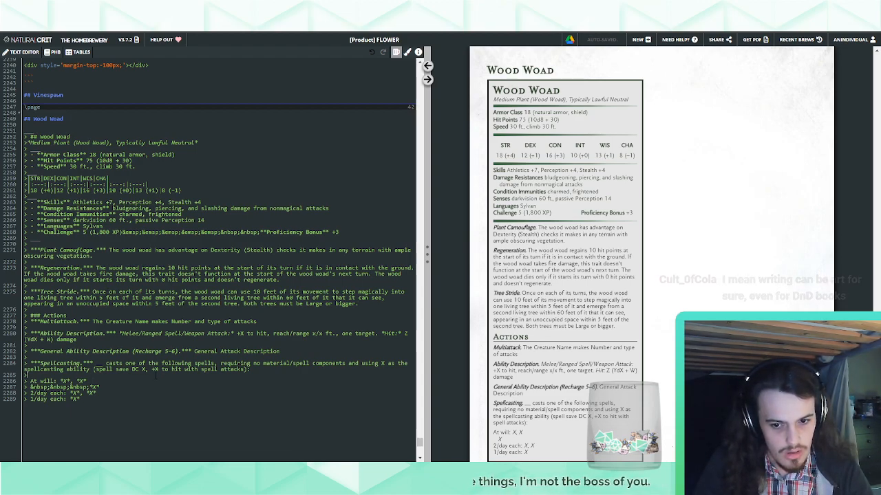
{"action": "scroll", "coordinate": [156, 377], "scroll_direction": "down", "scroll_amount": 1}
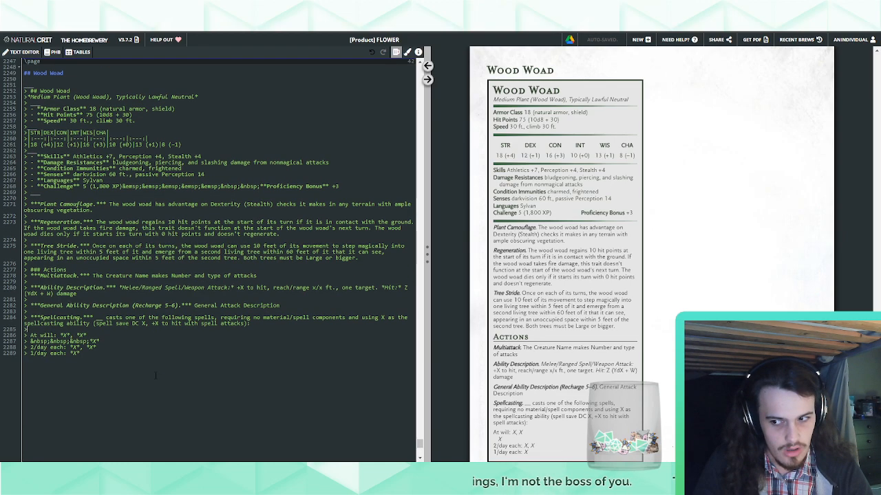
{"action": "left_click_drag", "start_coordinate": [146, 369], "coordinate": [306, 304]}
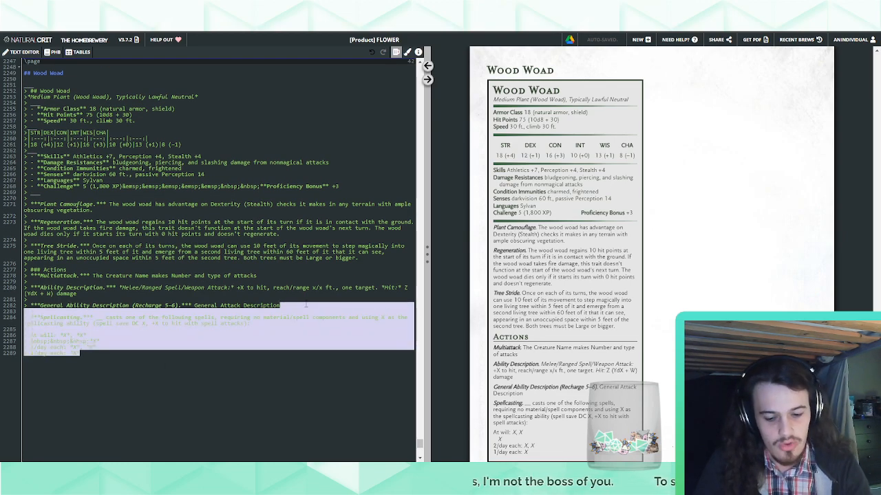
{"action": "key", "text": "Delete"}
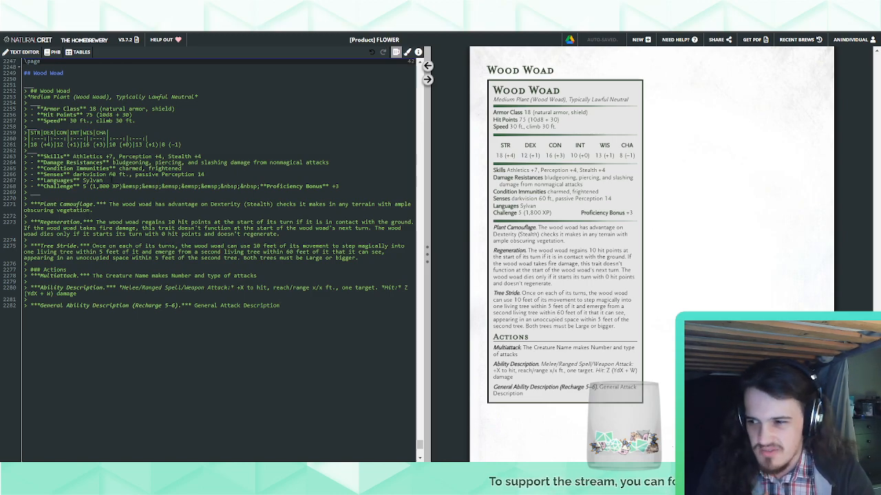
Add a new bold-italic trait named "Aversion." above Plant Camouflage in the Wood Woad stat block
{"action": "left_click", "coordinate": [98, 192]}
{"action": "key", "text": "Return"}
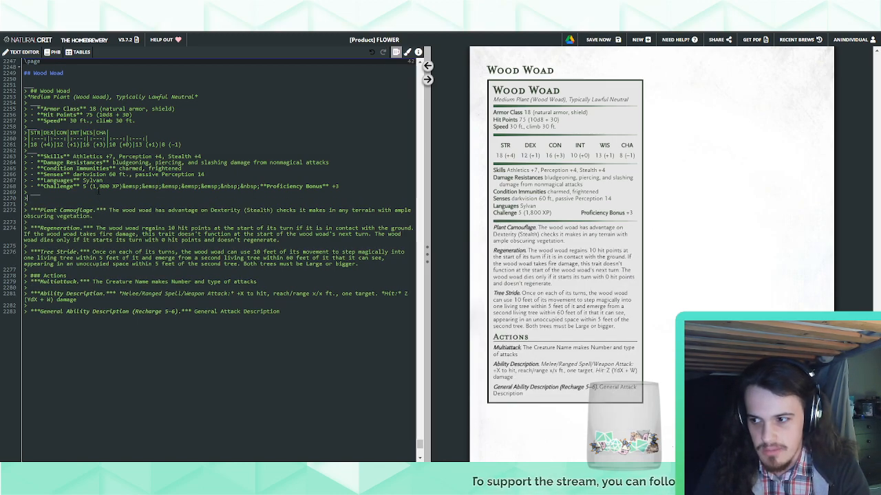
{"action": "type", "text": "___***"}
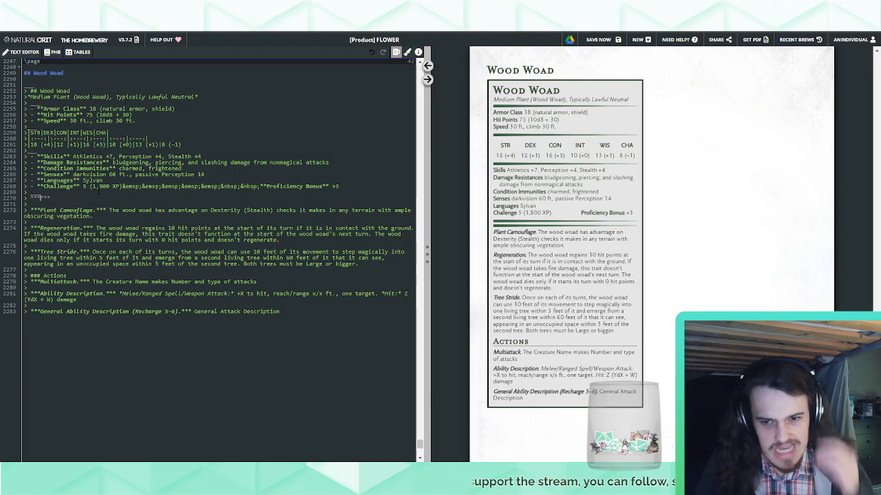
{"action": "key", "text": "Left"}
{"action": "key", "text": "Left"}
{"action": "key", "text": "Left"}
{"action": "type", "text": ".Aversion"}
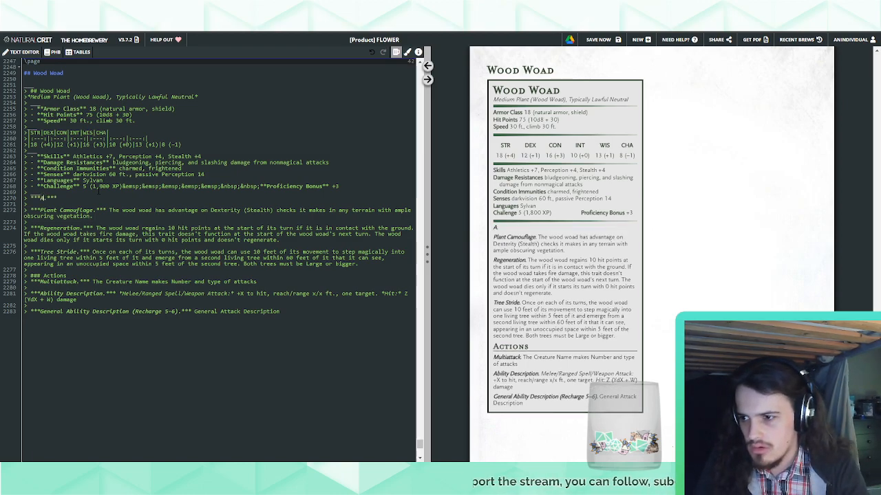
Search the document for "aversion" to check the trait in another stat block, and return to the Wood Woad block
{"action": "key", "text": "ctrl+f"}
{"action": "type", "text": "aversion"}
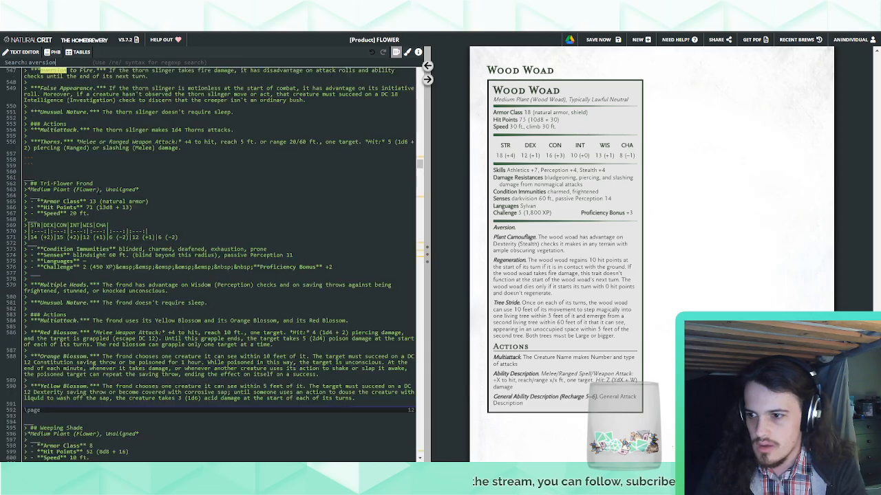
{"action": "key", "text": "Return"}
{"action": "key", "text": "Escape"}
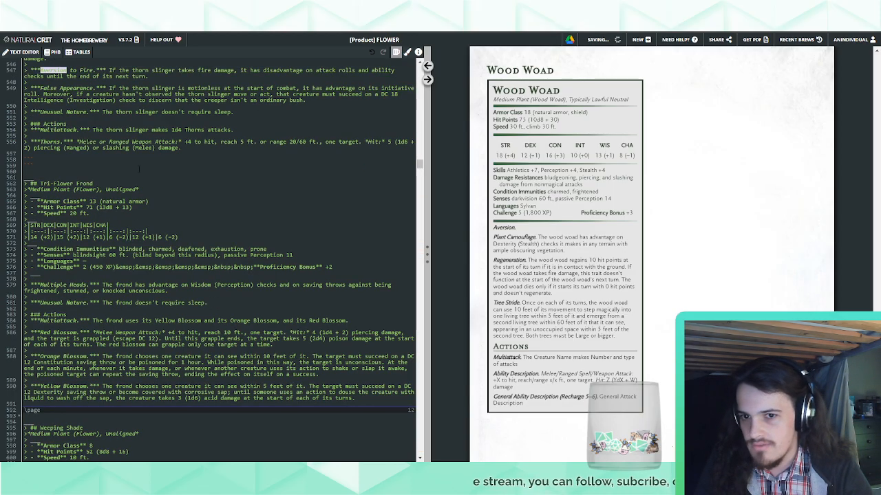
{"action": "left_click_drag", "start_coordinate": [419, 164], "coordinate": [419, 443]}
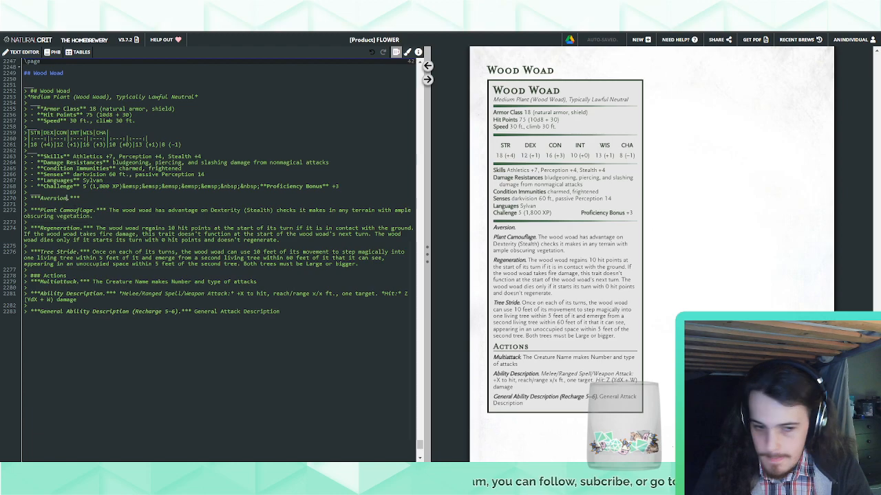
Complete the trait name as Aversion to Fire and paste its fire damage description, replacing "golem" with "wood woad"
{"action": "type", "text": "to Fire."}
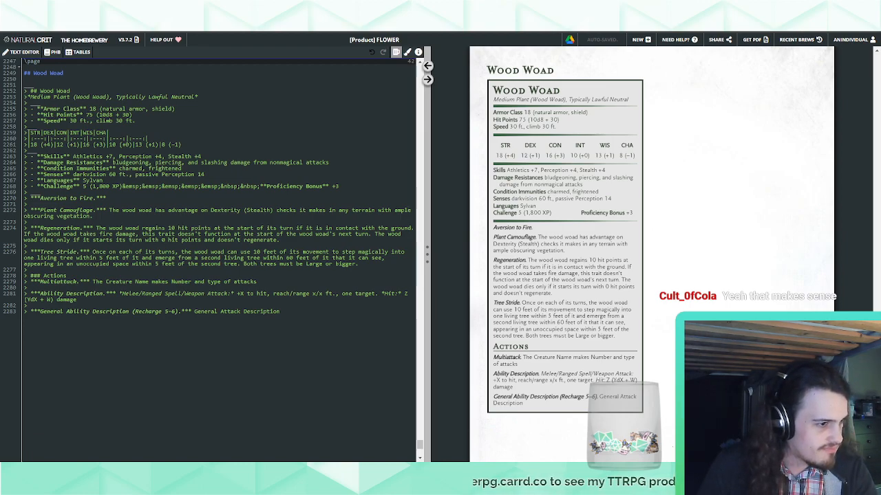
{"action": "type", "text": "If the golem takes fire damage, it has disadvantage on attack rolls and ability checks until the end of its next turn."}
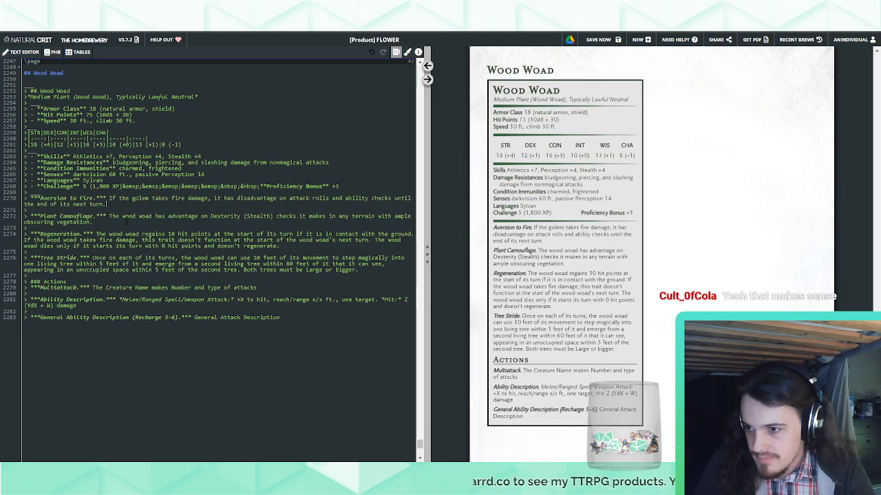
{"action": "left_click_drag", "start_coordinate": [122, 216], "coordinate": [152, 216]}
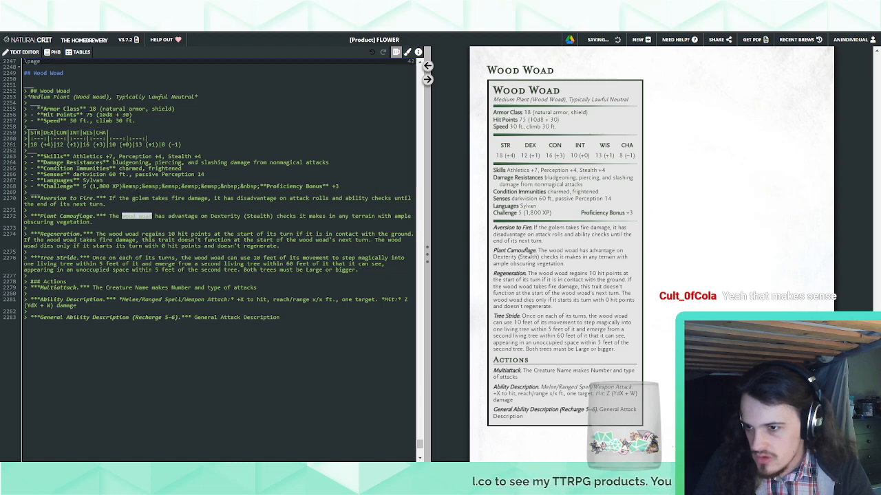
{"action": "double_click", "coordinate": [140, 198]}
{"action": "type", "text": "wood woad"}
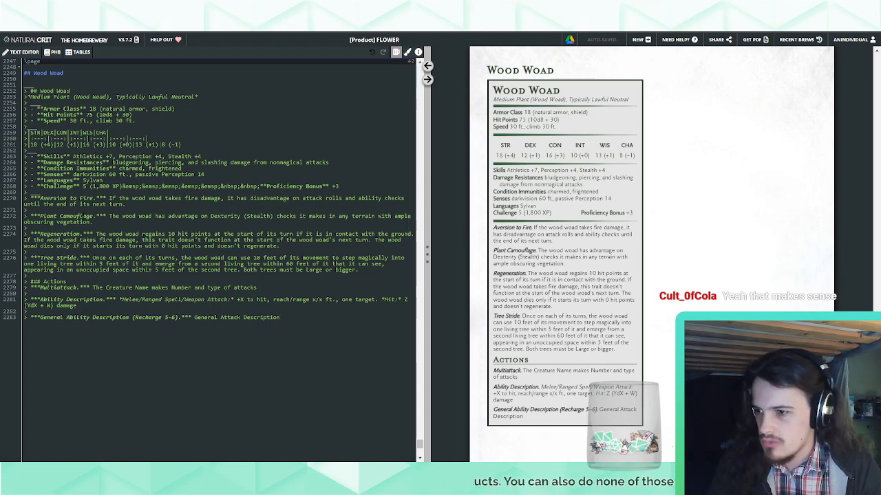
Delete the Aversion to Fire trait from the Wood Woad stat block
{"action": "left_click_drag", "start_coordinate": [83, 211], "coordinate": [80, 192]}
{"action": "key", "text": "BackSpace"}
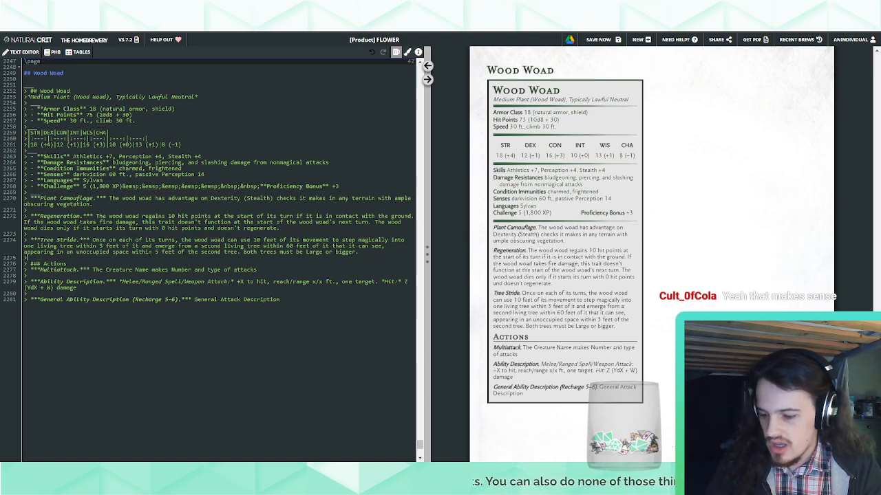
Find the bloodthorn's Susceptibility to Fire trait by searching "suscept" and copy it between Regeneration and Tree Stride in the Wood Woad block
{"action": "key", "text": "ctrl+f"}
{"action": "type", "text": "suscept"}
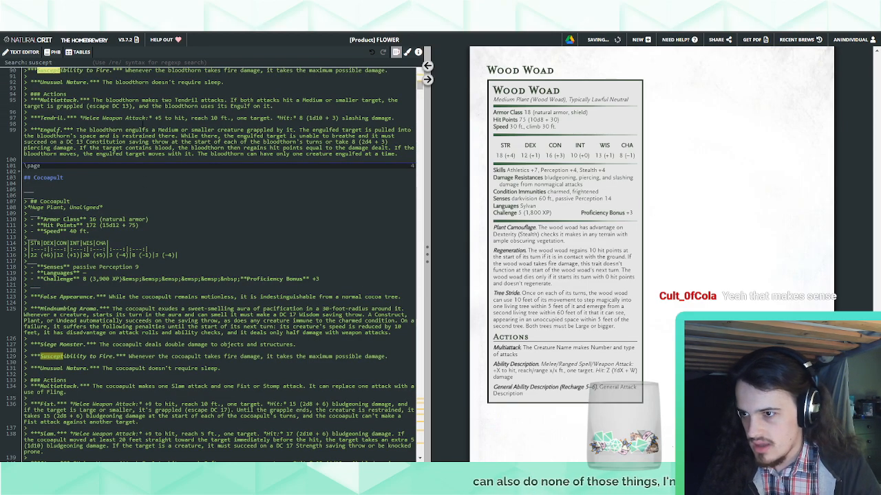
{"action": "scroll", "coordinate": [275, 206], "scroll_direction": "up", "scroll_amount": 3}
{"action": "left_click_drag", "start_coordinate": [389, 163], "coordinate": [397, 149]}
{"action": "key", "text": "ctrl+c"}
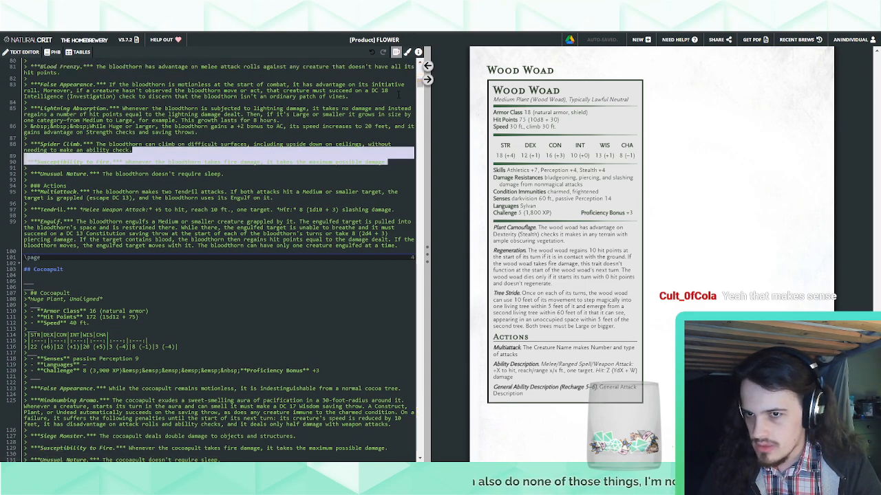
{"action": "left_click", "coordinate": [427, 65]}
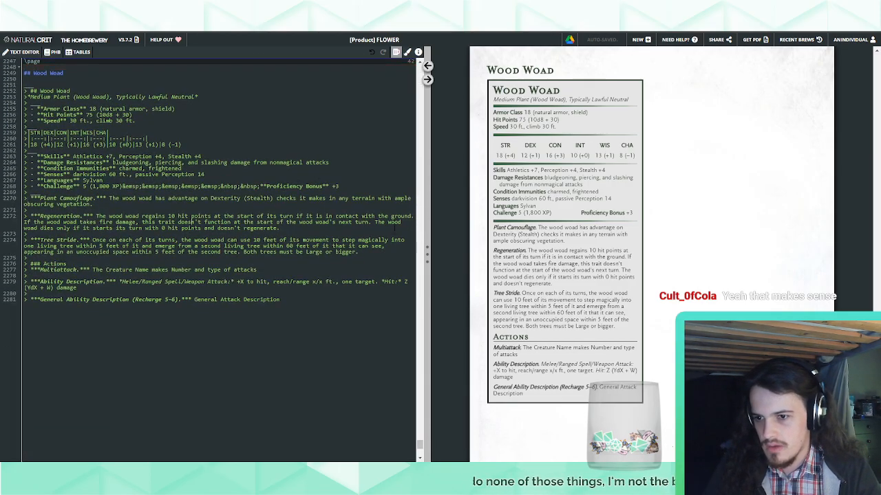
{"action": "key", "text": "ctrl+v"}
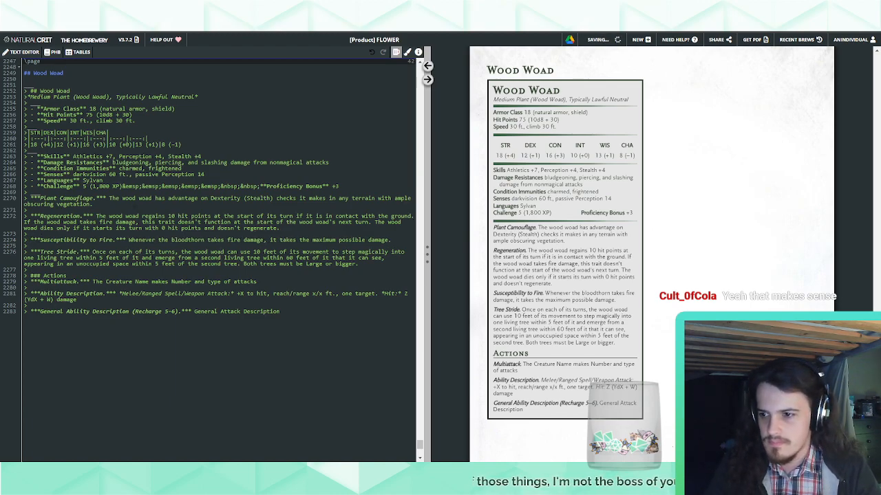
Replace "bloodthorn" with "wood woad" in the Susceptibility to Fire trait
{"action": "left_click_drag", "start_coordinate": [122, 198], "coordinate": [152, 198]}
{"action": "key", "text": "ctrl+c"}
{"action": "double_click", "coordinate": [188, 240]}
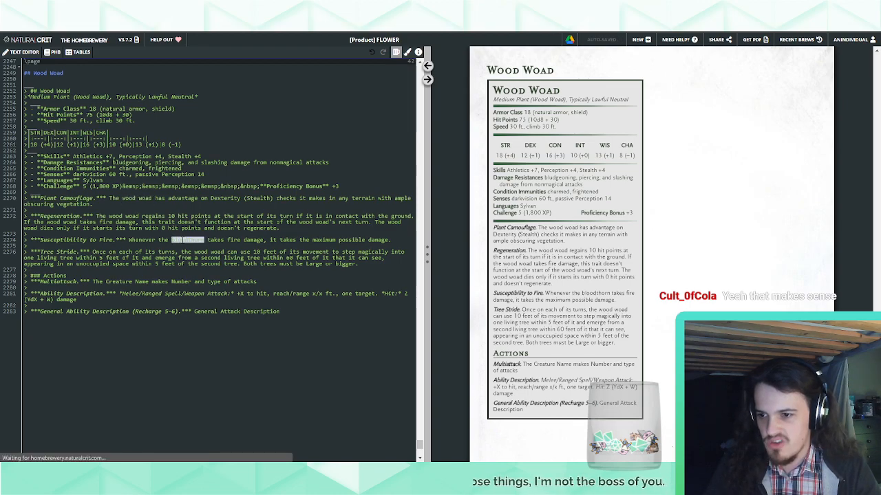
{"action": "key", "text": "ctrl+v"}
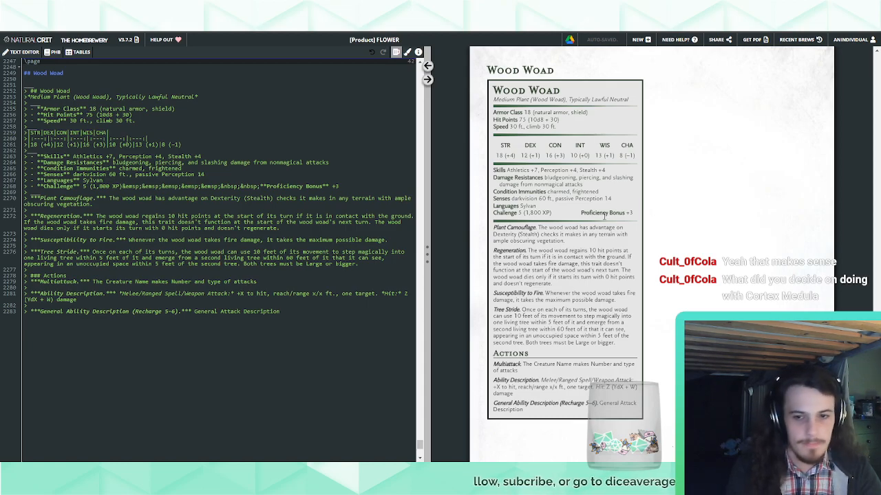
Examine the Cortex Medulla stat block in the preview, including its Psychic Shield and Telepathic Hub traits
{"action": "scroll", "coordinate": [655, 131], "scroll_direction": "up", "scroll_amount": 15}
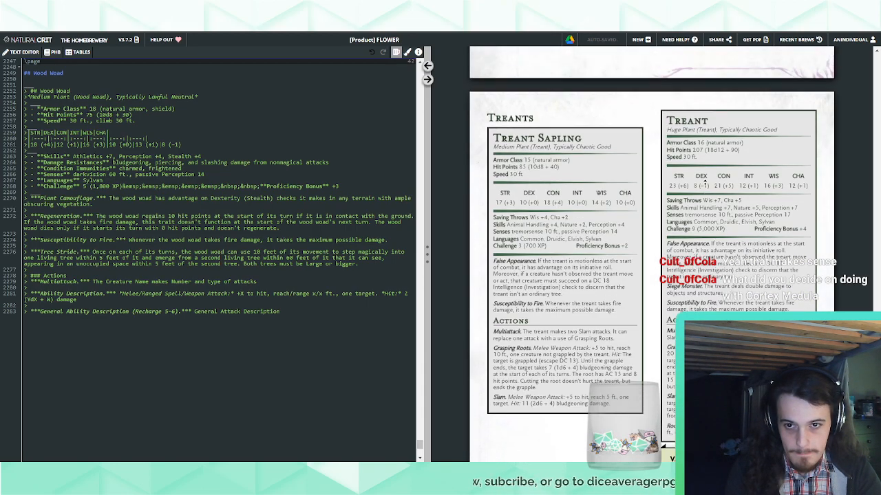
{"action": "scroll", "coordinate": [703, 182], "scroll_direction": "up", "scroll_amount": 10}
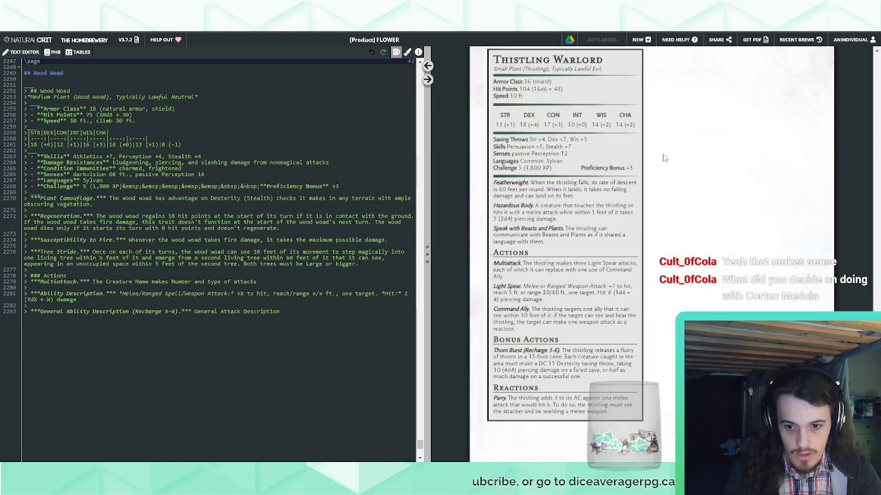
{"action": "scroll", "coordinate": [664, 158], "scroll_direction": "up", "scroll_amount": 6}
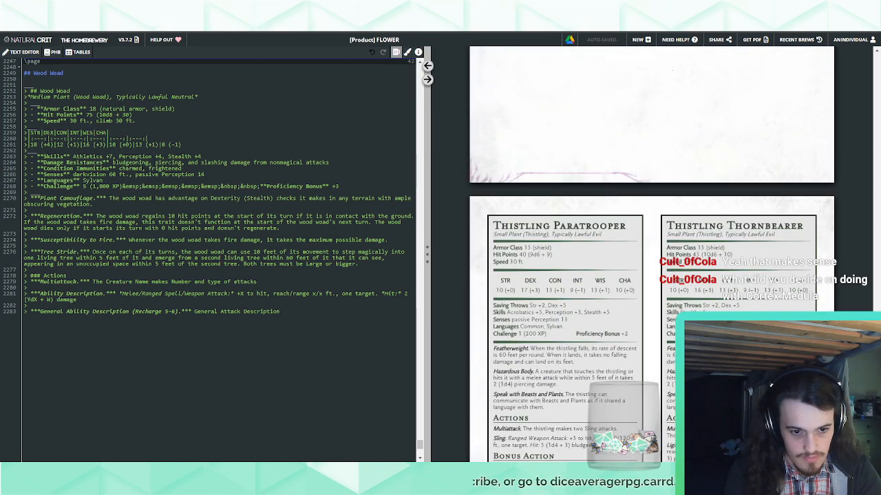
{"action": "left_click_drag", "start_coordinate": [876, 380], "coordinate": [858, 122]}
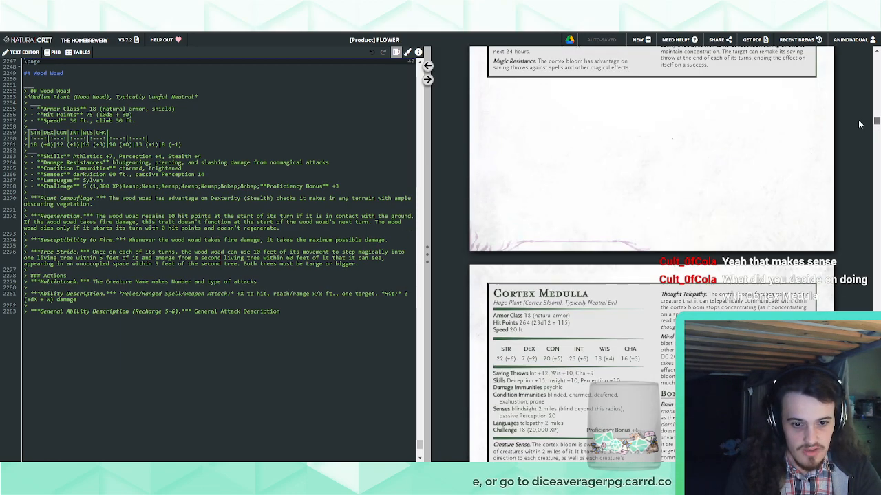
{"action": "scroll", "coordinate": [858, 125], "scroll_direction": "down", "scroll_amount": 3}
{"action": "scroll", "coordinate": [658, 237], "scroll_direction": "down", "scroll_amount": 1}
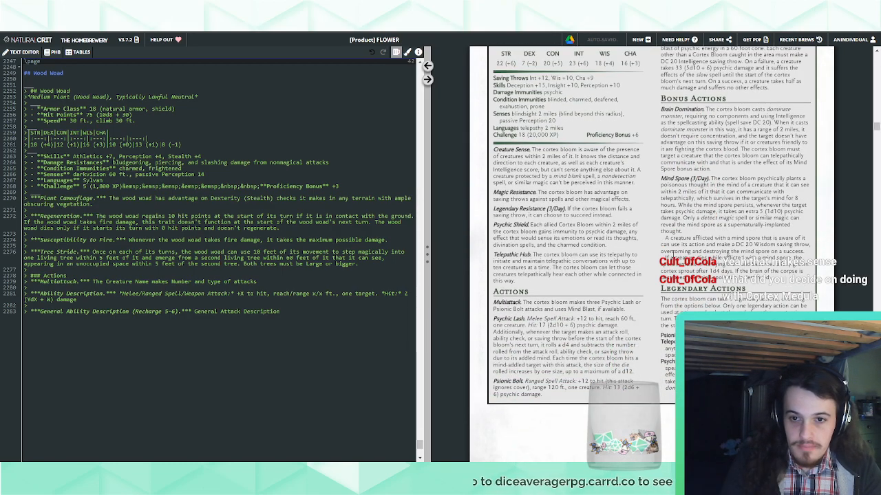
{"action": "scroll", "coordinate": [623, 224], "scroll_direction": "up", "scroll_amount": 1}
{"action": "left_click_drag", "start_coordinate": [511, 160], "coordinate": [555, 160]}
{"action": "left_click", "coordinate": [557, 159]}
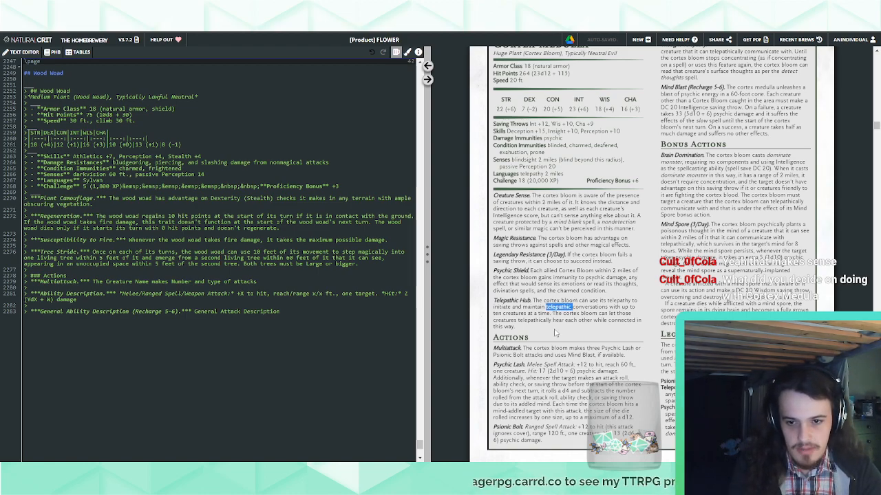
{"action": "left_click_drag", "start_coordinate": [620, 294], "coordinate": [530, 271]}
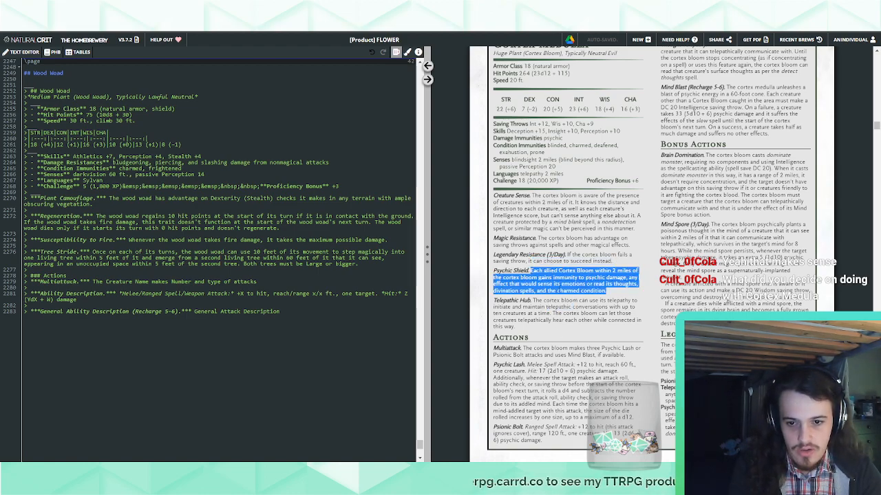
{"action": "left_click", "coordinate": [559, 284]}
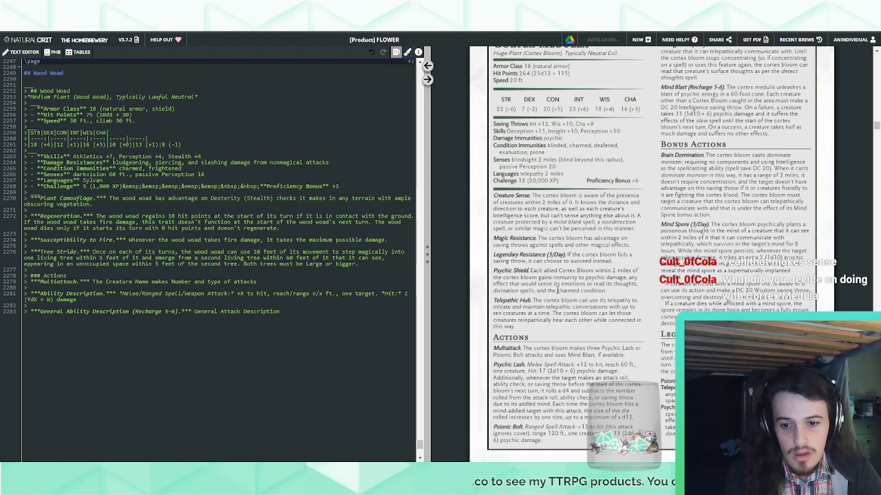
Compare the Cortex Medulla's traits and actions with those of the Cortex Pitcher in the preview
{"action": "scroll", "coordinate": [558, 290], "scroll_direction": "down", "scroll_amount": 1}
{"action": "scroll", "coordinate": [558, 290], "scroll_direction": "down", "scroll_amount": 1}
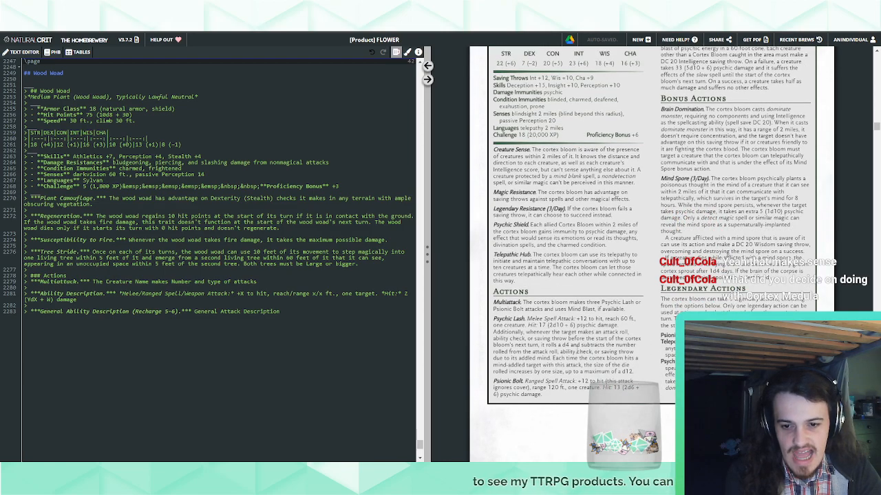
{"action": "scroll", "coordinate": [553, 354], "scroll_direction": "down", "scroll_amount": 15}
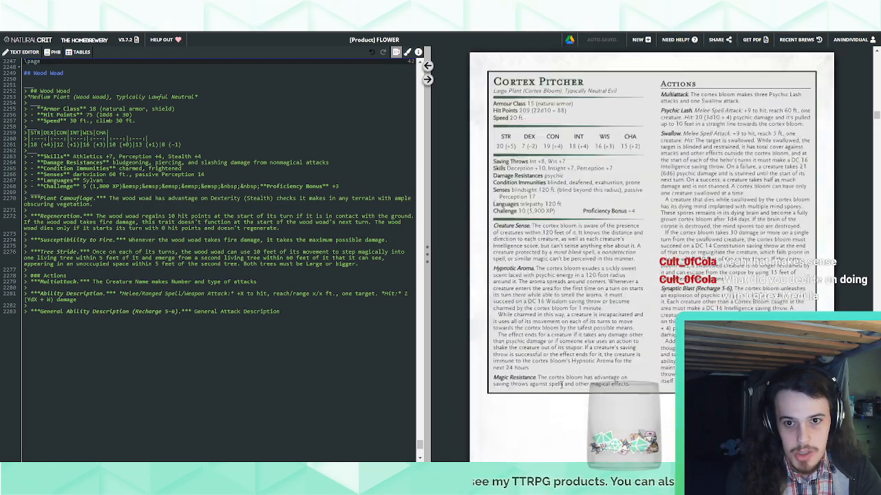
{"action": "scroll", "coordinate": [562, 386], "scroll_direction": "up", "scroll_amount": 1}
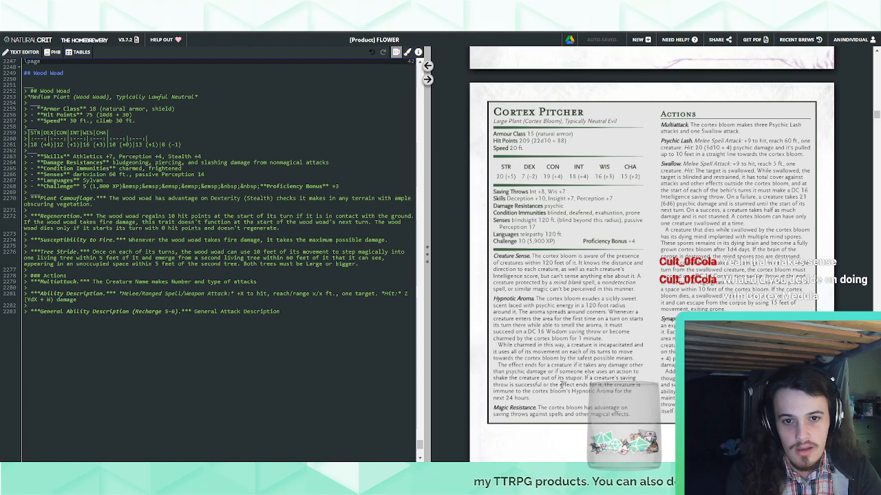
{"action": "scroll", "coordinate": [561, 386], "scroll_direction": "down", "scroll_amount": 20}
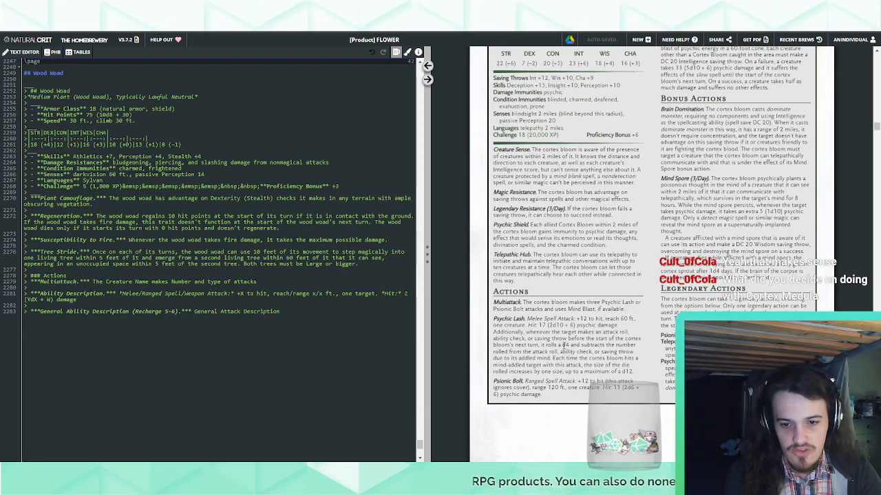
Examine the Cortex Medulla's Psychic Lash and Psionic Bolt attacks, condition immunities and Creature Sense trait in the preview
{"action": "left_click_drag", "start_coordinate": [534, 352], "coordinate": [507, 359]}
{"action": "left_click", "coordinate": [533, 368]}
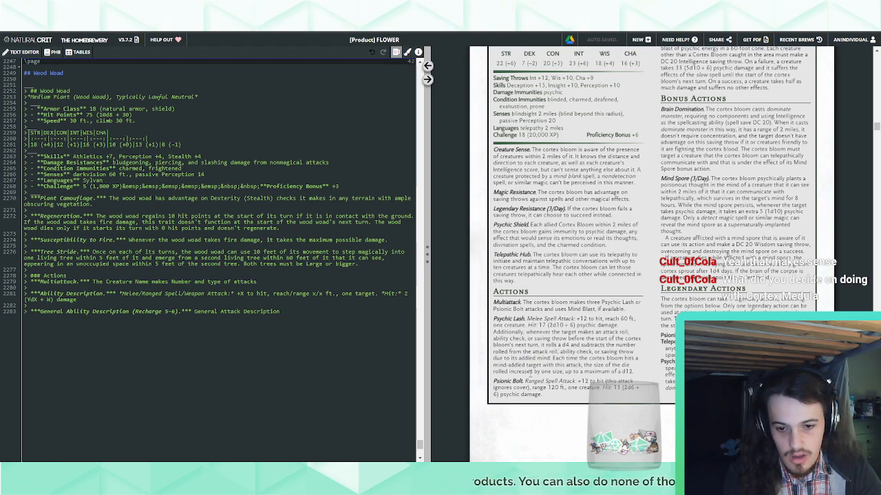
{"action": "left_click_drag", "start_coordinate": [550, 398], "coordinate": [493, 386]}
{"action": "left_click", "coordinate": [516, 390]}
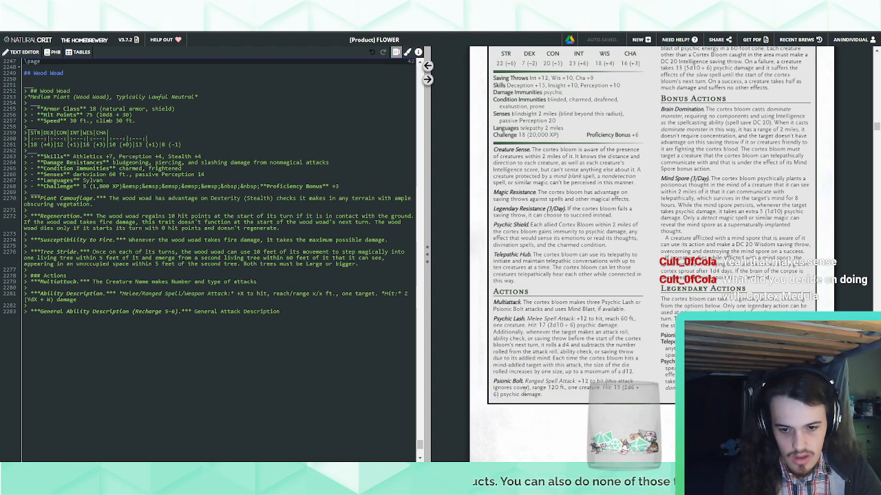
{"action": "scroll", "coordinate": [509, 389], "scroll_direction": "up", "scroll_amount": 3}
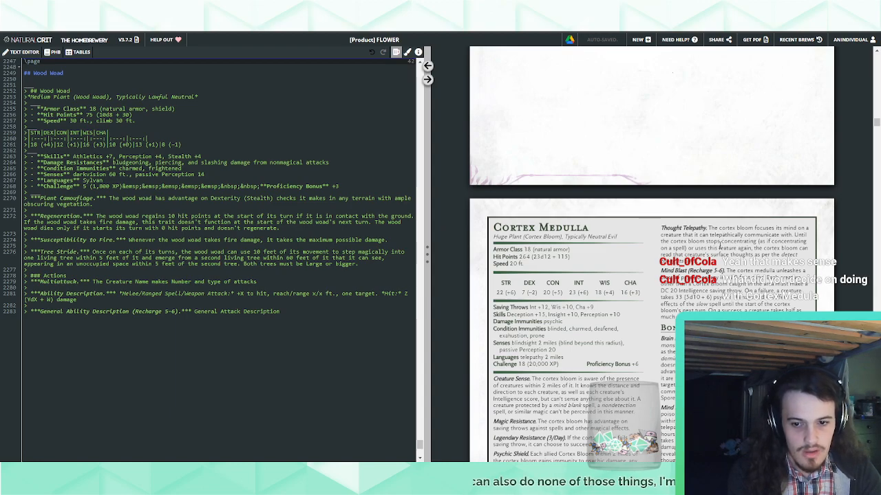
{"action": "double_click", "coordinate": [545, 392]}
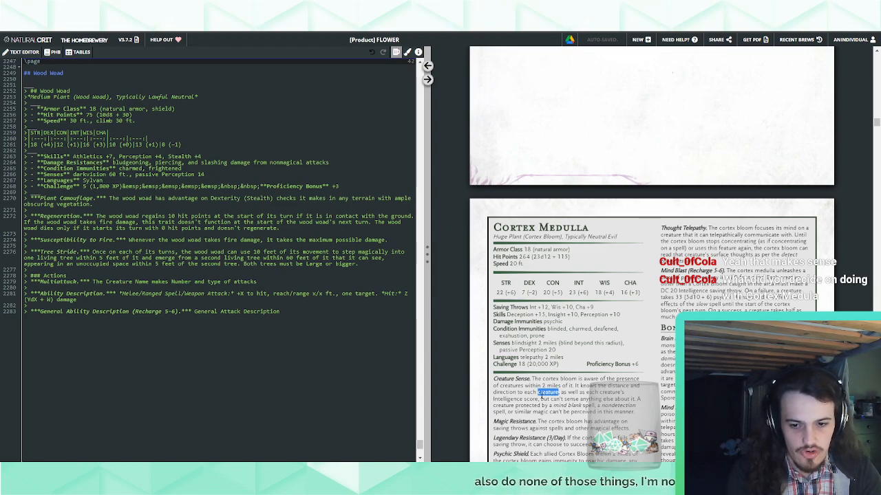
{"action": "left_click", "coordinate": [545, 392]}
{"action": "left_click", "coordinate": [548, 328]}
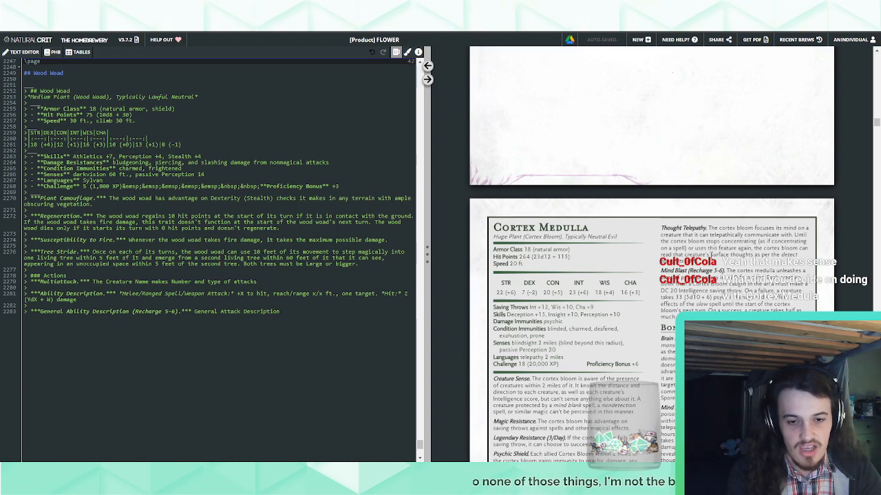
Examine the Cortex Medulla's Thought Telepathy, Mind Blast, Brain Domination and remaining actions in the preview and its source text
{"action": "scroll", "coordinate": [650, 276], "scroll_direction": "down", "scroll_amount": 1}
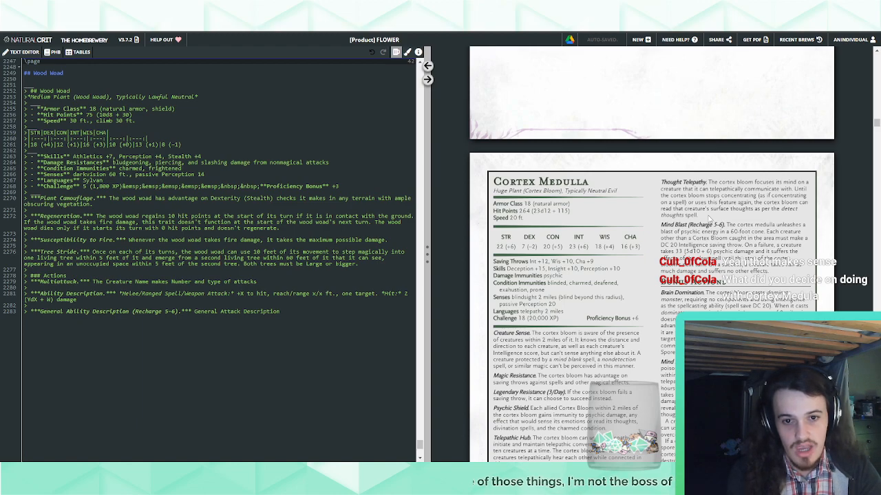
{"action": "left_click_drag", "start_coordinate": [710, 219], "coordinate": [707, 183]}
{"action": "left_click", "coordinate": [708, 240]}
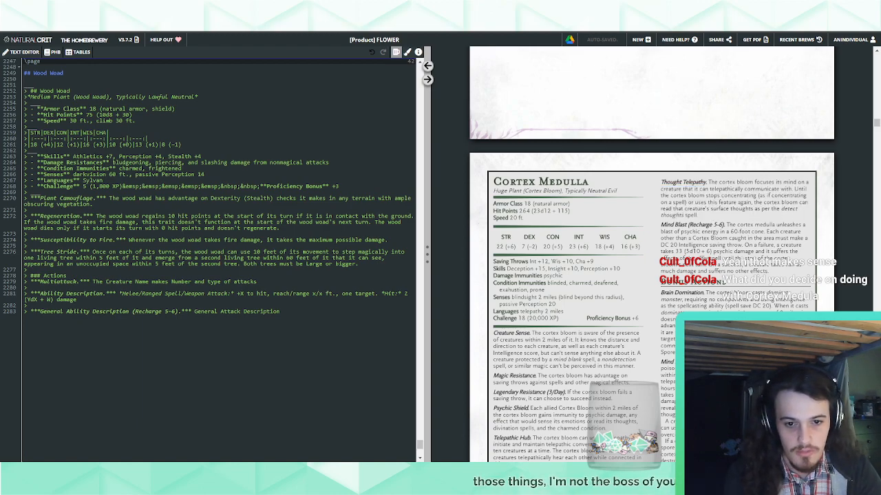
{"action": "scroll", "coordinate": [708, 241], "scroll_direction": "down", "scroll_amount": 2}
{"action": "left_click_drag", "start_coordinate": [720, 262], "coordinate": [659, 200]}
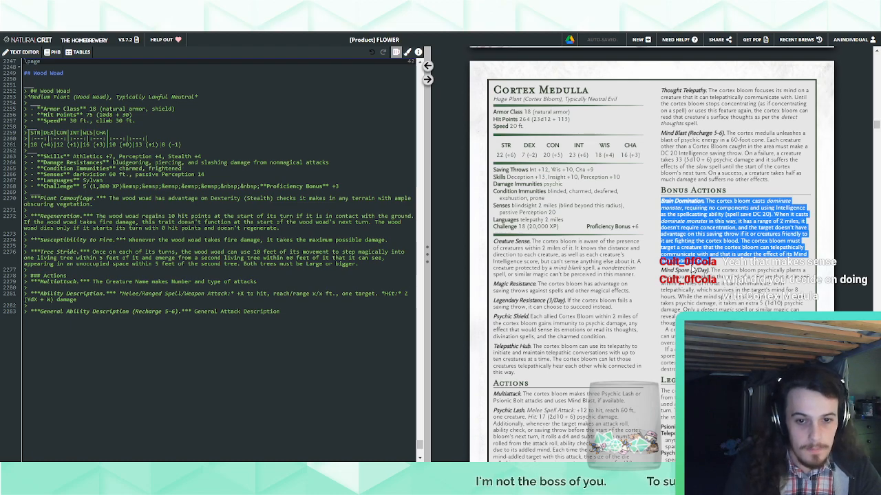
{"action": "scroll", "coordinate": [692, 270], "scroll_direction": "down", "scroll_amount": 3}
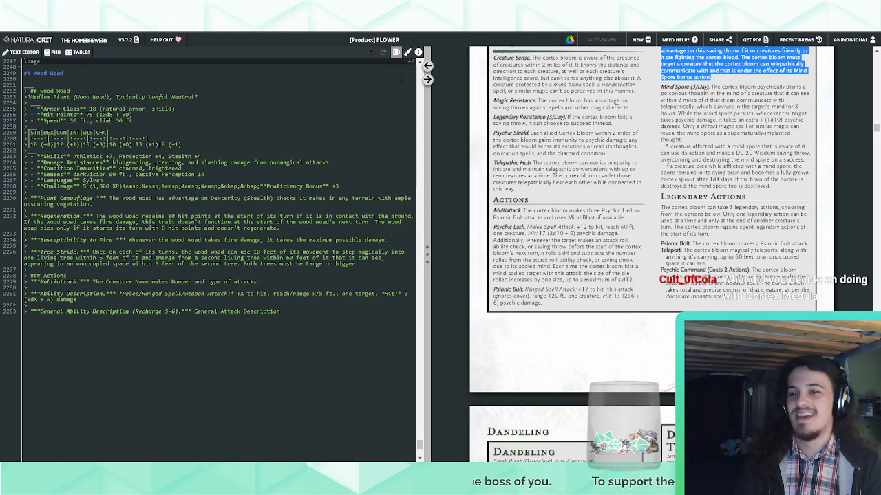
{"action": "left_click", "coordinate": [427, 66]}
{"action": "scroll", "coordinate": [220, 254], "scroll_direction": "down", "scroll_amount": 3}
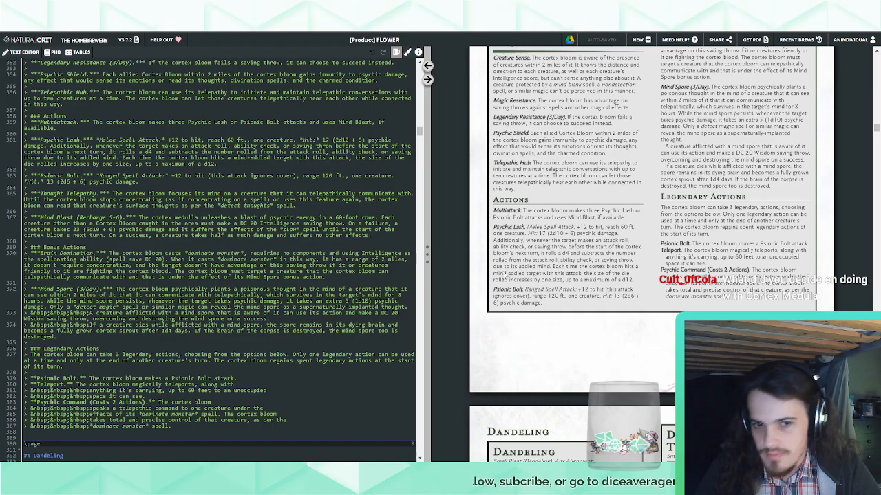
Return to the Wood Woad block and set its Multiattack text to "The wood woad makes two Club attacks."
{"action": "middle_click", "coordinate": [506, 276]}
{"action": "middle_click", "coordinate": [625, 425]}
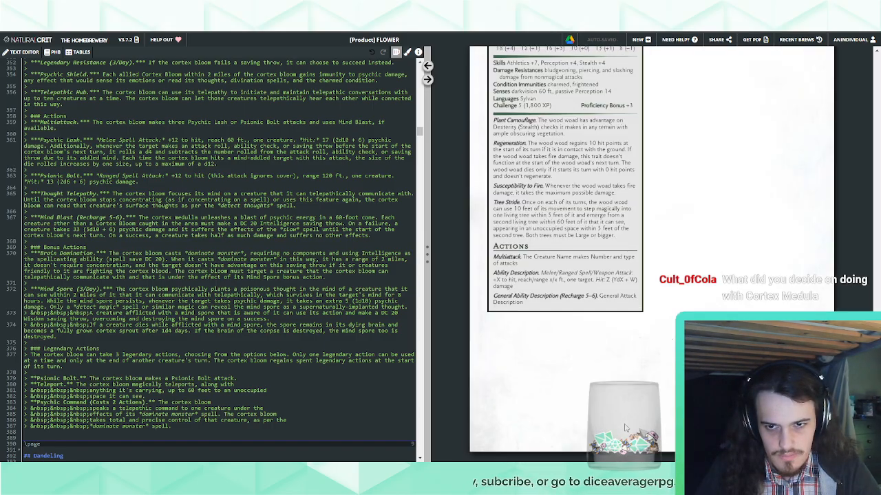
{"action": "scroll", "coordinate": [625, 425], "scroll_direction": "up", "scroll_amount": 3}
{"action": "scroll", "coordinate": [625, 425], "scroll_direction": "down", "scroll_amount": 1}
{"action": "left_click", "coordinate": [428, 66]}
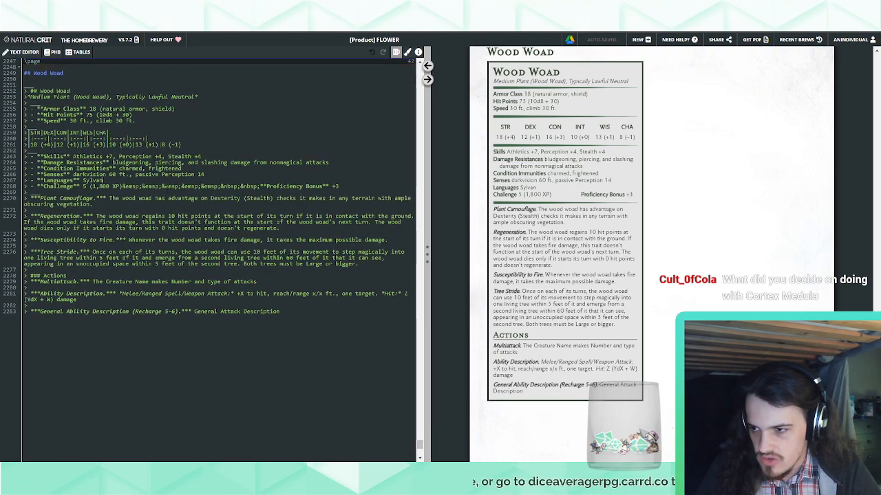
{"action": "scroll", "coordinate": [564, 240], "scroll_direction": "down", "scroll_amount": 2}
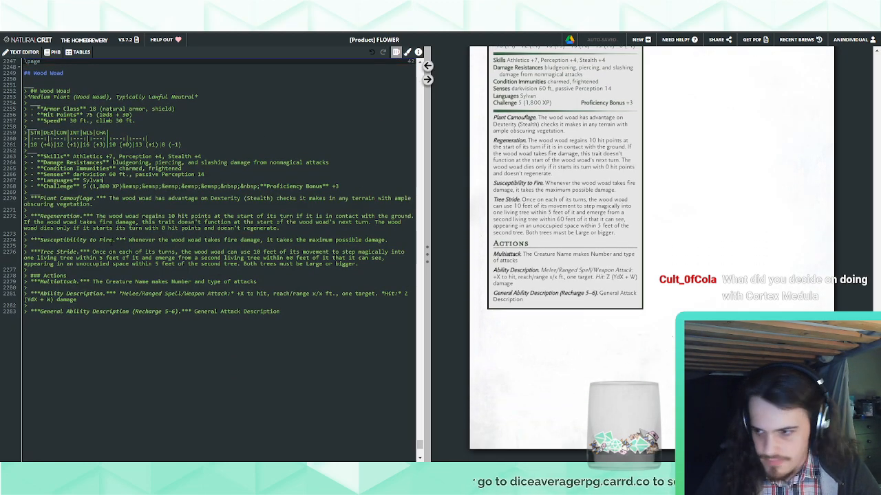
{"action": "left_click_drag", "start_coordinate": [105, 281], "coordinate": [259, 282]}
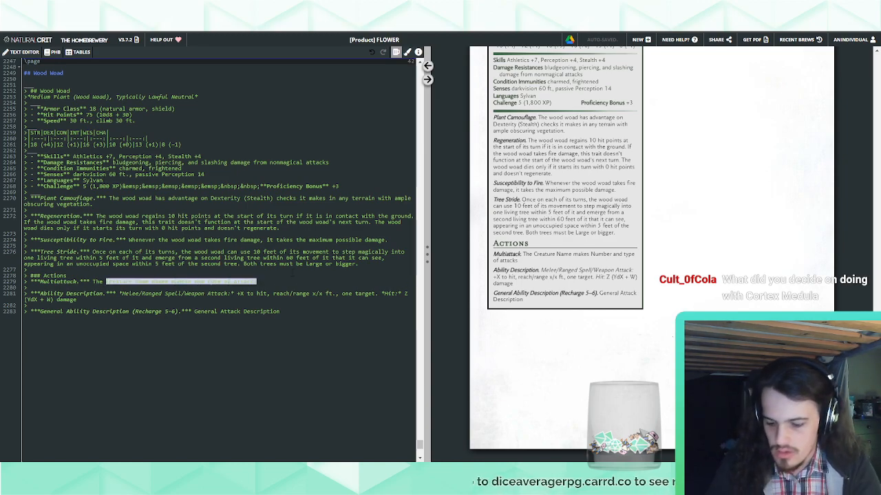
{"action": "type", "text": "wood owad m"}
{"action": "key", "text": "BackSpace"}
{"action": "key", "text": "BackSpace"}
{"action": "key", "text": "BackSpace"}
{"action": "key", "text": "BackSpace"}
{"action": "key", "text": "BackSpace"}
{"action": "key", "text": "BackSpace"}
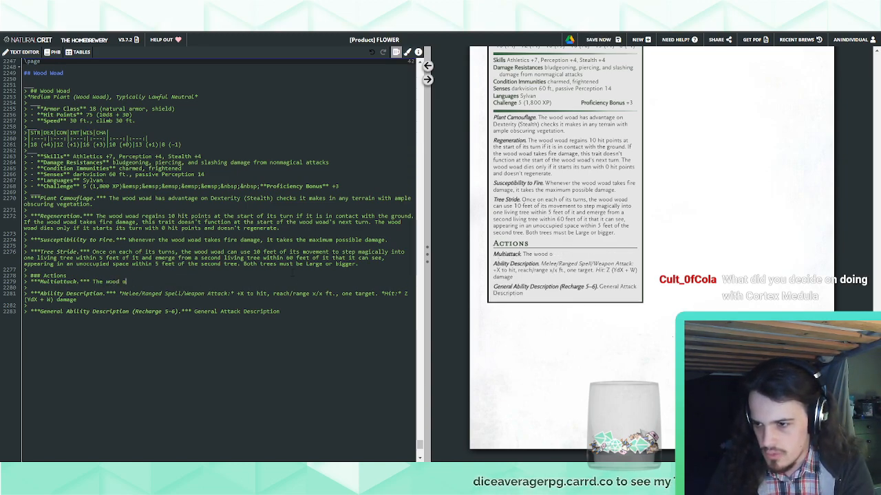
{"action": "type", "text": "woad makes two Club attacks."}
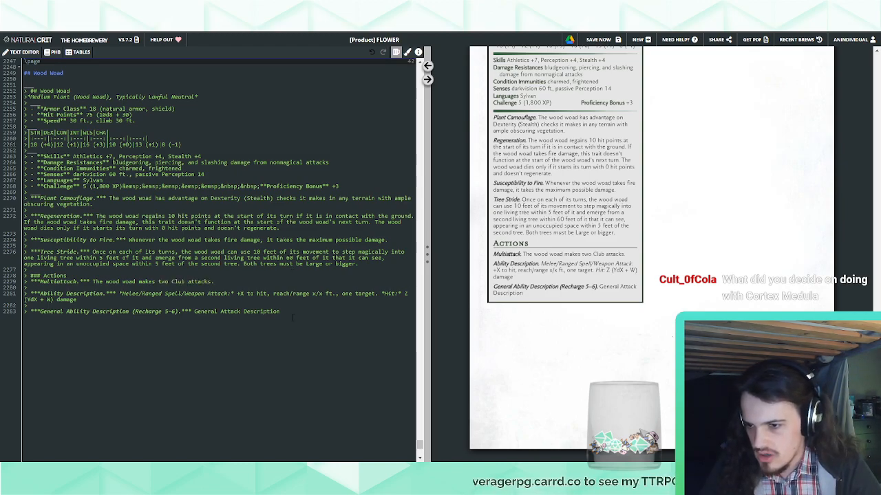
Delete the General Ability Description placeholder from the Wood Woad's actions and end the Ability Description line with a period
{"action": "left_click_drag", "start_coordinate": [292, 318], "coordinate": [196, 300]}
{"action": "key", "text": "BackSpace"}
{"action": "type", "text": "."}
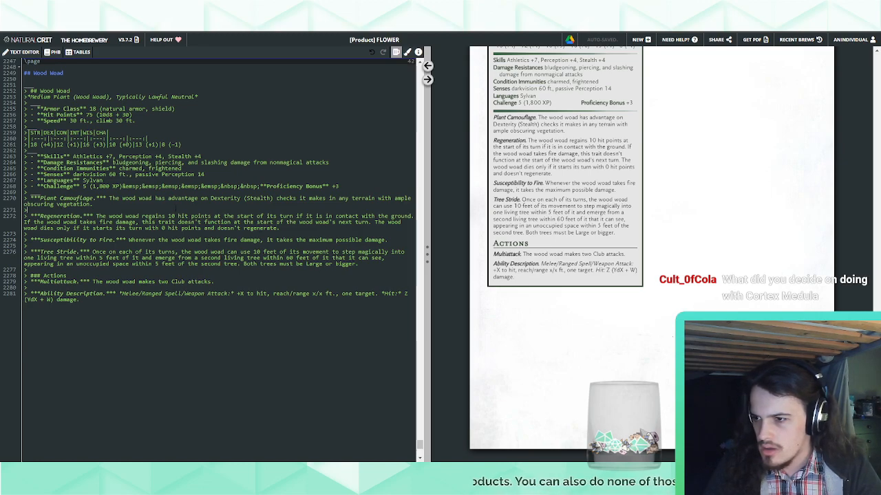
Insert a bold-italic "Magic Weapons." trait heading above Plant Camouflage in the Wood Woad block
{"action": "left_click", "coordinate": [110, 193]}
{"action": "key", "text": "Return"}
{"action": "type", "text": ">"}
{"action": "key", "text": "Return"}
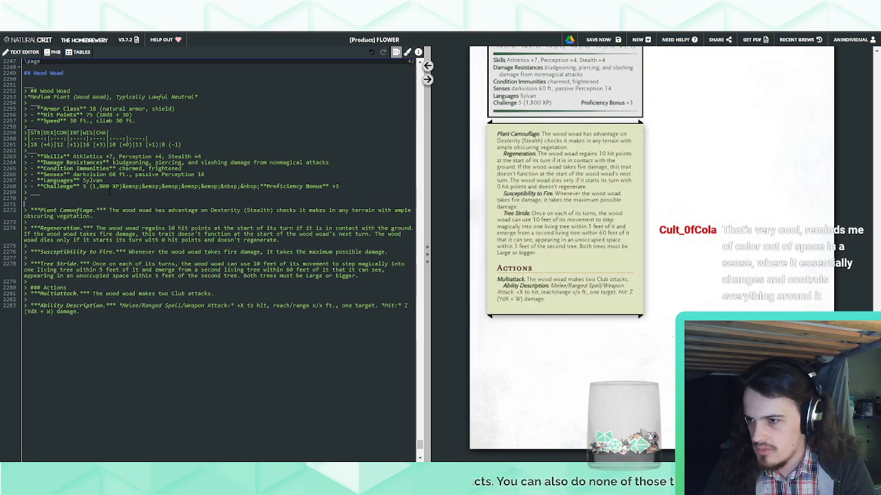
{"action": "type", "text": ">"}
{"action": "key", "text": "Up"}
{"action": "type", "text": "******"}
{"action": "key", "text": "Left"}
{"action": "key", "text": "Left"}
{"action": "key", "text": "Left"}
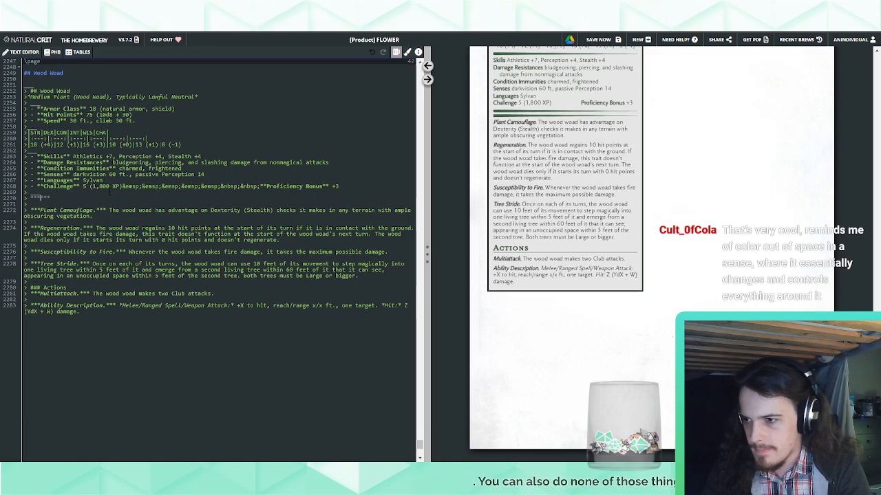
{"action": "type", "text": "Magic Weapons."}
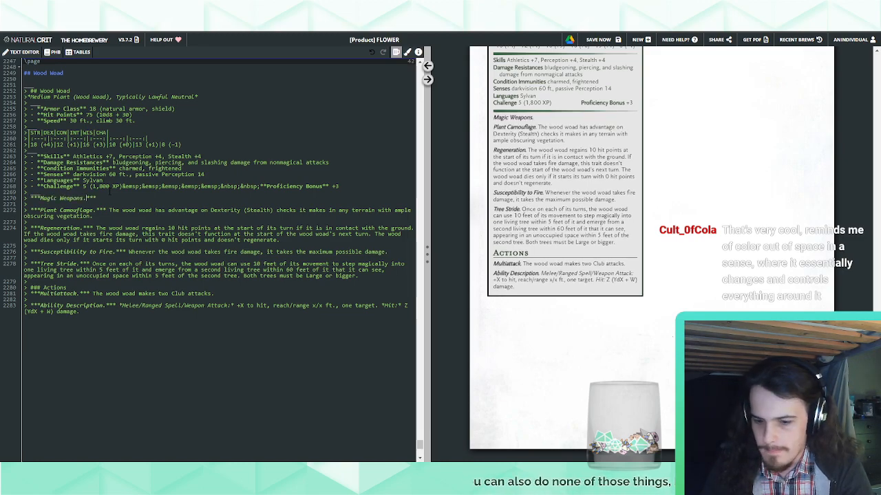
Describe the Magic Weapons trait with "The wood woad's weapon attacks are magical."
{"action": "key", "text": "End"}
{"action": "type", "text": "The wood w"}
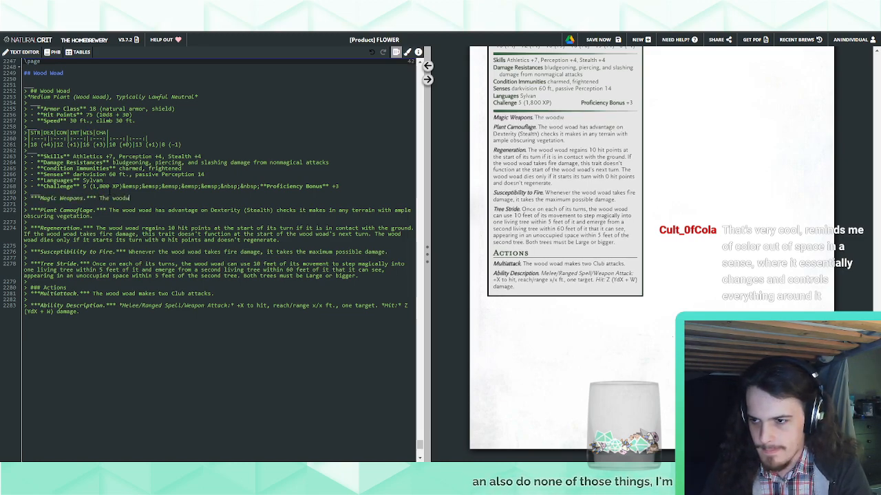
{"action": "type", "text": "oad's weapon a"}
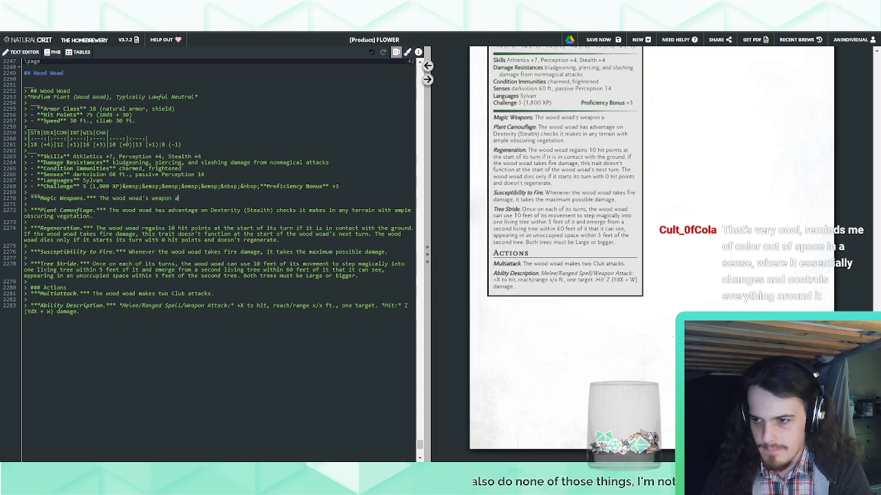
{"action": "type", "text": "ttacks are magical."}
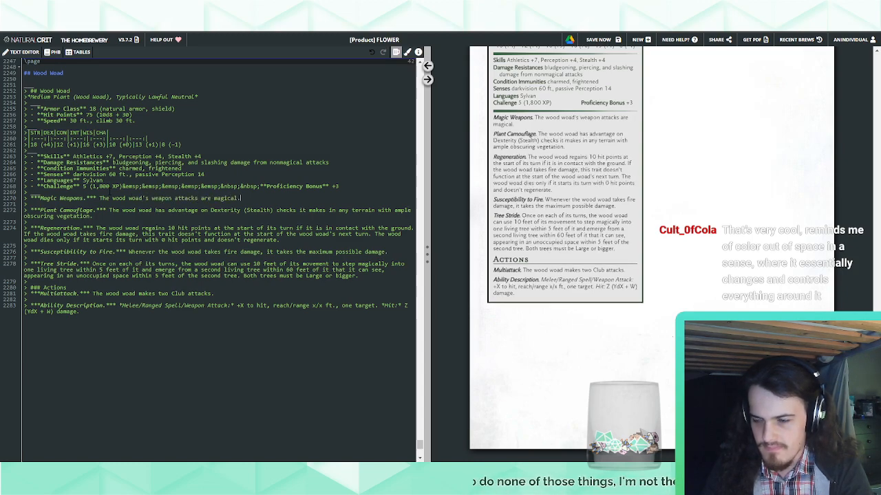
Turn the Ability Description placeholder into a Club melee weapon attack with +7 to hit and reach 5 ft
{"action": "type", "text": "Club.***"}
{"action": "left_click_drag", "start_coordinate": [102, 305], "coordinate": [136, 305]}
{"action": "key", "text": "Delete"}
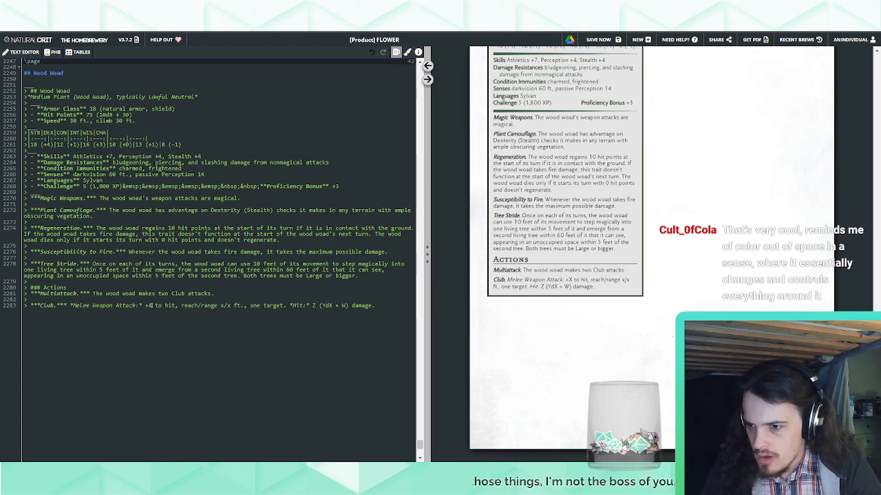
{"action": "double_click", "coordinate": [150, 306]}
{"action": "type", "text": "7"}
{"action": "left_click_drag", "start_coordinate": [197, 305], "coordinate": [230, 306]}
{"action": "type", "text": "5"}
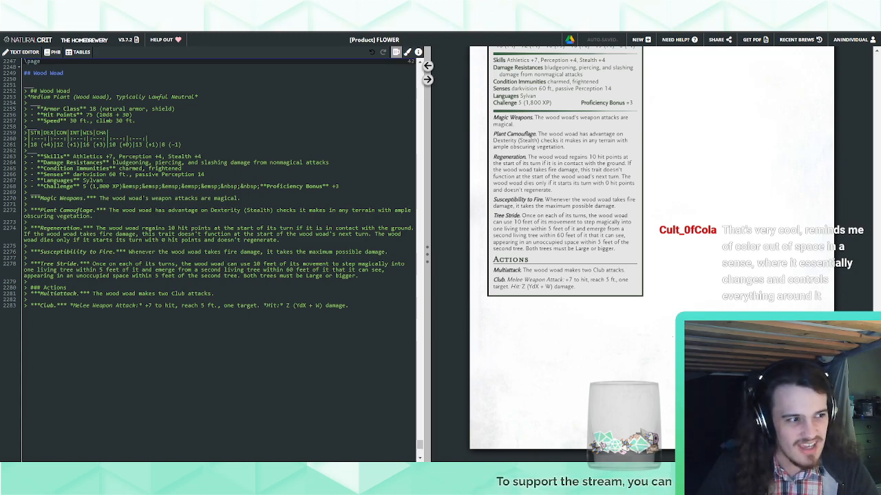
Set the Club attack's damage roll to (1d4 + 4) and its damage type to bludgeoning
{"action": "scroll", "coordinate": [506, 374], "scroll_direction": "up", "scroll_amount": 1}
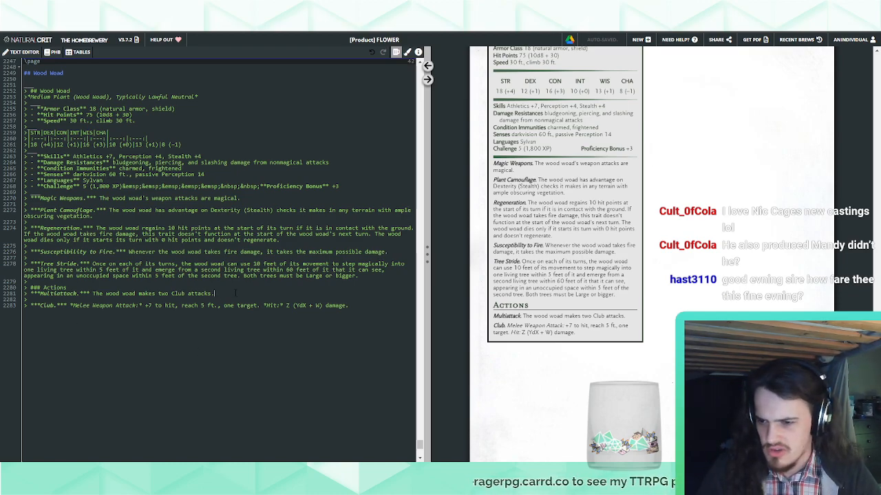
{"action": "double_click", "coordinate": [299, 306]}
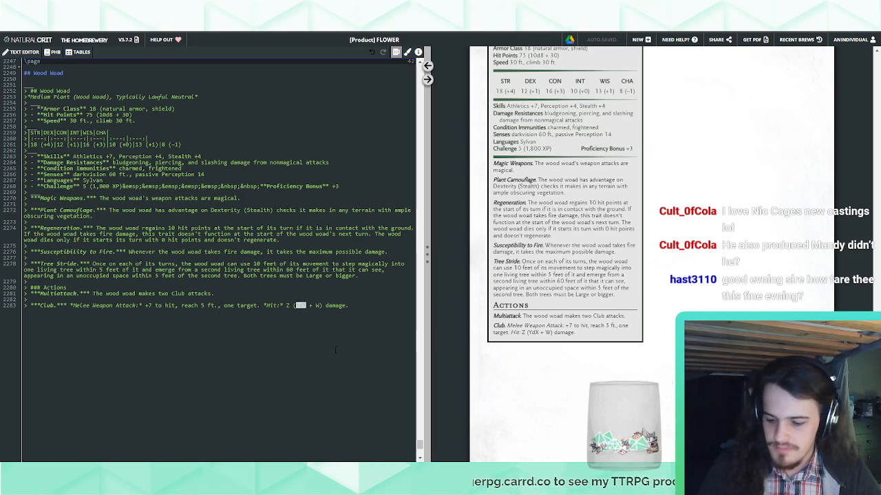
{"action": "type", "text": "1d4"}
{"action": "double_click", "coordinate": [317, 306]}
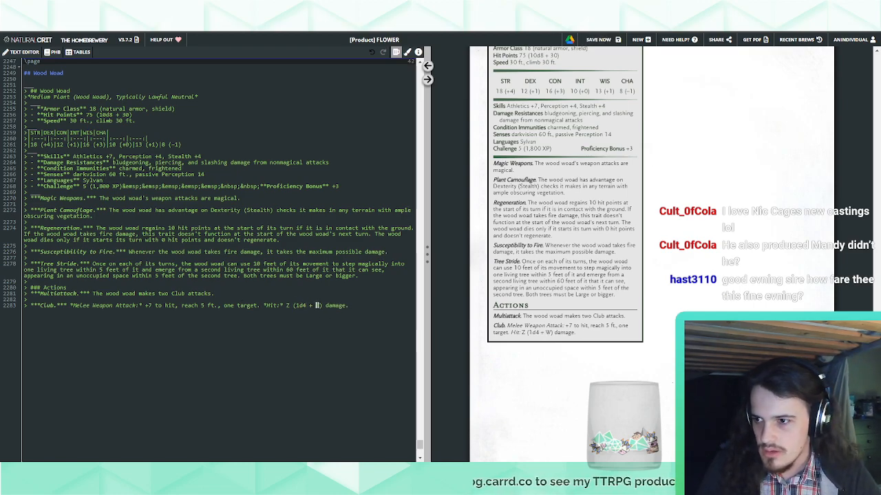
{"action": "type", "text": "4"}
{"action": "left_click", "coordinate": [325, 306]}
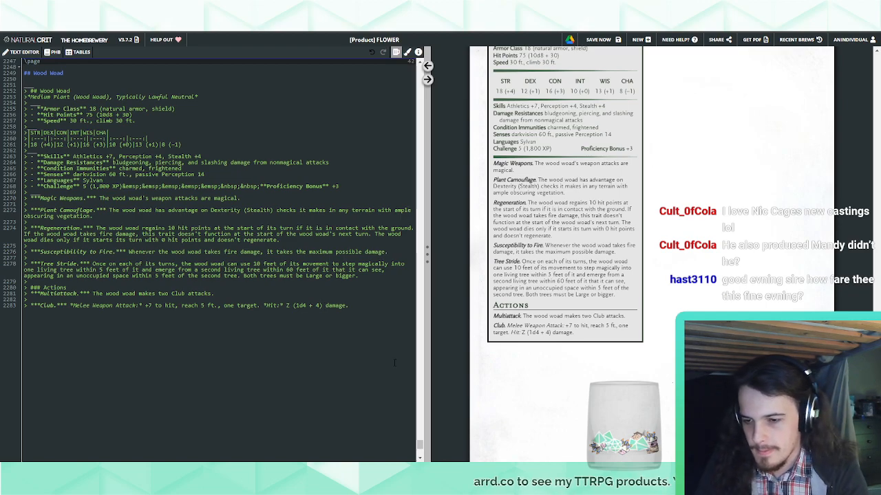
{"action": "type", "text": "bludgeoning"}
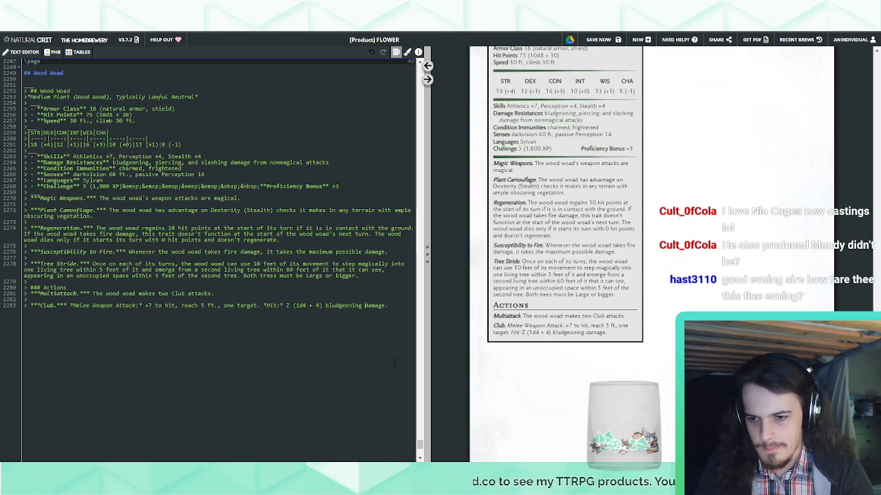
Append "plus 7 (3d4) force damage" to the Club attack's bludgeoning damage
{"action": "key", "text": "ctrl+Right"}
{"action": "type", "text": "plus "}
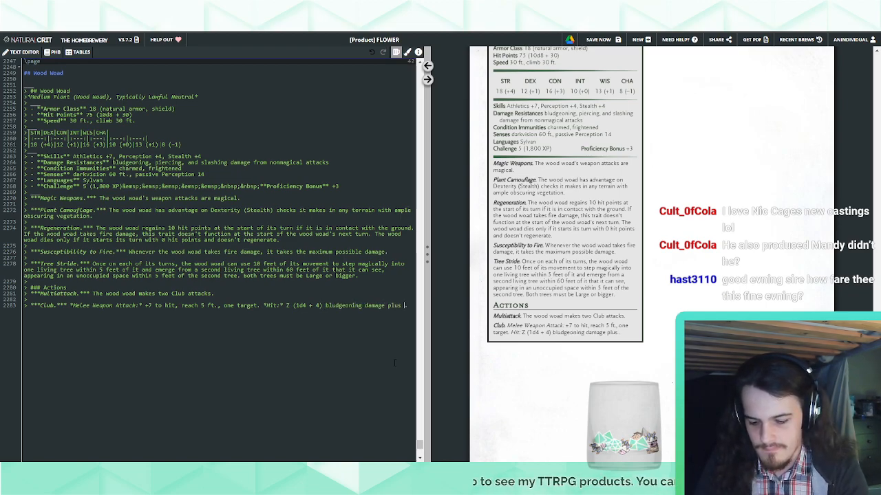
{"action": "type", "text": "7 (3"}
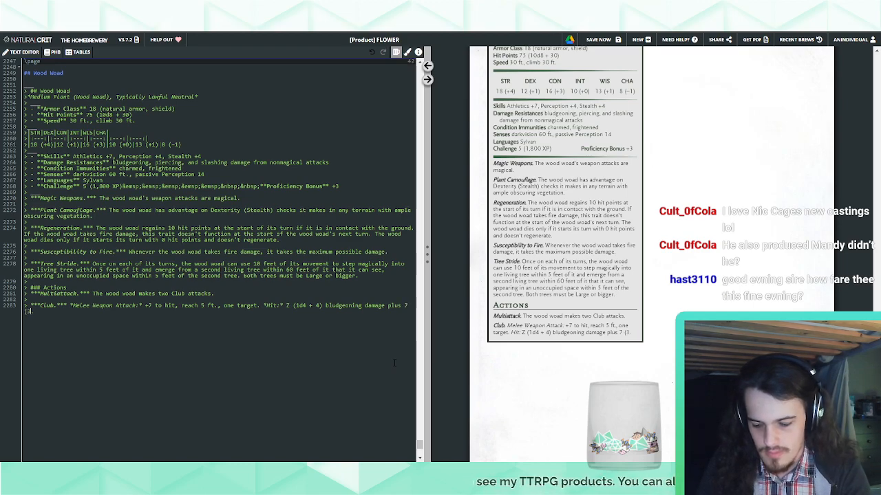
{"action": "type", "text": "d4) f"}
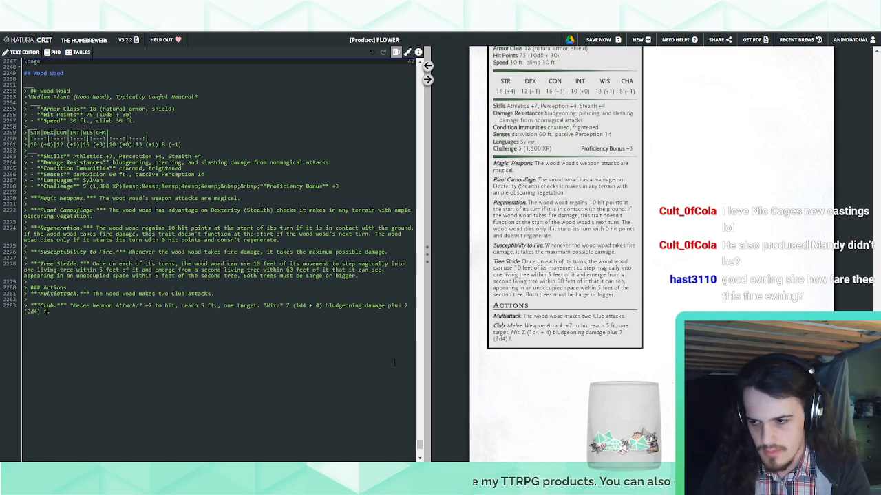
{"action": "type", "text": "orce dmmage."}
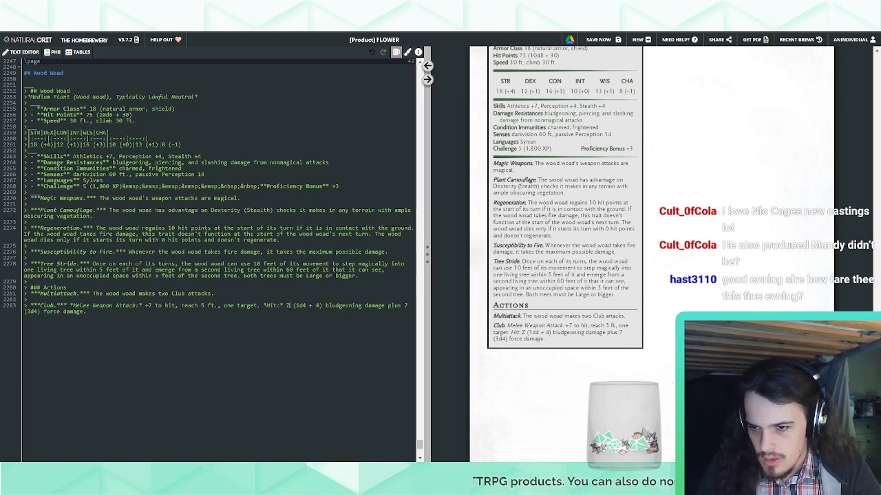
{"action": "key", "text": "BackSpace"}
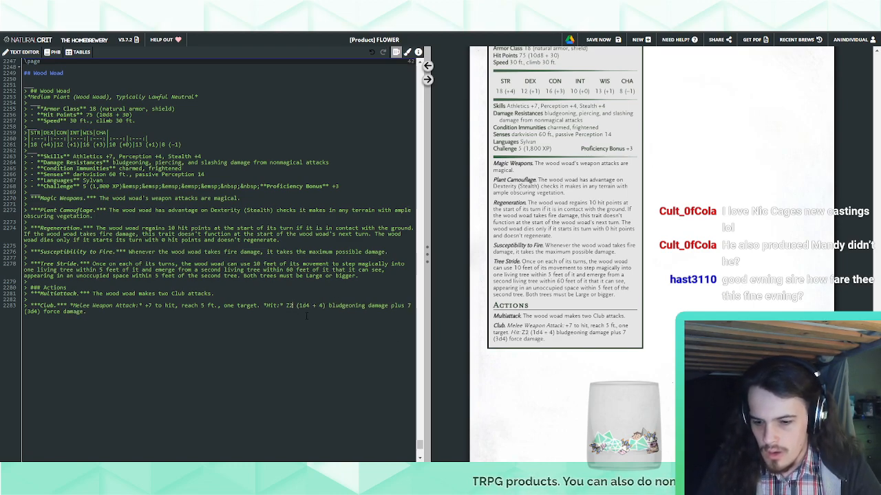
Set the average bludgeoning damage of the Wood Woad's Club attack to 2
{"action": "type", "text": "2"}
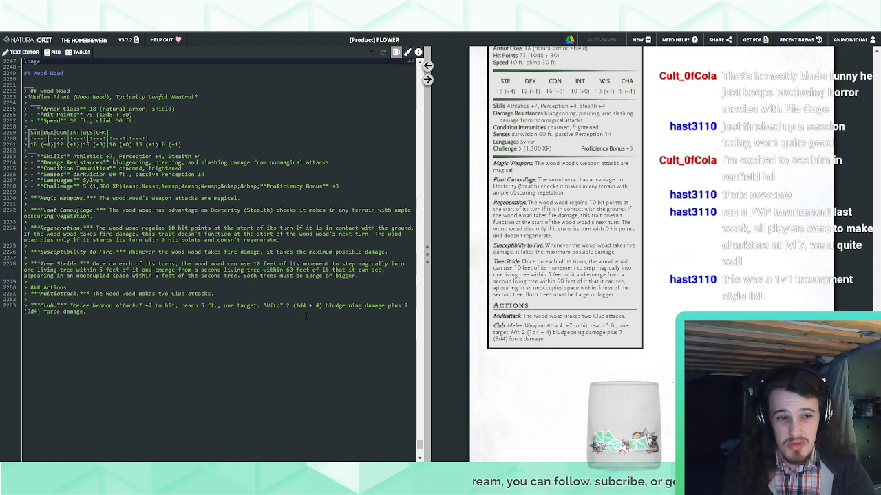
{"action": "scroll", "coordinate": [654, 374], "scroll_direction": "up", "scroll_amount": 3}
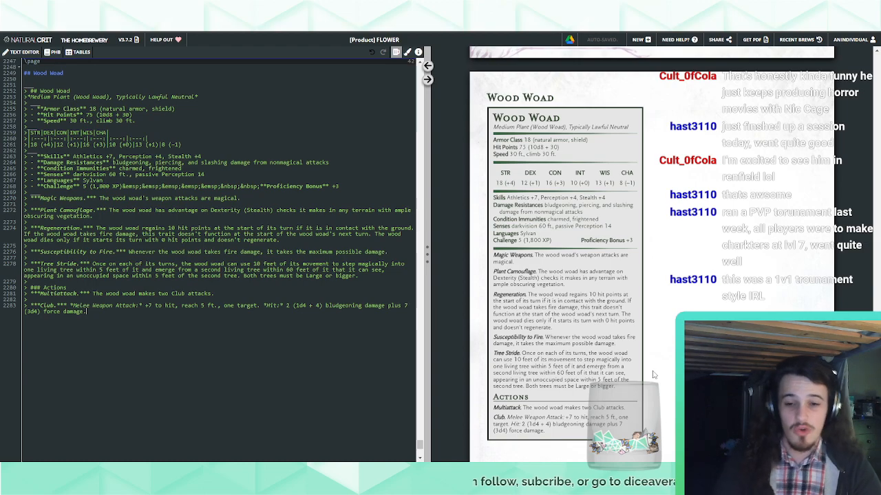
{"action": "scroll", "coordinate": [654, 376], "scroll_direction": "down", "scroll_amount": 3}
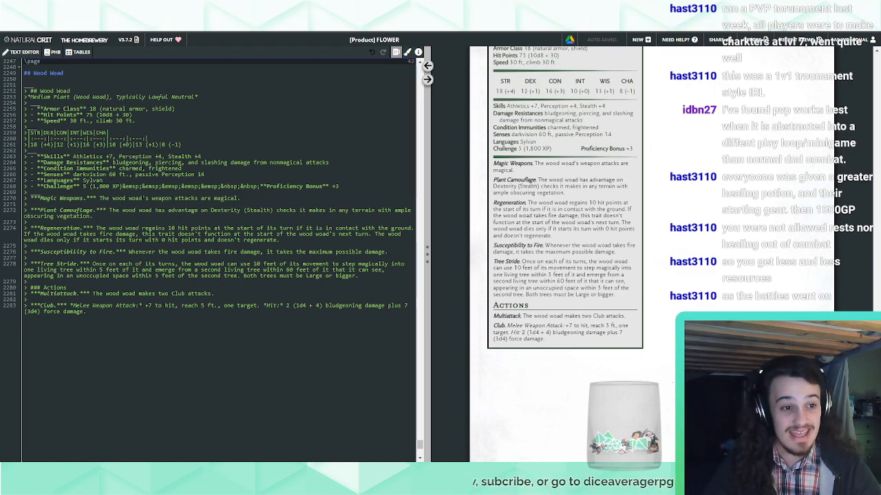
Add a bold-italic action entry named "Naturalizing Curse." below the Club attack, separated by an empty quoted line
{"action": "left_click", "coordinate": [228, 403]}
{"action": "key", "text": "Return"}
{"action": "type", "text": ">"}
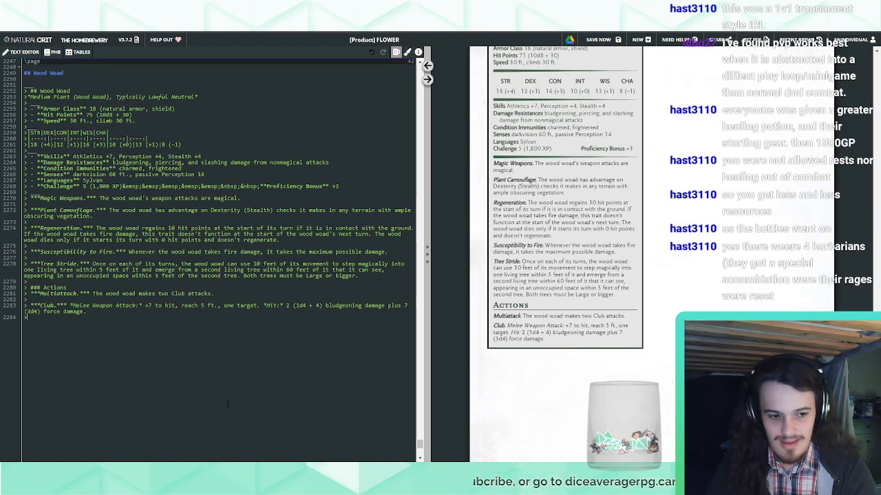
{"action": "key", "text": "Return"}
{"action": "type", "text": ">"}
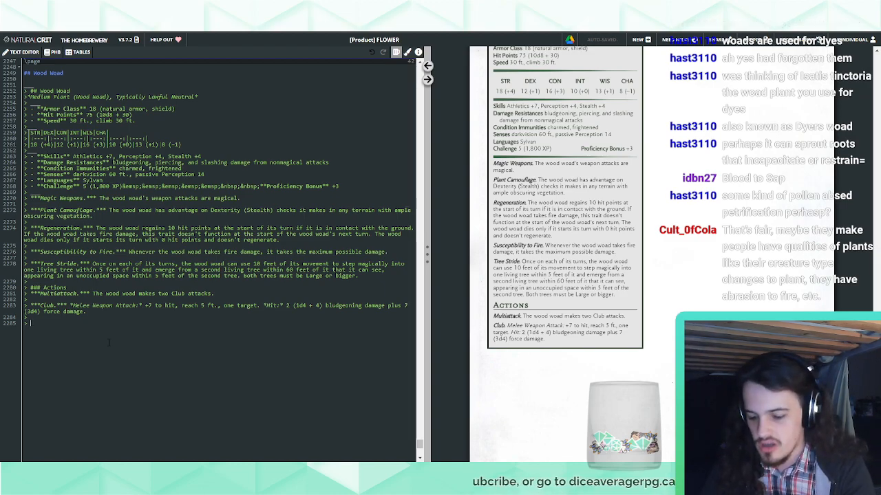
{"action": "type", "text": "***Curse o***"}
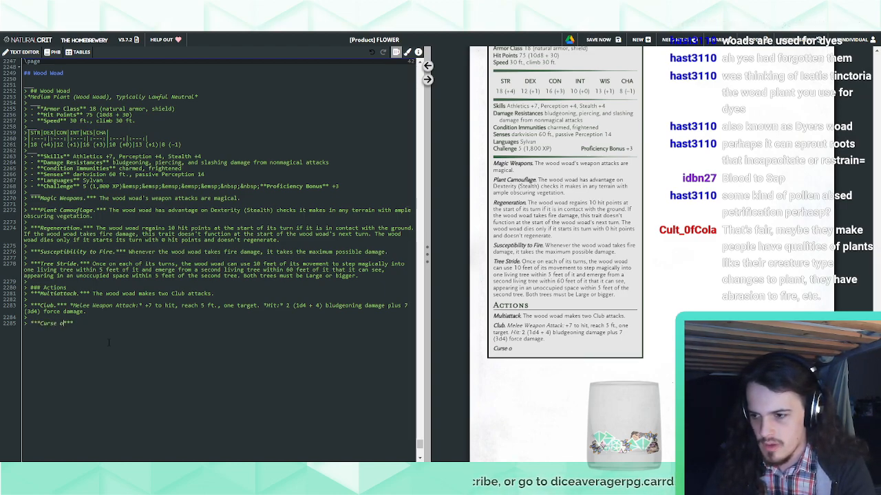
{"action": "type", "text": "f"}
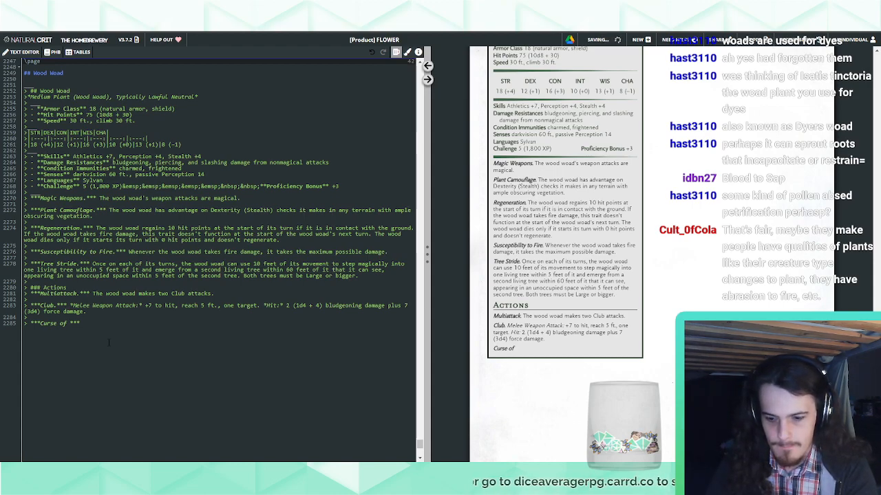
{"action": "key", "text": "ctrl+shift+Left"}
{"action": "key", "text": "ctrl+shift+Left"}
{"action": "type", "text": "Natura"}
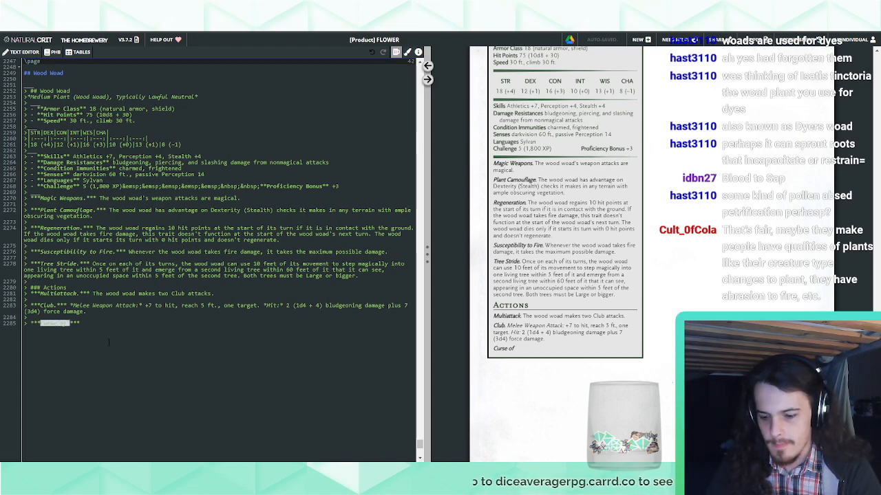
{"action": "type", "text": "lizing Curse."}
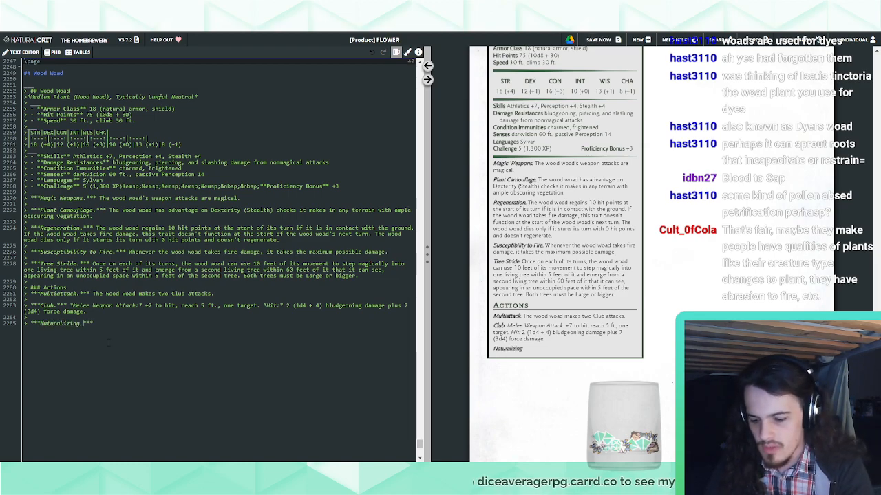
{"action": "key", "text": "End"}
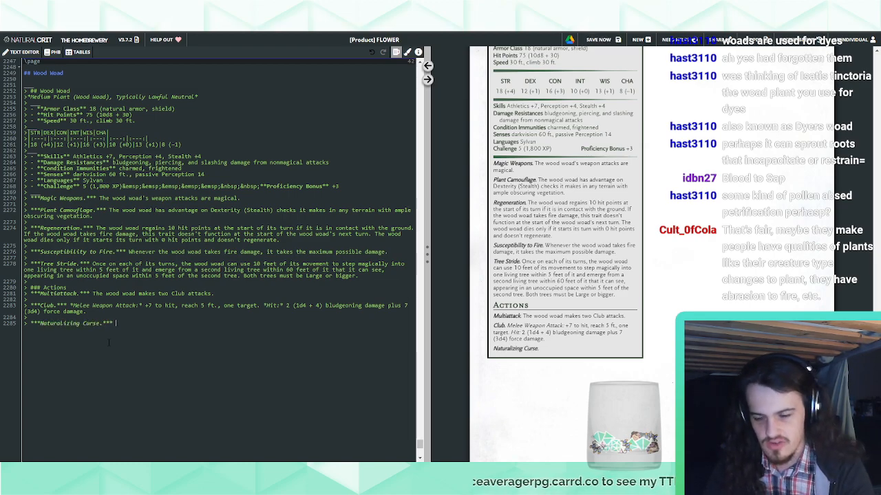
Begin the Naturalizing Curse description with "The wood woad stares at a creature that it can see within 30 feet of it,"
{"action": "type", "text": "The woo"}
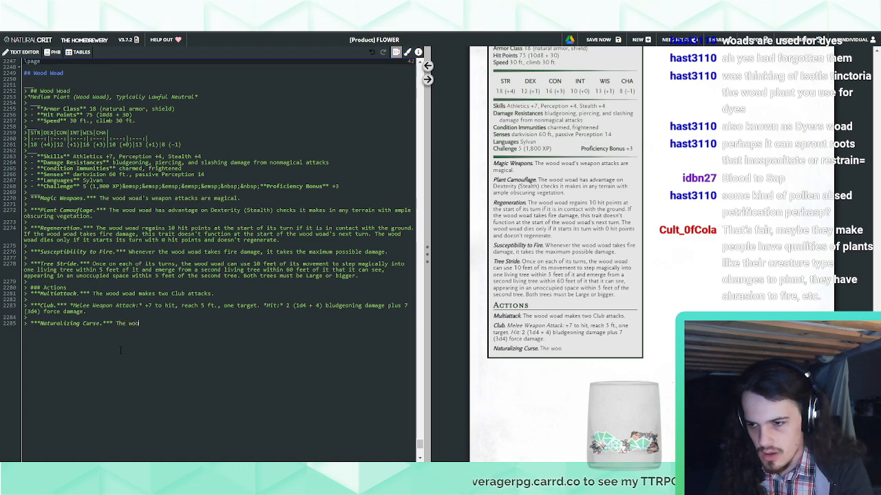
{"action": "type", "text": "d woad stares into the w"}
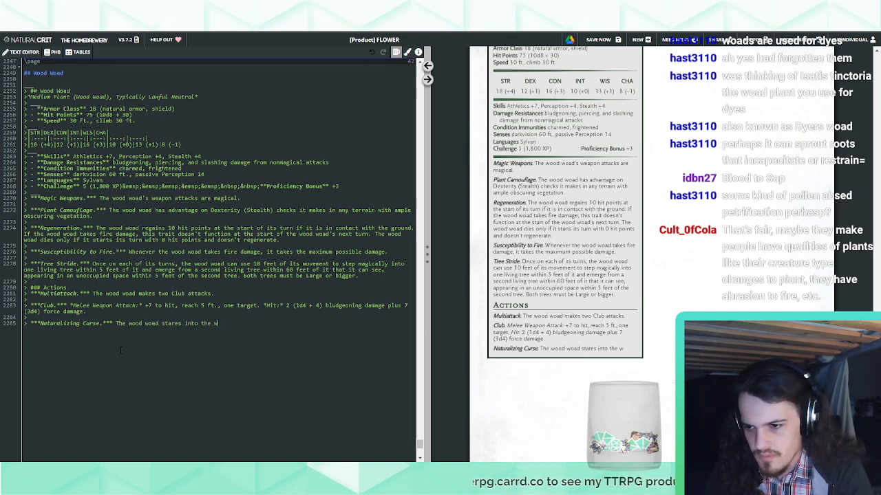
{"action": "key", "text": "BackSpace"}
{"action": "key", "text": "BackSpace"}
{"action": "key", "text": "BackSpace"}
{"action": "key", "text": "BackSpace"}
{"action": "key", "text": "BackSpace"}
{"action": "key", "text": "BackSpace"}
{"action": "key", "text": "BackSpace"}
{"action": "key", "text": "BackSpace"}
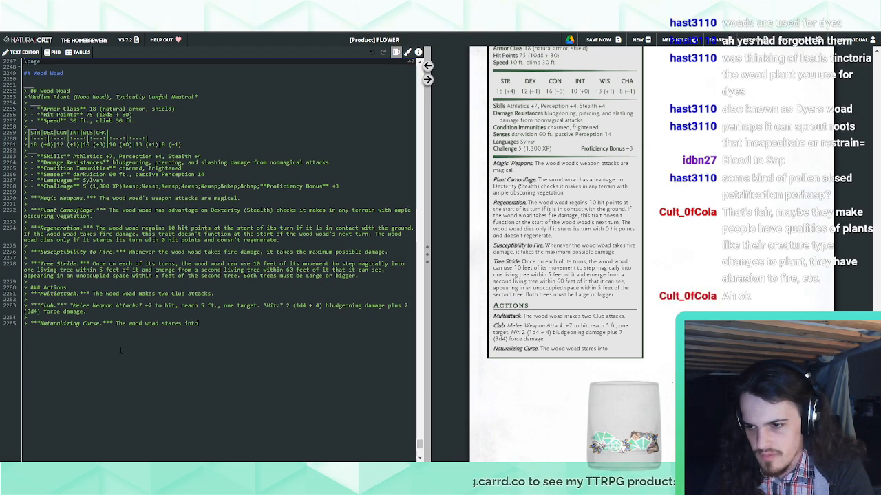
{"action": "key", "text": "BackSpace"}
{"action": "type", "text": "at a "}
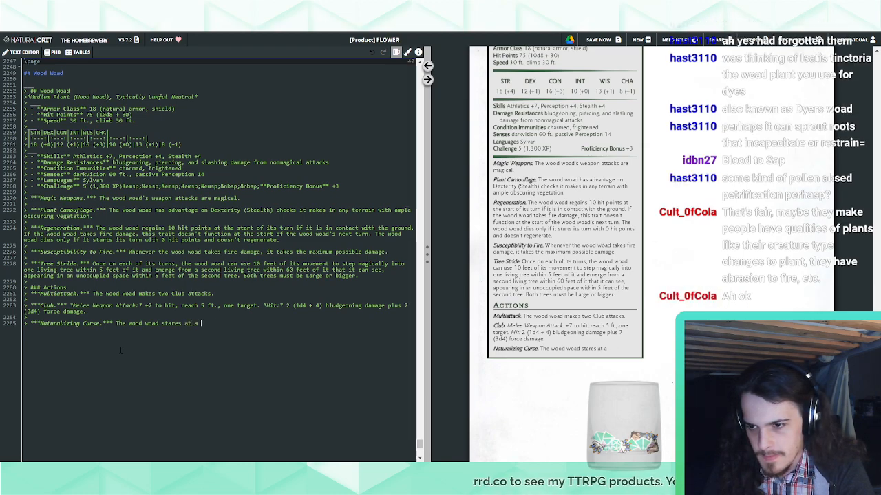
{"action": "type", "text": "creature that"}
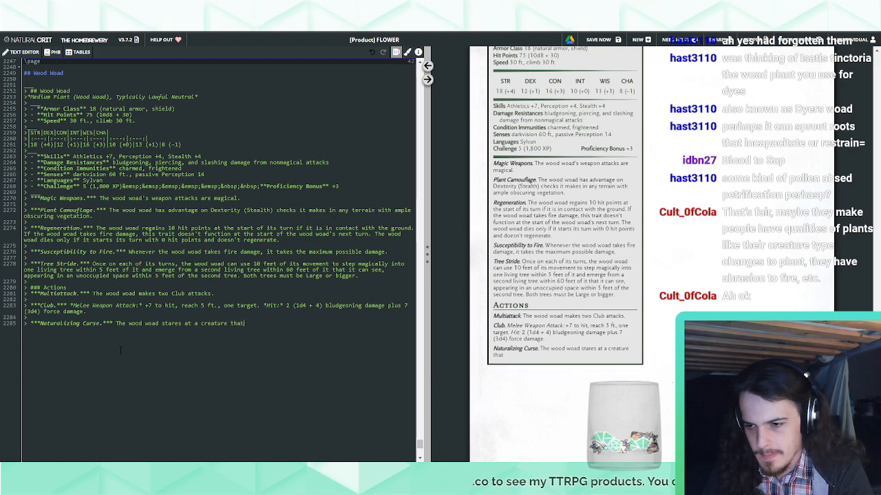
{"action": "type", "text": " it can see wit"}
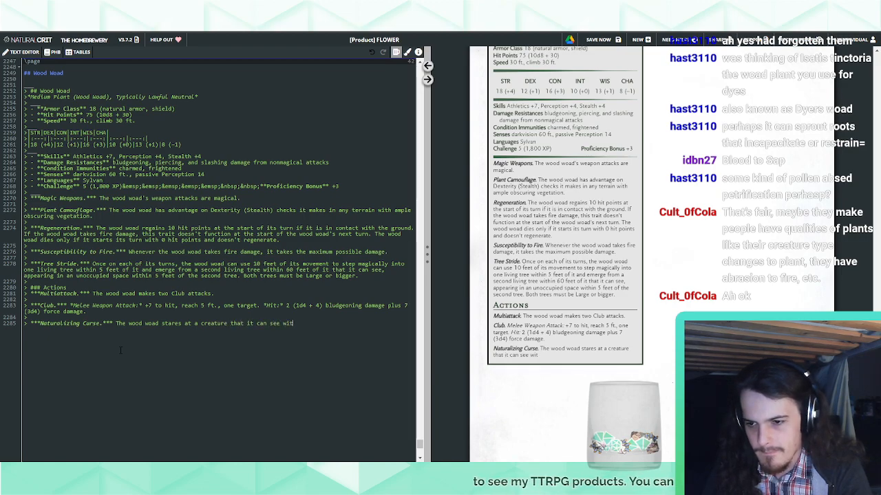
{"action": "type", "text": "ht"}
{"action": "type", "text": "n 30 feet of it,"}
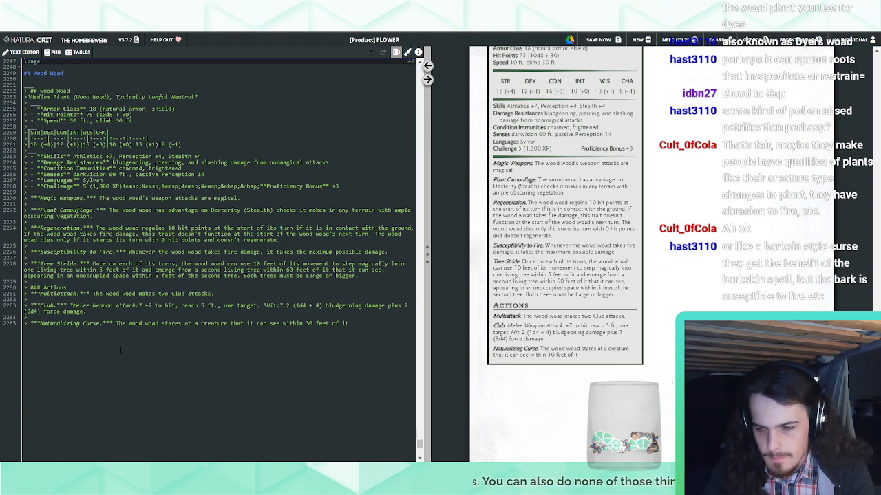
Continue the Naturalizing Curse description with "magically willing nature to overtake its body"
{"action": "type", "text": "magically "}
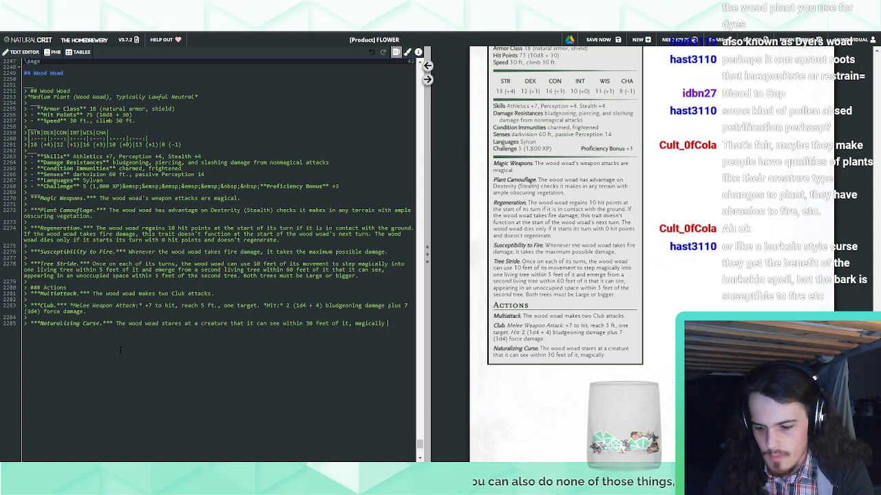
{"action": "type", "text": "willing nature to "}
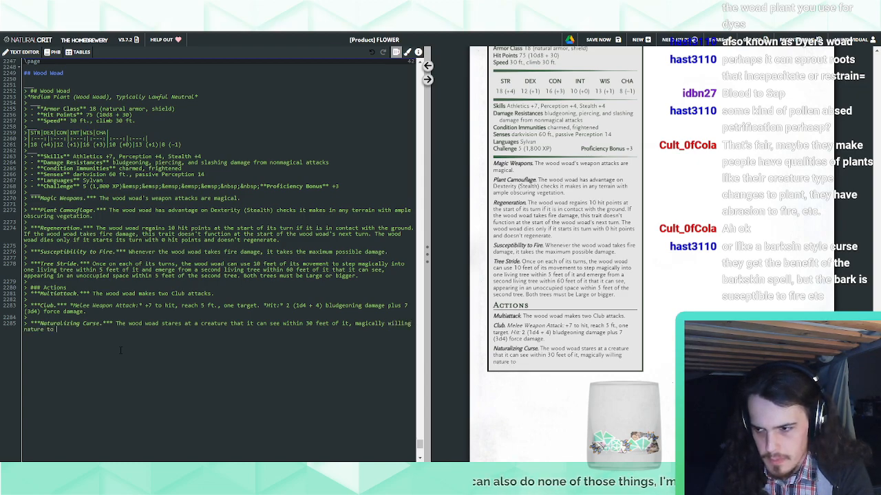
{"action": "type", "text": "overtake"}
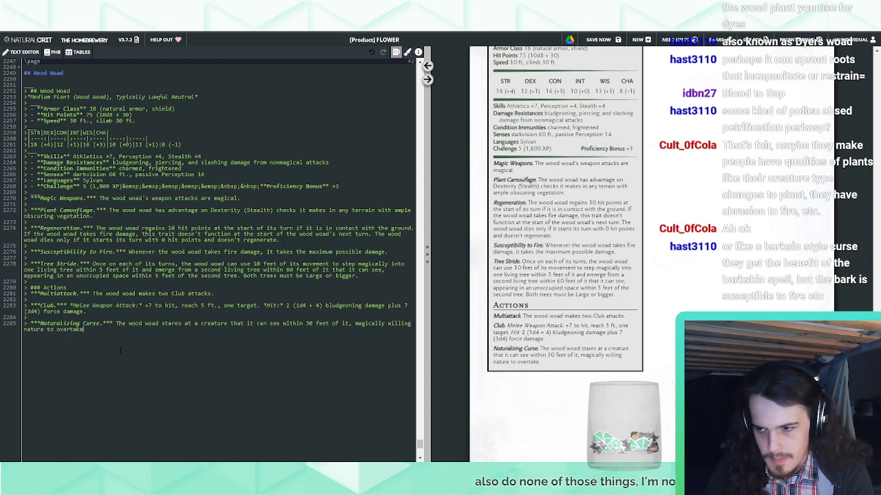
{"action": "type", "text": " its body. If"}
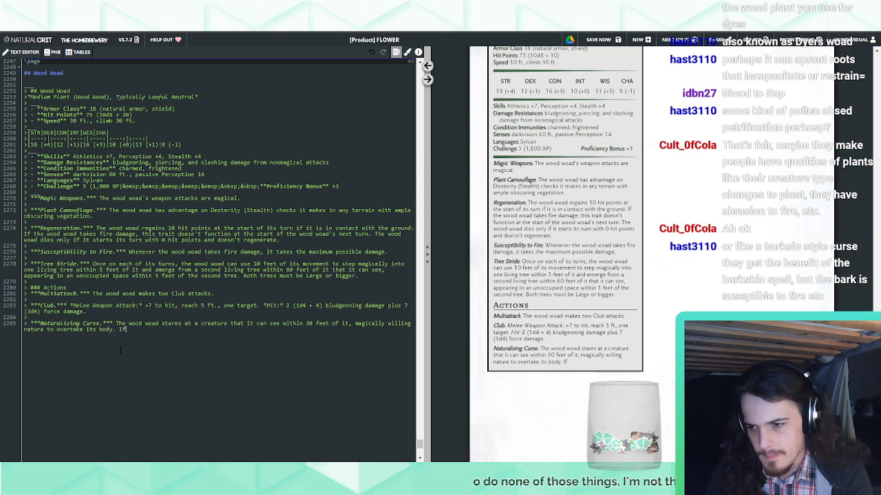
{"action": "type", "text": " the target can"}
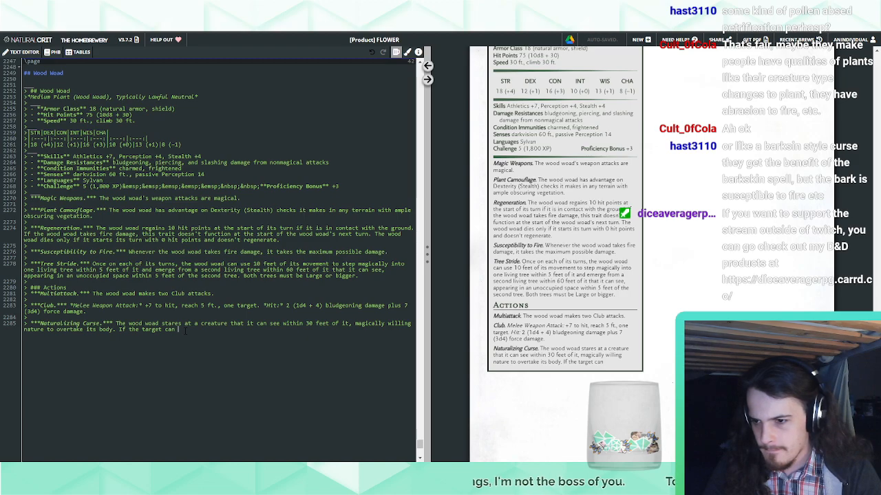
Add "If the target is able to see the wood woad's eyes, it must make a DC 14" to the Naturalizing Curse description
{"action": "key", "text": "BackSpace"}
{"action": "key", "text": "BackSpace"}
{"action": "key", "text": "BackSpace"}
{"action": "type", "text": "is able to"}
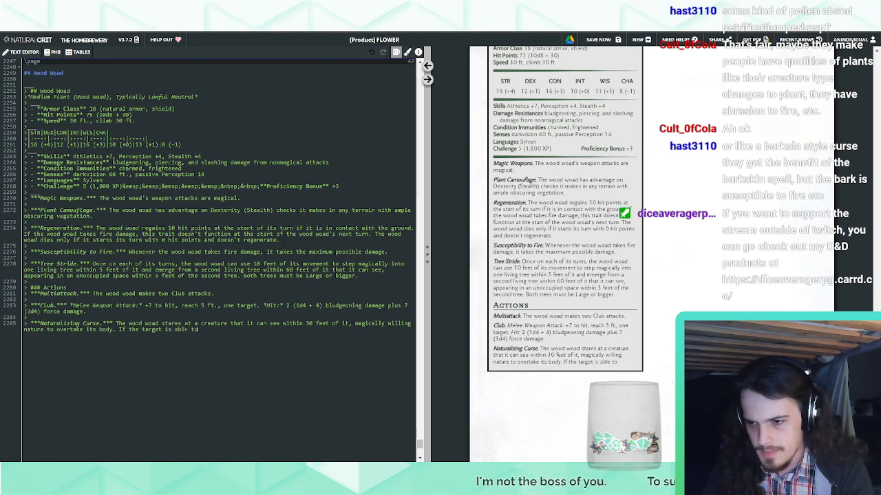
{"action": "type", "text": " see the wood"}
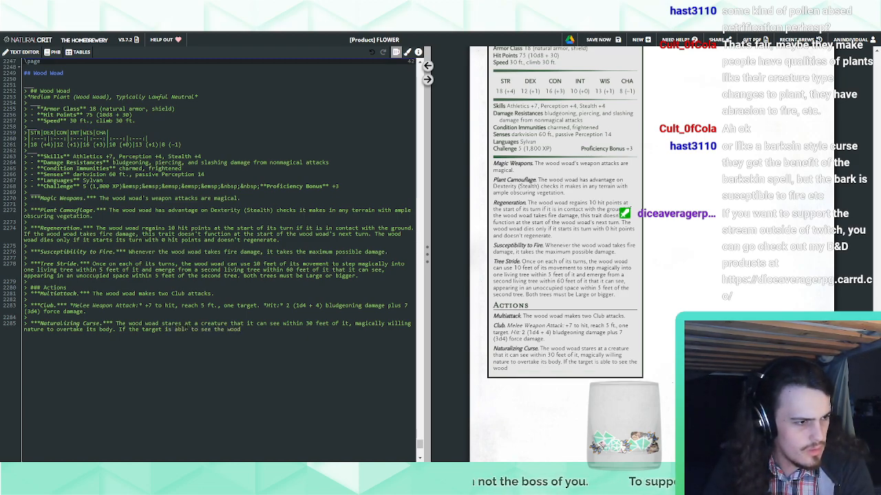
{"action": "type", "text": " wood's eyes, it must"}
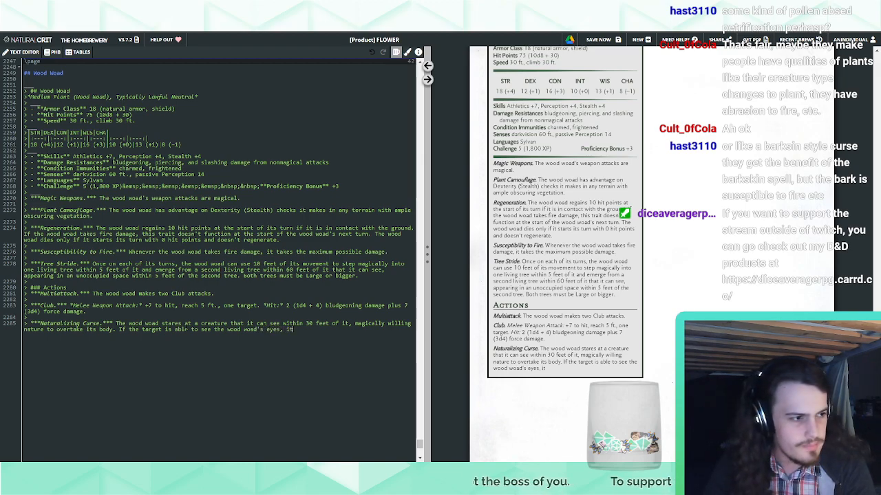
{"action": "type", "text": " make a DC"}
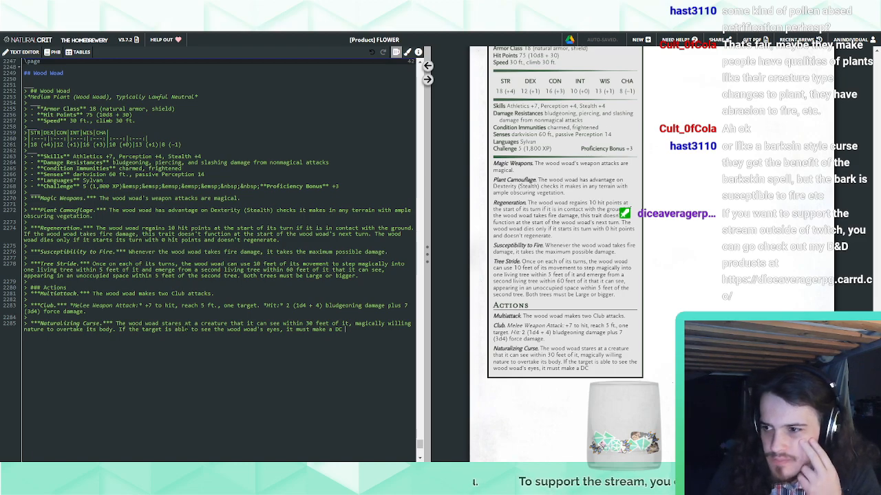
{"action": "type", "text": "14"}
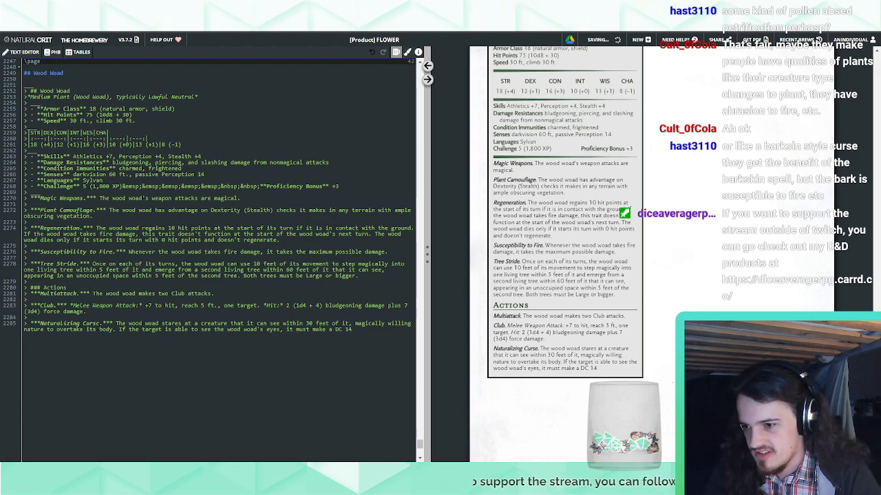
Add the usage limit "(1/Day)" to the Naturalizing Curse name, before its period
{"action": "left_click", "coordinate": [97, 324]}
{"action": "type", "text": "("}
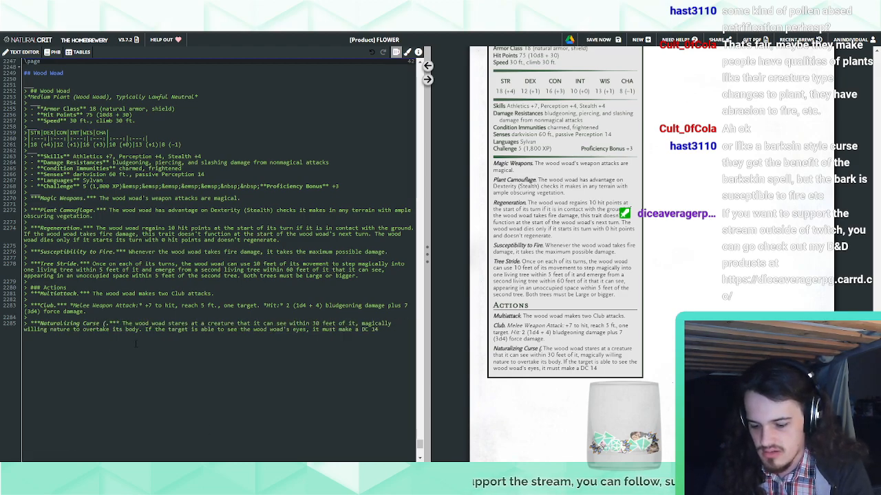
{"action": "type", "text": "1/Day)"}
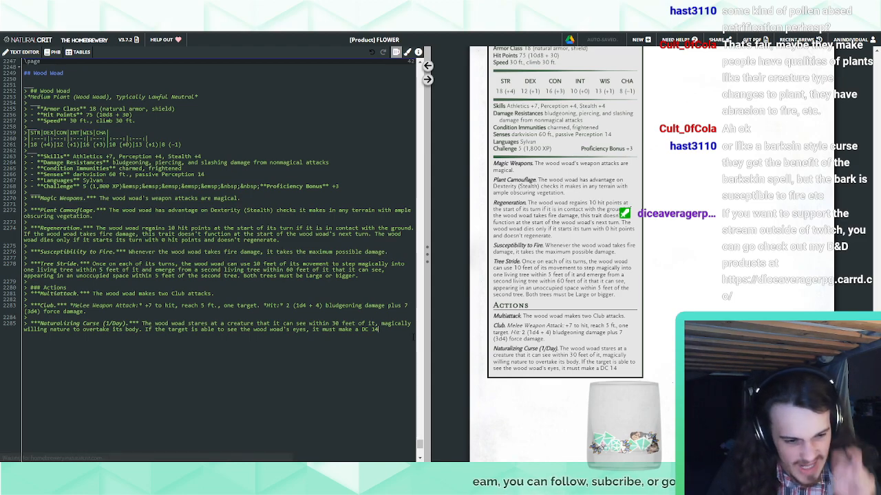
Specify a "Wisdom saving throw" after DC 14 in the Naturalizing Curse description
{"action": "type", "text": "Wisdom "}
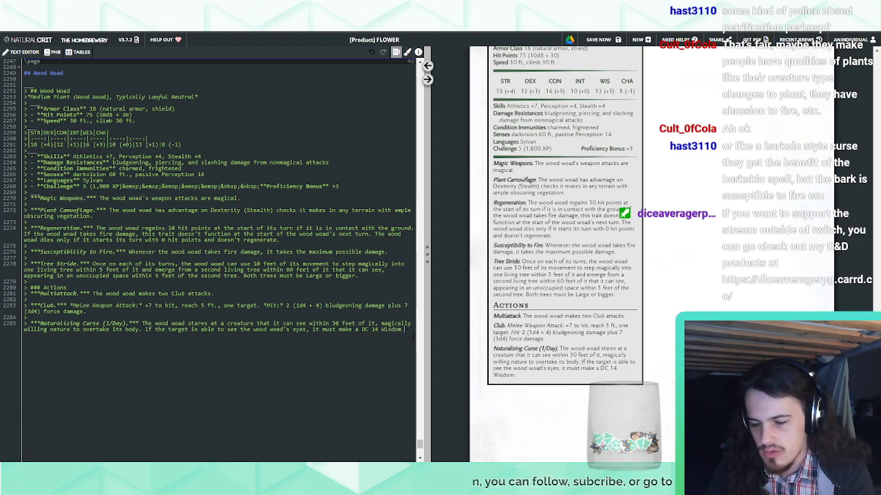
{"action": "type", "text": "saving throw"}
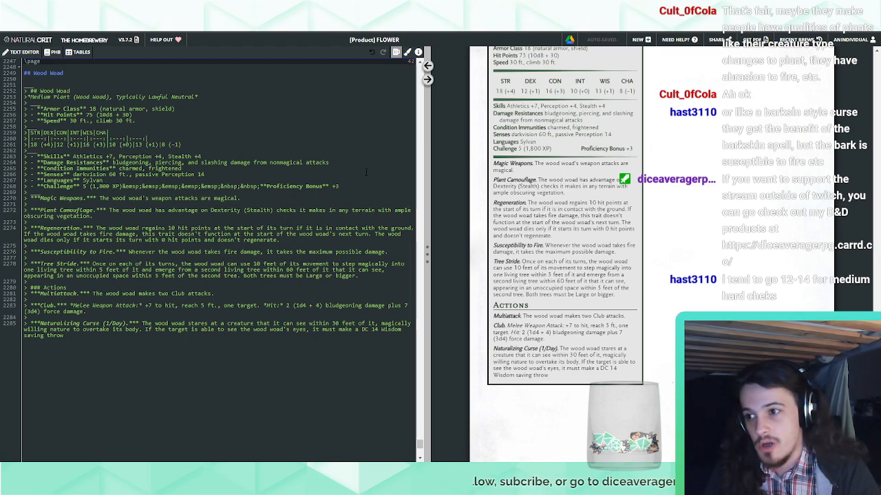
{"action": "left_click", "coordinate": [338, 185]}
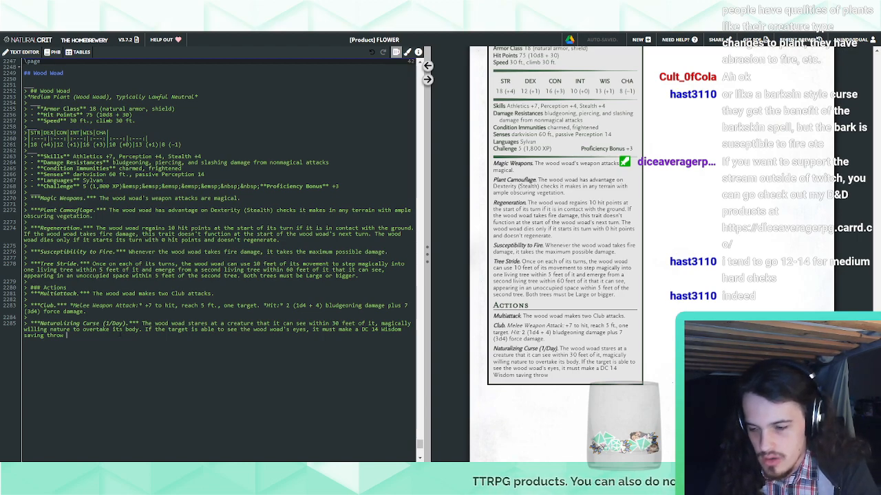
Try ending the Naturalizing Curse saving throw sentence with "or become petrified"
{"action": "type", "text": "or become petrified"}
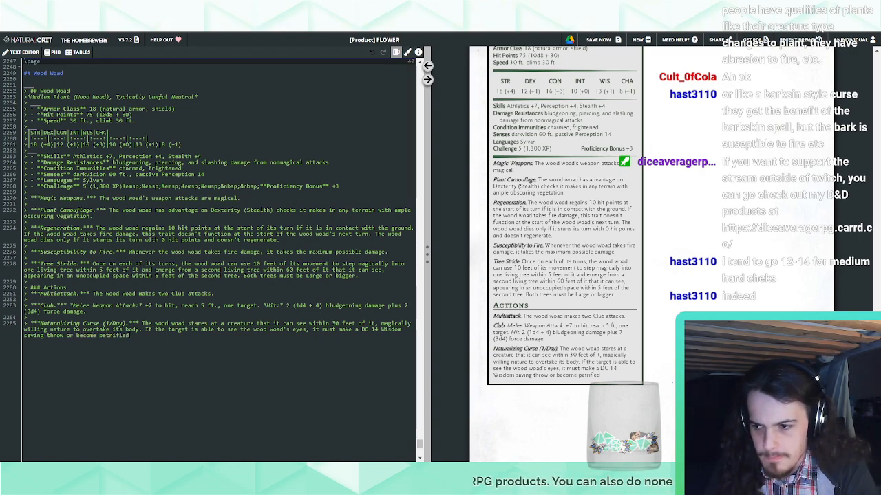
{"action": "key", "text": "BackSpace"}
{"action": "key", "text": "BackSpace"}
{"action": "key", "text": "BackSpace"}
{"action": "key", "text": "BackSpace"}
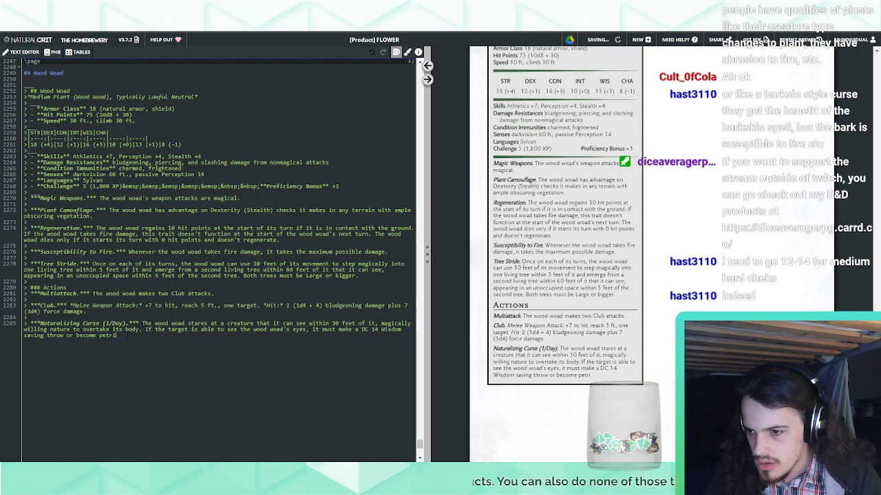
Replace "or become petri" in the Naturalizing Curse description with "against being magically petrified."
{"action": "left_click_drag", "start_coordinate": [117, 337], "coordinate": [68, 336]}
{"action": "type", "text": "against being magically p"}
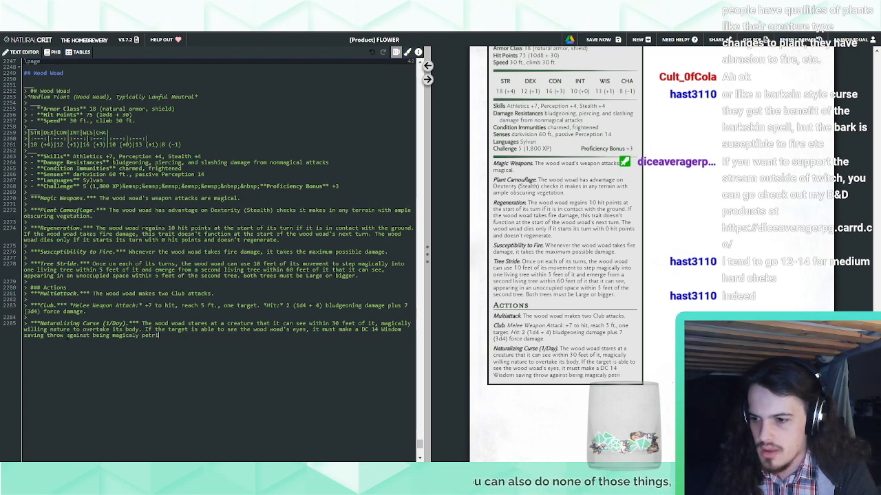
{"action": "type", "text": "etr"}
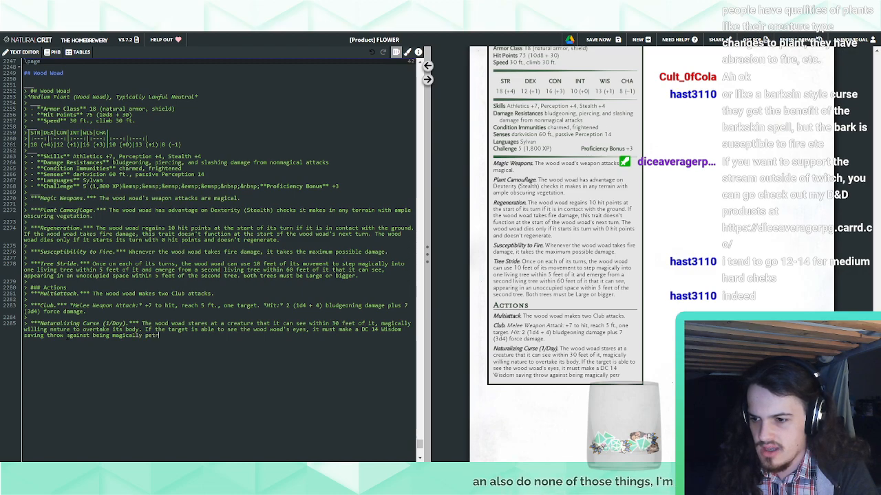
{"action": "type", "text": "ified."}
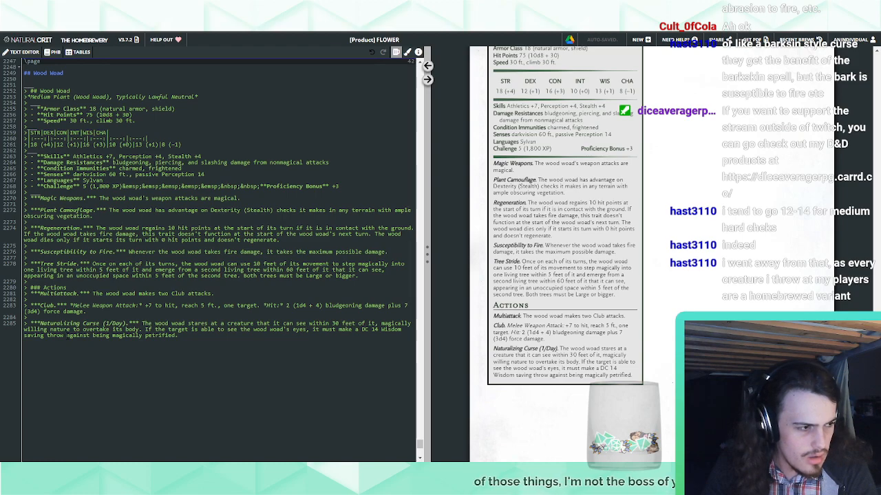
Add "On a failed save, the creature begins to turn to wood and plantmatter and" to the Naturalizing Curse description
{"action": "type", "text": "On a"}
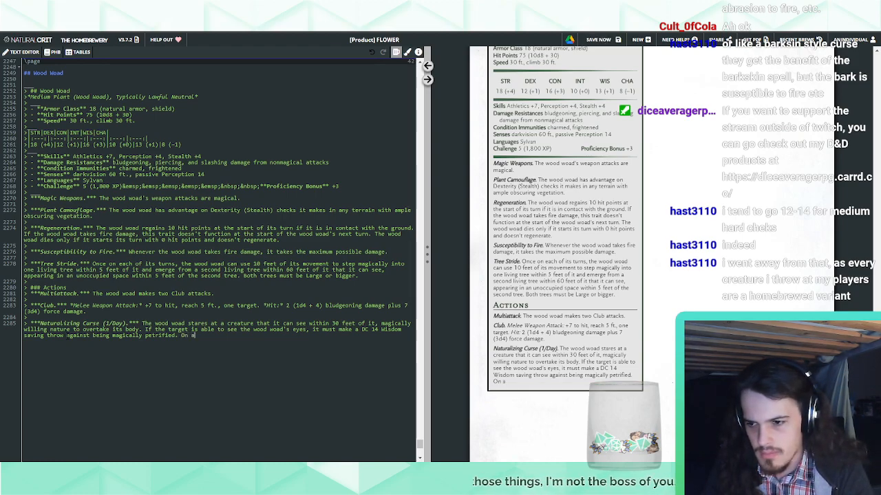
{"action": "type", "text": " failed save, "}
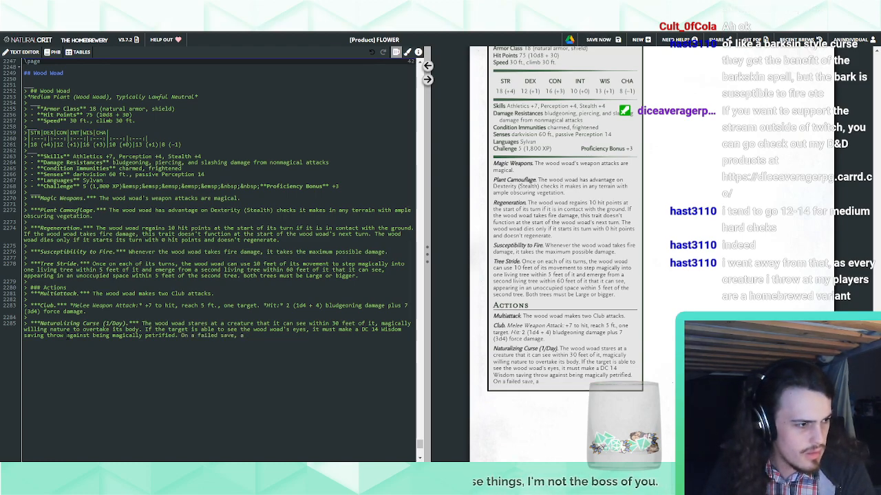
{"action": "type", "text": "the creature "}
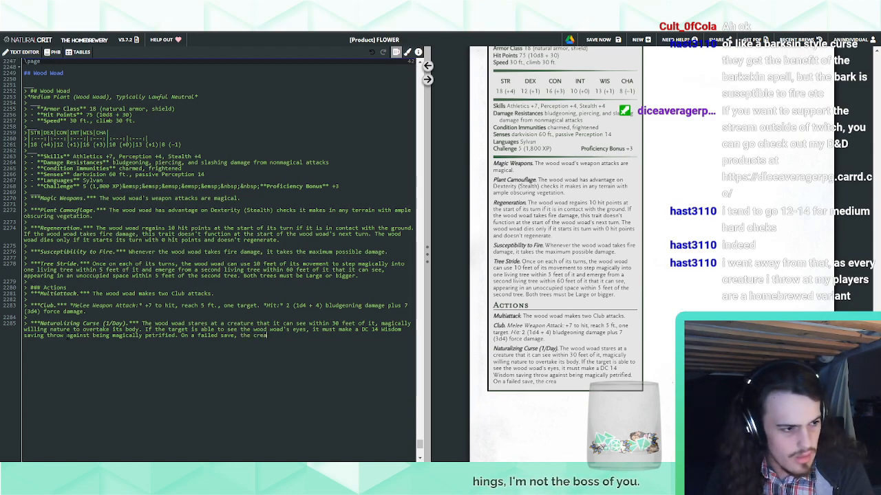
{"action": "type", "text": "begins to"}
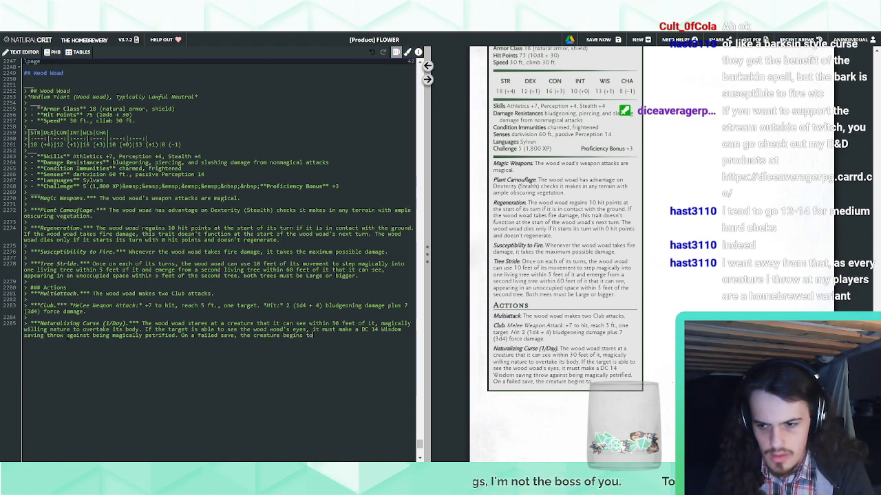
{"action": "type", "text": " turn to wood"}
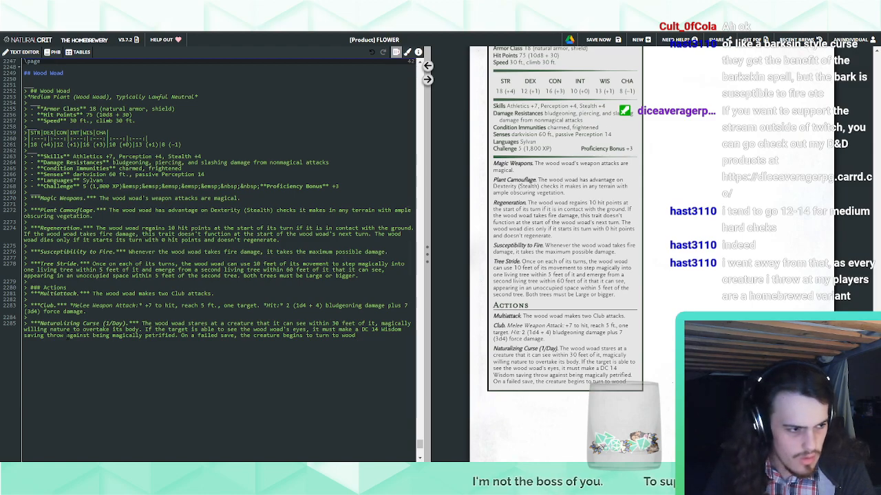
{"action": "type", "text": " and plantmatter and"}
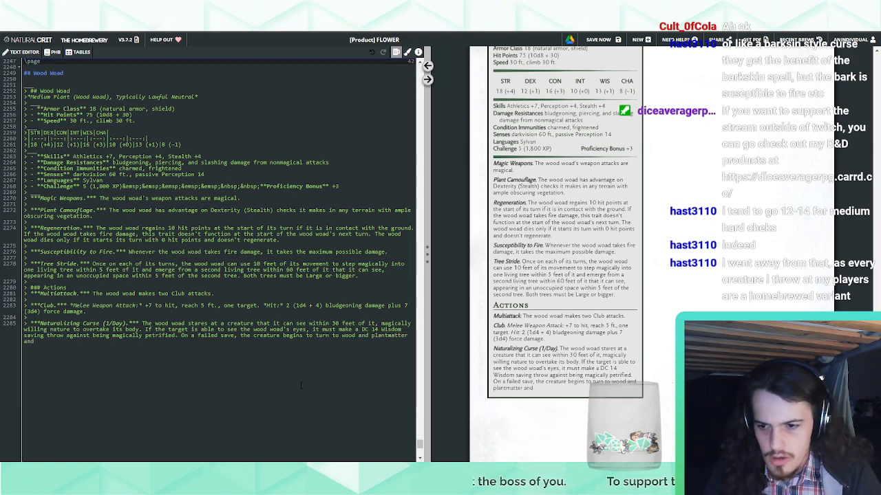
Remove "wood and" from the Naturalizing Curse's failed-save sentence and continue it with "is restrained"
{"action": "left_click_drag", "start_coordinate": [342, 335], "coordinate": [371, 336]}
{"action": "key", "text": "BackSpace"}
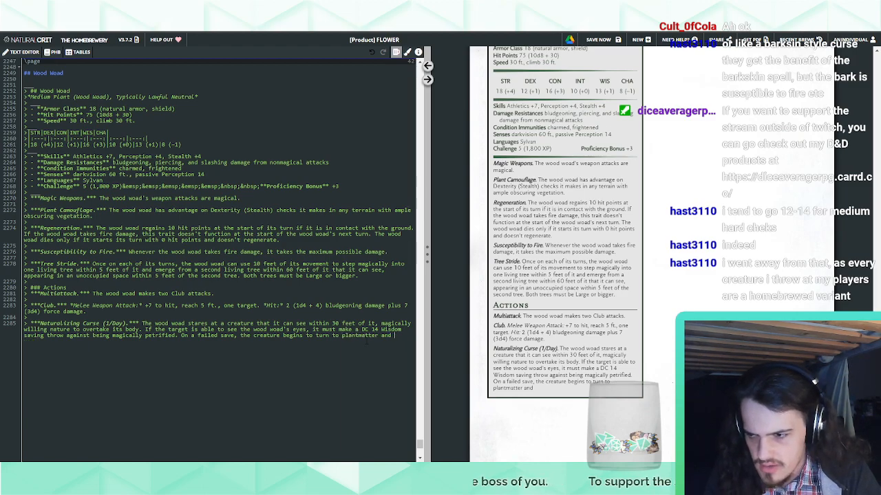
{"action": "left_click", "coordinate": [395, 336]}
{"action": "type", "text": "is restrained"}
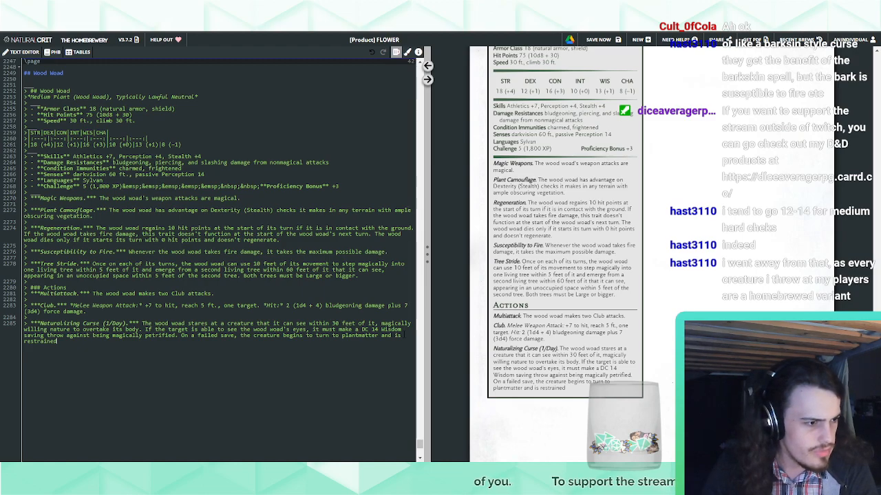
{"action": "type", "text": ". it must"}
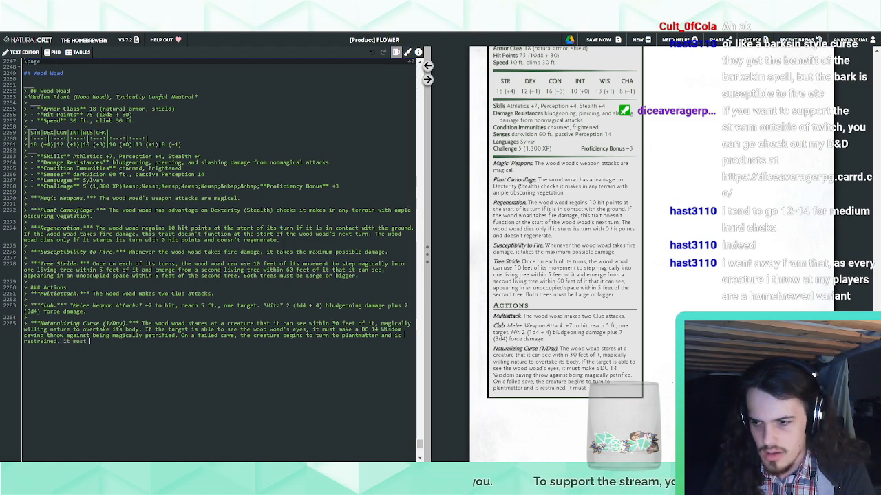
Add "It must repeat the saving throw at the end of its next turn. On a success, the effect ends" to the Naturalizing Curse
{"action": "key", "text": "BackSpace"}
{"action": "key", "text": "BackSpace"}
{"action": "key", "text": "BackSpace"}
{"action": "key", "text": "BackSpace"}
{"action": "key", "text": "BackSpace"}
{"action": "key", "text": "BackSpace"}
{"action": "key", "text": "BackSpace"}
{"action": "type", "text": "It must"}
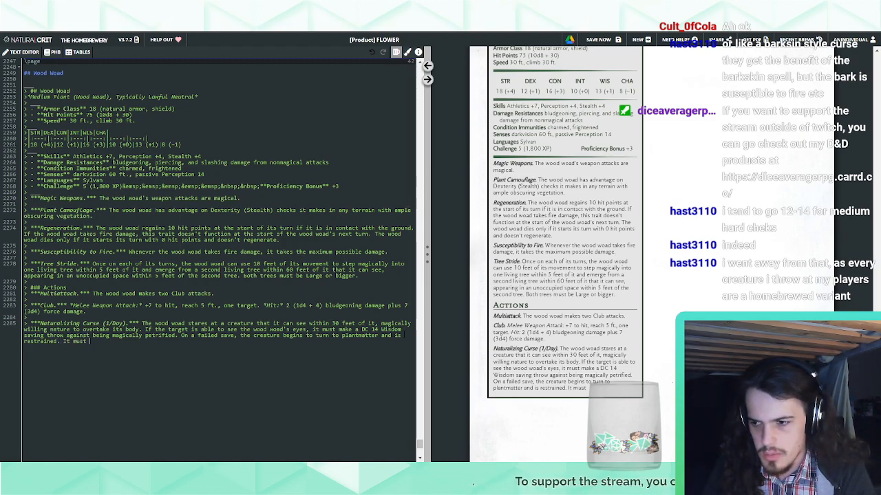
{"action": "type", "text": " repeat the saving thro"}
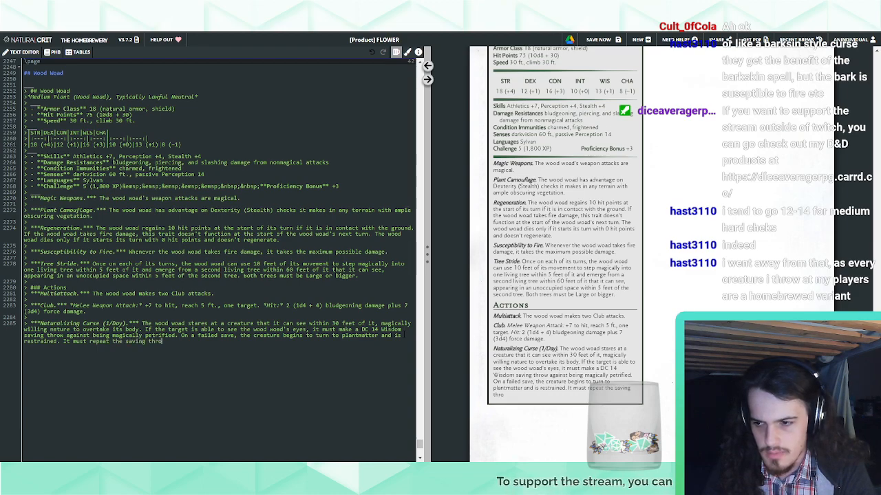
{"action": "type", "text": "w at the end o"}
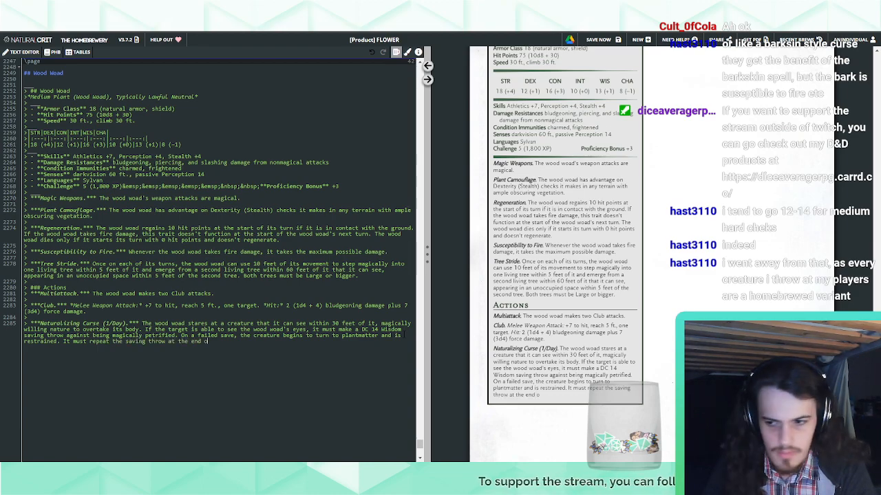
{"action": "type", "text": "f its next turn."}
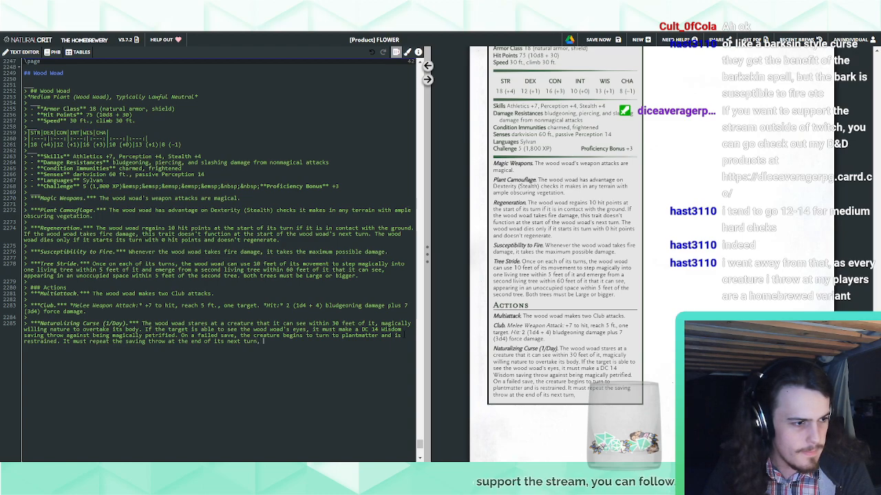
{"action": "type", "text": " On a success,"}
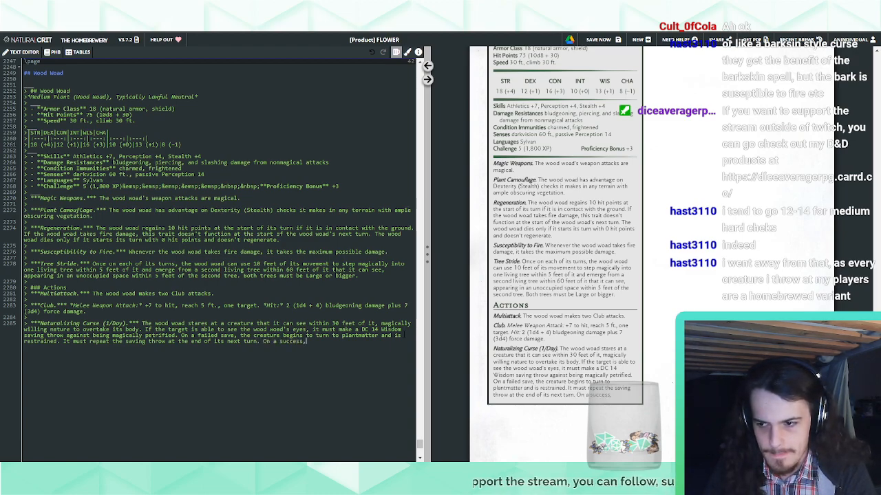
{"action": "type", "text": " the effect ends"}
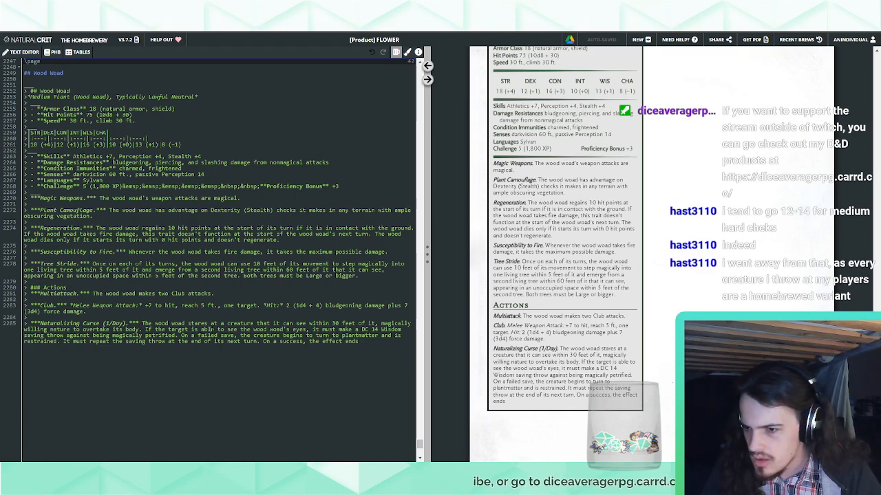
Replace "On a failed save," with "If the saving throw fails by 5 or more, the creature is instantly petrified. Otherwise," and split "plantmatter" into two words
{"action": "left_click_drag", "start_coordinate": [180, 335], "coordinate": [241, 335]}
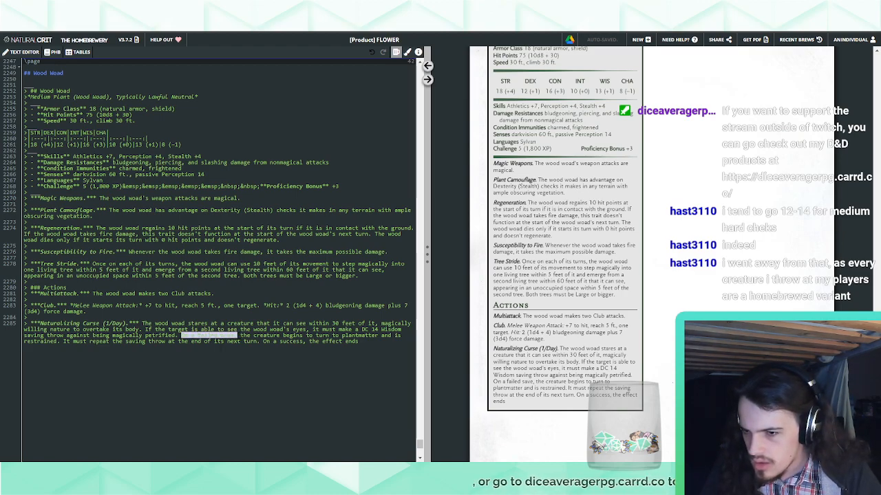
{"action": "type", "text": "If the saving throw fails by 5 or more, the creature is instantly petrified. Otherwise, a"}
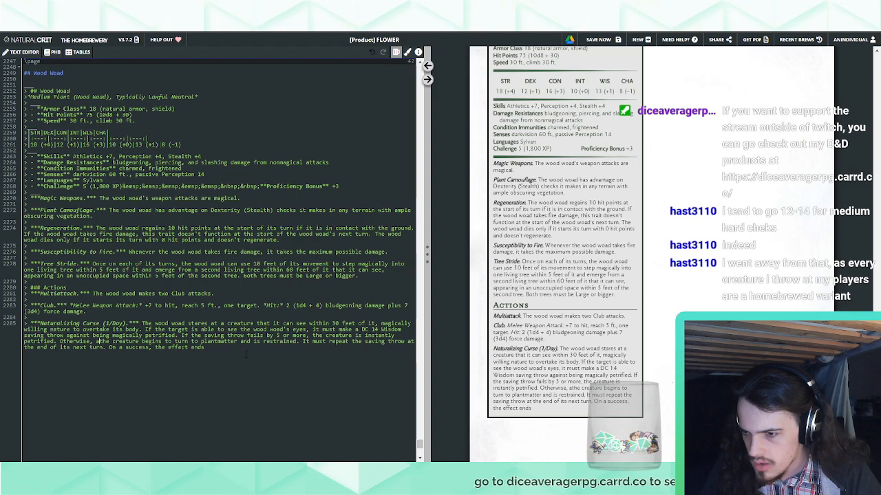
{"action": "key", "text": "Delete"}
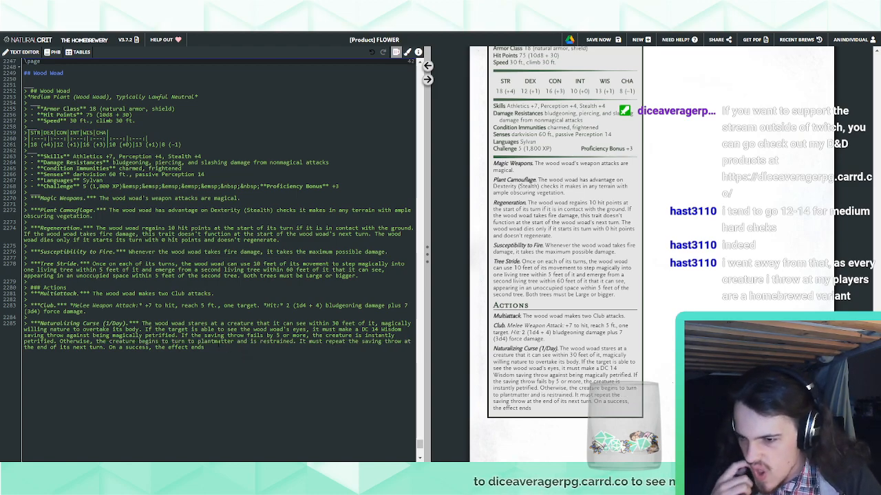
{"action": "left_click", "coordinate": [214, 341]}
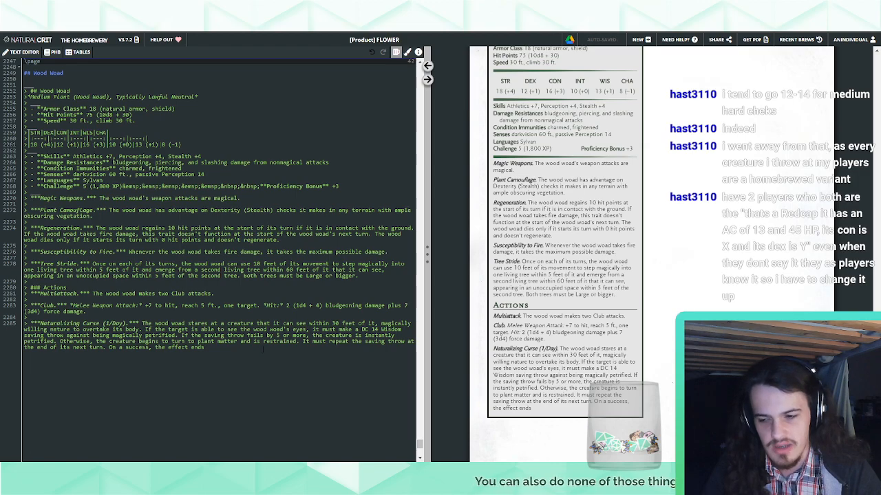
Set the average bludgeoning damage of the wood woad's Club attack to 6
{"action": "double_click", "coordinate": [288, 305]}
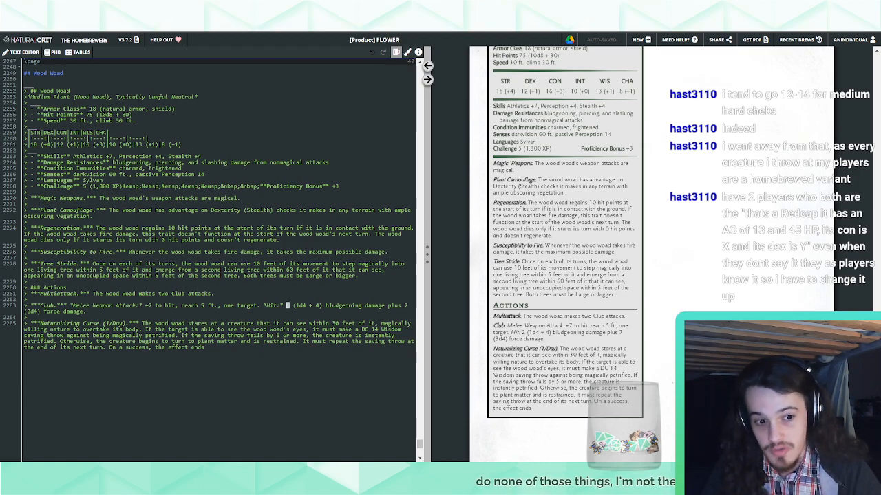
{"action": "type", "text": "6"}
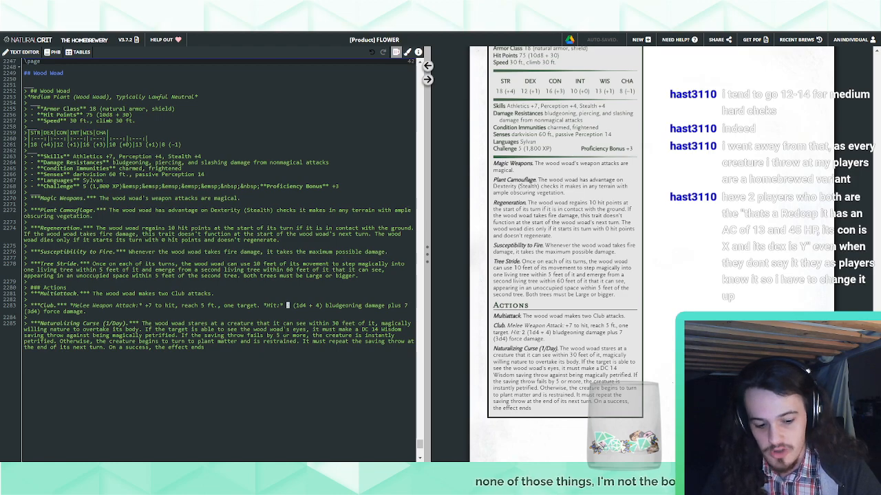
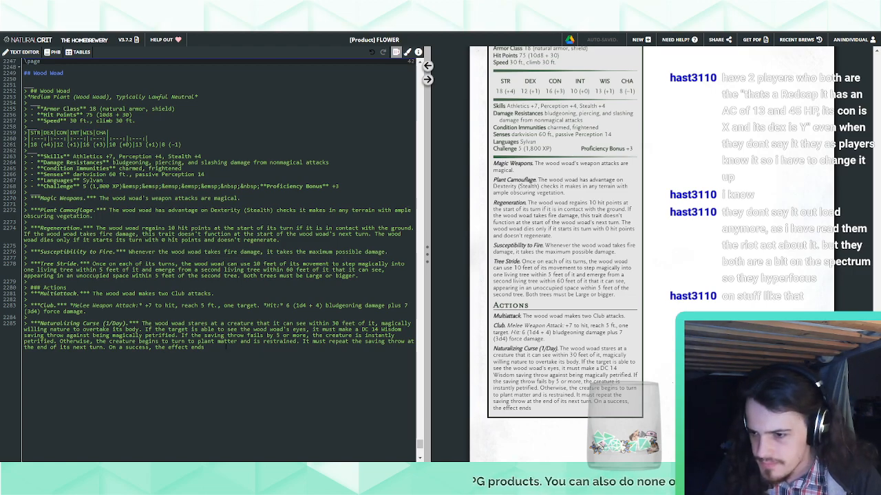
Replace "On a success, the effect ends" in the Naturalizing Curse with ", becoming petrified on a failure or ending the effect on a success."
{"action": "left_click_drag", "start_coordinate": [225, 348], "coordinate": [108, 348]}
{"action": "type", "text": "The restrained creature must repeat the saving throw at the end of its next turn, becoming petrified on a failure or ending the effect on a success."}
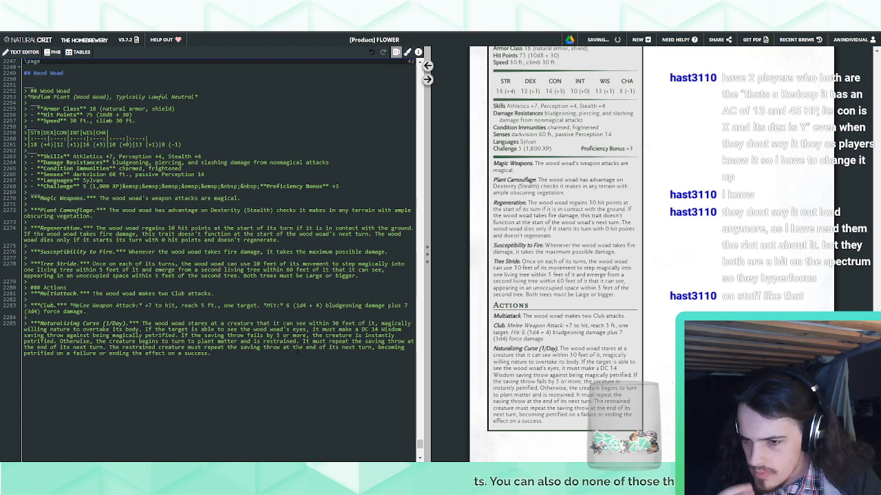
{"action": "mouse_move", "coordinate": [301, 348]}
{"action": "left_mouse_down"}
{"action": "mouse_move", "coordinate": [108, 348]}
{"action": "mouse_move", "coordinate": [303, 342]}
{"action": "left_mouse_up"}
{"action": "left_click", "coordinate": [222, 354]}
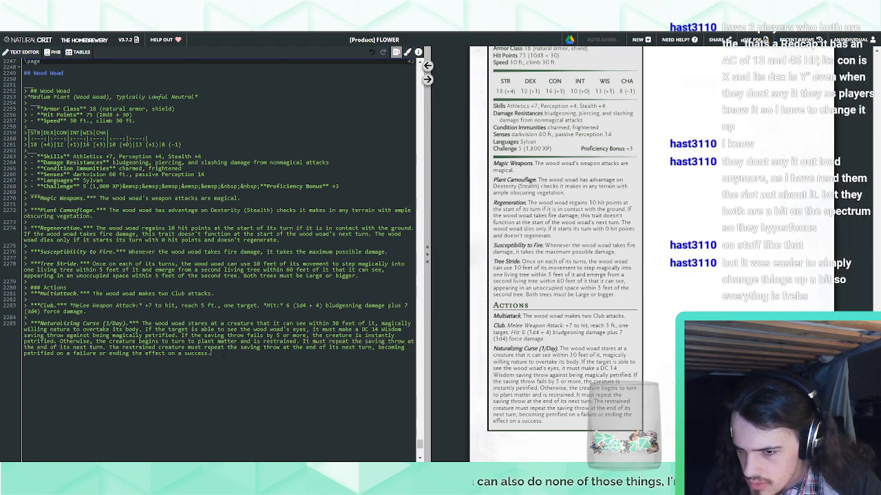
{"action": "left_click_drag", "start_coordinate": [368, 348], "coordinate": [103, 347]}
{"action": "key", "text": "BackSpace"}
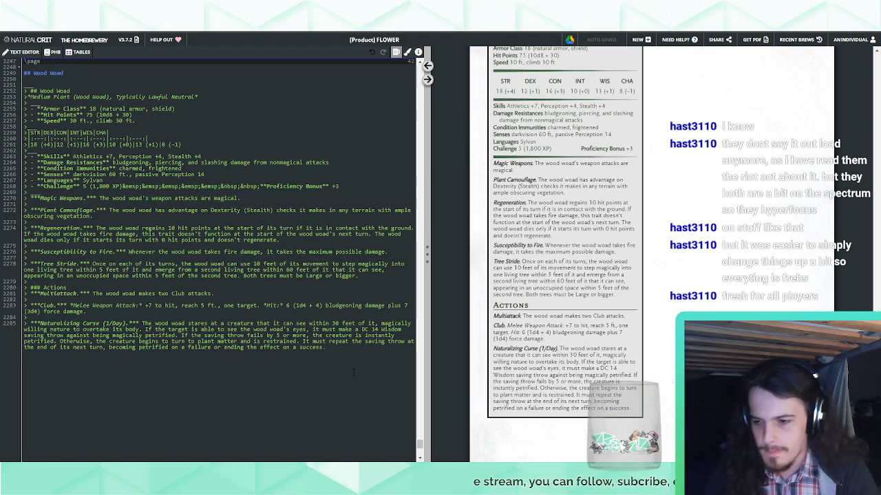
Add "for 1 hour" after "becoming petrified" in the Naturalizing Curse
{"action": "left_click", "coordinate": [169, 347]}
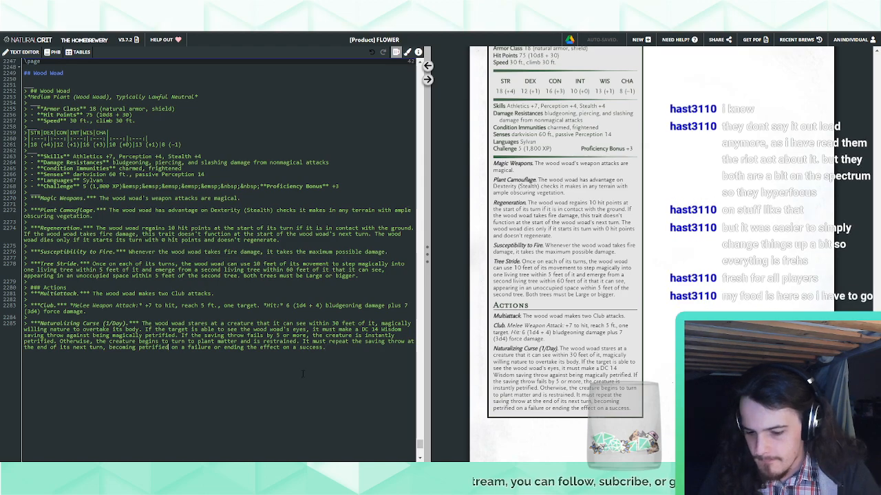
{"action": "type", "text": "for 1 hour"}
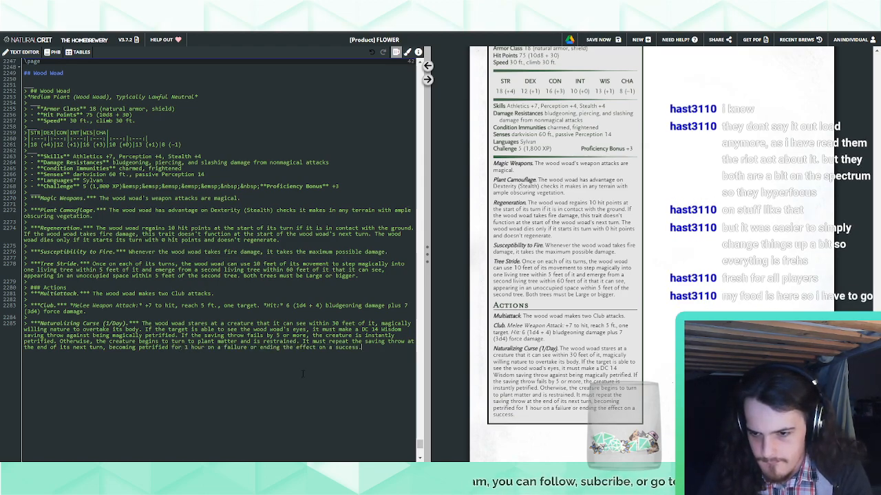
Start a new paragraph under the Naturalizing Curse, indented with three "&nbsp;" entities, reading "A creature petrified in this way"
{"action": "key", "text": "Return"}
{"action": "type", "text": "> nbsp;&nbsp;&nbsp"}
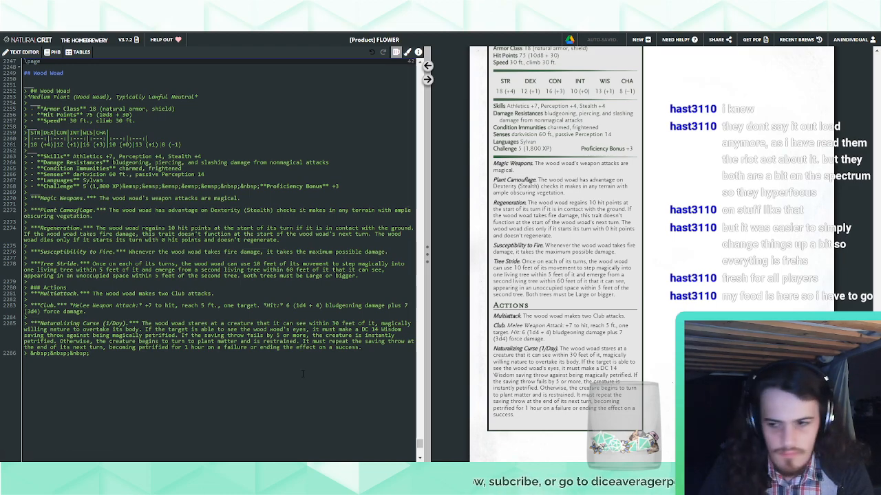
{"action": "type", "text": "A creature petrified "}
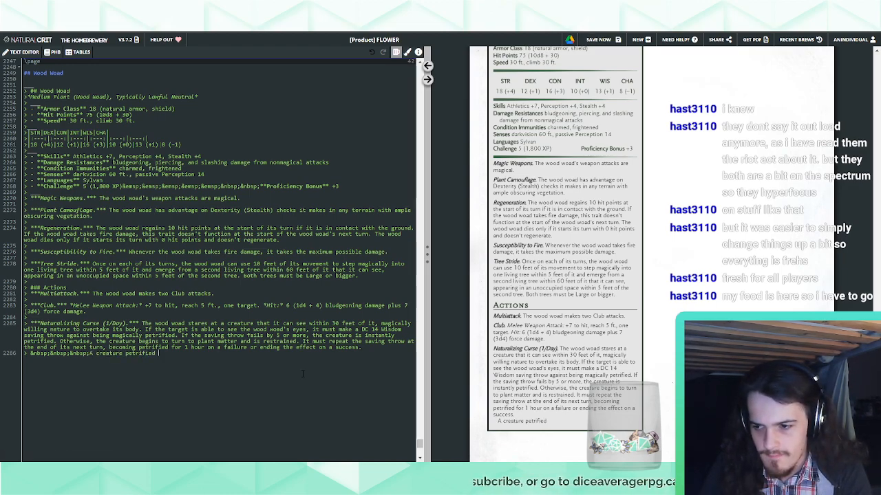
{"action": "type", "text": "in this way"}
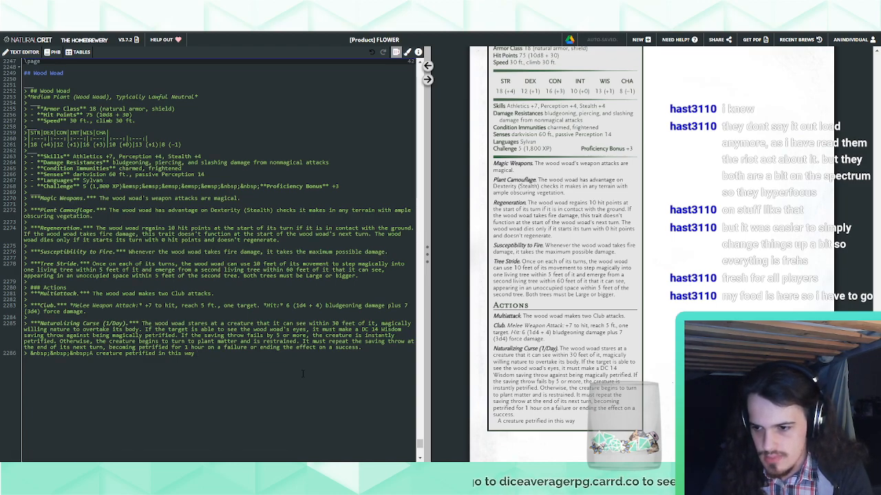
Replace the wording of the new indented paragraph with "While petrified in this way, a creature's weight"
{"action": "key", "text": "ctrl+shift+Left"}
{"action": "key", "text": "ctrl+shift+Left"}
{"action": "key", "text": "ctrl+shift+Left"}
{"action": "key", "text": "ctrl+shift+Left"}
{"action": "key", "text": "ctrl+shift+Left"}
{"action": "key", "text": "ctrl+shift+Left"}
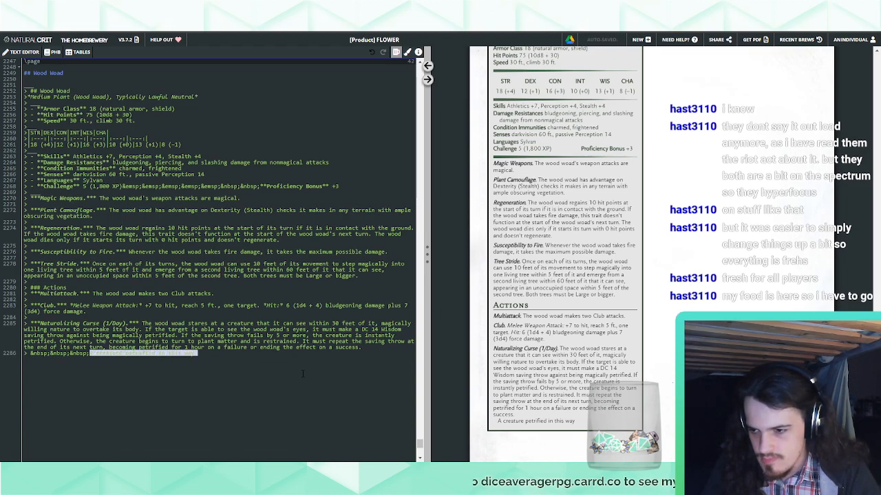
{"action": "key", "text": "BackSpace"}
{"action": "type", "text": "W"}
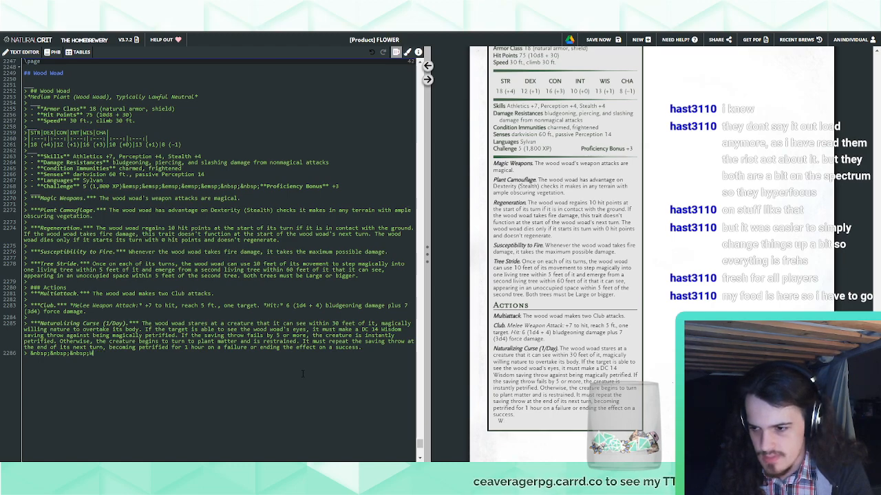
{"action": "type", "text": "hile petrifi"}
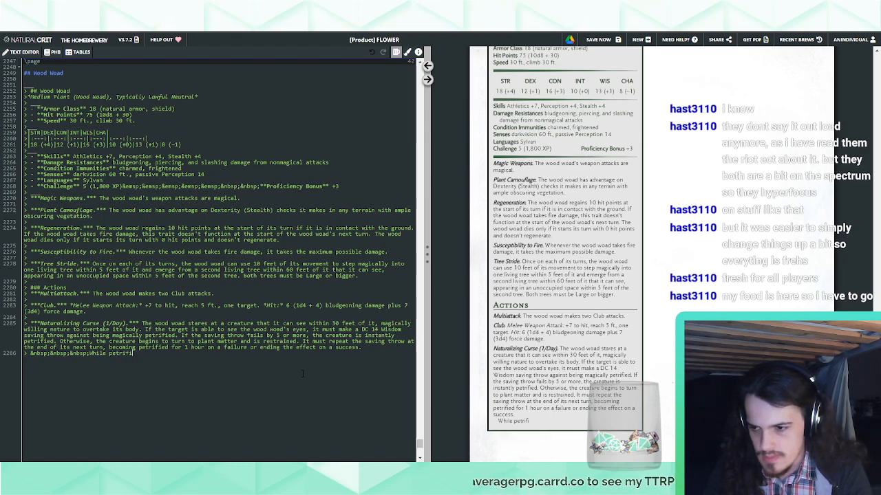
{"action": "type", "text": "ed in this way, a cr"}
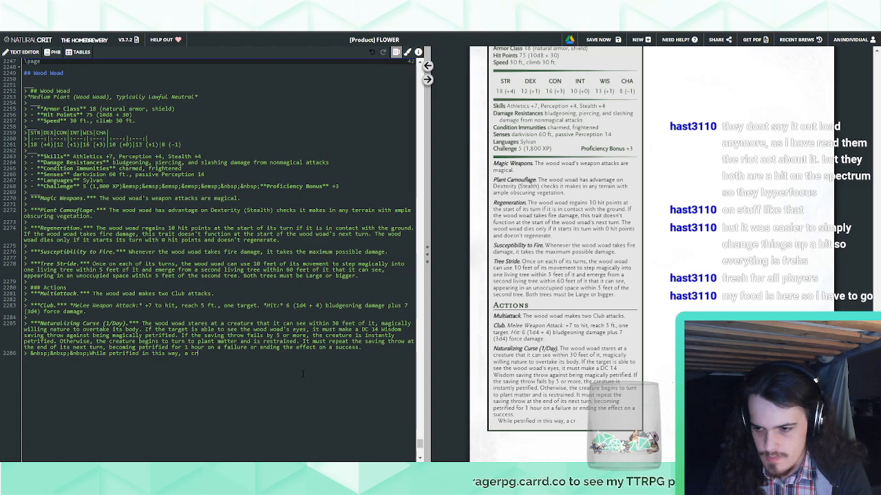
{"action": "type", "text": "eature's weight"}
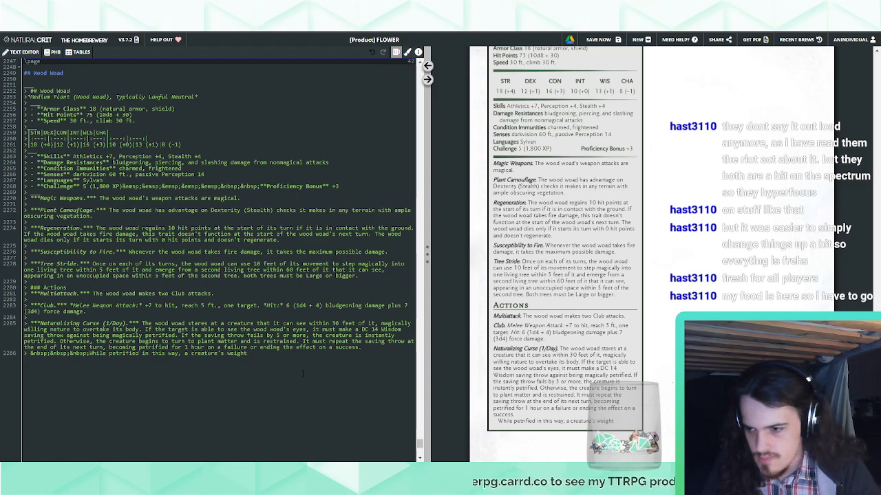
Change "While" to "When" and continue the sentence with "doesn't increase, it doesn't gain resistance to fire damage"
{"action": "double_click", "coordinate": [96, 353]}
{"action": "type", "text": "When"}
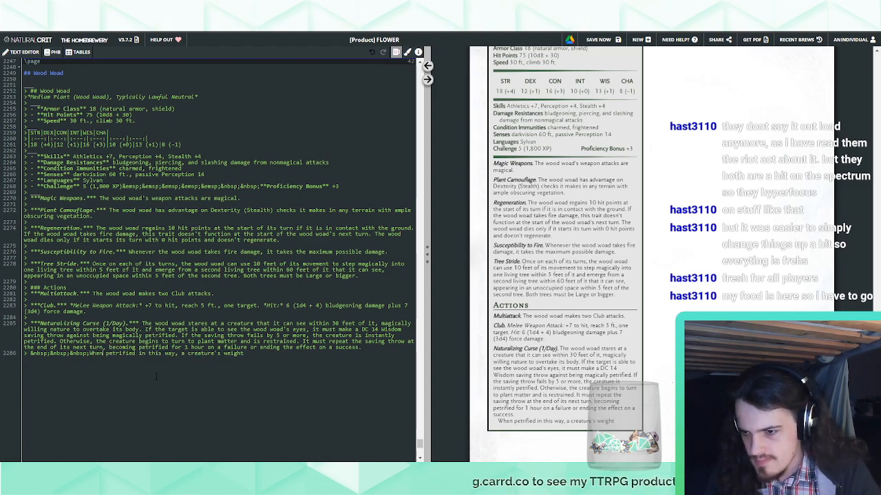
{"action": "type", "text": "does"}
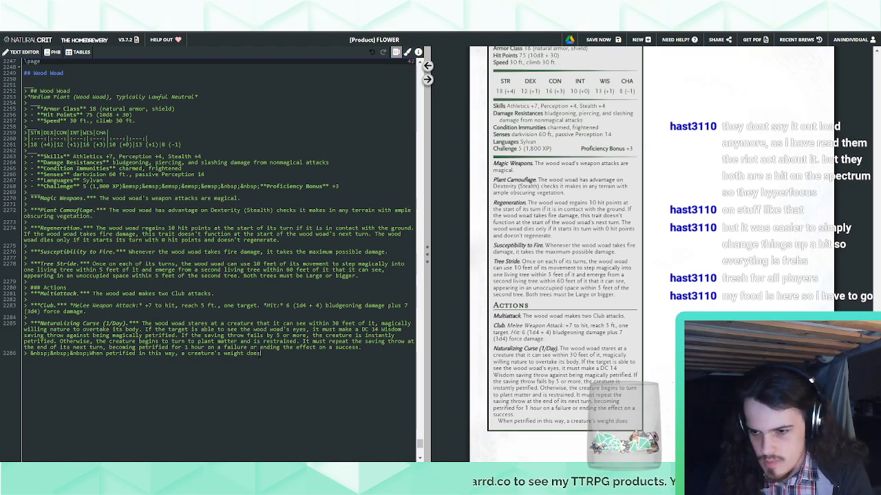
{"action": "type", "text": "n't increase"}
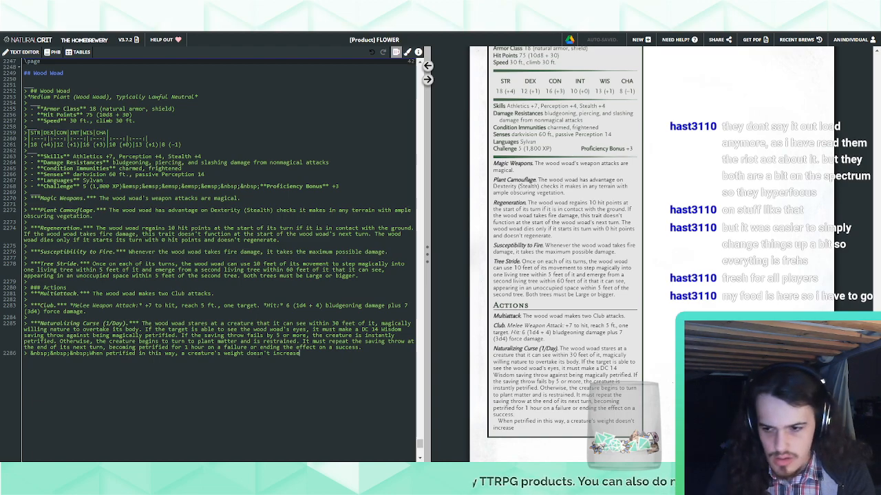
{"action": "type", "text": ", "}
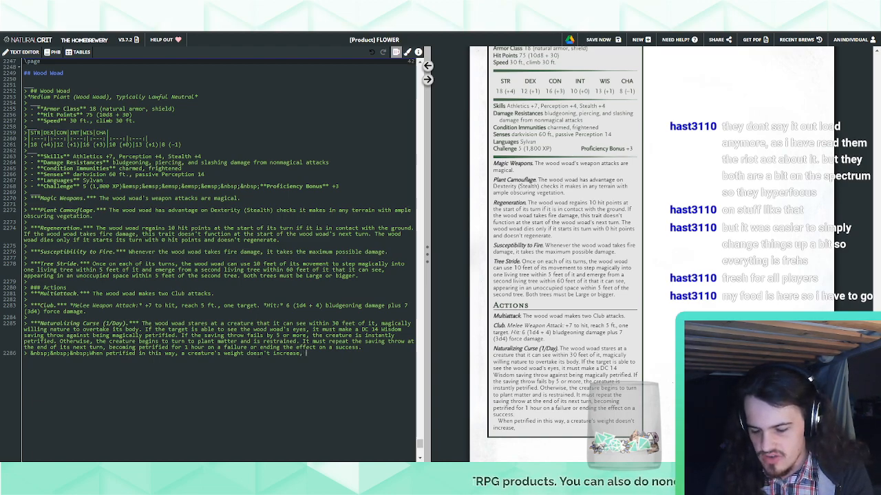
{"action": "type", "text": "it doesn't gain resistance to fire damage"}
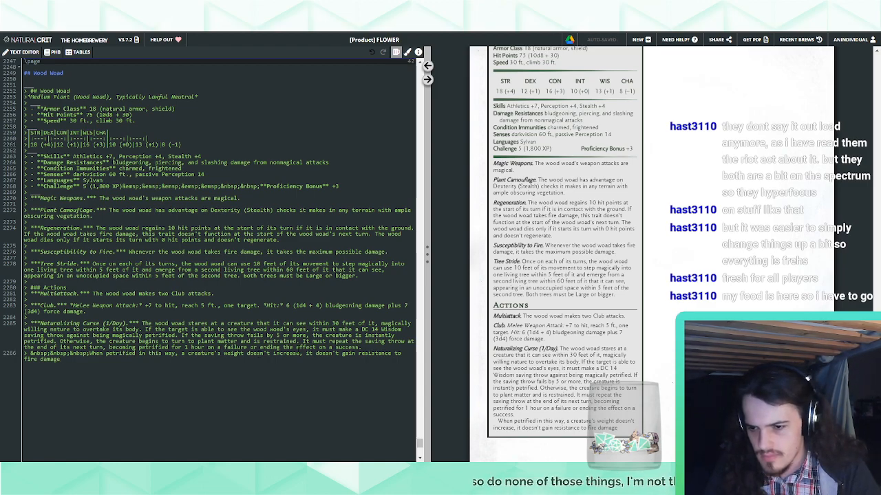
{"action": "left_click", "coordinate": [302, 354]}
{"action": "key", "text": "BackSpace"}
{"action": "type", "text": "and"}
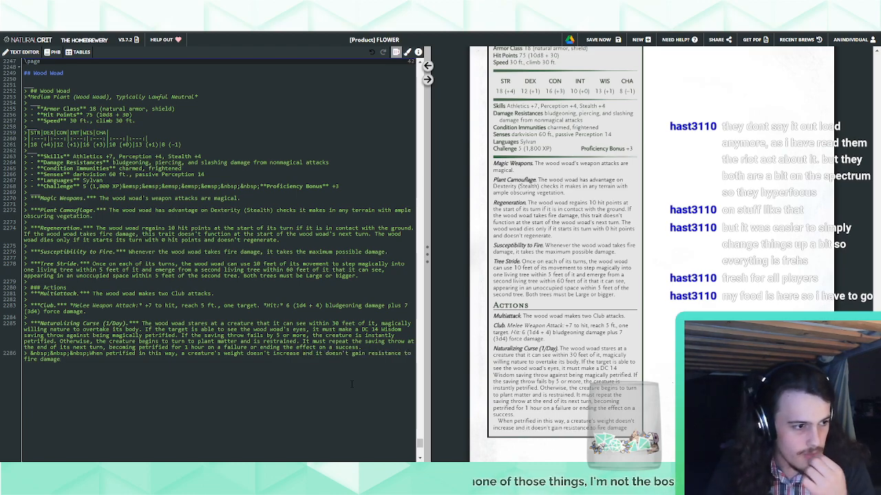
{"action": "key", "text": "ctrl+z"}
{"action": "key", "text": "ctrl+z"}
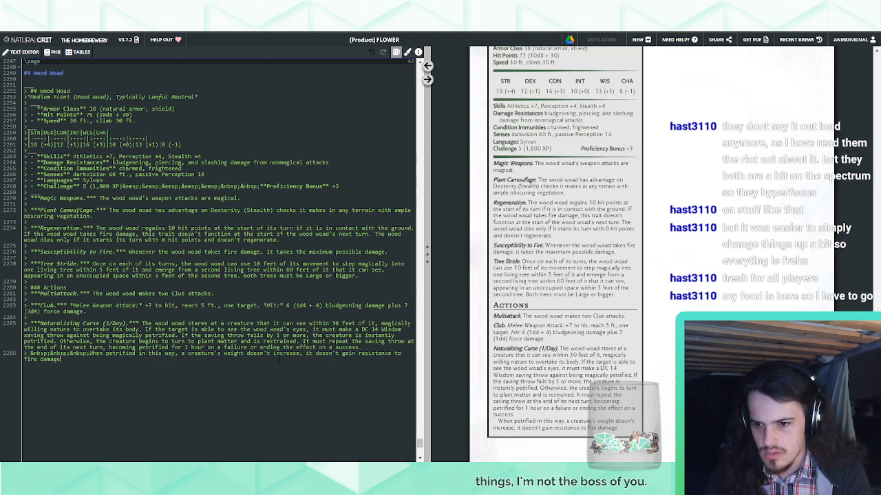
Finish the "When petrified in this way" sentence with ", and it doesn't gain immunity to poison."
{"action": "type", "text": ", and it doesn't gain immunity t"}
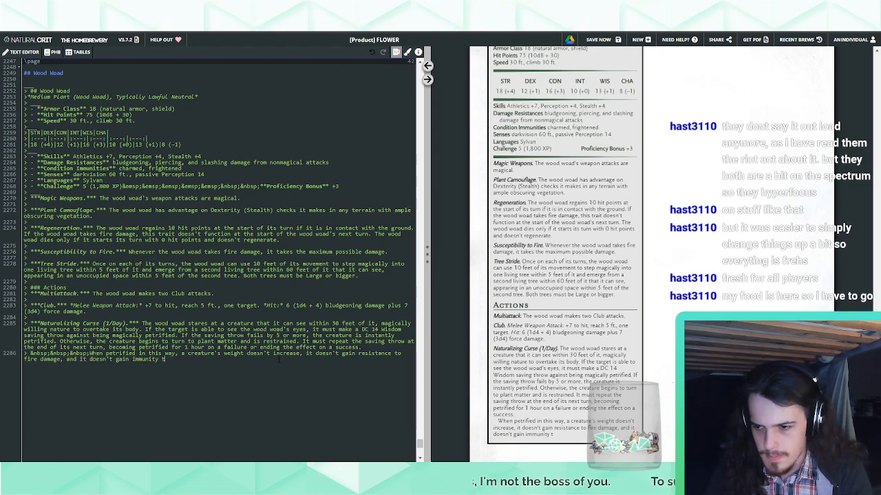
{"action": "type", "text": "o poison dm"}
{"action": "key", "text": "BackSpace"}
{"action": "type", "text": "amage or the poisoned"}
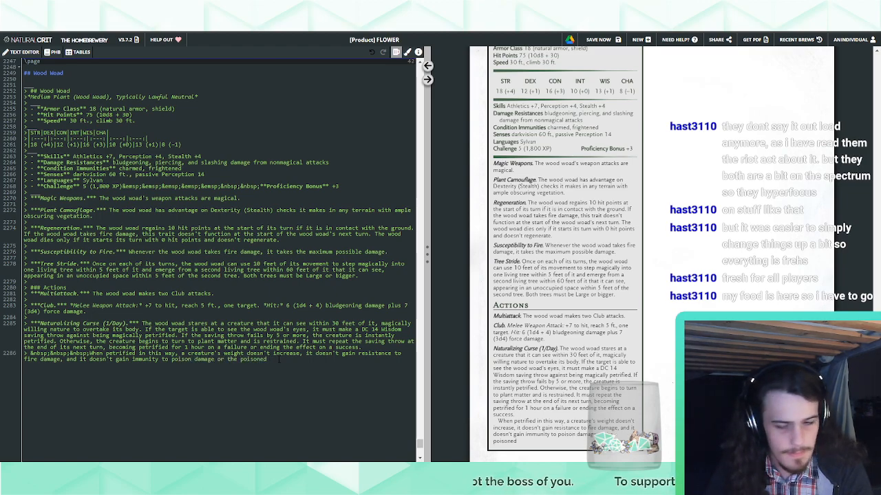
{"action": "key", "text": "BackSpace"}
{"action": "key", "text": "BackSpace"}
{"action": "key", "text": "BackSpace"}
{"action": "key", "text": "BackSpace"}
{"action": "key", "text": "BackSpace"}
{"action": "key", "text": "BackSpace"}
{"action": "key", "text": "BackSpace"}
{"action": "key", "text": "BackSpace"}
{"action": "key", "text": "BackSpace"}
{"action": "key", "text": "BackSpace"}
{"action": "key", "text": "BackSpace"}
{"action": "key", "text": "BackSpace"}
{"action": "key", "text": "BackSpace"}
{"action": "key", "text": "BackSpace"}
{"action": "key", "text": "BackSpace"}
{"action": "key", "text": "BackSpace"}
{"action": "key", "text": "BackSpace"}
{"action": "key", "text": "BackSpace"}
{"action": "key", "text": "BackSpace"}
{"action": "key", "text": "BackSpace"}
{"action": "type", "text": "."}
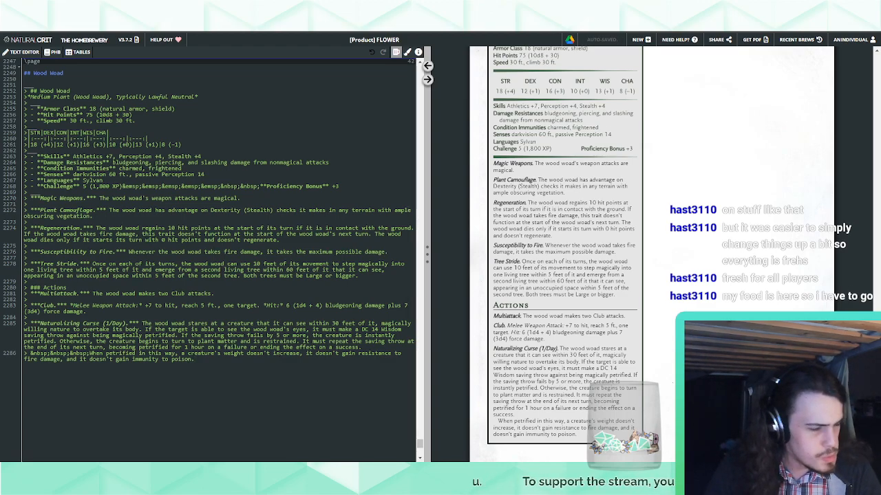
Insert an indented "&nbsp;" line above the "When petrified in this way" paragraph and remove "for 1 hour" from the curse's main paragraph
{"action": "left_click", "coordinate": [392, 349]}
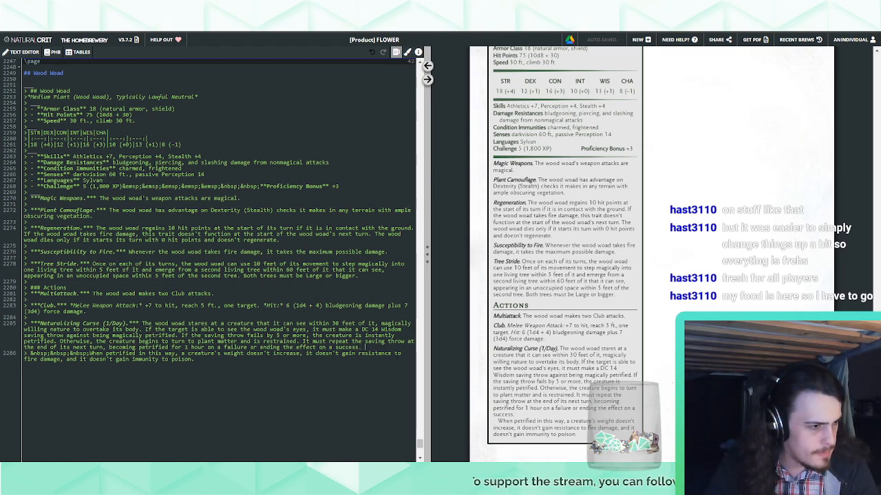
{"action": "key", "text": "Return"}
{"action": "type", "text": "> nbsp;&nbsp;&nbsp;"}
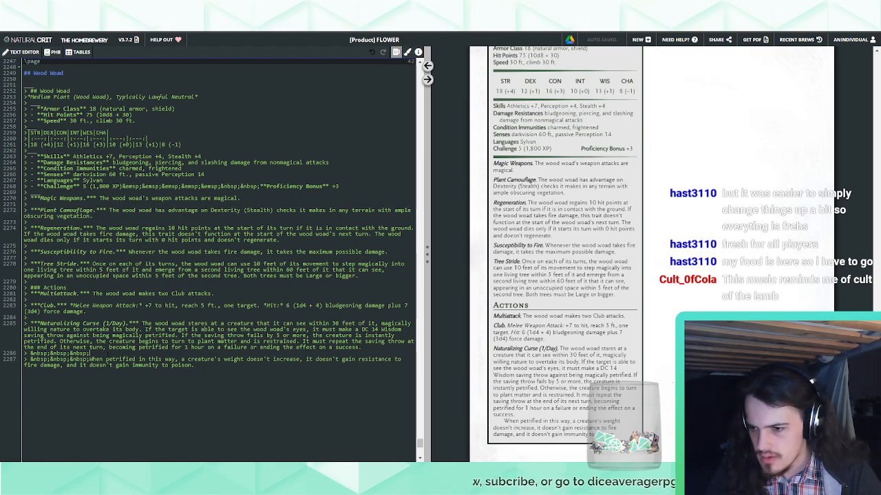
{"action": "left_click_drag", "start_coordinate": [207, 348], "coordinate": [167, 348]}
{"action": "key", "text": "BackSpace"}
Write "The petrification lasts for 1 hour, though a *remove curse* spell ends it early." on the new indented line
{"action": "type", "text": "The pe"}
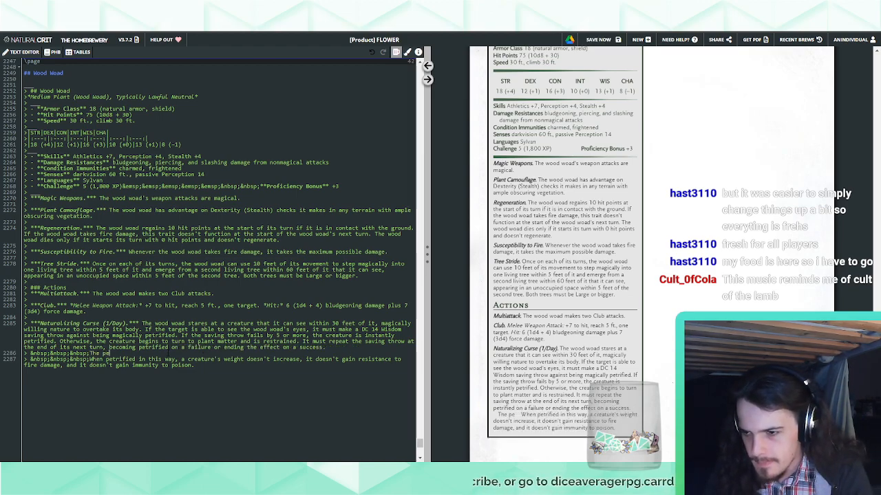
{"action": "type", "text": "trificati"}
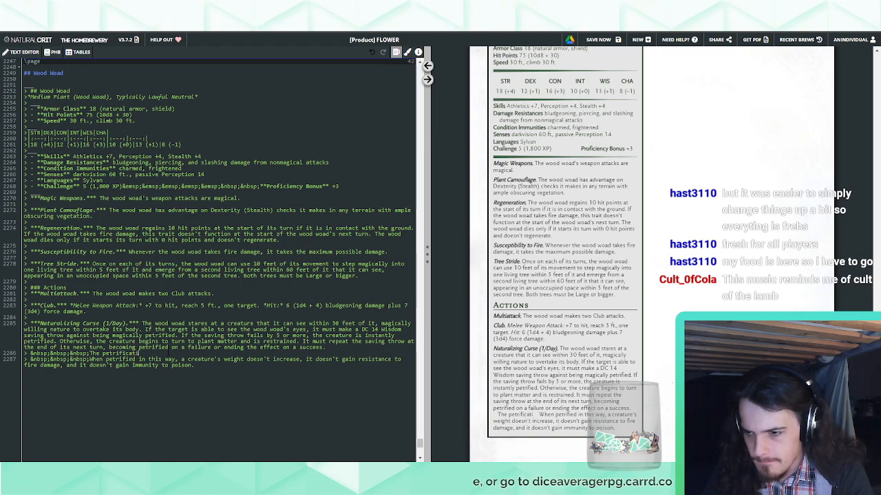
{"action": "type", "text": "on lasts for 1 ho"}
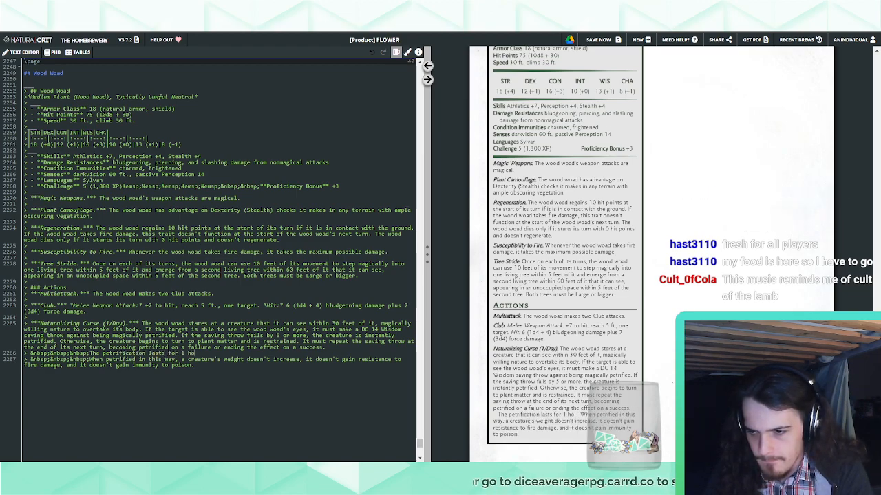
{"action": "type", "text": "ur, though. a *remove"}
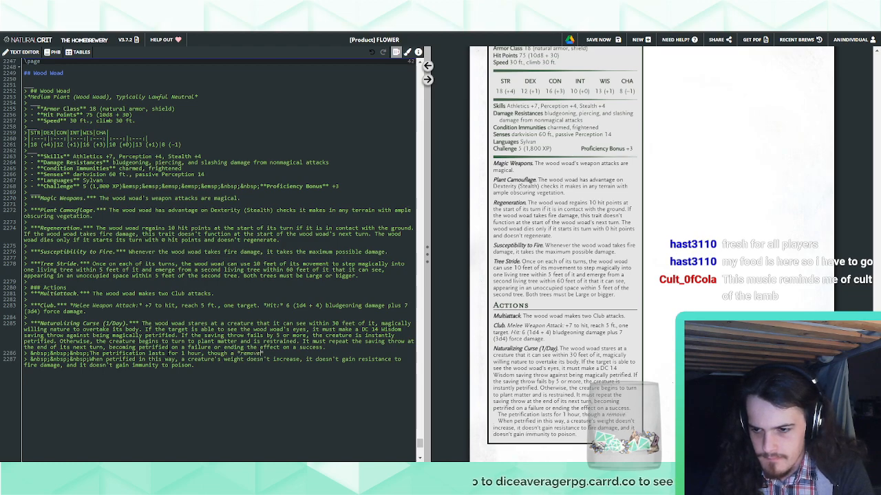
{"action": "type", "text": " curse* spell "}
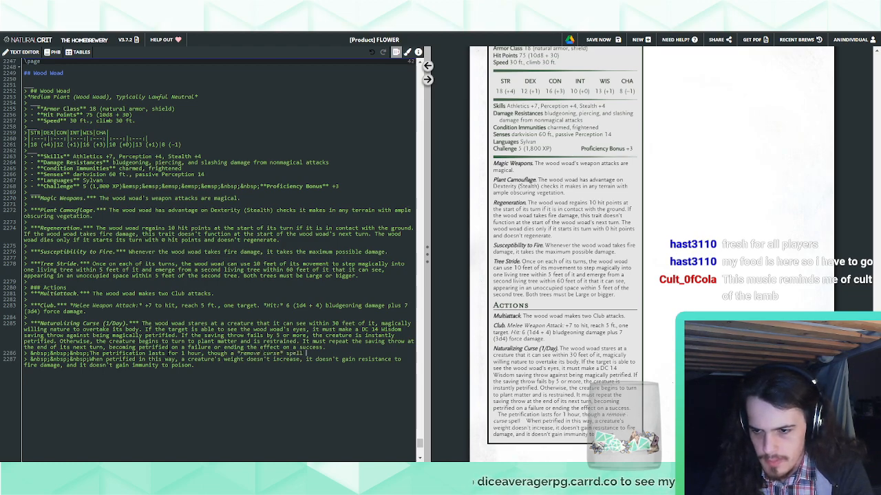
{"action": "type", "text": "ends it early."}
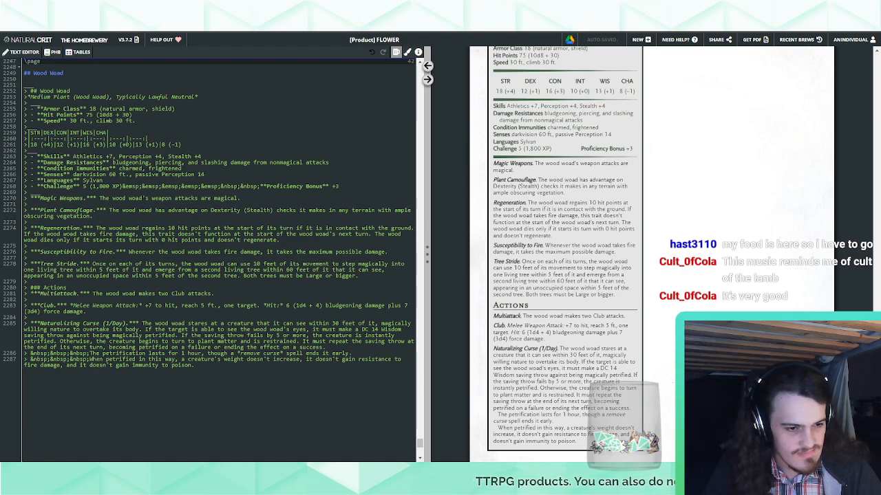
Insert a column break of two "```" lines between the Wood Woad page heading and its stat block
{"action": "scroll", "coordinate": [638, 414], "scroll_direction": "down", "scroll_amount": 1}
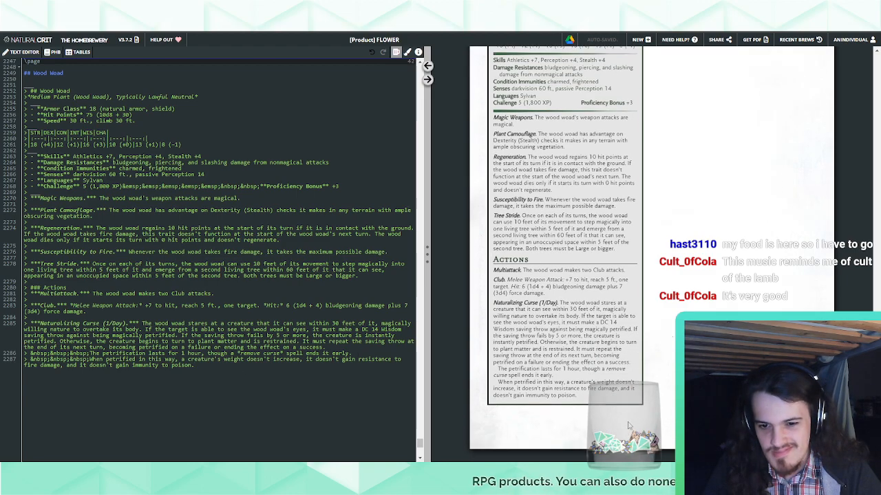
{"action": "scroll", "coordinate": [633, 420], "scroll_direction": "up", "scroll_amount": 3}
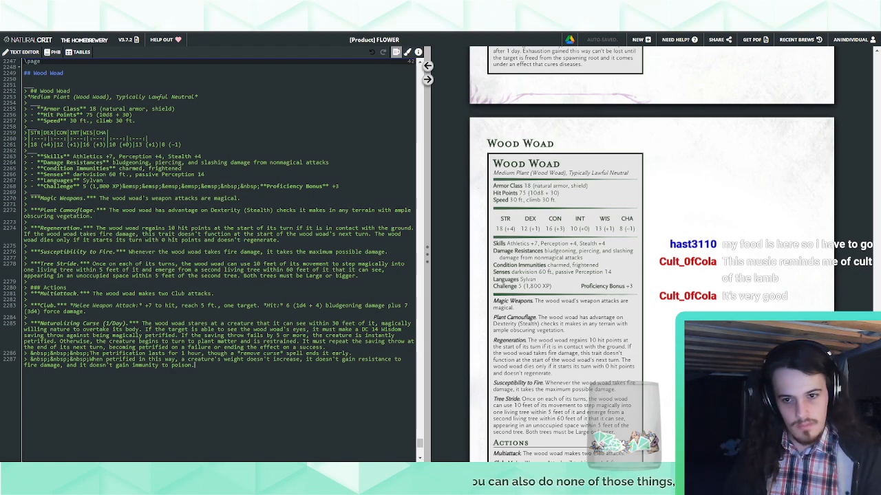
{"action": "scroll", "coordinate": [639, 242], "scroll_direction": "down", "scroll_amount": 1}
{"action": "scroll", "coordinate": [640, 242], "scroll_direction": "down", "scroll_amount": 1}
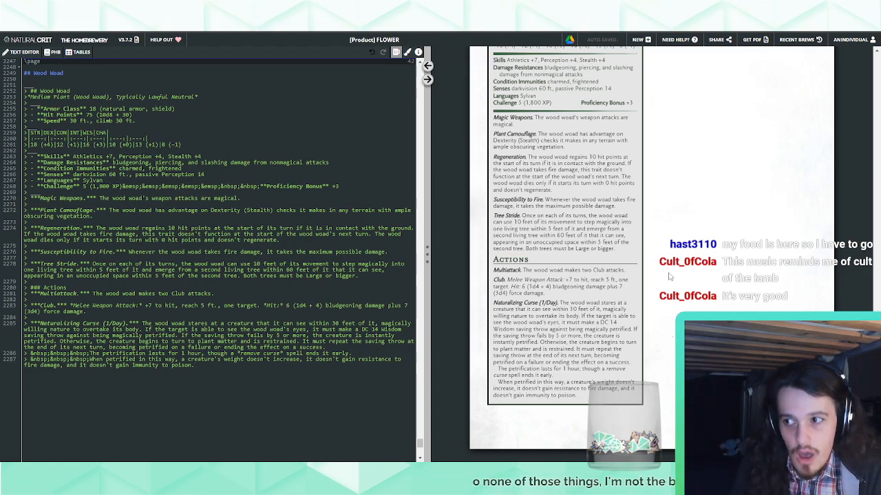
{"action": "double_click", "coordinate": [57, 72]}
{"action": "left_click", "coordinate": [72, 80]}
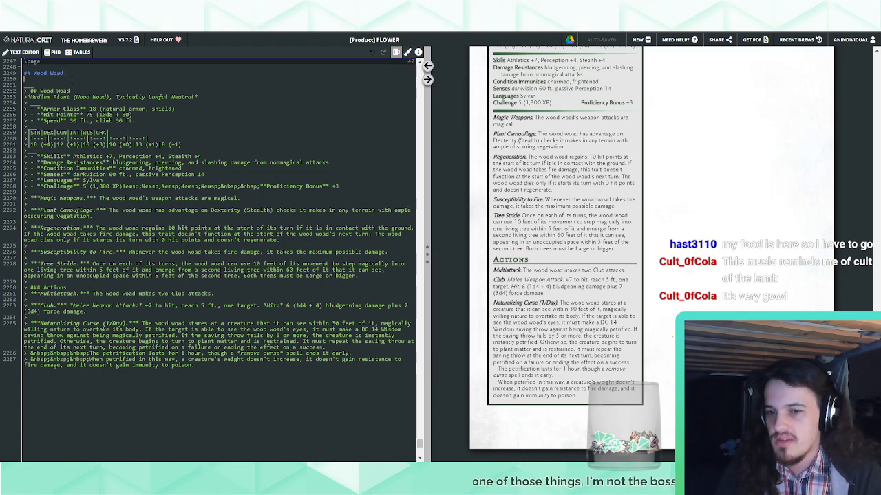
{"action": "key", "text": "Return"}
{"action": "key", "text": "Return"}
{"action": "key", "text": "Return"}
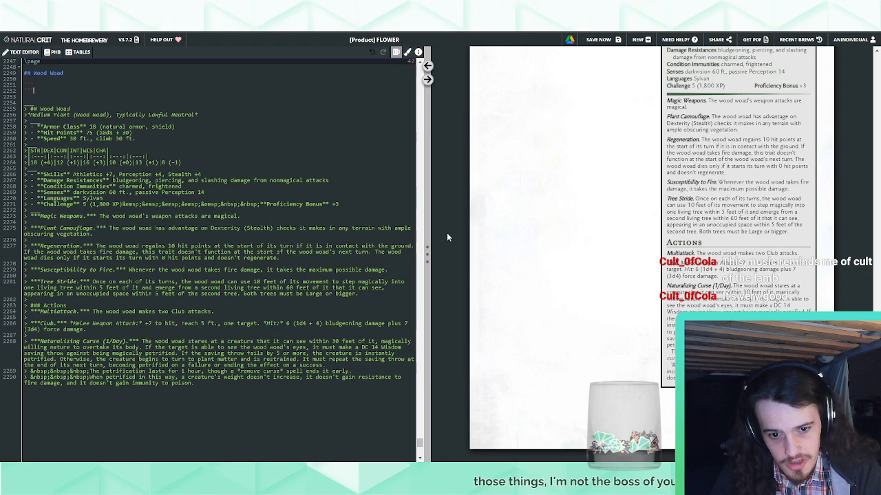
Add a quoted note below the Wood Woad page heading, above the column break, titled "##### Variant: Wood Woad Druid"
{"action": "left_click", "coordinate": [81, 73]}
{"action": "key", "text": "Return"}
{"action": "key", "text": "Return"}
{"action": "key", "text": "Return"}
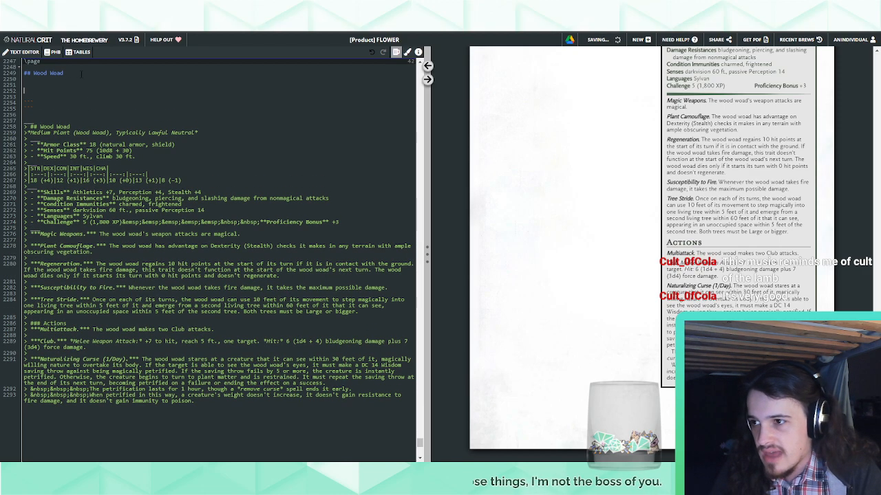
{"action": "type", "text": "> "}
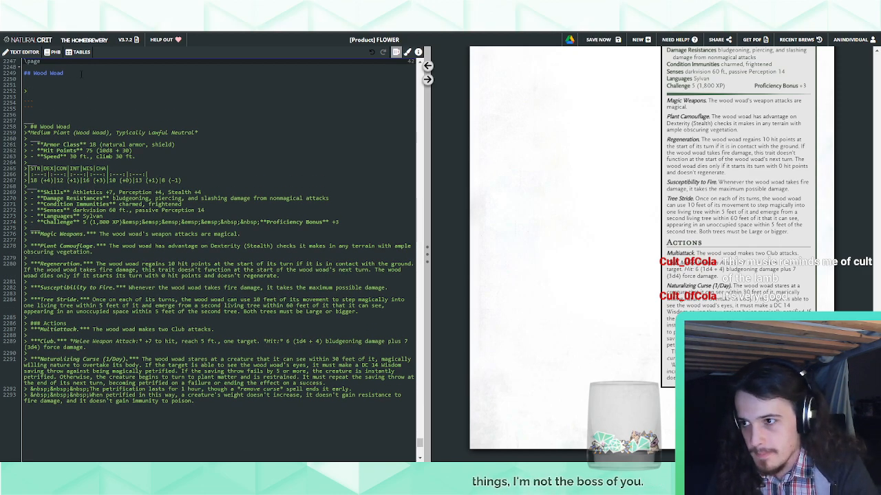
{"action": "type", "text": "Varia"}
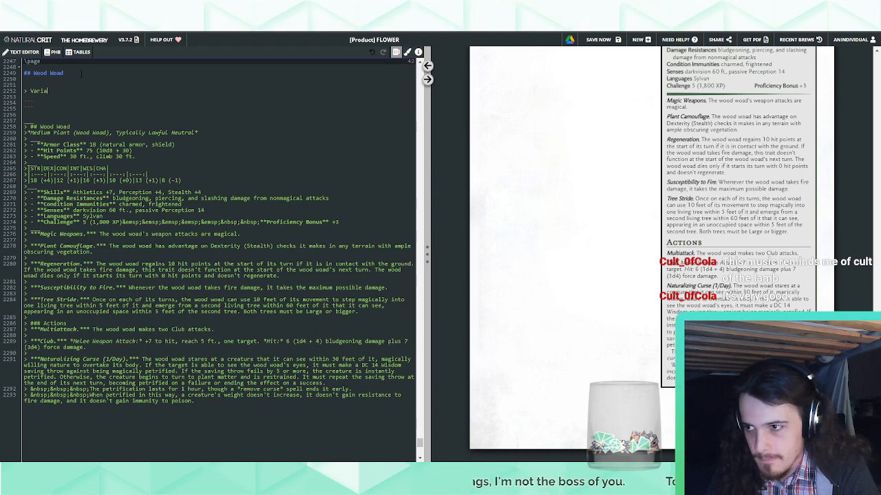
{"action": "type", "text": "nt: Woo"}
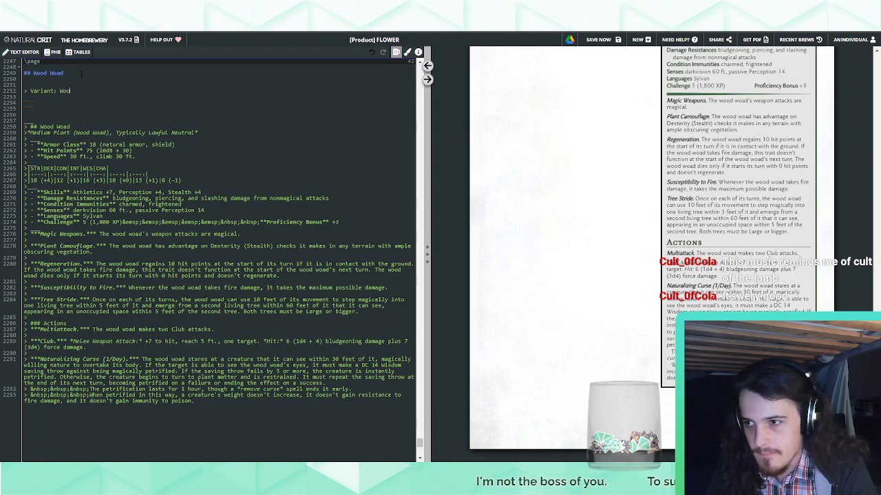
{"action": "type", "text": "d Woad Druid"}
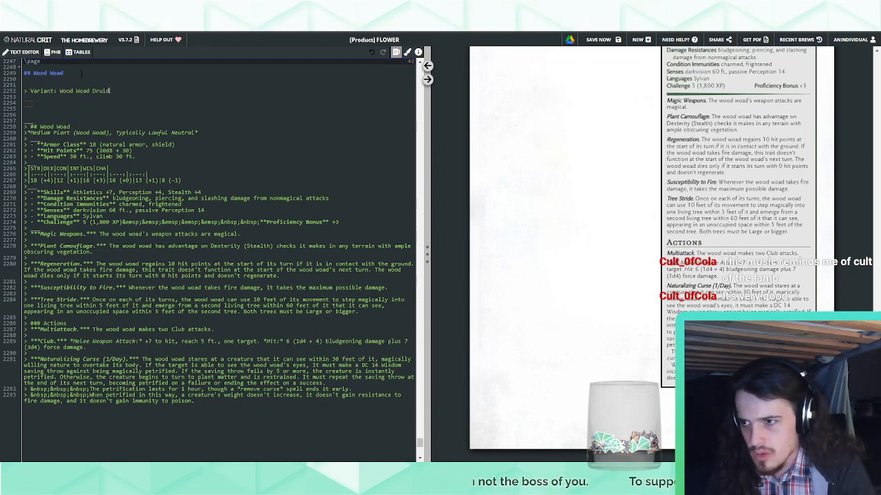
{"action": "left_click", "coordinate": [28, 90]}
{"action": "type", "text": "#####"}
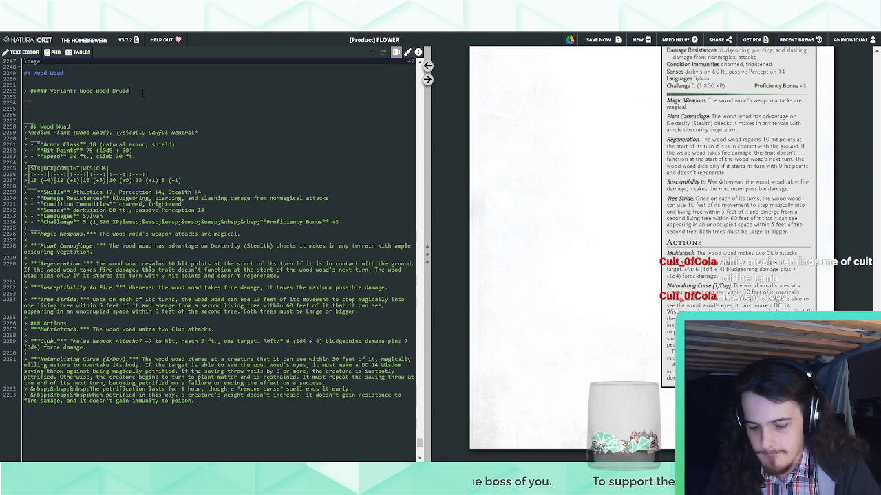
{"action": "key", "text": "Return"}
Paste the hellfire bore worm variant intro under the note's title and replace its opening flavor sentence with "FLAVORTEXT"
{"action": "scroll", "coordinate": [590, 201], "scroll_direction": "up", "scroll_amount": 3}
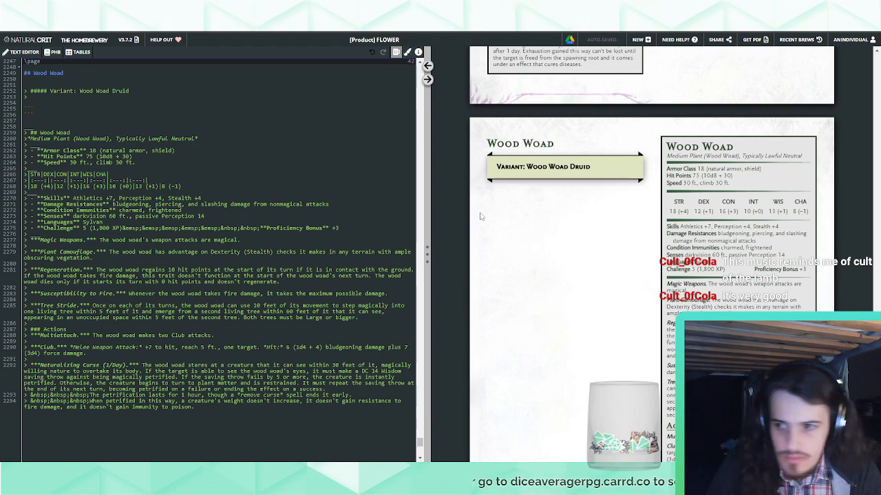
{"action": "type", "text": "A twisted variant of the bore worm, crafted by the warmasters of the Nine Hells to fight the endless Blood War. A hellfire bore worm has the following additional traits and action options:"}
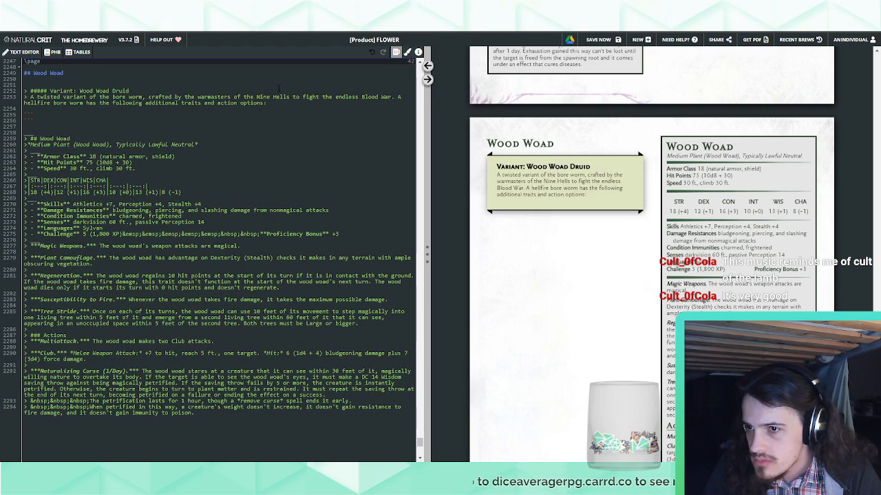
{"action": "triple_click", "coordinate": [108, 106]}
{"action": "left_click_drag", "start_coordinate": [107, 106], "coordinate": [31, 97]}
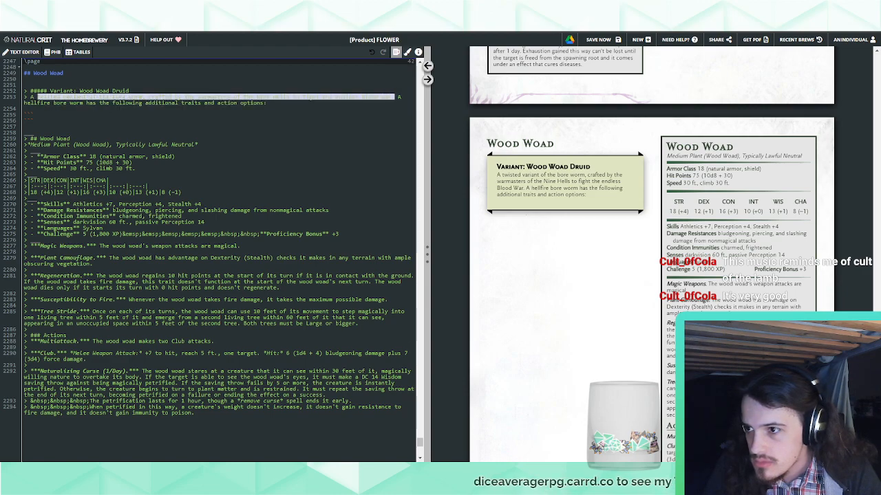
{"action": "type", "text": "FLAVORTEXT"}
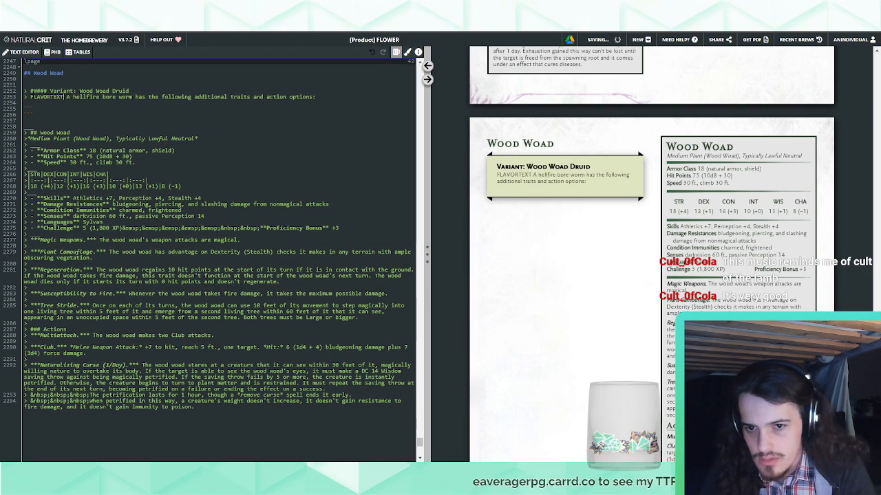
Put a period after "FLAVORTEXT" and replace "hellfire bore worm" with a bold "wood woad druid"
{"action": "left_click_drag", "start_coordinate": [72, 97], "coordinate": [120, 95]}
{"action": "left_click", "coordinate": [64, 97]}
{"action": "type", "text": "."}
{"action": "key", "text": "BackSpace"}
{"action": "key", "text": "ctrl+b"}
{"action": "type", "text": "wood woad druid**"}
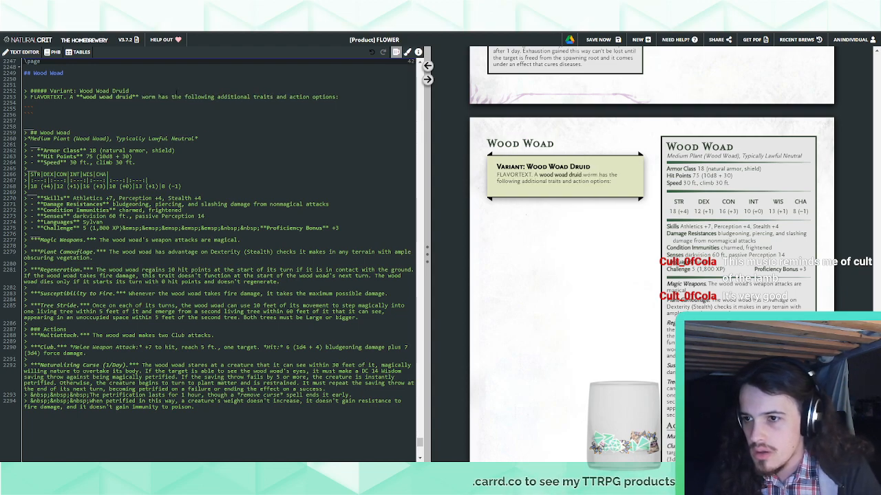
{"action": "double_click", "coordinate": [147, 97]}
{"action": "key", "text": "BackSpace"}
{"action": "key", "text": "BackSpace"}
{"action": "left_click", "coordinate": [341, 98]}
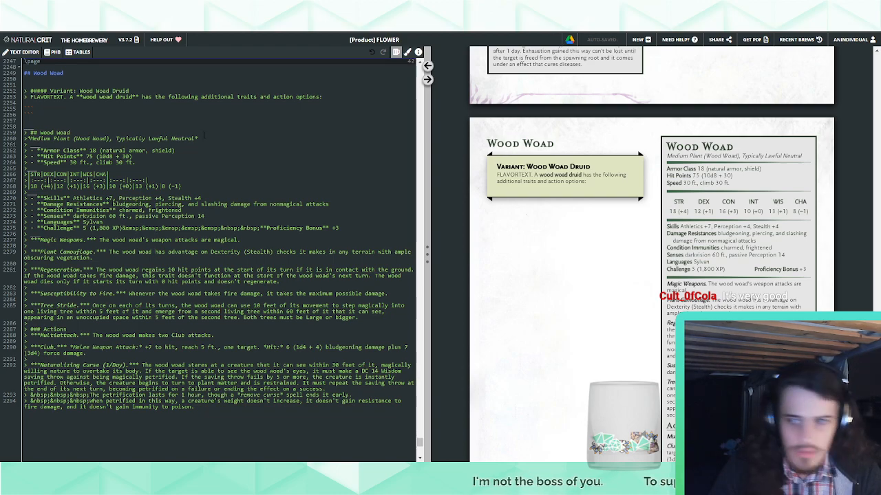
Insert "a challenge rating of 7 (2,900 XP), as well as" after "has" in the variant's intro sentence
{"action": "left_click", "coordinate": [156, 98]}
{"action": "type", "text": "a cha"}
{"action": "type", "text": "llenge rating of 7"}
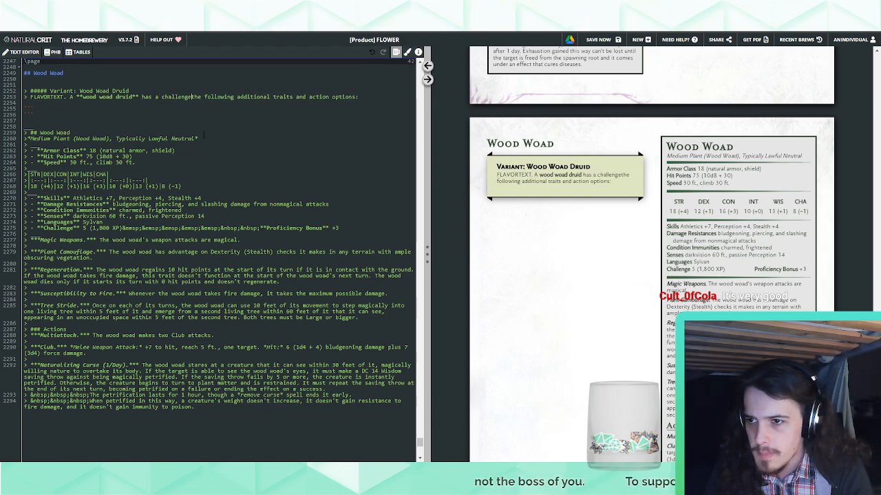
{"action": "type", "text": " ()"}
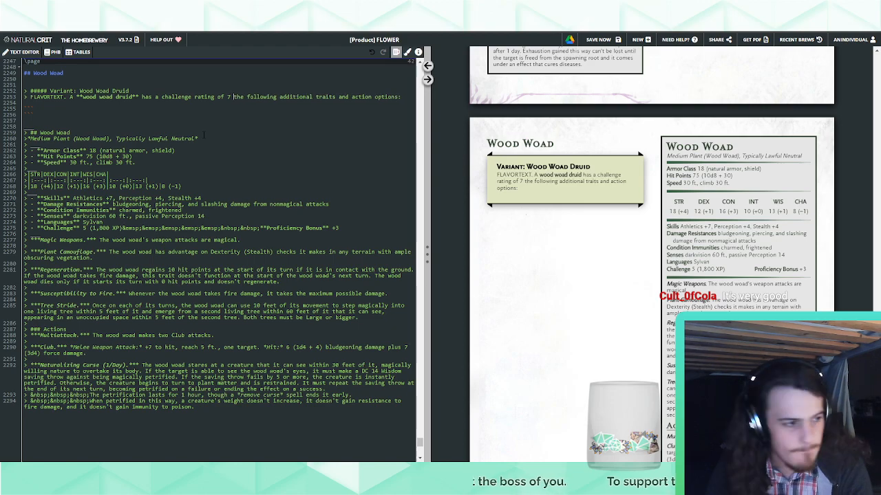
{"action": "type", "text": "2,900 XP"}
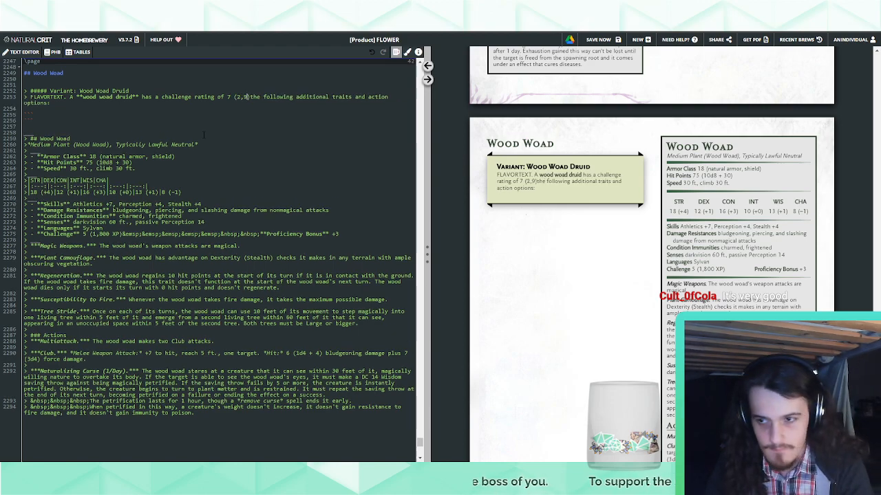
{"action": "type", "text": ")"}
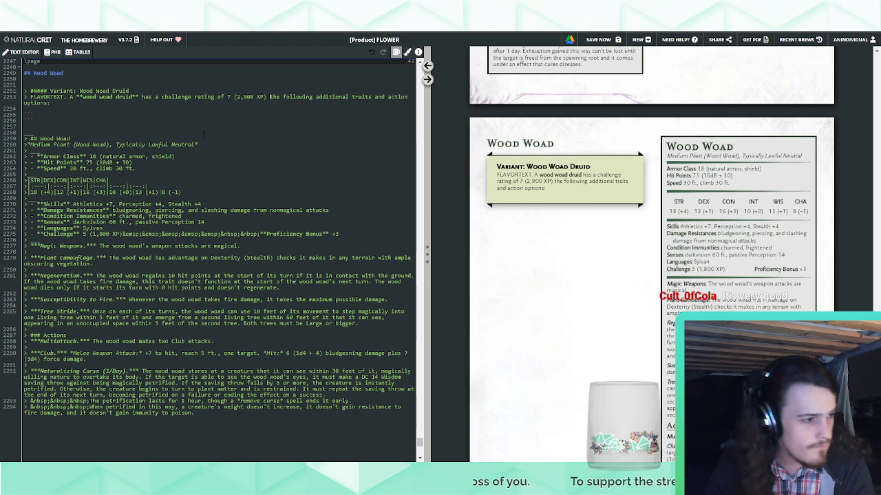
{"action": "key", "text": "BackSpace"}
{"action": "type", "text": ", as well as"}
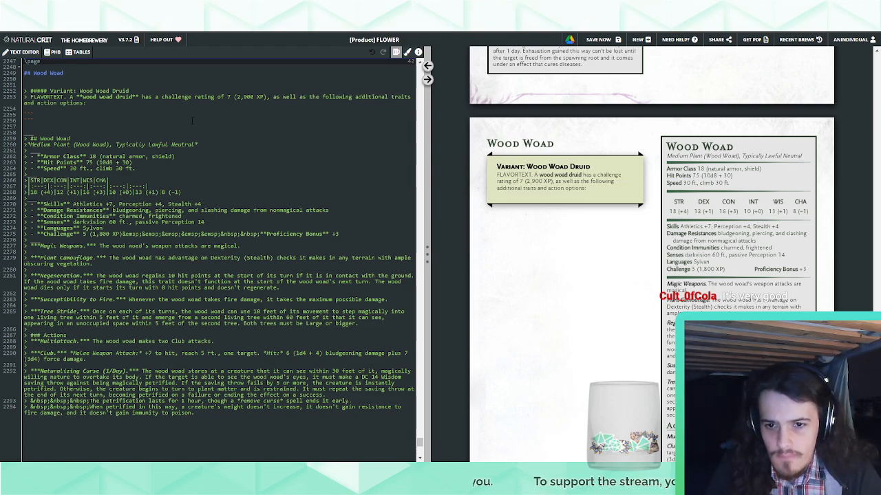
Paste the indented golem trait block with Death Burst, Electrified Body and Lightning Weapons below the variant's intro
{"action": "left_click", "coordinate": [111, 102]}
{"action": "key", "text": "Return"}
{"action": "type", "text": ">"}
{"action": "key", "text": "Return"}
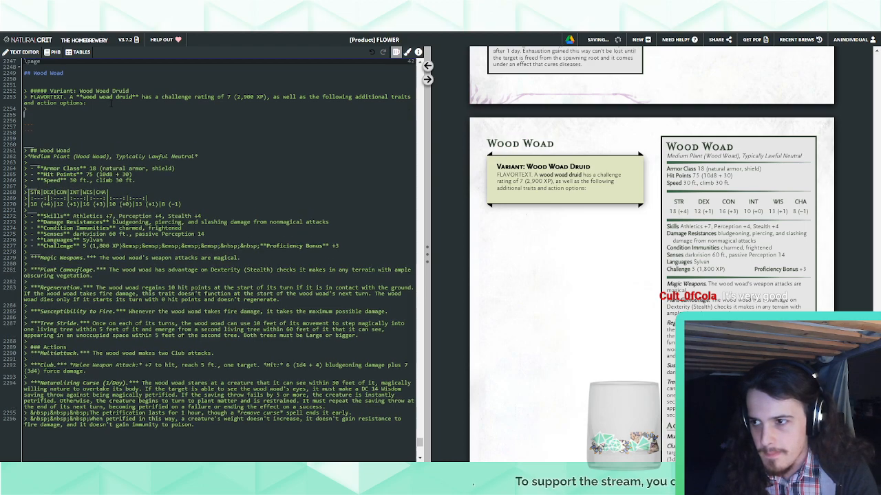
{"action": "type", "text": ">"}
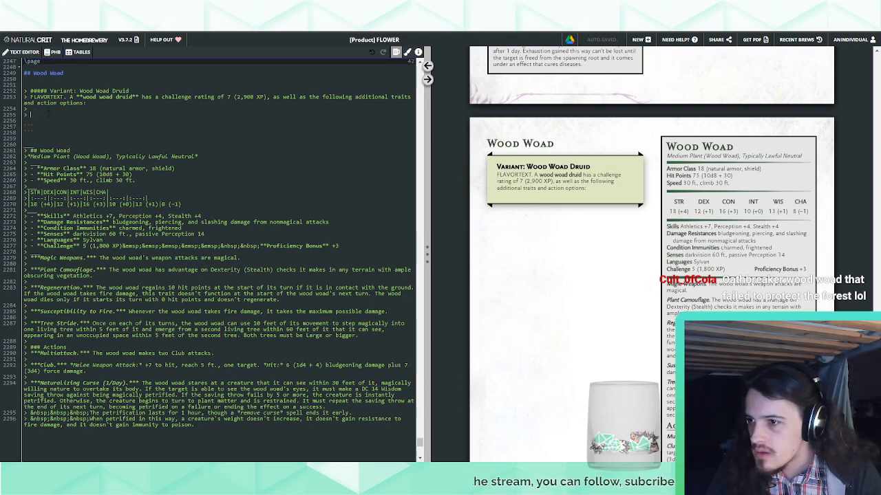
{"action": "type", "text": "<div style='width:92%;margin-left:10px;'>***Death Burst.*** When the golem dies, it explodes in a burst of lightning and viscera. Each creature within 10 feet of it must make a DC 15 Dexterity saving throw, taking 22 (6d6) lightning damage on a failed save, or half as much damage on a successful one.<br><br>***Electrified Body.*** A hostile creature that touches the   golem or hits it with a melee attack while within 5 feet   of it takes 4 (1d8) lightning damage.<br><br>***Lightning Weapons.*** When the golem hits with a   weapon attack, the attackdeals an extra 4   (1d8) lightning damage.</div>"}
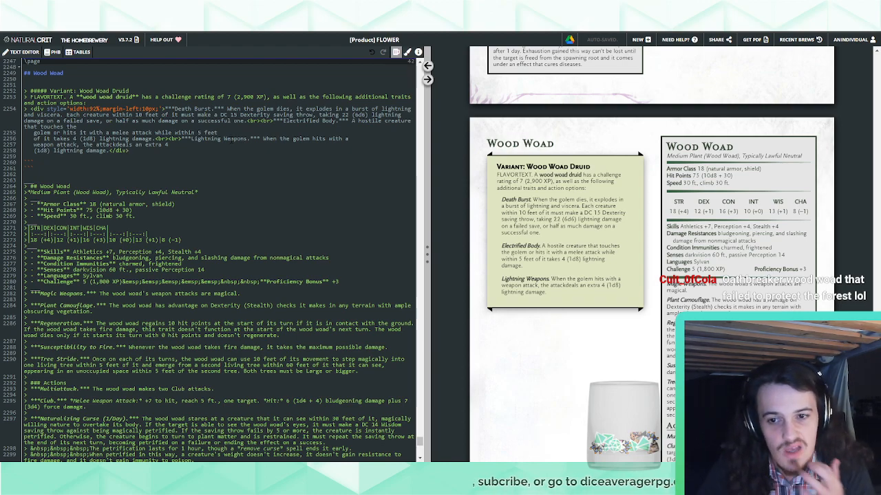
Rename the Death Burst trait in the variant note to "Multiattack"
{"action": "left_click_drag", "start_coordinate": [174, 109], "coordinate": [208, 109]}
{"action": "type", "text": "Multiattack"}
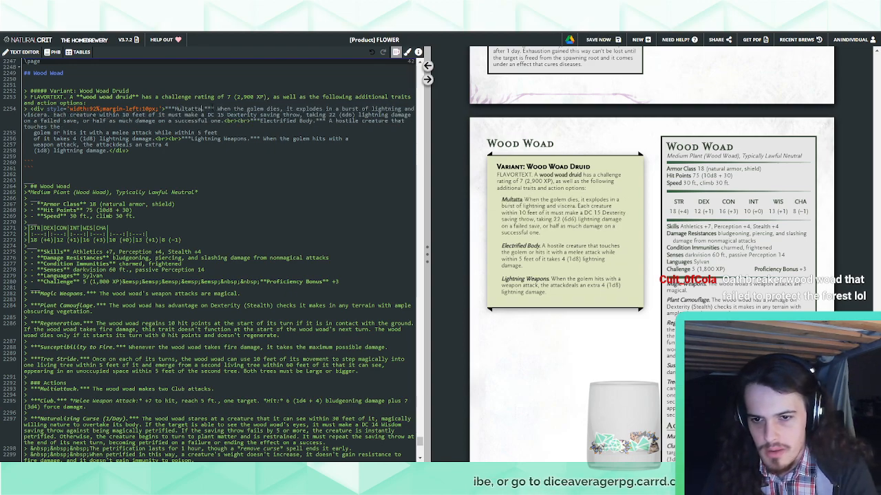
{"action": "key", "text": "BackSpace"}
{"action": "key", "text": "BackSpace"}
{"action": "key", "text": "BackSpace"}
{"action": "key", "text": "BackSpace"}
{"action": "key", "text": "BackSpace"}
{"action": "key", "text": "BackSpace"}
{"action": "key", "text": "BackSpace"}
{"action": "key", "text": "BackSpace"}
{"action": "type", "text": "tiattack"}
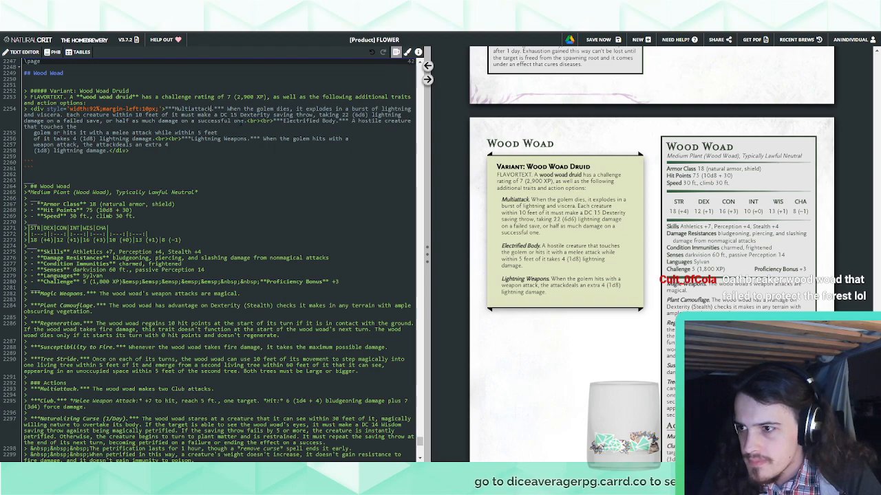
Replace the first trait's golem explosion description with "The wood woad makes two Club."
{"action": "left_click_drag", "start_coordinate": [241, 123], "coordinate": [229, 109]}
{"action": "type", "text": "The wood wo"}
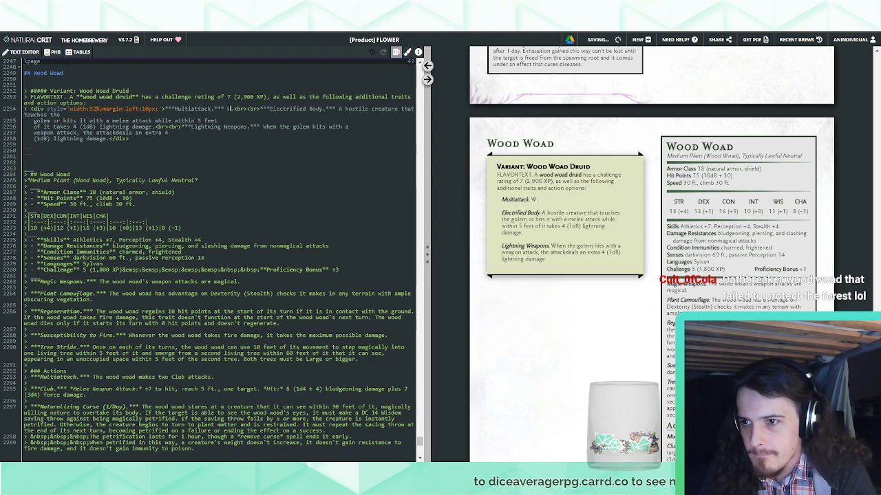
{"action": "type", "text": "od woad "}
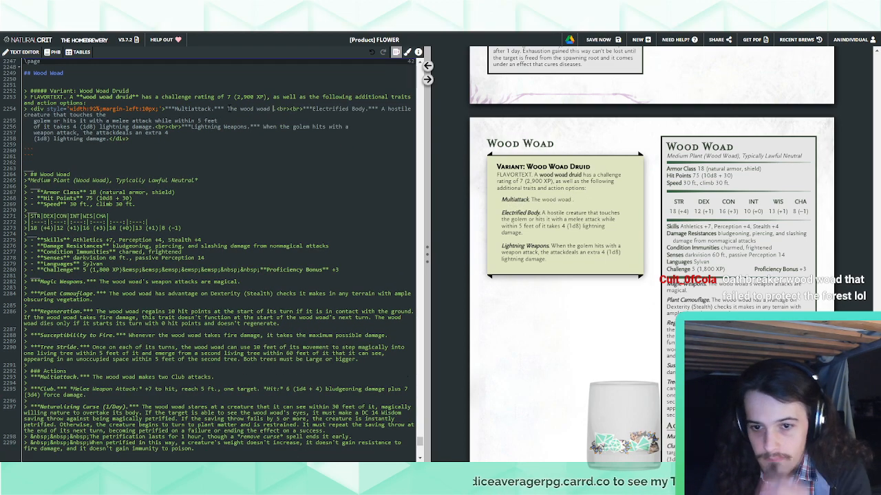
{"action": "type", "text": "makes two Cl"}
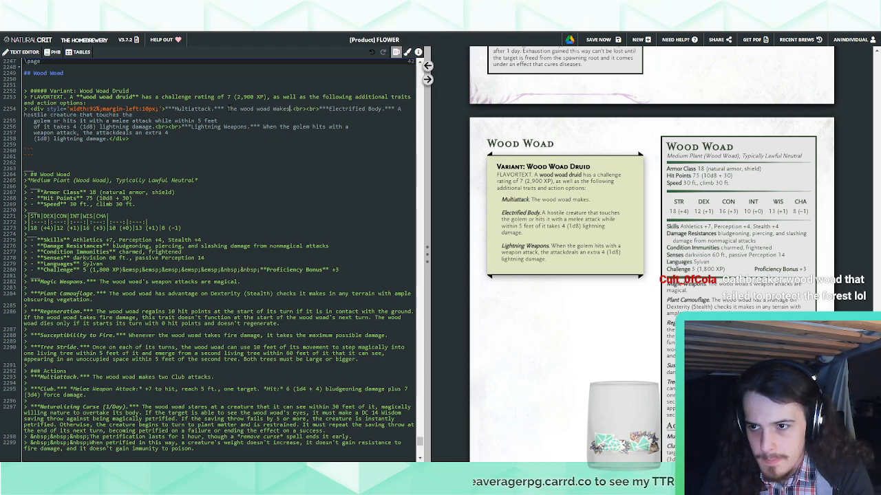
{"action": "type", "text": "ub attacs"}
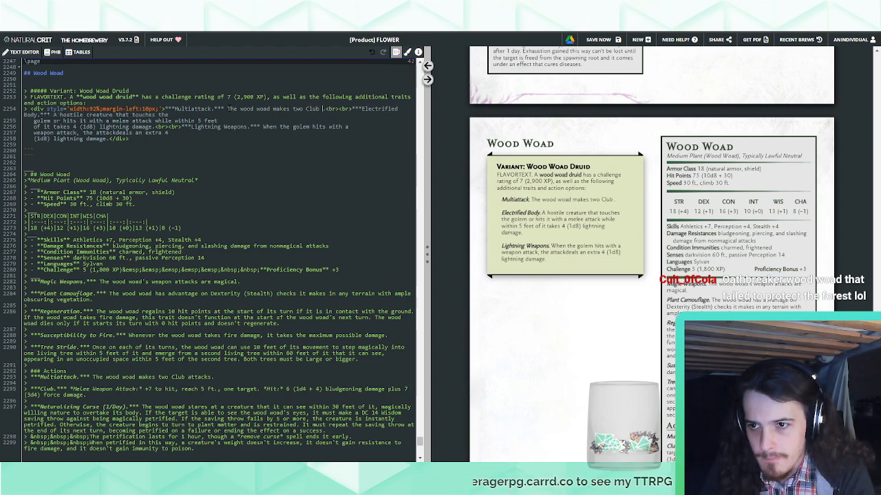
{"action": "key", "text": "BackSpace"}
{"action": "key", "text": "BackSpace"}
{"action": "key", "text": "BackSpace"}
{"action": "key", "text": "BackSpace"}
{"action": "key", "text": "BackSpace"}
{"action": "key", "text": "BackSpace"}
{"action": "key", "text": "BackSpace"}
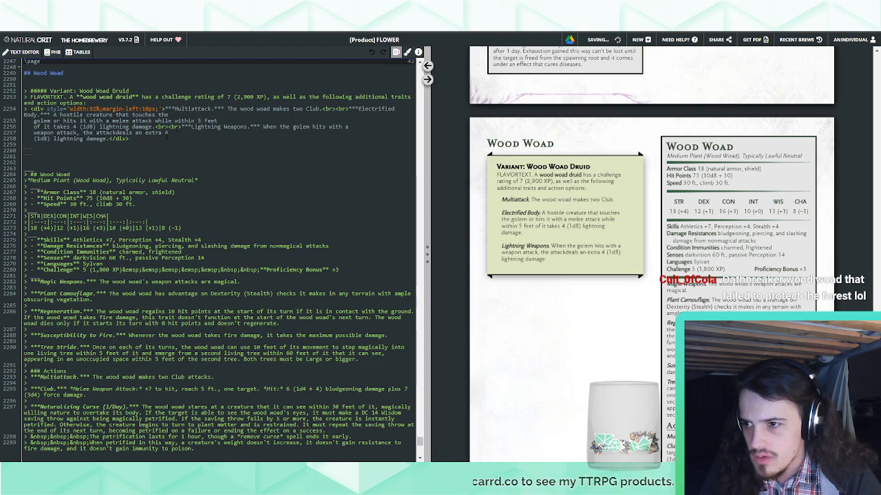
Delete the Electrified Body and Lightning Weapons traits and rename the remaining trait in the variant note to "Spellcasting"
{"action": "left_click_drag", "start_coordinate": [108, 138], "coordinate": [348, 109]}
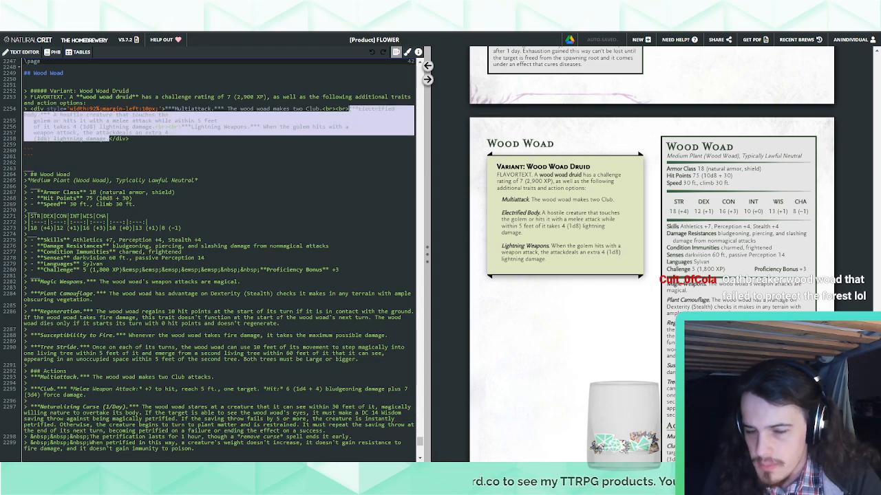
{"action": "key", "text": "BackSpace"}
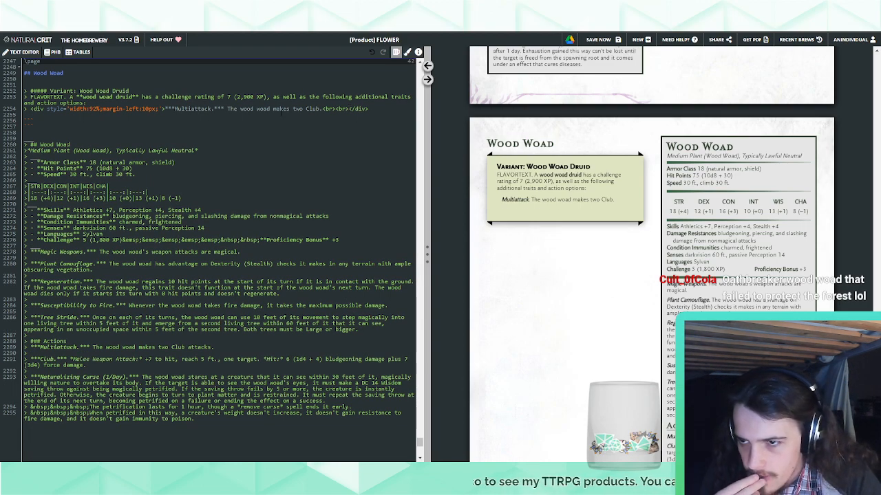
{"action": "double_click", "coordinate": [193, 109]}
{"action": "type", "text": "Spellcasting"}
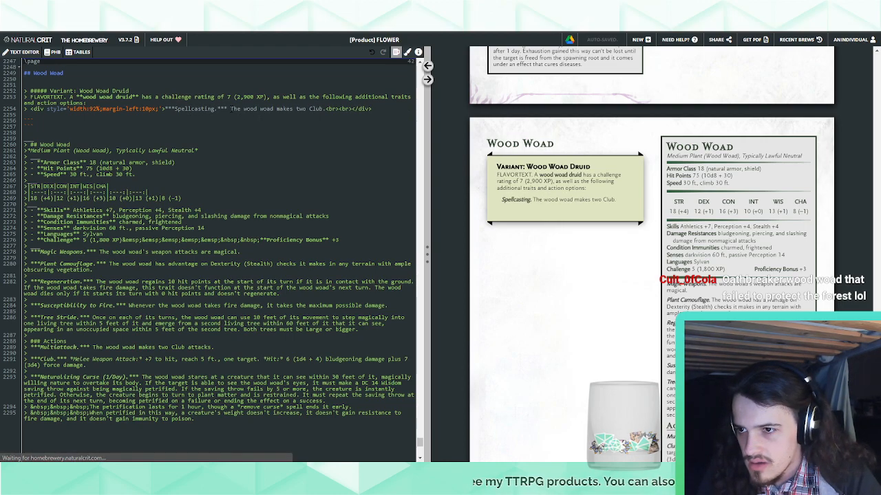
Replace the Spellcasting trait's "The wood woad makes two Club." description with the insertspellcasting text template
{"action": "left_click_drag", "start_coordinate": [229, 109], "coordinate": [327, 108]}
{"action": "type", "text": "inserts"}
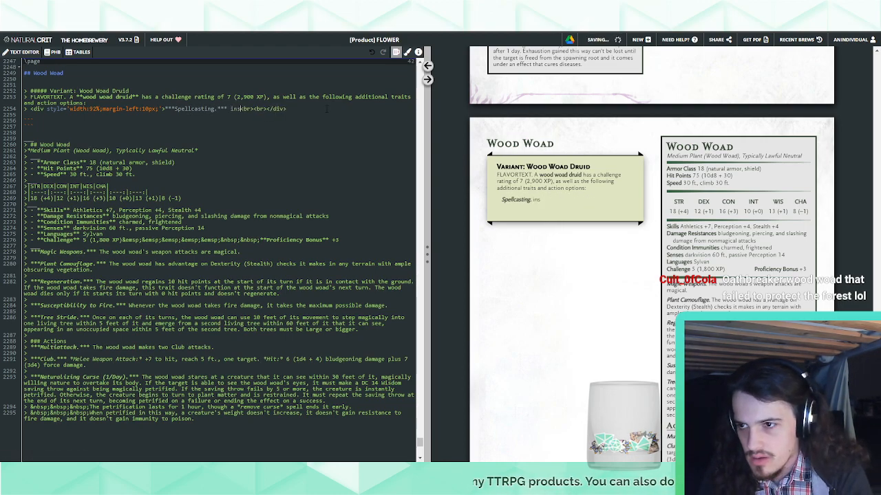
{"action": "type", "text": "pellcasting"}
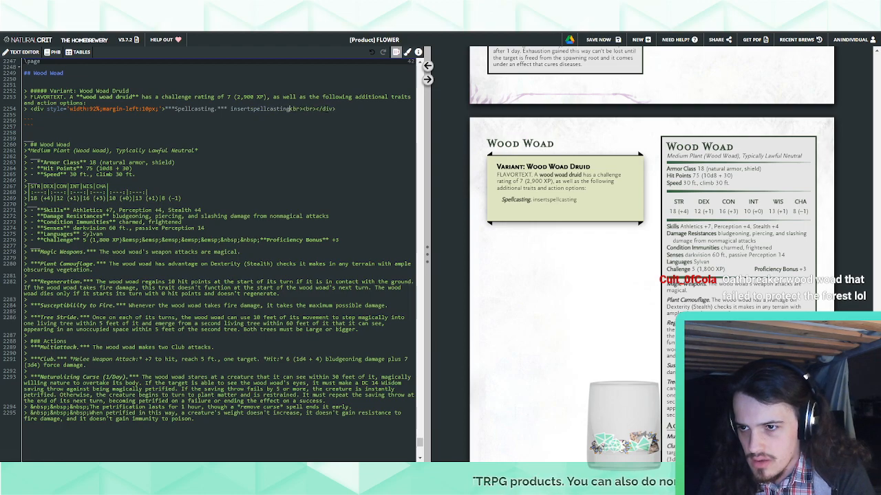
{"action": "type", "text": "The wood wo"}
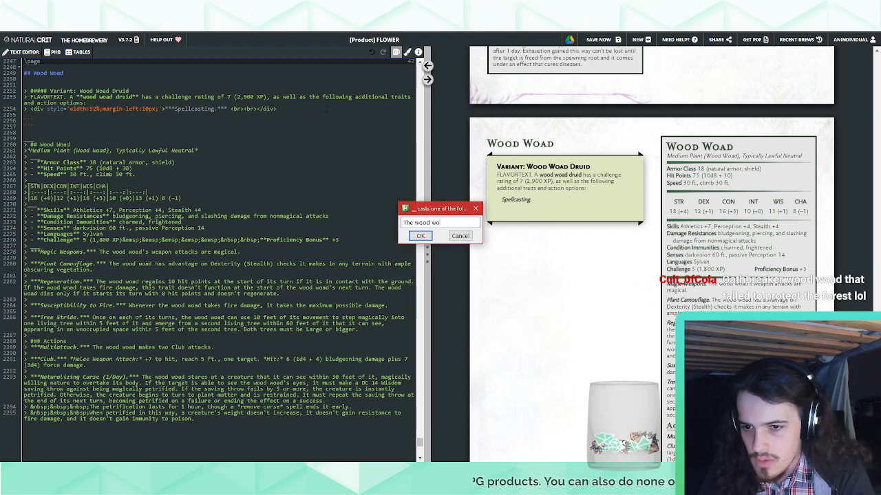
Fill the spellcasting template for "The wood woad" with Wisdom, modifier 1, save DC 12 and +4 to hit, removing the brackets around the material-components clause
{"action": "key", "text": "Return"}
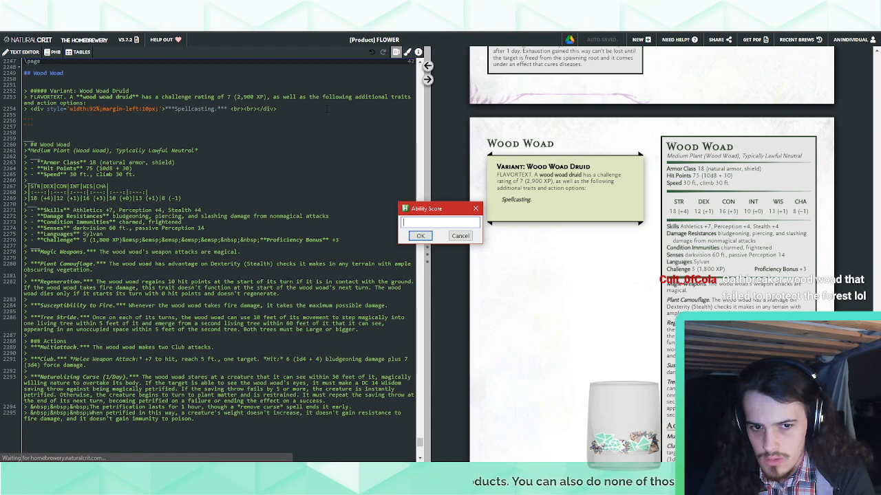
{"action": "type", "text": "Wisdom"}
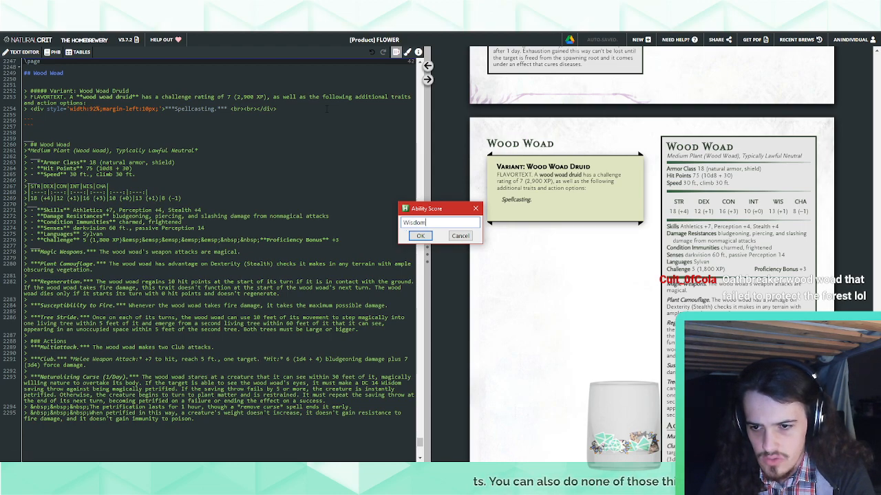
{"action": "key", "text": "Return"}
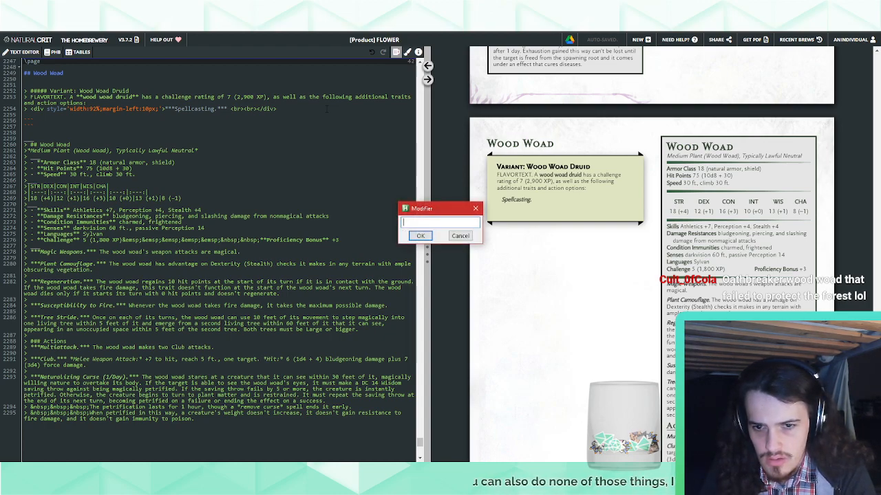
{"action": "type", "text": "1"}
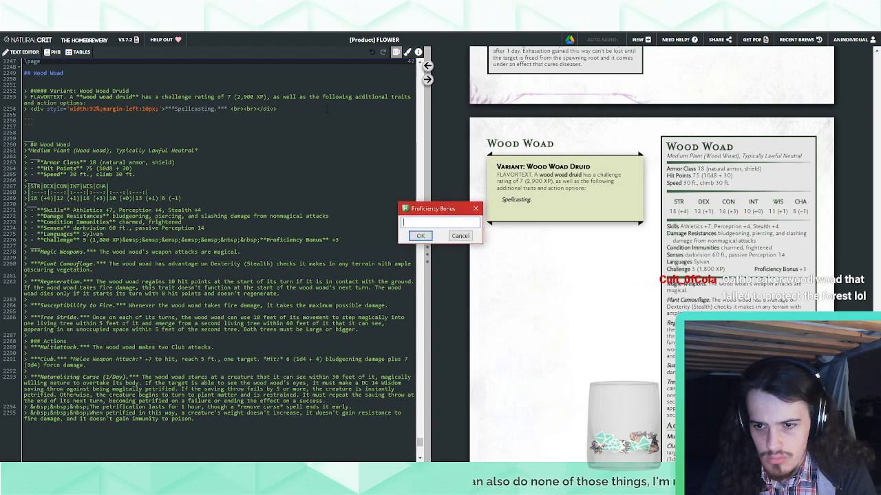
{"action": "key", "text": "Return"}
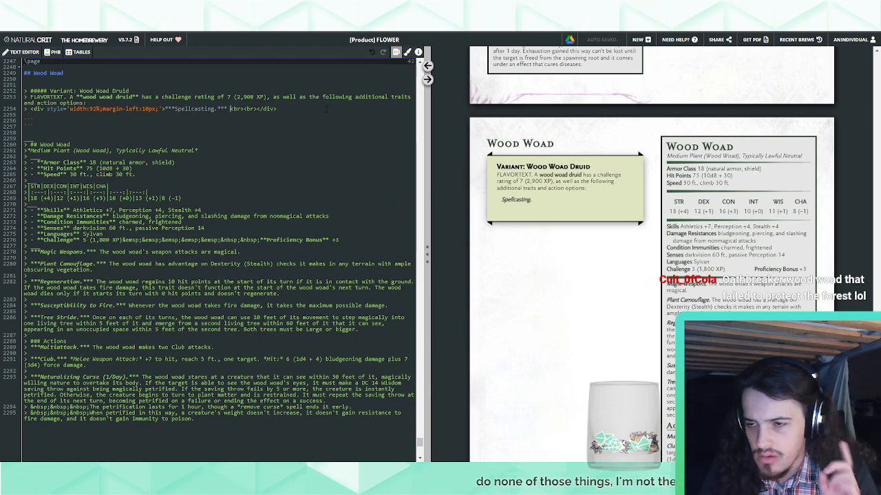
{"action": "type", "text": "The wood woad casts one of the following spells, [requiring no material components] and using Wisdom as the spellcasting ability (spell save DC 12, +4 to hit with spell attacks):"}
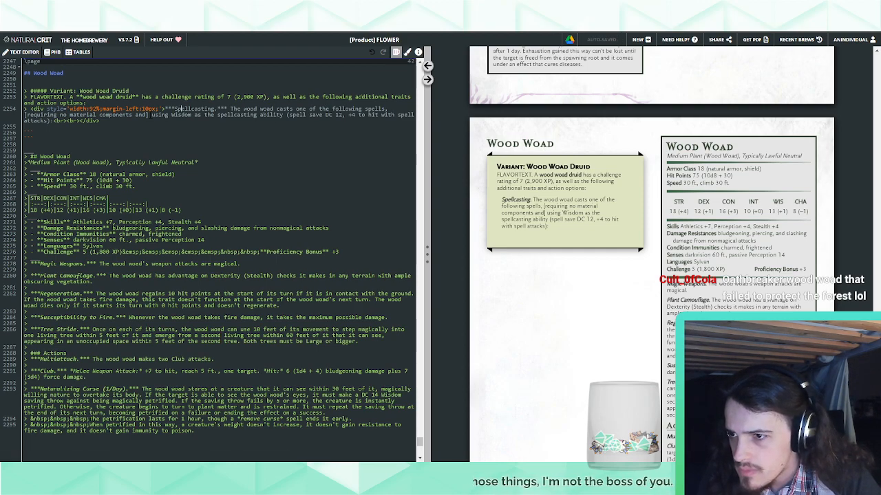
{"action": "key", "text": "BackSpace"}
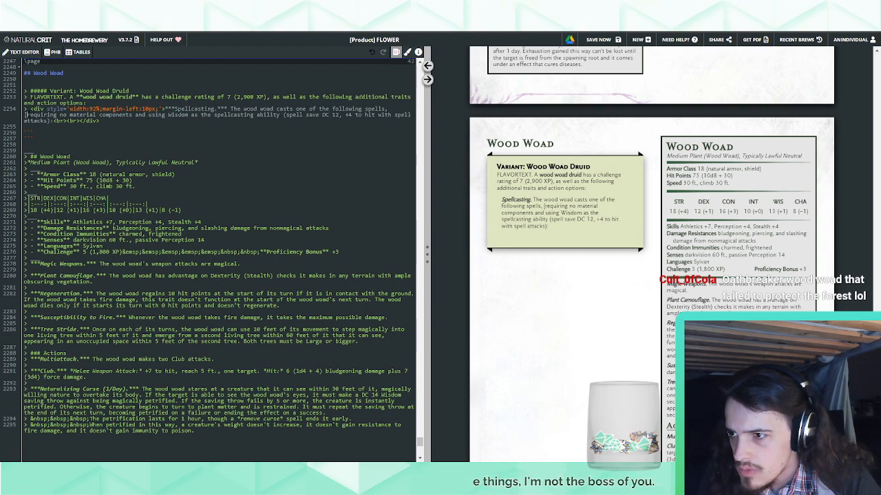
{"action": "key", "text": "BackSpace"}
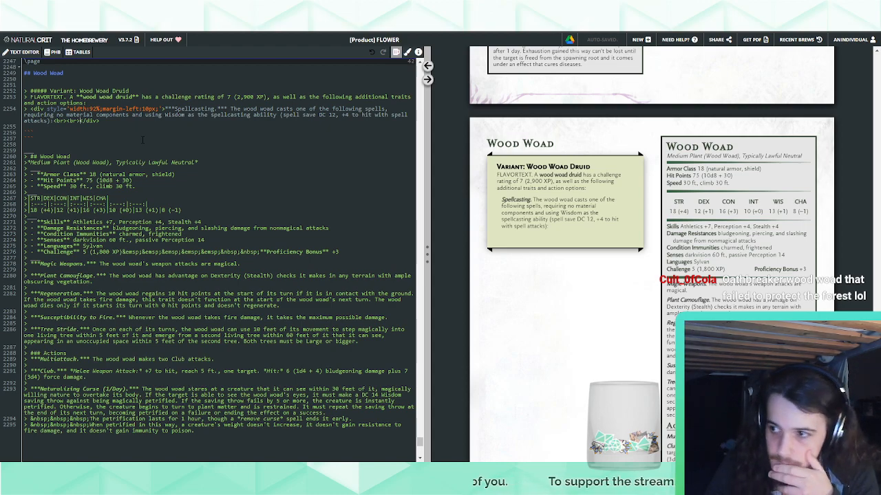
Add the line "At will: druidcraft, thorn whip" after the Spellcasting intro, with both spell names in italics
{"action": "type", "text": "At will: "}
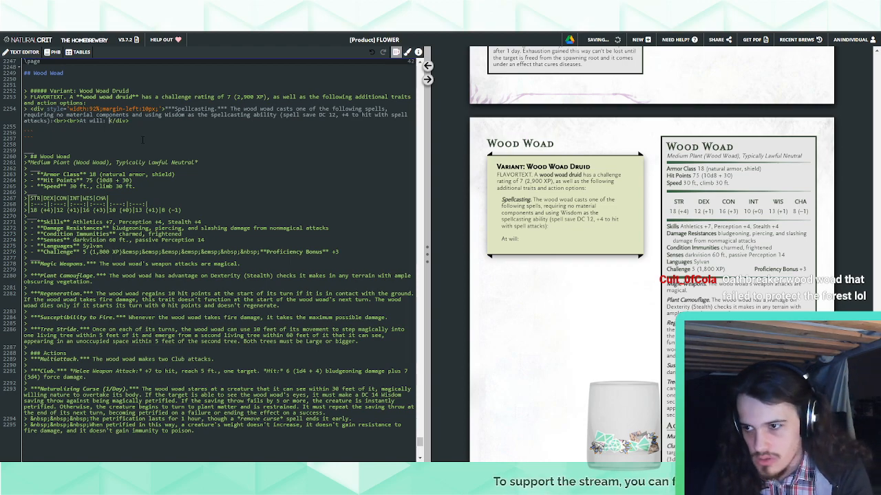
{"action": "type", "text": "**"}
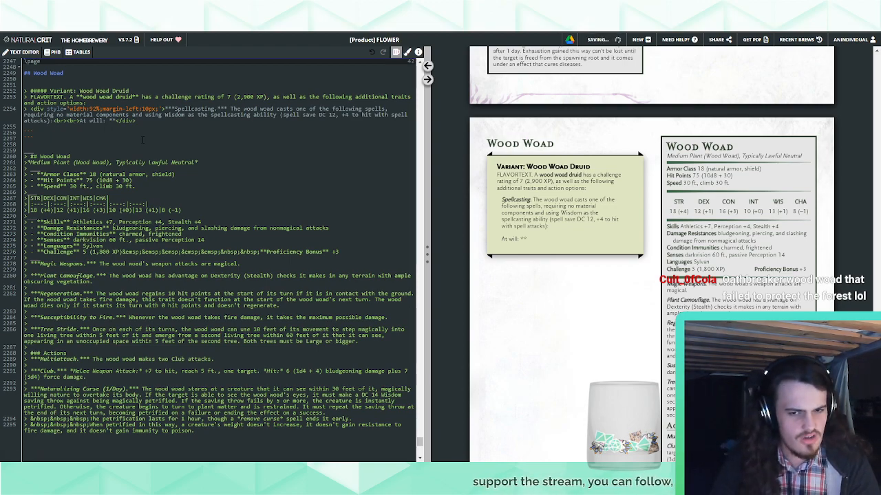
{"action": "type", "text": "druidcraf"}
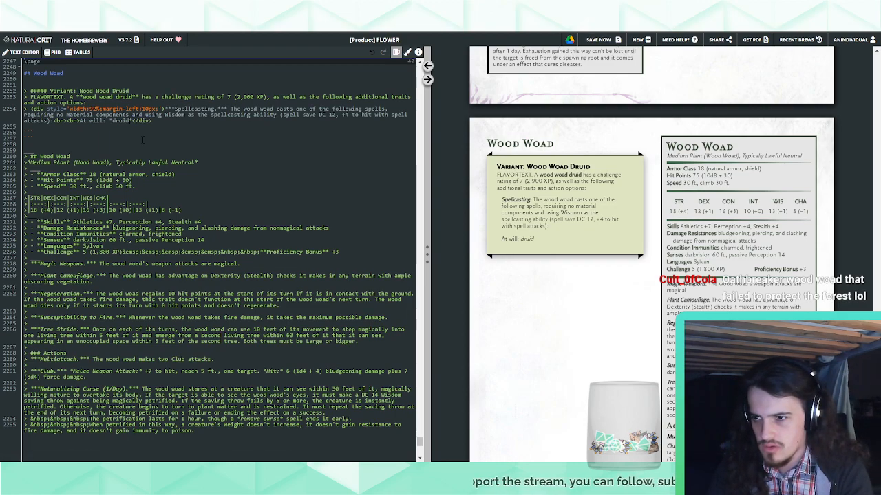
{"action": "type", "text": "t"}
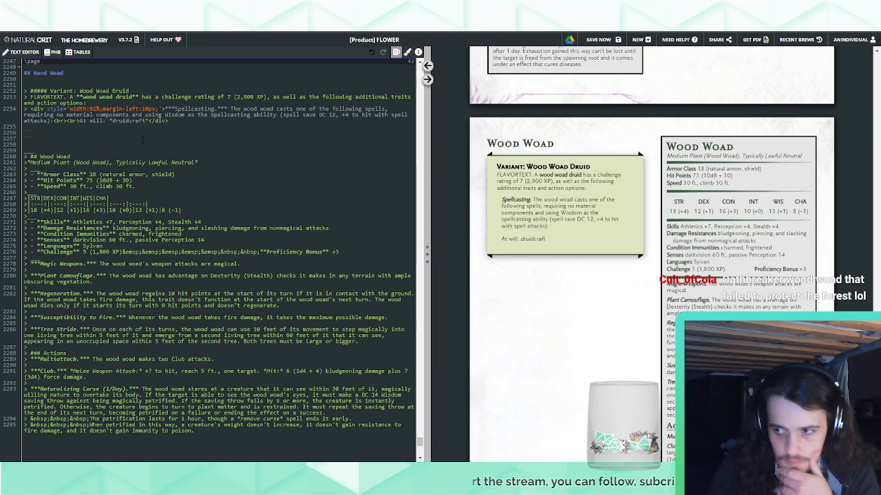
{"action": "type", "text": ","}
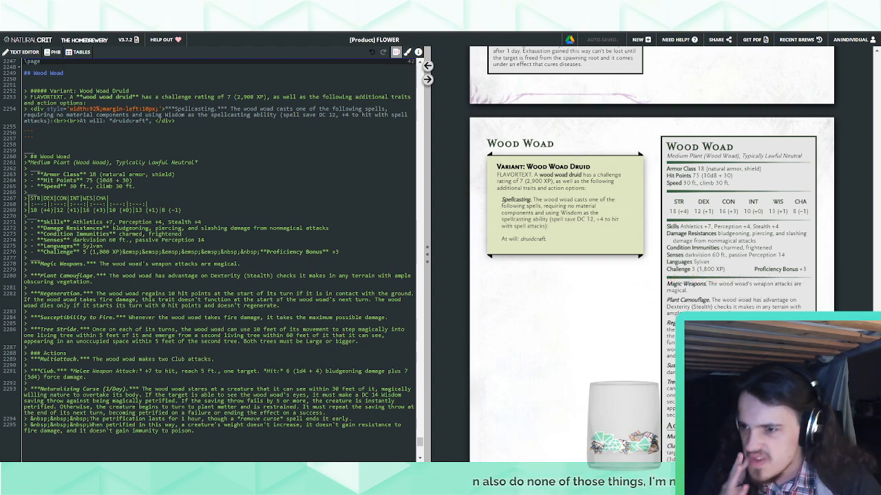
{"action": "key", "text": "BackSpace"}
{"action": "key", "text": "BackSpace"}
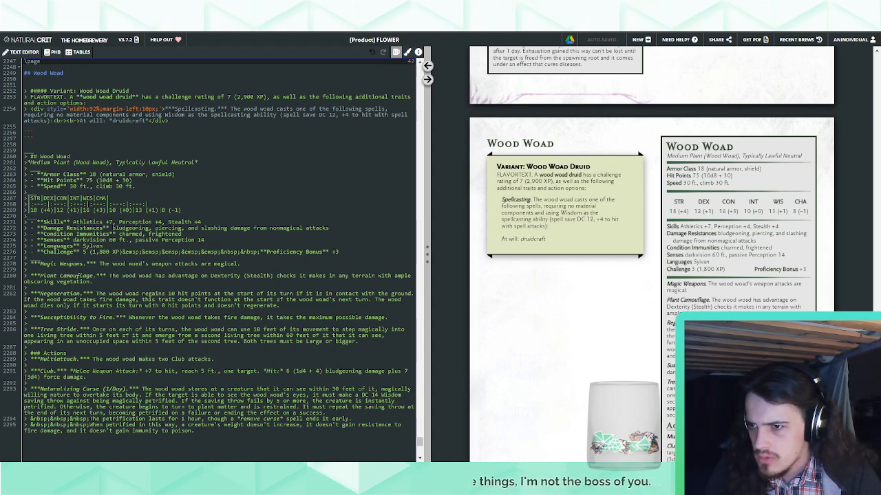
{"action": "type", "text": ", *thorn"}
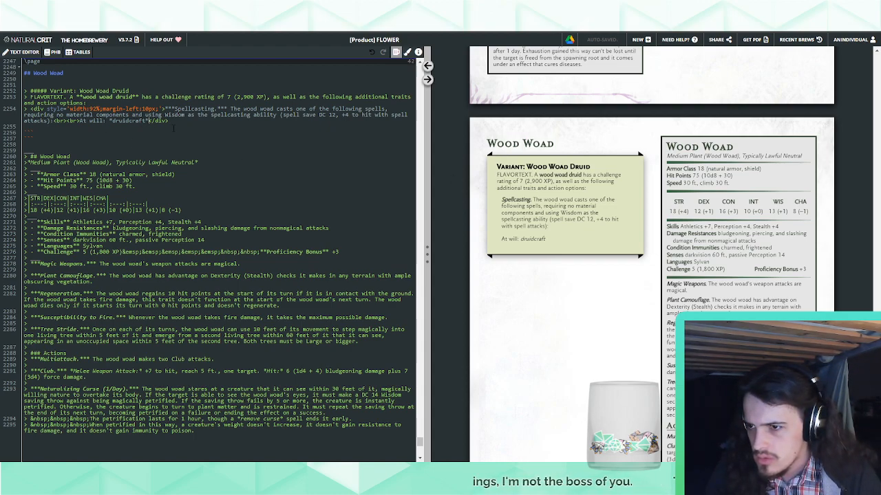
{"action": "type", "text": " whip*"}
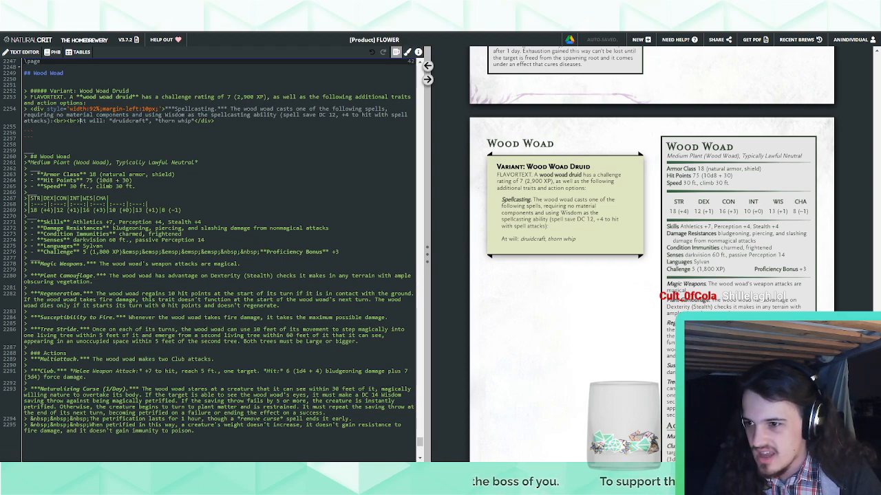
Insert a bold italic "Multiattack." heading before the Spellcasting trait, separated from it by a copied double line break
{"action": "left_click_drag", "start_coordinate": [80, 120], "coordinate": [53, 120]}
{"action": "key", "text": "ctrl+c"}
{"action": "left_click", "coordinate": [164, 110]}
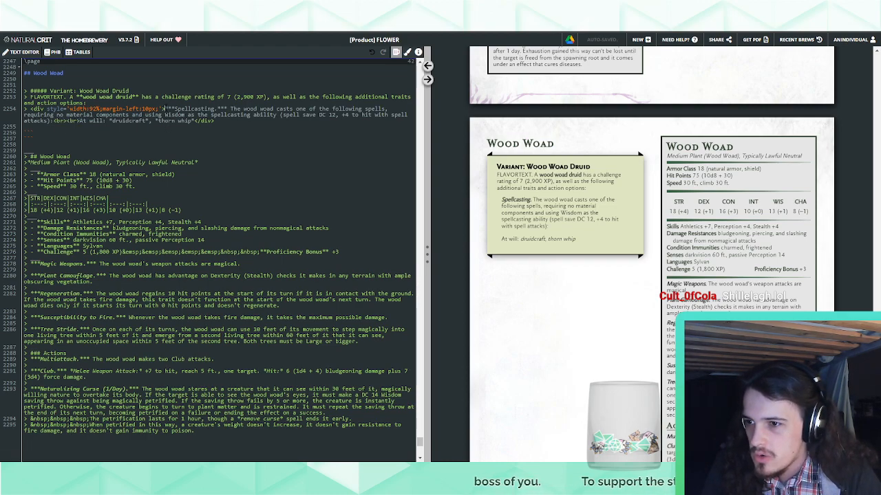
{"action": "key", "text": "ctrl+v"}
{"action": "key", "text": "ctrl+b"}
{"action": "key", "text": "ctrl+i"}
{"action": "type", "text": "Multiatta"}
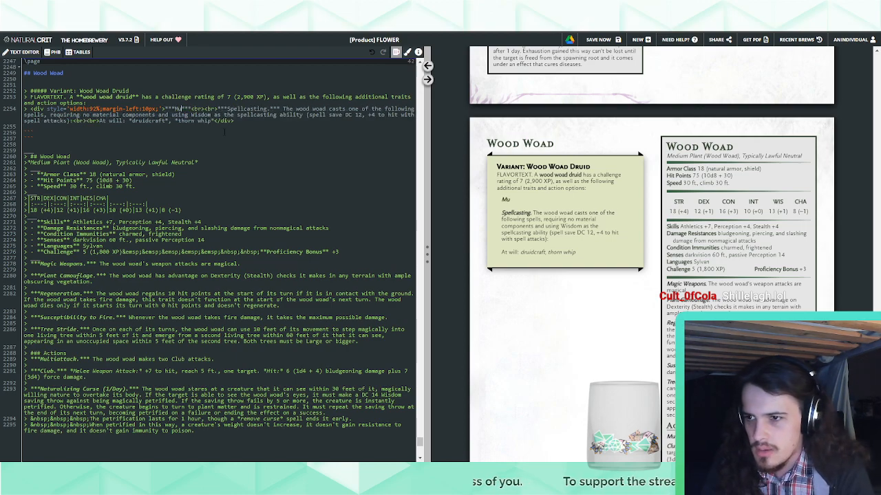
{"action": "type", "text": "ck."}
{"action": "key", "text": "Right"}
{"action": "key", "text": "Right"}
{"action": "key", "text": "Right"}
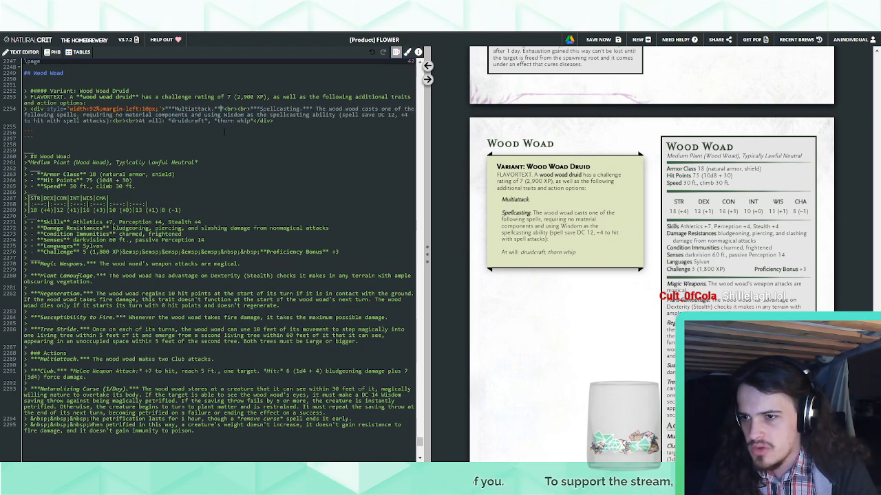
Write the Multiattack description: "The wood woad makes two Club attacks. It can replace one attack with a single use of Spellcasting."
{"action": "type", "text": "The wood woad makes t"}
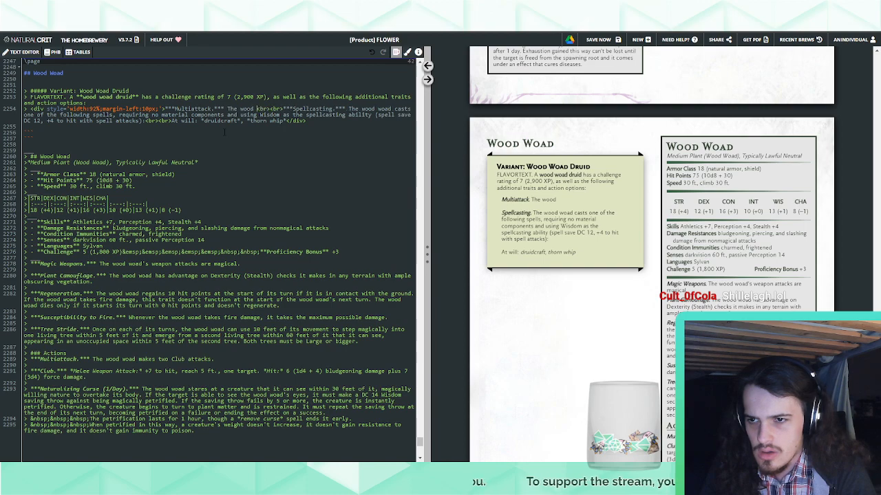
{"action": "type", "text": "wo Club a"}
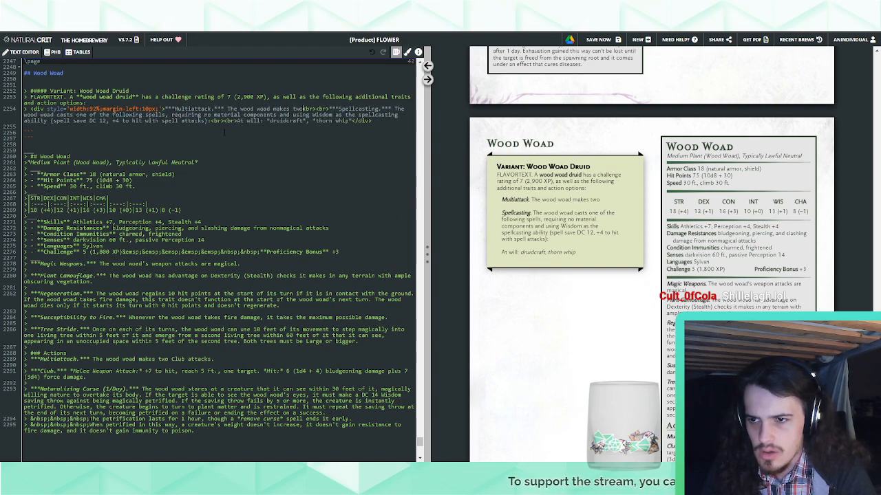
{"action": "type", "text": "ttacks. It "}
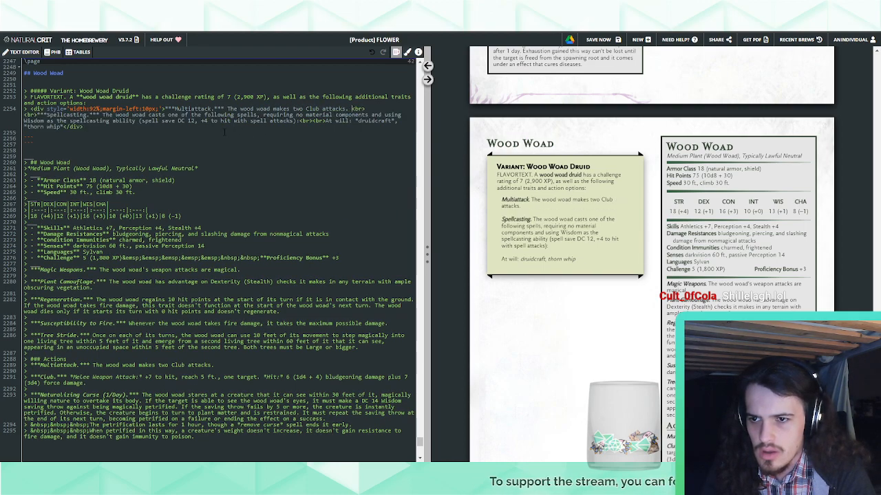
{"action": "type", "text": "can replace one a"}
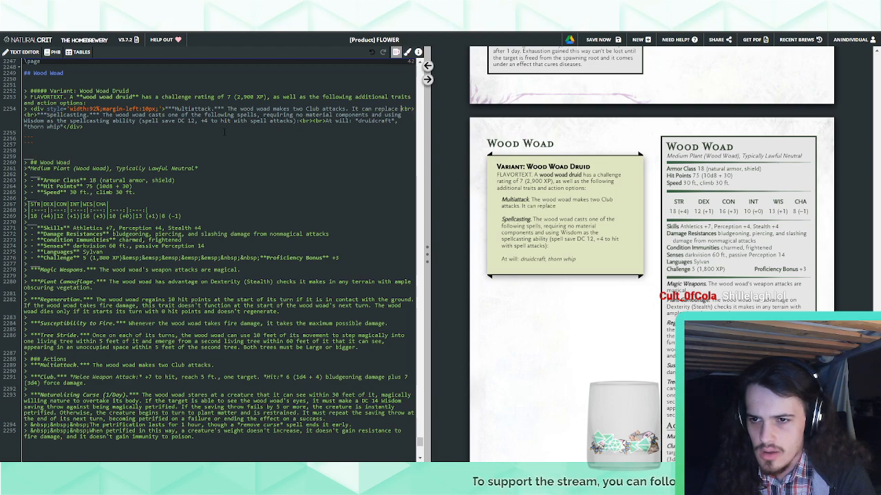
{"action": "type", "text": "ttack with a single"}
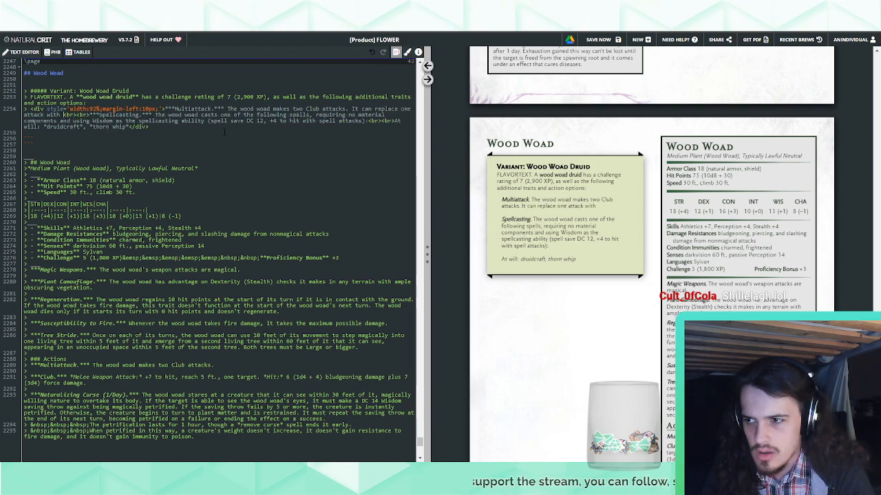
{"action": "type", "text": " use of S"}
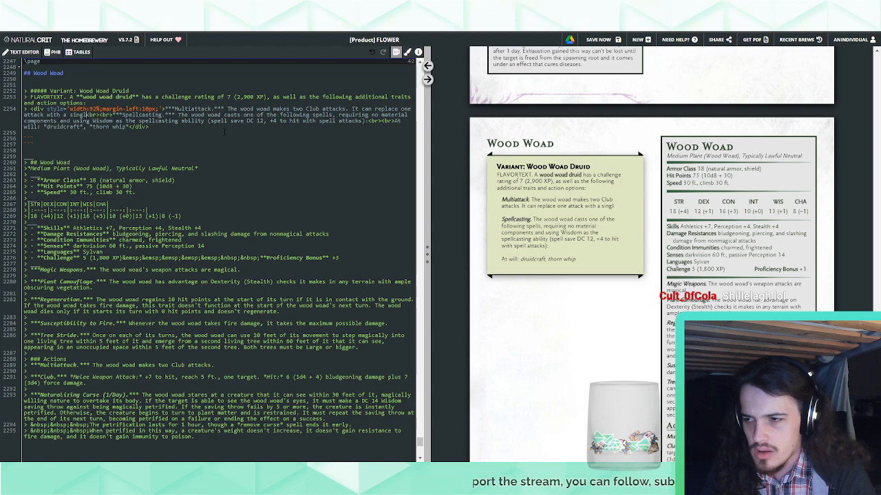
{"action": "type", "text": "pellcasting."}
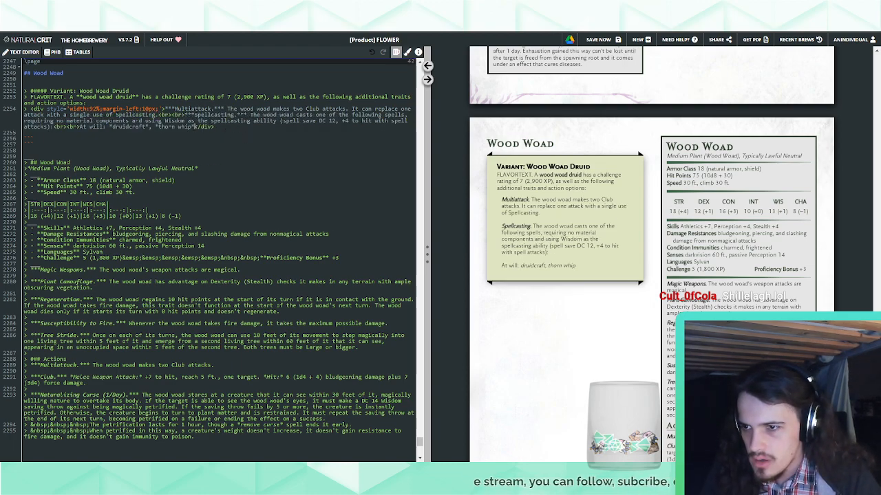
Add a line break after thorn whip in the druid variant's spell list
{"action": "left_click", "coordinate": [195, 127]}
{"action": "type", "text": "<br>"}
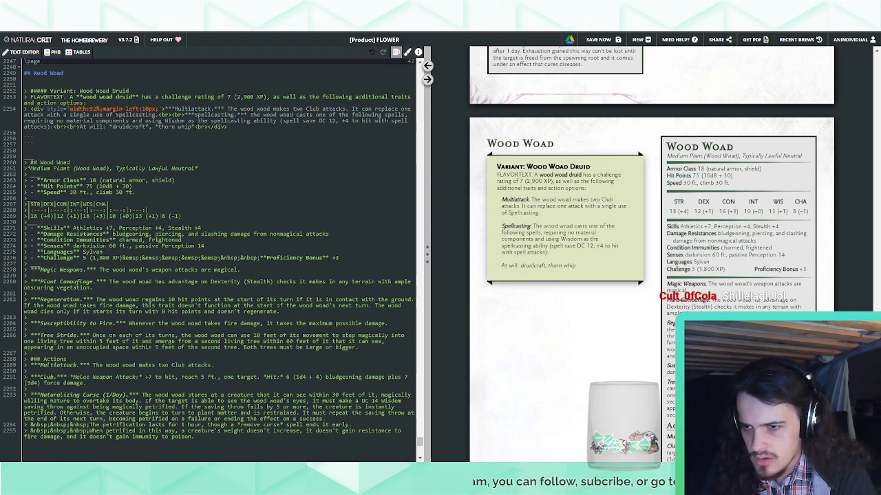
{"action": "type", "text": "1st-lev"}
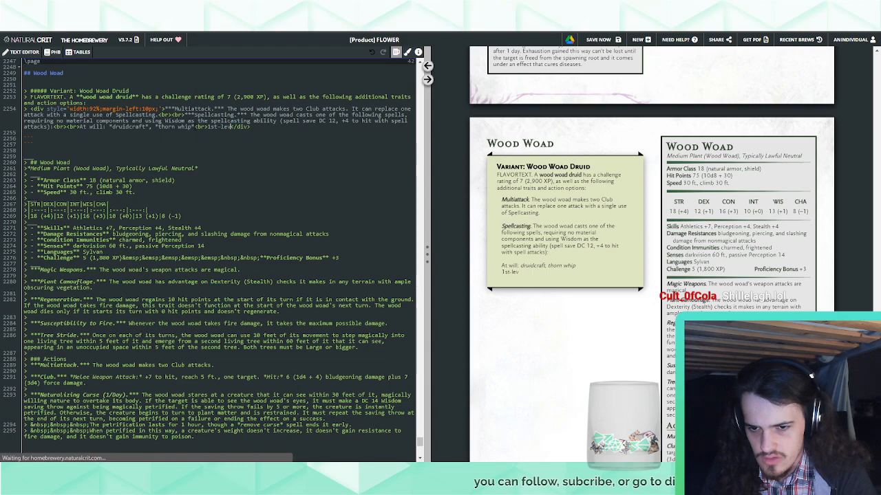
{"action": "type", "text": "el:"}
{"action": "key", "text": "BackSpace"}
{"action": "key", "text": "BackSpace"}
{"action": "key", "text": "BackSpace"}
{"action": "key", "text": "BackSpace"}
{"action": "key", "text": "BackSpace"}
{"action": "key", "text": "BackSpace"}
{"action": "key", "text": "BackSpace"}
{"action": "key", "text": "BackSpace"}
{"action": "key", "text": "BackSpace"}
{"action": "key", "text": "BackSpace"}
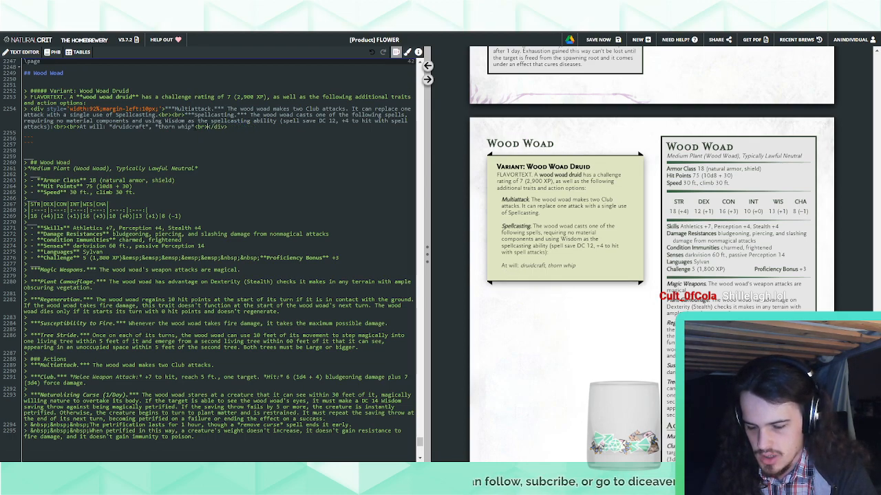
Add the line "2/day each: entangle, faerie fire, snare" to the druid variant's spell list, with the spell names in italics
{"action": "type", "text": "2/day each: "}
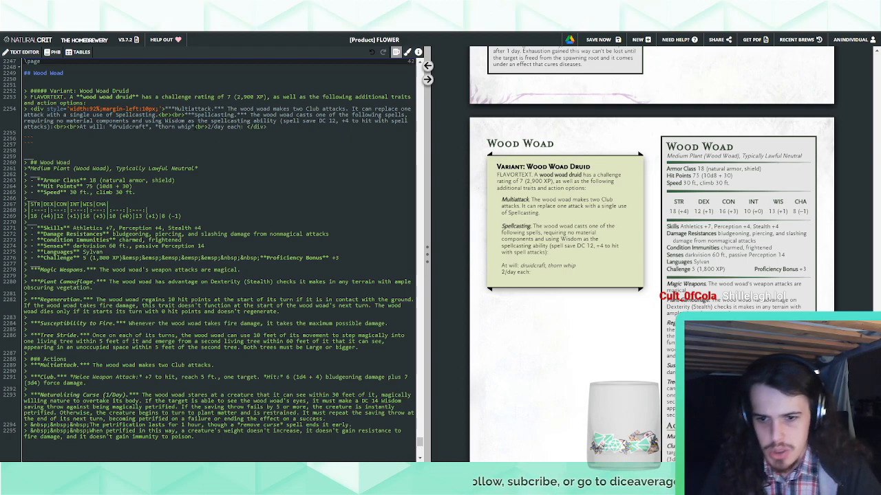
{"action": "type", "text": "**"}
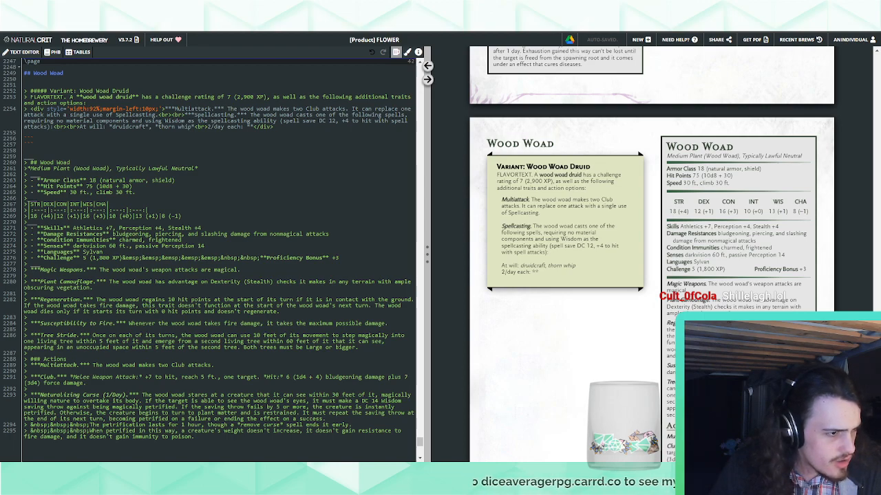
{"action": "type", "text": "entangle*"}
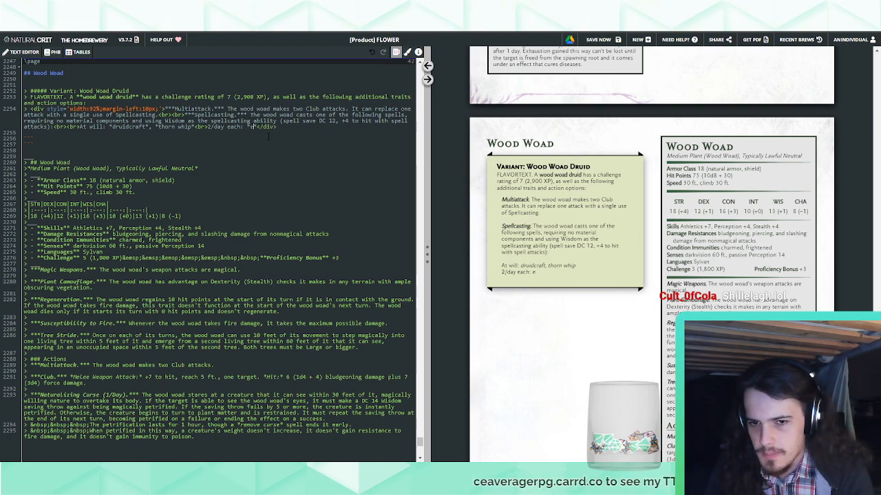
{"action": "type", "text": ", *faerie fir"}
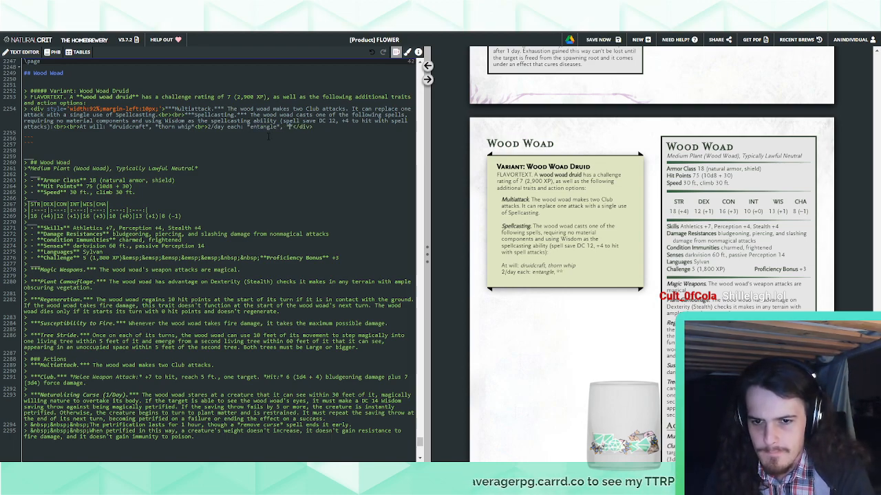
{"action": "type", "text": "e"}
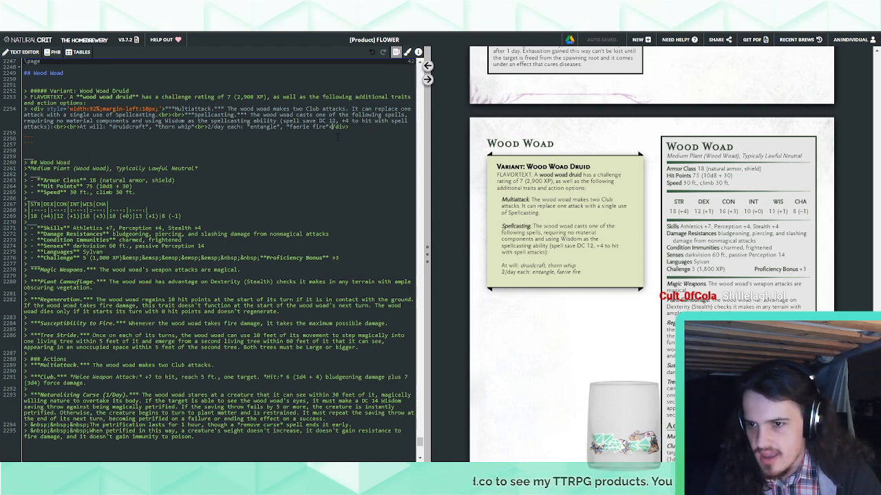
{"action": "type", "text": ", "}
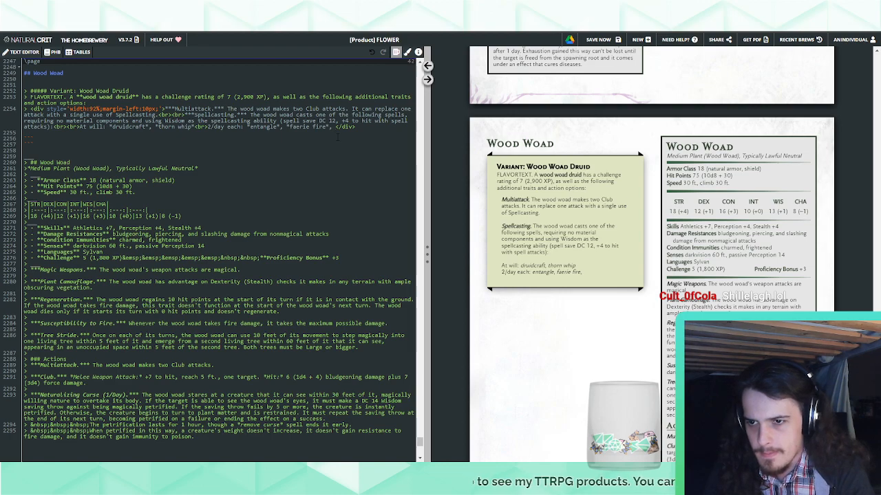
{"action": "type", "text": "*snare*"}
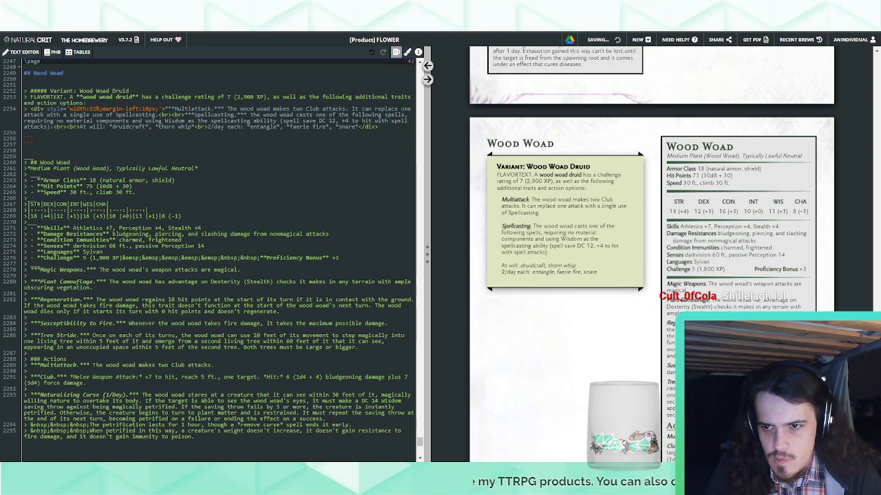
{"action": "type", "text": "<sup"}
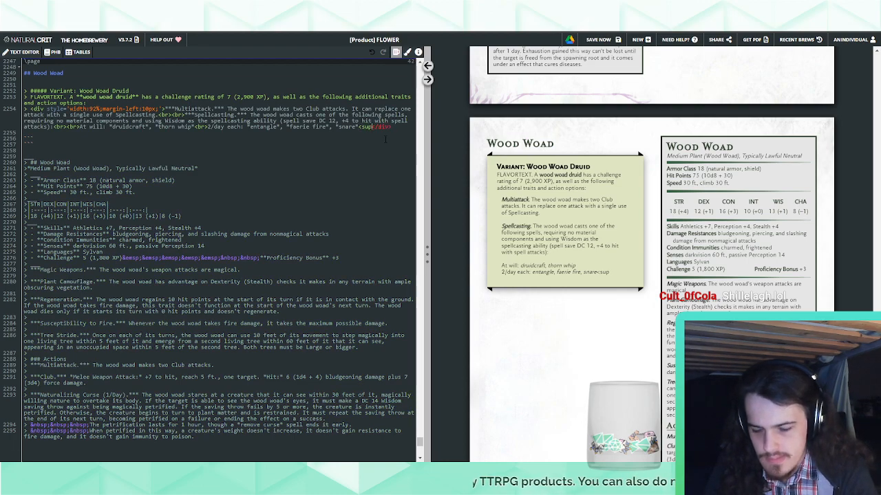
{"action": "type", "text": ">"}
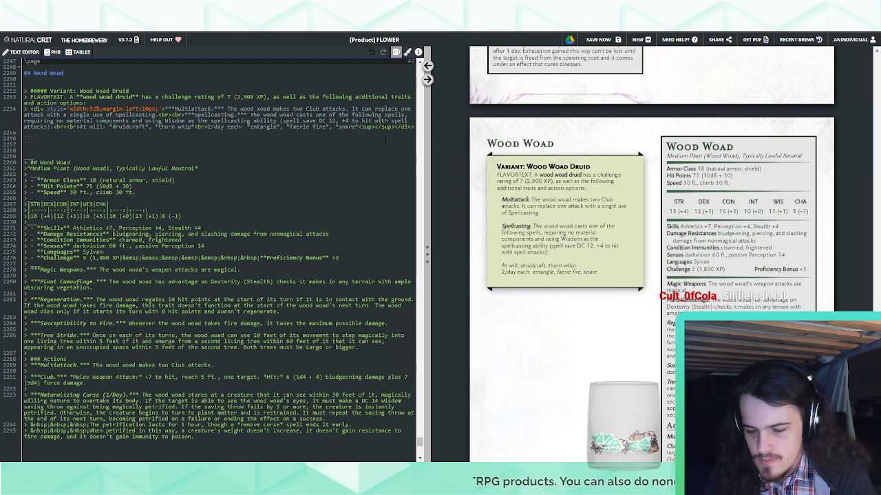
{"action": "type", "text": "TCE"}
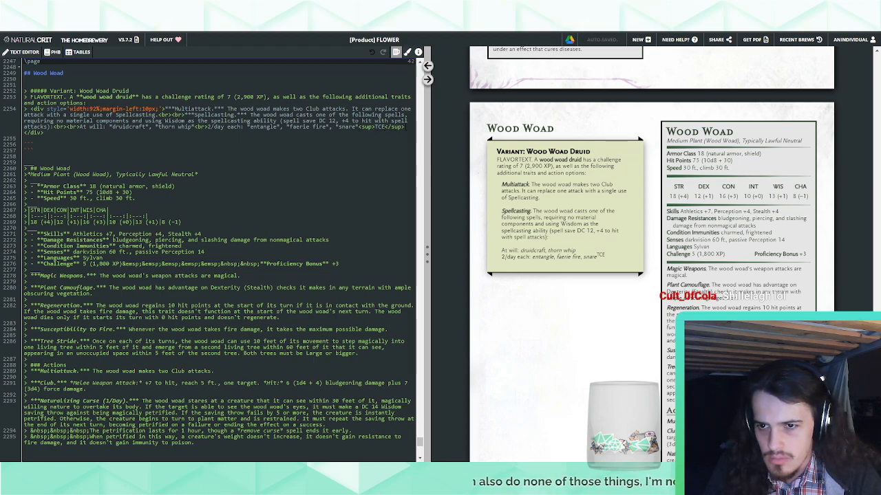
Search the document source for the book tags XGE and TCE
{"action": "key", "text": "ctrl+f"}
{"action": "type", "text": "KGE"}
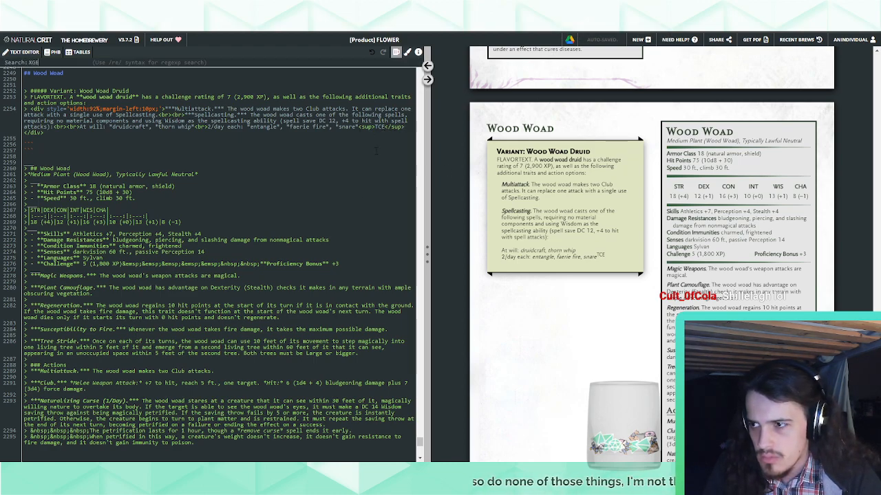
{"action": "key", "text": "BackSpace"}
{"action": "key", "text": "BackSpace"}
{"action": "key", "text": "BackSpace"}
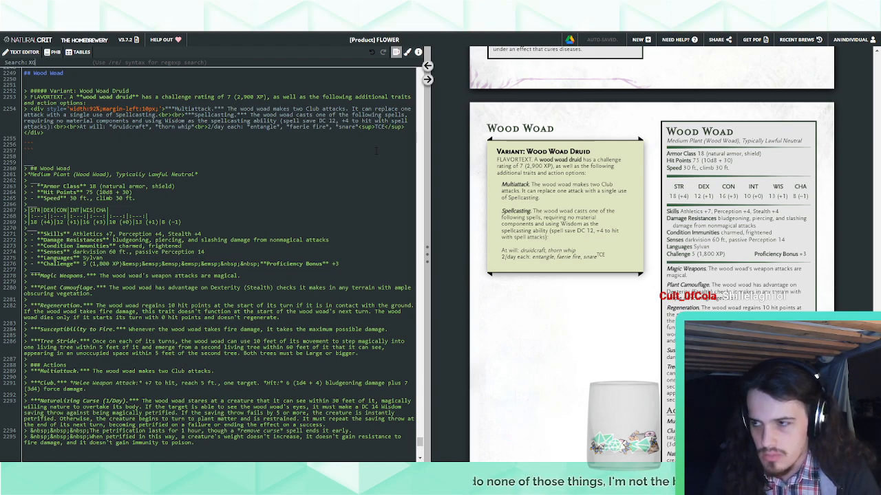
{"action": "type", "text": "TCE"}
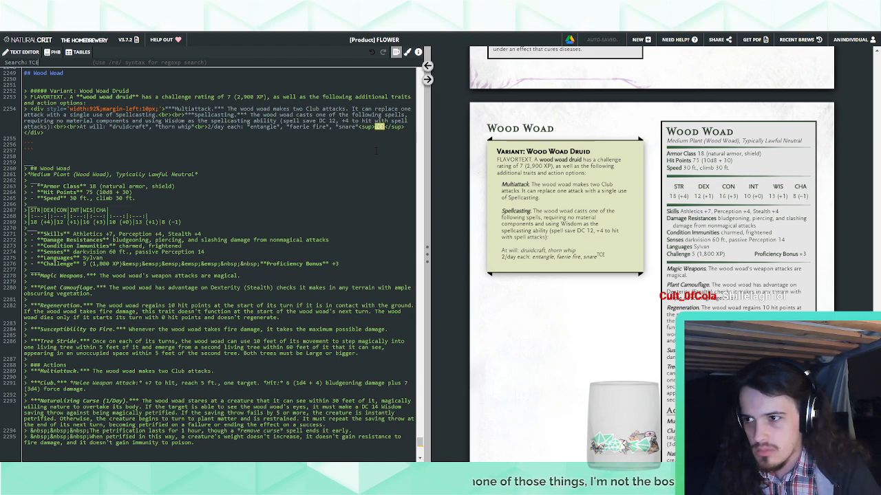
{"action": "key", "text": "BackSpace"}
{"action": "key", "text": "BackSpace"}
{"action": "key", "text": "BackSpace"}
{"action": "type", "text": "SCC"}
{"action": "key", "text": "Escape"}
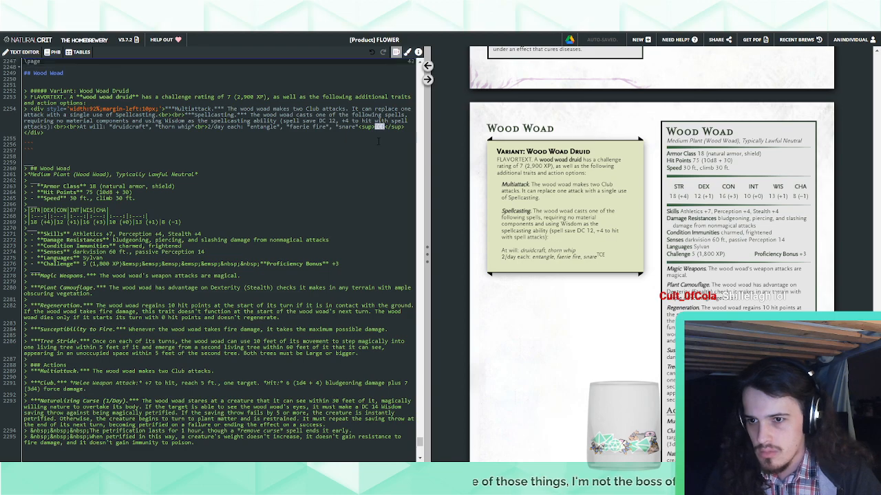
Remove the superscript TCE tag after snare
{"action": "left_click", "coordinate": [389, 126]}
{"action": "left_click_drag", "start_coordinate": [405, 127], "coordinate": [358, 126]}
{"action": "key", "text": "BackSpace"}
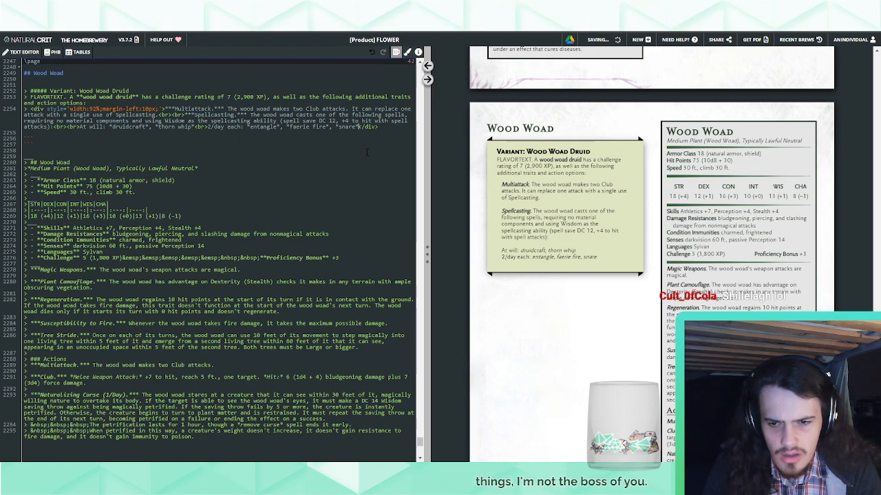
Start a new line reading "1/day each:" after snare in the druid variant's spell list
{"action": "type", "text": "<br>"}
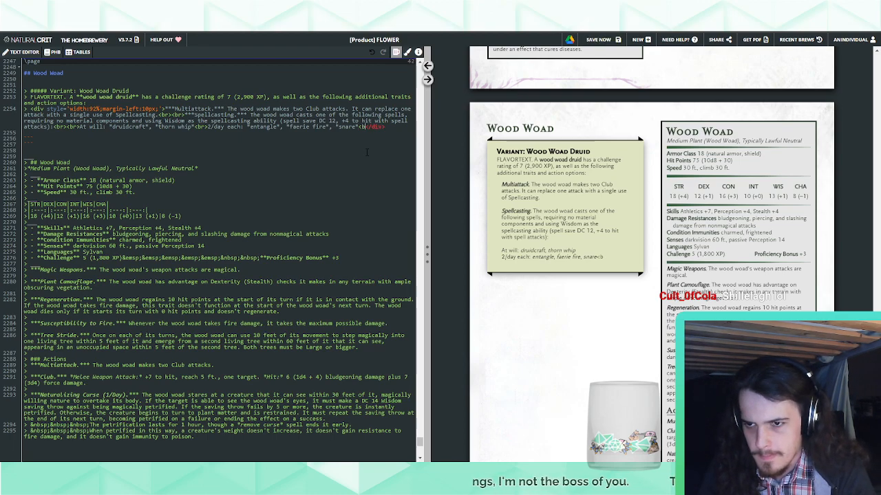
{"action": "type", "text": "3/dayeach"}
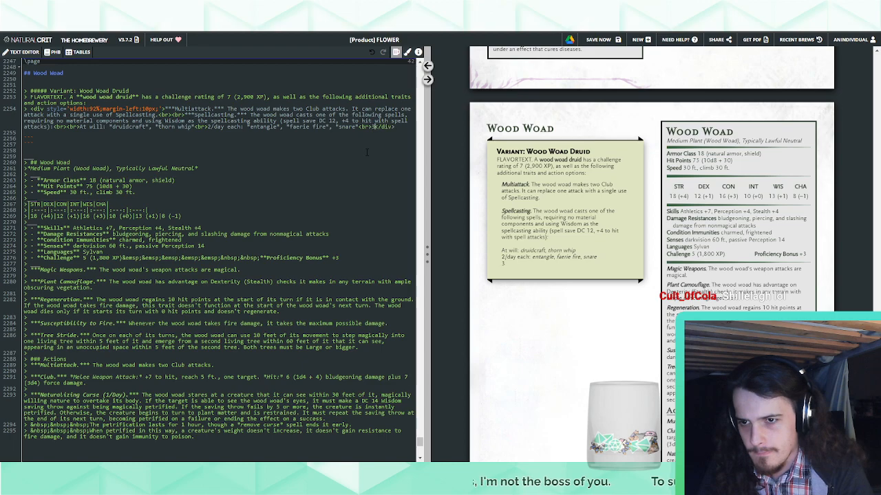
{"action": "key", "text": "BackSpace"}
{"action": "key", "text": "BackSpace"}
{"action": "key", "text": "BackSpace"}
{"action": "key", "text": "BackSpace"}
{"action": "key", "text": "BackSpace"}
{"action": "key", "text": "BackSpace"}
{"action": "key", "text": "BackSpace"}
{"action": "key", "text": "BackSpace"}
{"action": "key", "text": "BackSpace"}
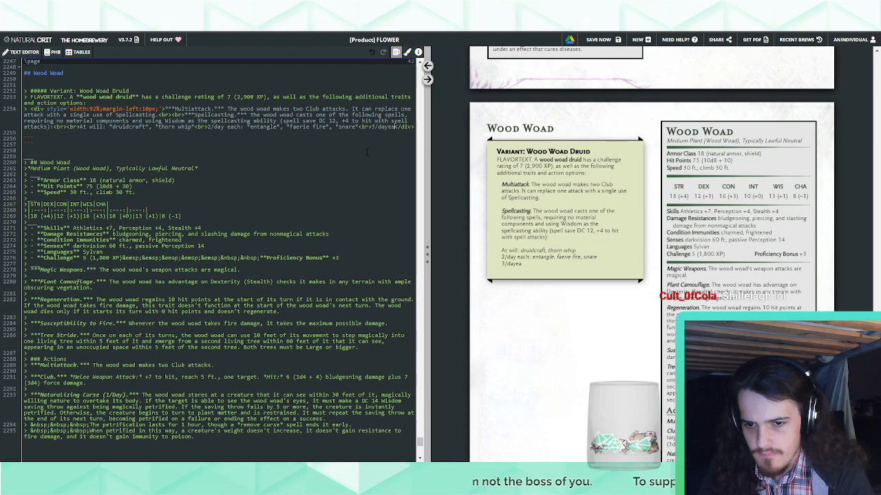
{"action": "type", "text": "1 day ea"}
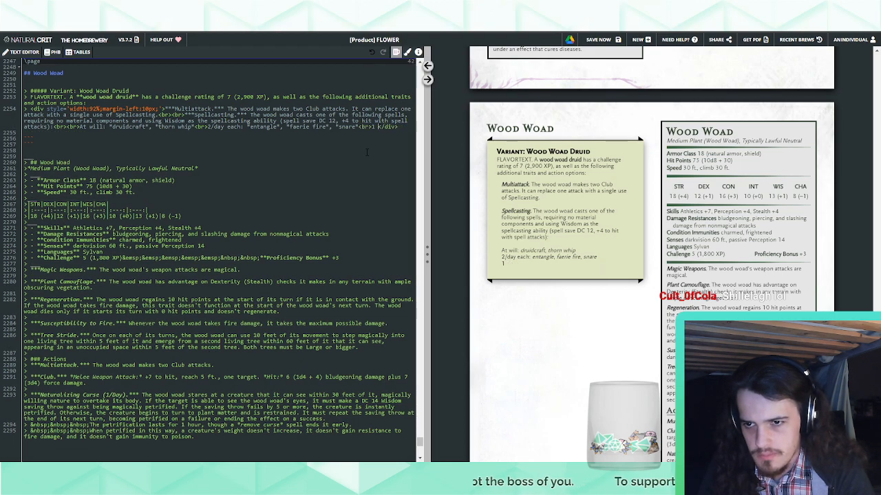
{"action": "type", "text": "ch"}
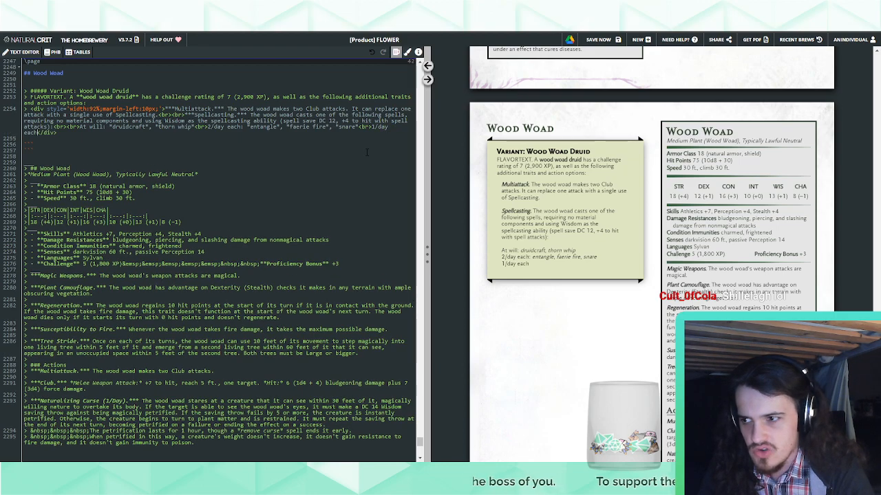
{"action": "type", "text": ":"}
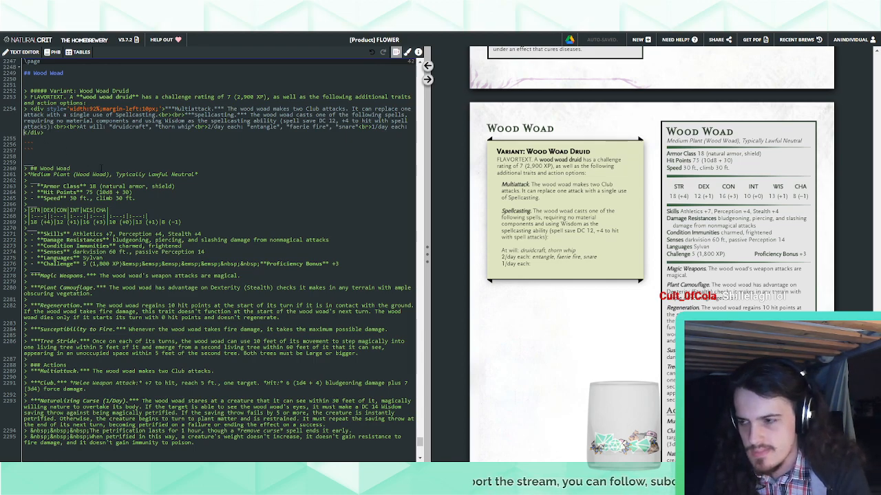
Add plant growth in italics as the first spell of the 1/day line
{"action": "type", "text": "pla"}
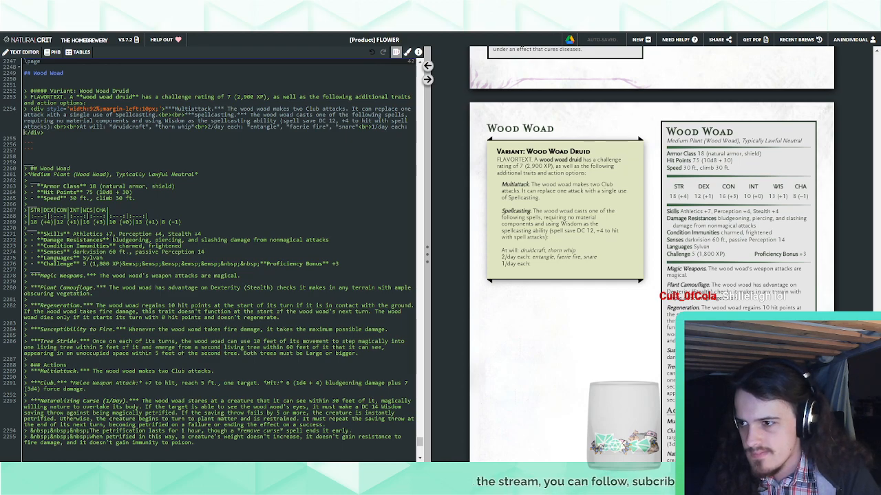
{"action": "type", "text": "nt growth"}
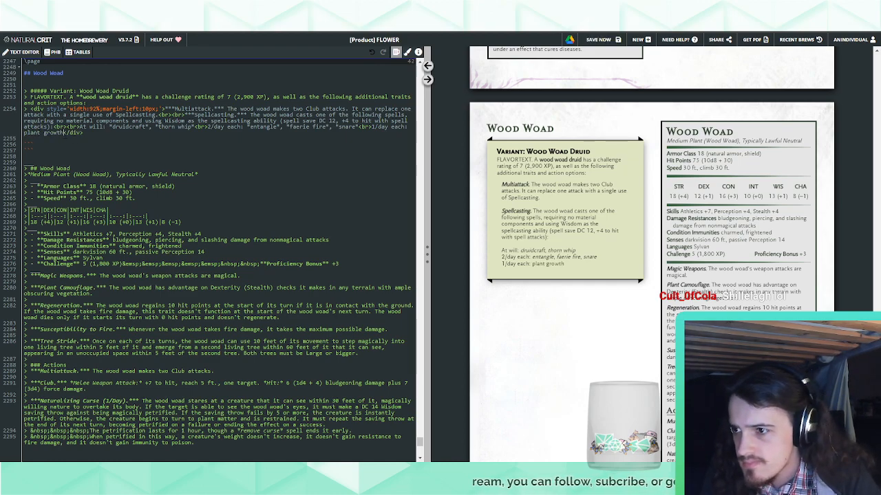
{"action": "key", "text": "shift+Left"}
{"action": "key", "text": "shift+Left"}
{"action": "key", "text": "shift+Left"}
{"action": "key", "text": "shift+Left"}
{"action": "key", "text": "shift+Left"}
{"action": "key", "text": "shift+Left"}
{"action": "key", "text": "shift+Left"}
{"action": "key", "text": "shift+Left"}
{"action": "key", "text": "shift+Left"}
{"action": "key", "text": "shift+Left"}
{"action": "key", "text": "shift+Left"}
{"action": "key", "text": "shift+Left"}
{"action": "type", "text": "\""}
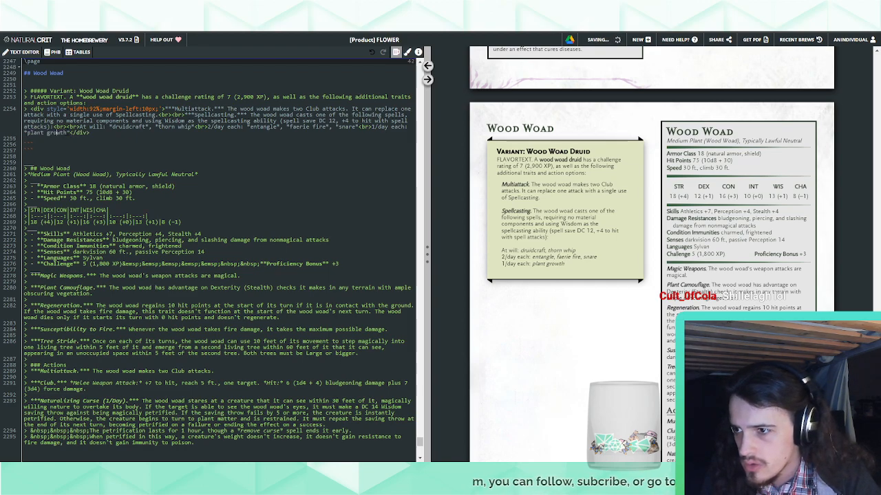
{"action": "type", "text": ", \"summon "}
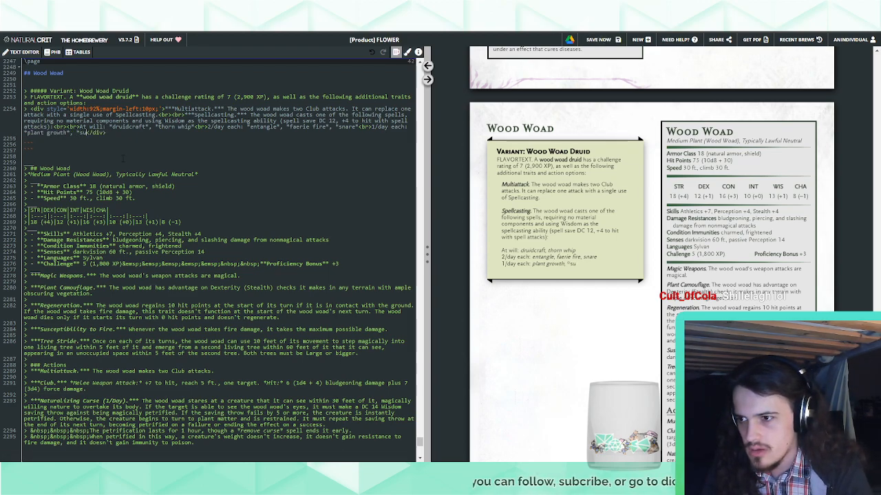
{"action": "type", "text": "beast\"."}
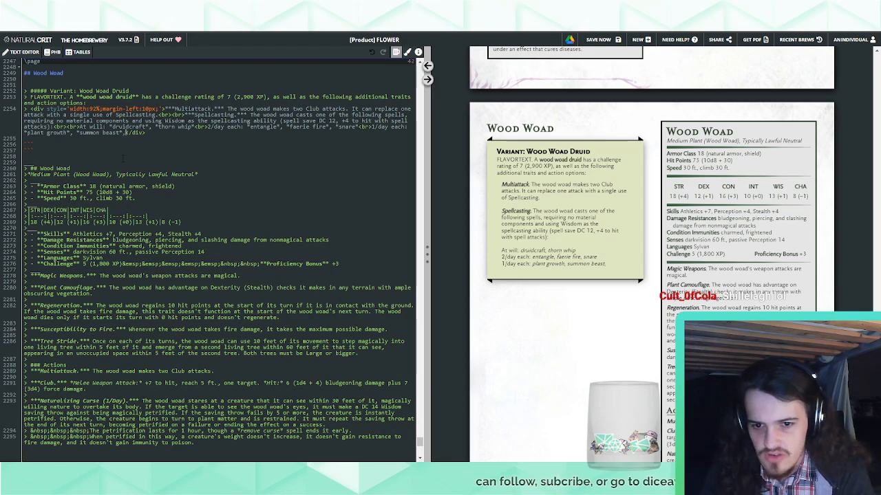
Try adding summon beast in italics after plant growth in the 1/day line
{"action": "key", "text": "BackSpace"}
{"action": "key", "text": "BackSpace"}
{"action": "key", "text": "BackSpace"}
{"action": "key", "text": "BackSpace"}
{"action": "key", "text": "BackSpace"}
{"action": "key", "text": "BackSpace"}
{"action": "key", "text": "BackSpace"}
{"action": "key", "text": "BackSpace"}
{"action": "key", "text": "BackSpace"}
{"action": "key", "text": "BackSpace"}
{"action": "key", "text": "BackSpace"}
{"action": "key", "text": "BackSpace"}
{"action": "key", "text": "BackSpace"}
{"action": "key", "text": "BackSpace"}
{"action": "key", "text": "BackSpace"}
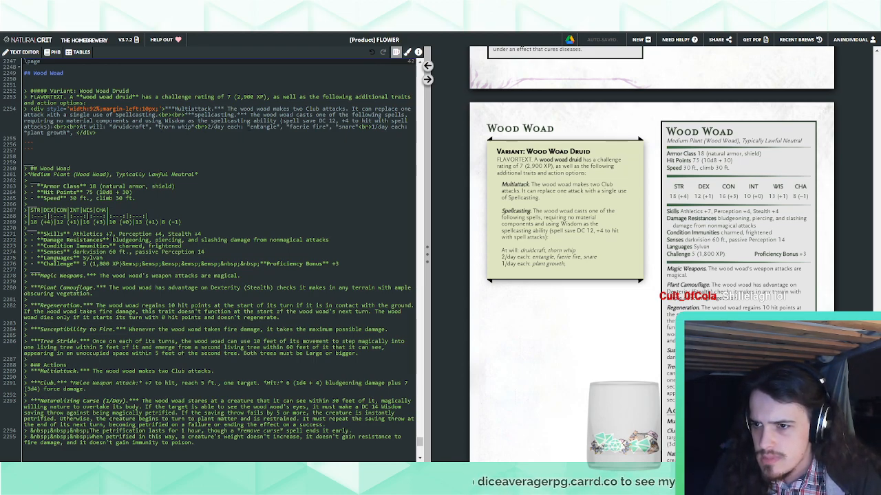
Insert "cure wounds (2nd-level version)," before entangle in the 2/day line, with the spell name in italics
{"action": "type", "text": "**, *"}
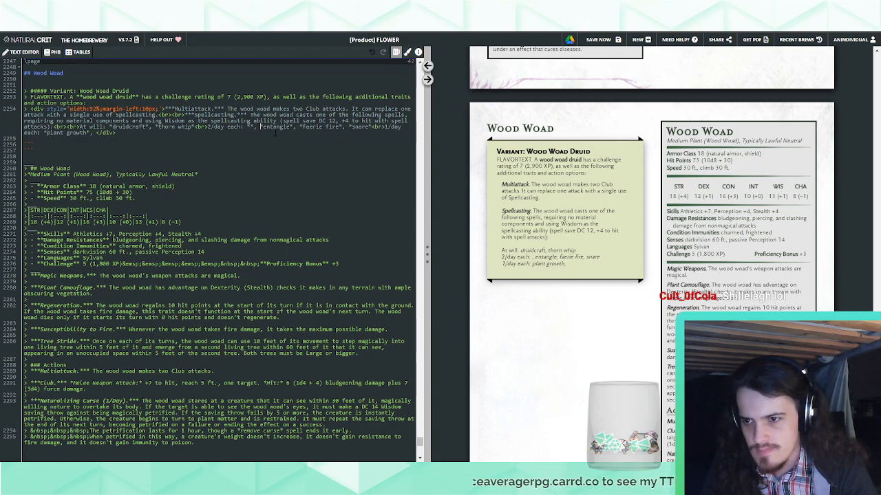
{"action": "key", "text": "Left"}
{"action": "key", "text": "Left"}
{"action": "type", "text": "cure wounds"}
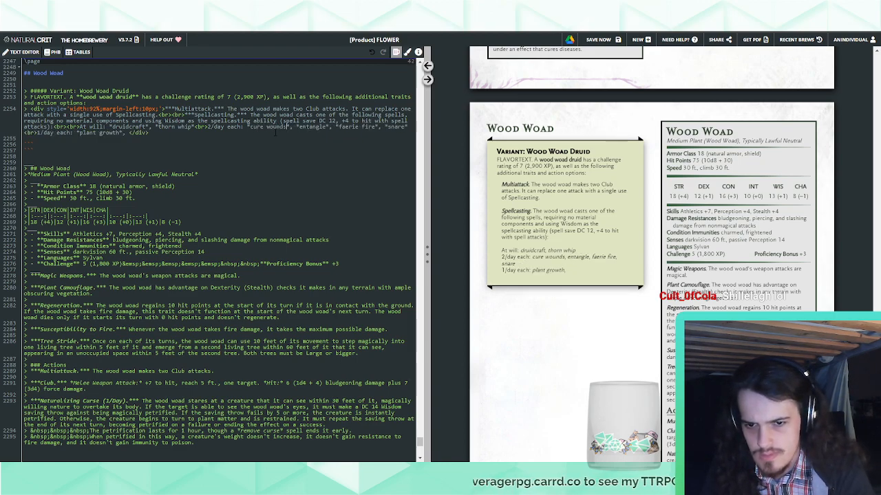
{"action": "key", "text": "Right"}
{"action": "type", "text": "(2nd-level "}
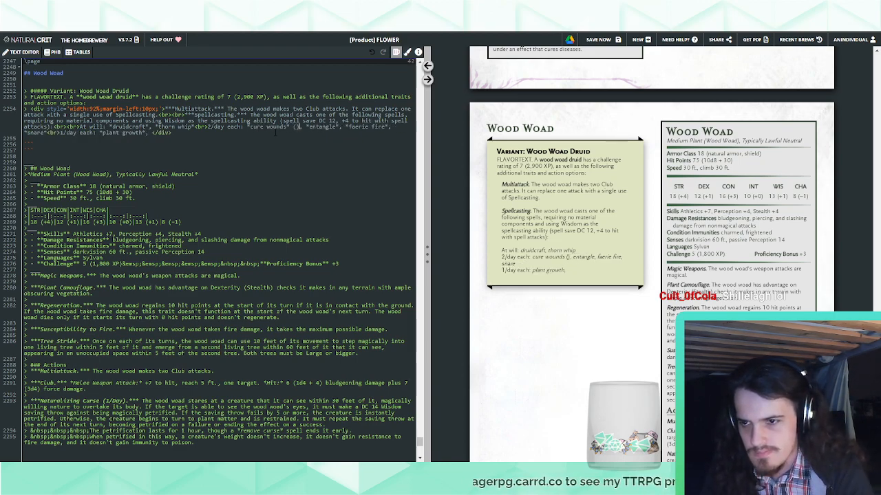
{"action": "type", "text": "version),"}
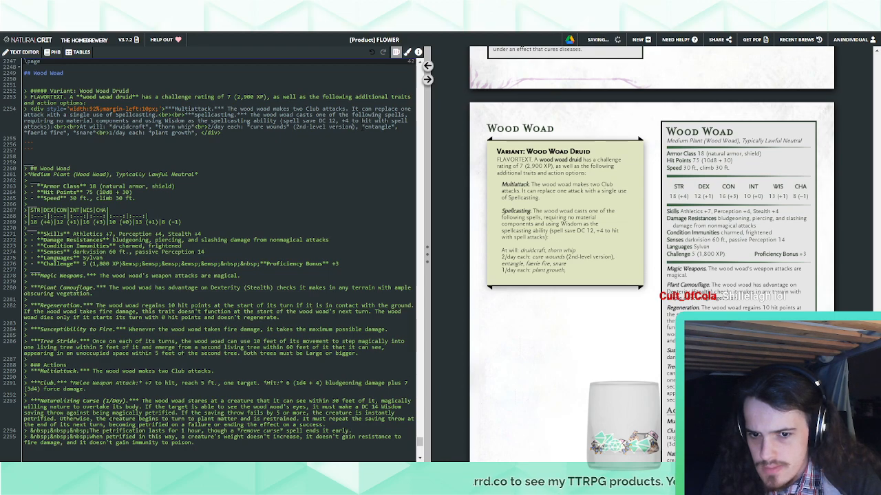
{"action": "type", "text": "<br>"}
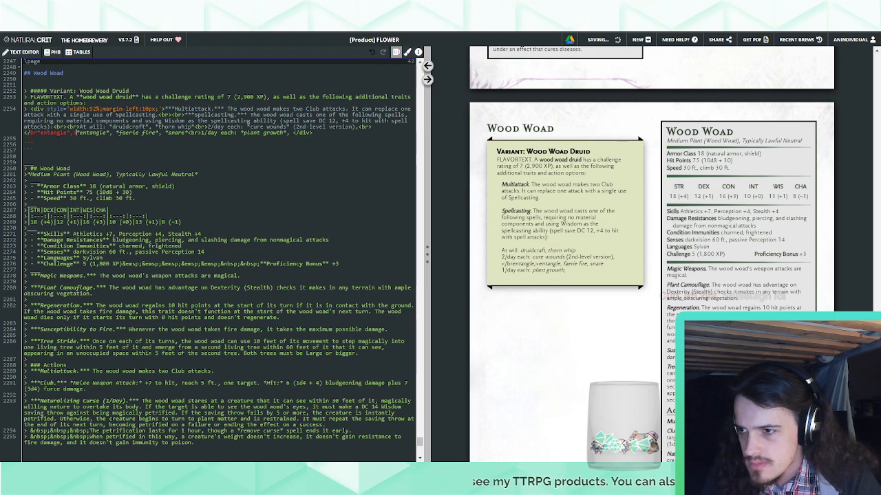
Break the 2/day line before entangle and indent the continuation with three non-breaking spaces
{"action": "left_click_drag", "start_coordinate": [78, 132], "coordinate": [374, 127]}
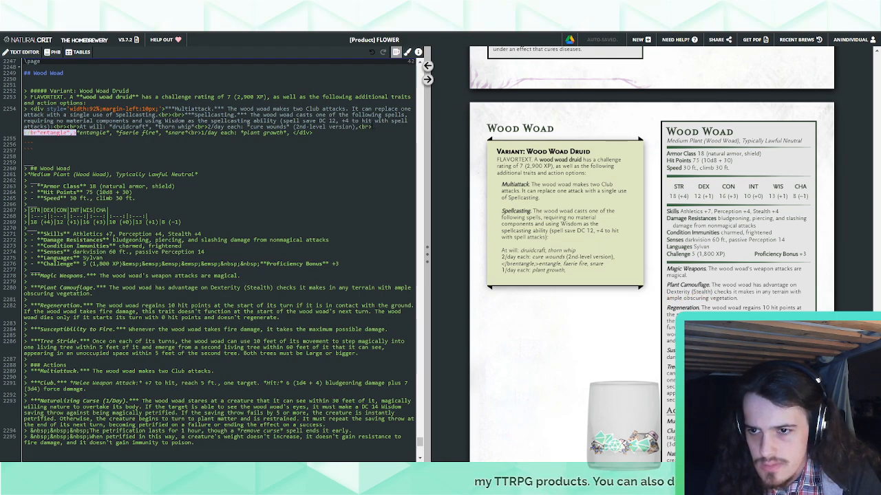
{"action": "key", "text": "BackSpace"}
{"action": "type", "text": "nbsp"}
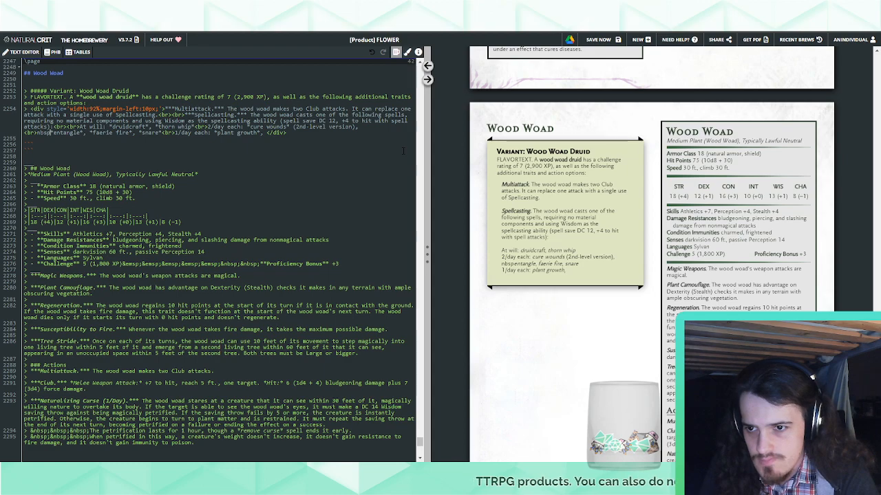
{"action": "key", "text": "BackSpace"}
{"action": "key", "text": "BackSpace"}
{"action": "key", "text": "BackSpace"}
{"action": "key", "text": "BackSpace"}
{"action": "key", "text": "ctrl+v"}
{"action": "key", "text": "ctrl+v"}
{"action": "key", "text": "ctrl+v"}
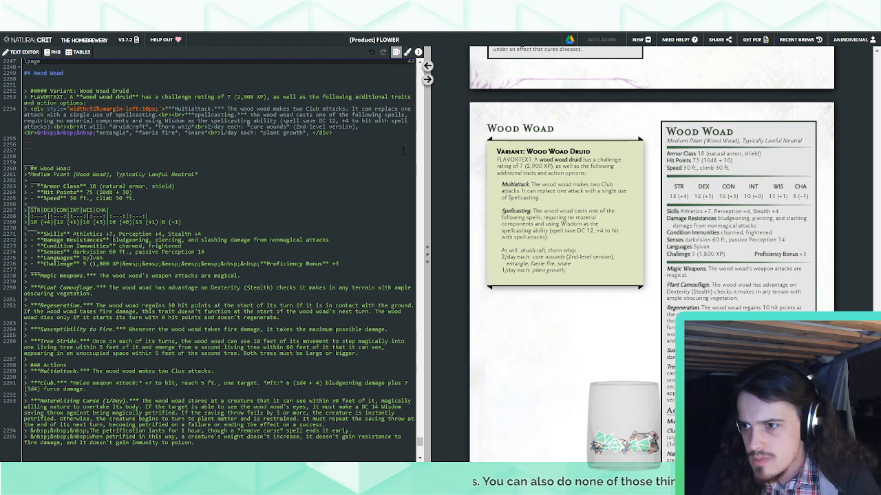
Try reducing the variant block's left margin to 9px and moving entangle up beside cure wounds in the 2/day line
{"action": "left_click_drag", "start_coordinate": [149, 109], "coordinate": [143, 109]}
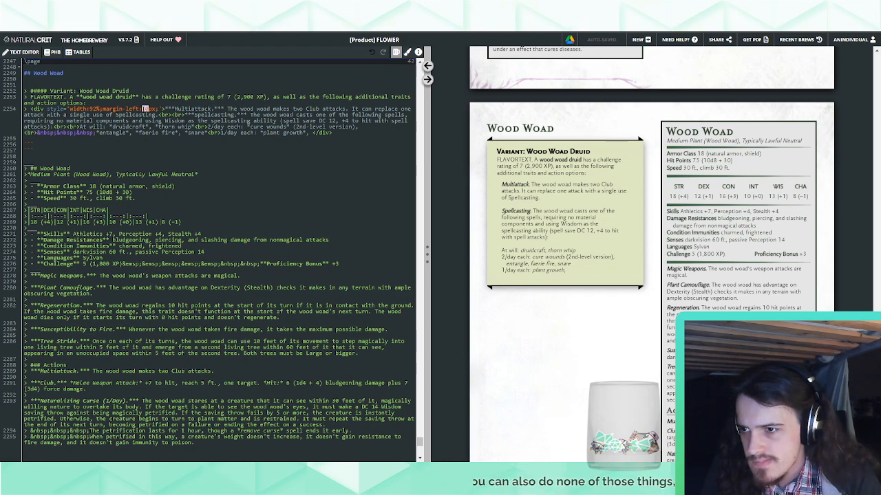
{"action": "type", "text": "8"}
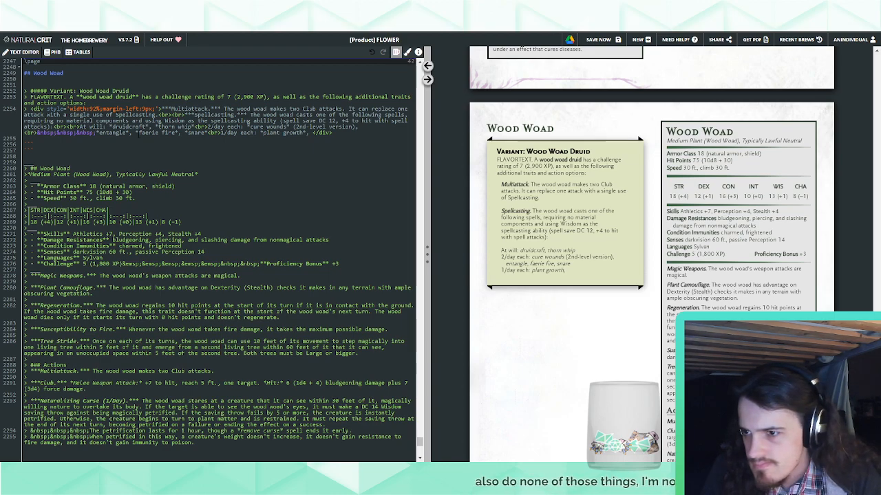
{"action": "left_click_drag", "start_coordinate": [135, 132], "coordinate": [96, 132]}
{"action": "key", "text": "ctrl+c"}
{"action": "key", "text": "BackSpace"}
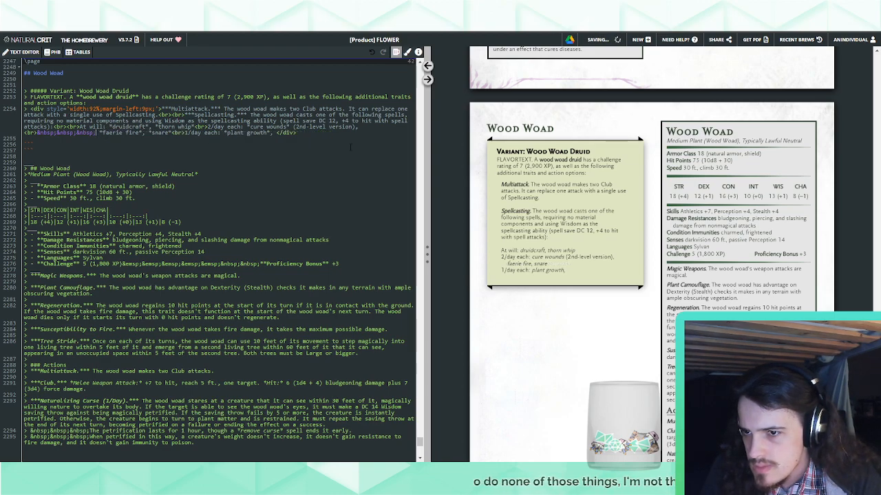
{"action": "left_click", "coordinate": [362, 129]}
{"action": "key", "text": "ctrl+v"}
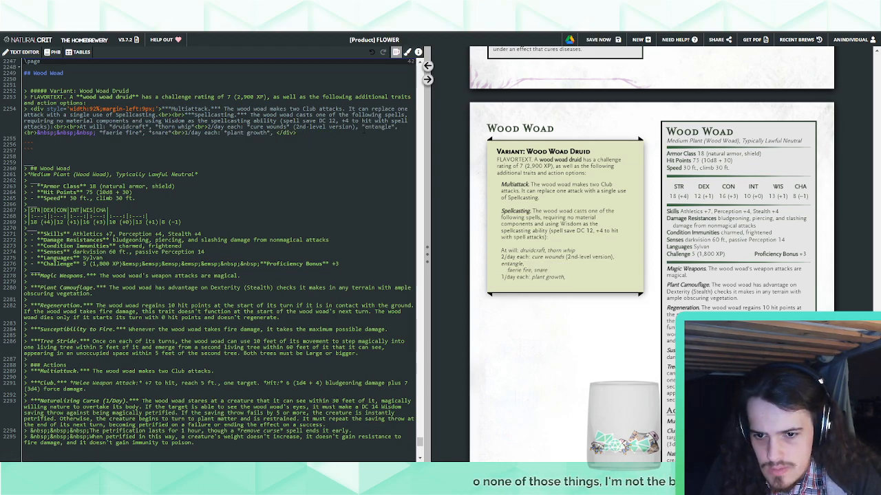
{"action": "key", "text": "ctrl+z"}
{"action": "key", "text": "ctrl+z"}
{"action": "key", "text": "ctrl+z"}
Add "wither and bloom (3rd-level version)" after plant growth in the 1/day line, with the spell name in italics
{"action": "left_click", "coordinate": [332, 126]}
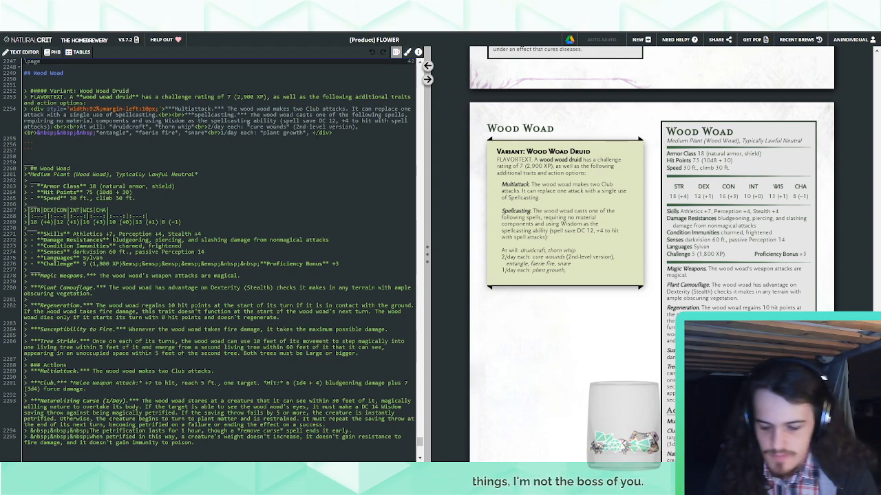
{"action": "type", "text": "\"wither and bloom*"}
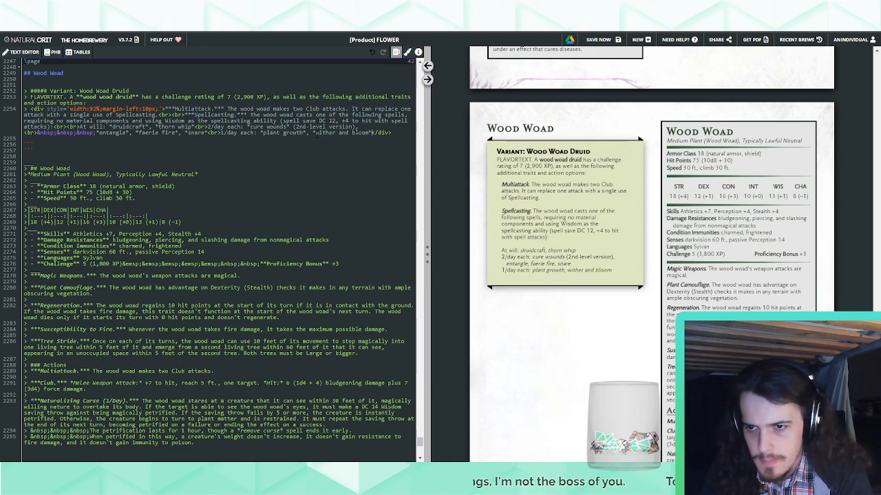
{"action": "type", "text": " (3rd-le"}
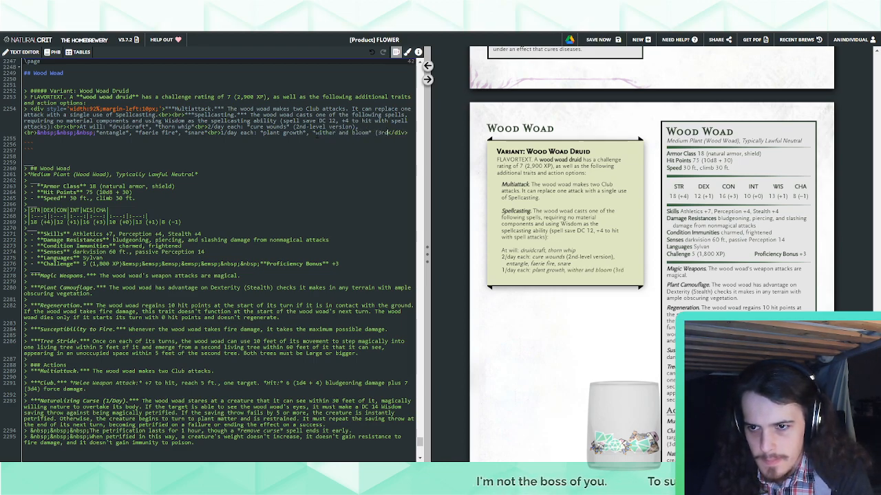
{"action": "type", "text": "vel version)"}
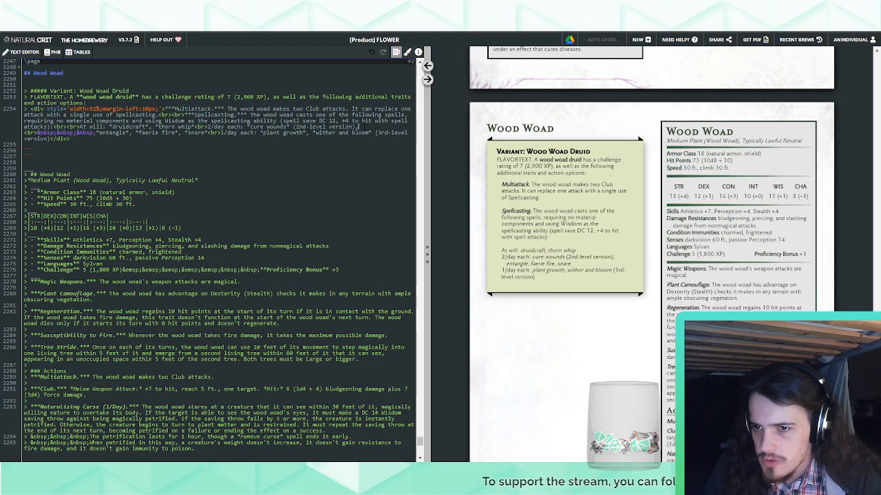
Remove cure wounds (2nd-level version) and the indented line break before entangle from the 2/day line
{"action": "left_click_drag", "start_coordinate": [359, 126], "coordinate": [247, 127]}
{"action": "key", "text": "BackSpace"}
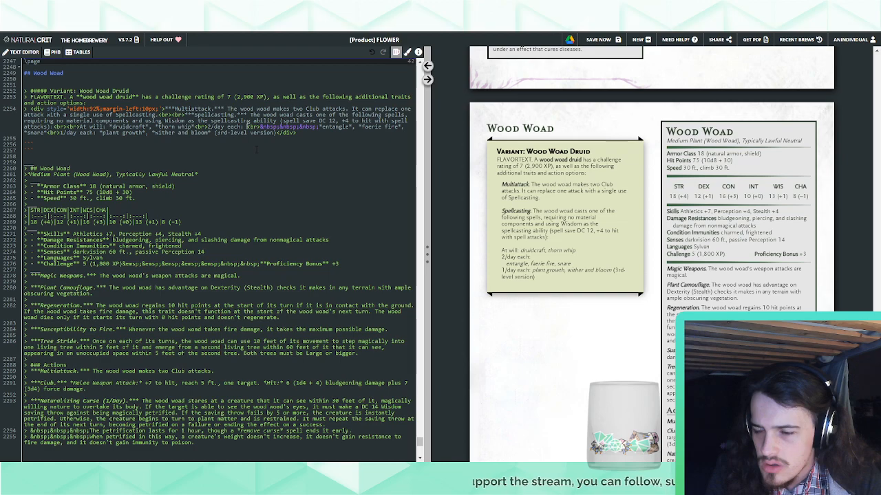
{"action": "key", "text": "ctrl+z"}
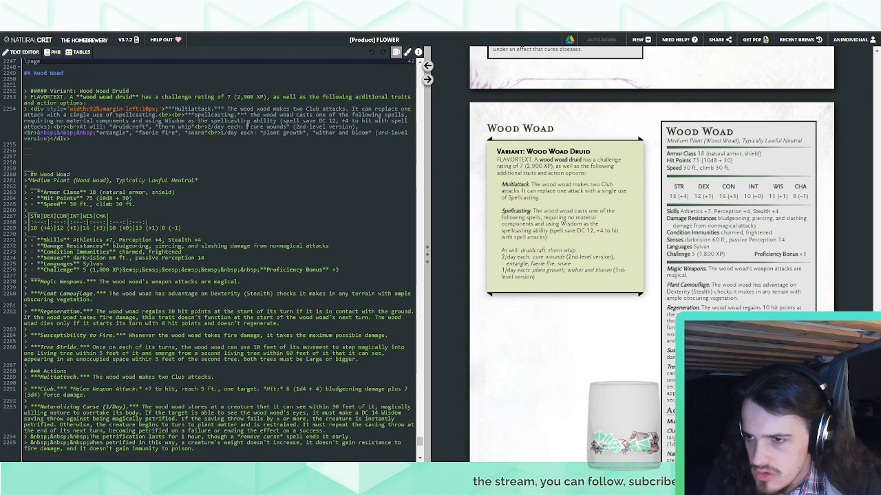
{"action": "left_click_drag", "start_coordinate": [247, 127], "coordinate": [99, 133]}
{"action": "key", "text": "BackSpace"}
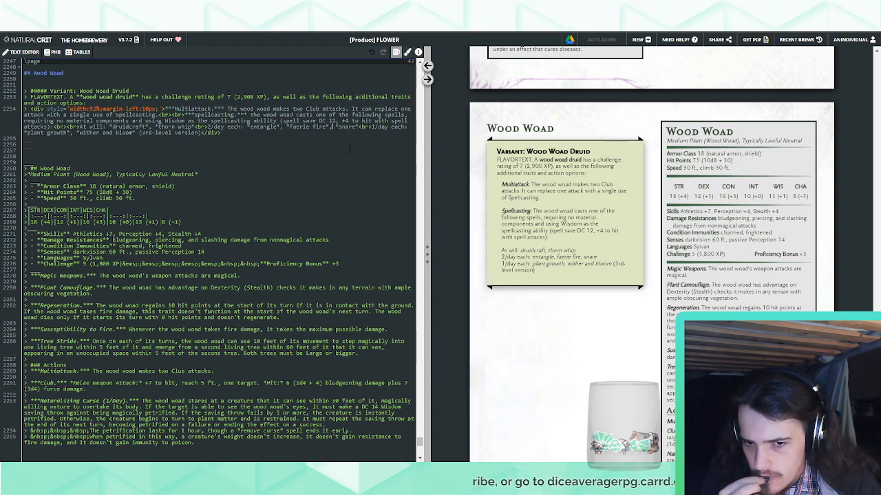
Insert moonbeam in italics before snare in the 2/day line, and break before snare with a three non-breaking space indent
{"action": "type", "text": "*moonbea"}
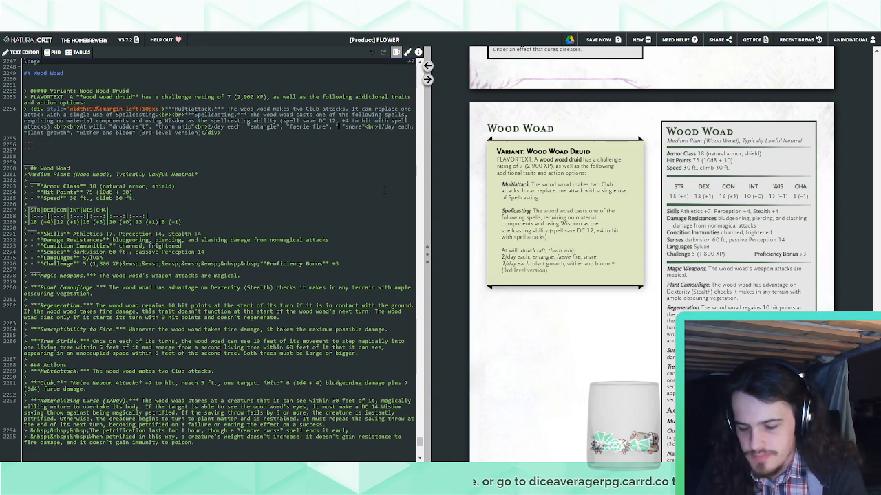
{"action": "type", "text": "m* "}
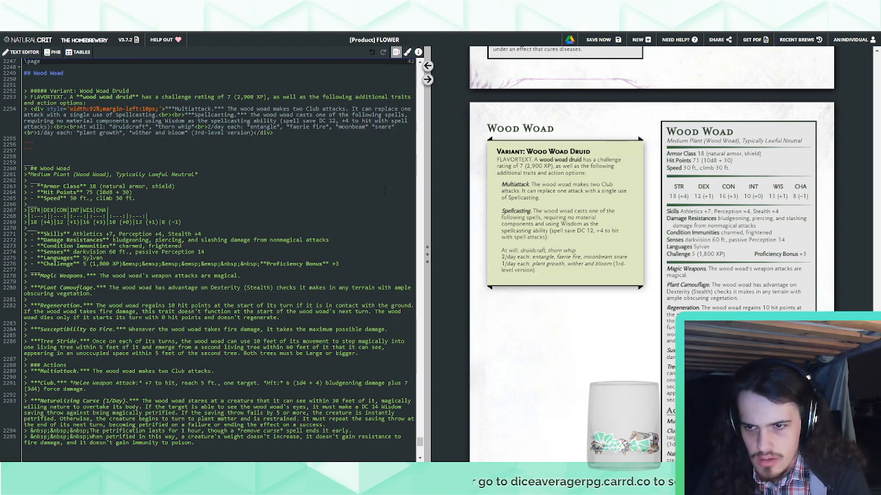
{"action": "type", "text": ","}
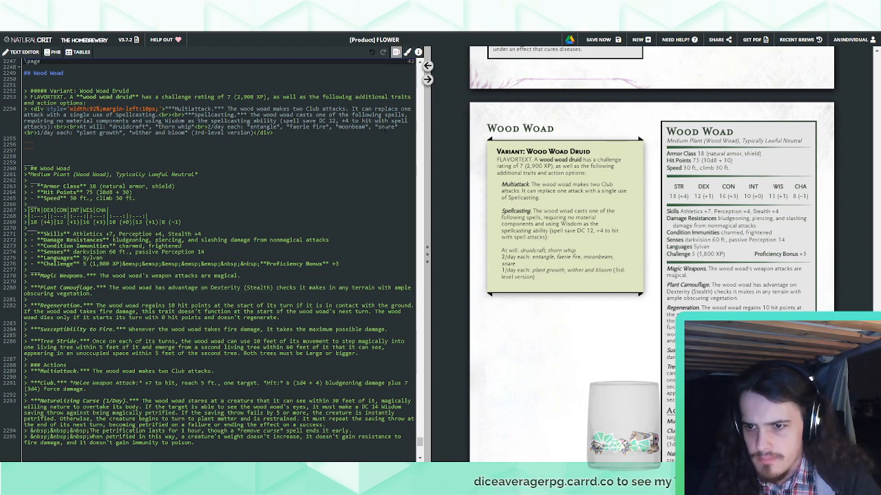
{"action": "type", "text": "<br>"}
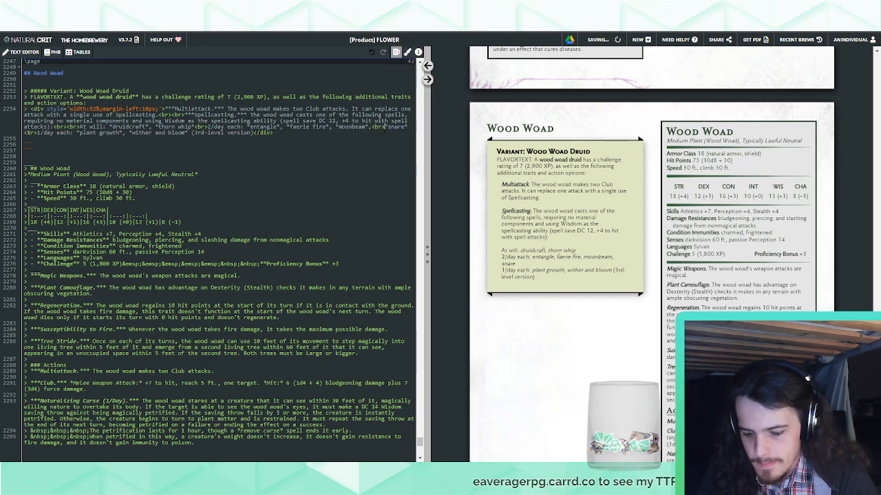
{"action": "type", "text": "&nbsp;&nbsp;&nbsp;"}
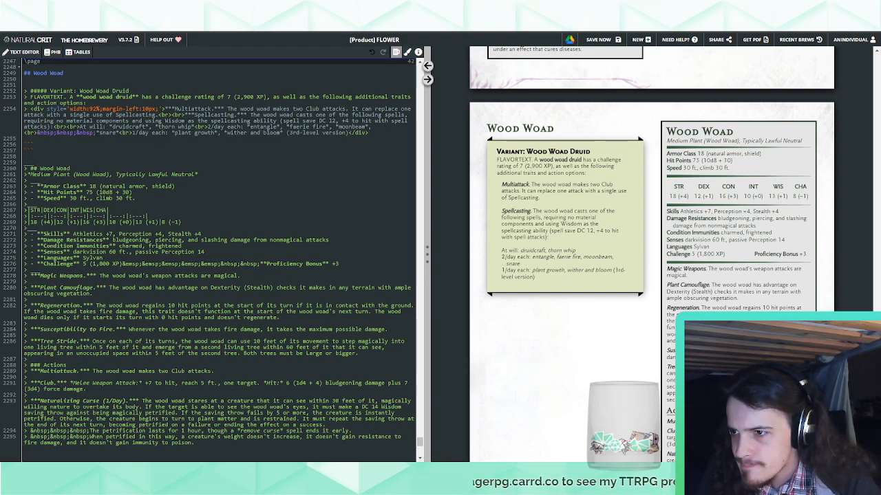
Copy the line break and three-space indent into the 1/day line between "(3rd-" and "level version)"
{"action": "left_click_drag", "start_coordinate": [97, 133], "coordinate": [22, 136]}
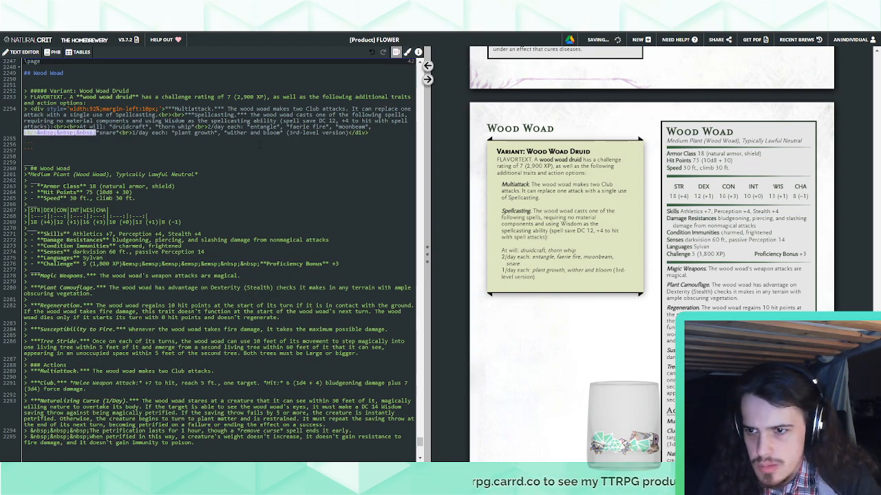
{"action": "left_click", "coordinate": [301, 133]}
{"action": "type", "text": "<br>&nbsp;&nbsp;&nbsp;"}
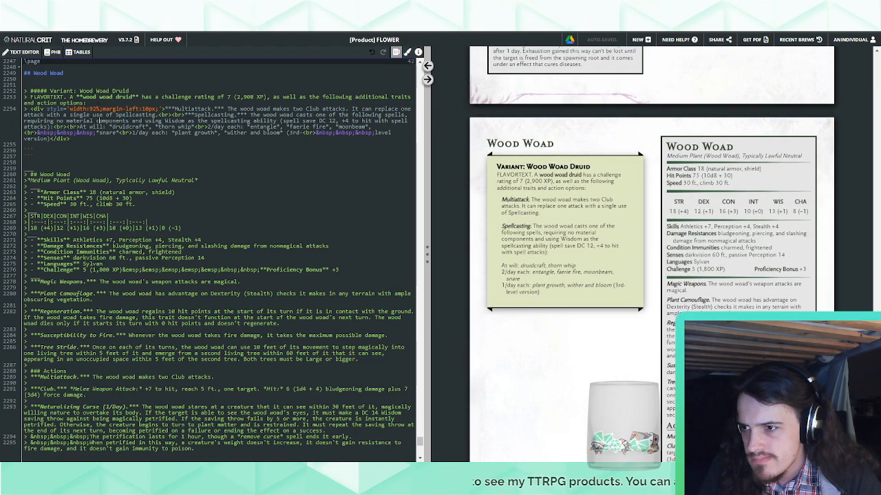
Try adding a bold italic "Land's Stride." trait heading before Multiattack in the Wood Woad Druid variant
{"action": "left_click_drag", "start_coordinate": [185, 115], "coordinate": [159, 114]}
{"action": "key", "text": "ctrl+c"}
{"action": "left_click", "coordinate": [165, 109]}
{"action": "key", "text": "ctrl+v"}
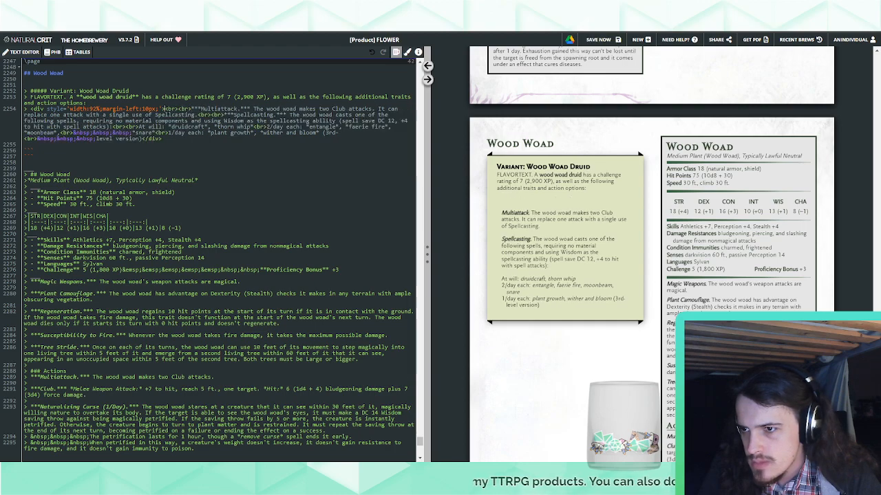
{"action": "type", "text": "***Land's S***"}
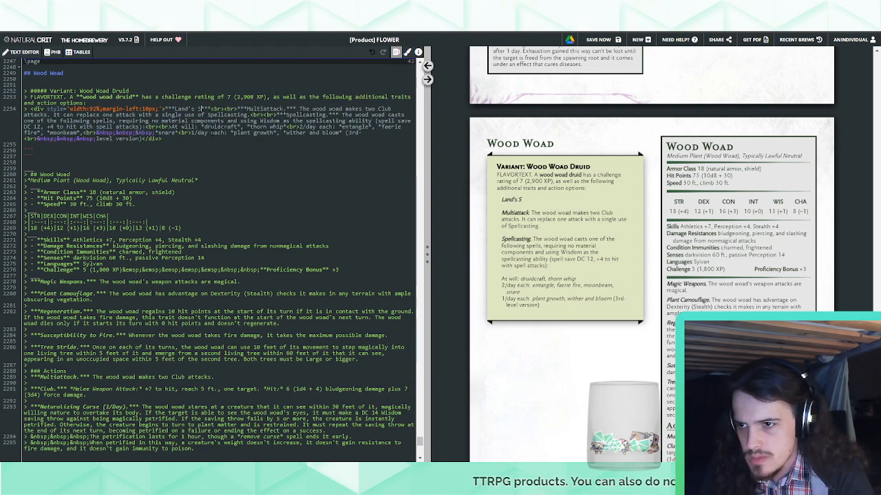
{"action": "type", "text": "tride.*"}
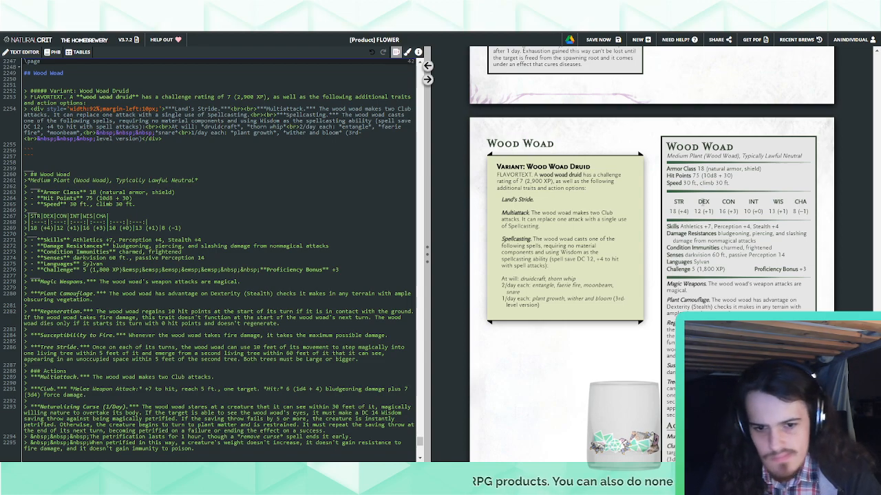
{"action": "scroll", "coordinate": [702, 201], "scroll_direction": "down", "scroll_amount": 4}
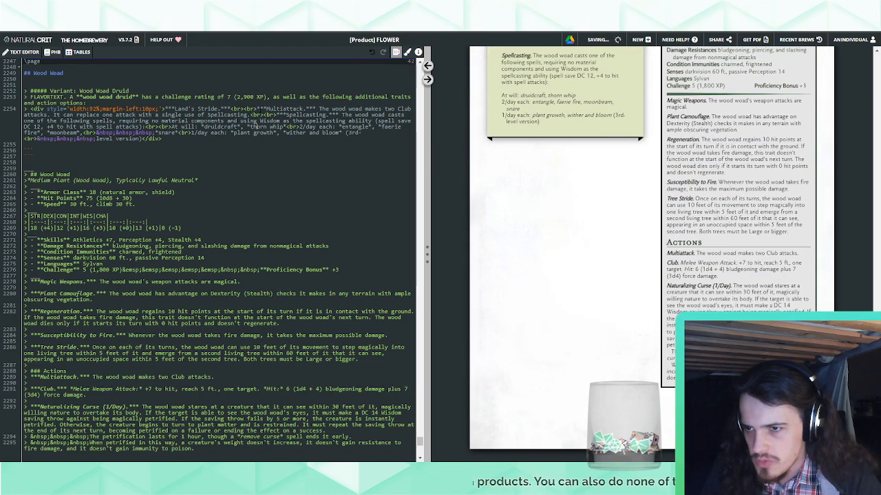
{"action": "left_click_drag", "start_coordinate": [258, 109], "coordinate": [164, 109]}
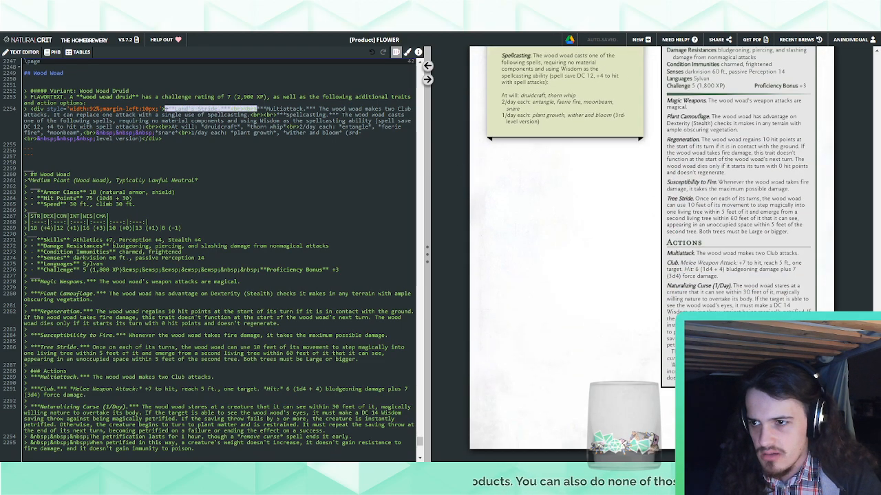
{"action": "key", "text": "BackSpace"}
Search the document for "Land's Stride" and copy both paragraphs of the dandeling's trait
{"action": "key", "text": "ctrl+f"}
{"action": "type", "text": "Land's Str"}
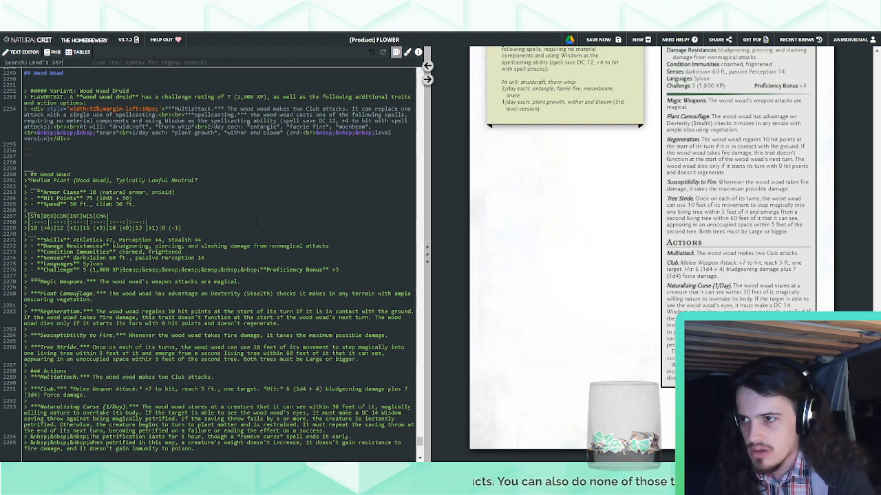
{"action": "type", "text": "ide"}
{"action": "key", "text": "Return"}
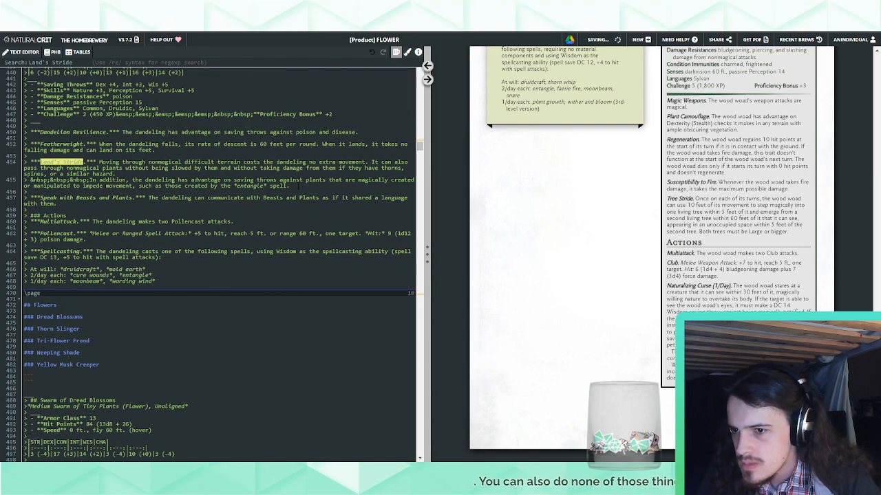
{"action": "left_click_drag", "start_coordinate": [298, 187], "coordinate": [163, 149]}
{"action": "left_click", "coordinate": [218, 198]}
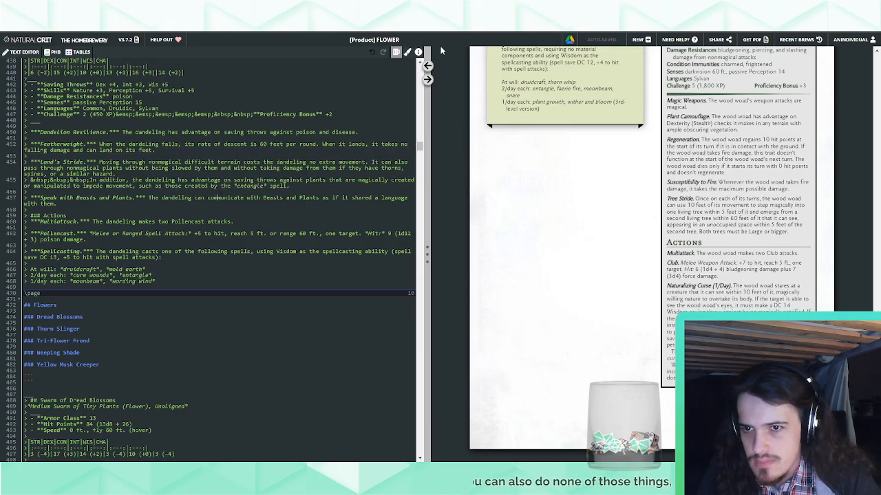
Paste the Land's Stride trait above Magic Weapons in the Wood Woad stat block, with a spacer line after it and none before
{"action": "left_click", "coordinate": [427, 79]}
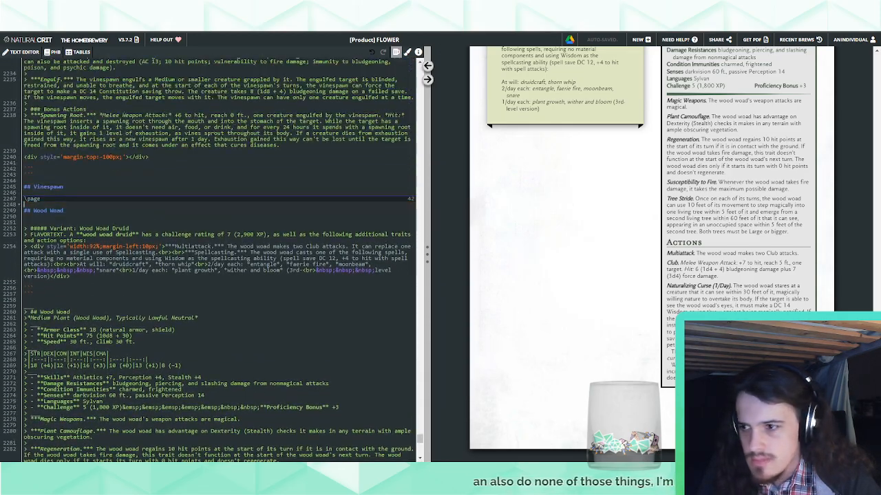
{"action": "scroll", "coordinate": [100, 273], "scroll_direction": "down", "scroll_amount": 2}
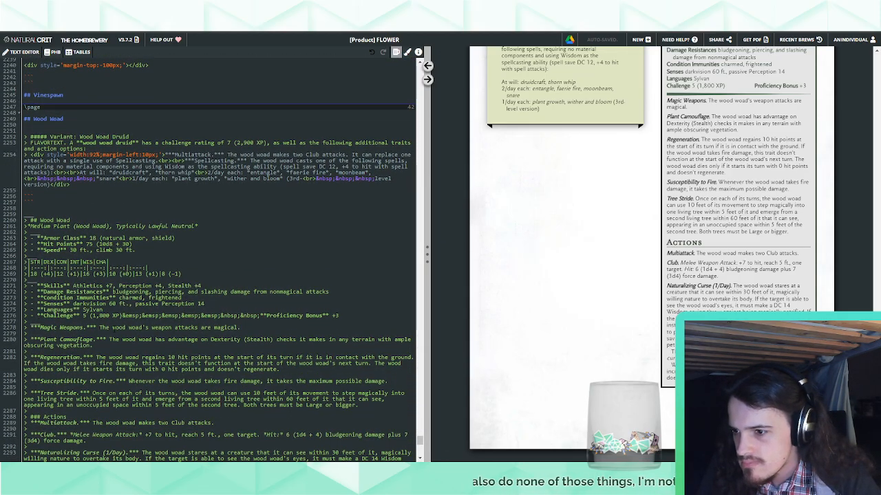
{"action": "type", "text": "***Land's Stride.*** Moving through nonmagical difficult terrain costs the dandeling no extra movement. It can also pass through nonmagical plants without being slowed by them and without taking damage from them if they have thorns, spines, or a similar hazard. >&nbsp;&nbsp;&nbsp;In addition, the dandeling has advantage on saving throws against plants that are magically created or manipulated to impede movement, such as those created by the *entangle* spell."}
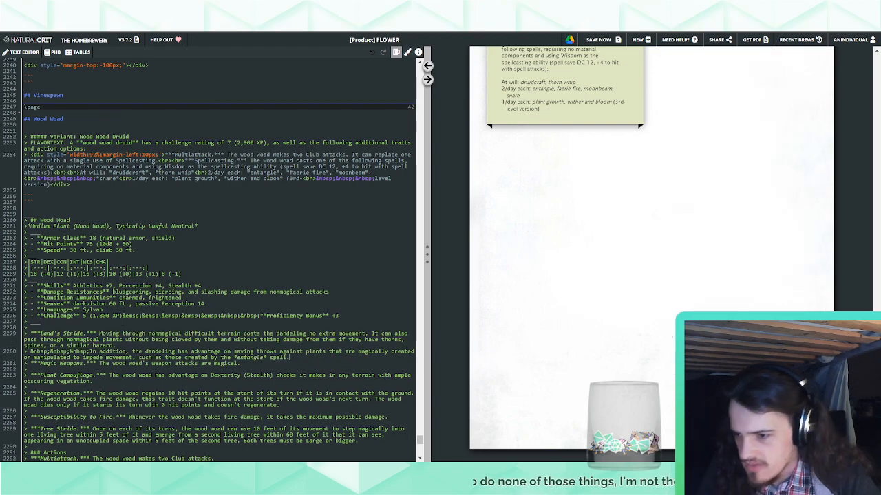
{"action": "key", "text": "Return"}
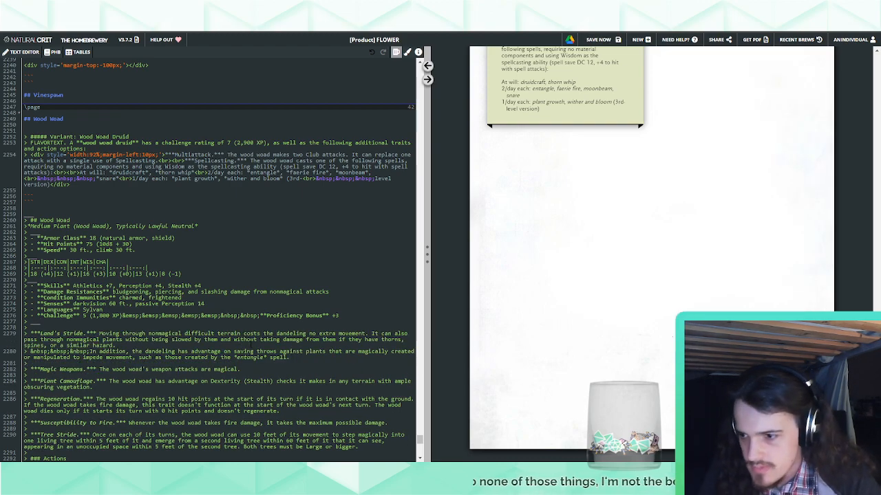
{"action": "left_click_drag", "start_coordinate": [89, 328], "coordinate": [89, 322]}
{"action": "key", "text": "BackSpace"}
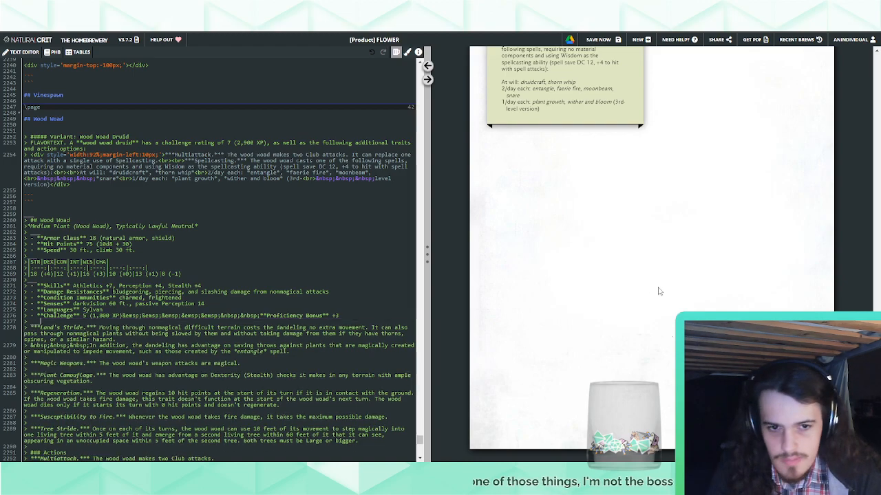
Delete the two backtick column-break lines between the Wood Woad Druid variant box and the Wood Woad stat block
{"action": "scroll", "coordinate": [660, 289], "scroll_direction": "up", "scroll_amount": 2}
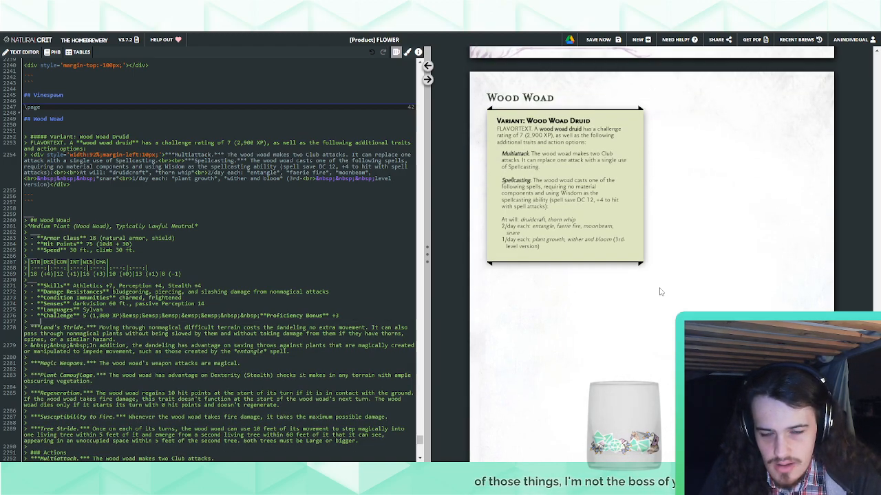
{"action": "left_click_drag", "start_coordinate": [43, 205], "coordinate": [30, 195]}
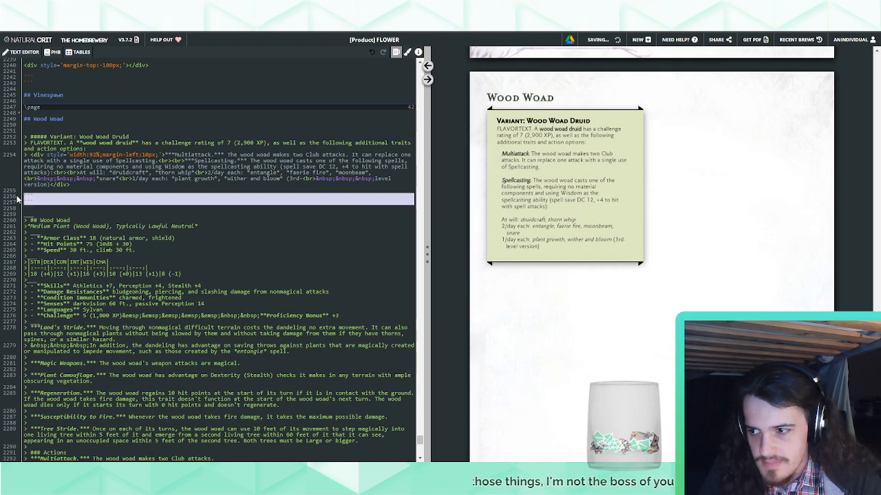
{"action": "key", "text": "BackSpace"}
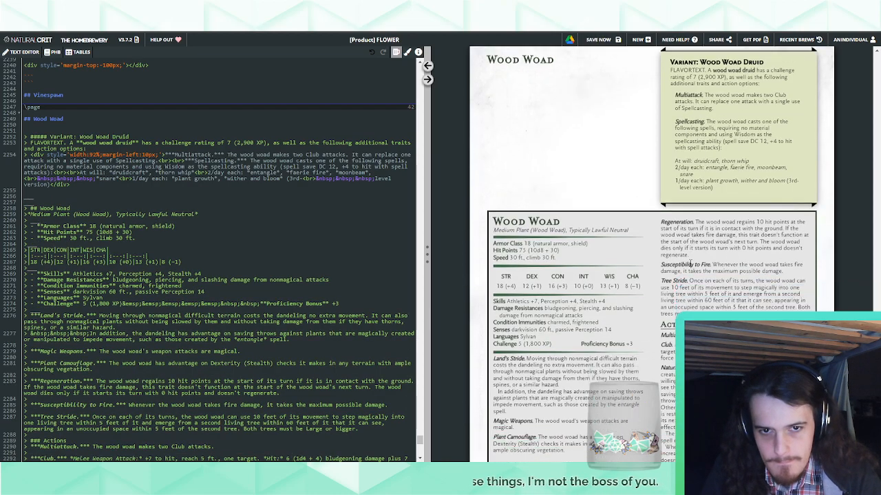
{"action": "scroll", "coordinate": [695, 263], "scroll_direction": "down", "scroll_amount": 4}
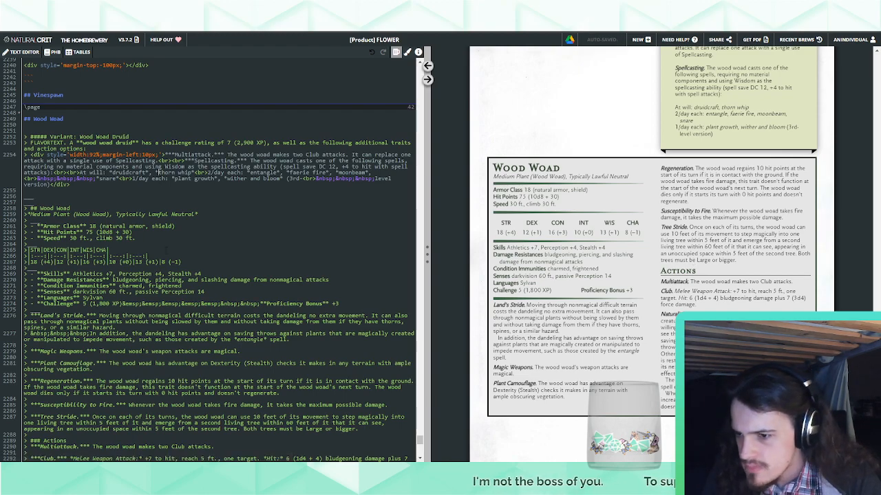
Replace "dandeling" with "wood woad" in both paragraphs of the Wood Woad's Land's Stride trait
{"action": "scroll", "coordinate": [337, 294], "scroll_direction": "down", "scroll_amount": 2}
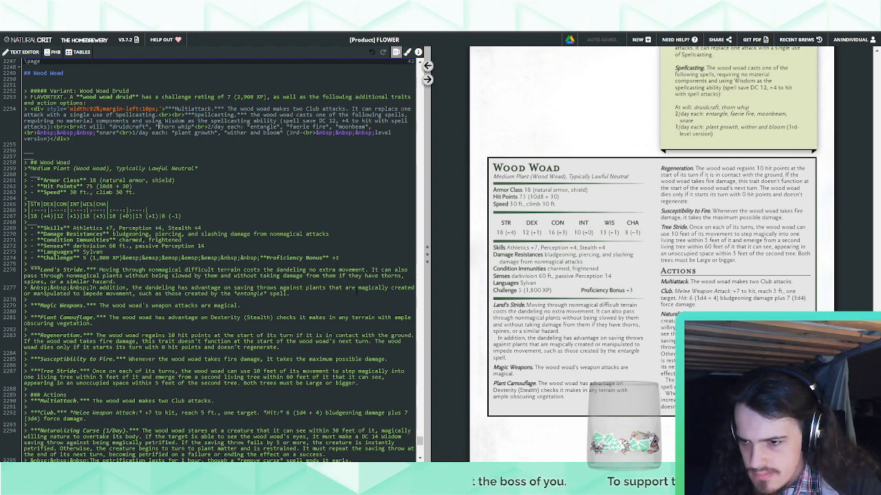
{"action": "double_click", "coordinate": [290, 270]}
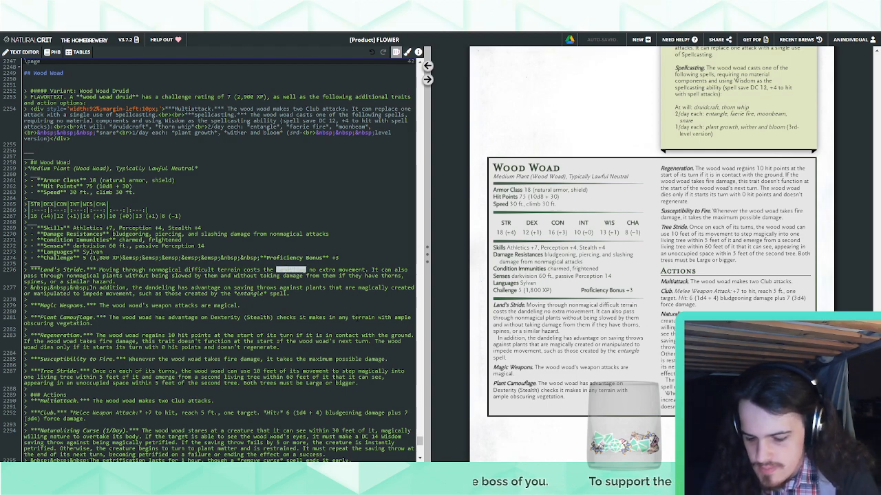
{"action": "type", "text": "wood wood"}
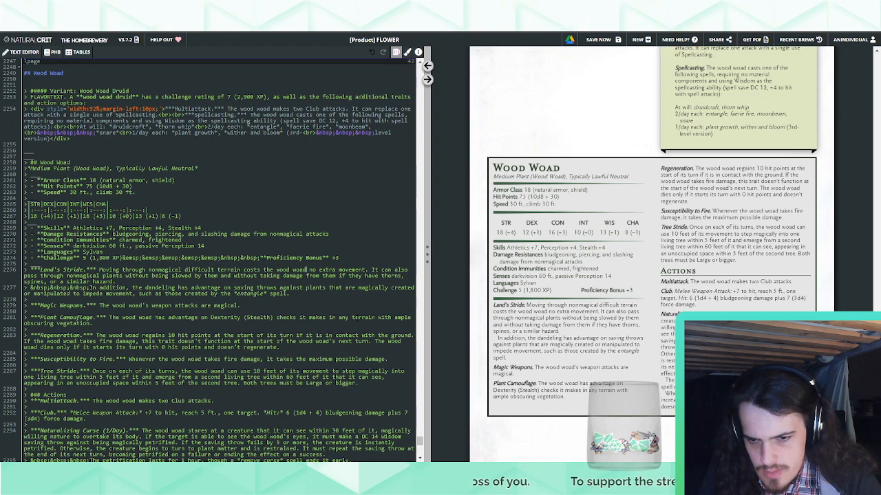
{"action": "left_click_drag", "start_coordinate": [276, 269], "coordinate": [306, 270]}
{"action": "key", "text": "ctrl+c"}
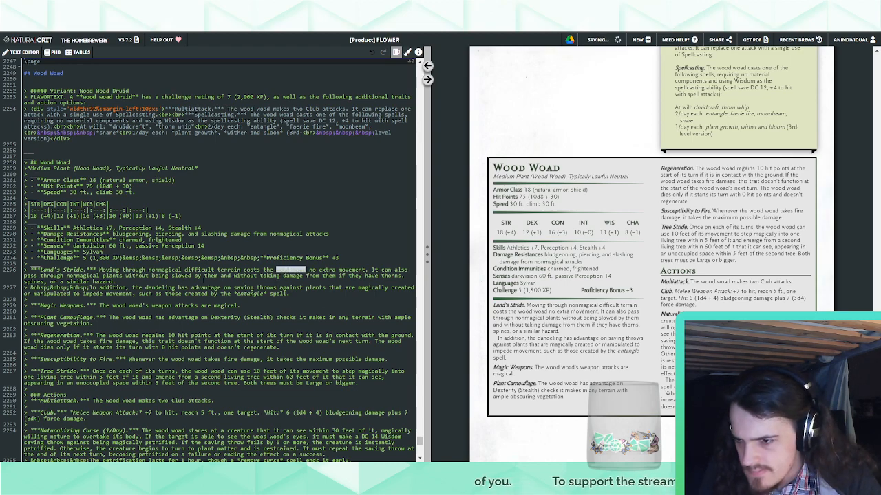
{"action": "double_click", "coordinate": [161, 287]}
{"action": "key", "text": "ctrl+v"}
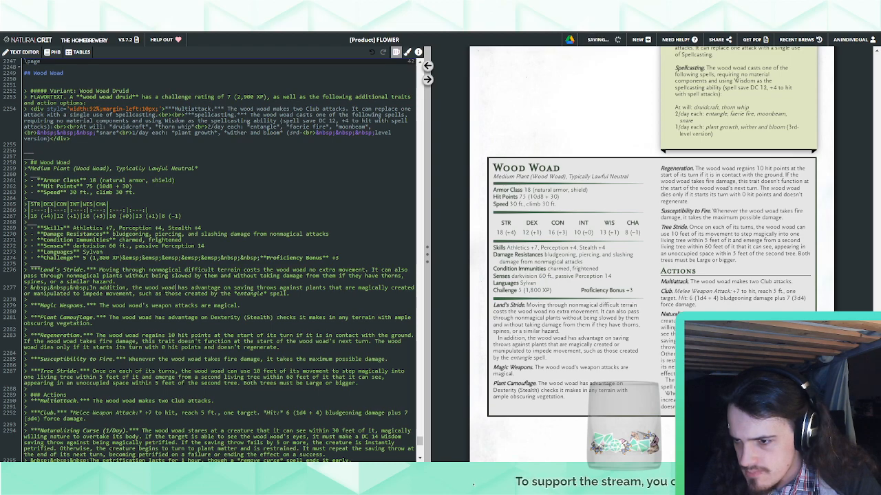
Examine the rendered Wood Woad page, comparing the layout of the Druid variant box and the two-column stat block
{"action": "scroll", "coordinate": [646, 340], "scroll_direction": "down", "scroll_amount": 1}
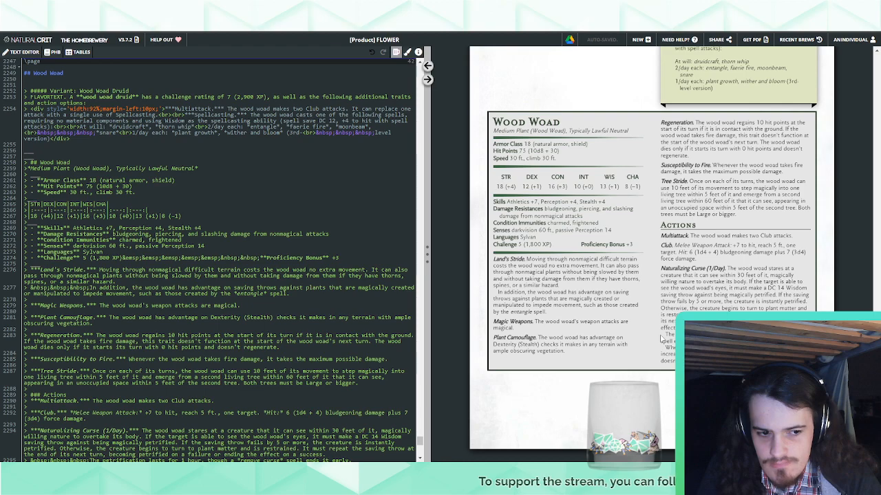
{"action": "scroll", "coordinate": [661, 338], "scroll_direction": "up", "scroll_amount": 3}
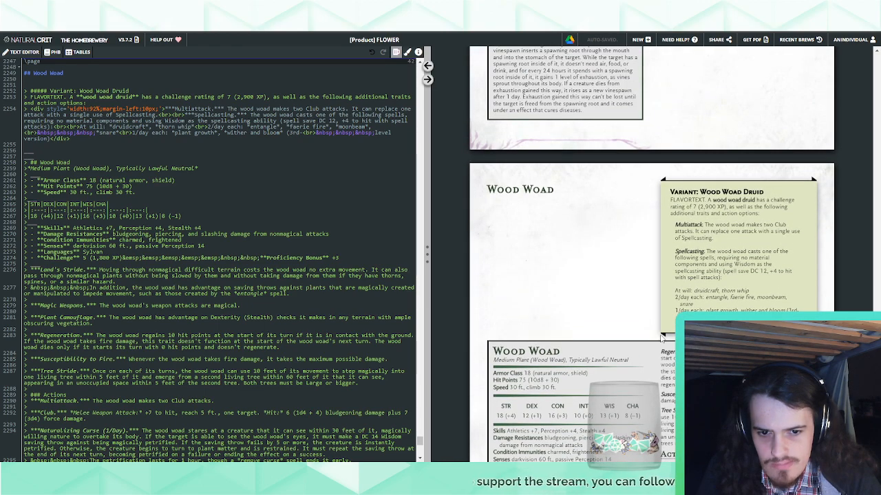
{"action": "scroll", "coordinate": [661, 338], "scroll_direction": "down", "scroll_amount": 3}
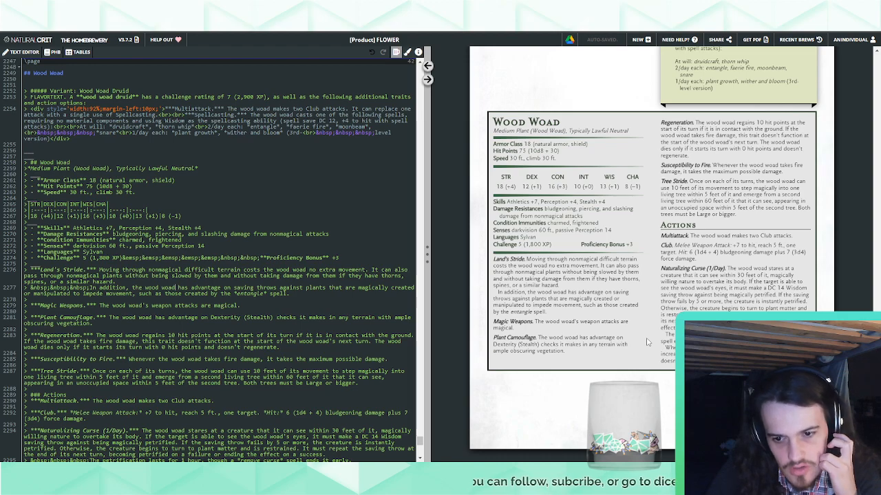
{"action": "scroll", "coordinate": [646, 341], "scroll_direction": "up", "scroll_amount": 2}
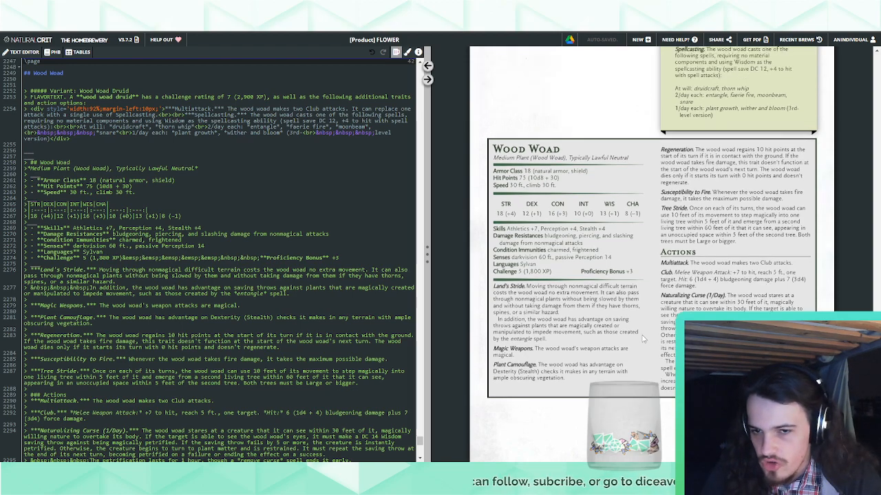
{"action": "scroll", "coordinate": [577, 235], "scroll_direction": "down", "scroll_amount": 2}
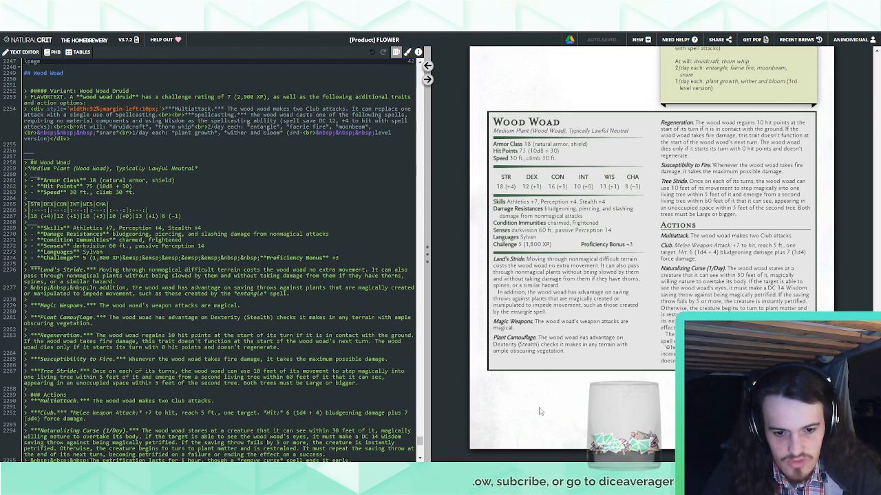
{"action": "scroll", "coordinate": [541, 412], "scroll_direction": "up", "scroll_amount": 3}
{"action": "scroll", "coordinate": [662, 272], "scroll_direction": "down", "scroll_amount": 2}
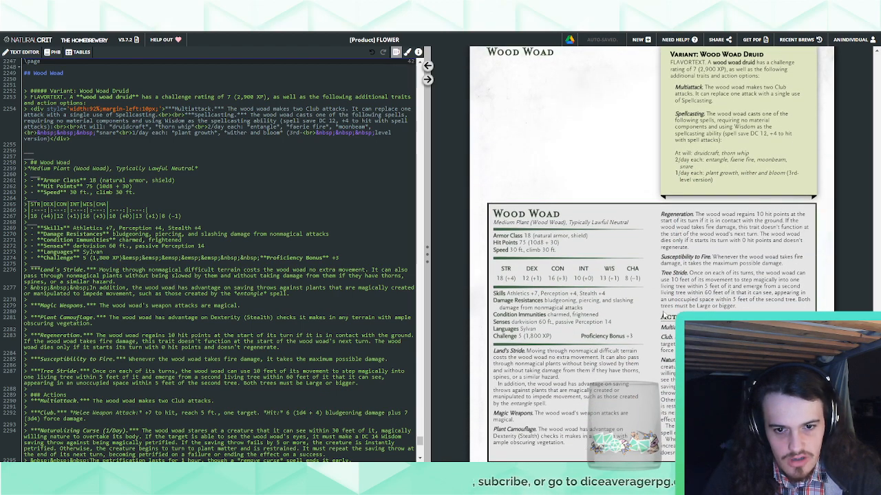
{"action": "scroll", "coordinate": [662, 315], "scroll_direction": "down", "scroll_amount": 1}
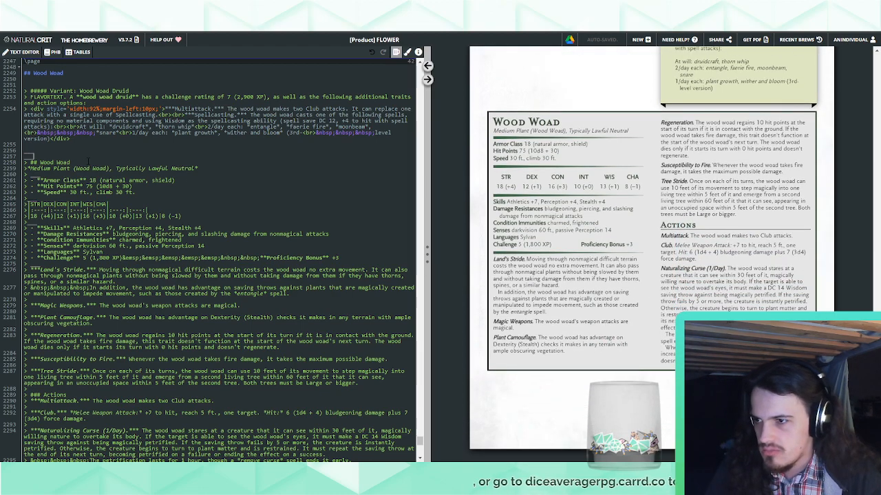
Try replacing the first underscore line above the Wood Woad stat block with two triple-backtick column-break lines
{"action": "key", "text": "ctrl+z"}
{"action": "key", "text": "ctrl+z"}
{"action": "key", "text": "ctrl+y"}
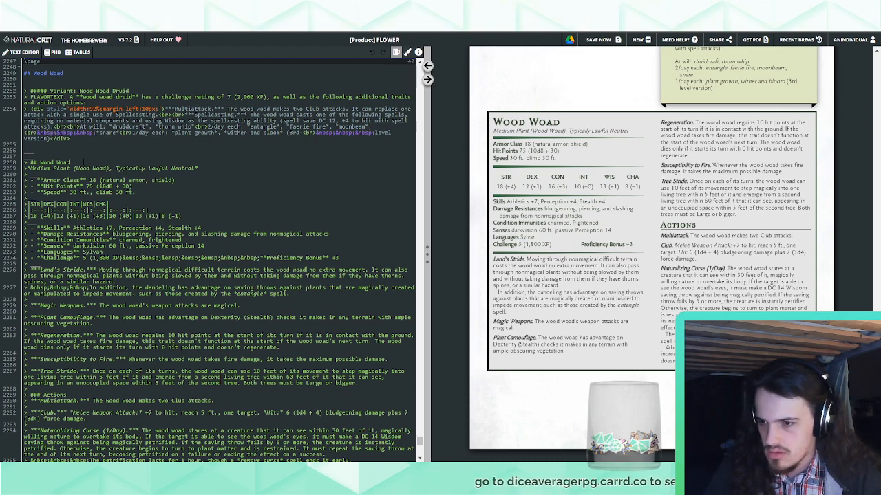
{"action": "key", "text": "ctrl+y"}
{"action": "left_click_drag", "start_coordinate": [44, 151], "coordinate": [19, 156]}
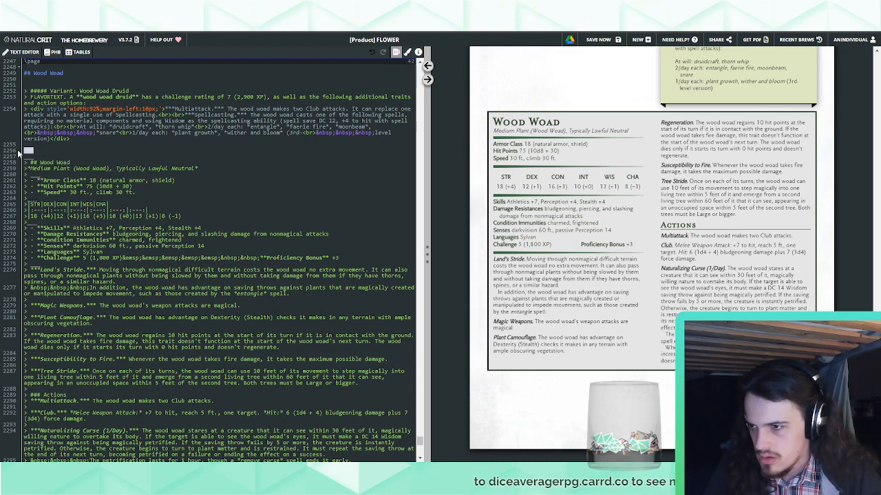
{"action": "type", "text": "```"}
{"action": "key", "text": "Return"}
{"action": "type", "text": "```"}
{"action": "key", "text": "Return"}
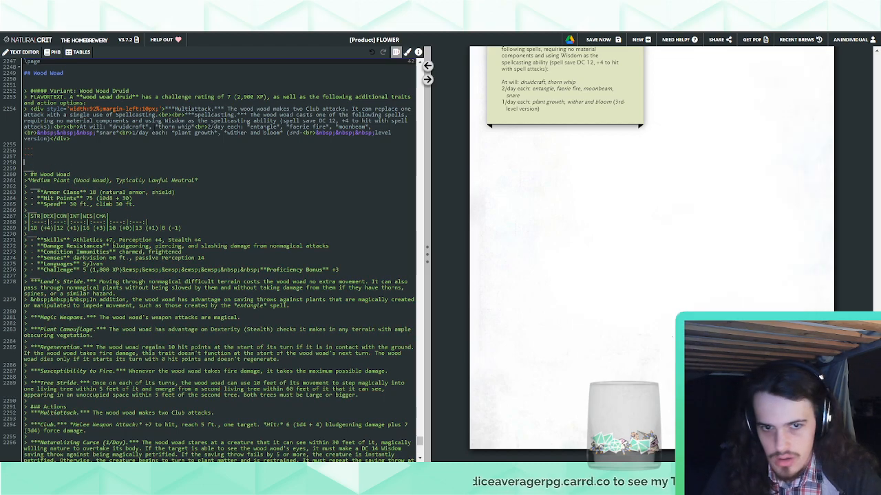
Try merging the Naturalizing Curse action's petrification duration and weight paragraphs into its first paragraph
{"action": "scroll", "coordinate": [279, 253], "scroll_direction": "down", "scroll_amount": 1}
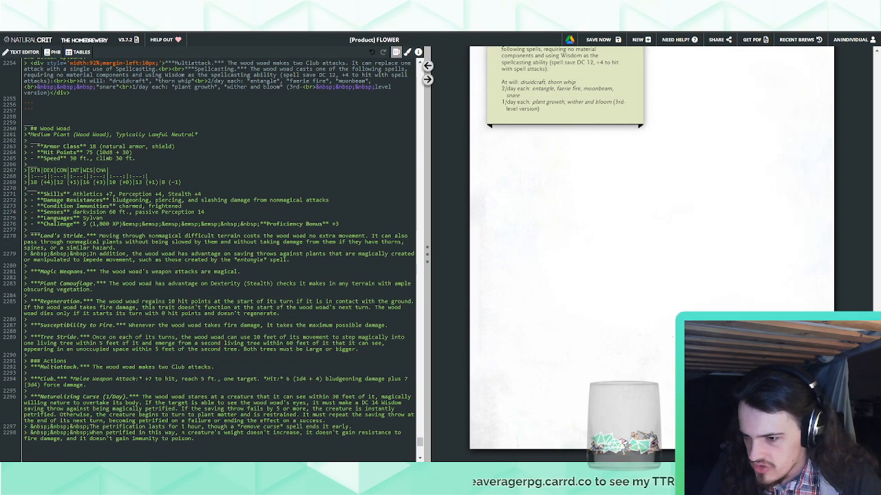
{"action": "left_click_drag", "start_coordinate": [89, 428], "coordinate": [320, 420]}
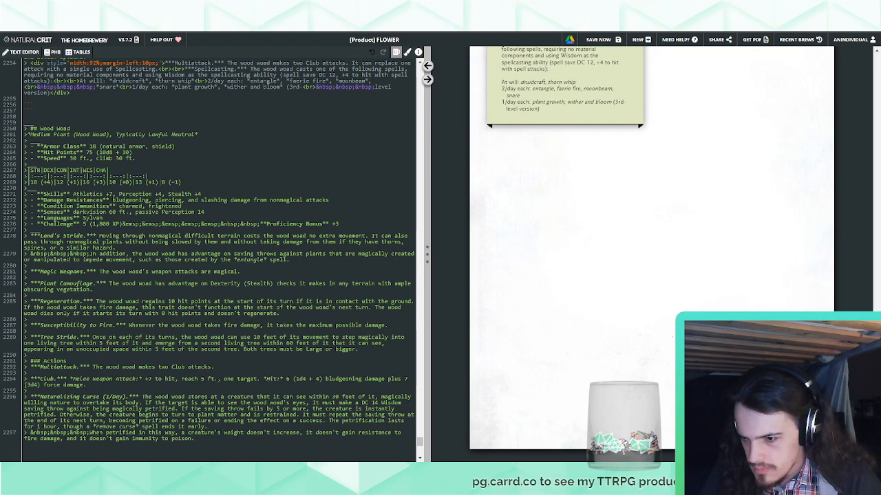
{"action": "left_click_drag", "start_coordinate": [89, 432], "coordinate": [212, 427]}
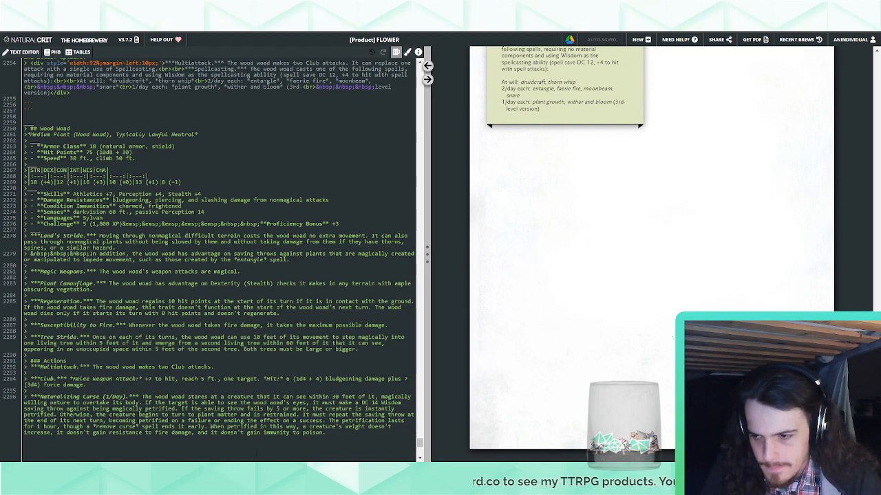
Try deleting the Naturalizing Curse sentence about a petrified creature's weight, fire resistance and poison immunity
{"action": "mouse_move", "coordinate": [329, 432]}
{"action": "left_mouse_down"}
{"action": "mouse_move", "coordinate": [318, 433]}
{"action": "mouse_move", "coordinate": [329, 421]}
{"action": "left_mouse_up"}
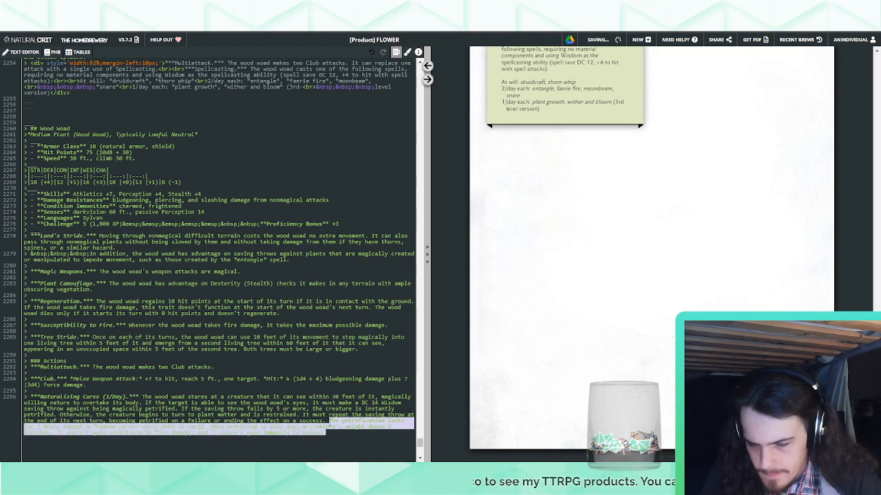
{"action": "key", "text": "BackSpace"}
{"action": "key", "text": "ctrl+z"}
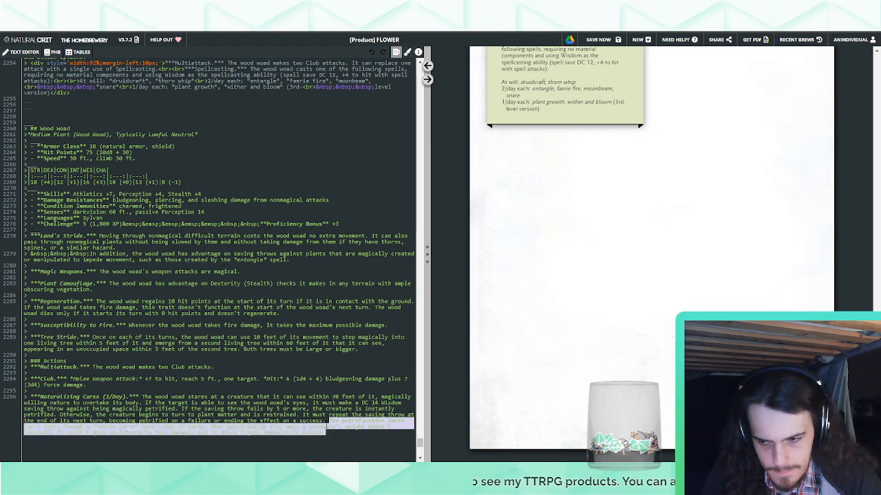
{"action": "left_click_drag", "start_coordinate": [326, 432], "coordinate": [210, 427]}
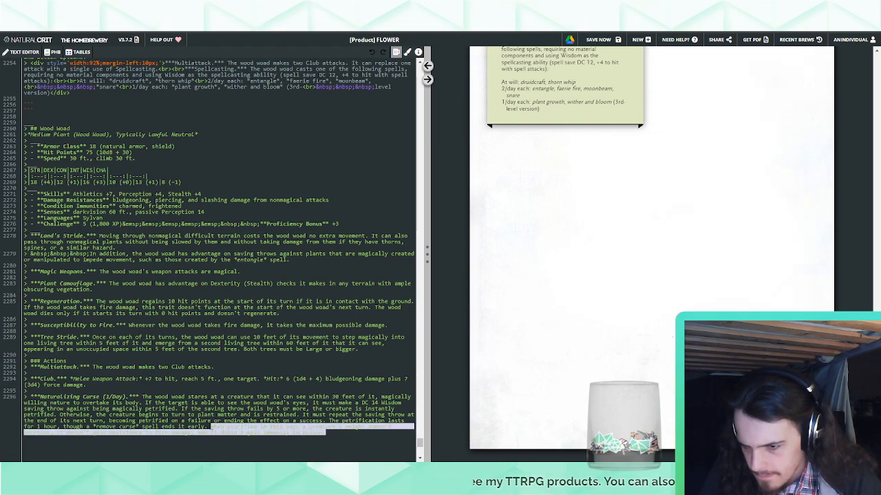
{"action": "key", "text": "BackSpace"}
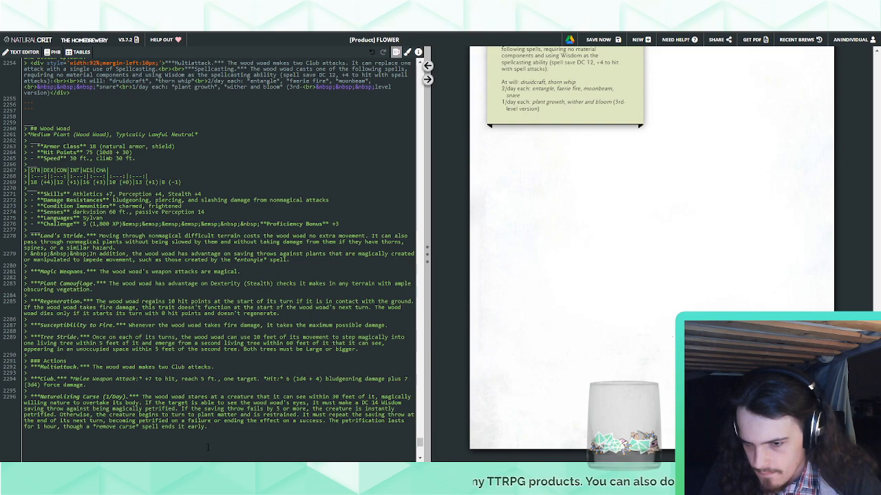
Undo the Naturalizing Curse edits and the column-break lines inserted above the Wood Woad stat block
{"action": "key", "text": "ctrl+z"}
{"action": "key", "text": "ctrl+z"}
{"action": "key", "text": "ctrl+z"}
{"action": "key", "text": "ctrl+z"}
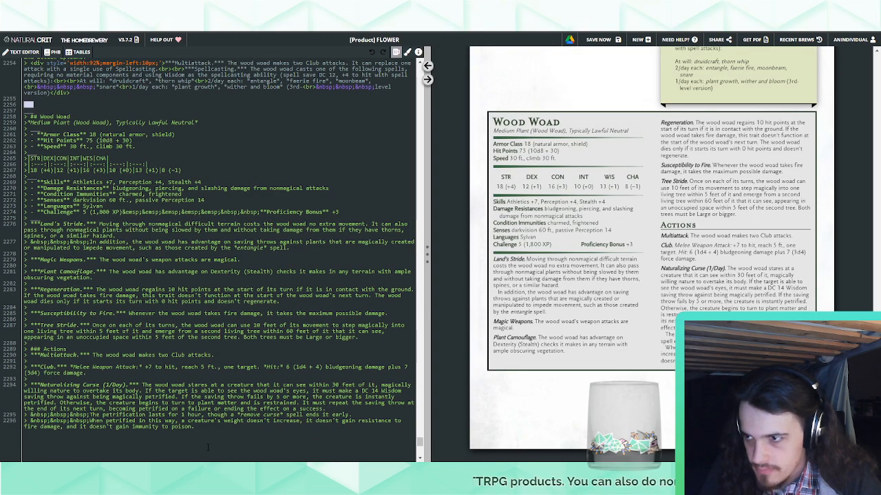
{"action": "left_click", "coordinate": [215, 361]}
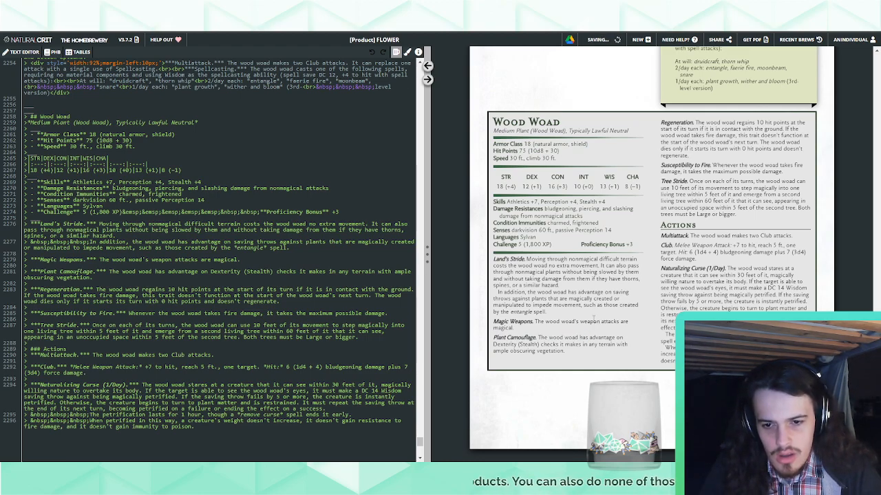
{"action": "scroll", "coordinate": [590, 322], "scroll_direction": "up", "scroll_amount": 3}
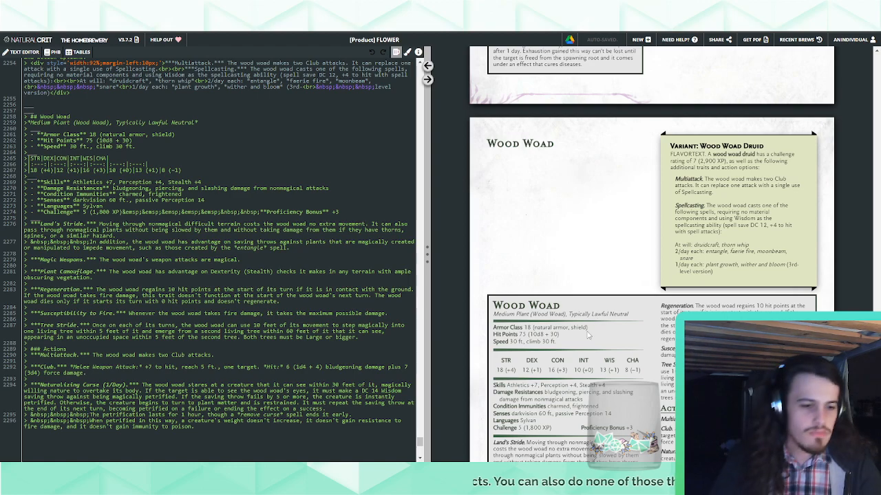